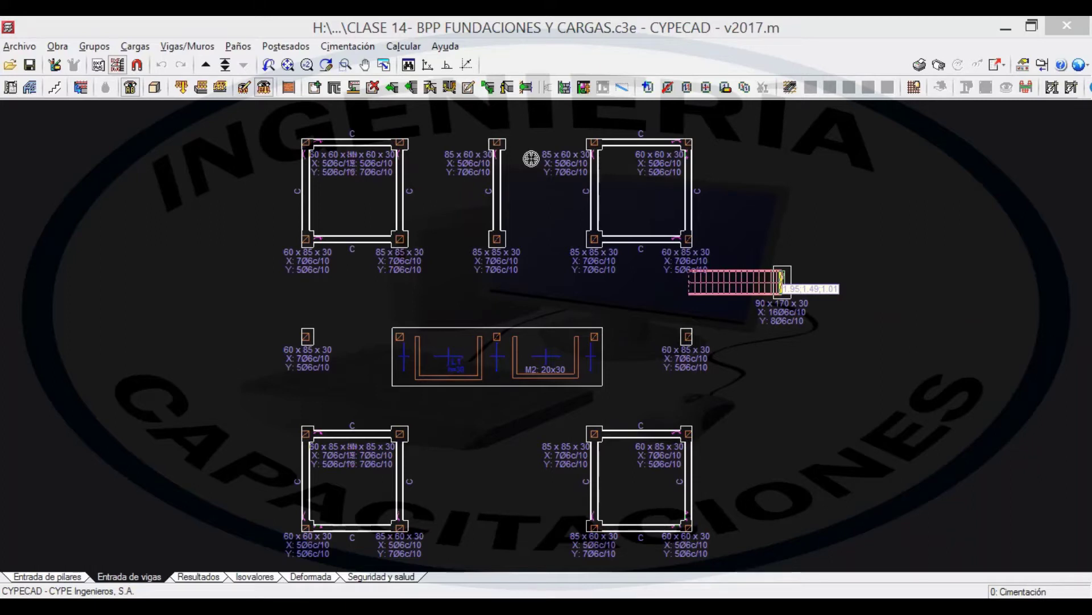
# Step: Open the bar steel types settings (Tipos de acero en barras) from the job's general data
pyautogui.click(442, 214)
pyautogui.scroll(-1, 441, 214)
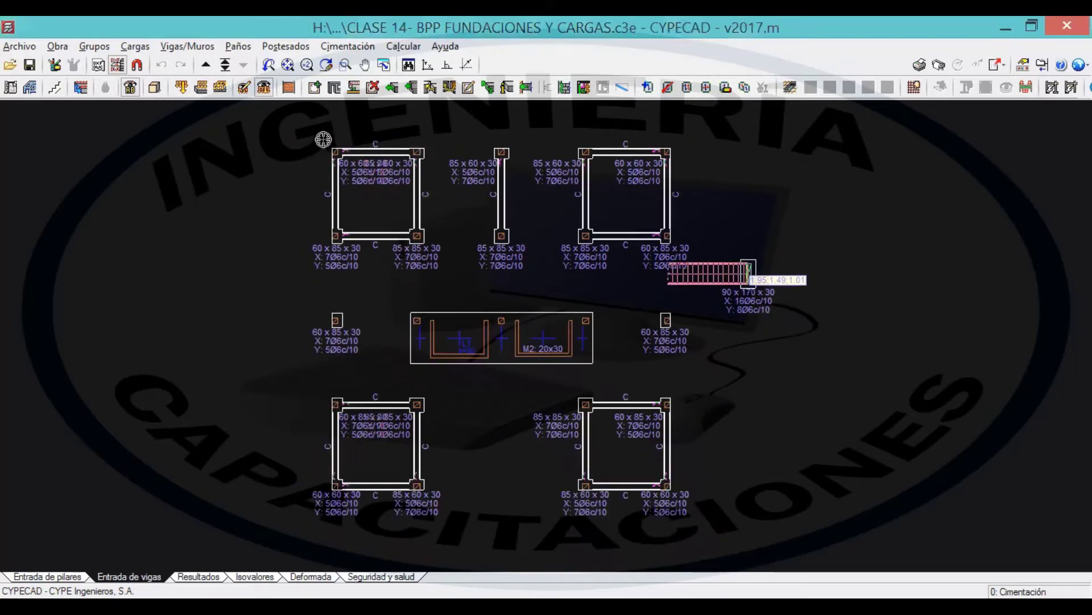
pyautogui.click(57, 46)
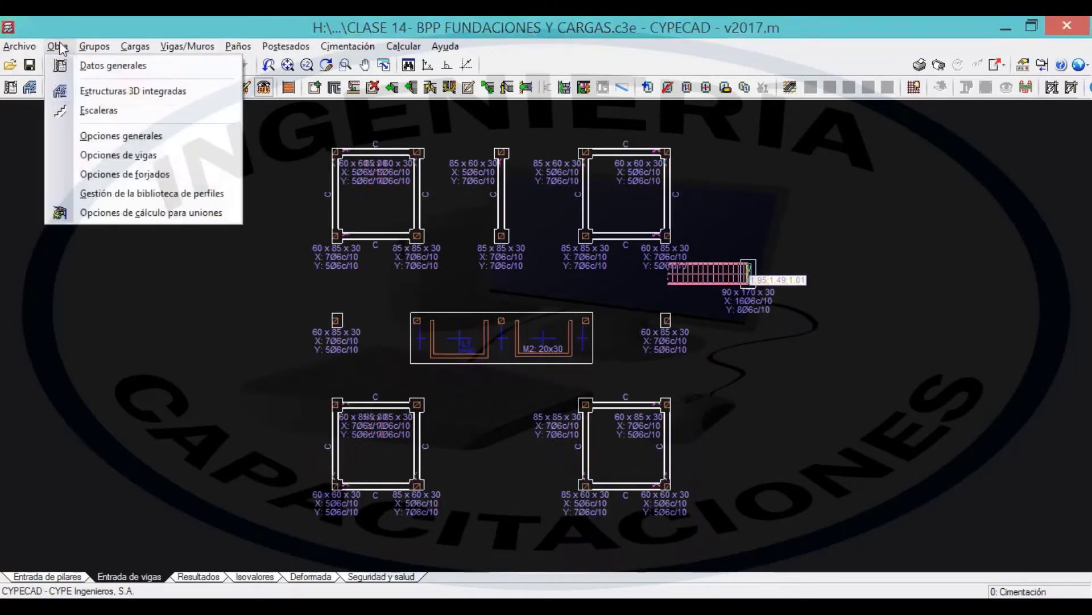
pyautogui.click(94, 64)
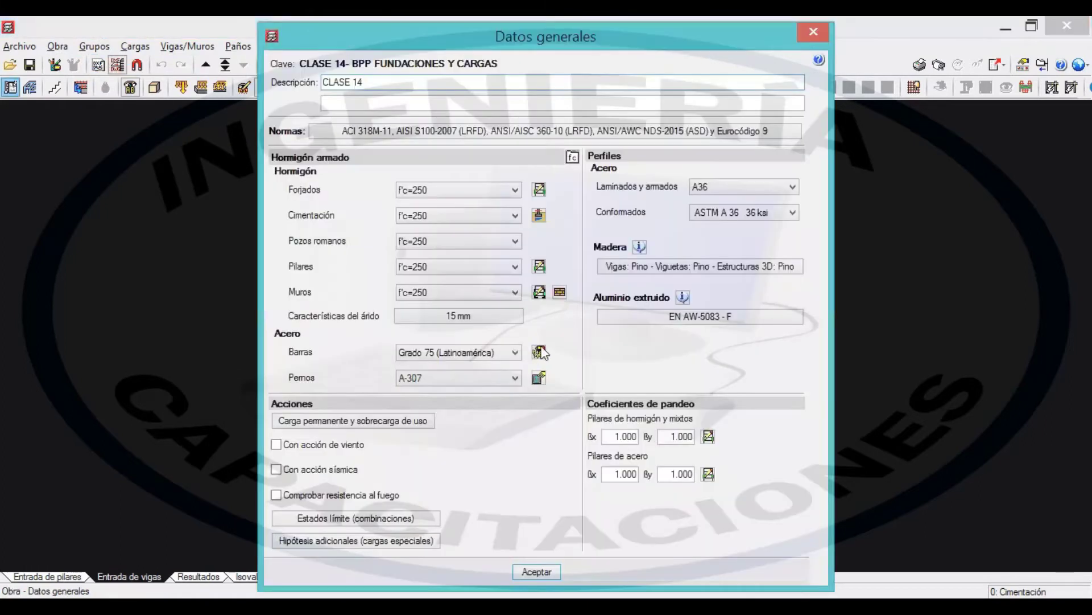
pyautogui.click(539, 352)
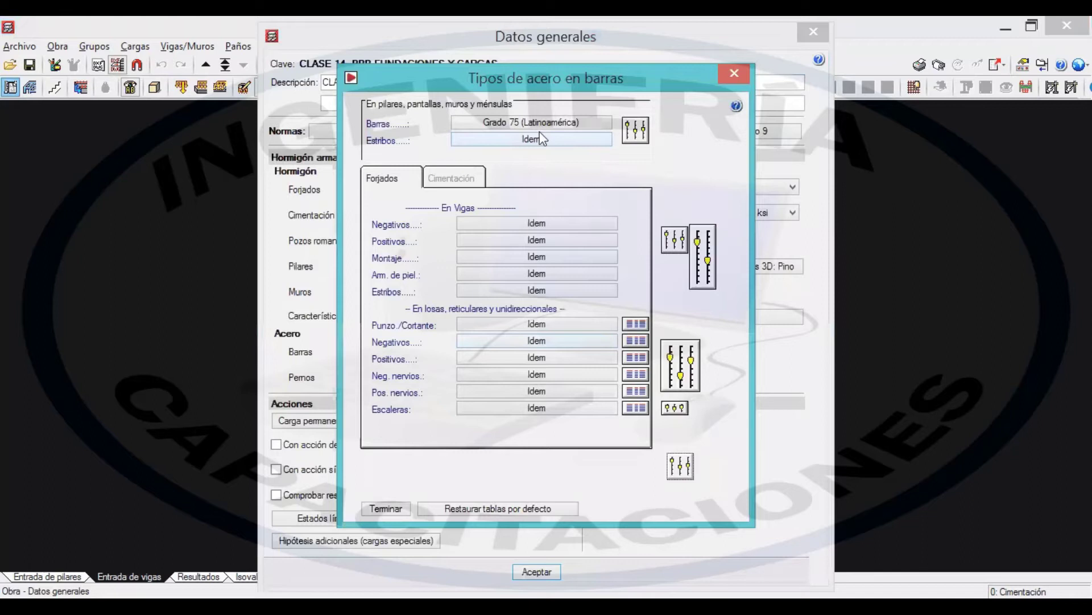
pyautogui.click(540, 133)
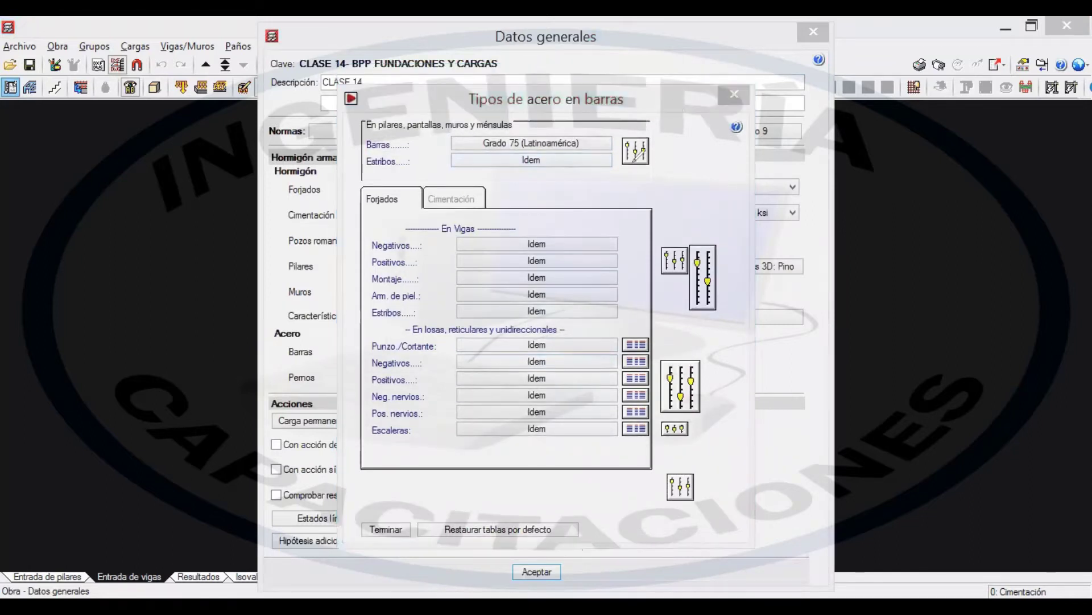
pyautogui.moveTo(592, 184)
pyautogui.mouseDown()
pyautogui.moveTo(357, 206)
pyautogui.moveTo(333, 430)
pyautogui.moveTo(703, 428)
pyautogui.moveTo(640, 183)
pyautogui.moveTo(598, 181)
pyautogui.mouseUp()
pyautogui.moveTo(466, 183)
pyautogui.mouseDown()
pyautogui.moveTo(419, 193)
pyautogui.moveTo(487, 199)
pyautogui.moveTo(466, 184)
pyautogui.mouseUp()
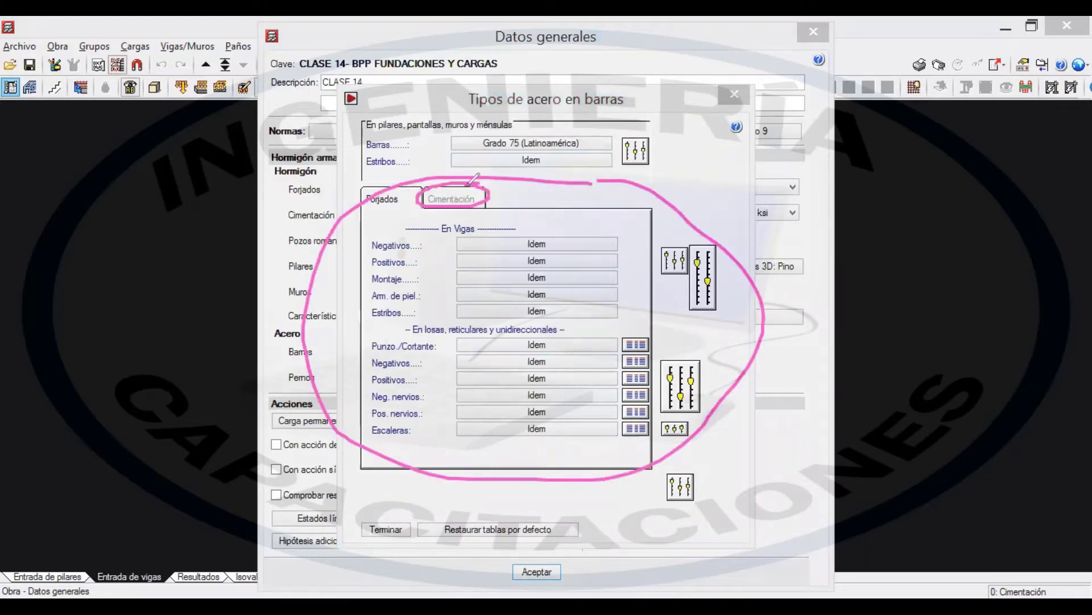
pyautogui.press('Escape')
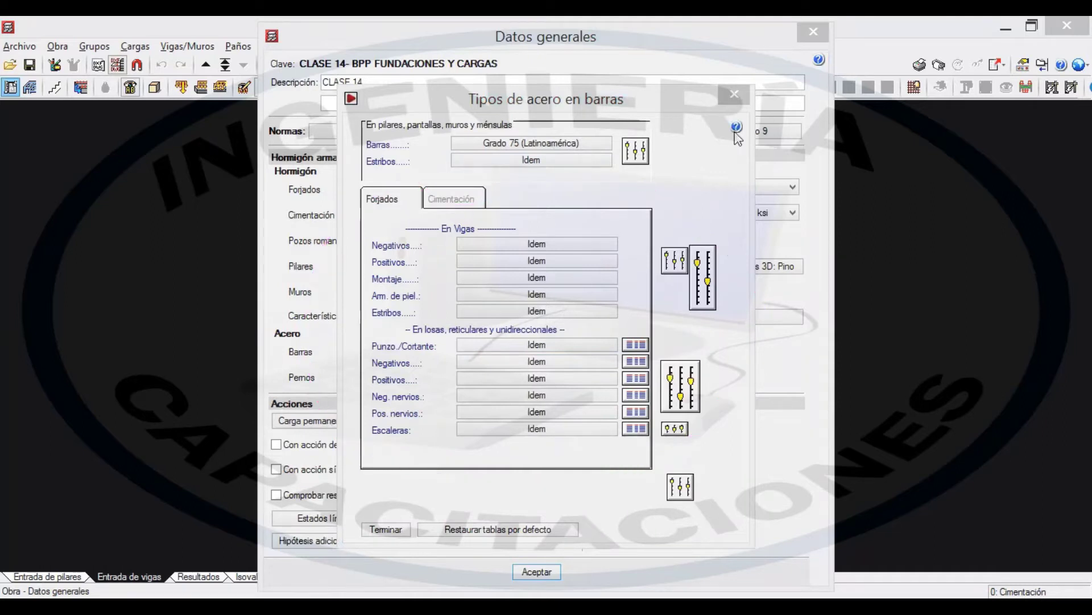
# Step: Examine the foundation bar steel settings for beams, foundation slabs, footings and pile caps, including their reinforcement tables and options
pyautogui.click(455, 200)
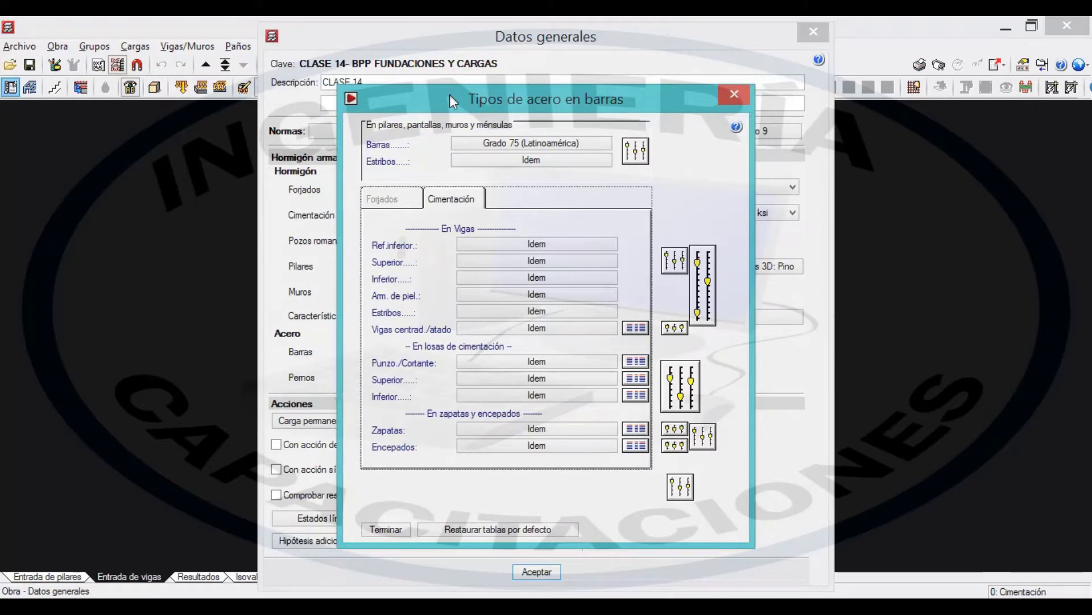
pyautogui.hotkey('ctrl', 'shift', 'd')
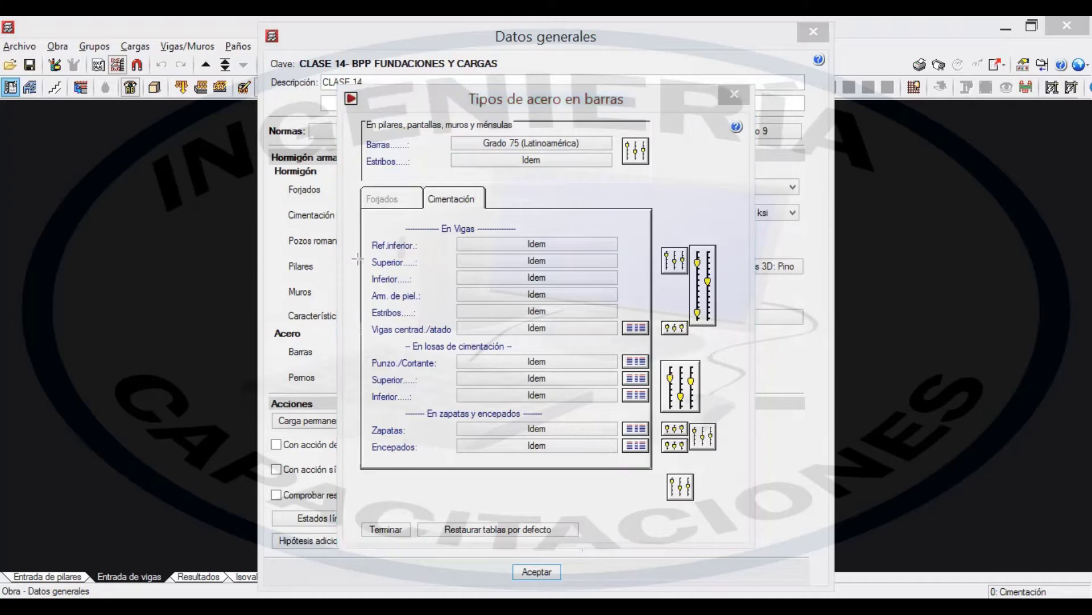
pyautogui.moveTo(366, 222)
pyautogui.mouseDown()
pyautogui.moveTo(365, 252)
pyautogui.moveTo(543, 323)
pyautogui.moveTo(665, 343)
pyautogui.moveTo(656, 341)
pyautogui.mouseUp()
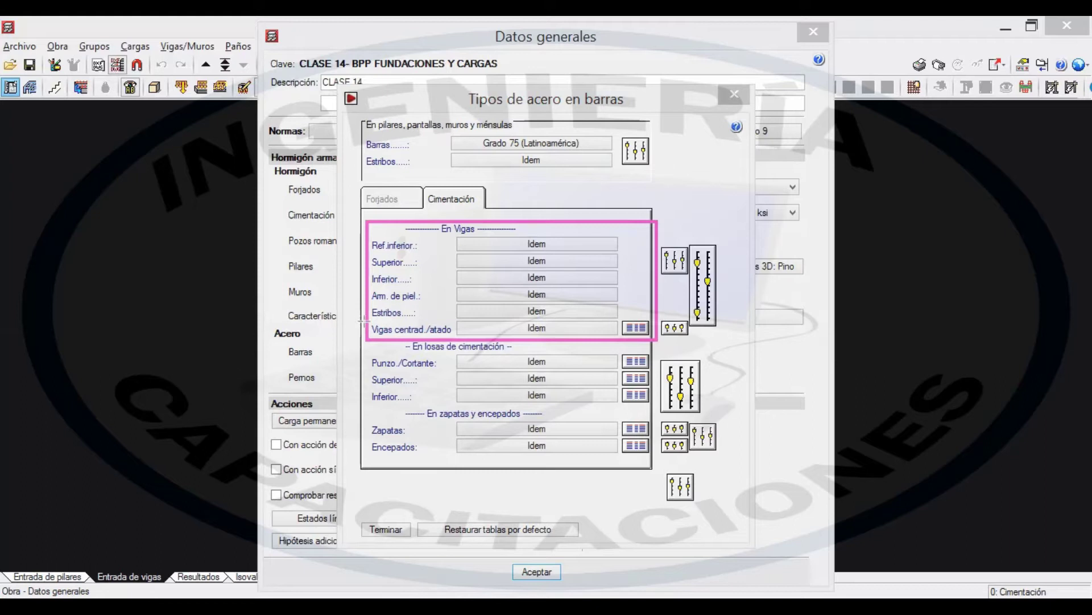
pyautogui.moveTo(367, 323)
pyautogui.mouseDown()
pyautogui.moveTo(465, 341)
pyautogui.moveTo(637, 338)
pyautogui.moveTo(620, 337)
pyautogui.mouseUp()
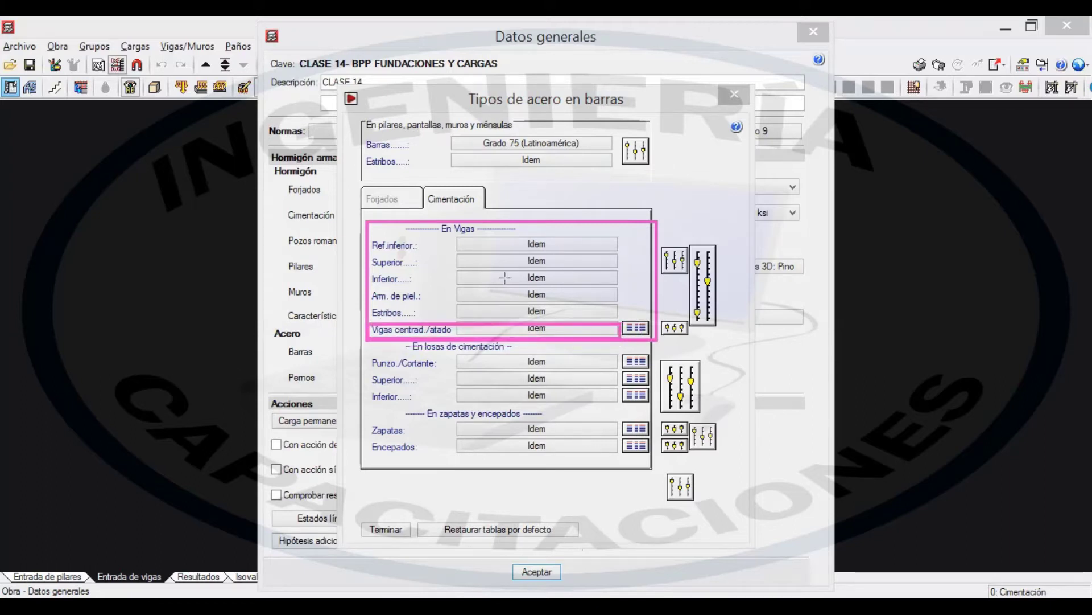
pyautogui.moveTo(365, 342)
pyautogui.mouseDown()
pyautogui.moveTo(456, 412)
pyautogui.moveTo(657, 402)
pyautogui.moveTo(653, 426)
pyautogui.moveTo(654, 409)
pyautogui.mouseUp()
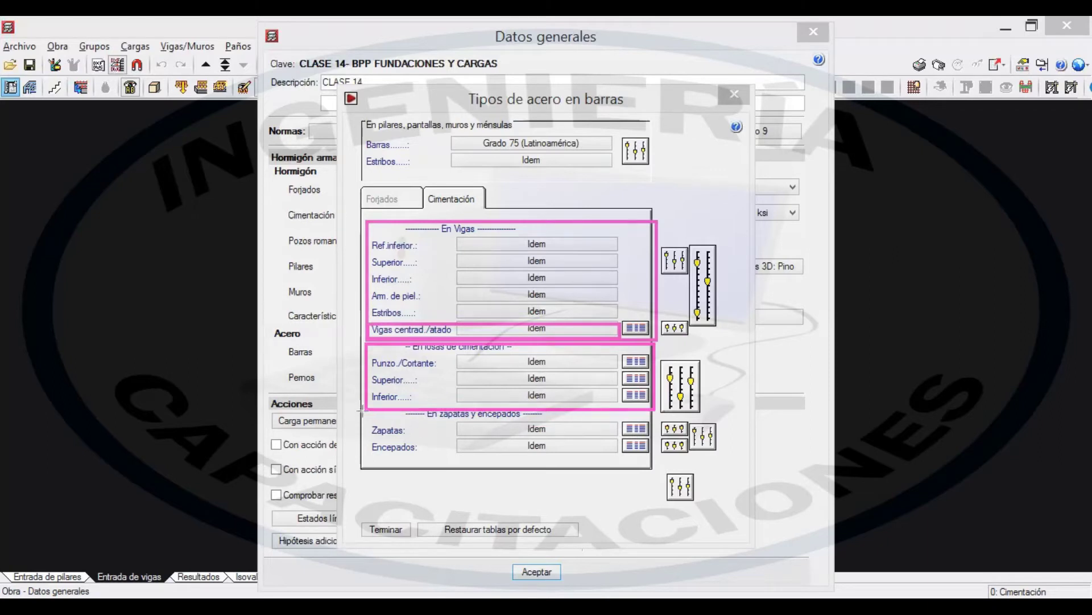
pyautogui.moveTo(362, 411)
pyautogui.mouseDown()
pyautogui.moveTo(547, 472)
pyautogui.moveTo(653, 467)
pyautogui.mouseUp()
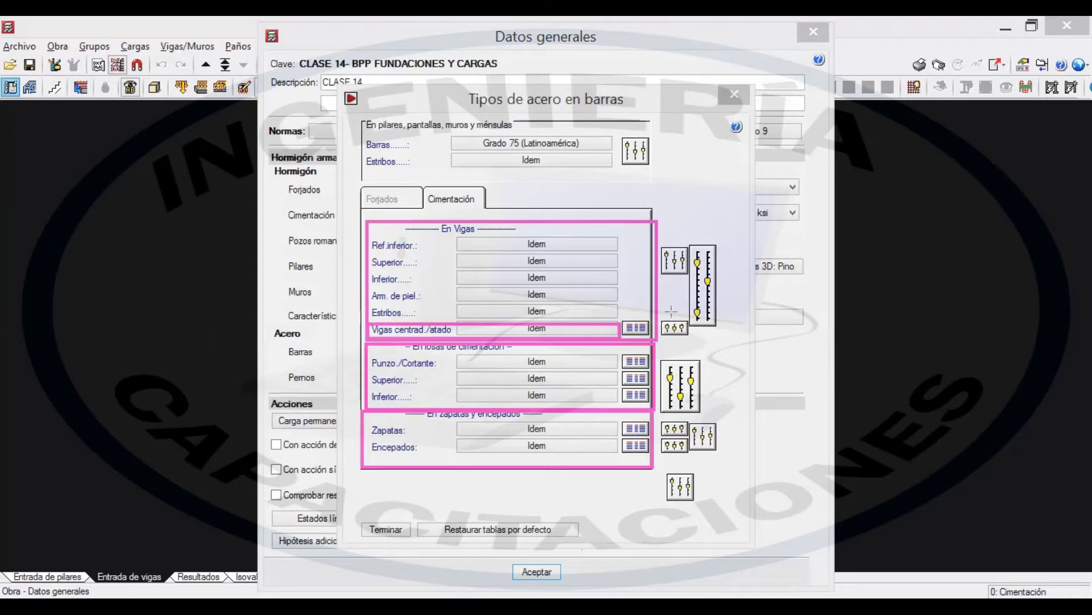
pyautogui.moveTo(621, 318)
pyautogui.mouseDown()
pyautogui.moveTo(654, 338)
pyautogui.moveTo(633, 382)
pyautogui.moveTo(652, 402)
pyautogui.moveTo(632, 435)
pyautogui.moveTo(652, 454)
pyautogui.mouseUp()
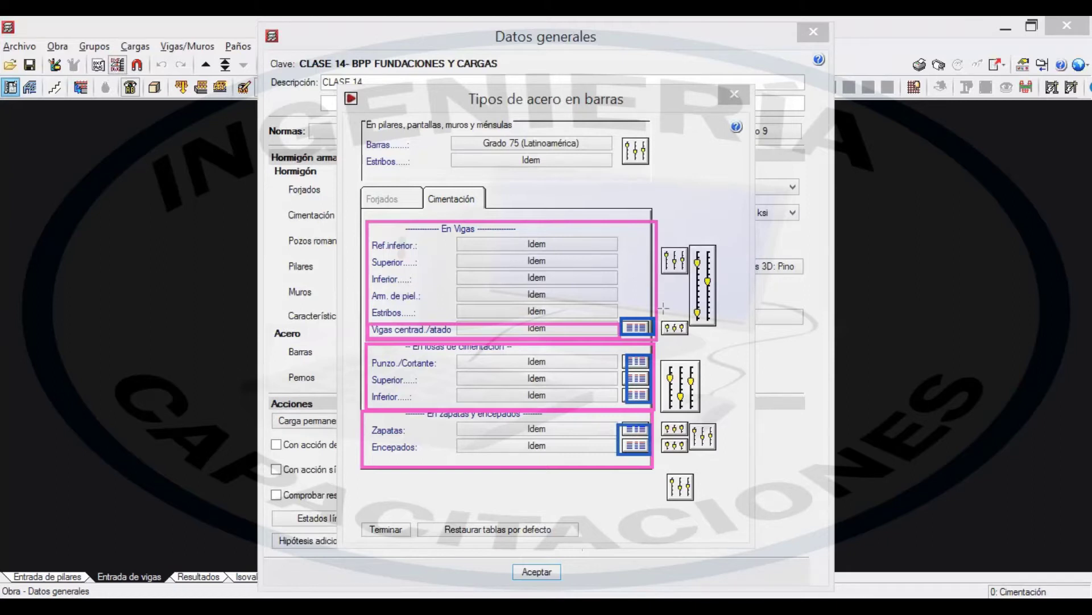
pyautogui.moveTo(664, 247)
pyautogui.mouseDown()
pyautogui.moveTo(736, 532)
pyautogui.moveTo(730, 527)
pyautogui.mouseUp()
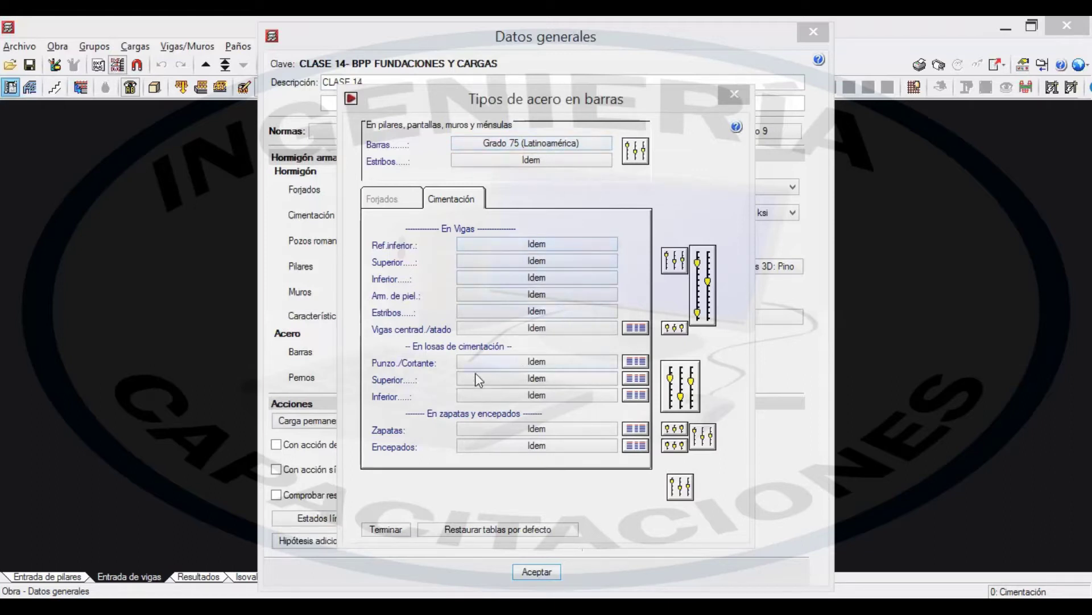
# Step: Open the beam options, compare the beam and foundation beam reinforcement table categories, and keep the foundation beam tables displayed
pyautogui.click(678, 258)
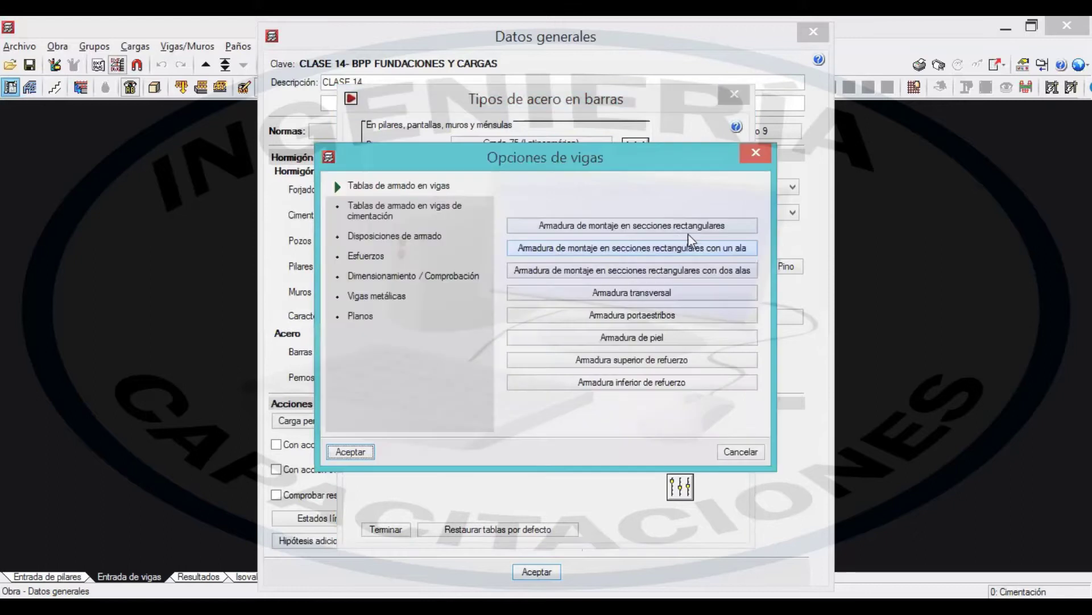
pyautogui.click(405, 214)
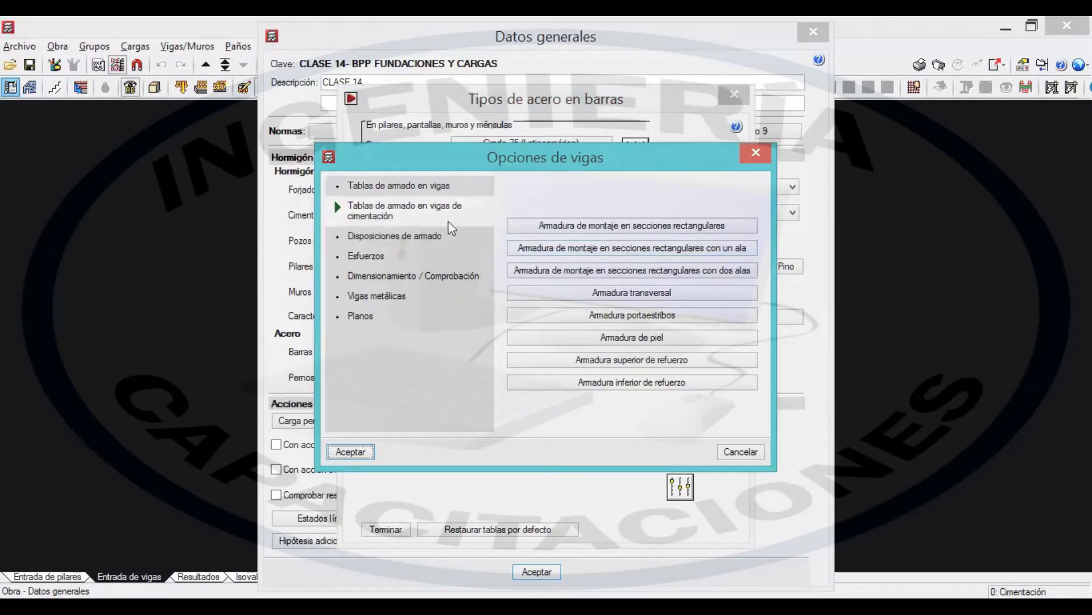
pyautogui.click(447, 193)
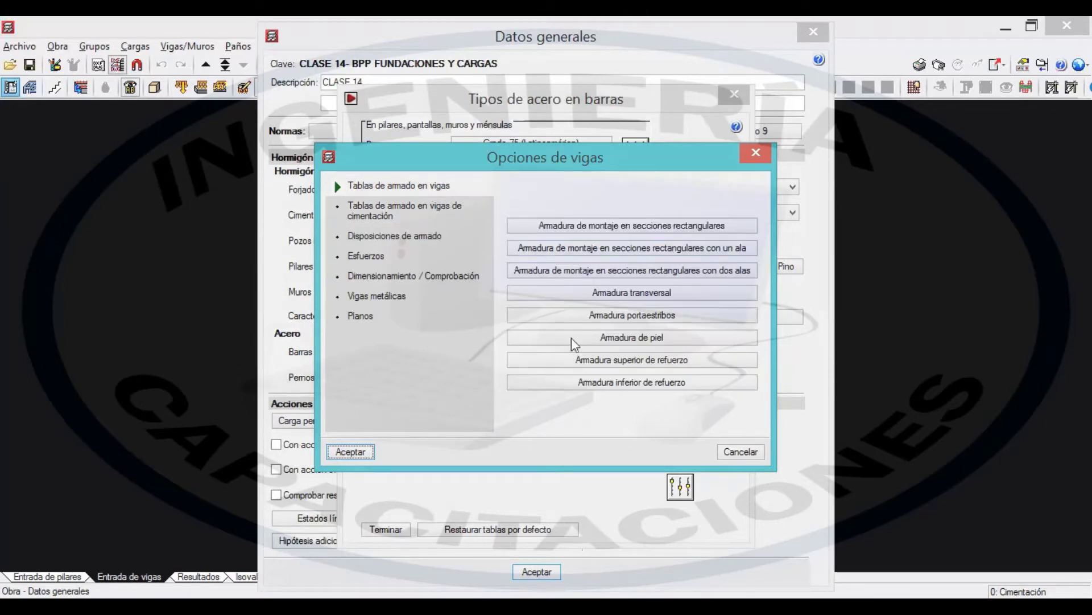
pyautogui.click(407, 211)
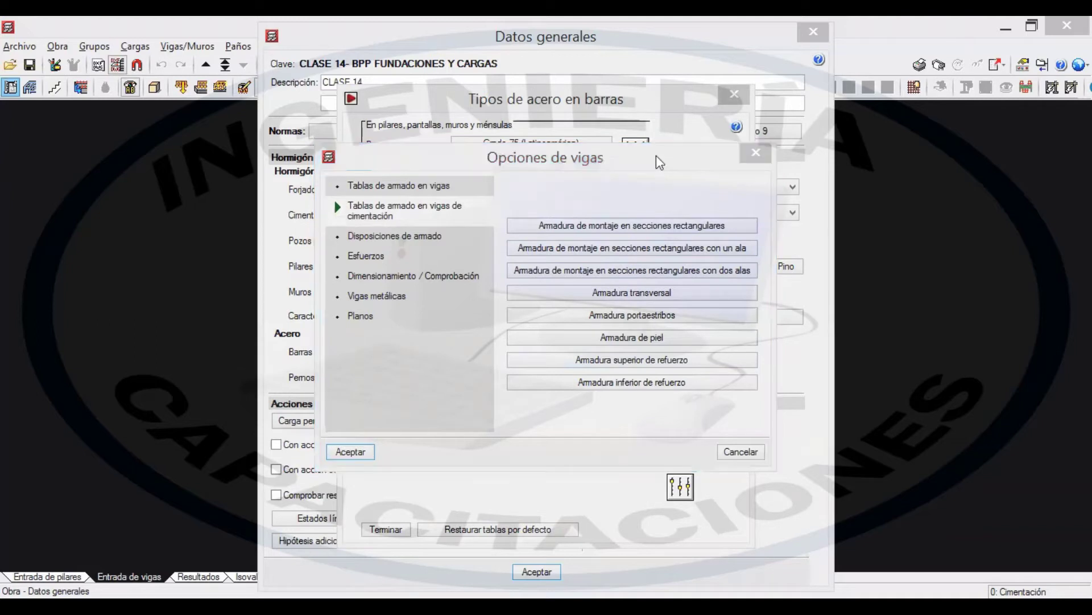
pyautogui.moveTo(657, 157); pyautogui.dragTo(624, 125)
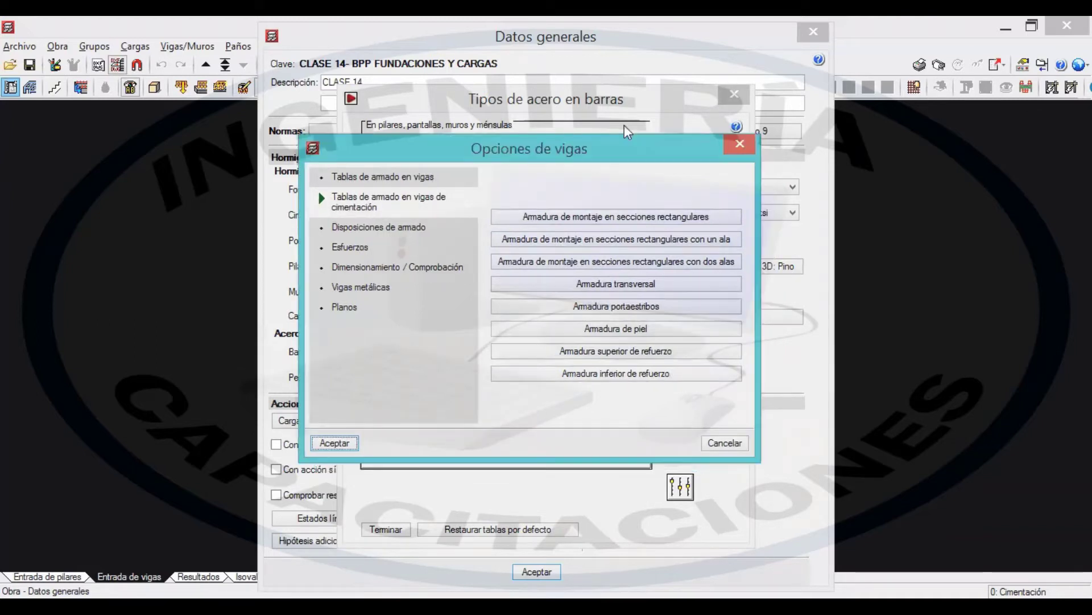
pyautogui.moveTo(862, 225); pyautogui.dragTo(844, 337)
pyautogui.moveTo(882, 238)
pyautogui.mouseDown()
pyautogui.moveTo(882, 289)
pyautogui.moveTo(918, 333)
pyautogui.moveTo(818, 335)
pyautogui.moveTo(869, 305)
pyautogui.mouseUp()
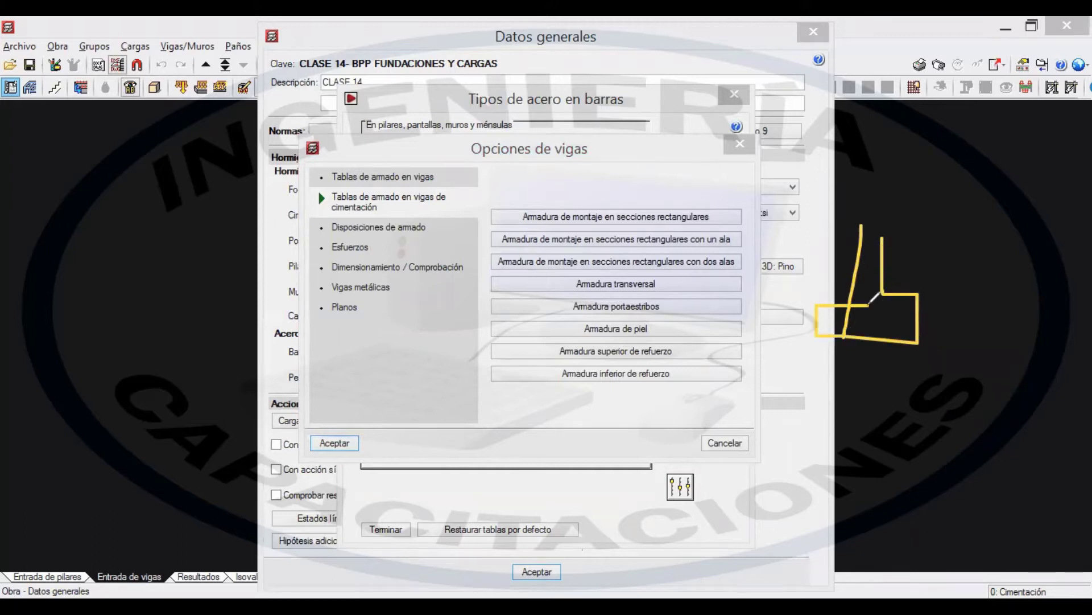
pyautogui.moveTo(922, 390)
pyautogui.mouseDown()
pyautogui.moveTo(961, 462)
pyautogui.moveTo(989, 431)
pyautogui.moveTo(922, 393)
pyautogui.mouseUp()
pyautogui.press('Escape')
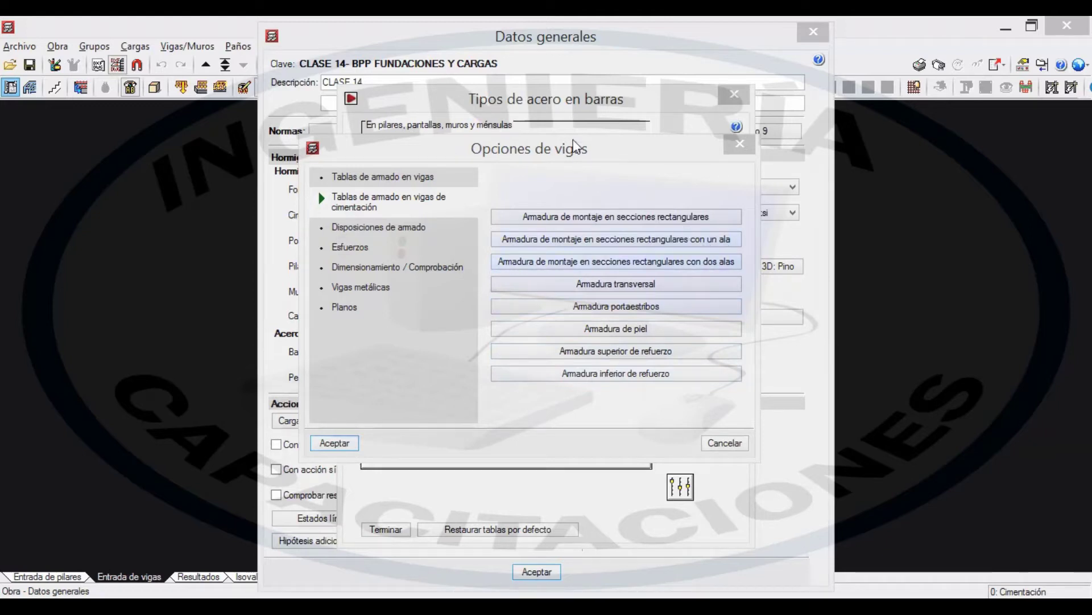
# Step: Review the foundation beams' mounting reinforcement table for rectangular sections and the first row's stirrup layout, closing both without changes
pyautogui.click(600, 219)
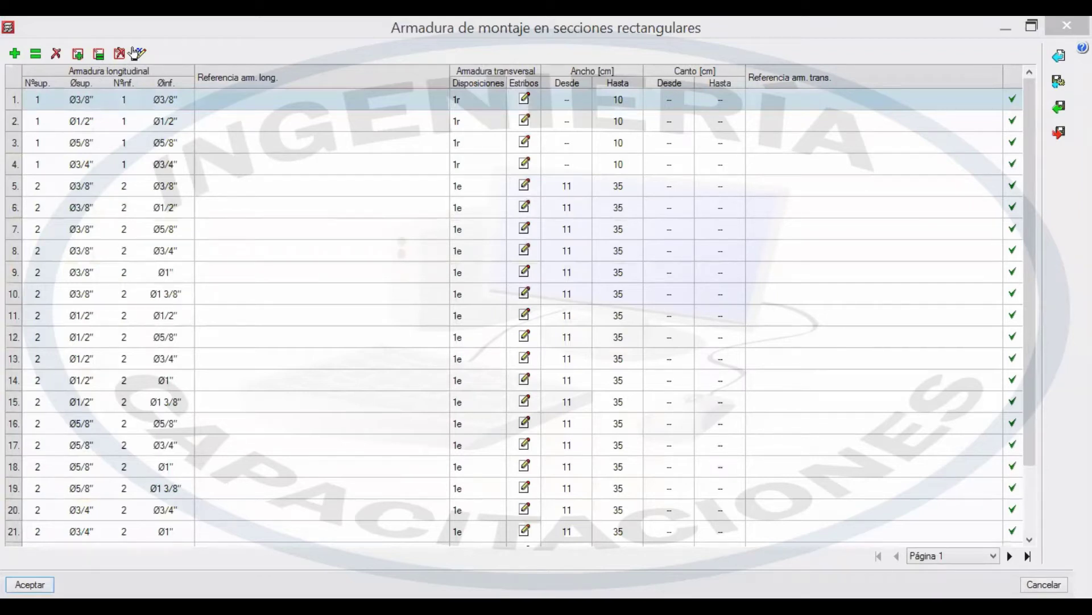
pyautogui.click(527, 101)
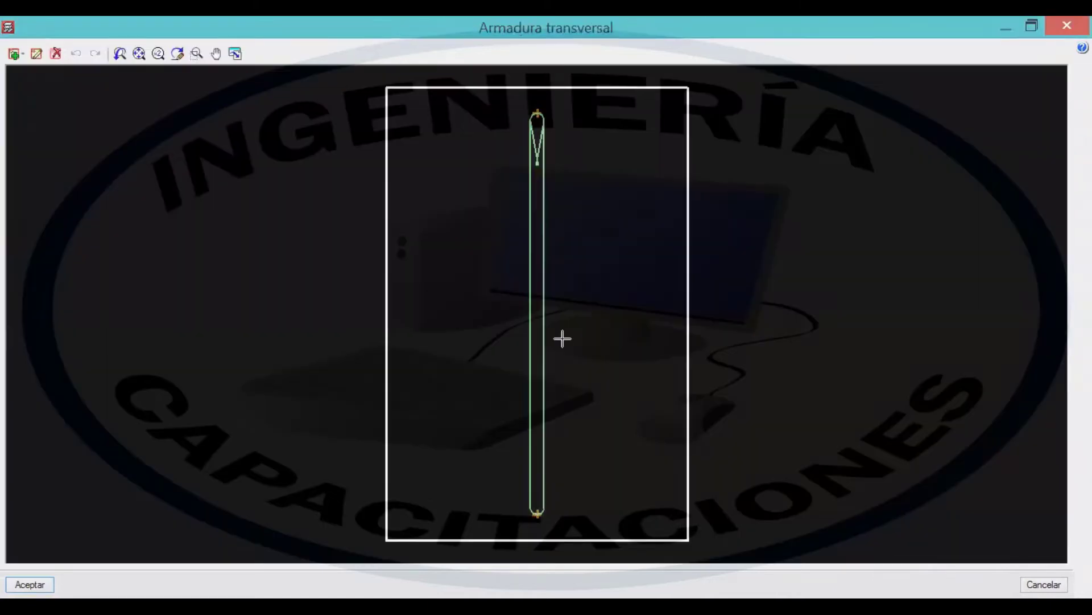
pyautogui.click(1066, 26)
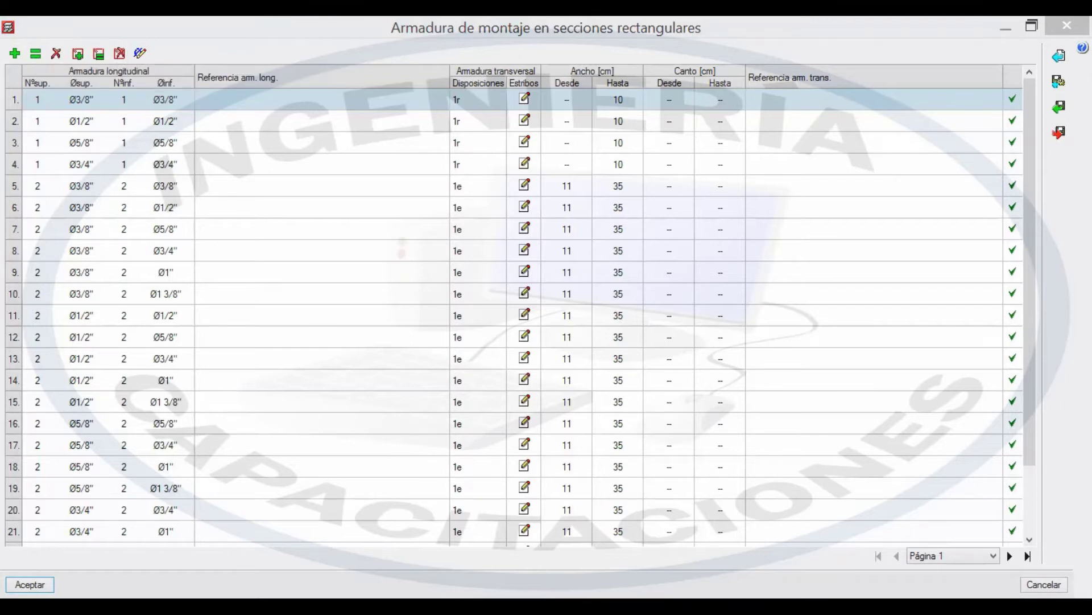
pyautogui.click(1044, 585)
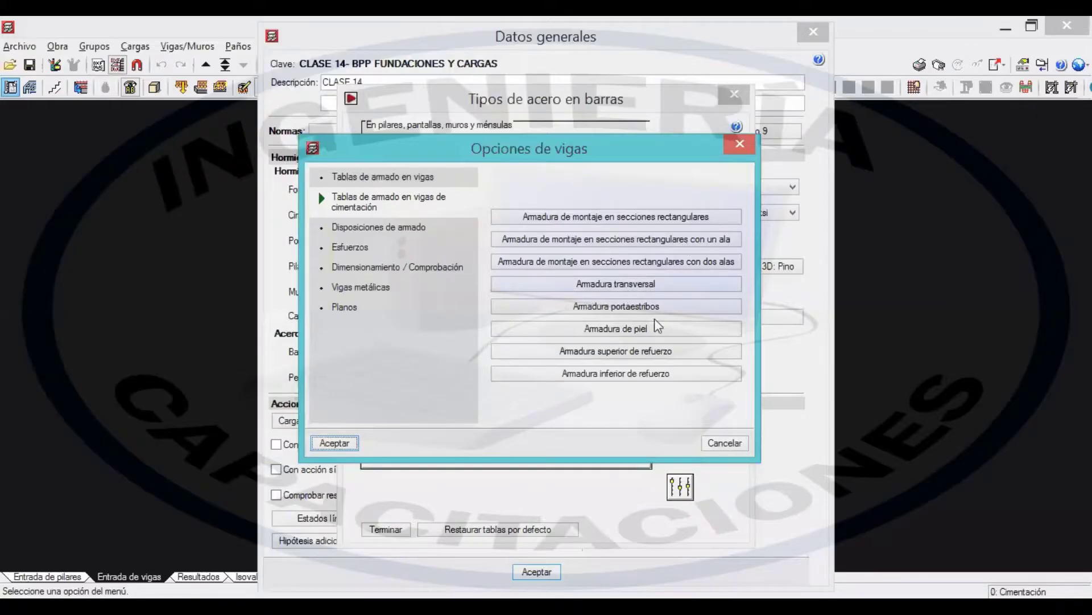
# Step: Review the foundation beams' skin reinforcement diameters and top reinforcement table without changes, and accept the beam options
pyautogui.click(632, 329)
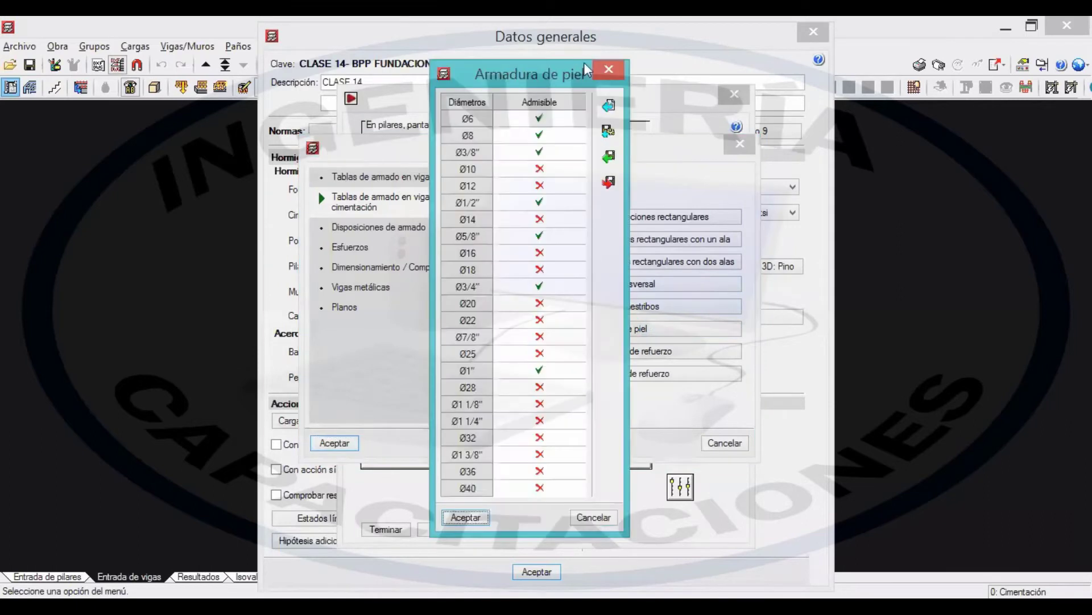
pyautogui.press('Escape')
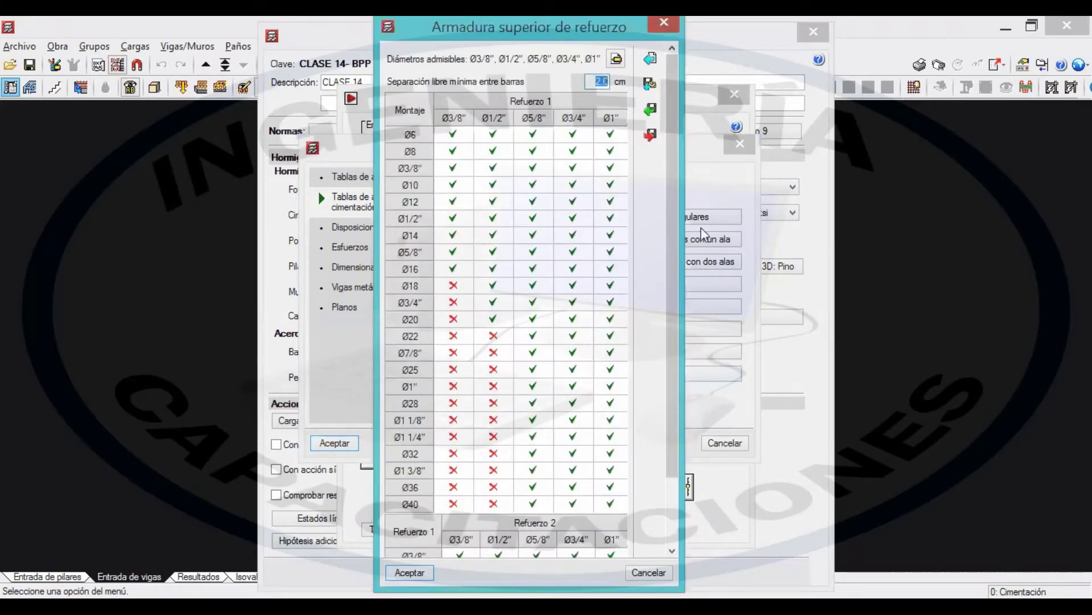
pyautogui.press('Escape')
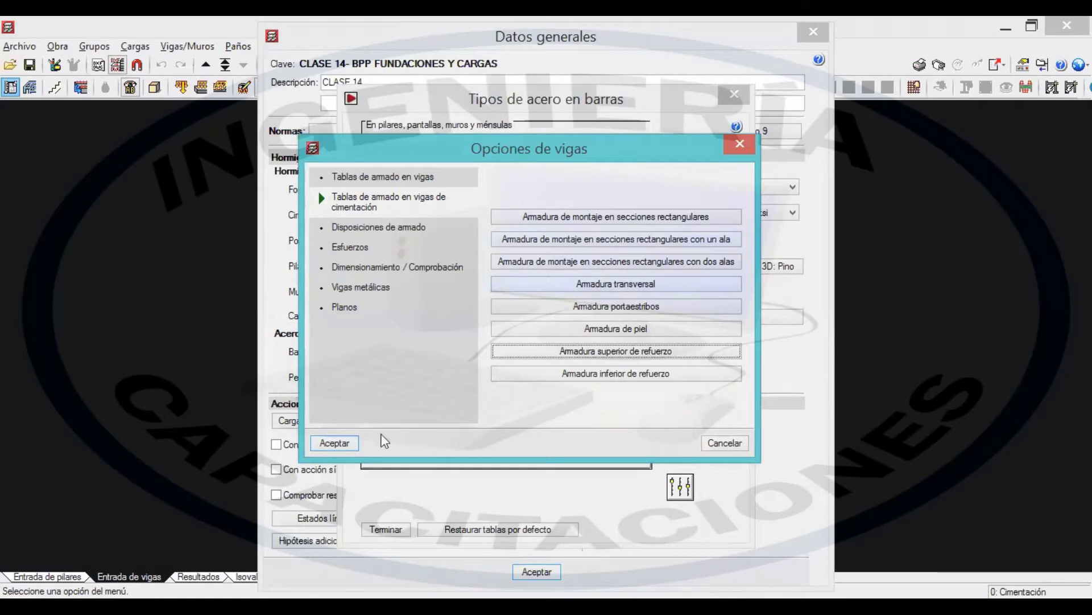
pyautogui.click(346, 443)
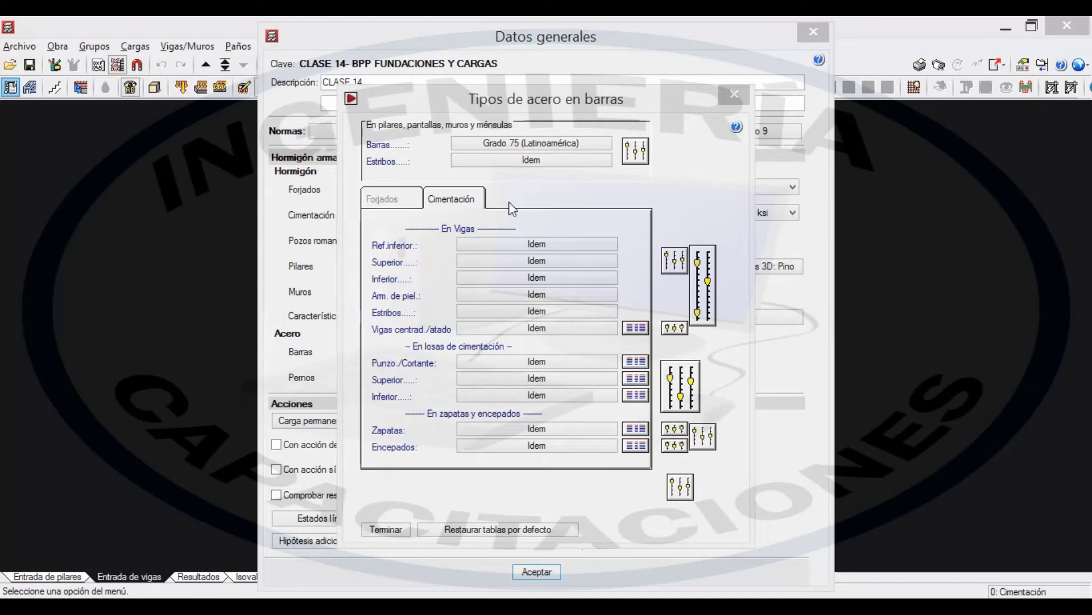
pyautogui.moveTo(922, 284)
pyautogui.mouseDown()
pyautogui.moveTo(988, 292)
pyautogui.moveTo(991, 310)
pyautogui.mouseUp()
pyautogui.moveTo(927, 329); pyautogui.dragTo(996, 348)
pyautogui.moveTo(913, 287); pyautogui.dragTo(879, 346)
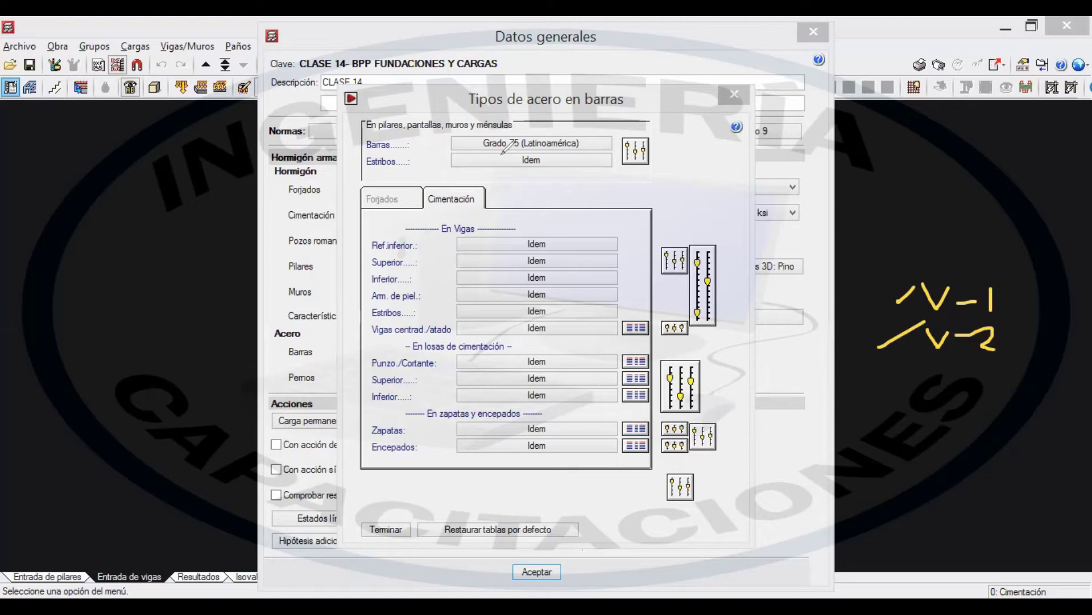
pyautogui.moveTo(873, 422)
pyautogui.mouseDown()
pyautogui.moveTo(1001, 536)
pyautogui.moveTo(991, 535)
pyautogui.mouseUp()
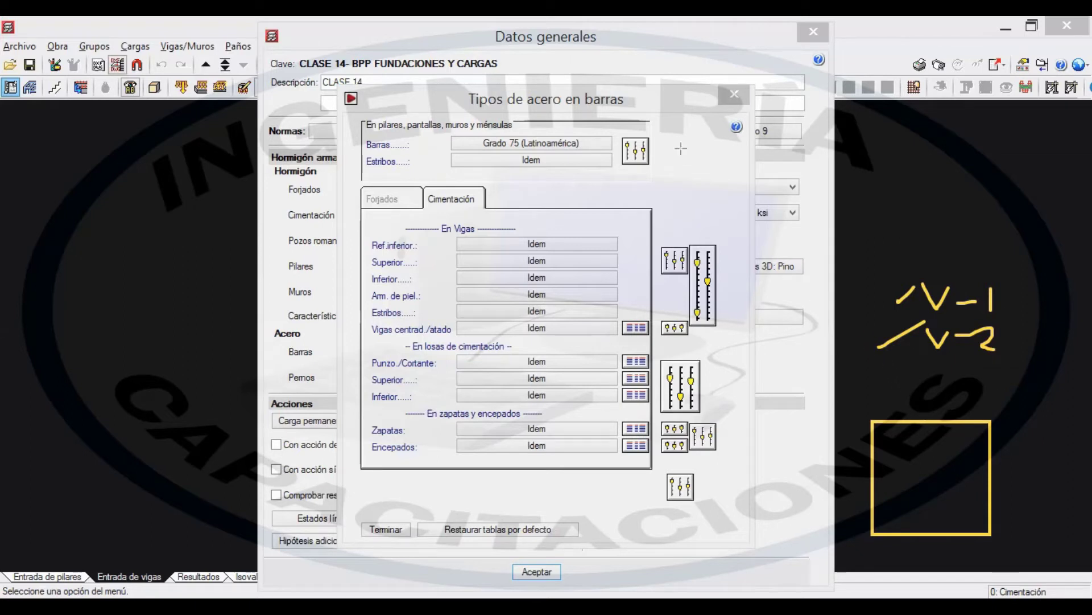
pyautogui.press('e')
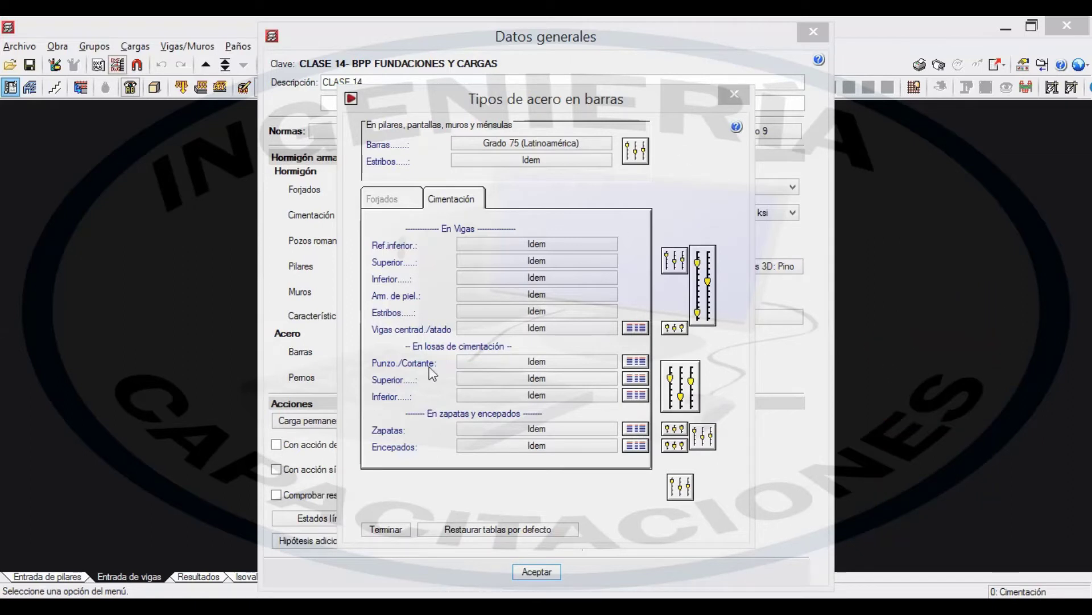
# Step: Open the centring beam table settings (Tablas de vigas centradoras) for the foundation
pyautogui.click(635, 328)
pyautogui.moveTo(565, 262); pyautogui.dragTo(562, 239)
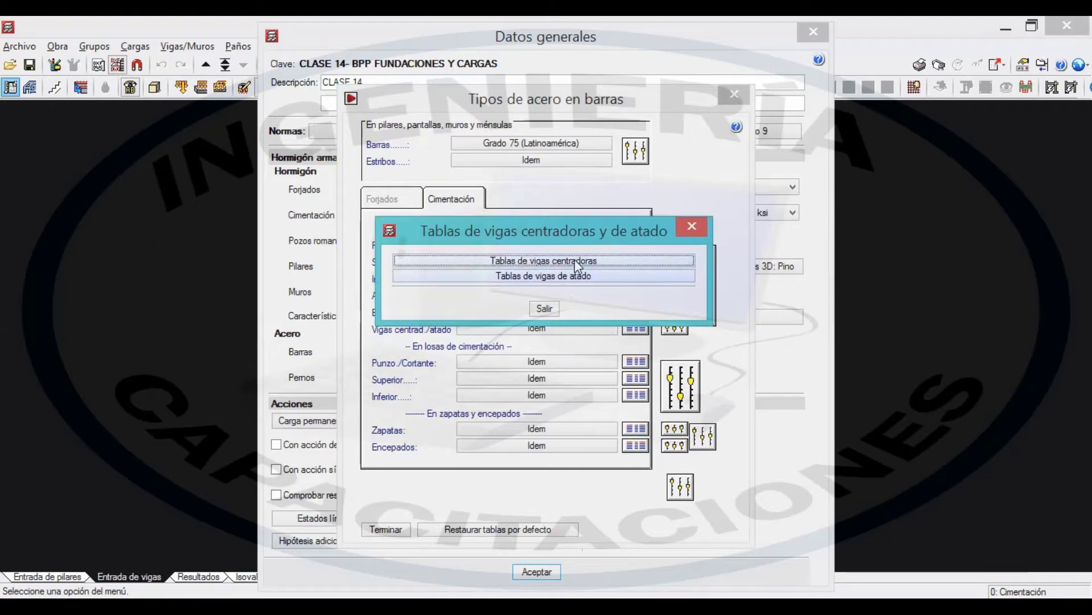
pyautogui.click(576, 261)
pyautogui.moveTo(457, 216); pyautogui.dragTo(539, 180)
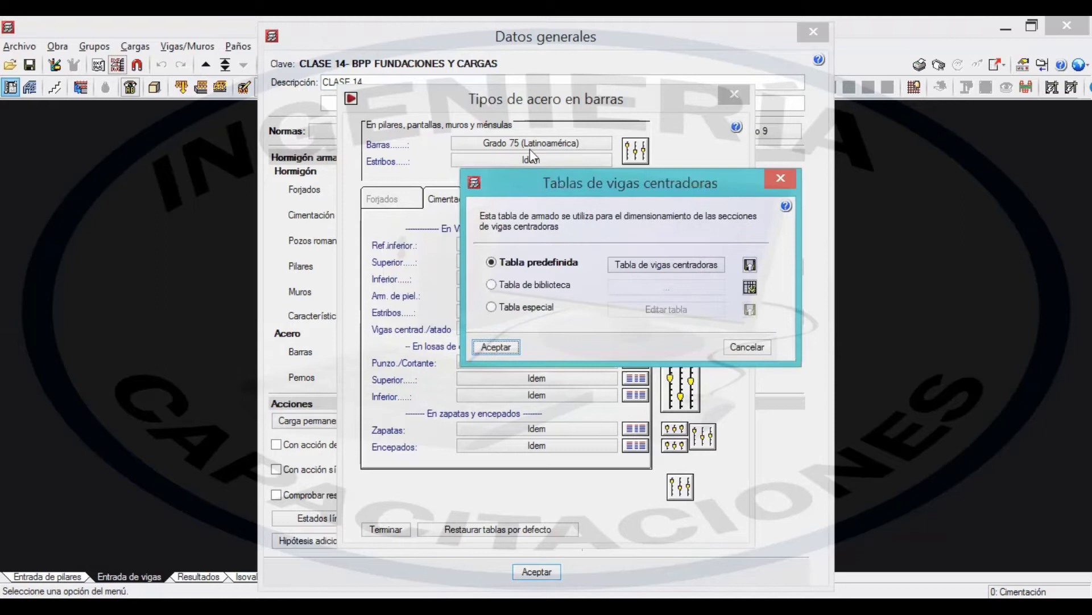
# Step: Examine the predefined table option for centring beams, try the library table option (Tabla de biblioteca), and dismiss its notice
pyautogui.hotkey('ctrl', '2')
pyautogui.moveTo(487, 274); pyautogui.dragTo(579, 274)
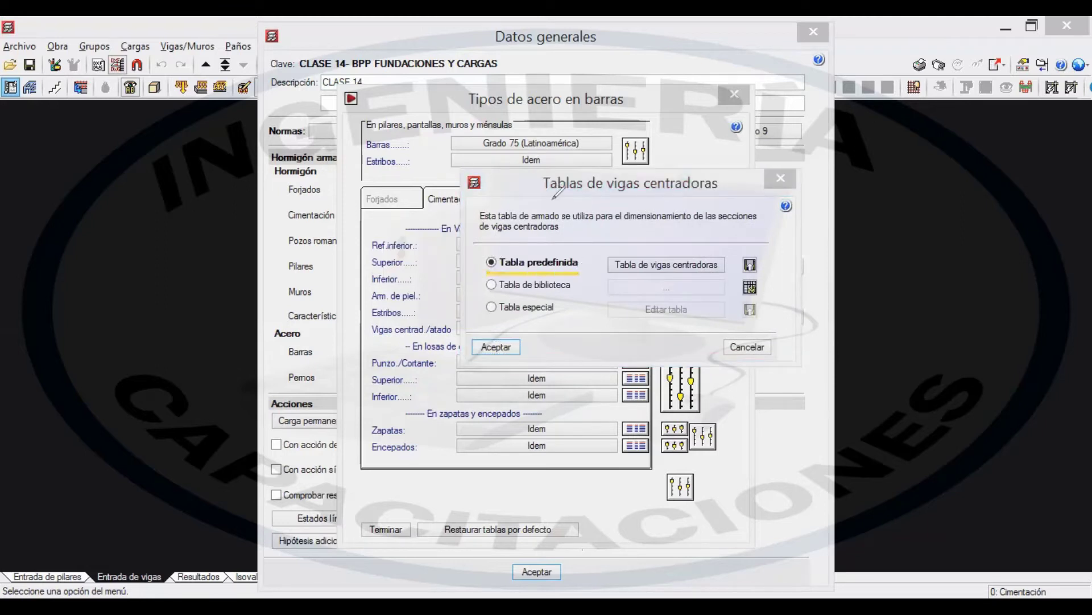
pyautogui.moveTo(488, 272); pyautogui.dragTo(573, 272)
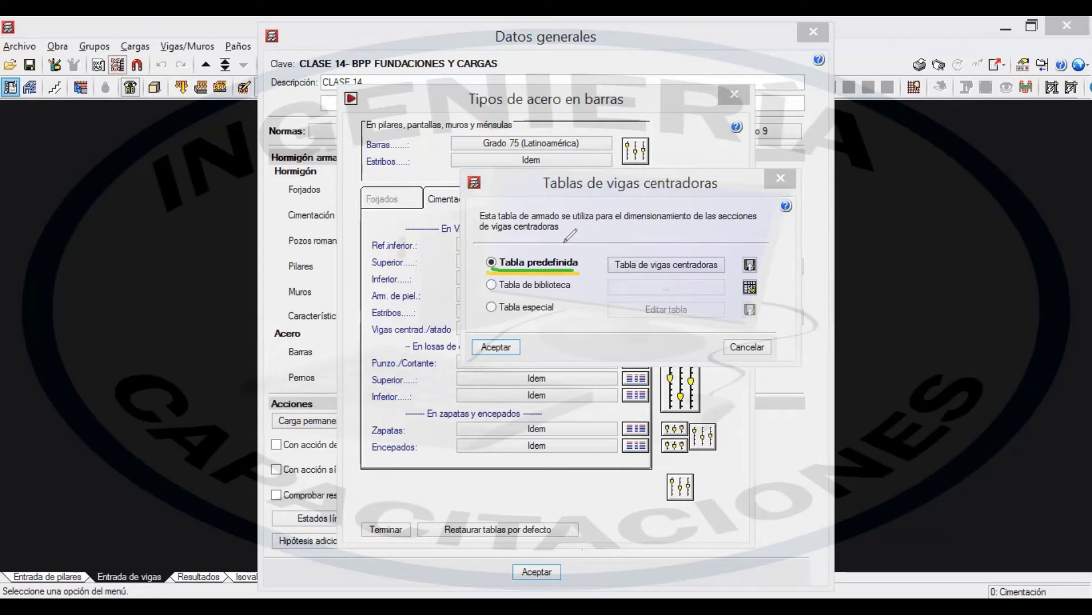
pyautogui.moveTo(480, 296); pyautogui.dragTo(568, 297)
pyautogui.click(501, 287)
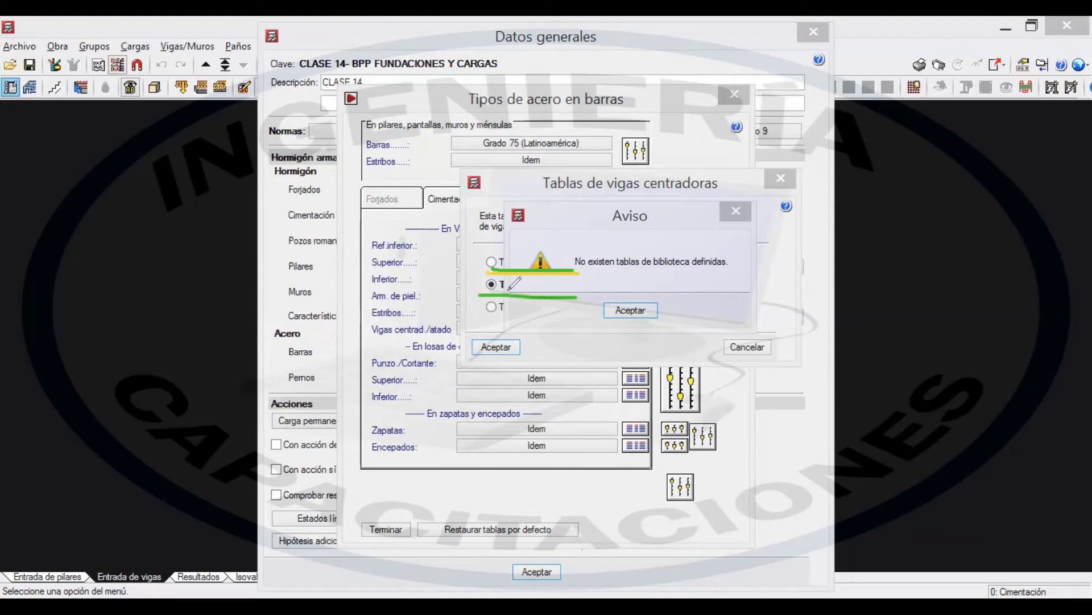
pyautogui.moveTo(587, 268); pyautogui.dragTo(728, 266)
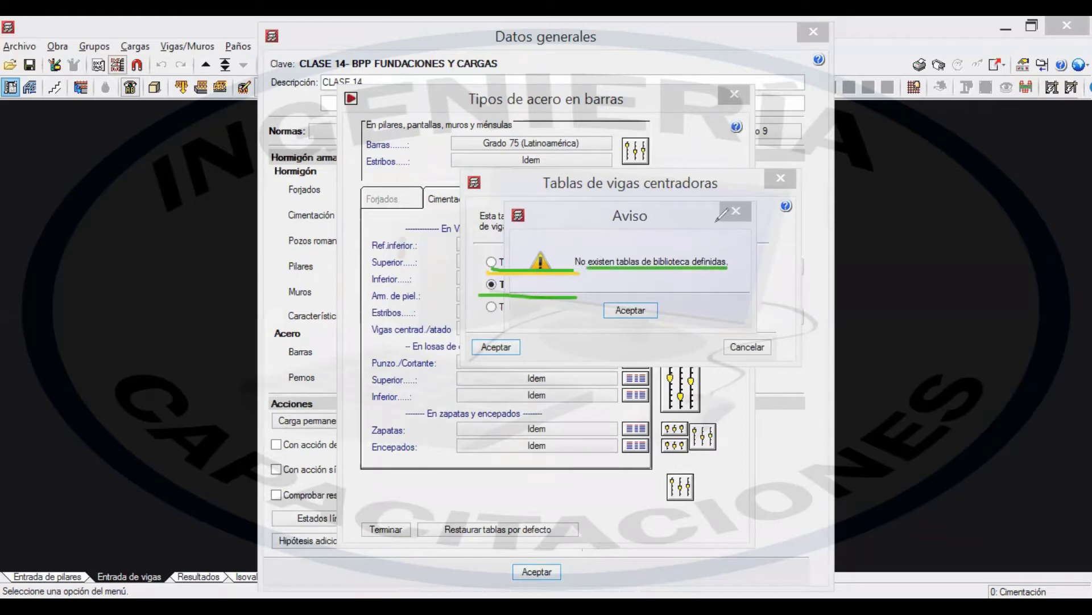
pyautogui.click(703, 147)
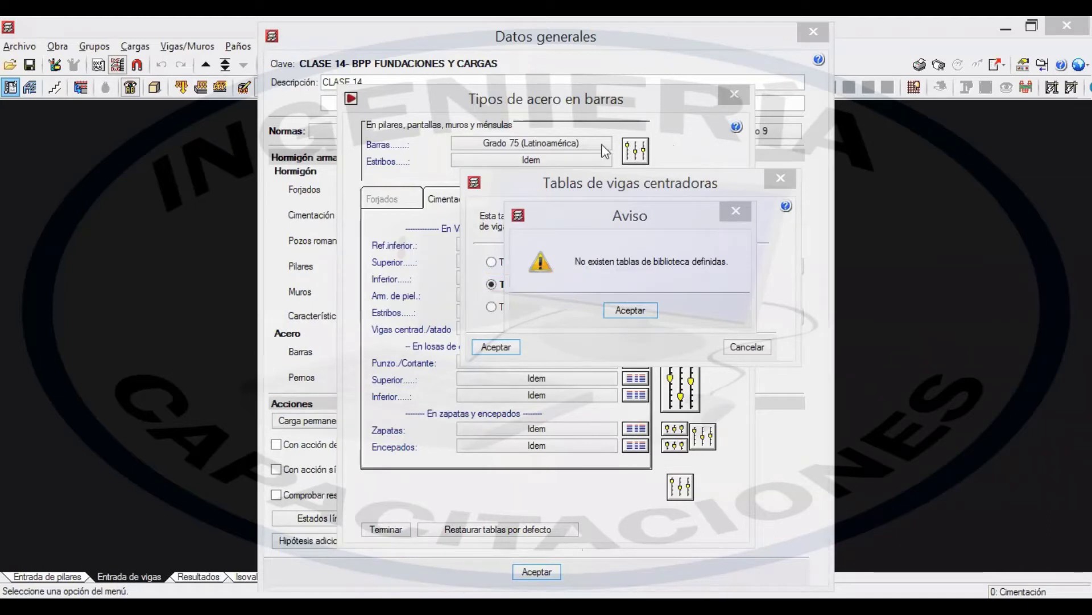
pyautogui.click(638, 306)
# Step: Choose the special table (Tabla especial) for centring beams, review its section references from C to VC.T-12, and close it without saving
pyautogui.click(522, 308)
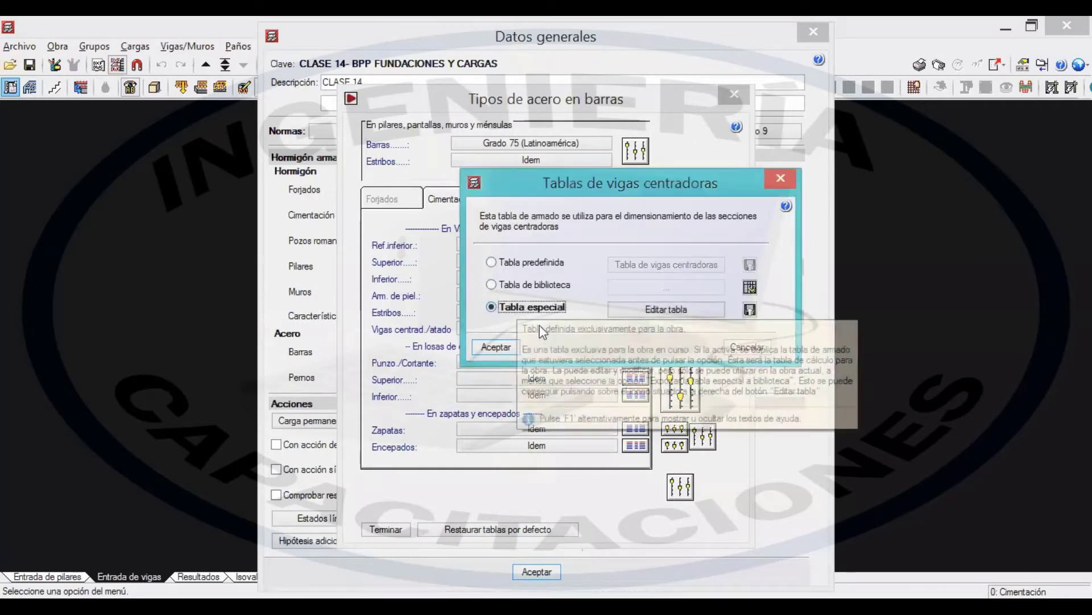
pyautogui.click(687, 309)
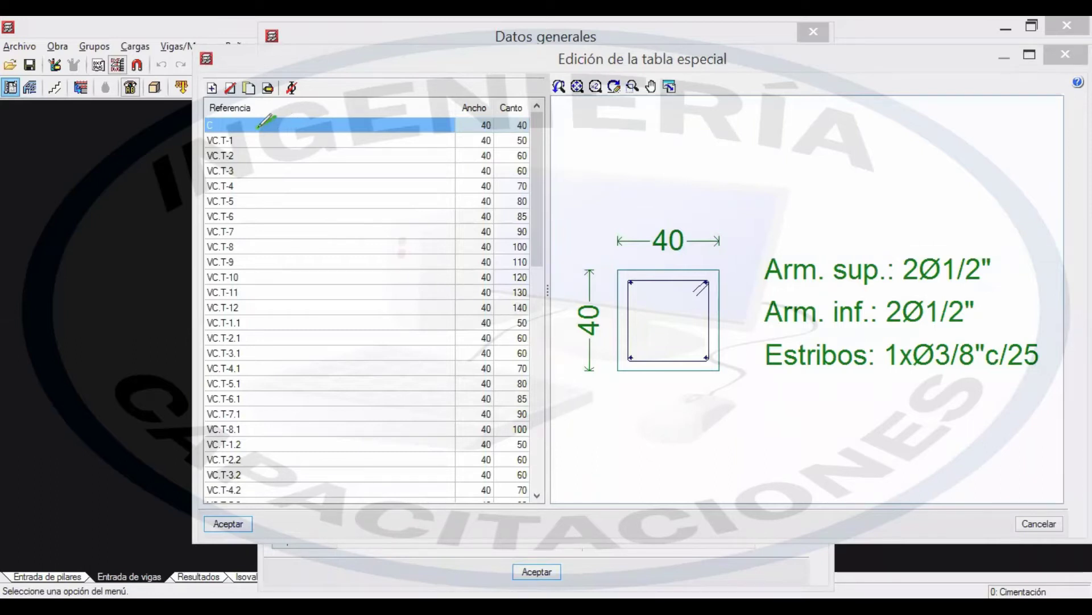
pyautogui.moveTo(254, 126)
pyautogui.mouseDown()
pyautogui.moveTo(286, 113)
pyautogui.moveTo(269, 138)
pyautogui.moveTo(279, 150)
pyautogui.mouseUp()
pyautogui.moveTo(255, 188); pyautogui.dragTo(276, 177)
pyautogui.moveTo(255, 216); pyautogui.dragTo(283, 199)
pyautogui.moveTo(263, 253); pyautogui.dragTo(295, 233)
pyautogui.moveTo(275, 272); pyautogui.dragTo(296, 256)
pyautogui.moveTo(260, 314); pyautogui.dragTo(288, 289)
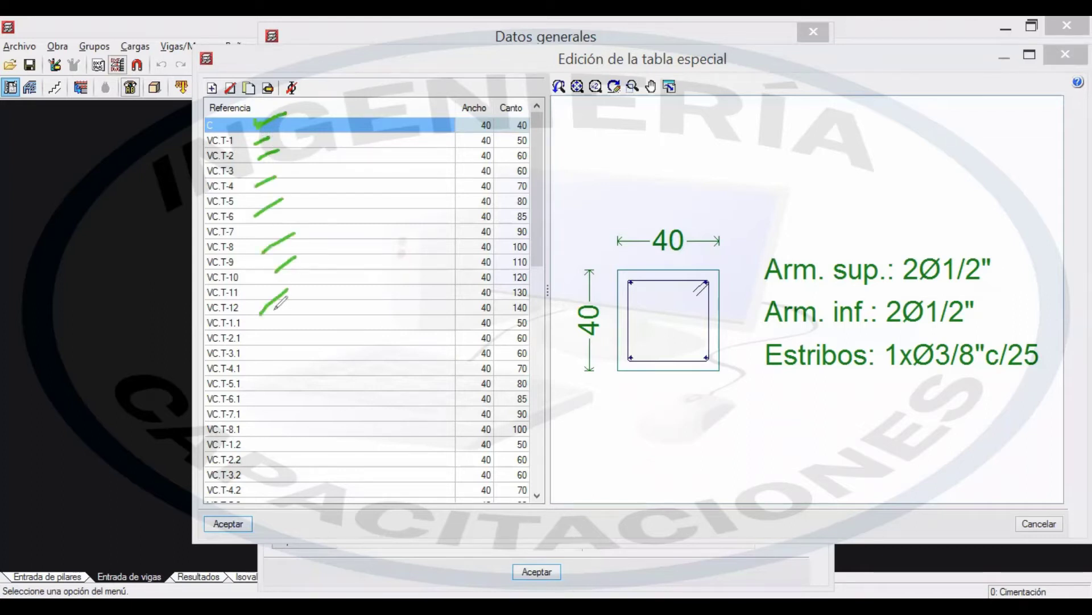
pyautogui.moveTo(261, 334); pyautogui.dragTo(373, 258)
pyautogui.press('Escape')
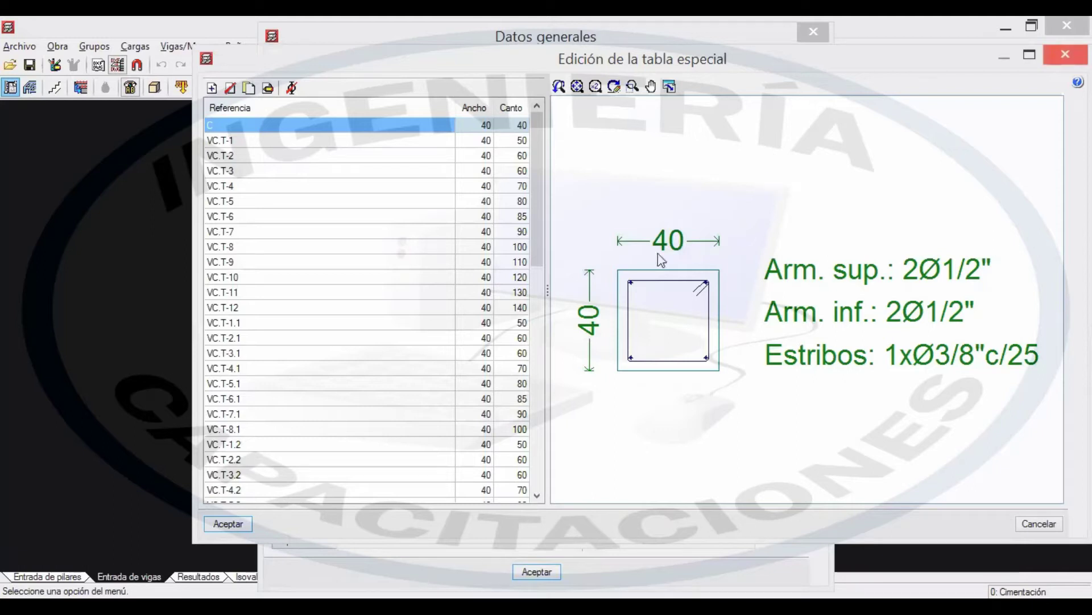
pyautogui.press('Escape')
pyautogui.click(683, 266)
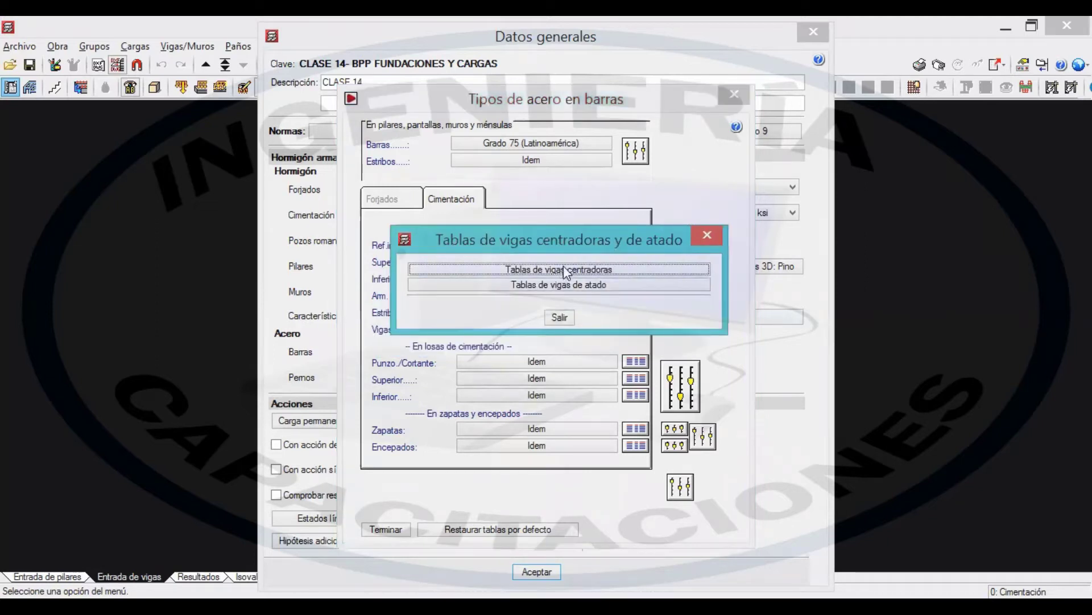
# Step: Reopen the centring beam table settings, choose the special table, view its section list, and cancel the table editing
pyautogui.click(565, 268)
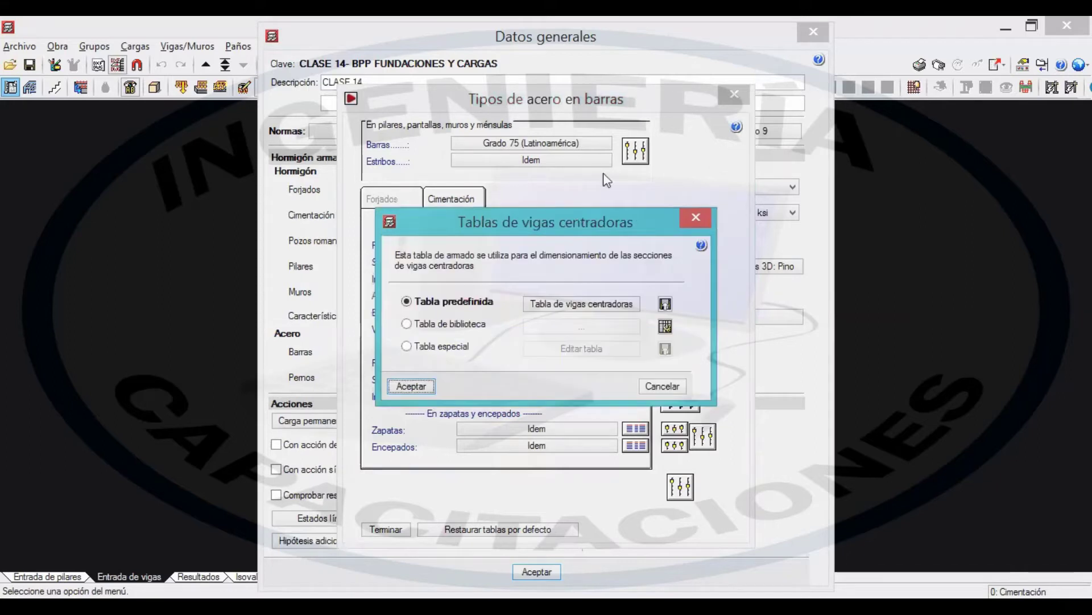
pyautogui.click(440, 304)
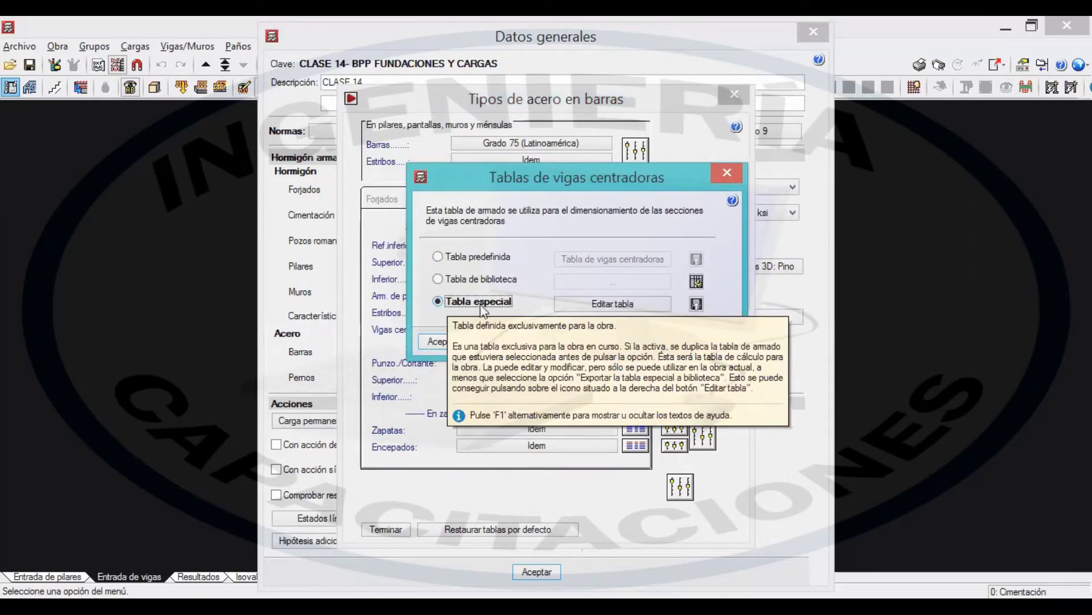
pyautogui.click(635, 307)
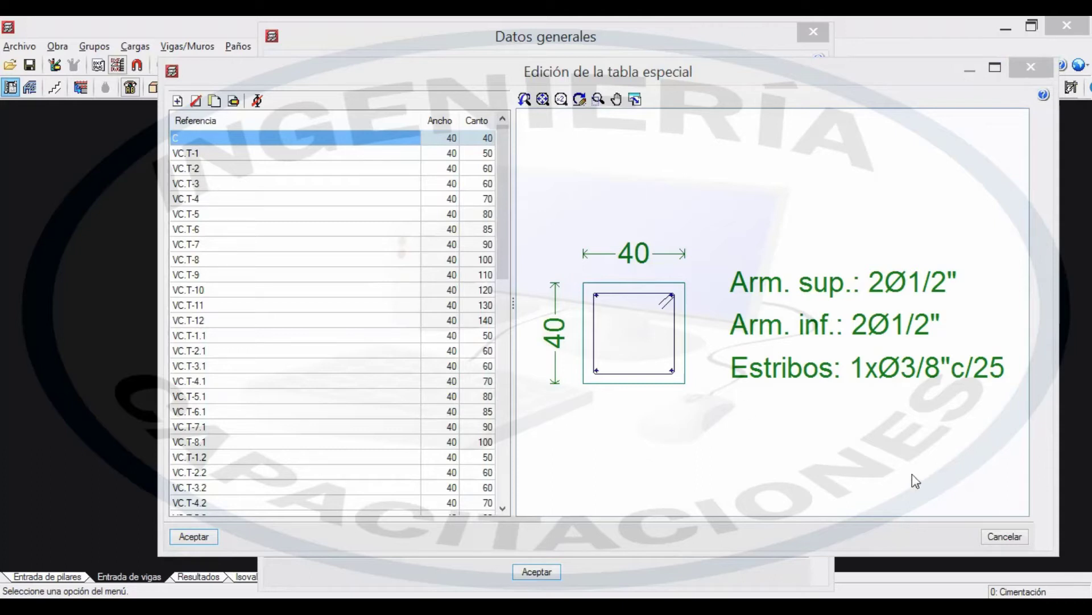
pyautogui.click(1001, 536)
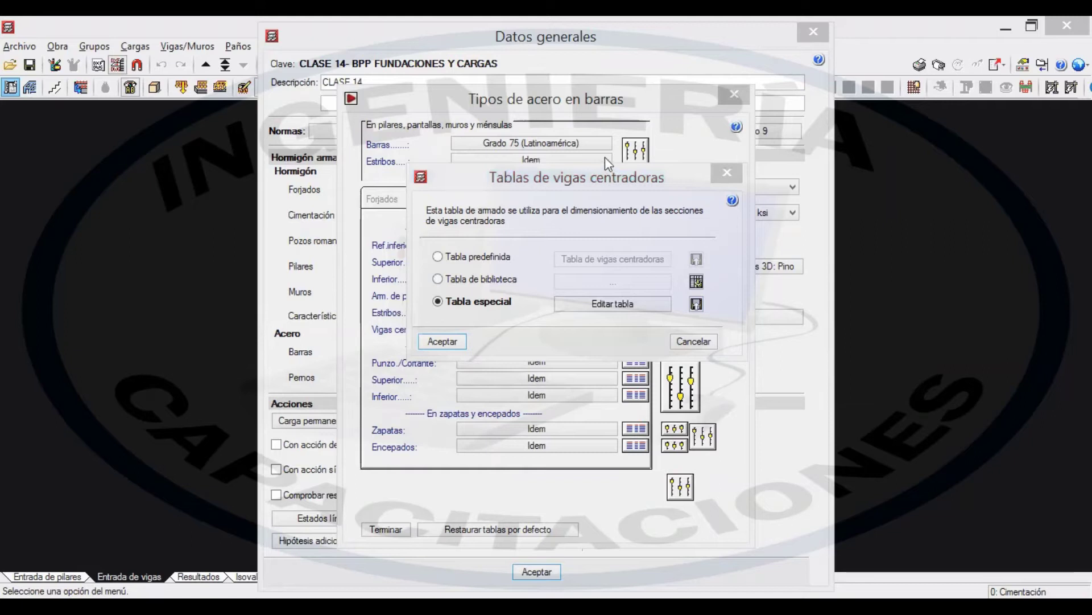
# Step: Switch the centring beams back to the predefined table, check which predefined tables are selectable, and cancel the selection
pyautogui.moveTo(493, 259)
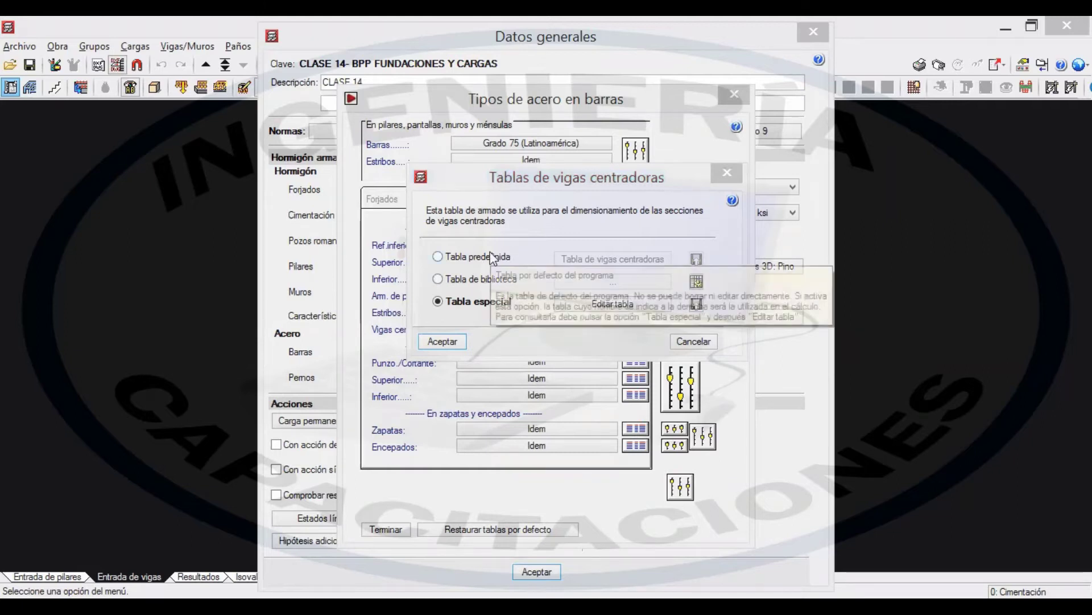
pyautogui.click(477, 259)
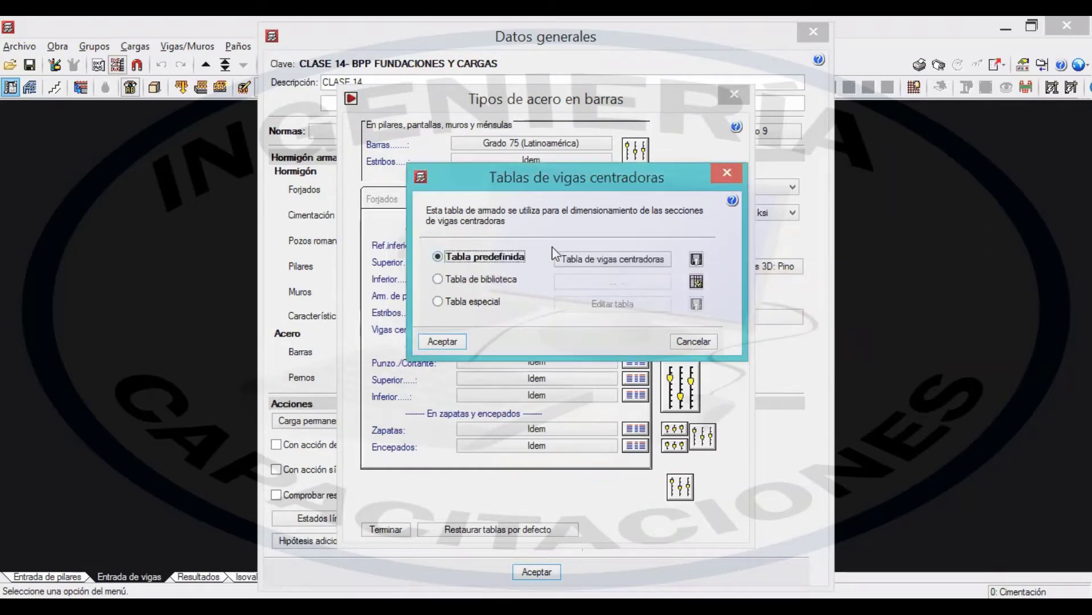
pyautogui.click(596, 259)
pyautogui.click(603, 258)
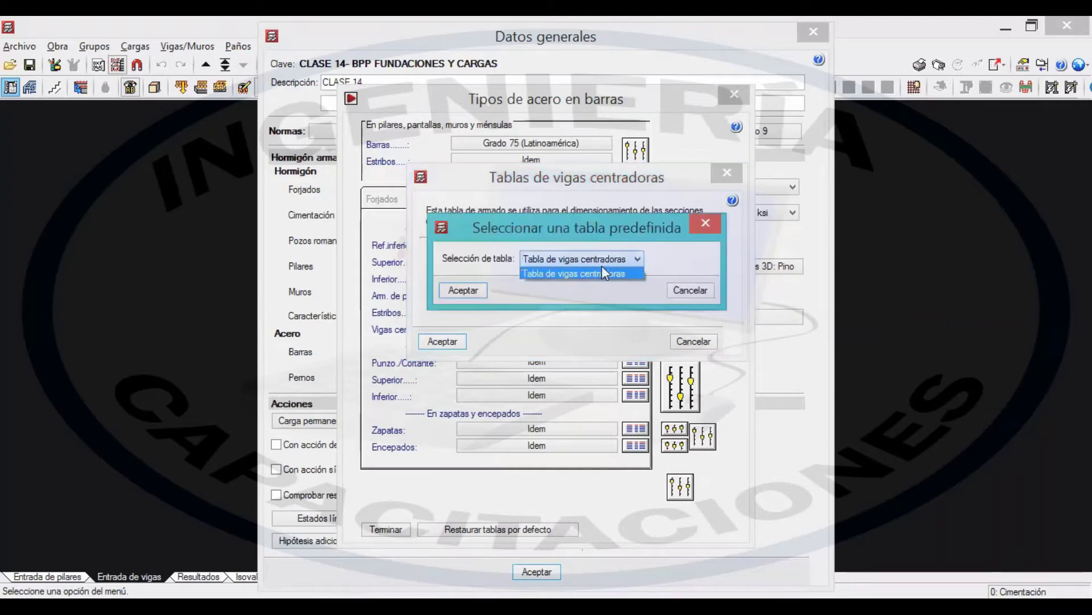
pyautogui.click(602, 272)
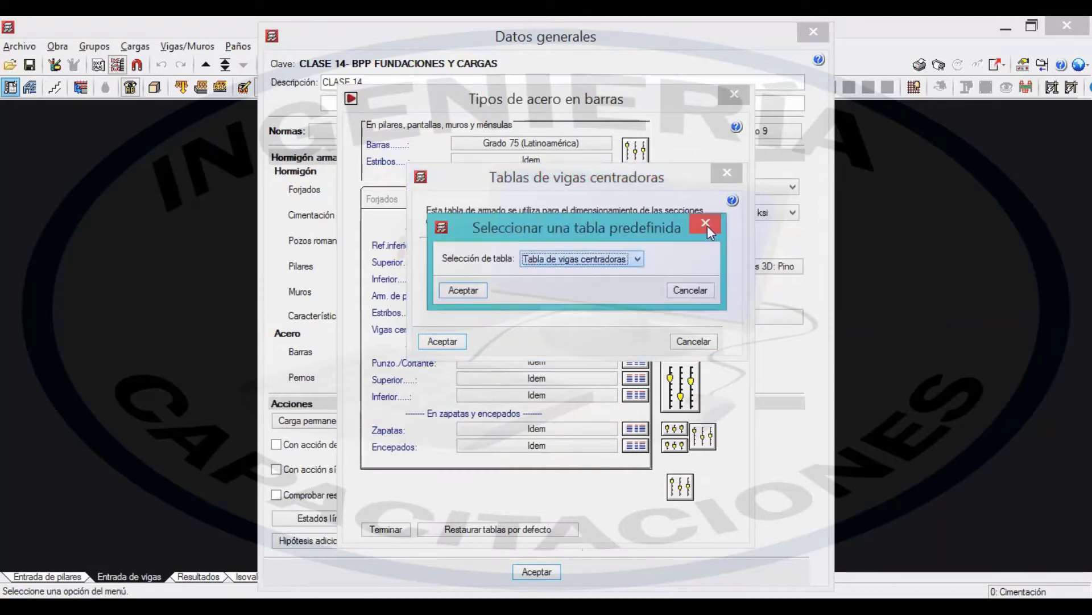
pyautogui.click(672, 290)
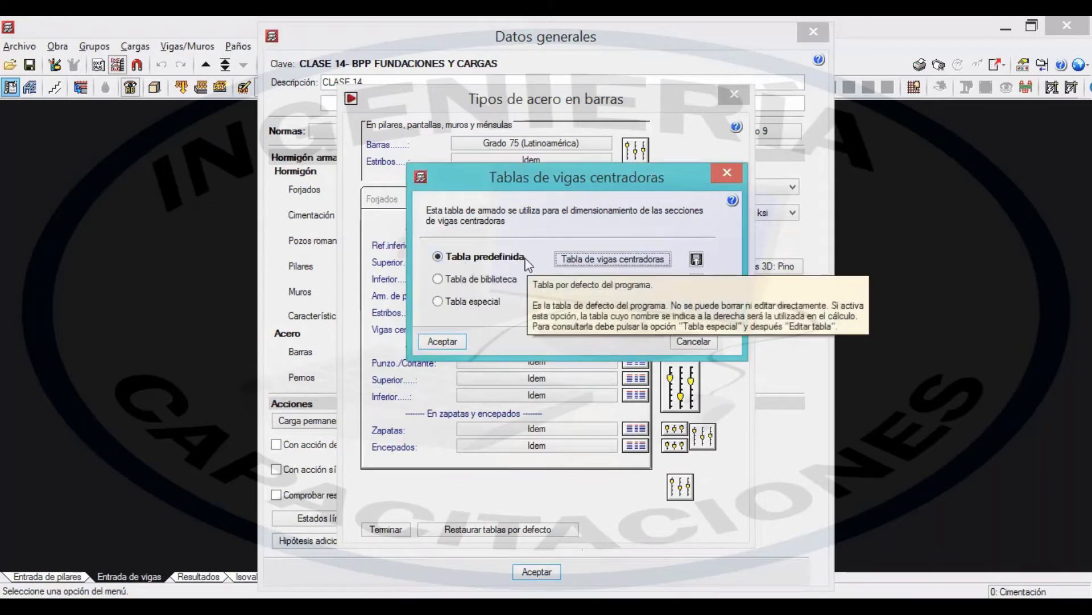
# Step: Choose the special table again, examine section C's reinforcement, and close all the centring beam table dialogs without saving
pyautogui.click(439, 302)
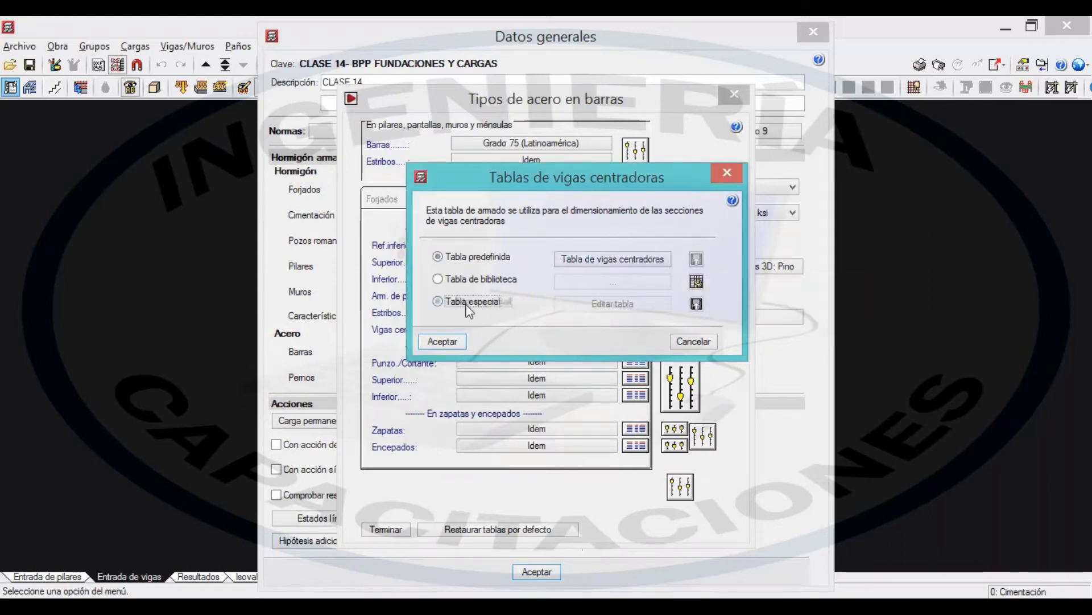
pyautogui.click(620, 305)
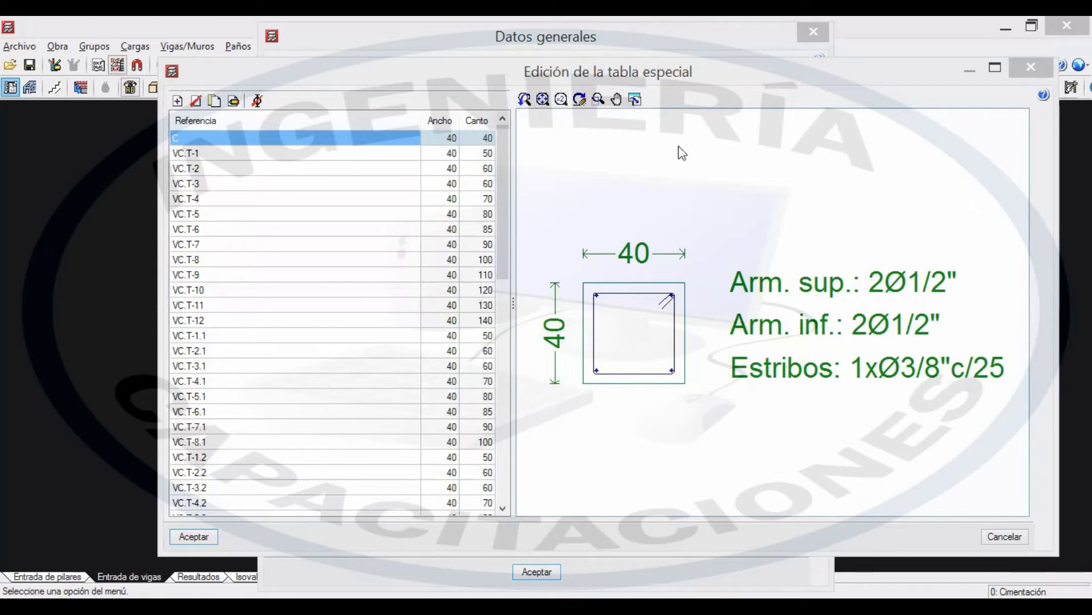
pyautogui.click(1019, 64)
pyautogui.click(718, 171)
pyautogui.click(683, 264)
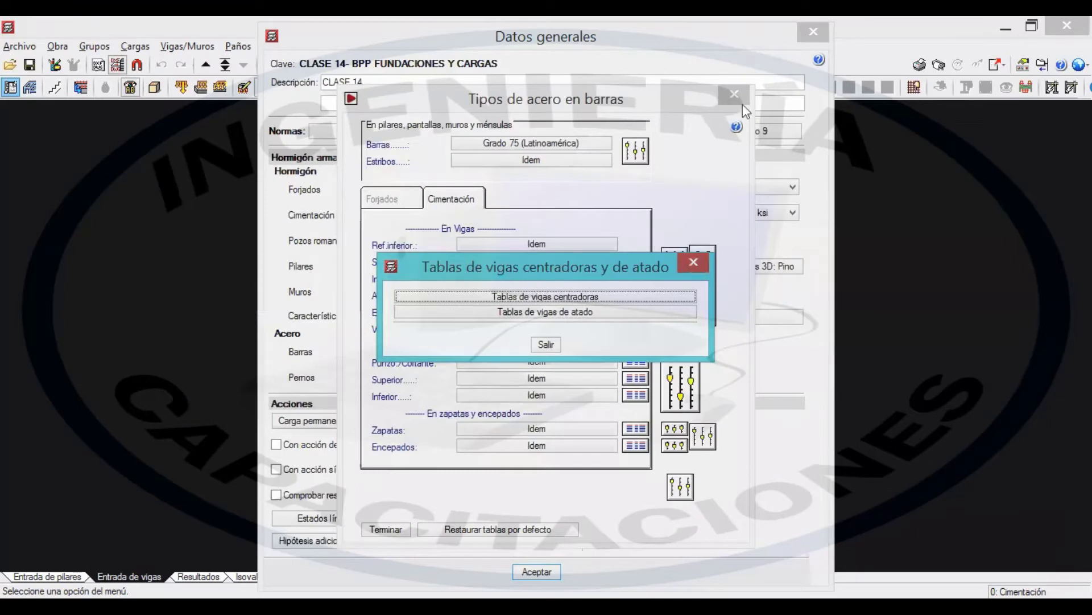
# Step: Close the bar steel types and the general data, and accept the information notice about horizontal actions
pyautogui.click(742, 102)
pyautogui.click(799, 24)
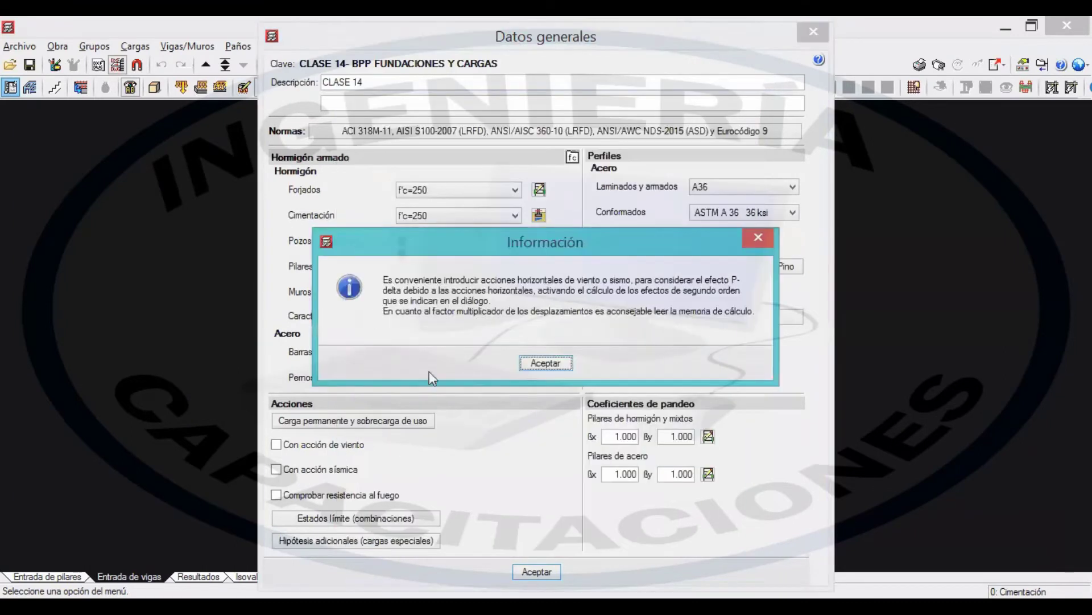
pyautogui.click(528, 363)
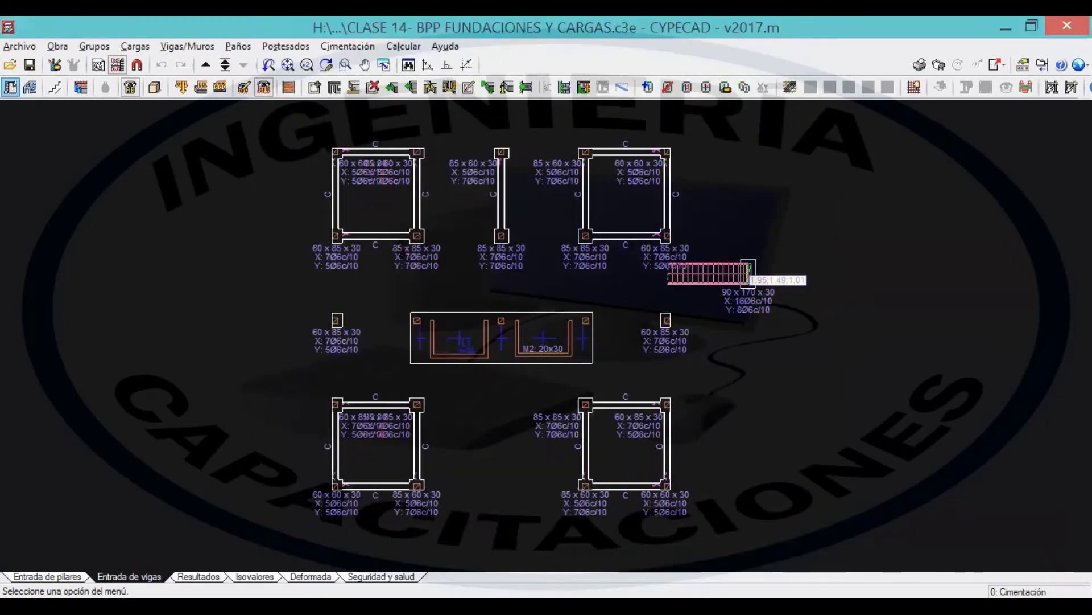
# Step: View the foundation's column layout in Entrada de pilares and return to Entrada de vigas
pyautogui.click(69, 574)
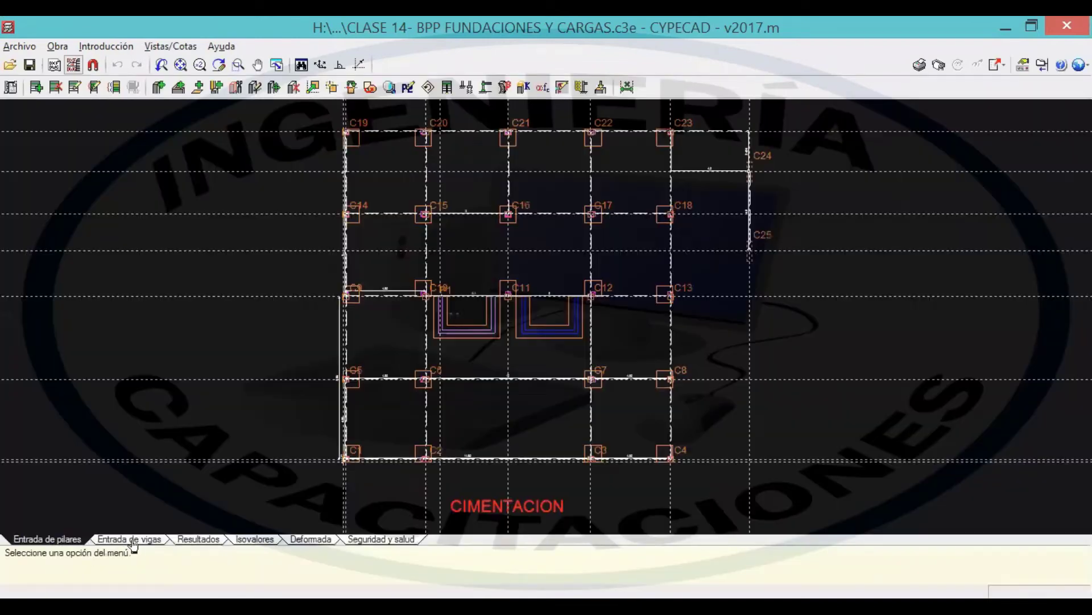
pyautogui.click(133, 541)
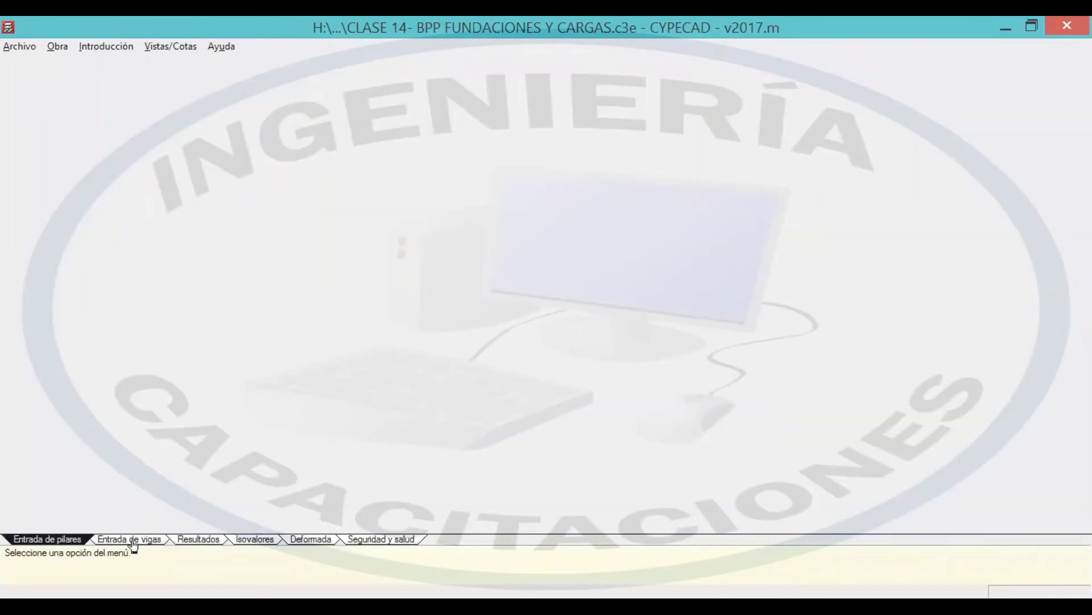
pyautogui.click(132, 542)
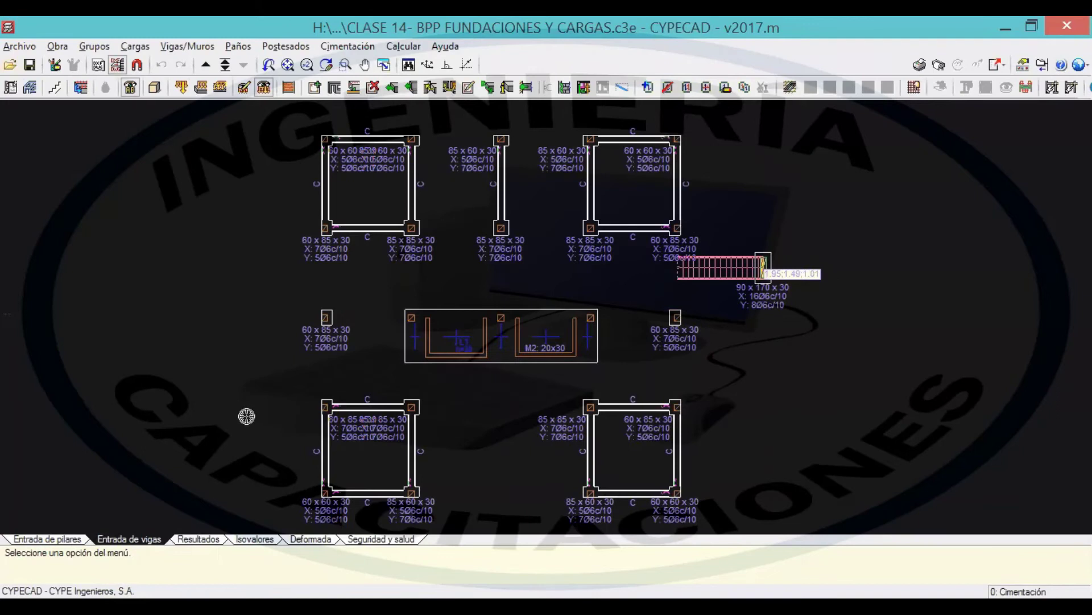
# Step: Open the job's general data and display the foundation (Cimentación) settings of the bar steel types
pyautogui.click(57, 46)
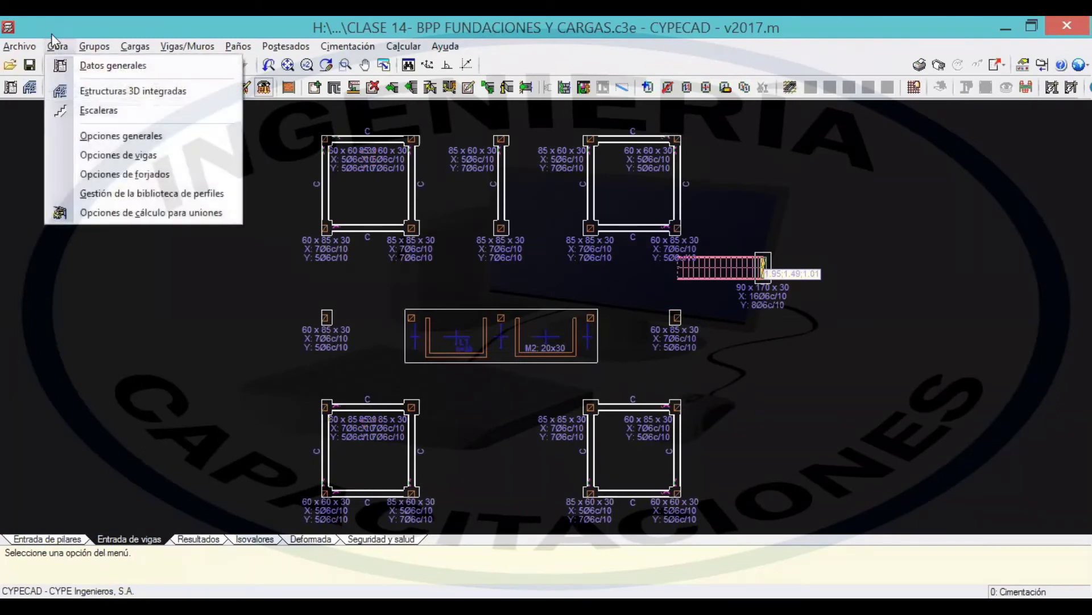
pyautogui.click(60, 65)
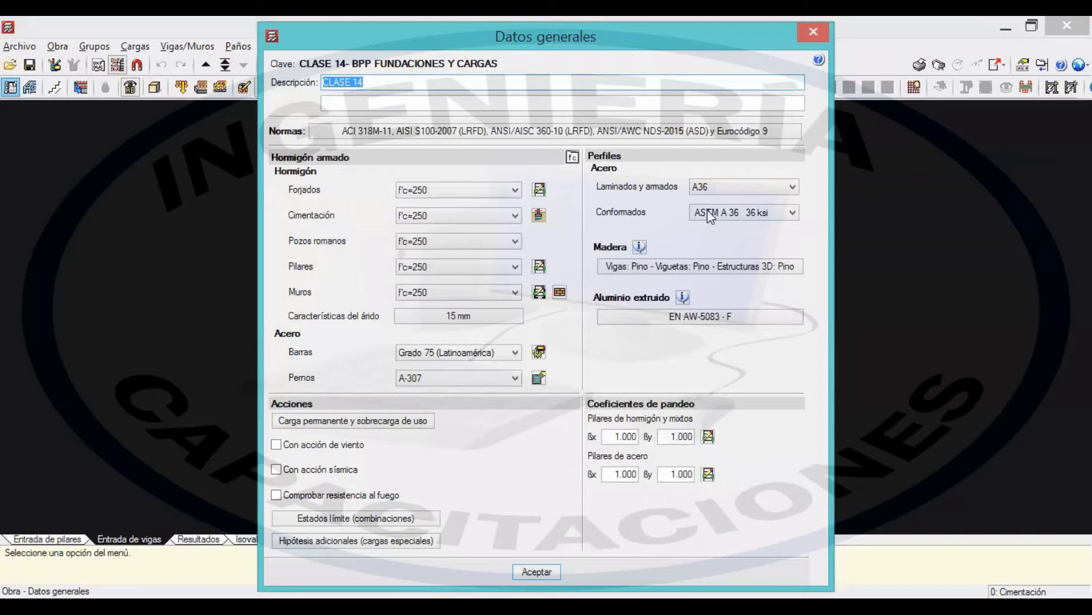
pyautogui.click(539, 353)
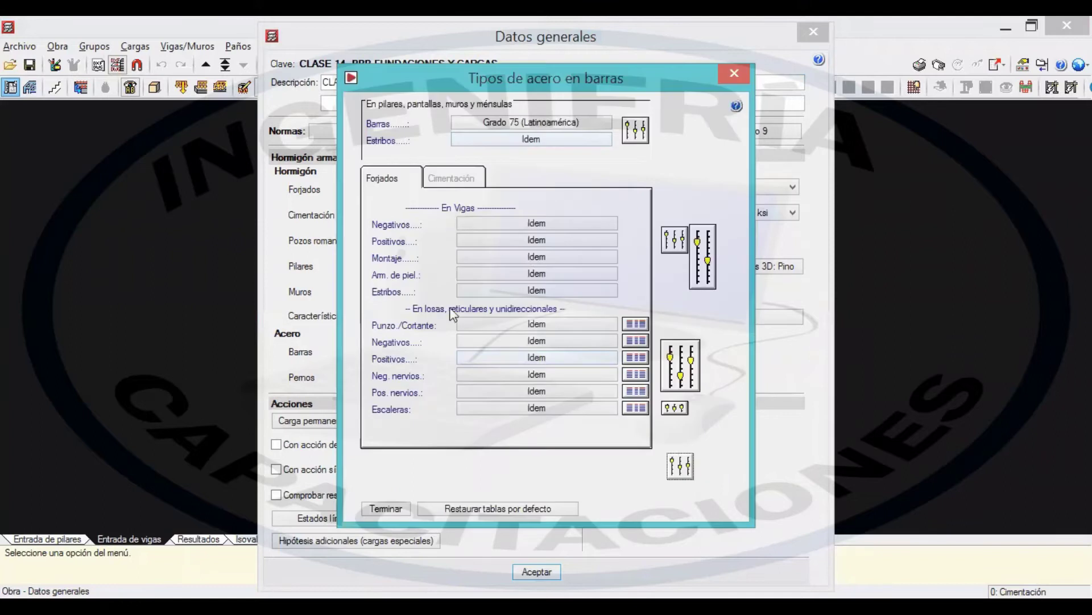
pyautogui.click(471, 181)
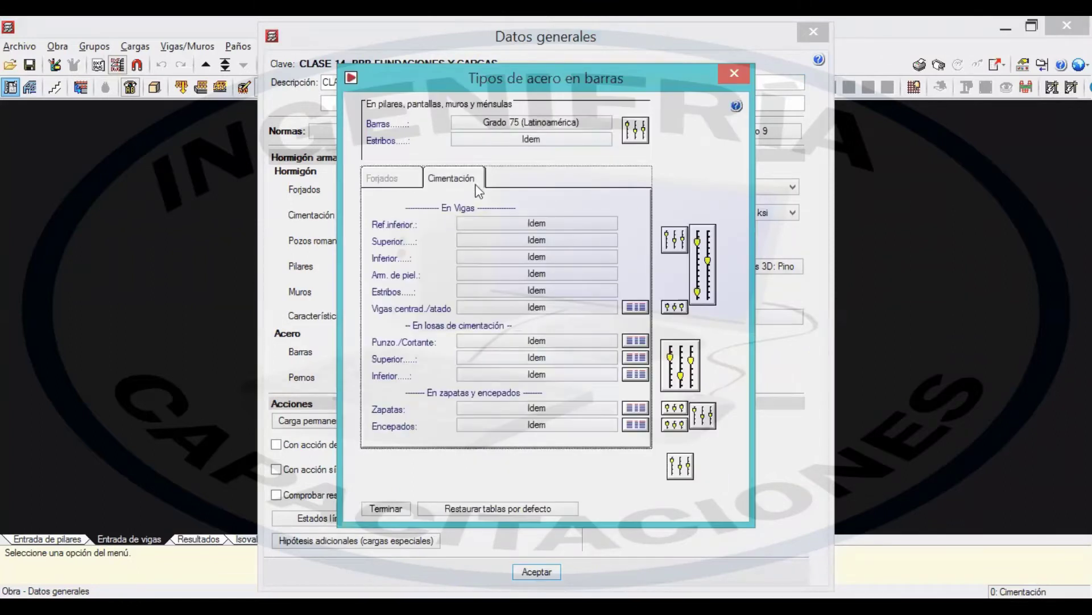
# Step: Open the centring beam tables, choose the special table (Tabla especial), and open it for editing
pyautogui.click(635, 307)
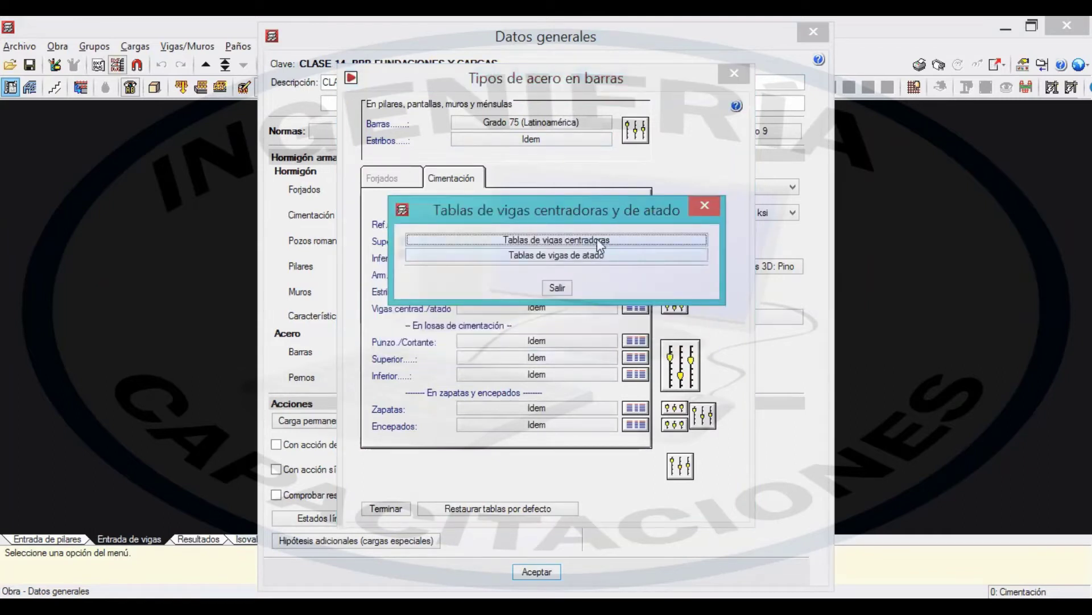
pyautogui.click(599, 240)
pyautogui.click(407, 345)
pyautogui.click(566, 349)
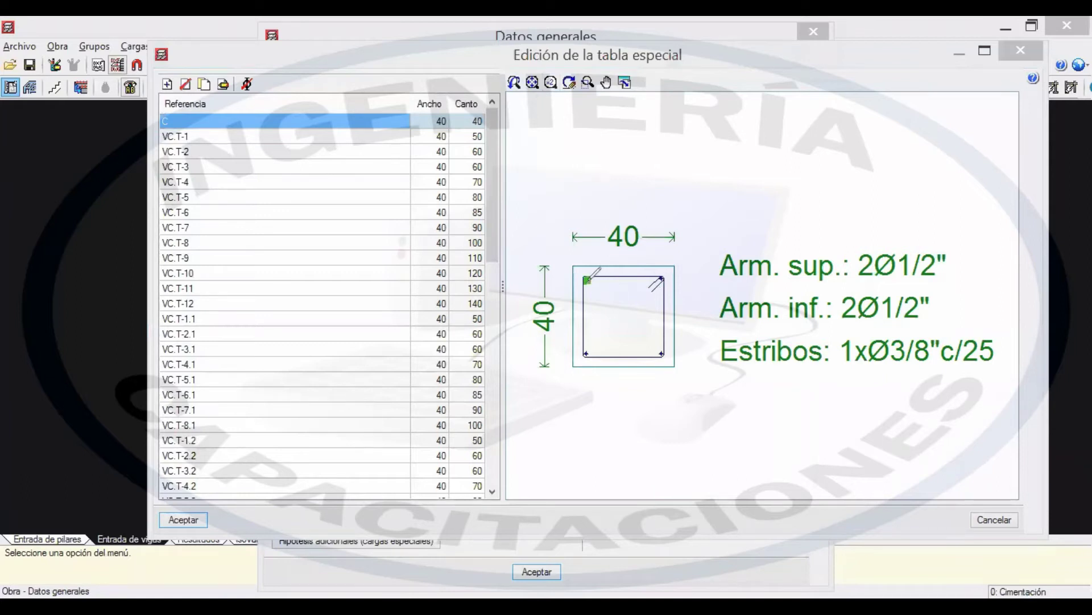
# Step: Examine section C's four corner bars, top reinforcement and stirrup specification in the special table
pyautogui.moveTo(661, 286); pyautogui.dragTo(664, 282)
pyautogui.moveTo(590, 350); pyautogui.dragTo(588, 355)
pyautogui.moveTo(660, 346); pyautogui.dragTo(658, 353)
pyautogui.moveTo(954, 198)
pyautogui.mouseDown()
pyautogui.moveTo(911, 223)
pyautogui.moveTo(921, 222)
pyautogui.mouseUp()
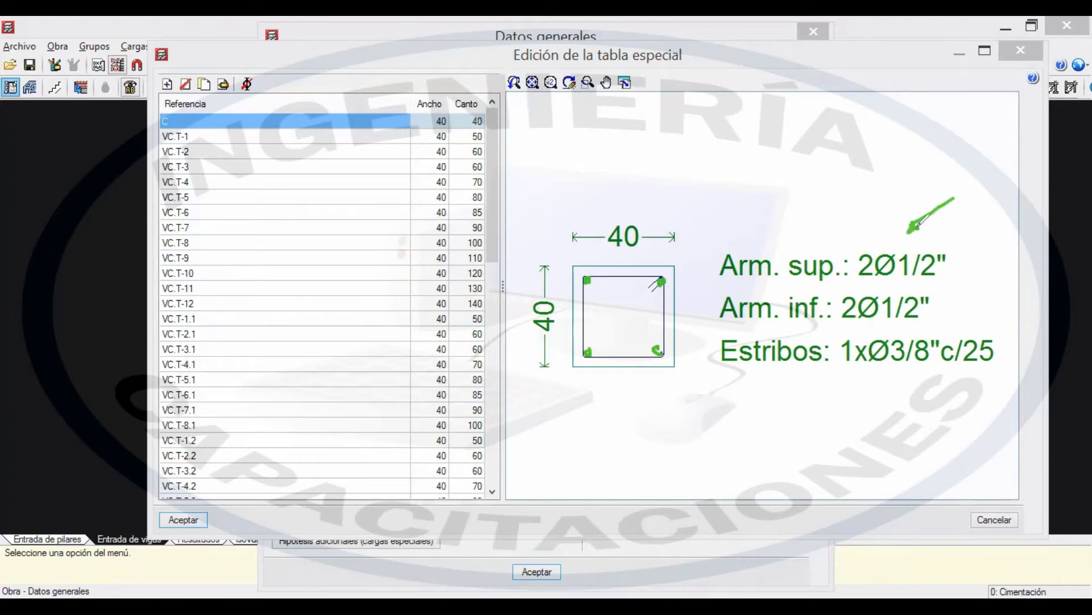
pyautogui.moveTo(772, 375); pyautogui.dragTo(971, 377)
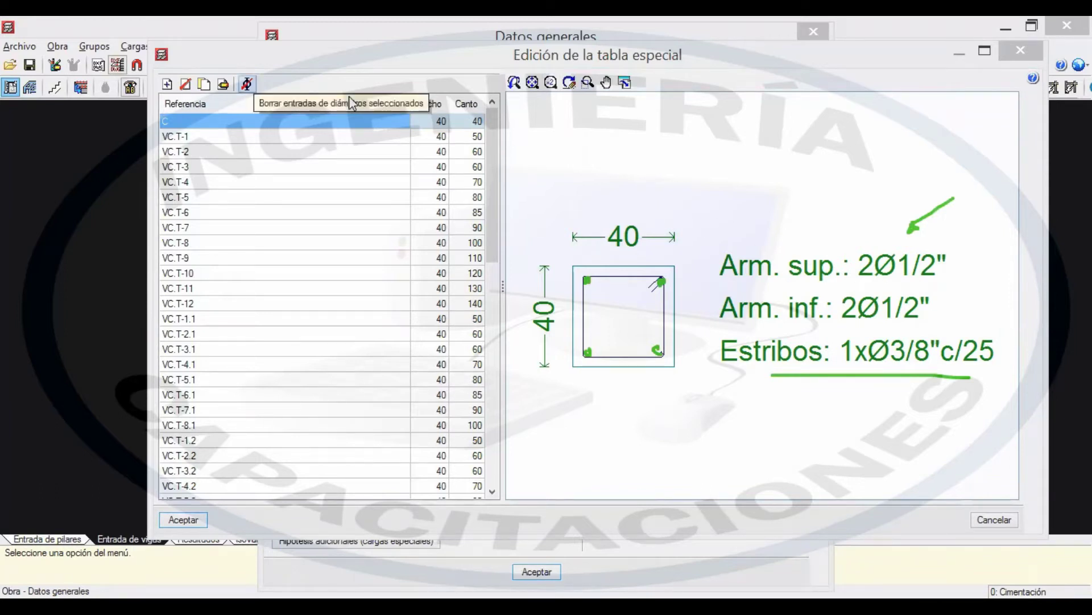
# Step: Review the list of bar diameters whose entries can be deleted from the special table, and cancel without deleting any
pyautogui.click(246, 83)
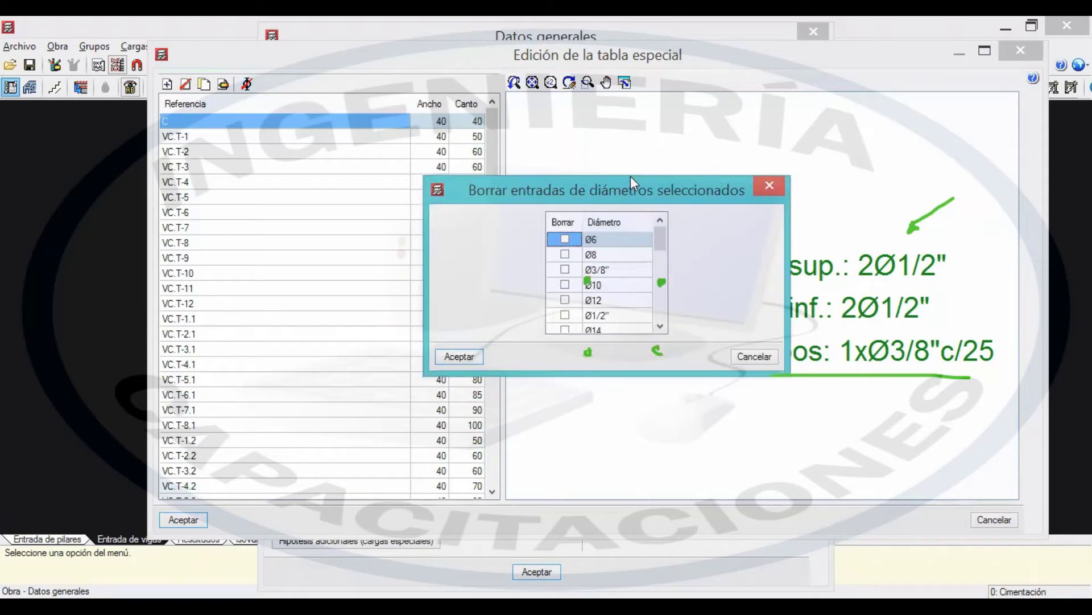
pyautogui.moveTo(631, 175); pyautogui.dragTo(725, 131)
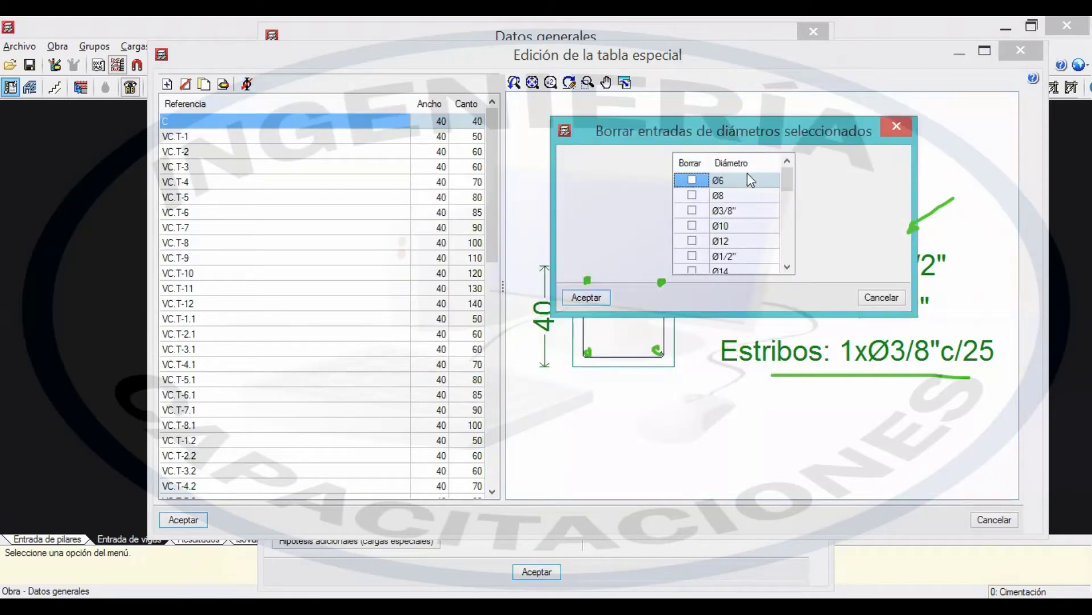
pyautogui.moveTo(789, 182); pyautogui.dragTo(789, 251)
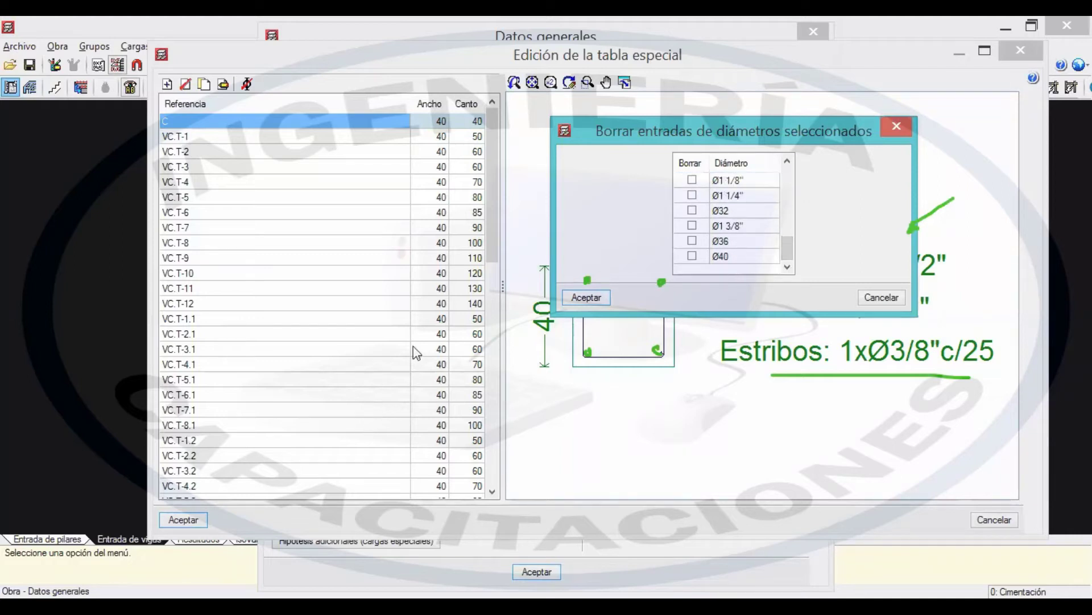
pyautogui.click(878, 297)
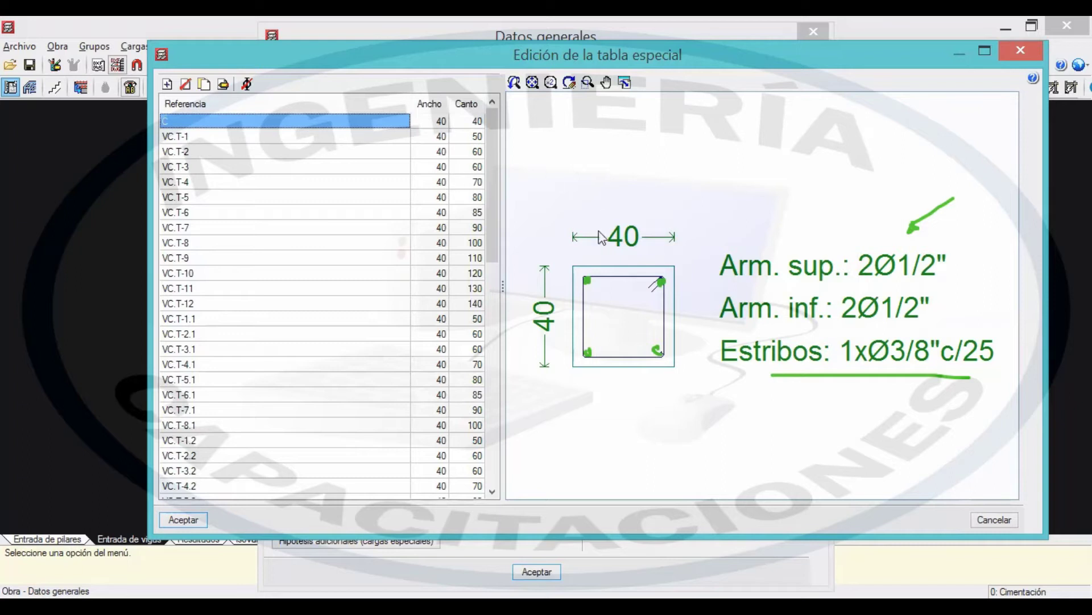
pyautogui.click(507, 97)
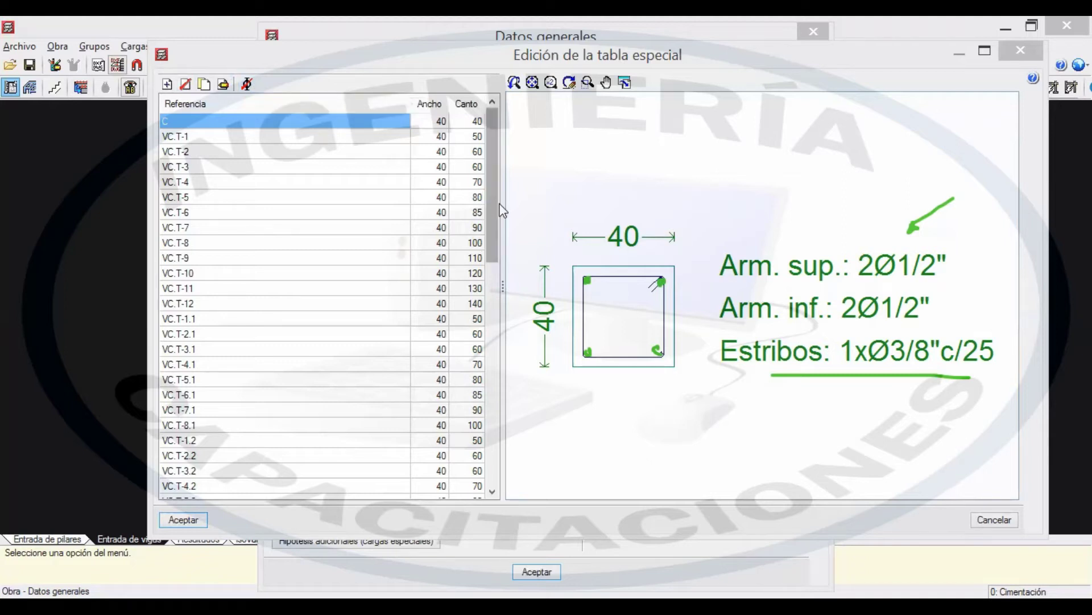
# Step: Examine the section drawings and reinforcement of several VC.S beams near the end of the special table, finishing with VC.S-8.2
pyautogui.click(486, 262)
pyautogui.moveTo(487, 264); pyautogui.dragTo(483, 445)
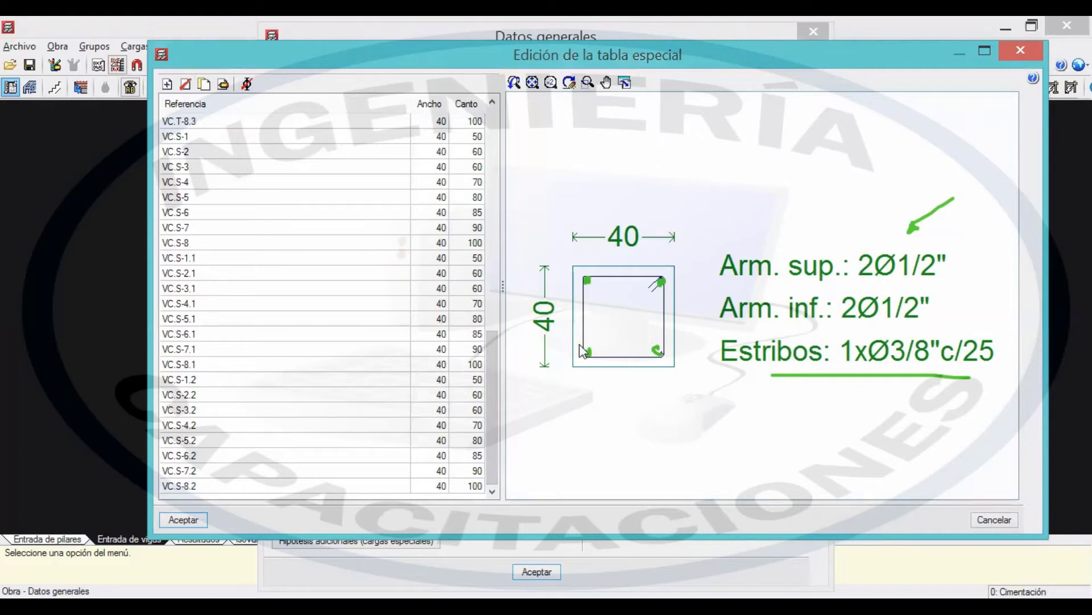
pyautogui.click(338, 365)
pyautogui.click(350, 422)
pyautogui.click(385, 318)
pyautogui.click(398, 259)
pyautogui.click(398, 214)
pyautogui.click(389, 288)
pyautogui.click(378, 365)
pyautogui.click(365, 411)
pyautogui.click(351, 455)
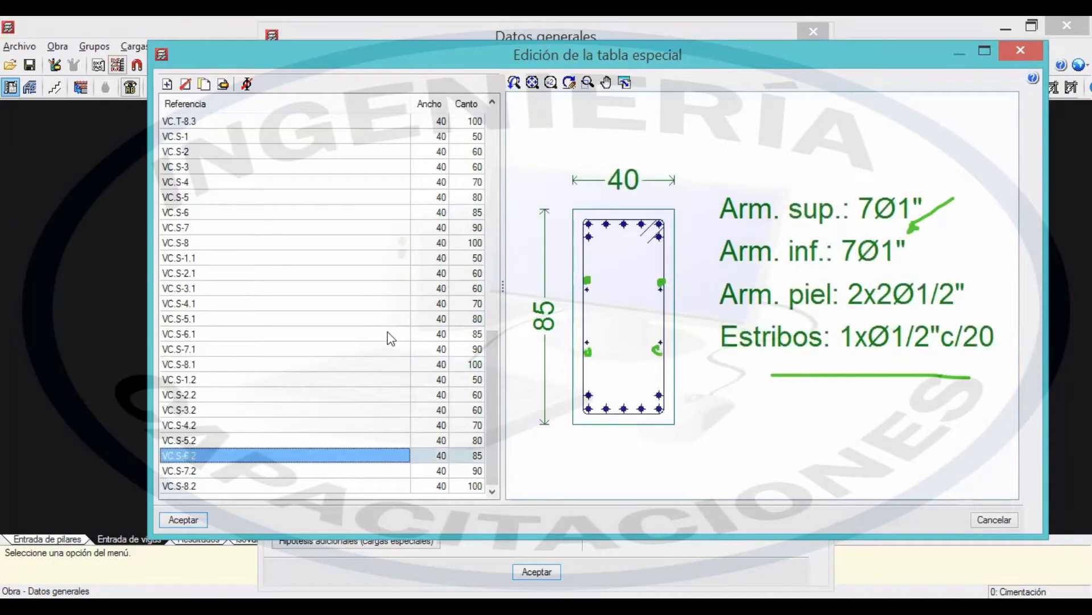
pyautogui.click(264, 486)
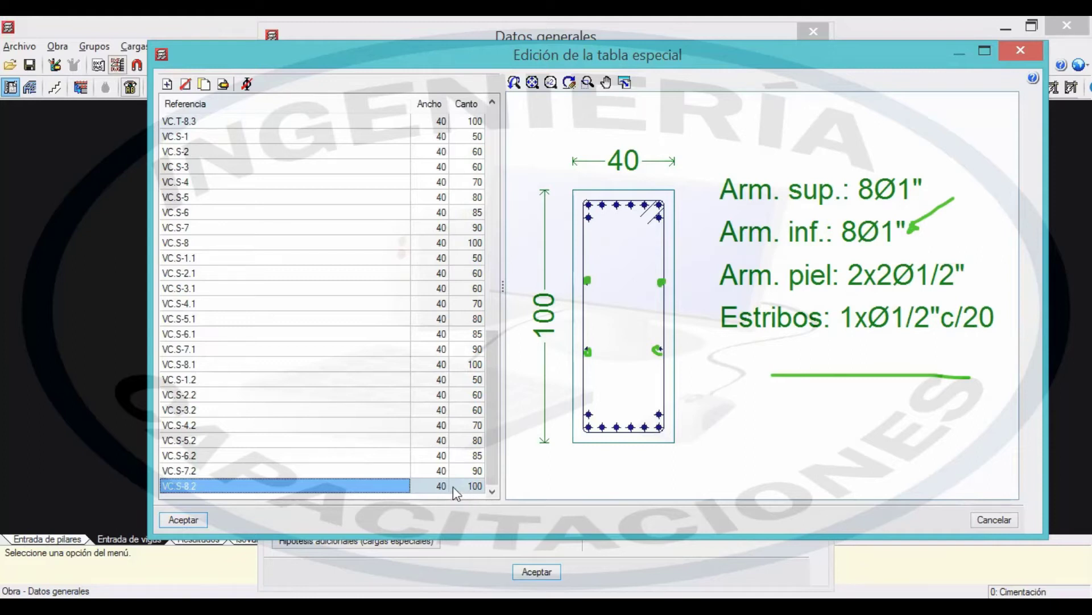
# Step: Open the reinforcement of section VC.S-8.2 and inspect its top bar (Armadura superior) and skin bar (Armadura de piel) settings
pyautogui.moveTo(490, 446); pyautogui.dragTo(481, 466)
pyautogui.click(224, 84)
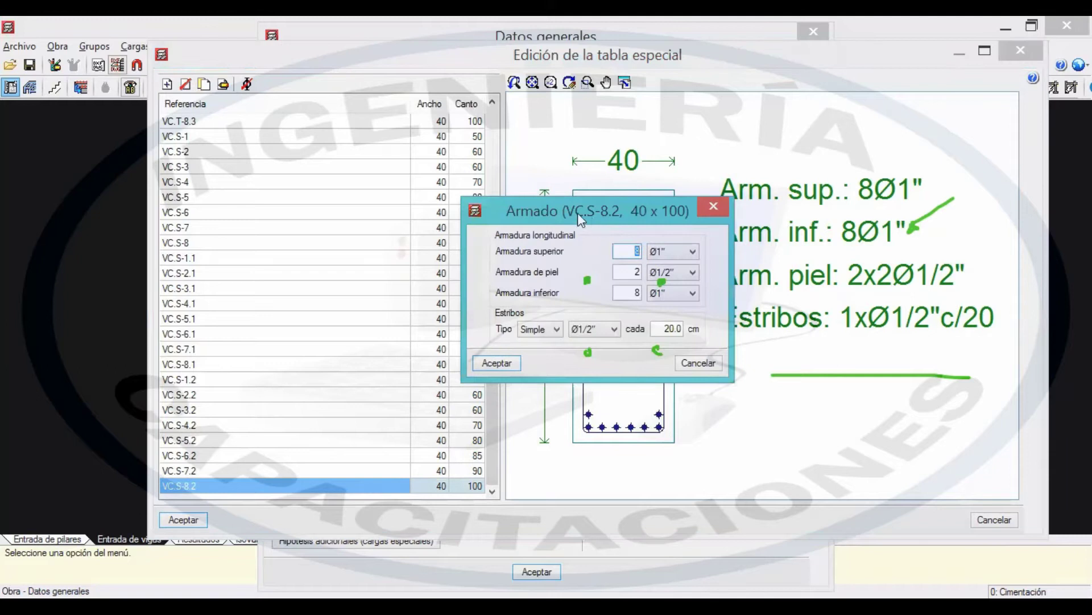
pyautogui.moveTo(578, 213); pyautogui.dragTo(403, 138)
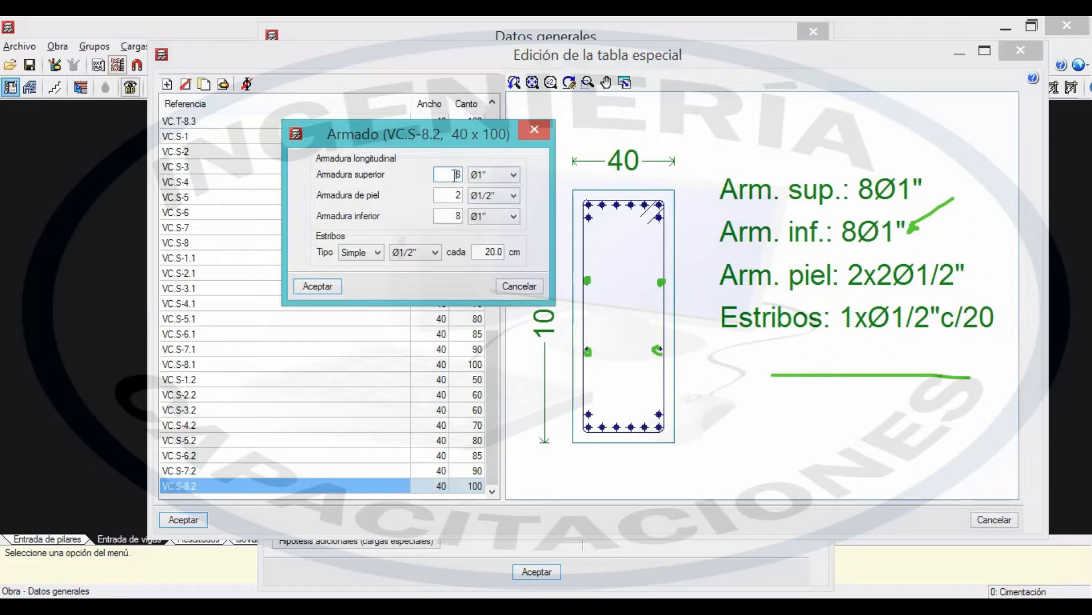
pyautogui.click(497, 174)
pyautogui.click(497, 174)
pyautogui.doubleClick(455, 193)
pyautogui.click(846, 119)
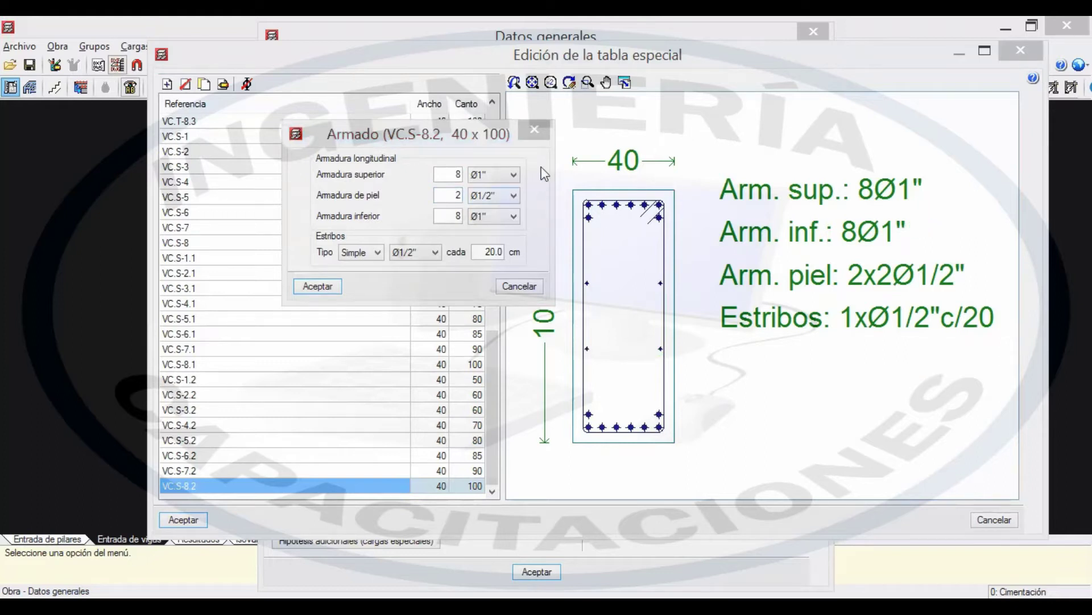
# Step: Inspect VC.S-8.2's bottom bars and its stirrup type and diameter options, and cancel the reinforcement editing
pyautogui.click(458, 217)
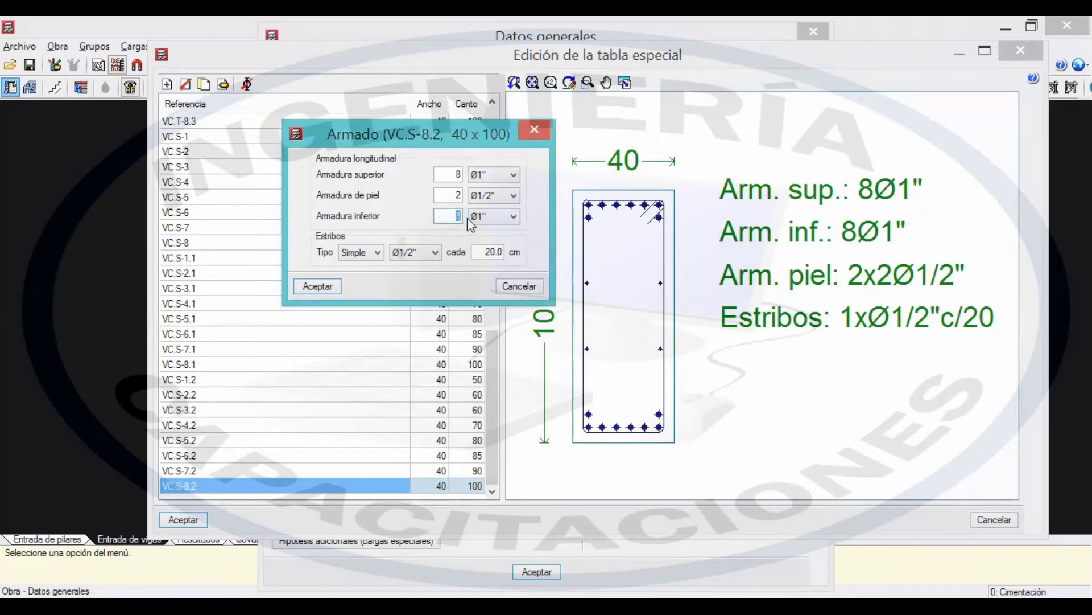
pyautogui.click(509, 217)
pyautogui.click(508, 219)
pyautogui.click(371, 252)
pyautogui.click(374, 251)
pyautogui.click(411, 251)
pyautogui.click(412, 252)
pyautogui.click(518, 286)
pyautogui.moveTo(487, 355)
pyautogui.mouseDown()
pyautogui.moveTo(496, 121)
pyautogui.moveTo(493, 352)
pyautogui.mouseUp()
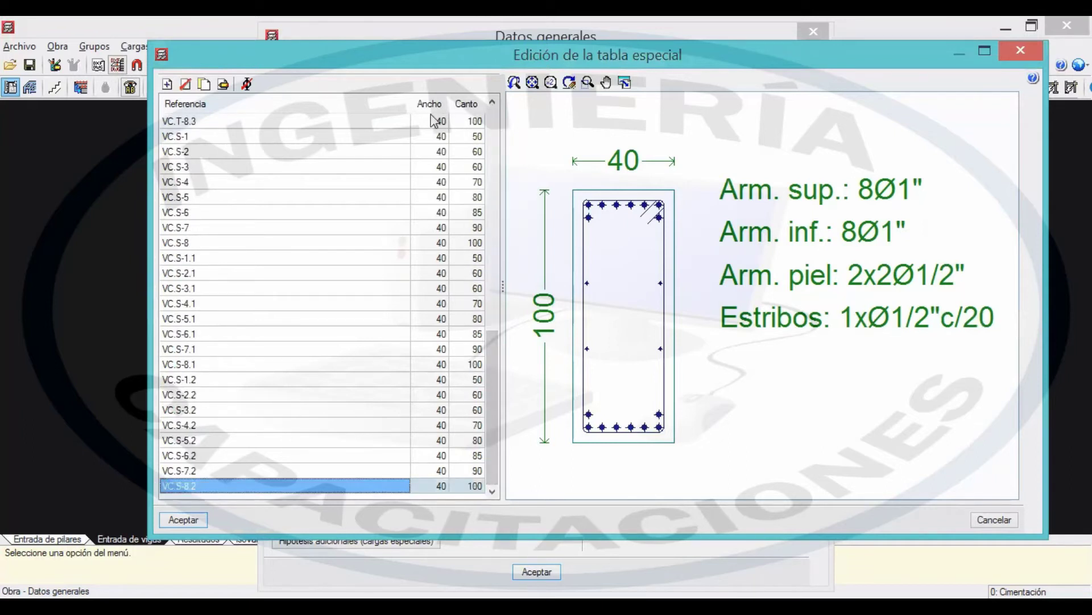
pyautogui.moveTo(496, 55); pyautogui.dragTo(451, 45)
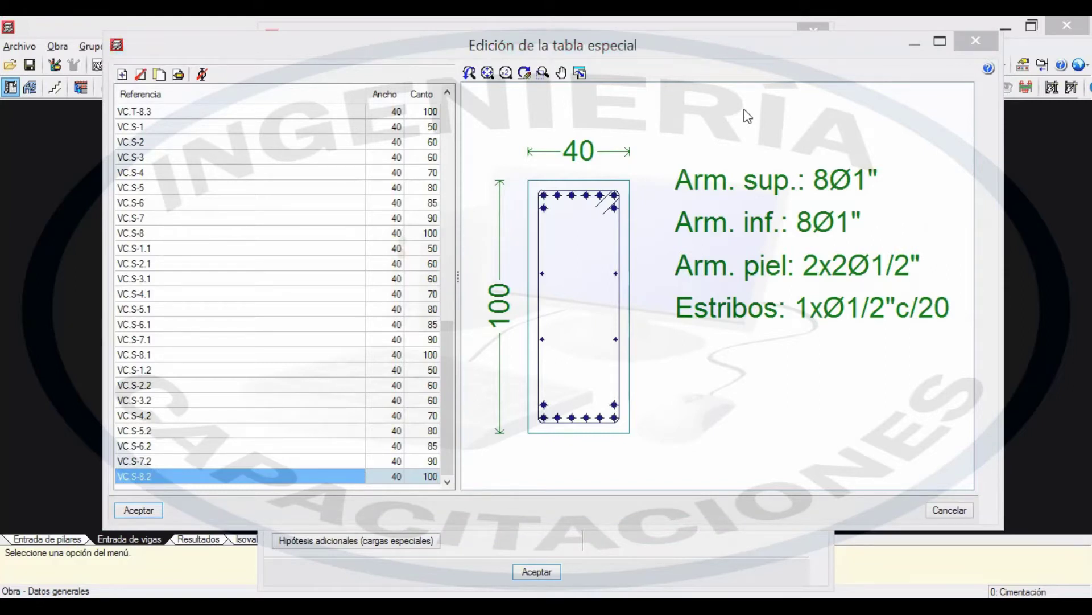
pyautogui.moveTo(863, 126)
pyautogui.mouseDown()
pyautogui.moveTo(844, 162)
pyautogui.moveTo(584, 313)
pyautogui.mouseUp()
pyautogui.moveTo(569, 178); pyautogui.dragTo(914, 373)
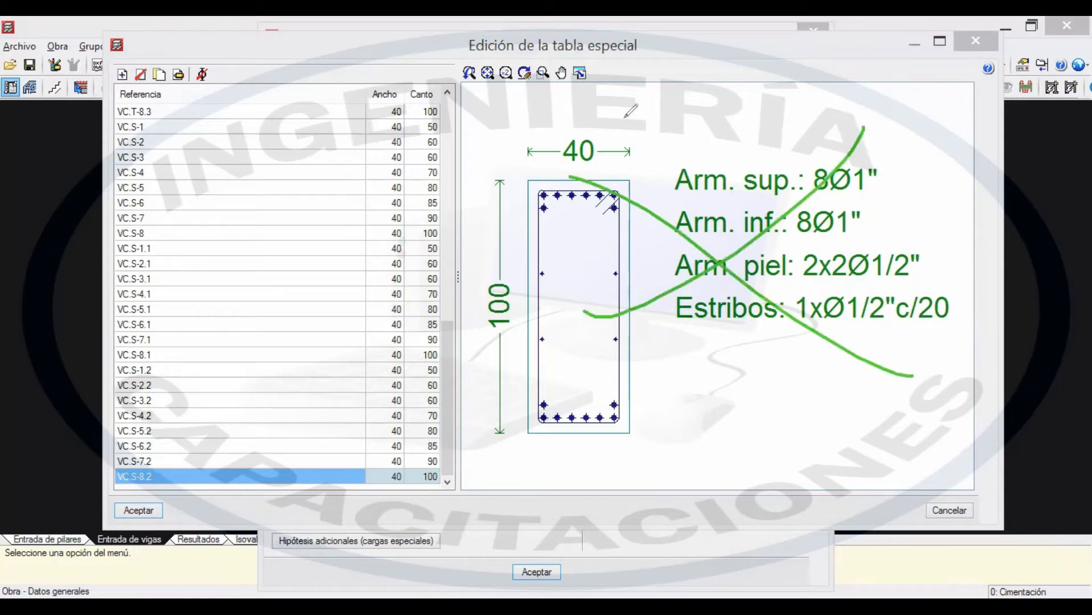
pyautogui.press('e')
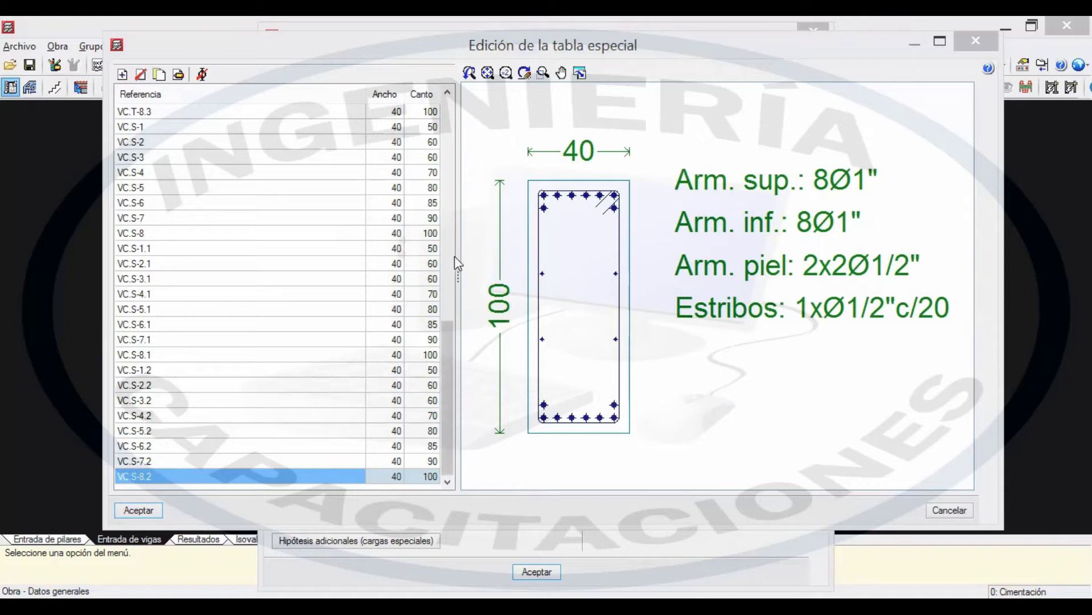
pyautogui.moveTo(449, 343); pyautogui.dragTo(453, 423)
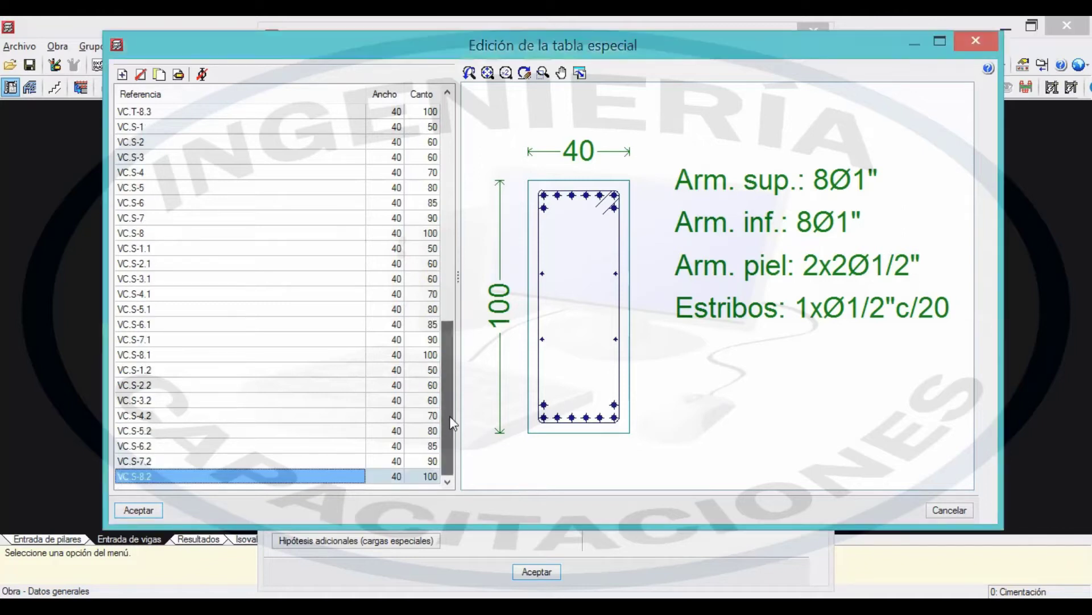
pyautogui.moveTo(449, 385)
pyautogui.mouseDown()
pyautogui.moveTo(449, 295)
pyautogui.moveTo(450, 392)
pyautogui.mouseUp()
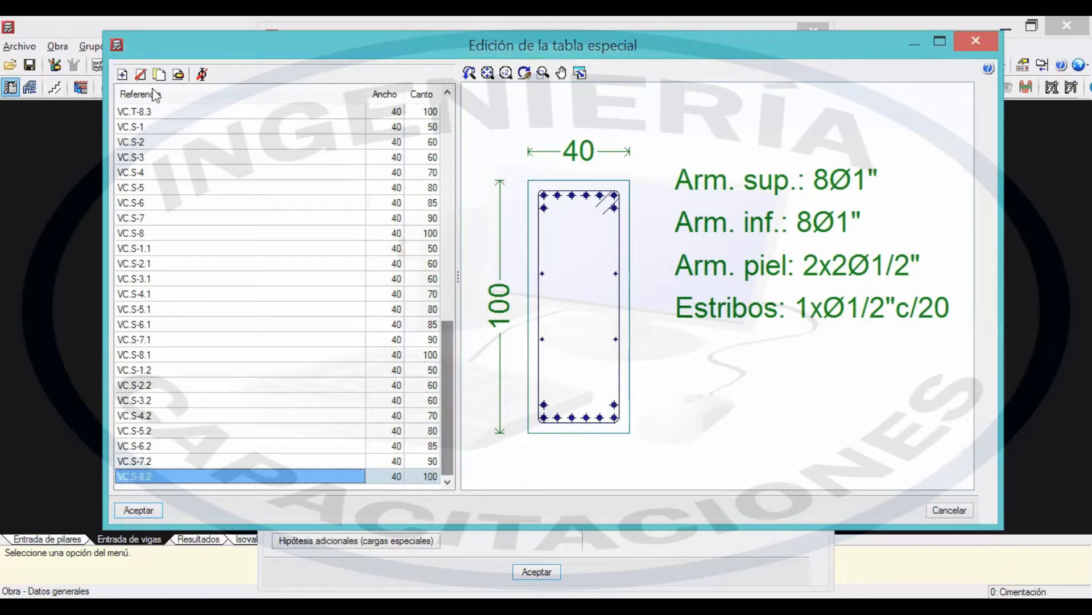
# Step: Add a new section to the special table with the reference V 30X35 CURSO
pyautogui.click(124, 74)
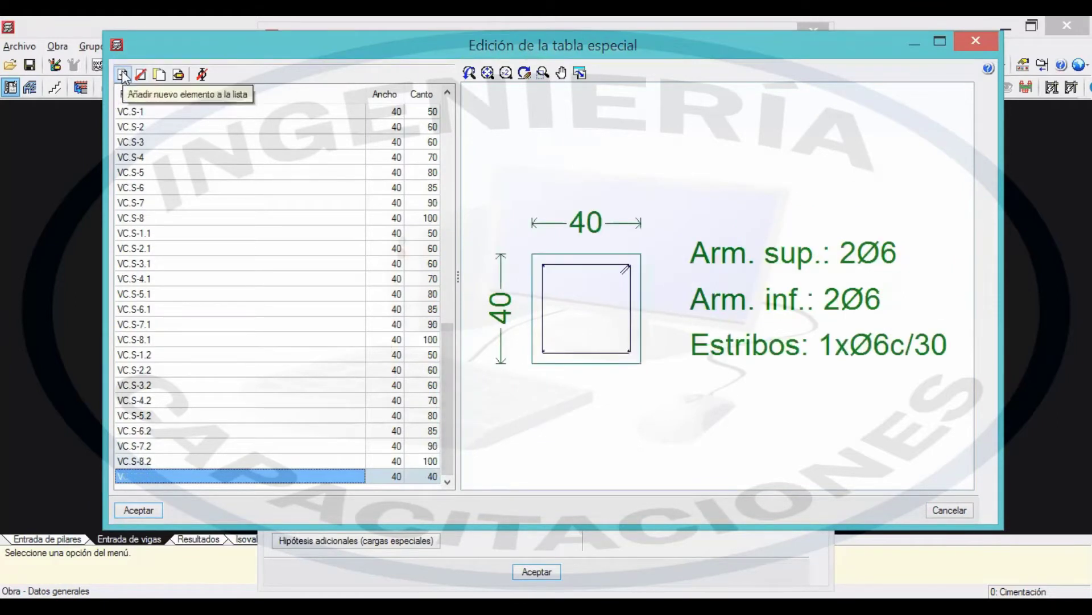
pyautogui.click(250, 477)
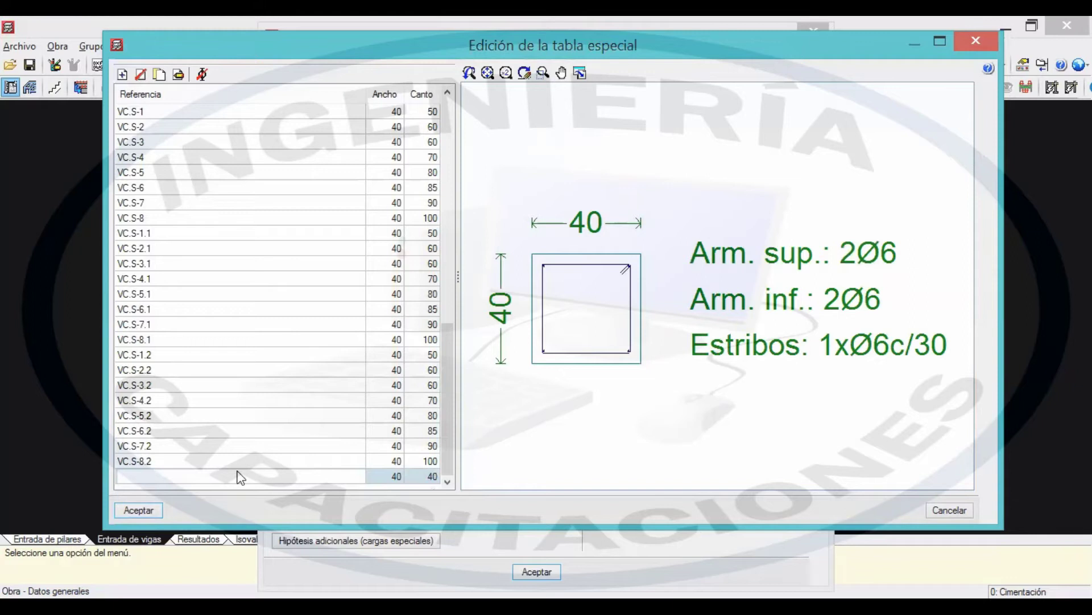
pyautogui.write('V')
pyautogui.write('3')
pyautogui.write('0X35 CURSO')
# Step: Set the V 30X35 CURSO section's width (Ancho) to 30 and its depth (Canto) to 35
pyautogui.click(393, 478)
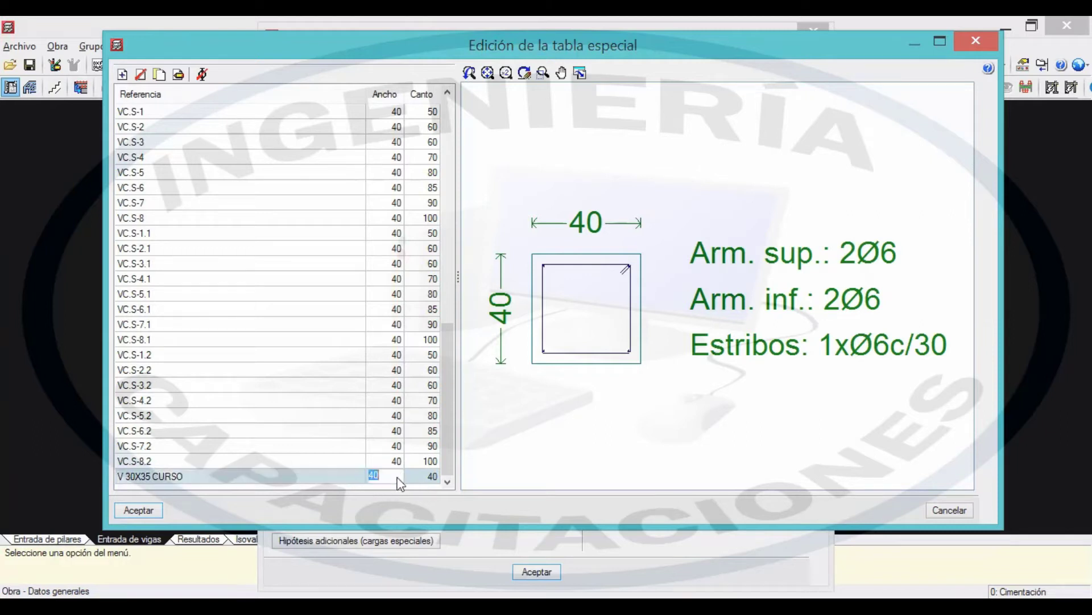
pyautogui.moveTo(391, 480); pyautogui.dragTo(374, 479)
pyautogui.write('3')
pyautogui.click(425, 478)
pyautogui.click(428, 480)
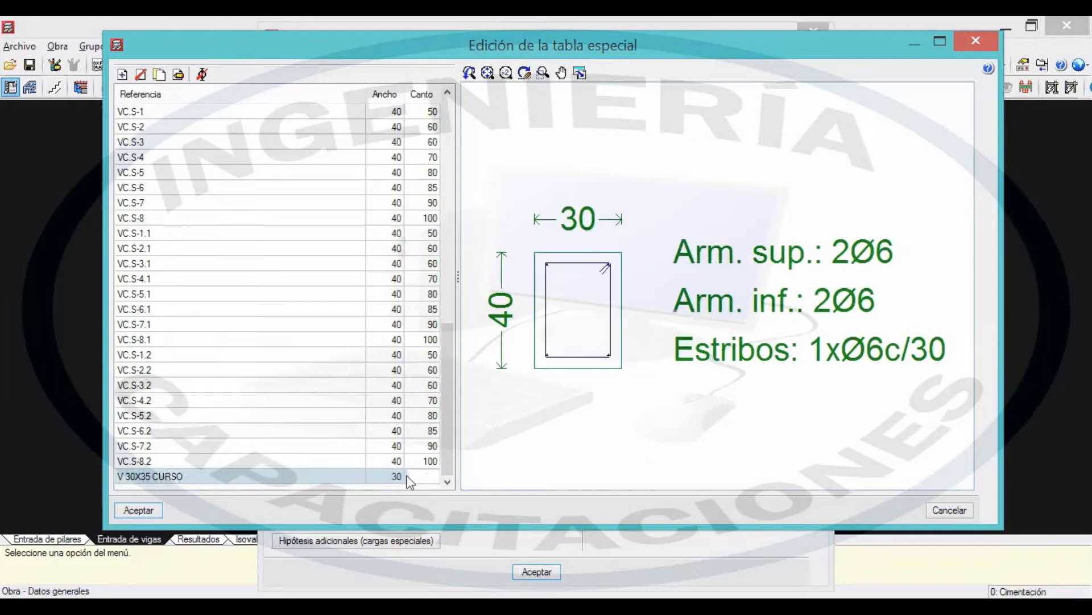
pyautogui.write('35')
pyautogui.click(449, 450)
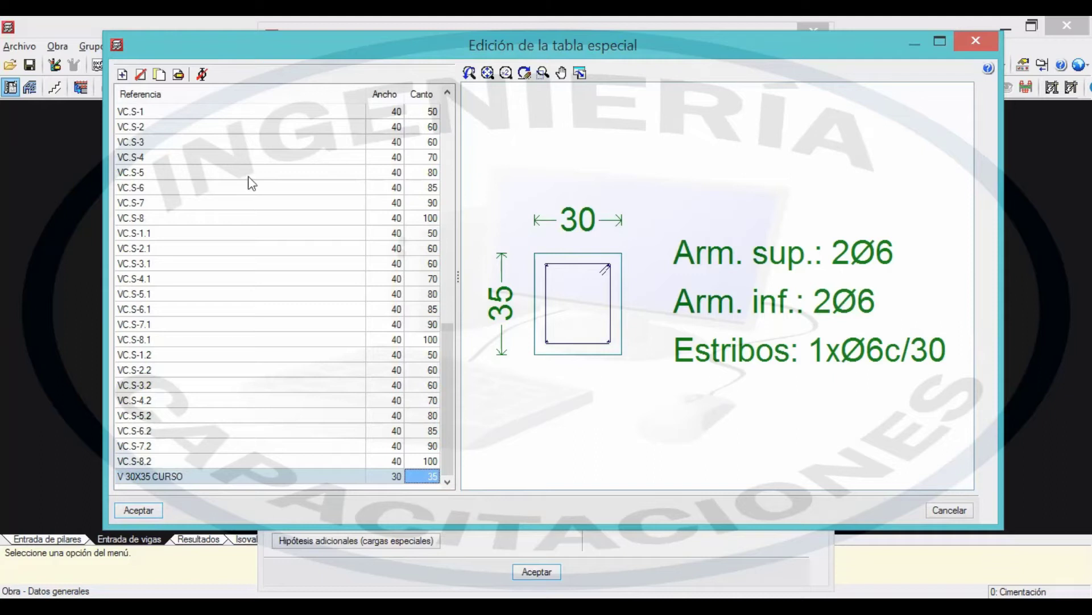
# Step: Open the reinforcement of V 30X35 CURSO and set the top and bottom bar diameters to Ø12
pyautogui.click(180, 75)
pyautogui.click(646, 244)
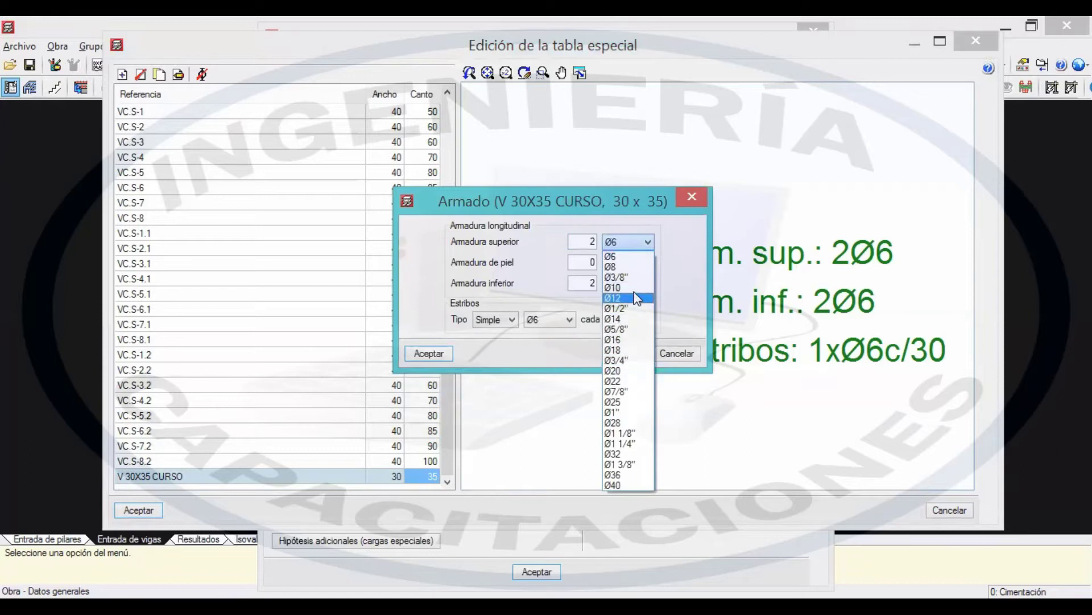
pyautogui.click(633, 298)
pyautogui.click(648, 283)
pyautogui.click(620, 338)
# Step: Set the number of bottom bars and top bars of V 30X35 CURSO to 3 each
pyautogui.moveTo(591, 204); pyautogui.dragTo(456, 168)
pyautogui.moveTo(447, 249); pyautogui.dragTo(468, 250)
pyautogui.write('3')
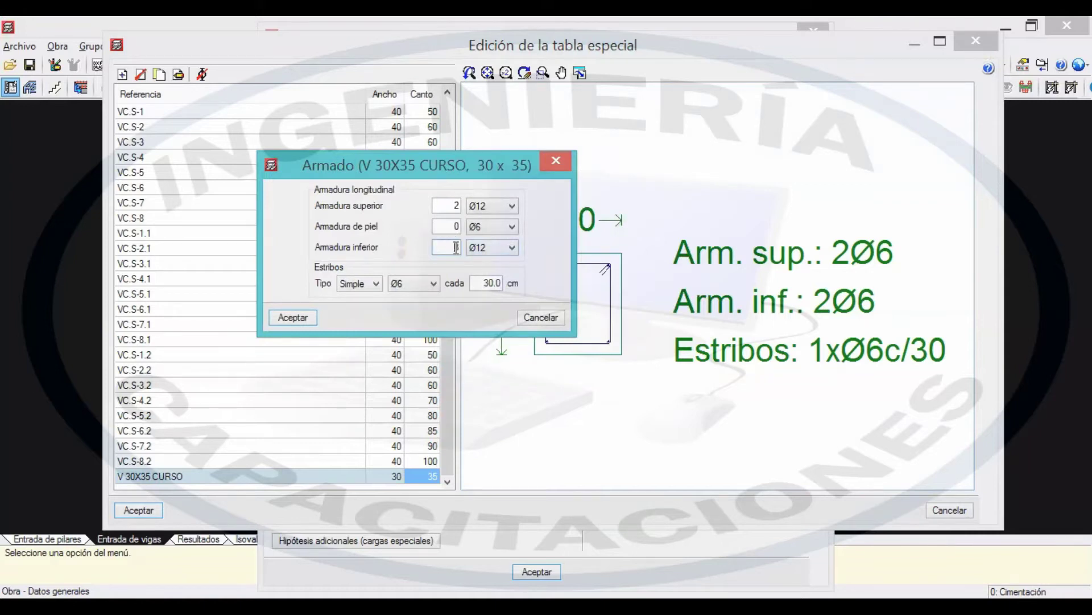
pyautogui.click(456, 226)
pyautogui.doubleClick(449, 206)
pyautogui.write('3')
pyautogui.click(445, 226)
pyautogui.doubleClick(450, 226)
pyautogui.moveTo(462, 166); pyautogui.dragTo(394, 163)
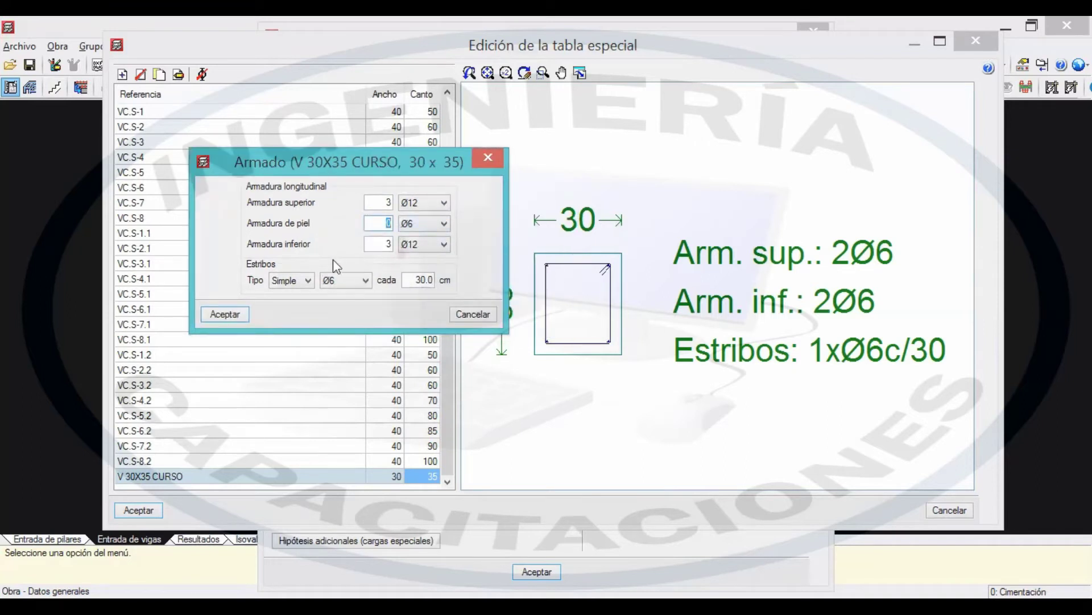
# Step: Set the stirrups to Ø8 every 25 cm, and accept the reinforcement and the edited special table
pyautogui.click(341, 280)
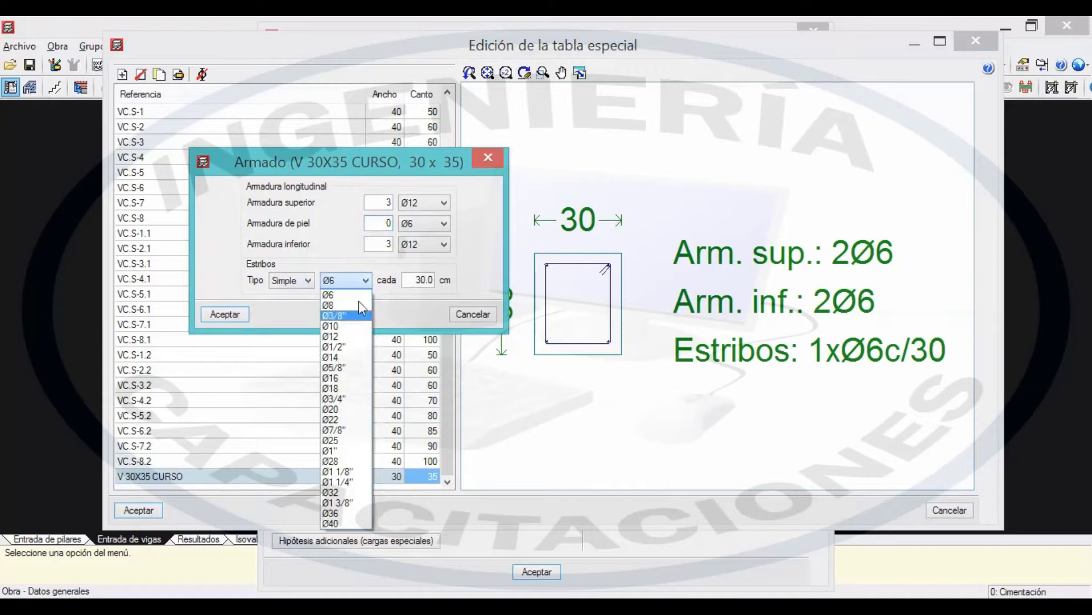
pyautogui.click(361, 305)
pyautogui.moveTo(414, 279); pyautogui.dragTo(458, 283)
pyautogui.write('25')
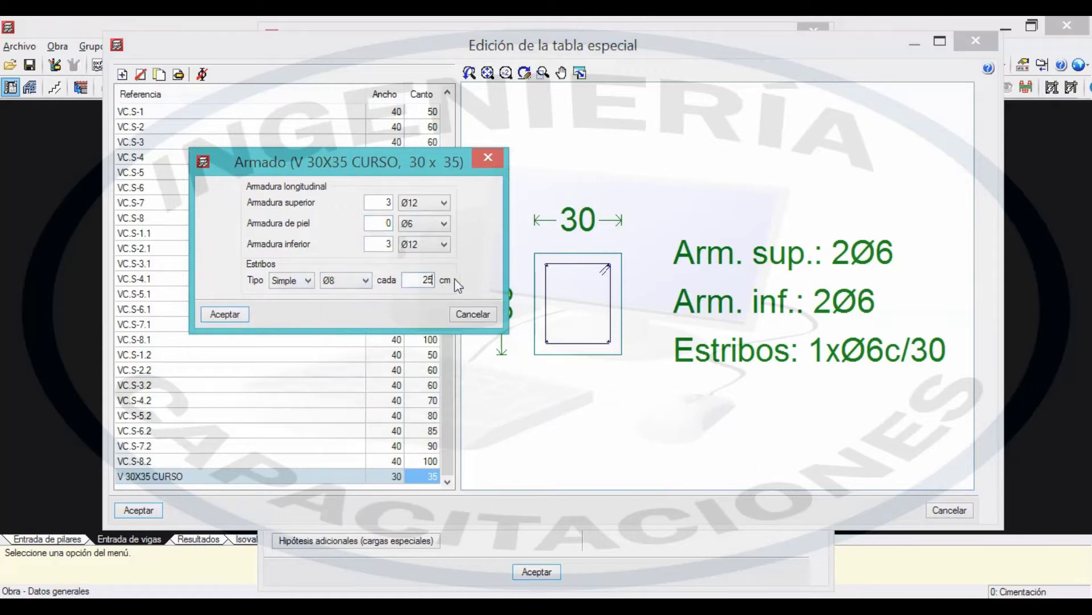
pyautogui.click(225, 314)
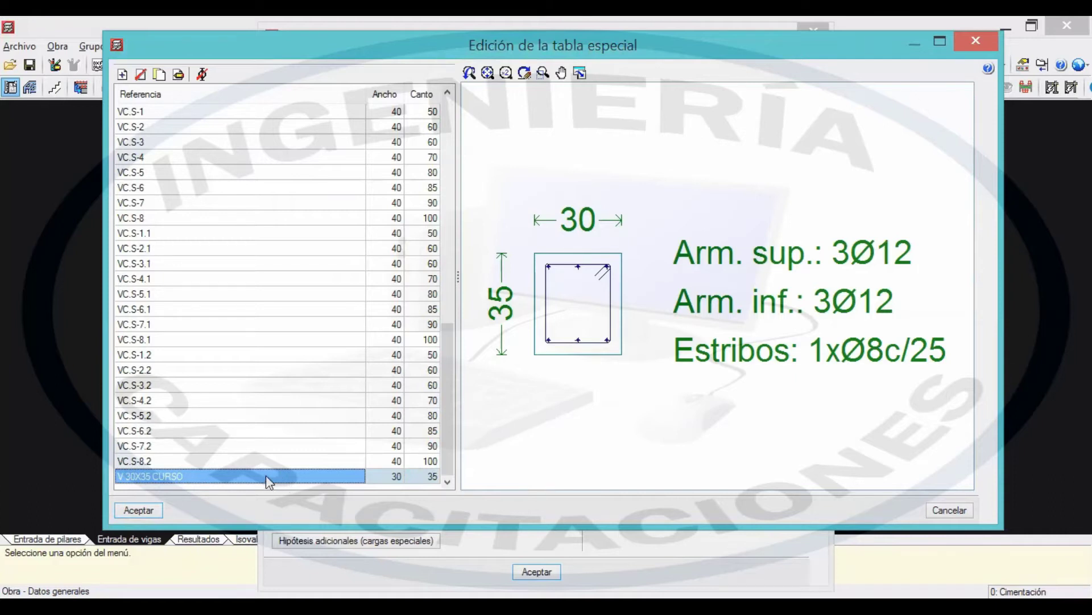
pyautogui.click(154, 511)
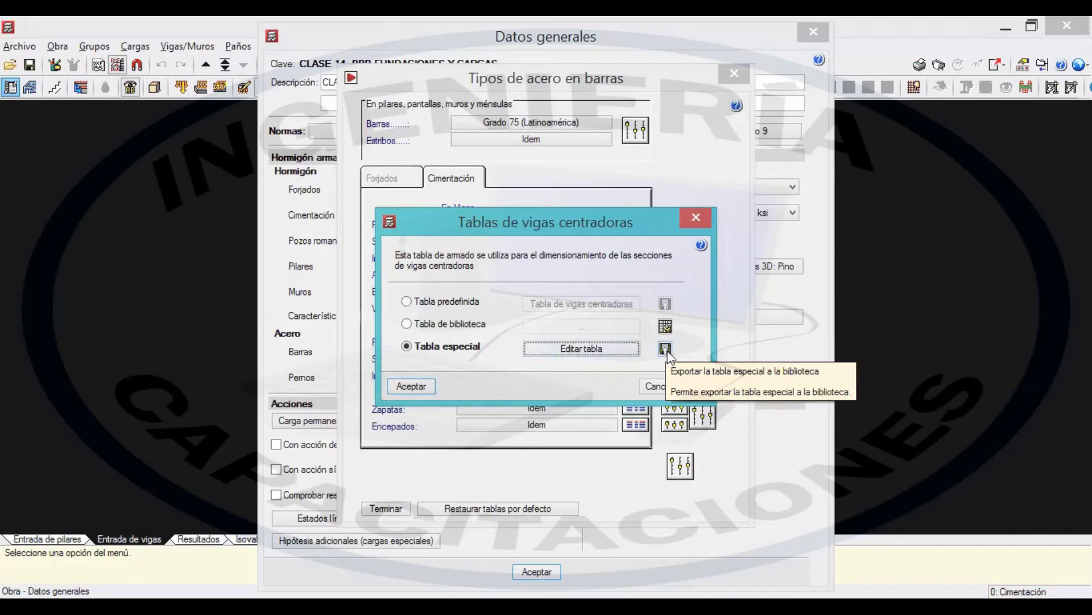
# Step: Export the special centring beam table to the library under the name VIGAS CENTRADORAS CURSO
pyautogui.click(664, 349)
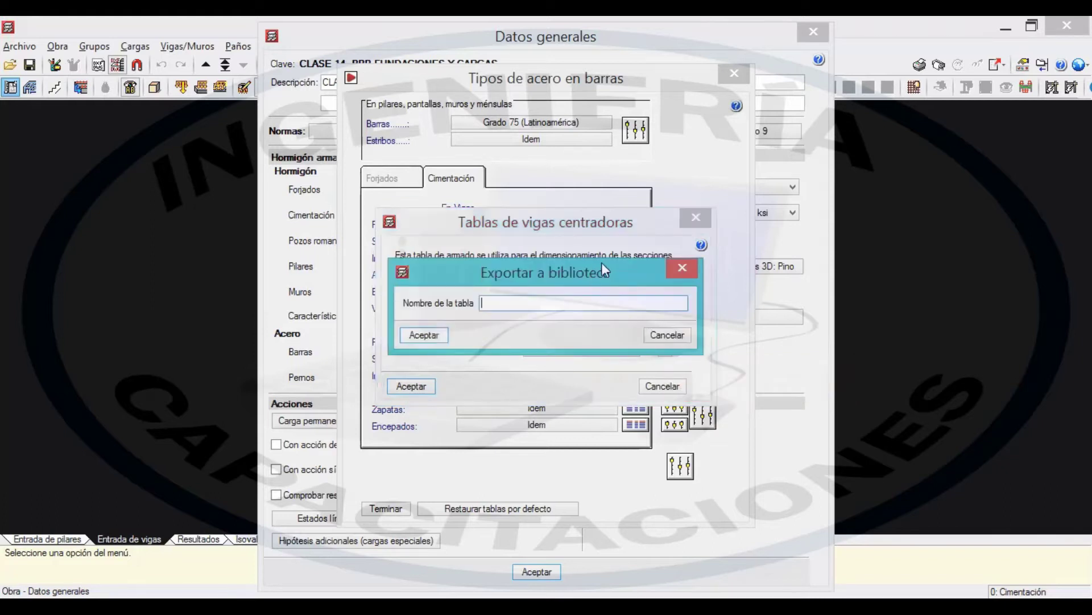
pyautogui.moveTo(604, 270); pyautogui.dragTo(663, 261)
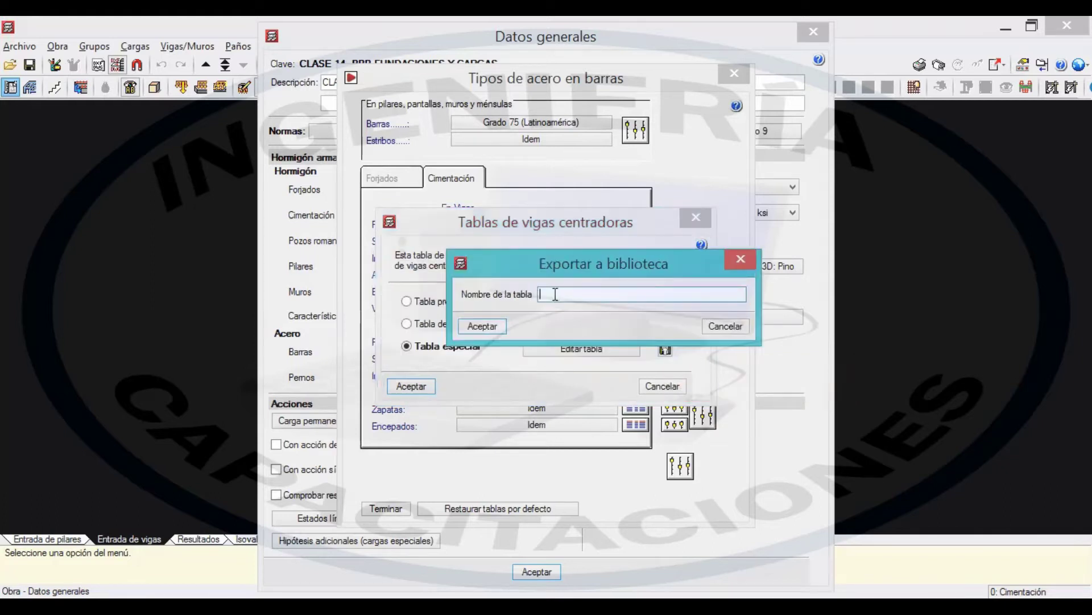
pyautogui.write('T')
pyautogui.write('IGAS CENTRAD')
pyautogui.write('ORA')
pyautogui.write('S CURSO')
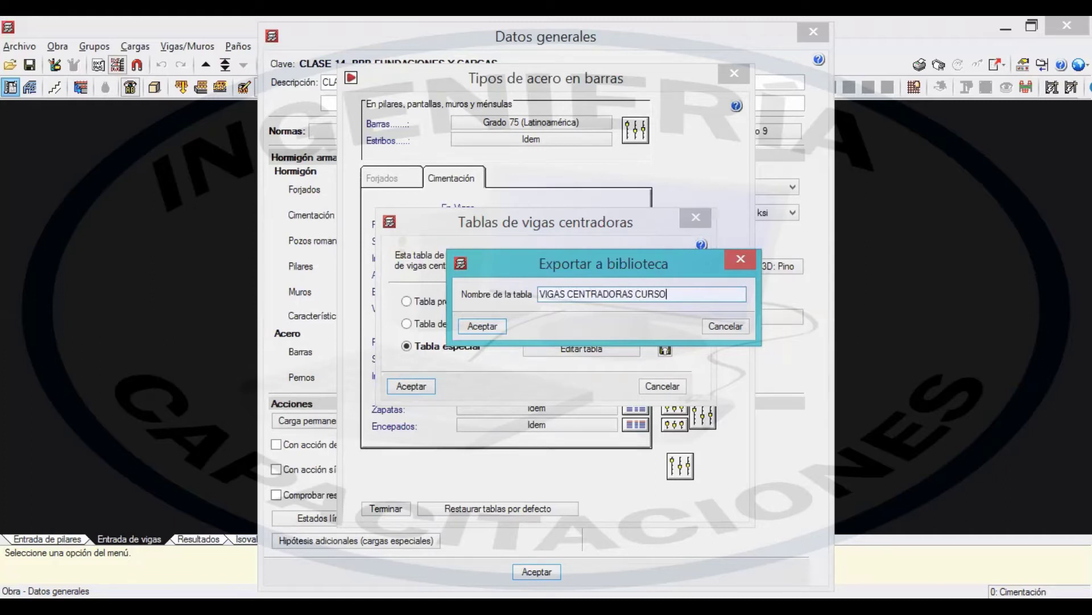
pyautogui.click(503, 328)
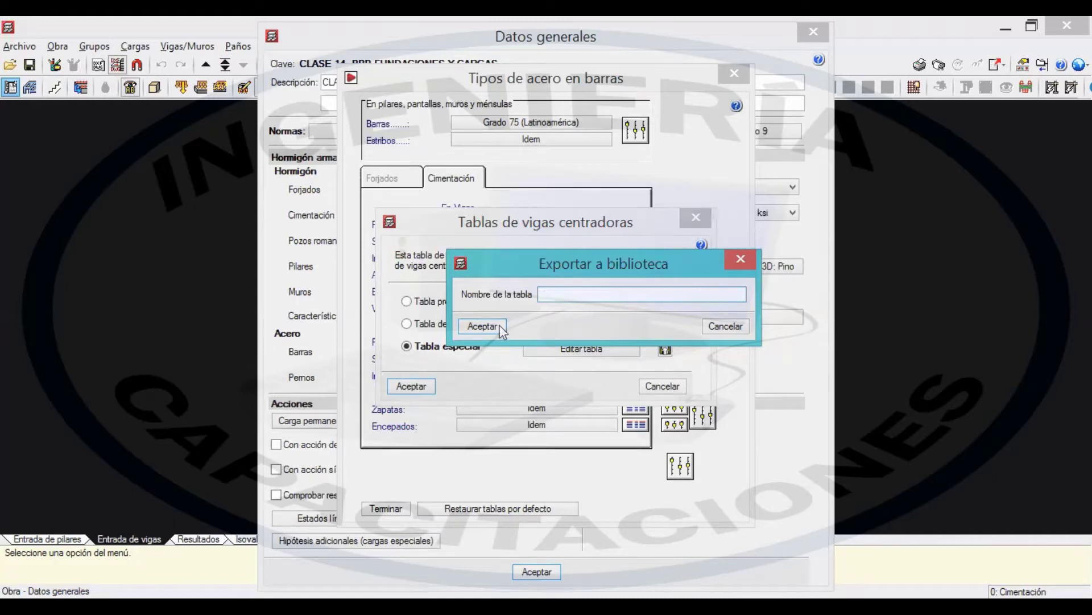
# Step: Switch the centring beams to a library table and select VIGAS CENTRADORAS CURSO
pyautogui.click(435, 325)
pyautogui.click(592, 324)
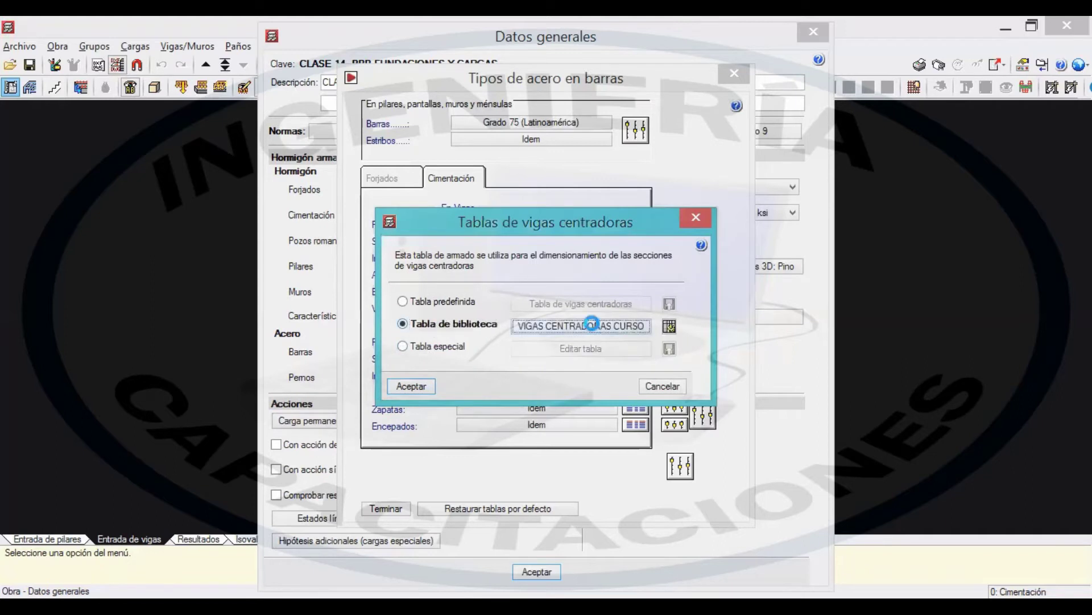
pyautogui.click(411, 306)
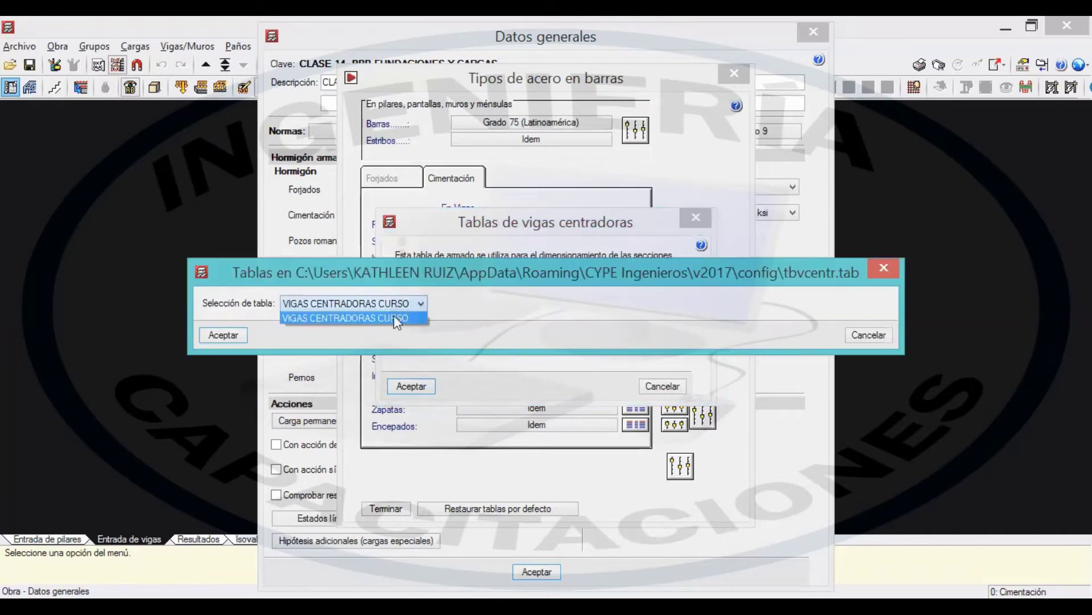
pyautogui.click(396, 317)
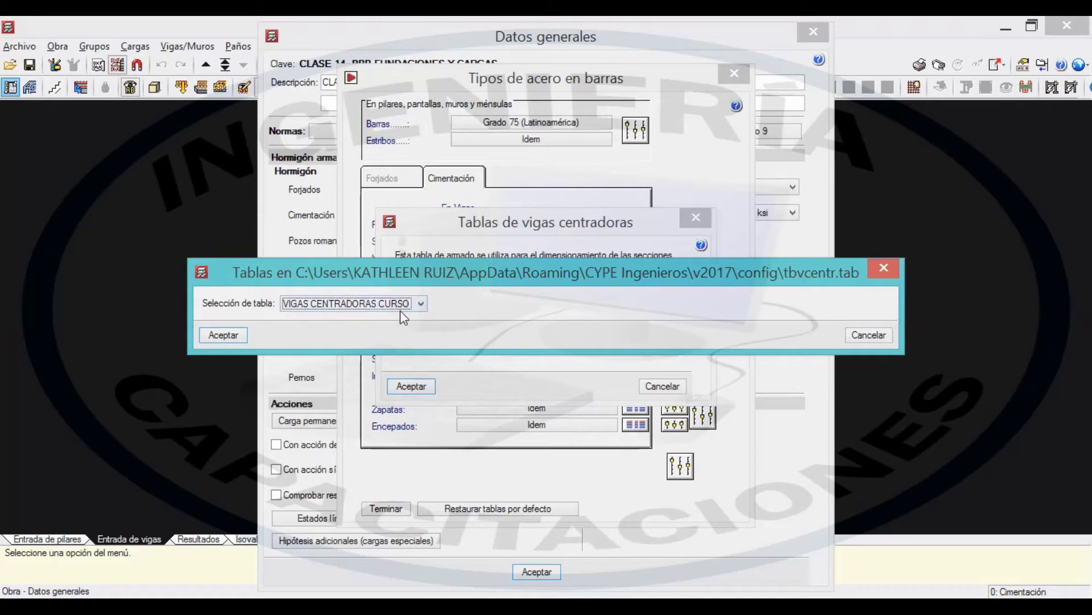
pyautogui.click(232, 335)
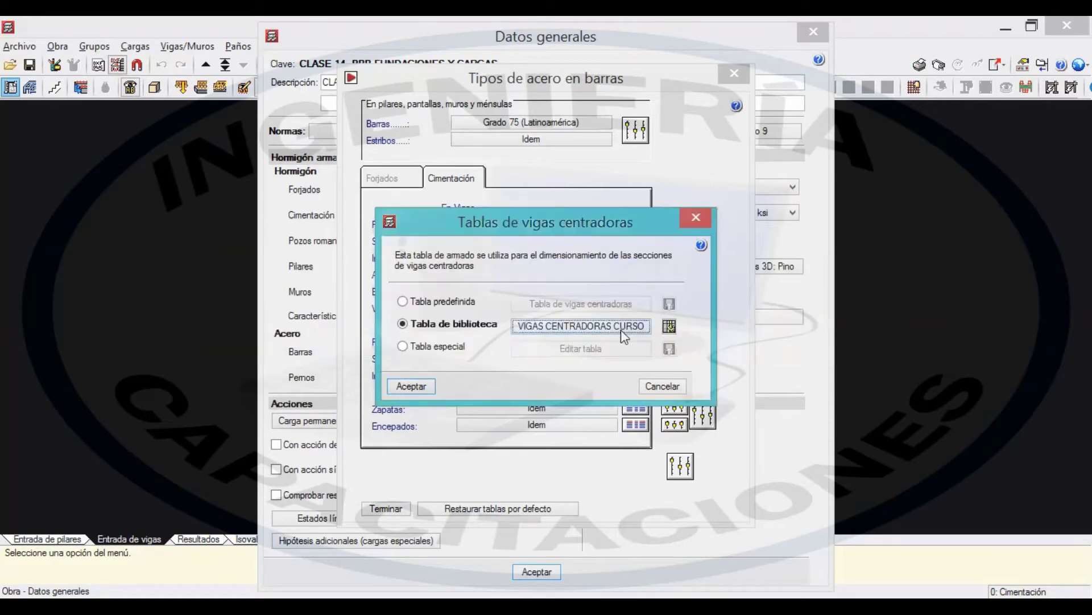
# Step: Compare the predefined and library options, accept the library table for the centring beams, and decline saving it as the default
pyautogui.click(446, 304)
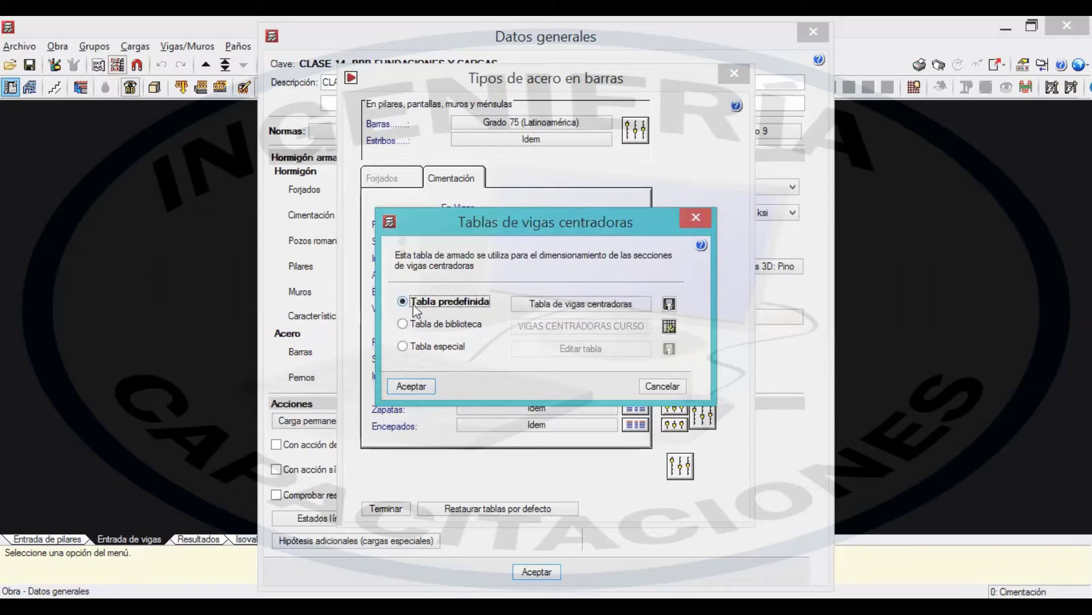
pyautogui.click(464, 323)
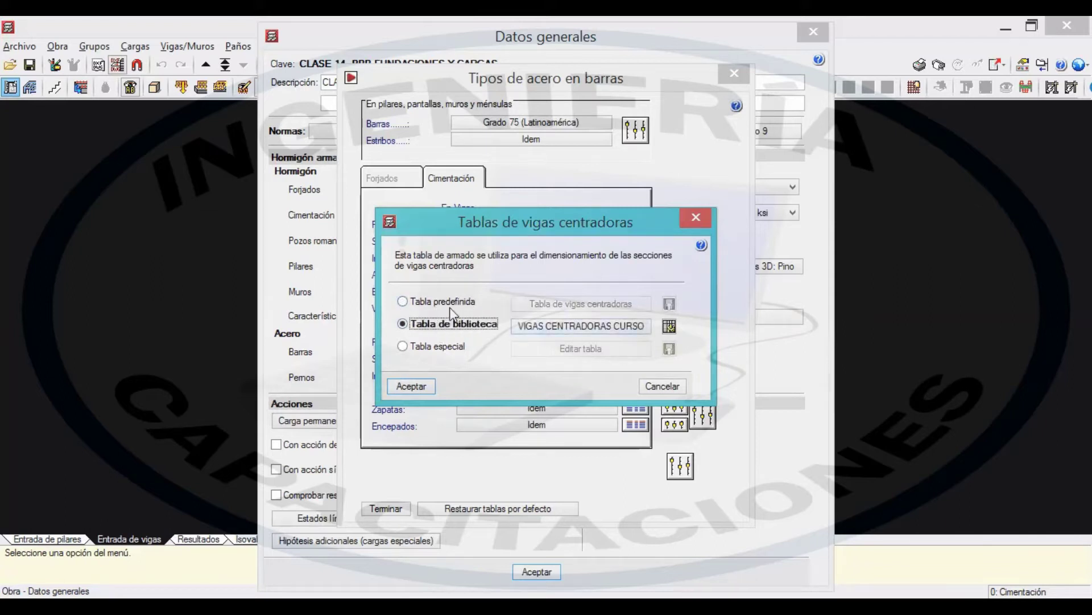
pyautogui.click(447, 304)
pyautogui.click(440, 325)
pyautogui.click(406, 387)
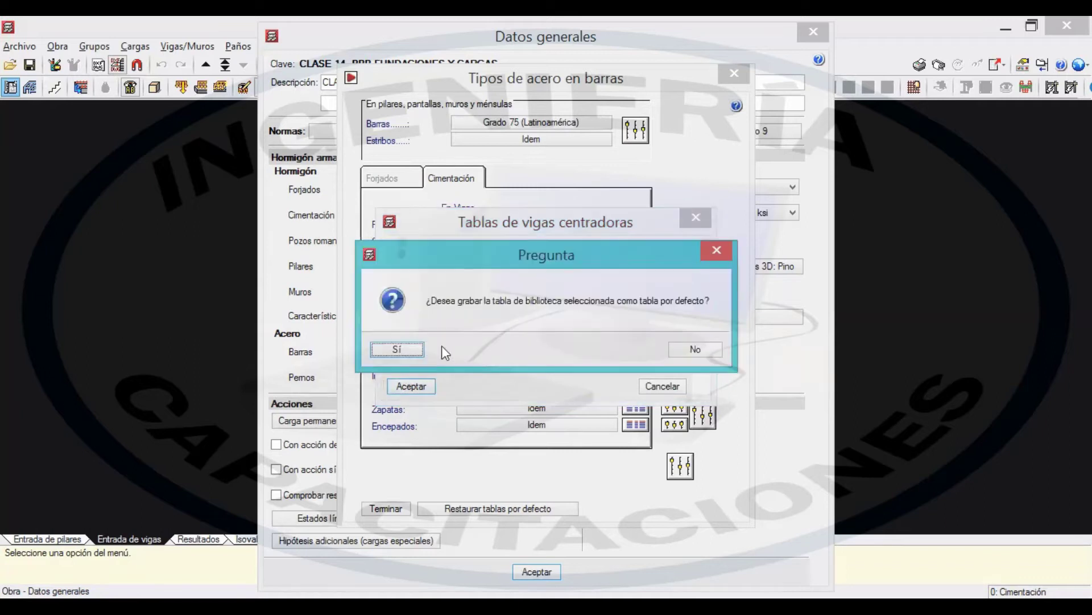
pyautogui.moveTo(503, 251); pyautogui.dragTo(501, 238)
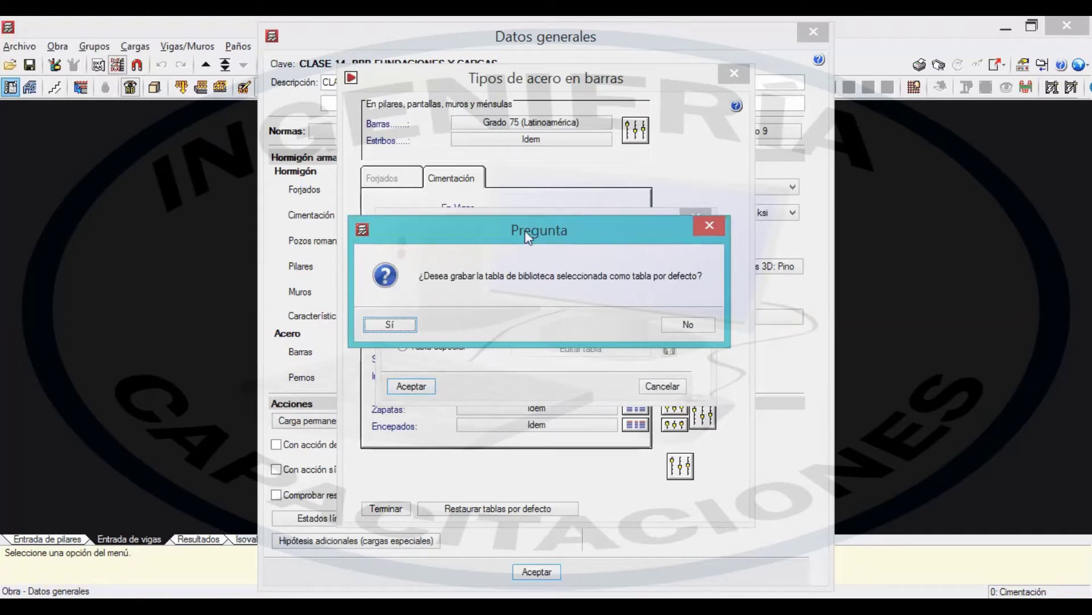
pyautogui.moveTo(522, 229); pyautogui.dragTo(480, 142)
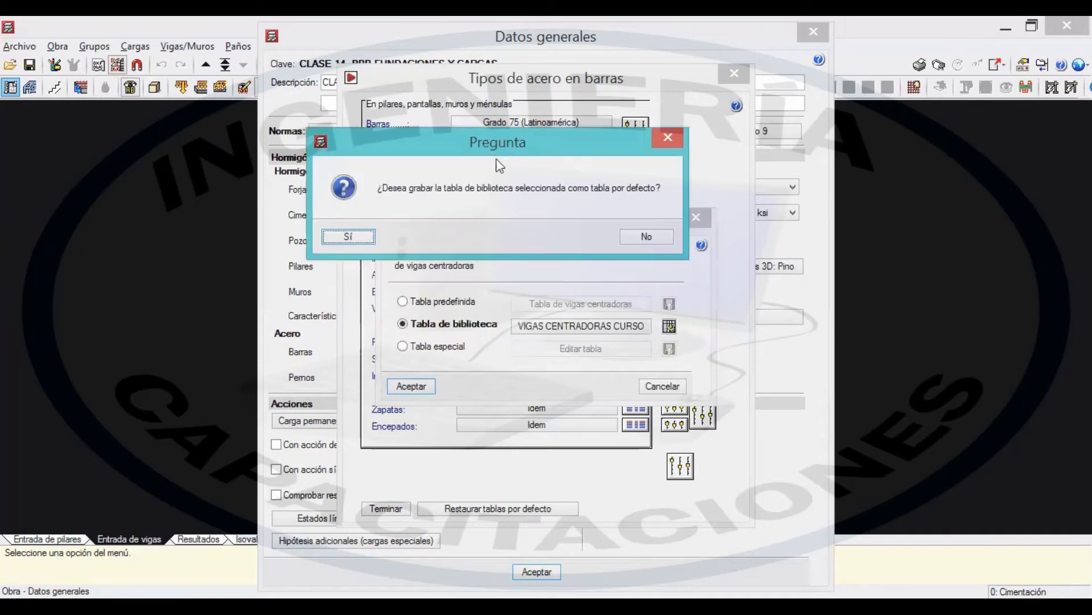
pyautogui.click(647, 234)
# Step: Open the tie beam tables, switch to the special table and open it for editing
pyautogui.moveTo(619, 208); pyautogui.dragTo(649, 169)
pyautogui.click(605, 220)
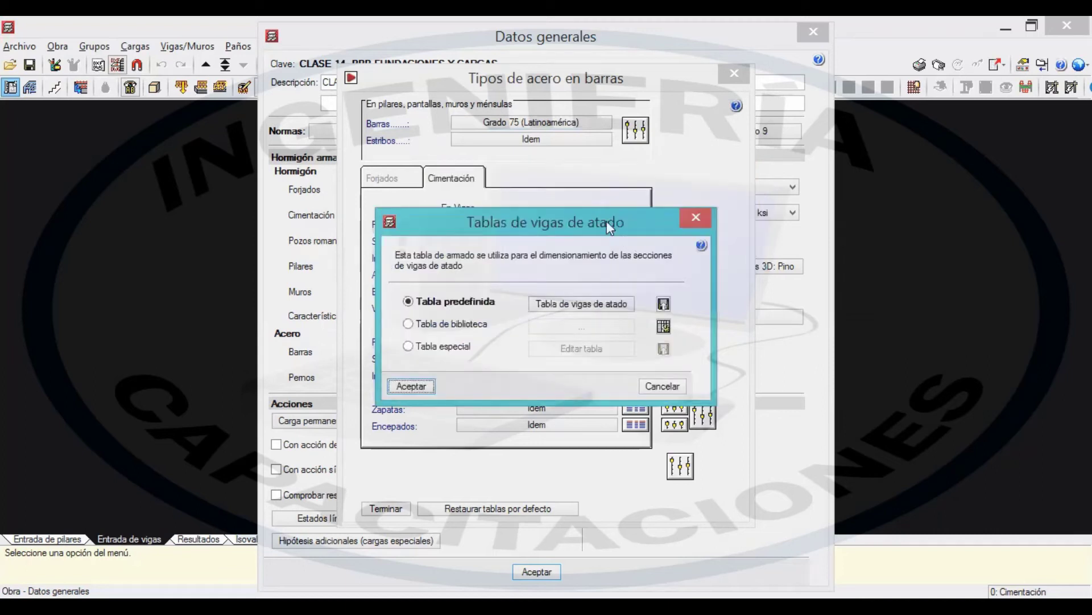
pyautogui.moveTo(607, 221); pyautogui.dragTo(648, 170)
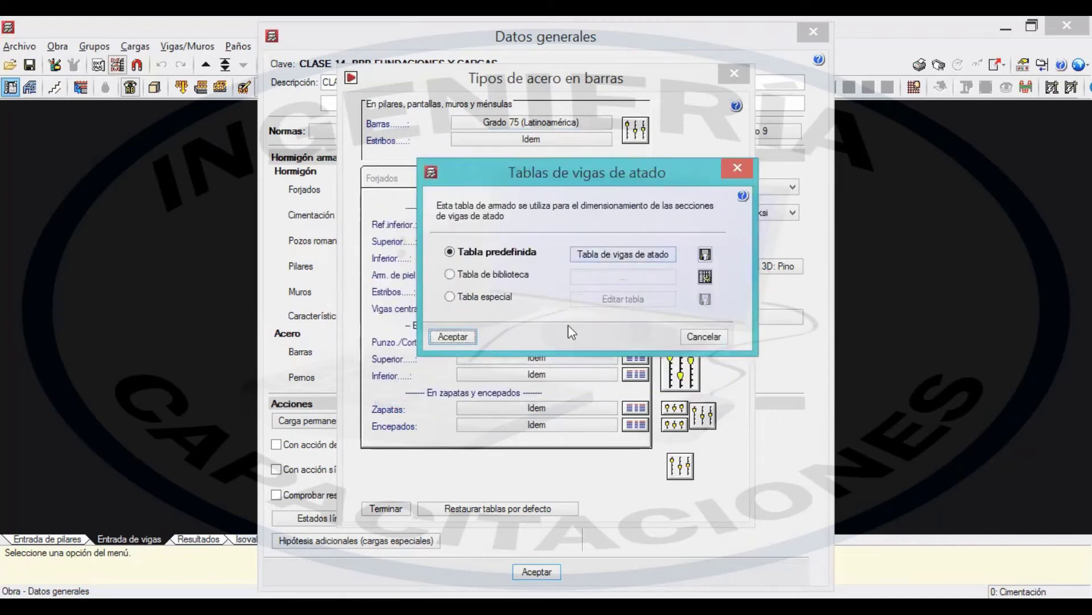
pyautogui.click(488, 297)
pyautogui.click(626, 299)
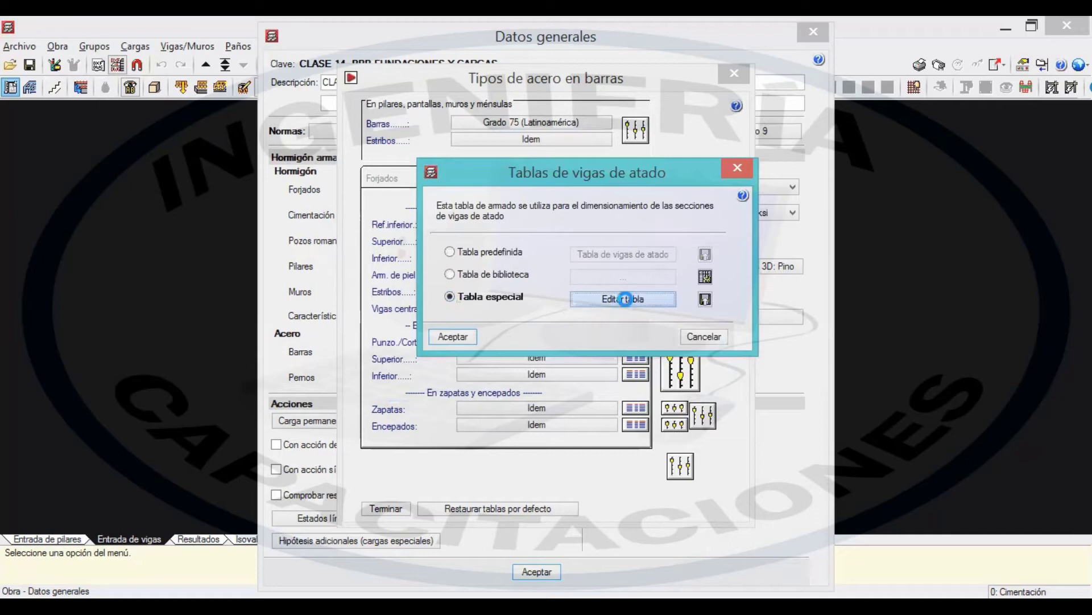
# Step: Examine the sections of the special tie beam table from C.1 to C.8.3 and accept the table without edits
pyautogui.moveTo(488, 139)
pyautogui.mouseDown()
pyautogui.moveTo(477, 293)
pyautogui.moveTo(494, 122)
pyautogui.mouseUp()
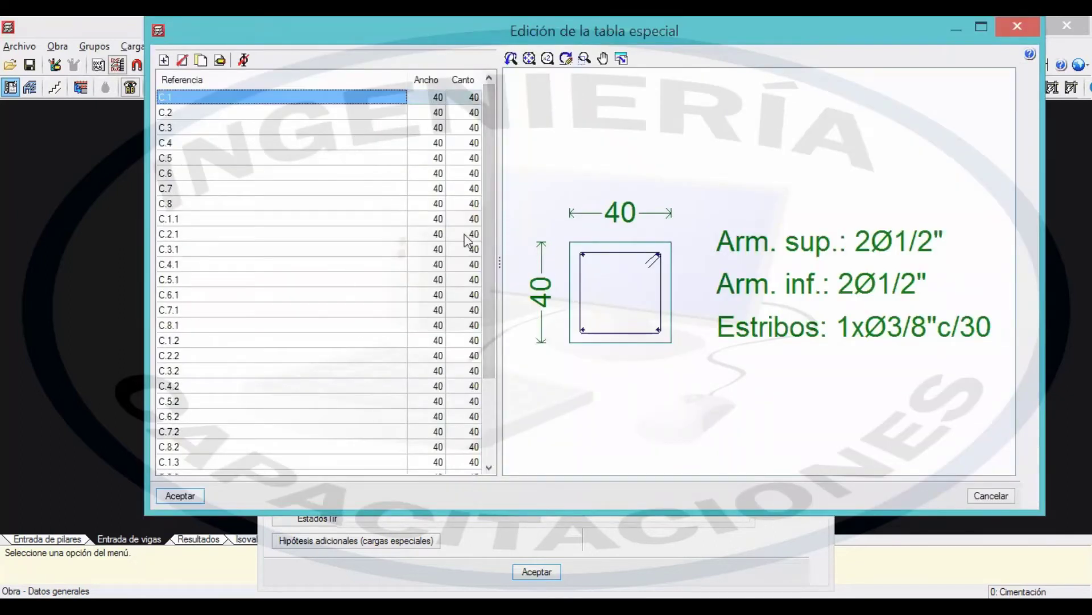
pyautogui.moveTo(487, 198); pyautogui.dragTo(488, 281)
pyautogui.click(301, 463)
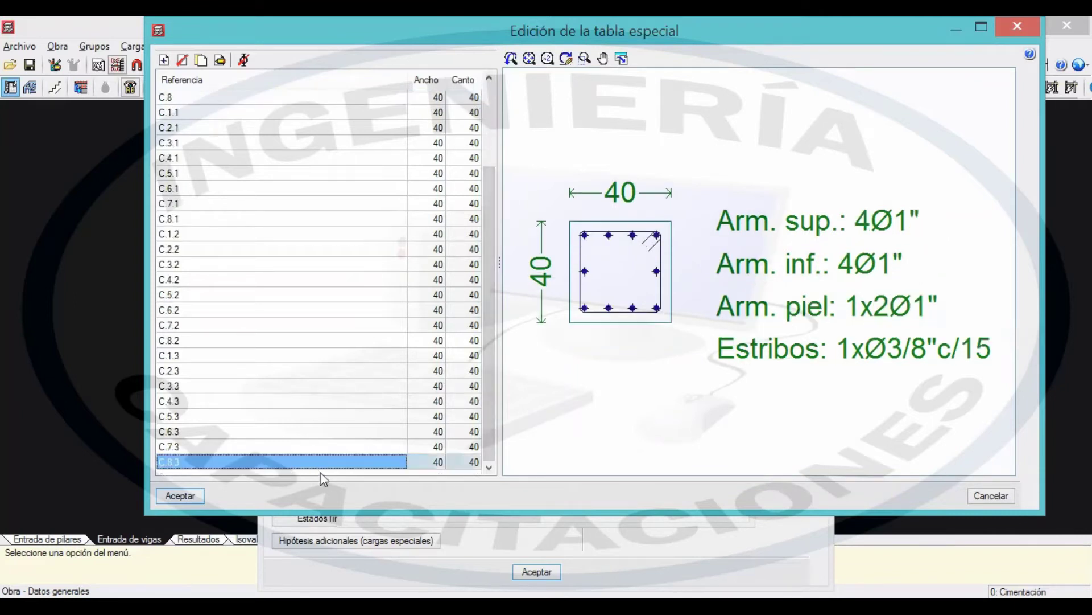
pyautogui.moveTo(337, 437); pyautogui.dragTo(349, 108)
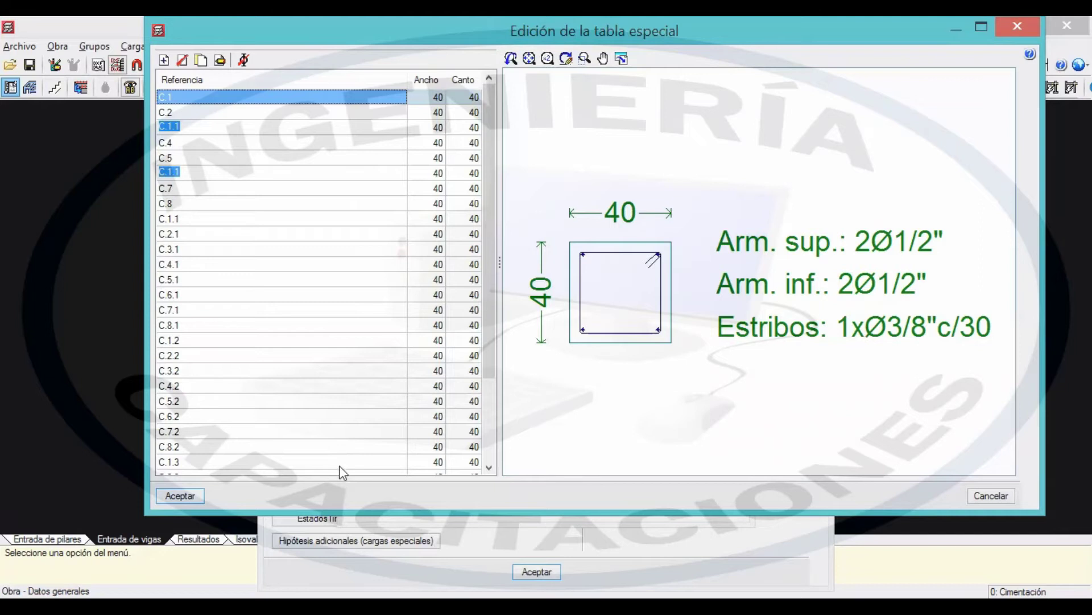
pyautogui.scroll(-3, 336, 456)
pyautogui.click(282, 459)
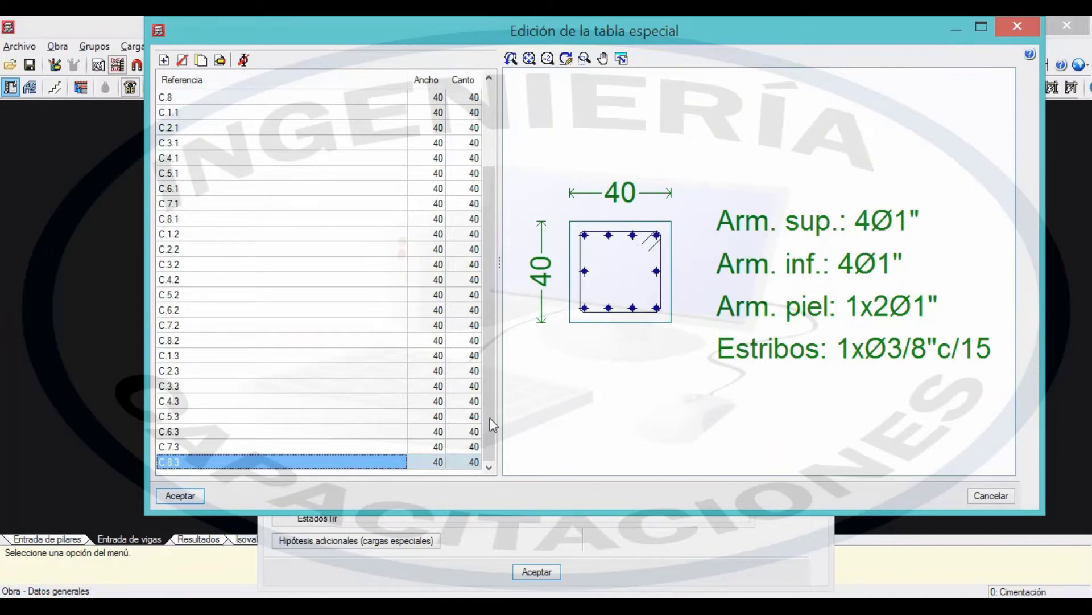
pyautogui.scroll(3, 365, 241)
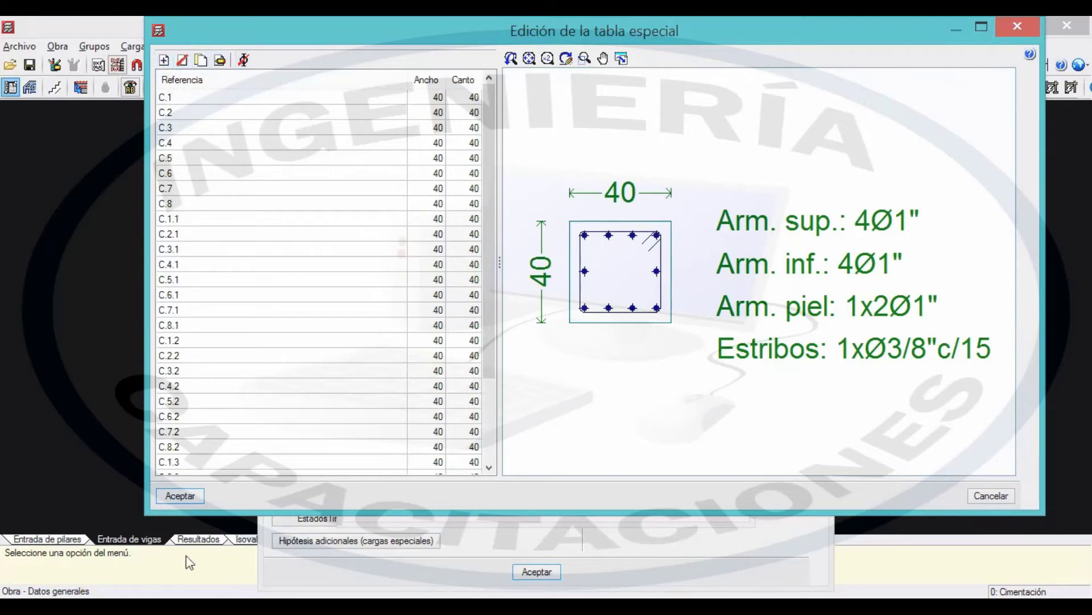
pyautogui.click(180, 495)
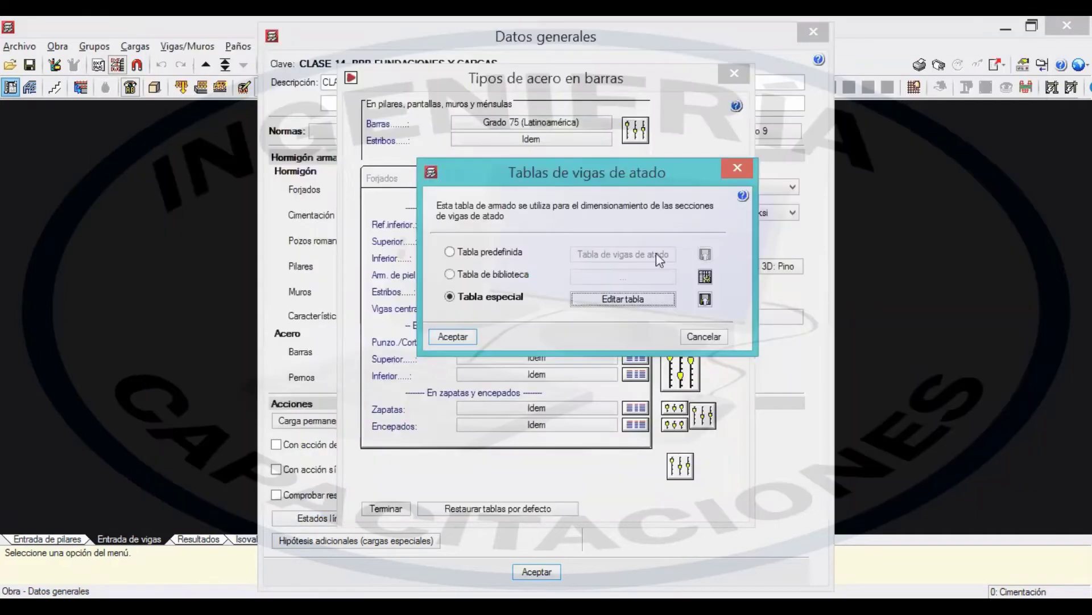
# Step: Try the library option for the tie beams, accept the predefined table without saving it as default, and exit the beam tables
pyautogui.click(467, 274)
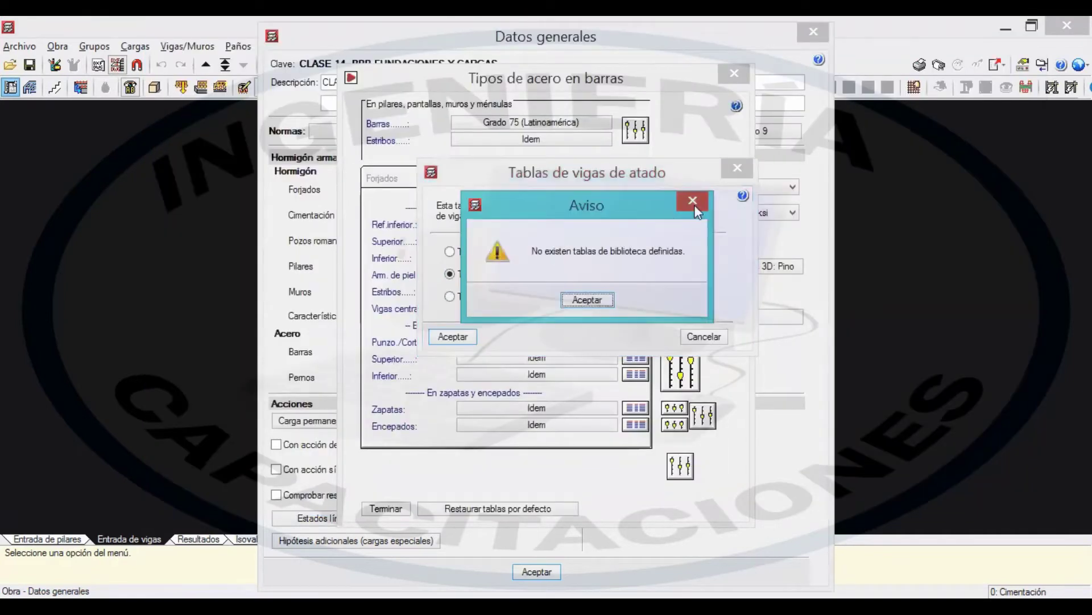
pyautogui.click(694, 206)
pyautogui.click(455, 337)
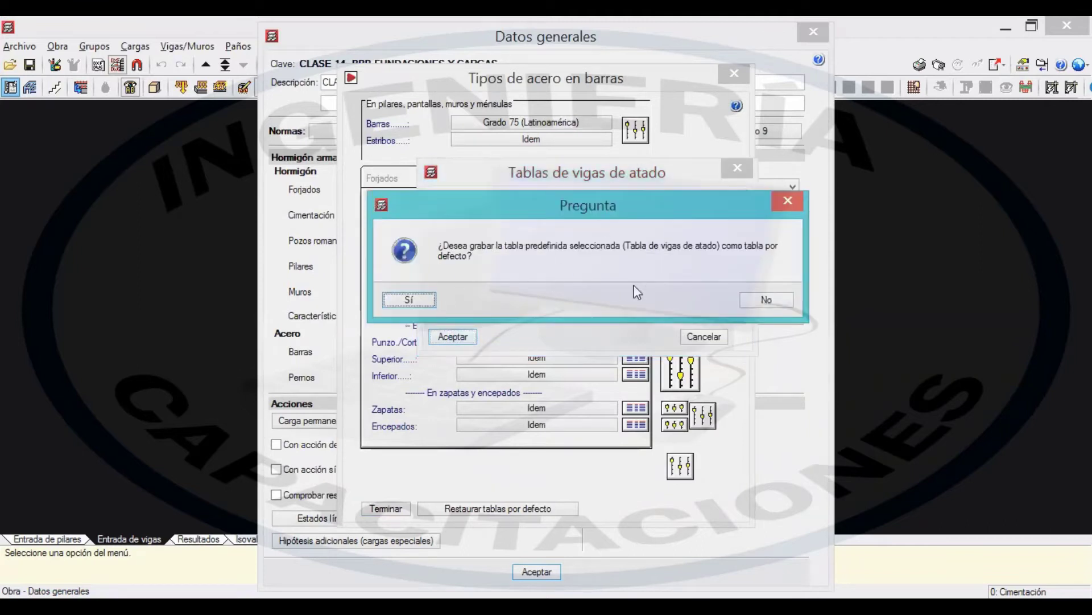
pyautogui.click(759, 299)
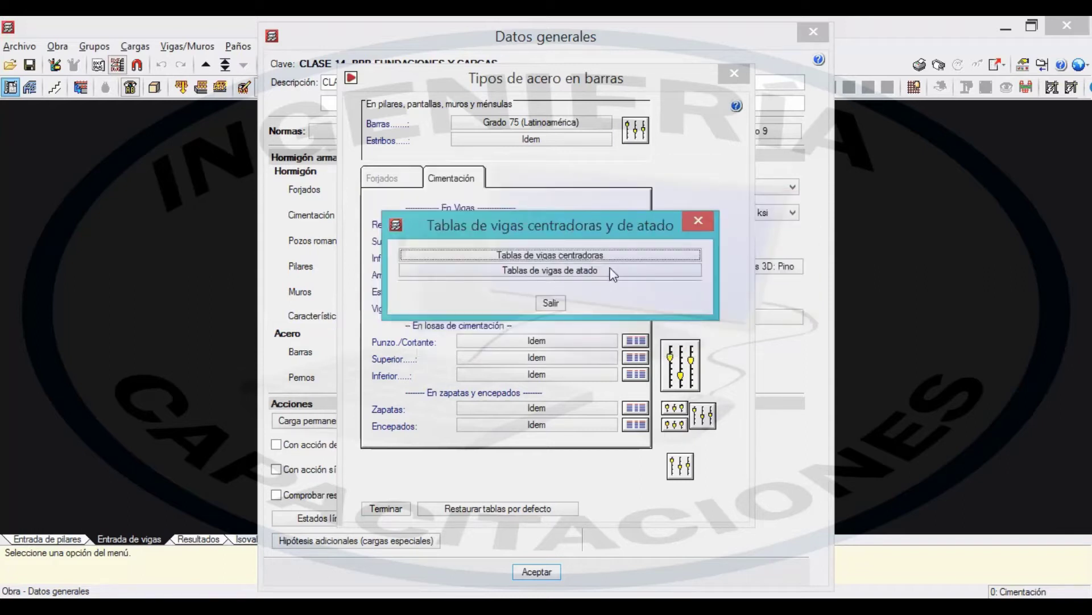
pyautogui.click(558, 304)
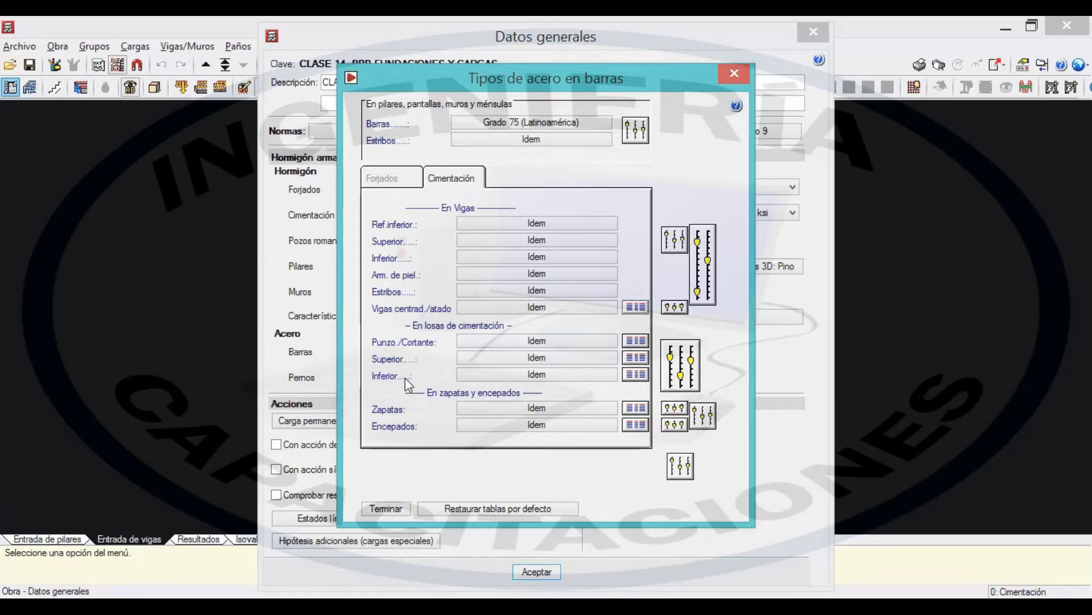
# Step: Open the punching and shear reinforcement table for foundation slabs and select the library table Armadura de punzonamiento (Diámetros métricos)
pyautogui.click(637, 342)
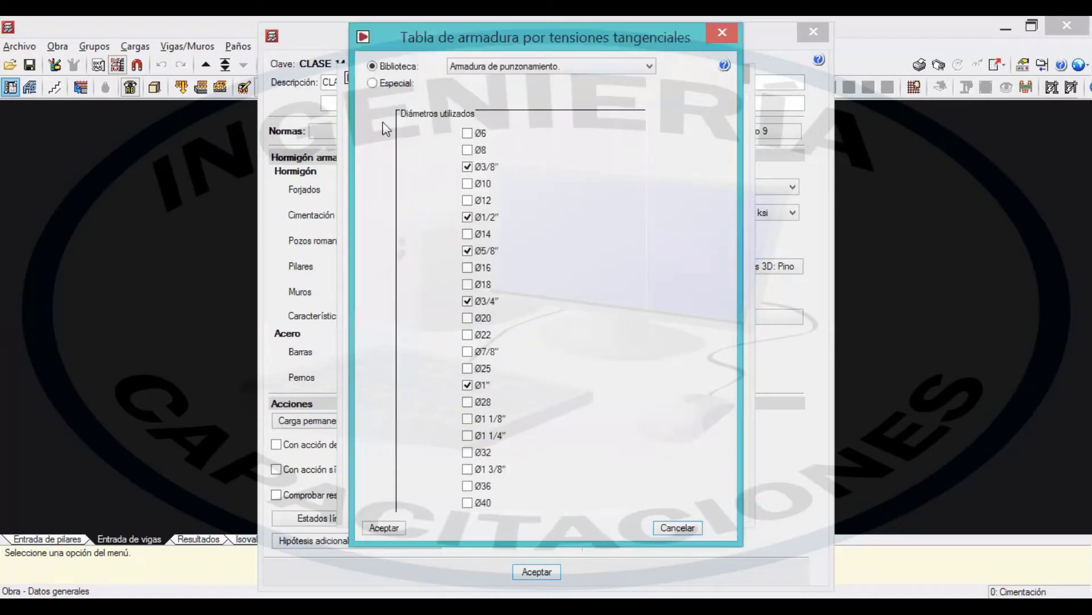
pyautogui.click(405, 84)
pyautogui.click(394, 66)
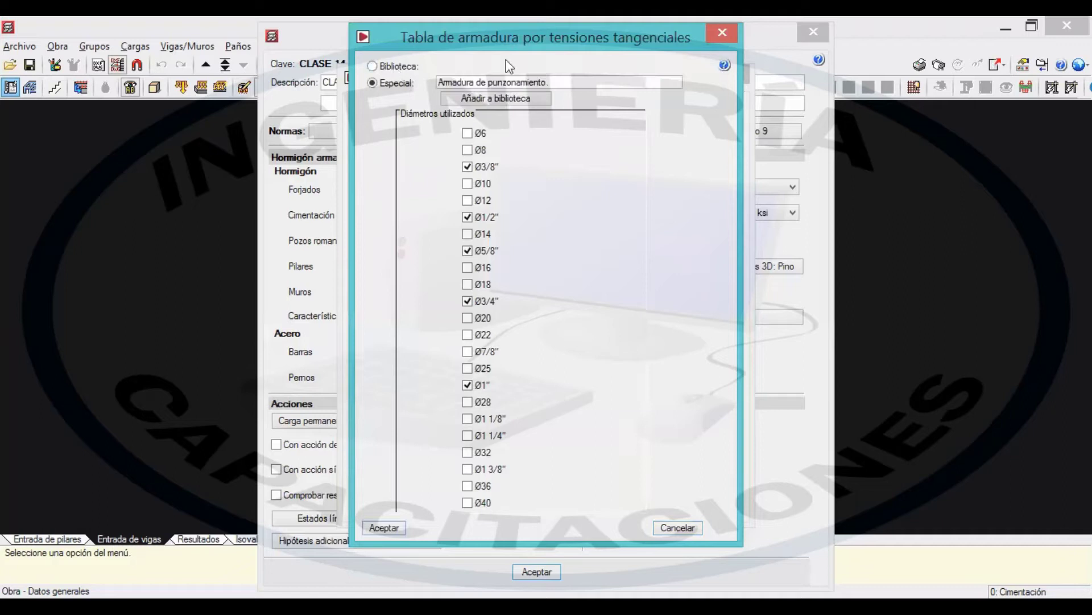
pyautogui.click(508, 66)
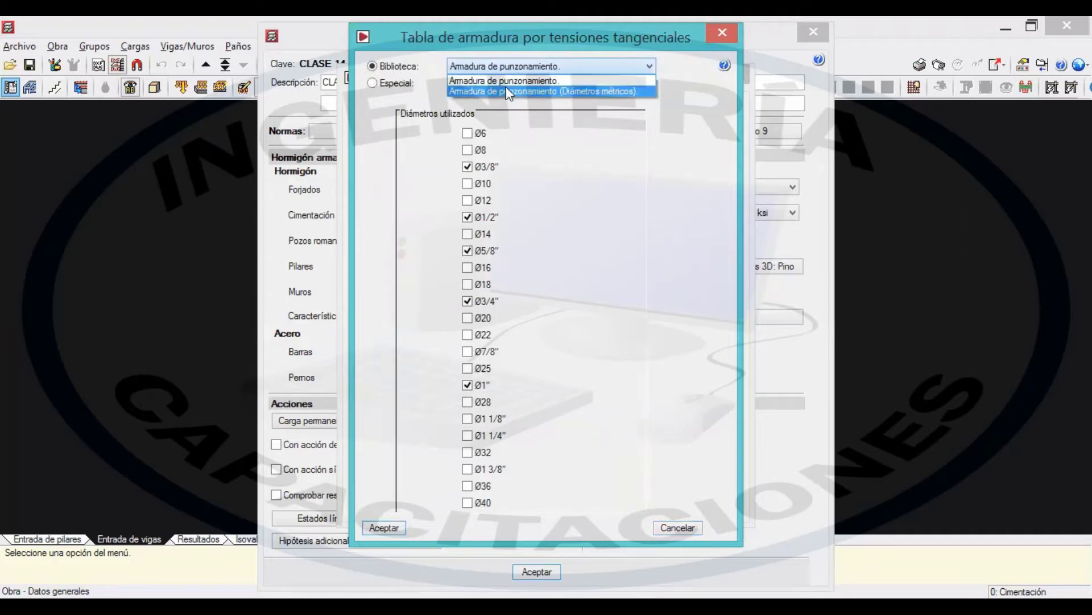
pyautogui.click(544, 90)
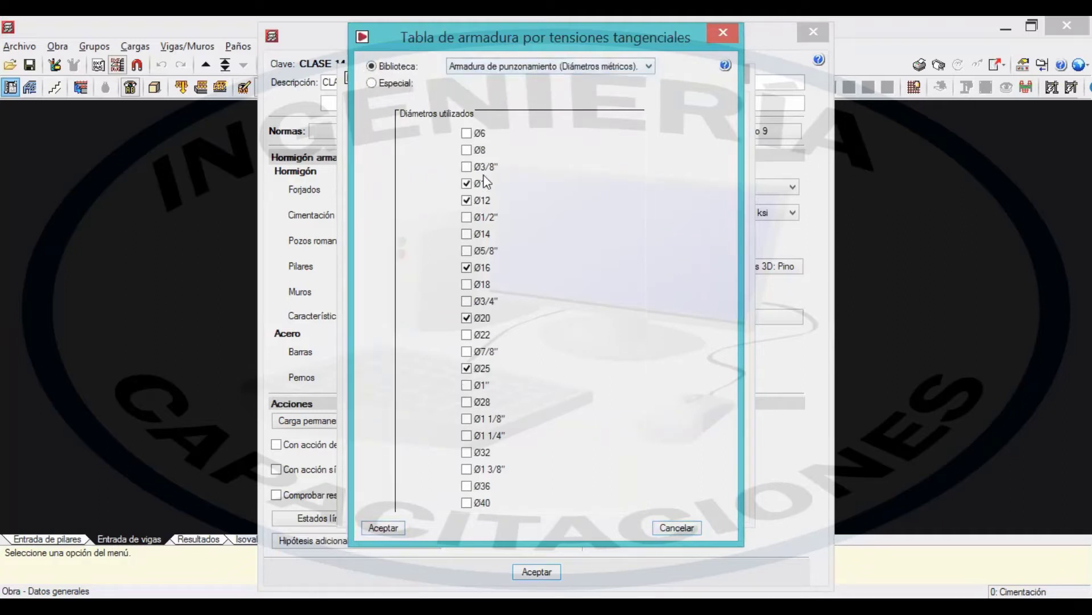
# Step: Make the punching table special, rename it Armadura de punzonamiento CURSO and add it to the library
pyautogui.click(388, 87)
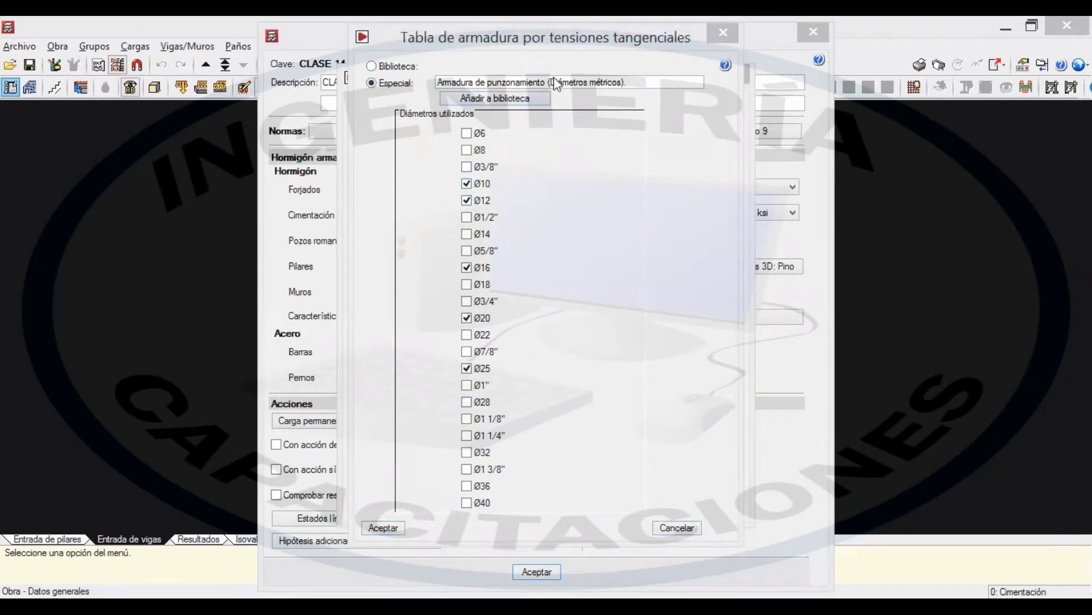
pyautogui.click(621, 80)
pyautogui.moveTo(639, 79); pyautogui.dragTo(558, 85)
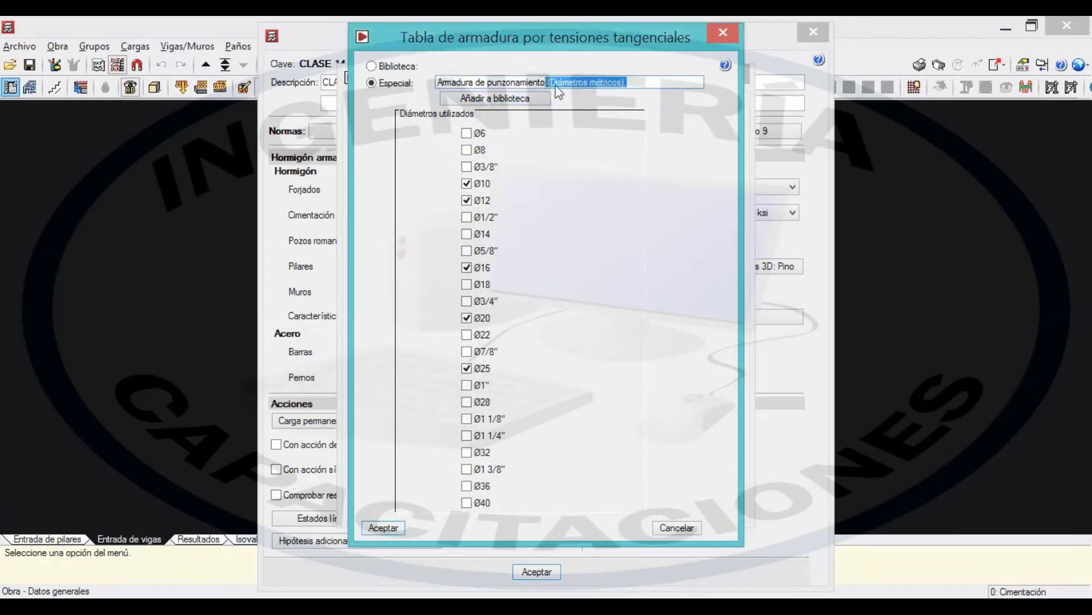
pyautogui.press('BackSpace')
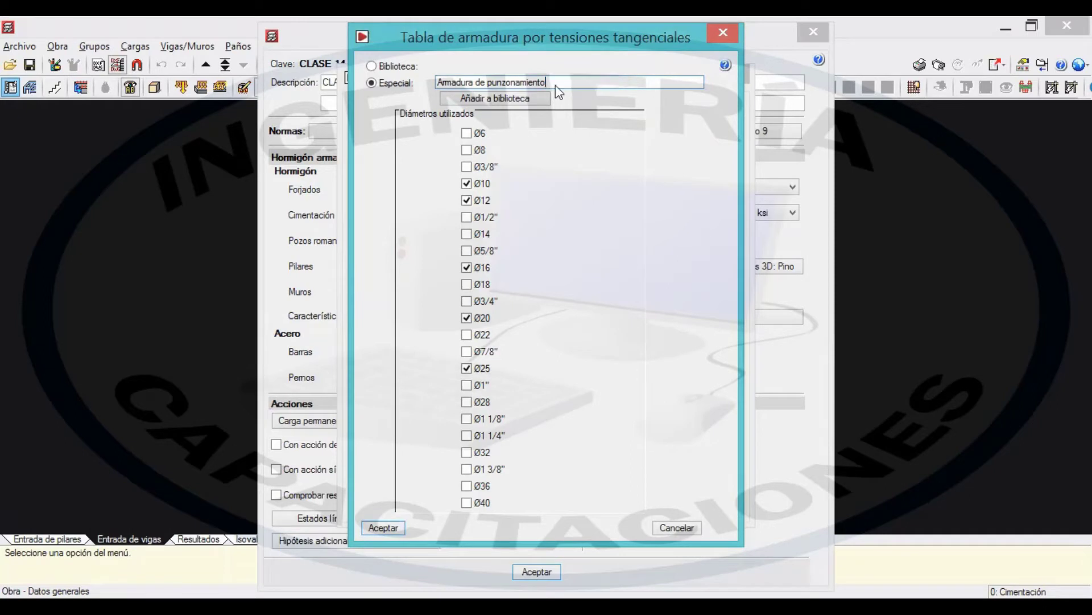
pyautogui.write('CURSO')
pyautogui.click(544, 82)
pyautogui.click(528, 100)
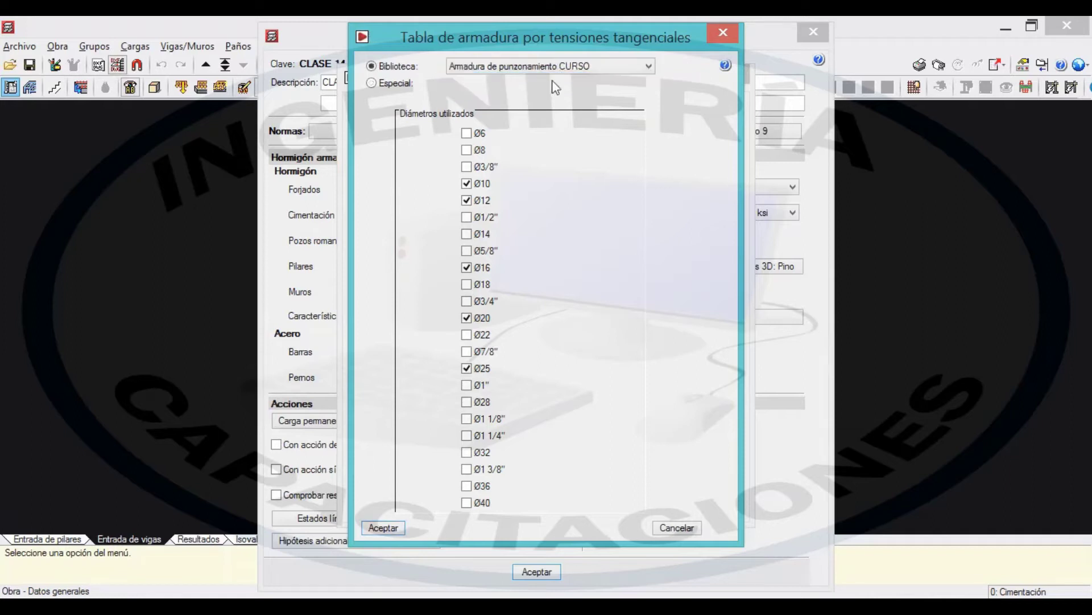
# Step: Keep Armadura de punzonamiento CURSO as the selected library table and accept the punching reinforcement
pyautogui.click(569, 68)
pyautogui.click(578, 70)
pyautogui.click(382, 527)
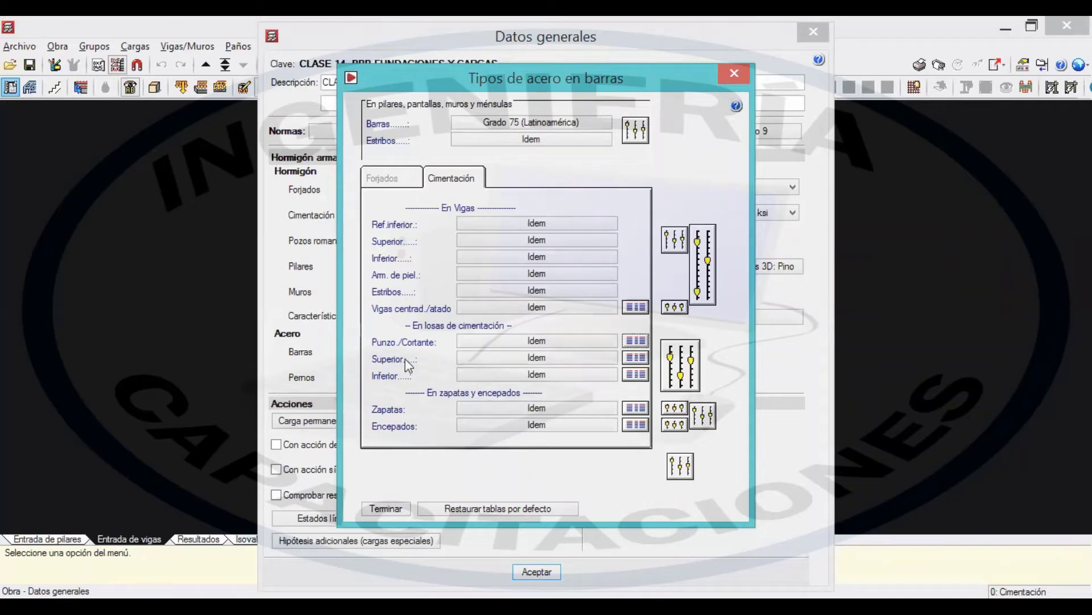
# Step: Open the top reinforcement tables for foundation slabs and select the library table Losas de cimentación: armadura superior with metric diameters
pyautogui.click(644, 357)
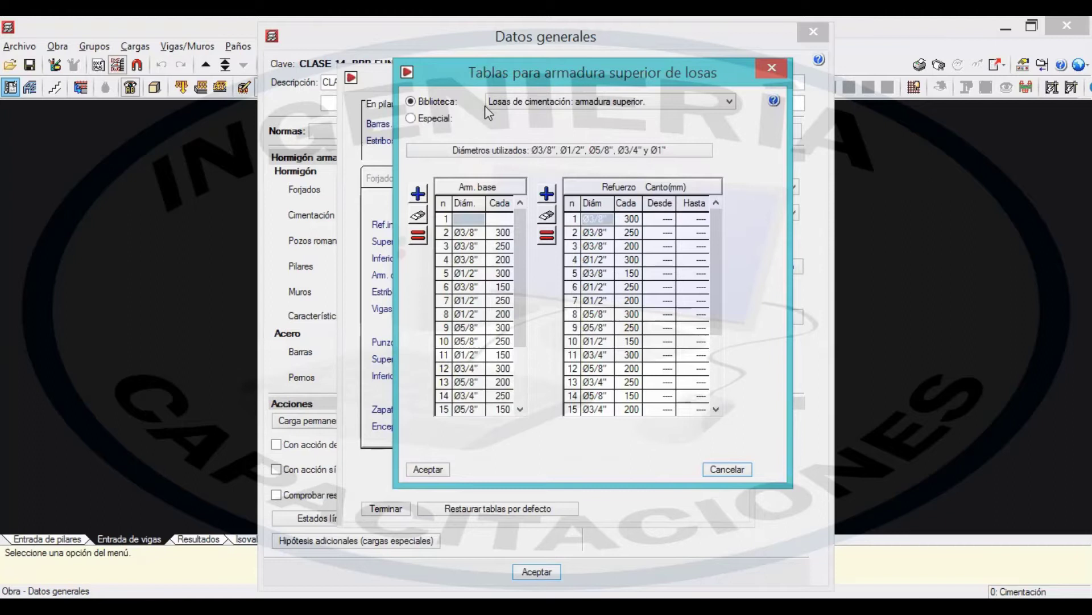
pyautogui.click(534, 101)
pyautogui.click(554, 125)
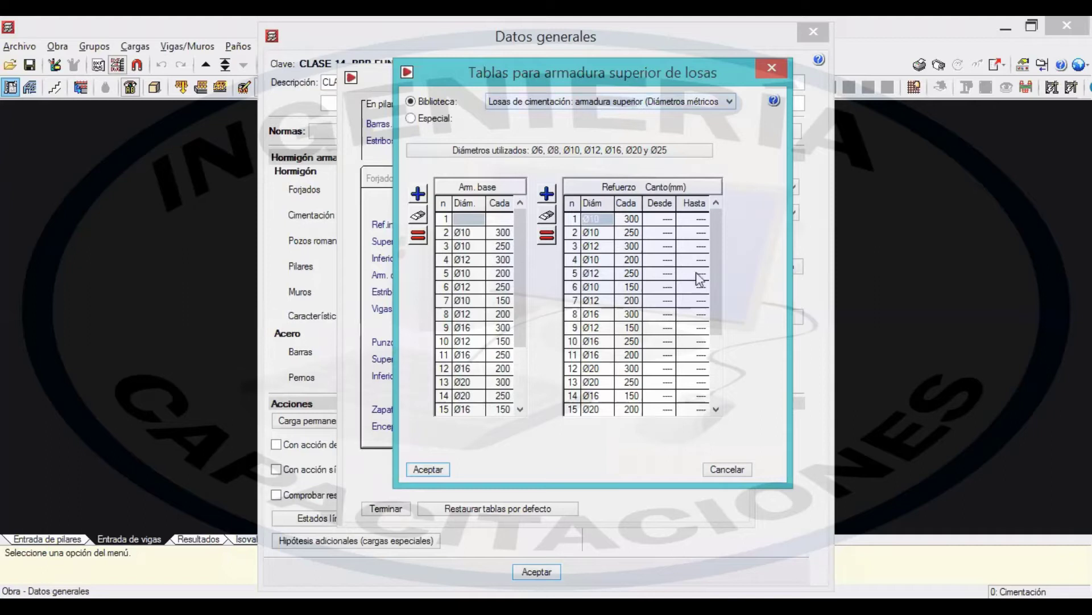
# Step: Make the top reinforcement table special, rename it Losas de cimentación: As sup CURSO and limit its diameters to Ø10, Ø12, Ø16, Ø20 and Ø25
pyautogui.click(411, 118)
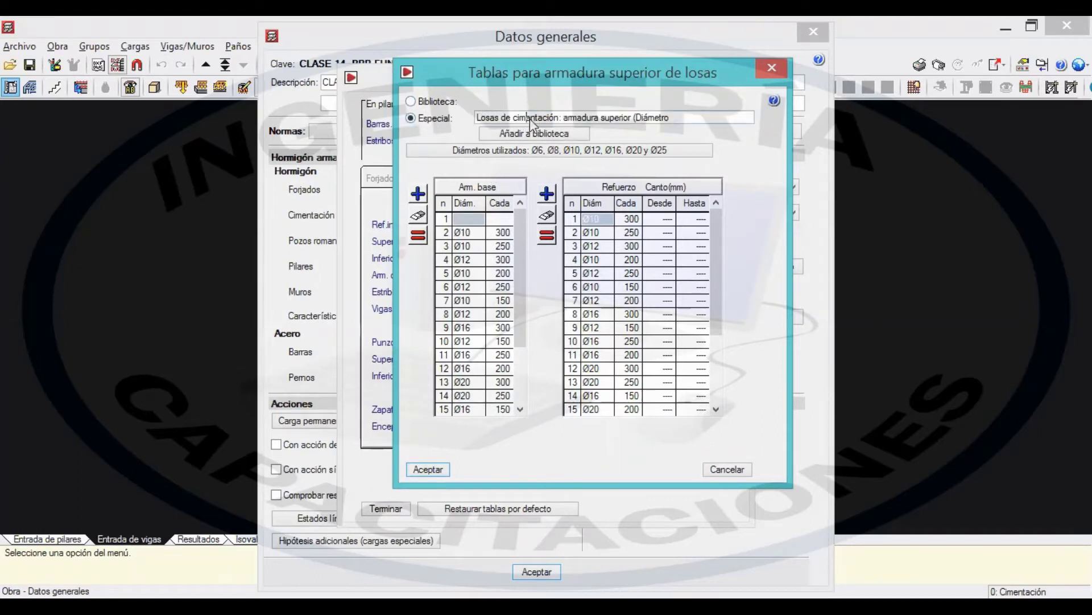
pyautogui.click(673, 118)
pyautogui.moveTo(670, 118); pyautogui.dragTo(565, 118)
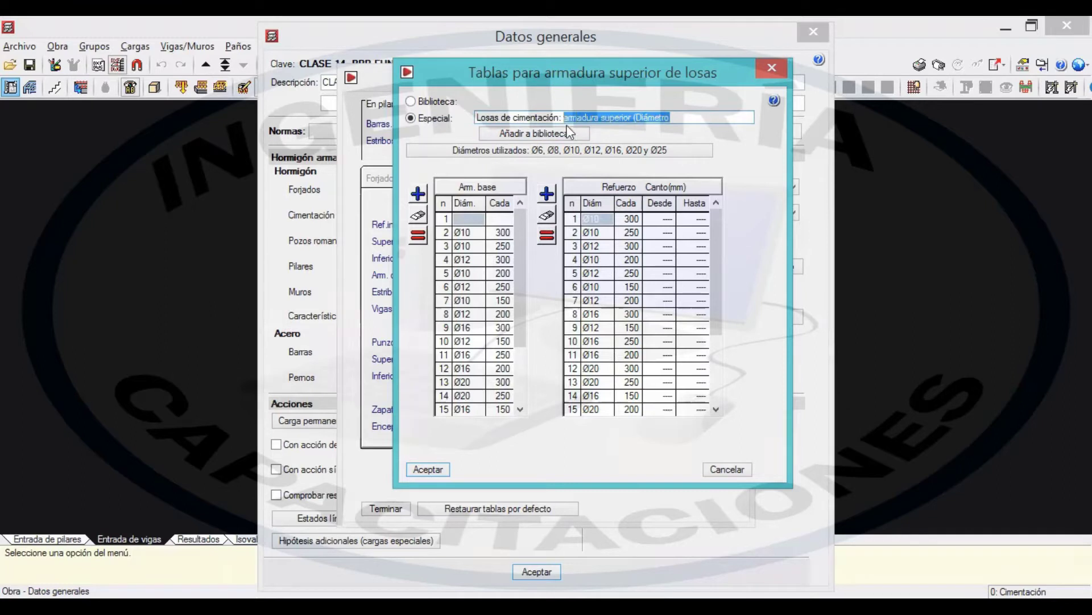
pyautogui.write('As')
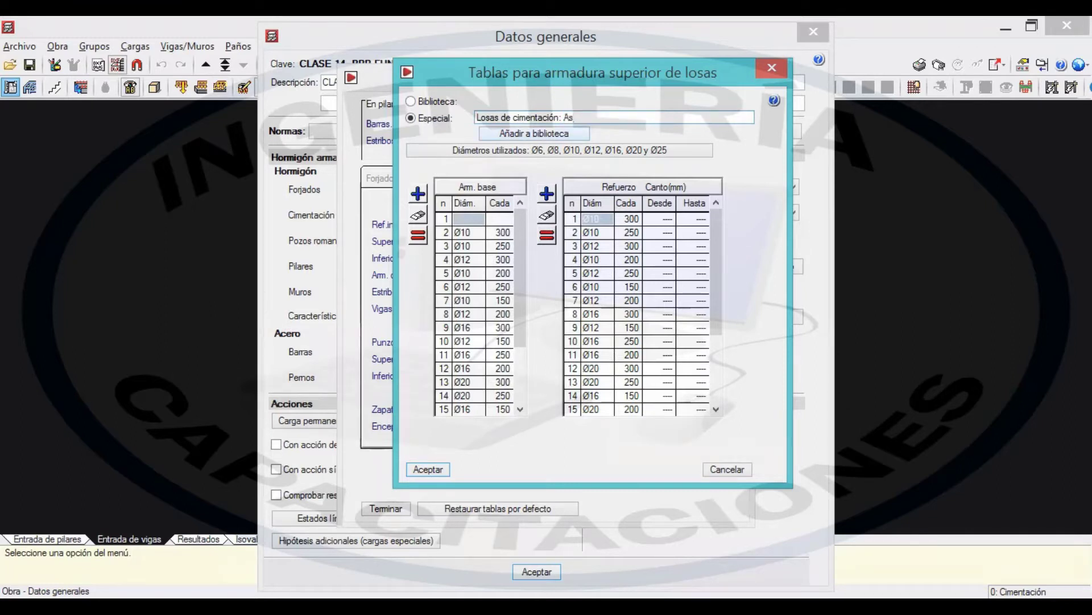
pyautogui.write(' -')
pyautogui.write(' sup ')
pyautogui.write('CURSO')
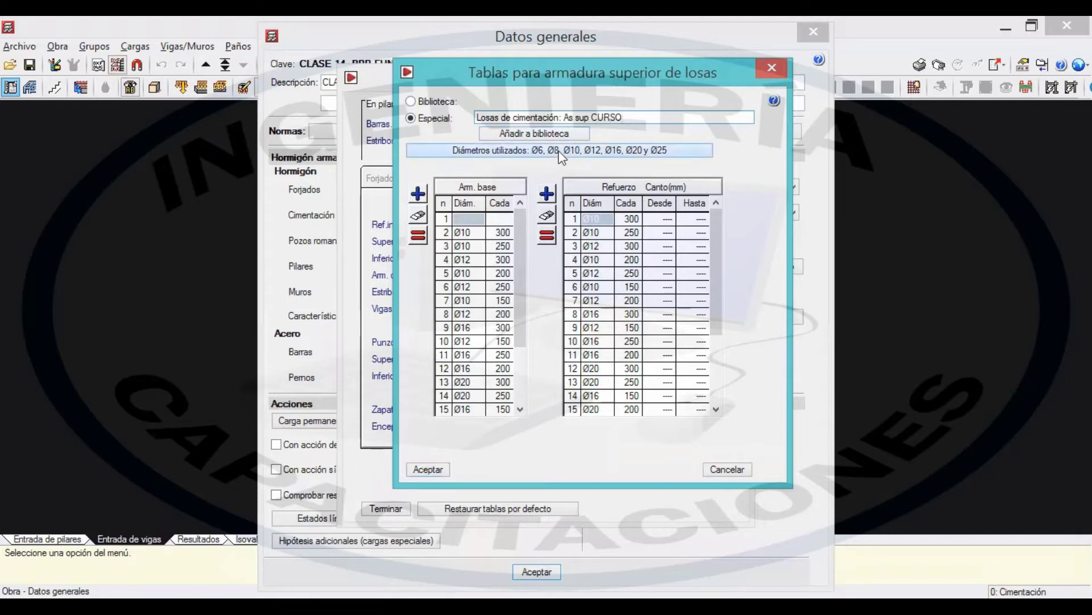
pyautogui.click(562, 155)
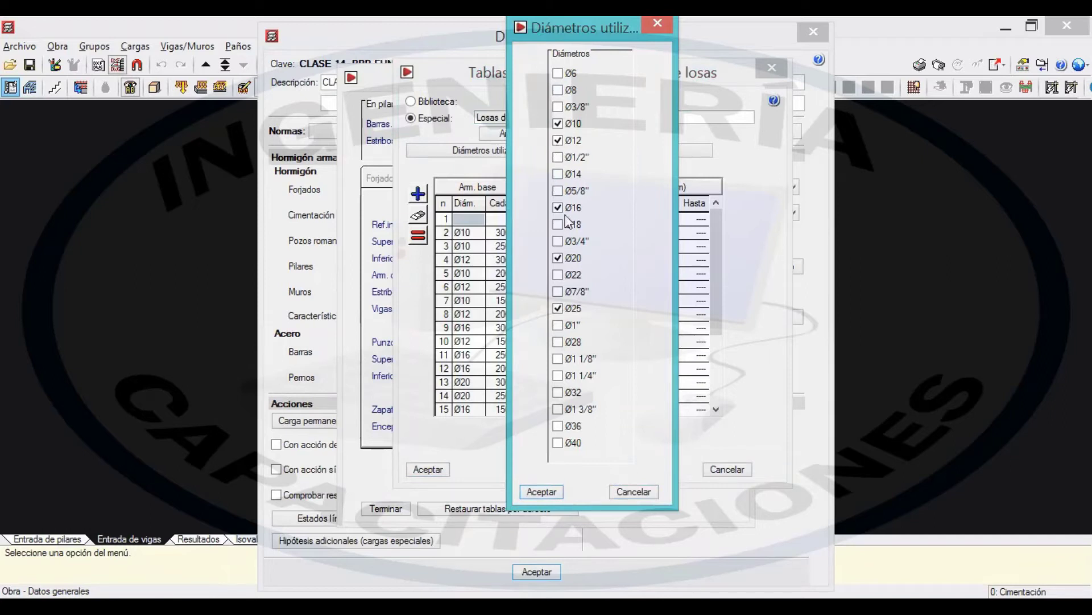
pyautogui.click(539, 492)
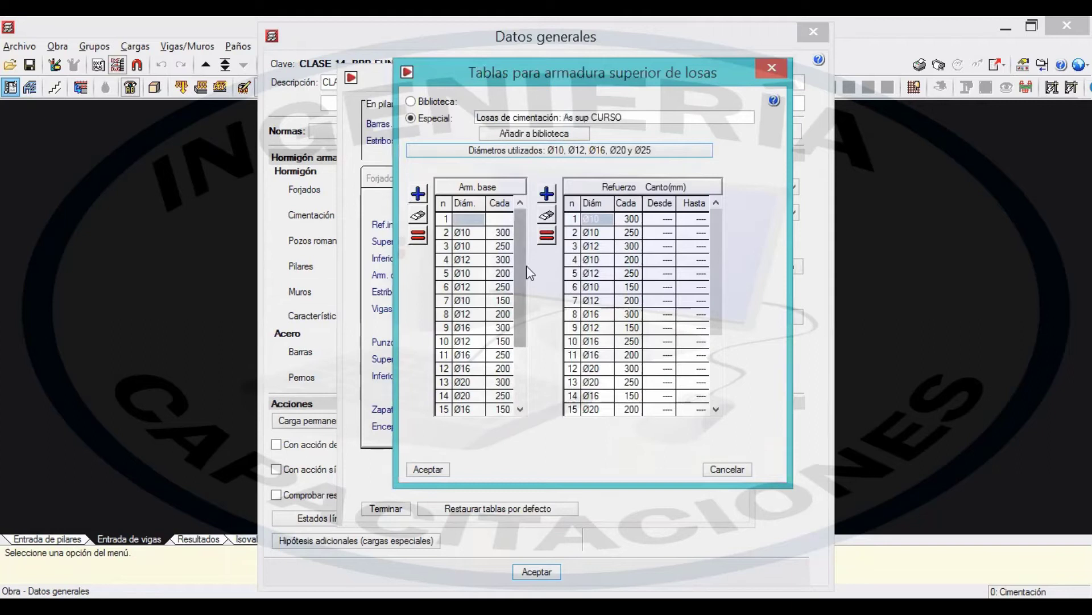
# Step: Examine the additional reinforcement combinations associated with several base reinforcement rows at different diameters and spacings in the top slab table
pyautogui.click(520, 270)
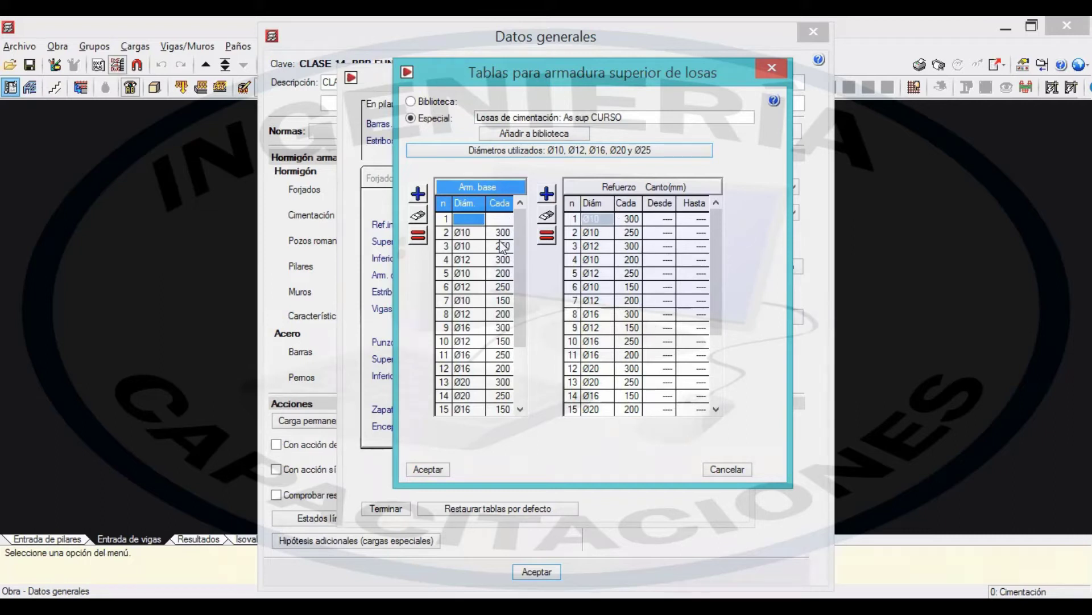
pyautogui.click(465, 232)
pyautogui.press('Down')
pyautogui.press('Down')
pyautogui.press('Down')
pyautogui.press('Down')
pyautogui.press('Down')
pyautogui.press('Down')
pyautogui.press('Down')
pyautogui.click(500, 300)
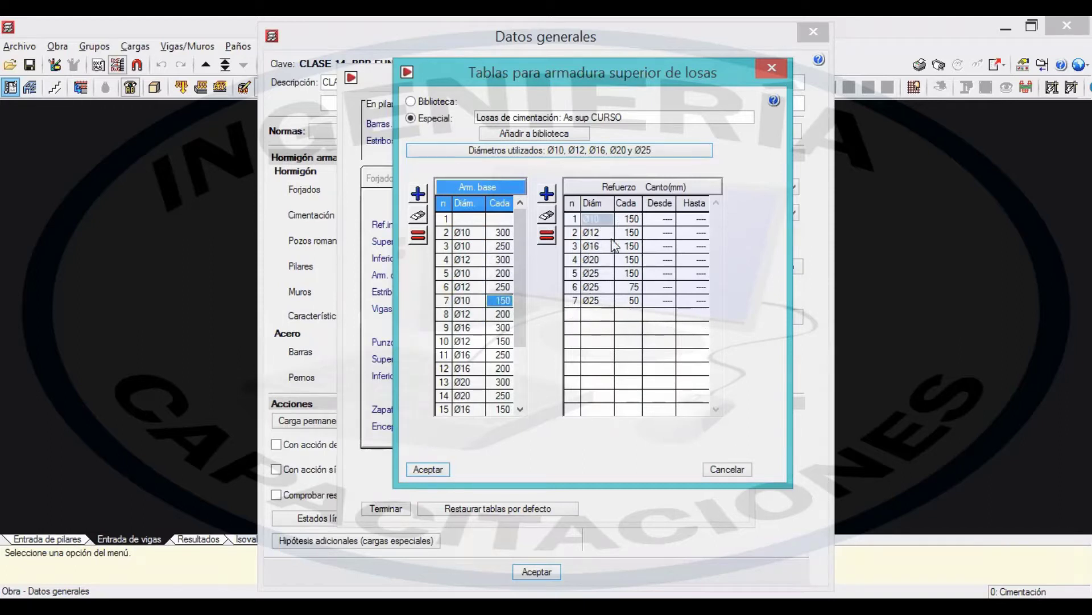
pyautogui.click(500, 232)
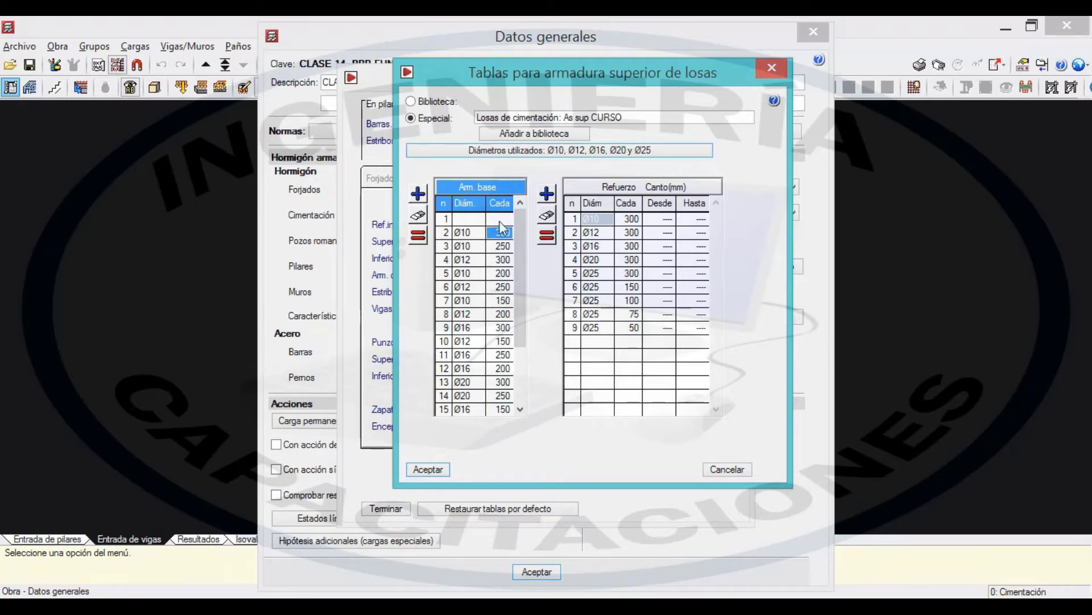
pyautogui.click(501, 273)
pyautogui.click(501, 301)
pyautogui.click(498, 341)
pyautogui.click(497, 368)
pyautogui.scroll(-2, 527, 269)
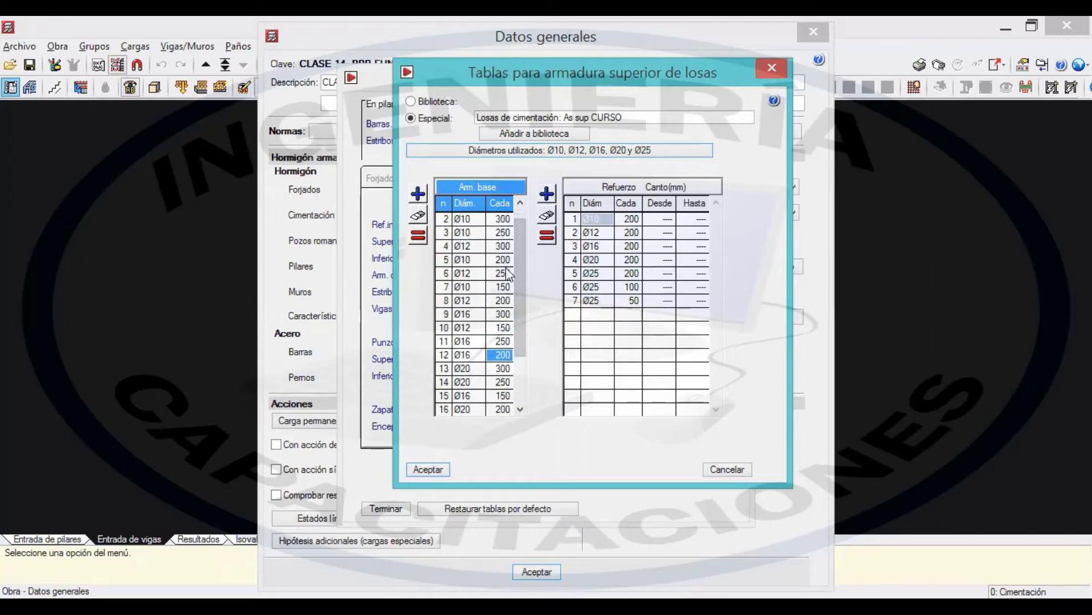
pyautogui.moveTo(520, 256); pyautogui.dragTo(520, 227)
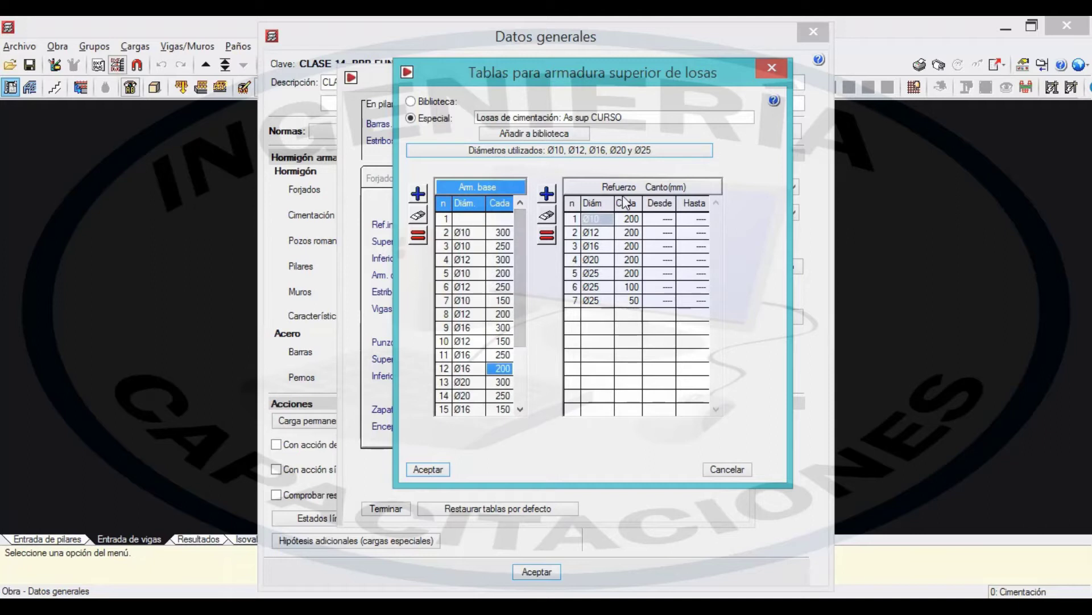
# Step: Add Losas de cimentación: As sup CURSO to the library and accept the top slab reinforcement table
pyautogui.click(511, 133)
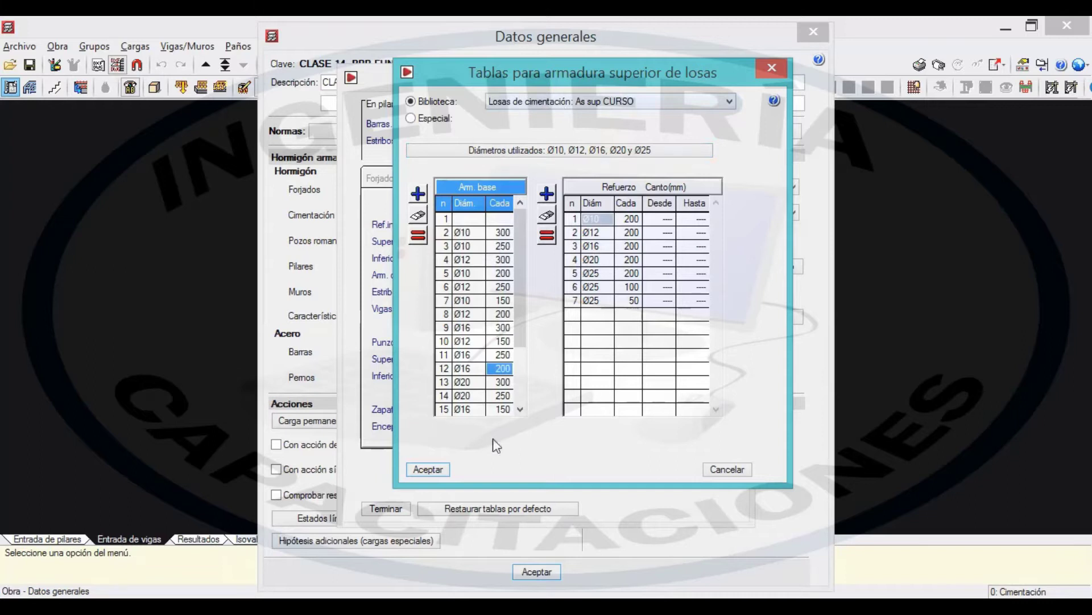
pyautogui.click(433, 471)
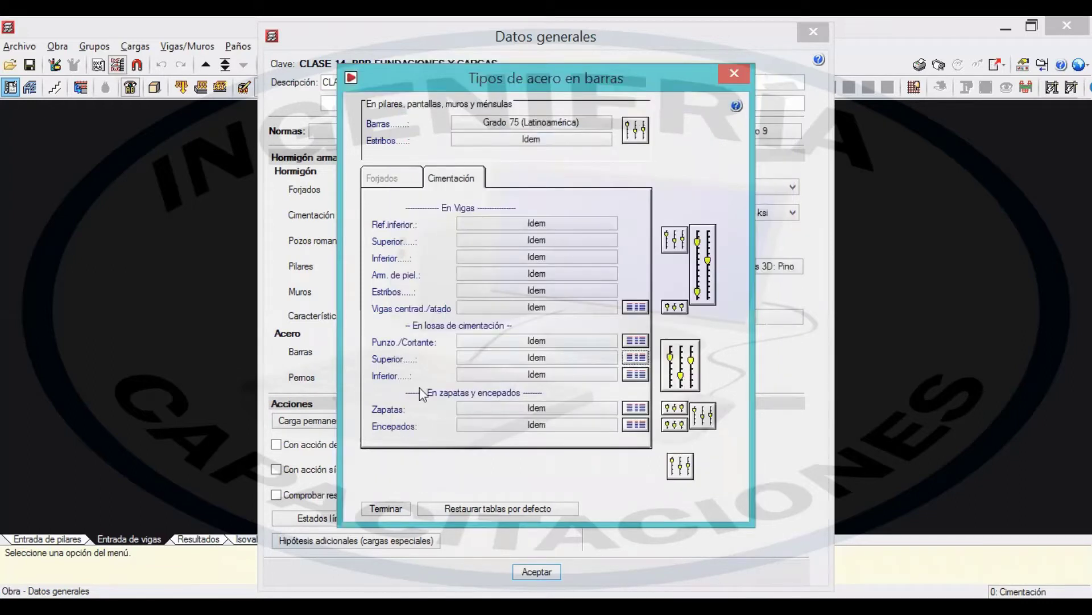
# Step: Check the bottom reinforcement table for foundation slabs and the list of slab, waffle and one-way slab options
pyautogui.click(636, 374)
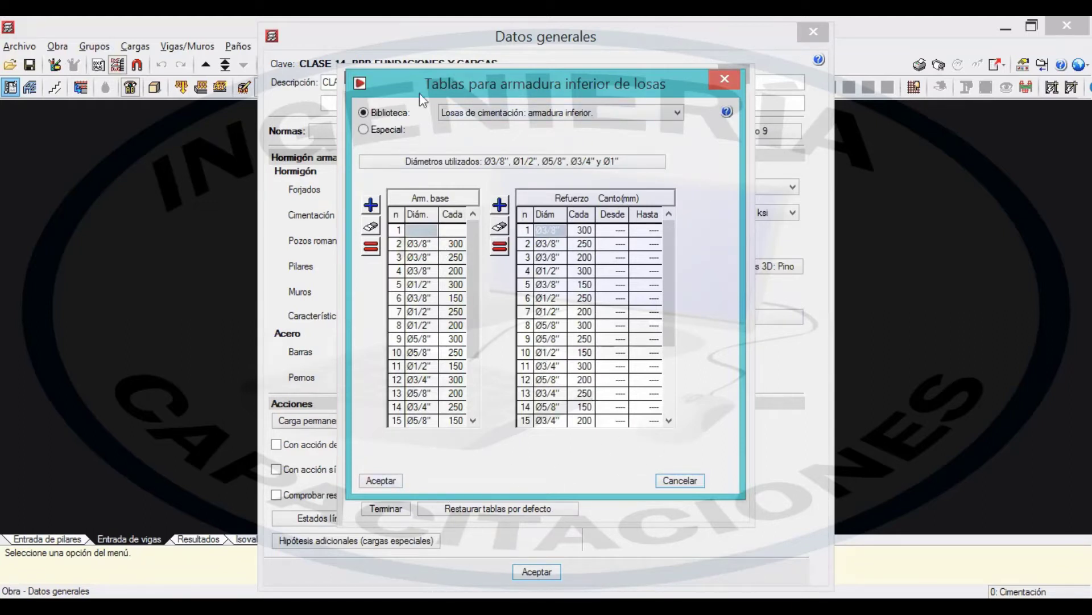
pyautogui.press('Escape')
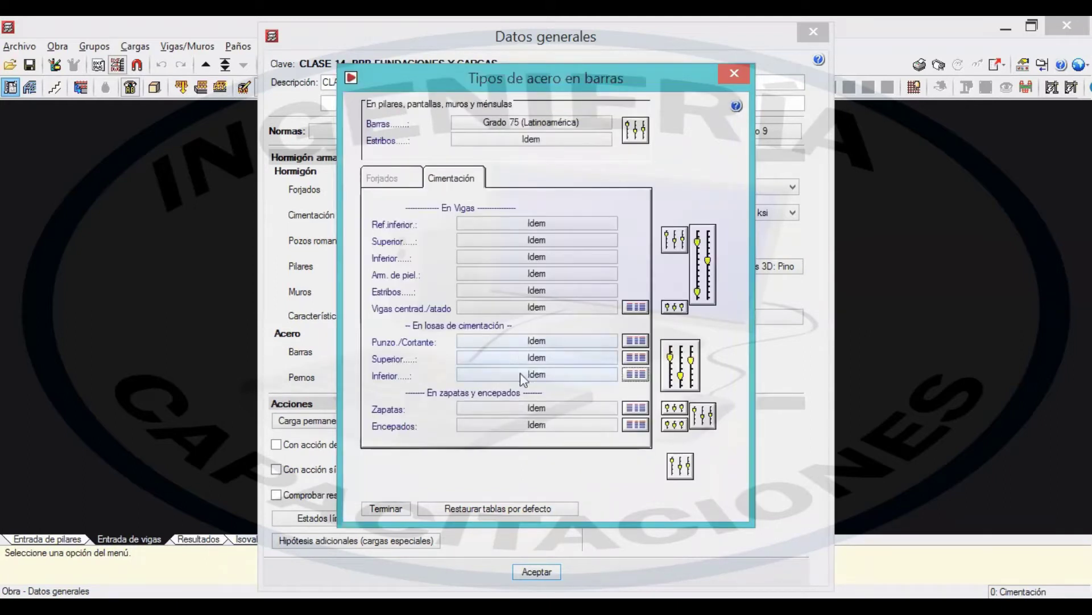
pyautogui.click(680, 364)
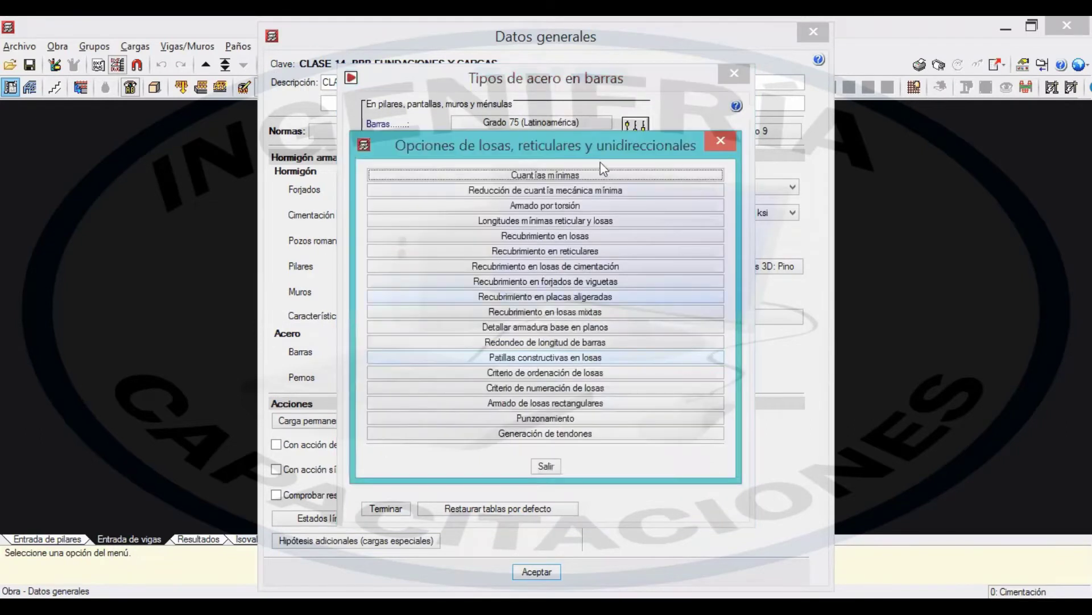
pyautogui.moveTo(609, 142); pyautogui.dragTo(710, 88)
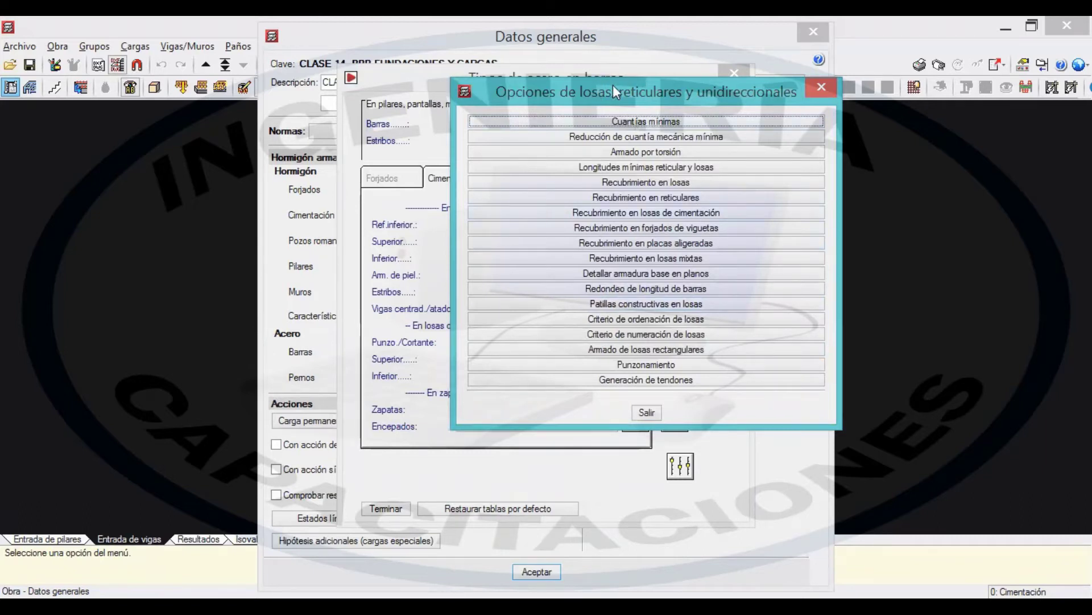
pyautogui.moveTo(613, 84); pyautogui.dragTo(746, 109)
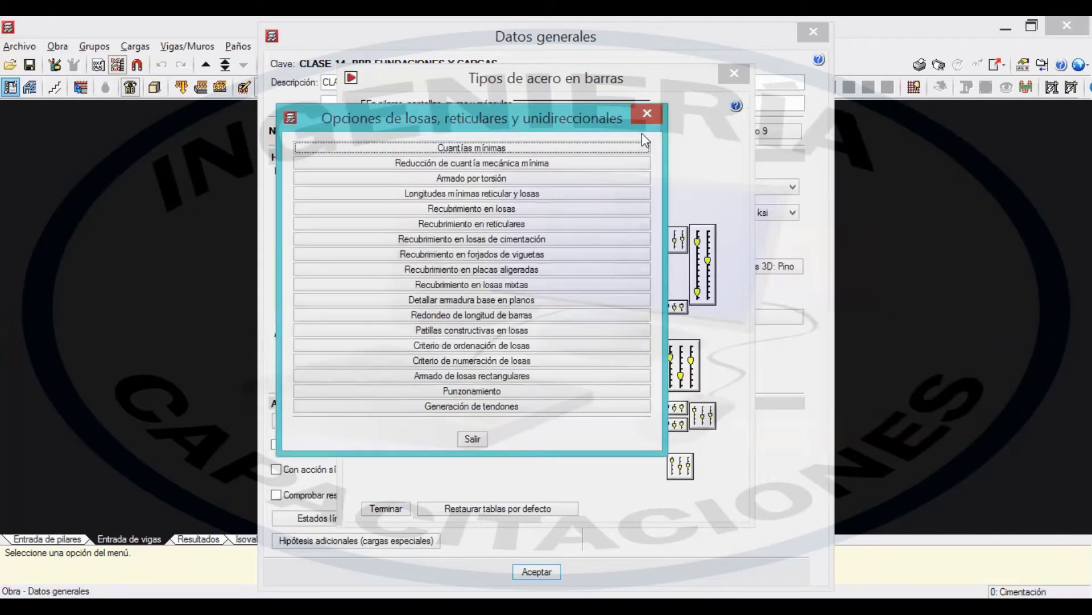
pyautogui.click(471, 437)
# Step: Accept 6.5 cm as both the top and bottom mechanical cover for foundation slabs and close the slab options
pyautogui.click(686, 359)
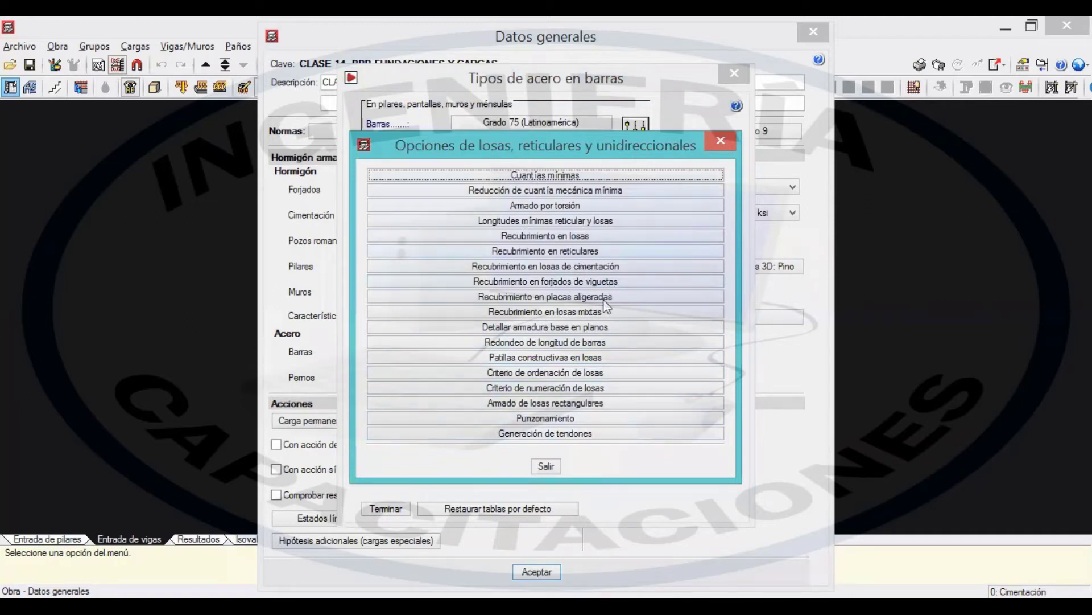
pyautogui.click(581, 266)
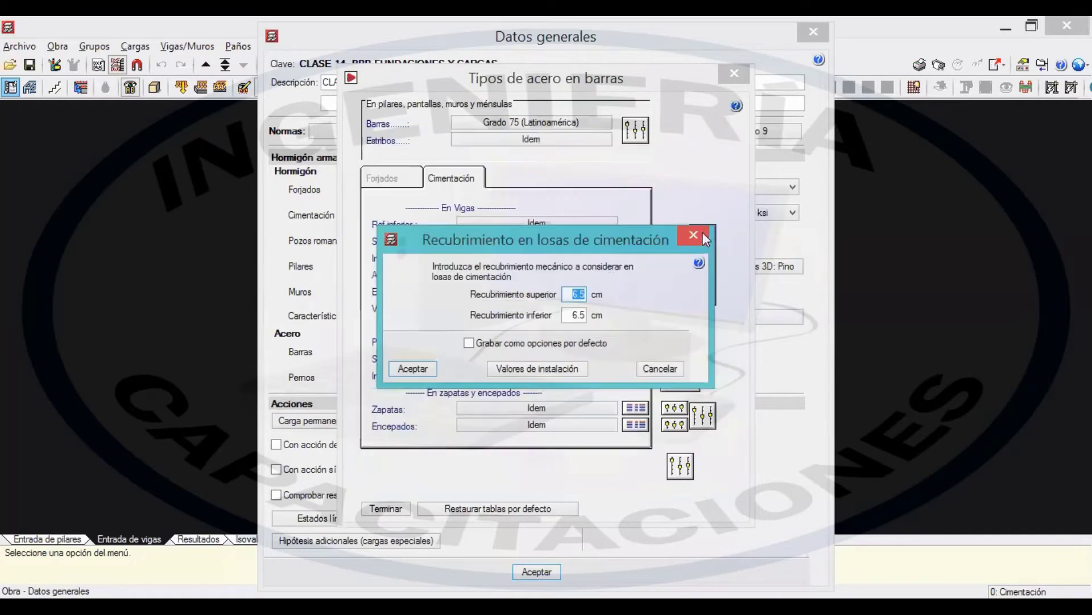
pyautogui.moveTo(574, 241); pyautogui.dragTo(497, 211)
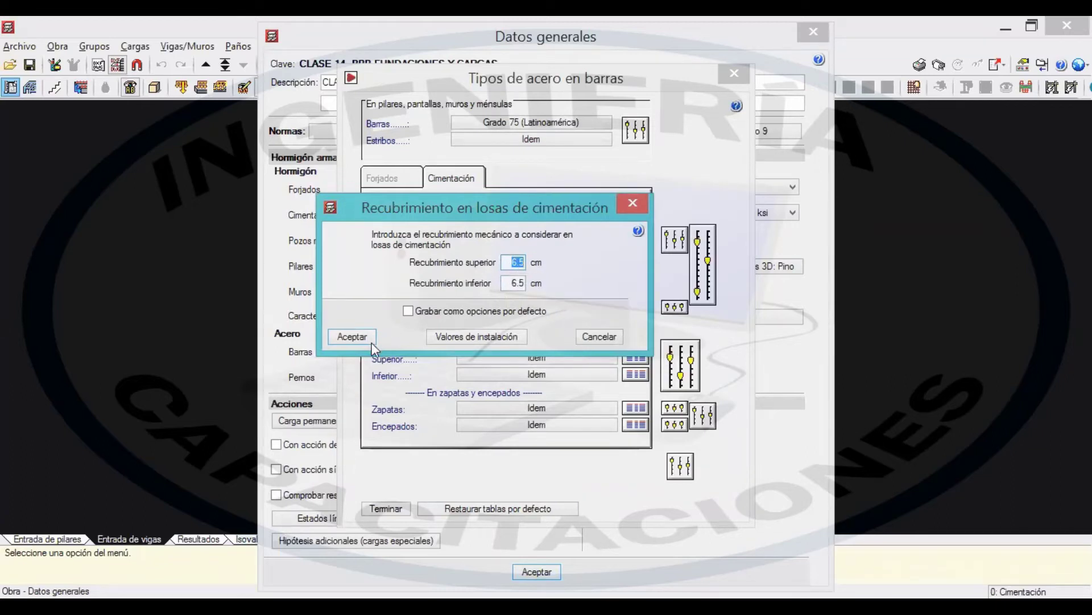
pyautogui.click(362, 329)
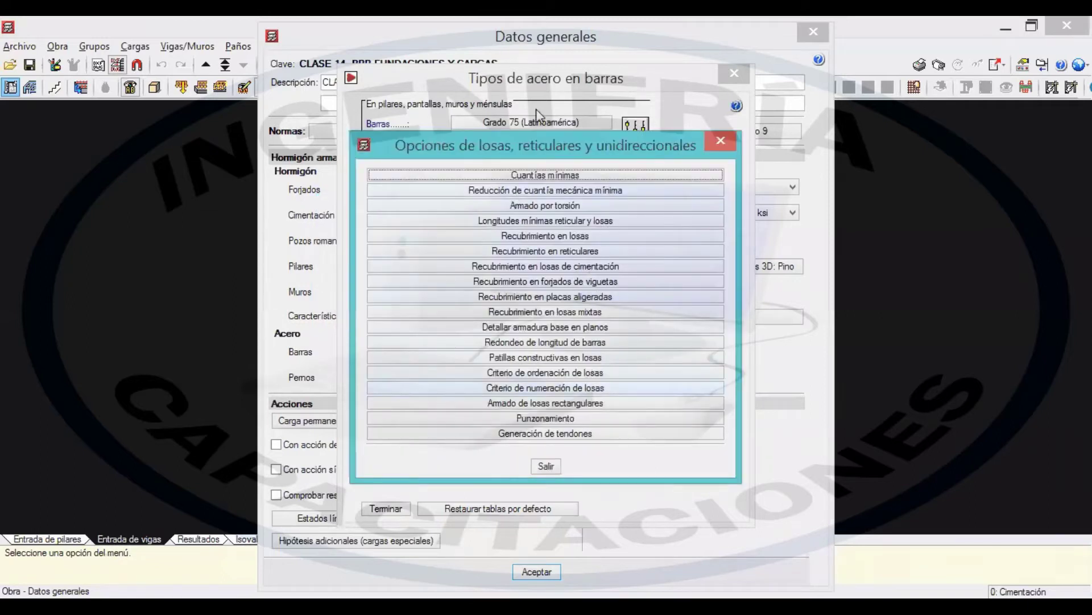
pyautogui.click(714, 144)
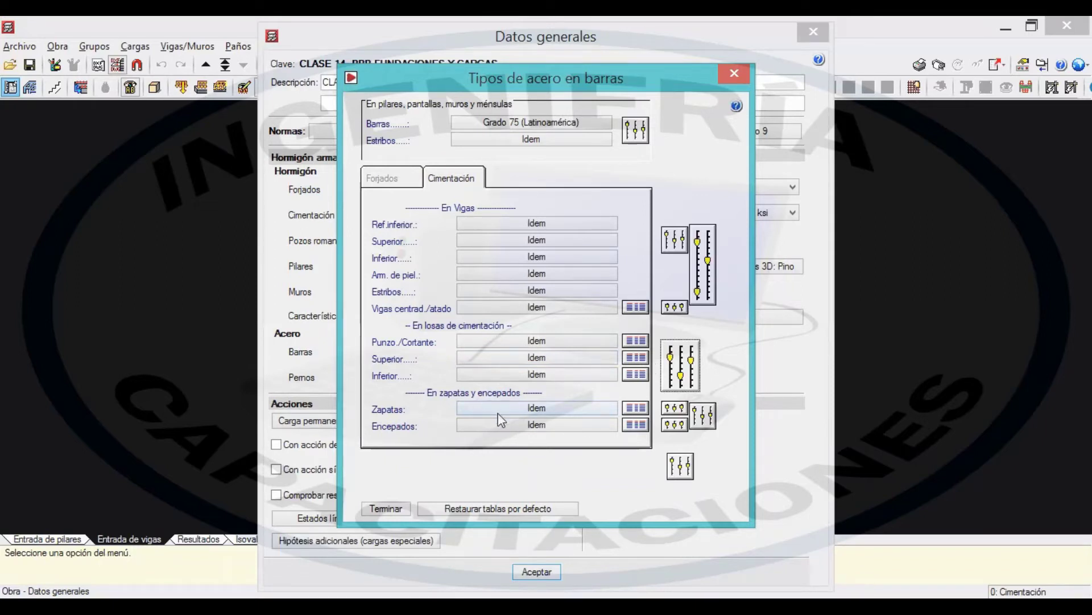
# Step: Switch the reinforcement table for isolated footings to a special table and open that table for editing
pyautogui.click(636, 408)
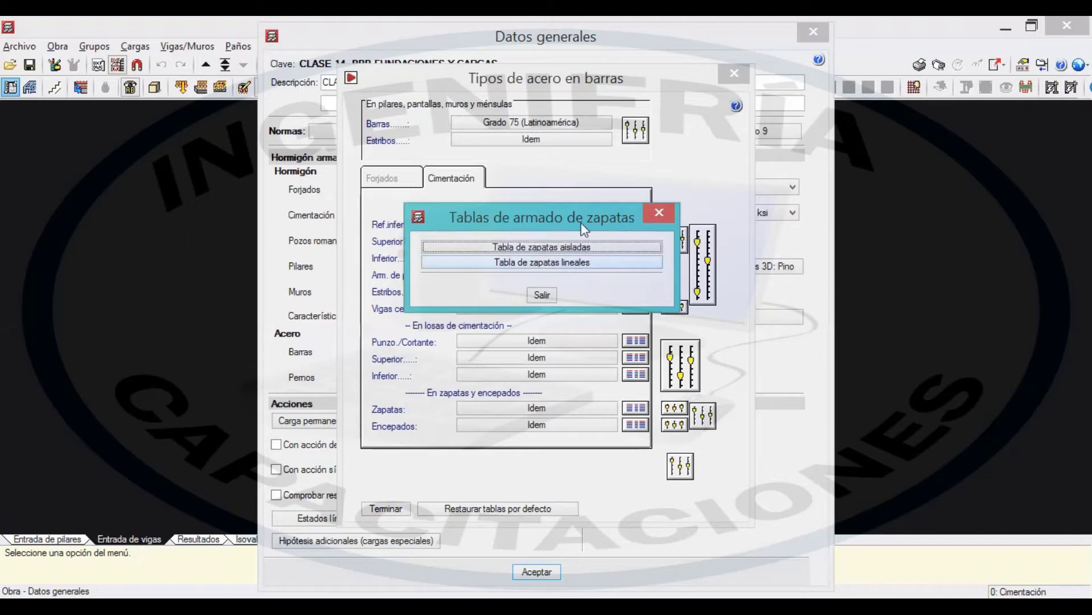
pyautogui.moveTo(581, 224); pyautogui.dragTo(561, 213)
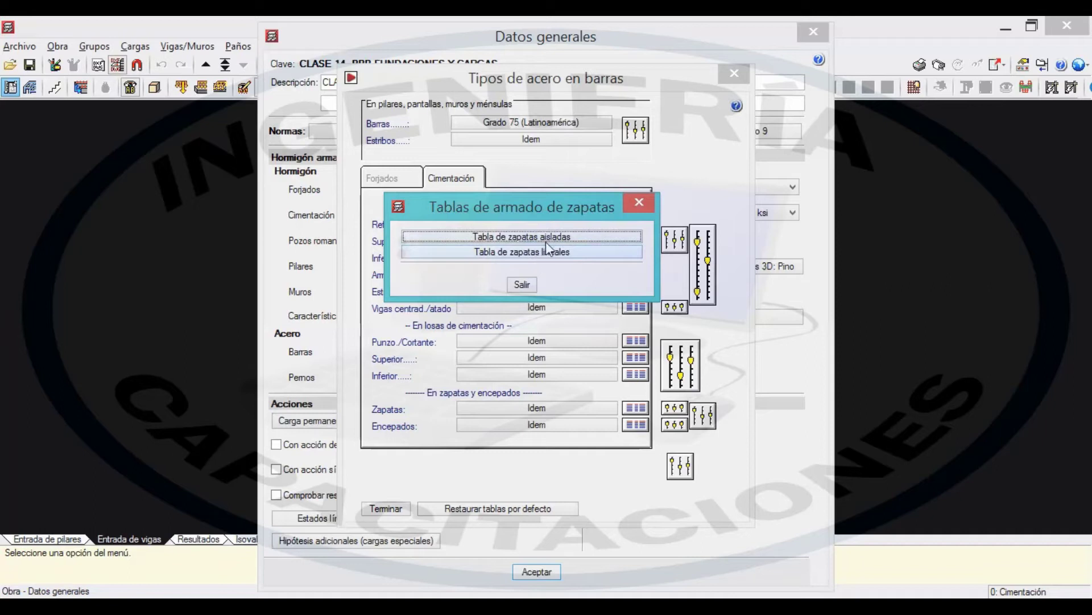
pyautogui.click(553, 237)
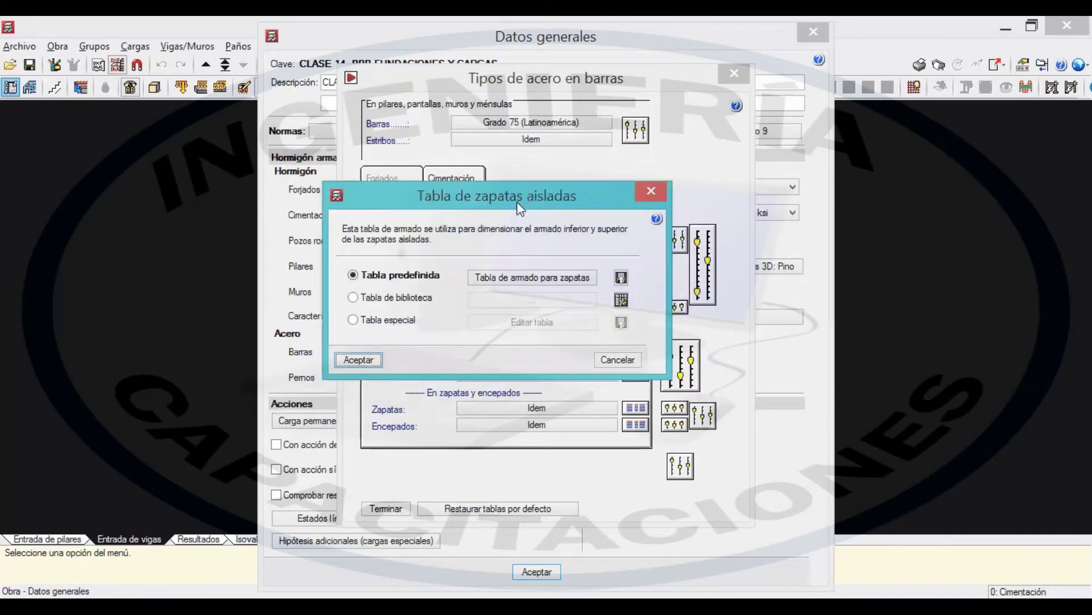
pyautogui.moveTo(521, 199); pyautogui.dragTo(530, 169)
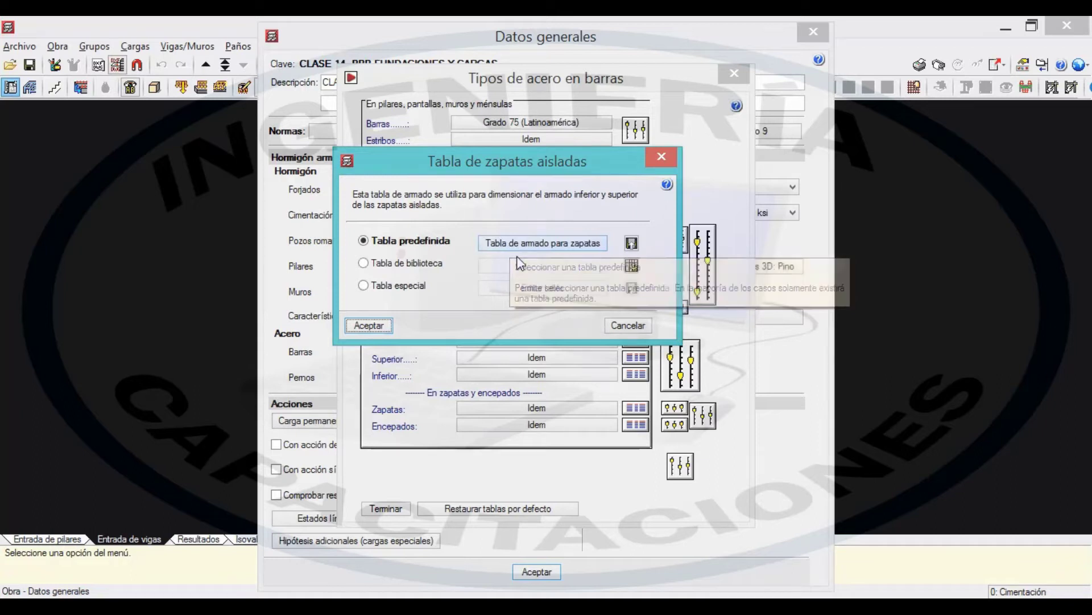
pyautogui.click(408, 265)
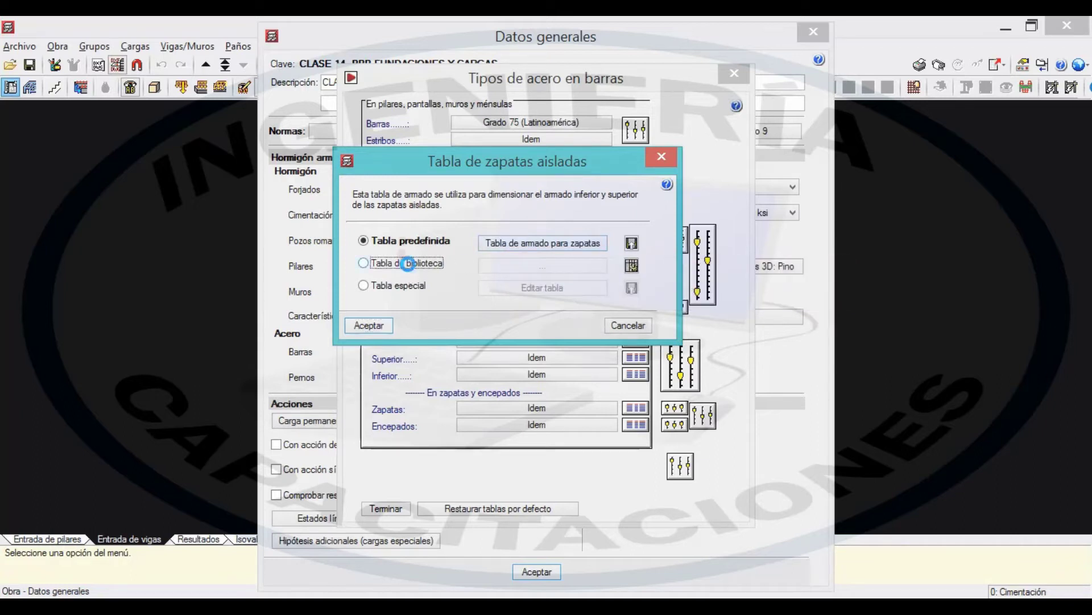
pyautogui.click(507, 288)
pyautogui.click(416, 291)
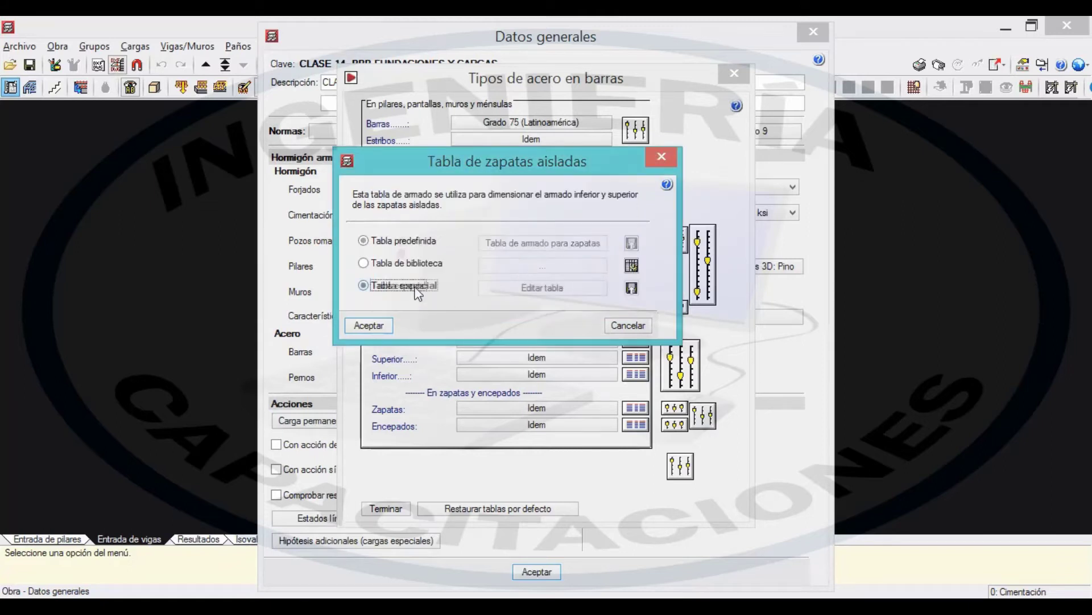
pyautogui.click(512, 288)
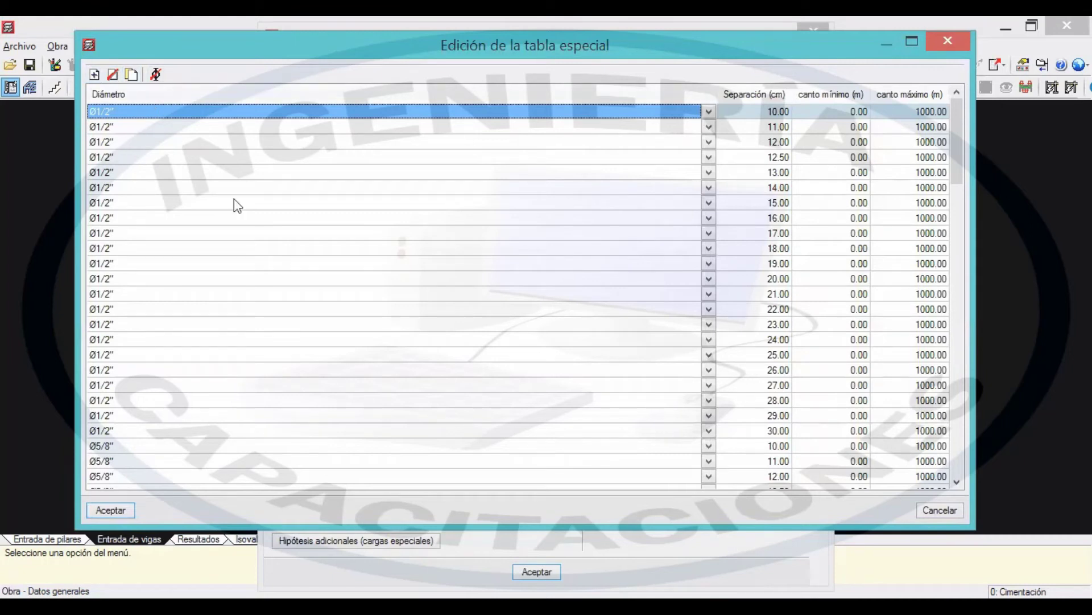
# Step: Examine the bar diameters, spacings and depth limits listed in the special table for isolated footings
pyautogui.scroll(-11, 344, 309)
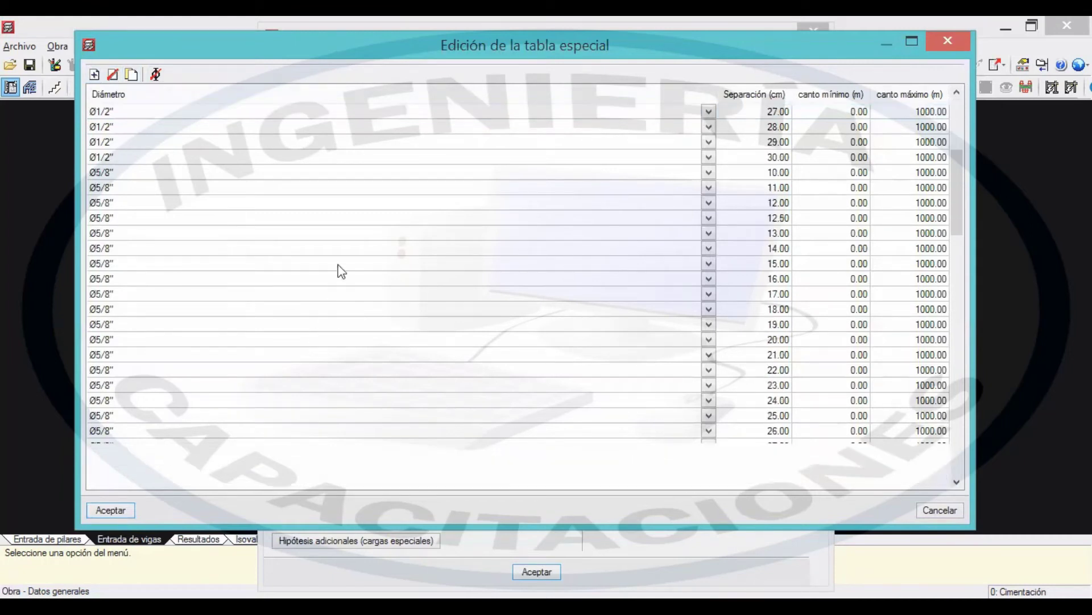
pyautogui.scroll(11, 348, 224)
pyautogui.scroll(-12, 351, 223)
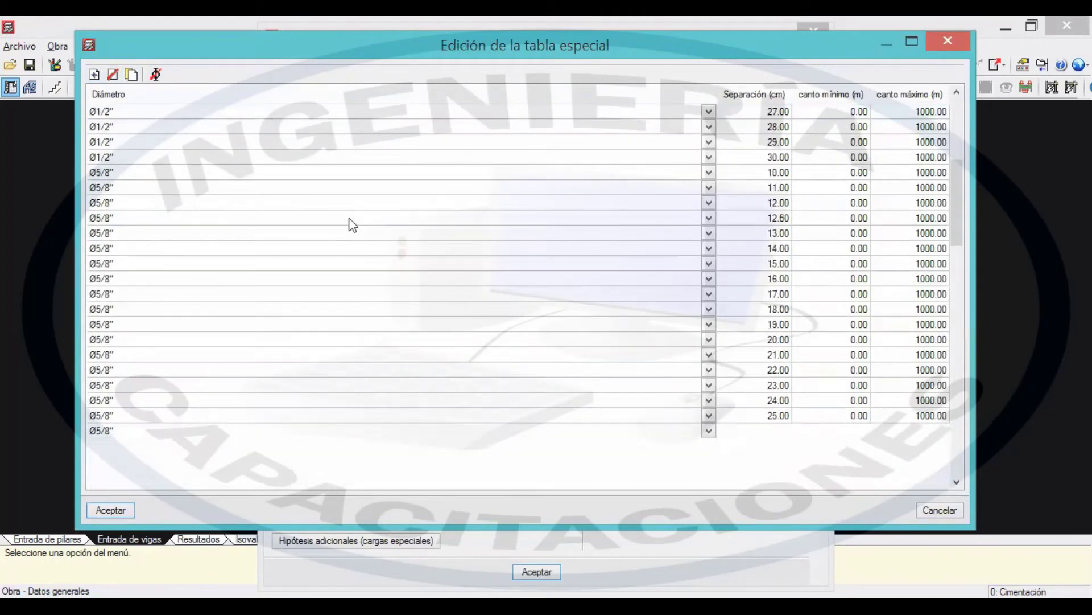
pyautogui.scroll(-16, 351, 223)
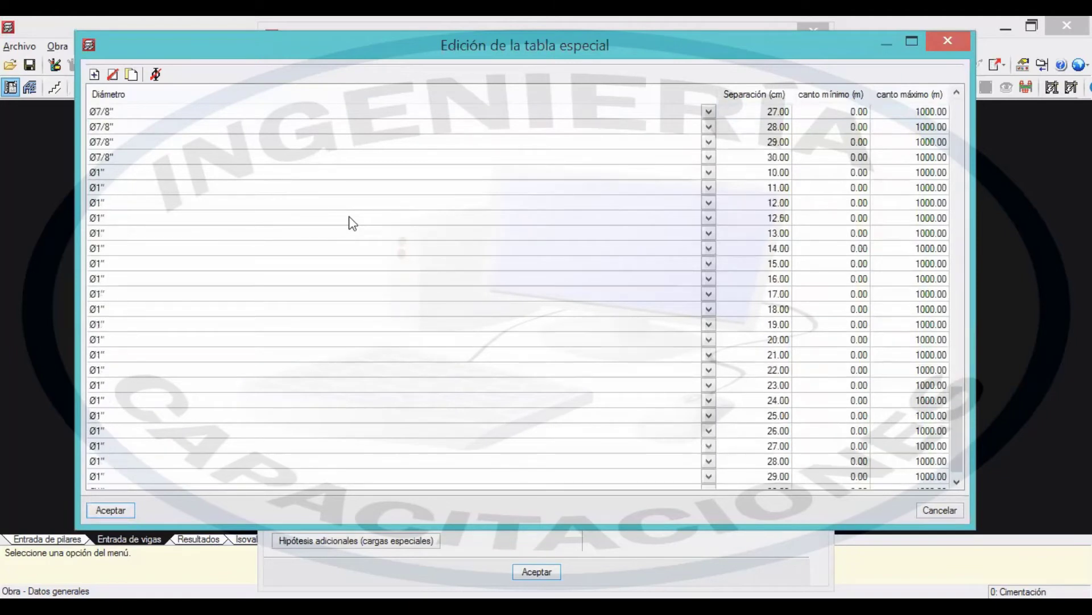
pyautogui.scroll(20, 351, 223)
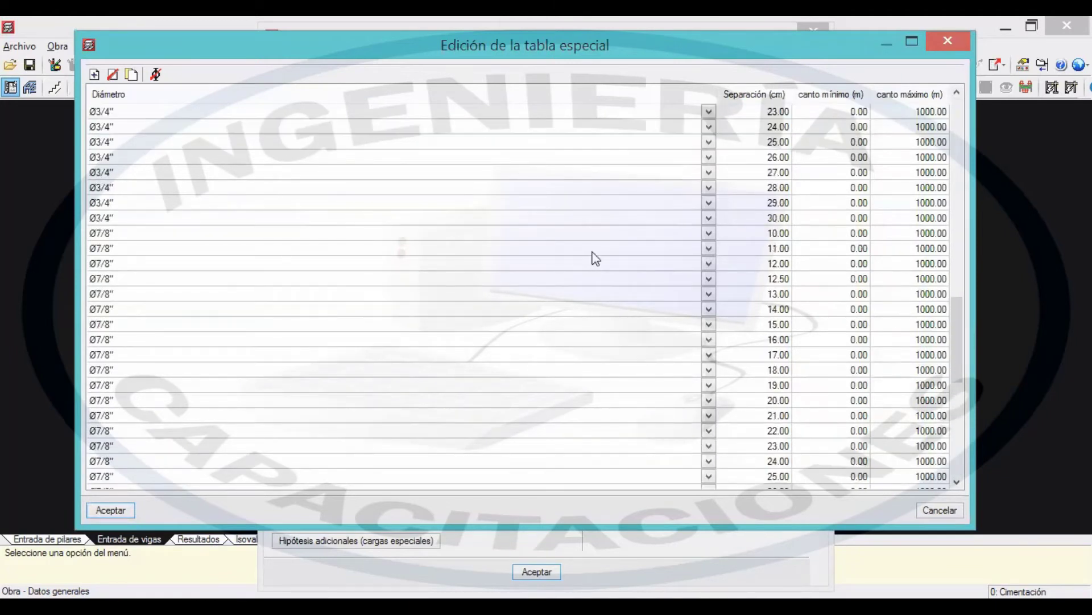
pyautogui.scroll(1, 520, 212)
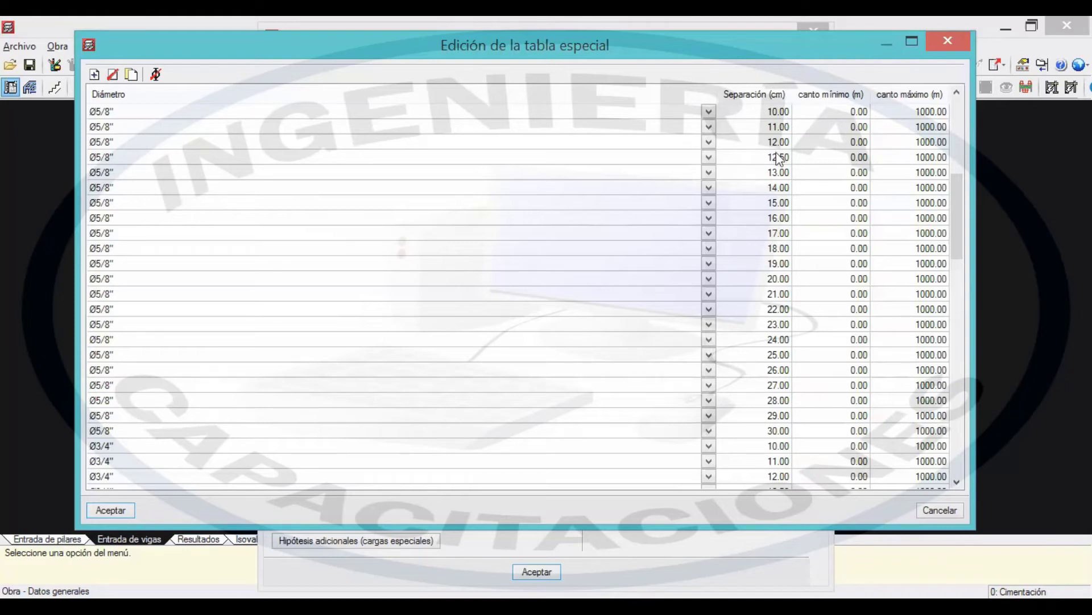
# Step: Delete all entries with inch diameters from Ø3/8" to Ø1 3/8" from the special table for isolated footings
pyautogui.scroll(-3, 800, 220)
pyautogui.scroll(-10, 799, 220)
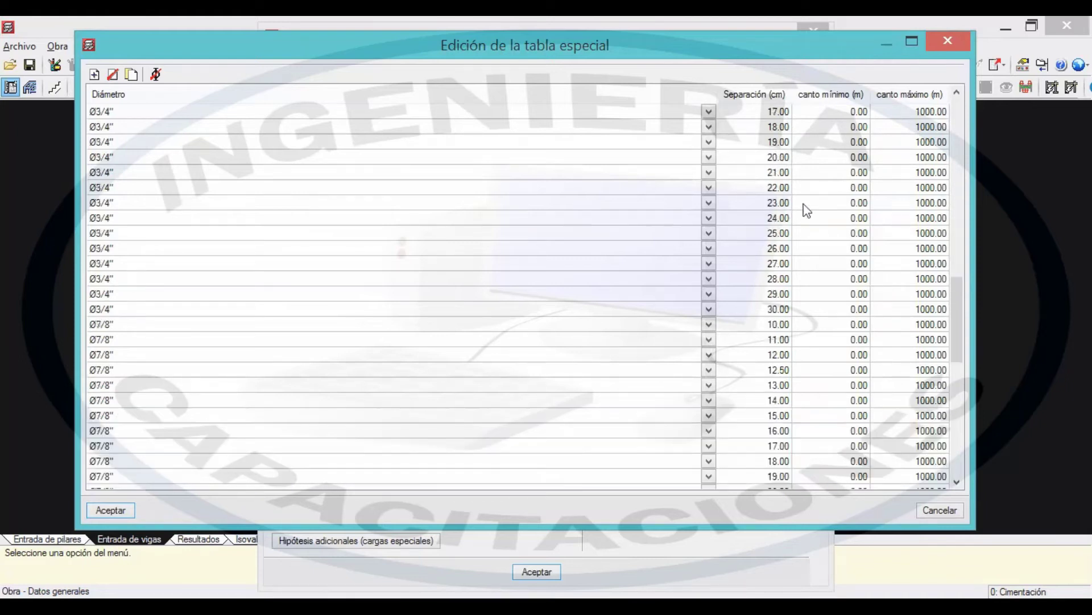
pyautogui.scroll(20, 801, 188)
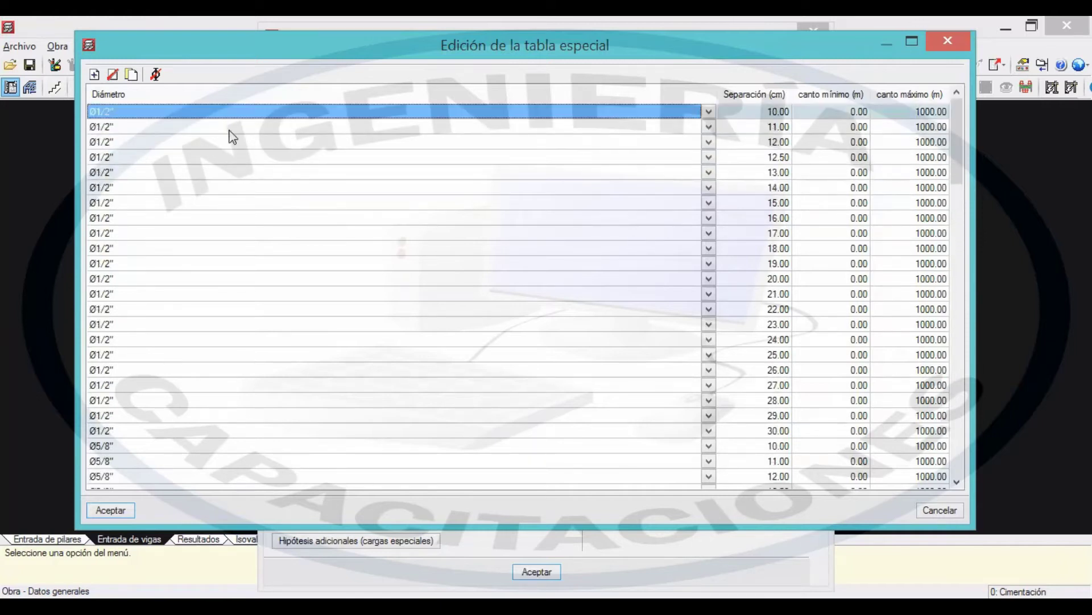
pyautogui.click(155, 74)
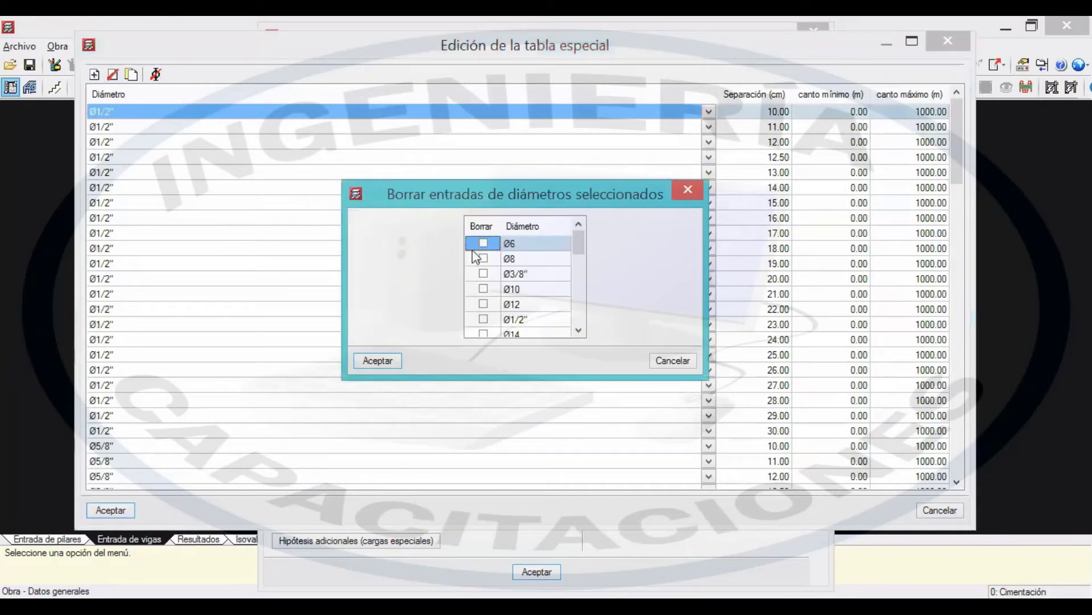
pyautogui.moveTo(578, 248)
pyautogui.mouseDown()
pyautogui.moveTo(580, 259)
pyautogui.moveTo(583, 240)
pyautogui.mouseUp()
pyautogui.click(483, 273)
pyautogui.click(483, 320)
pyautogui.scroll(-1, 579, 280)
pyautogui.scroll(-3, 579, 280)
pyautogui.scroll(1, 578, 268)
pyautogui.click(483, 273)
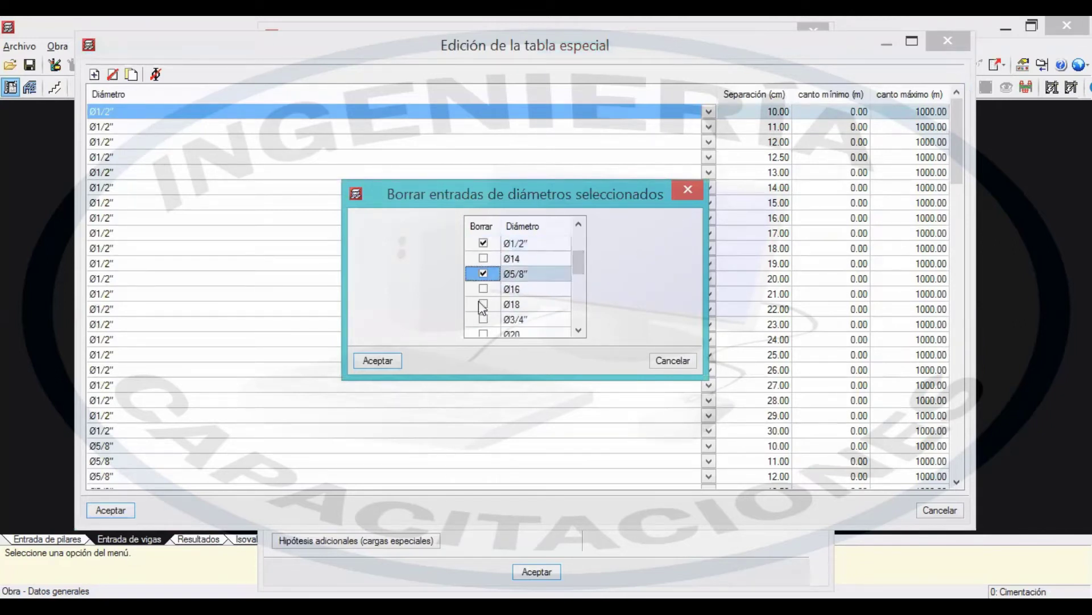
pyautogui.click(483, 319)
pyautogui.scroll(-2, 576, 284)
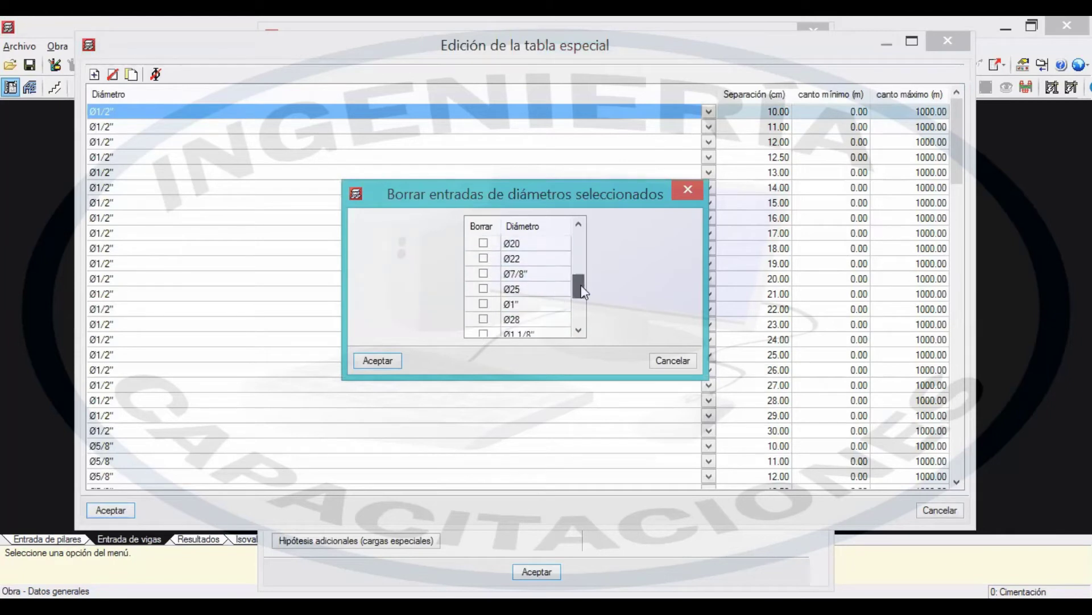
pyautogui.click(483, 273)
pyautogui.scroll(-1, 577, 289)
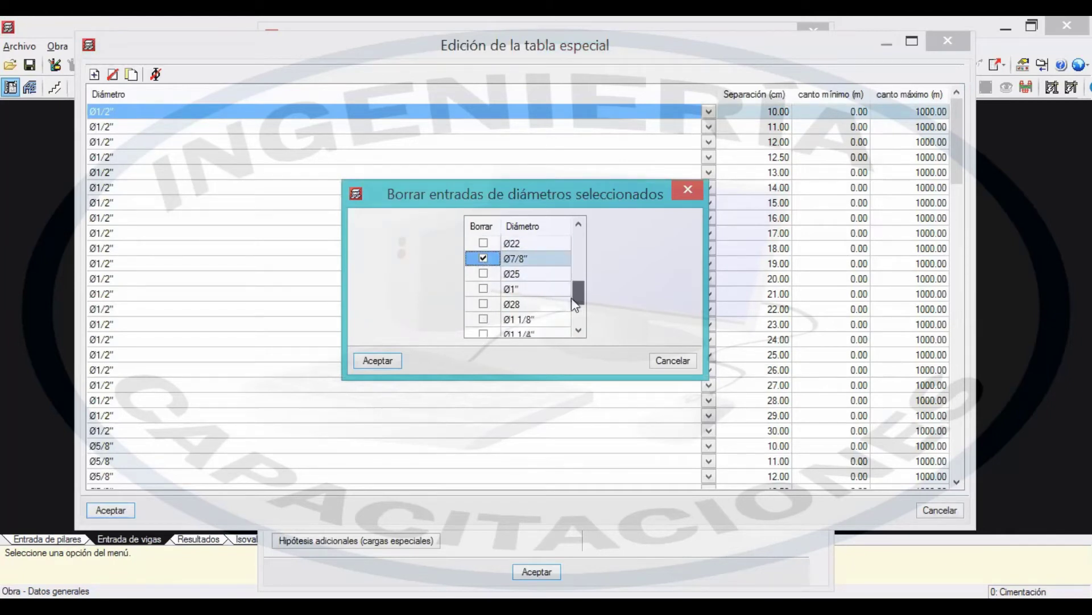
pyautogui.click(483, 289)
pyautogui.scroll(-2, 579, 302)
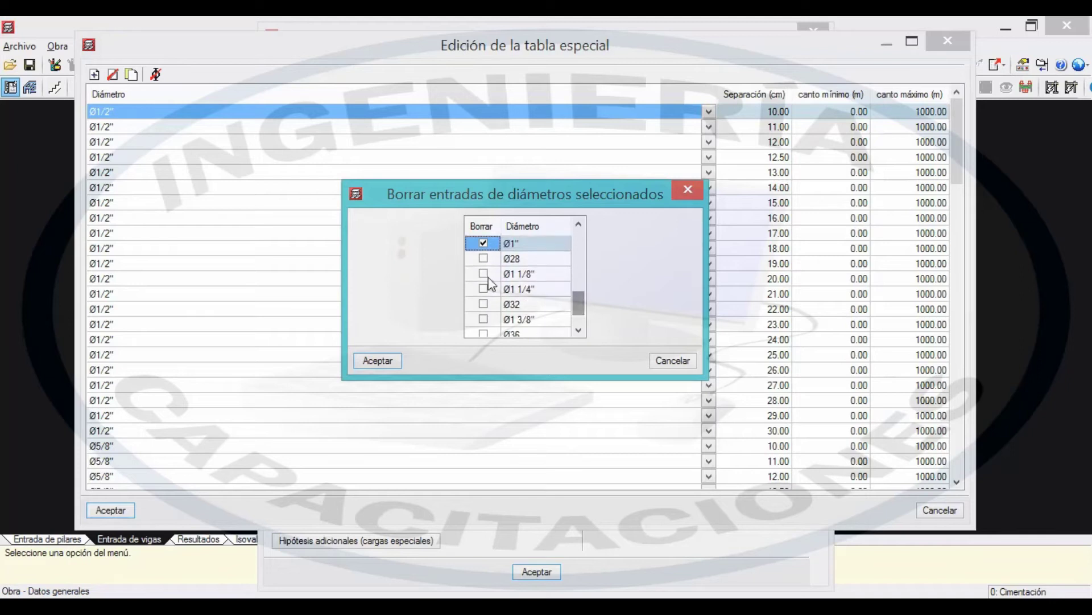
pyautogui.click(483, 274)
pyautogui.click(483, 289)
pyautogui.scroll(-2, 576, 307)
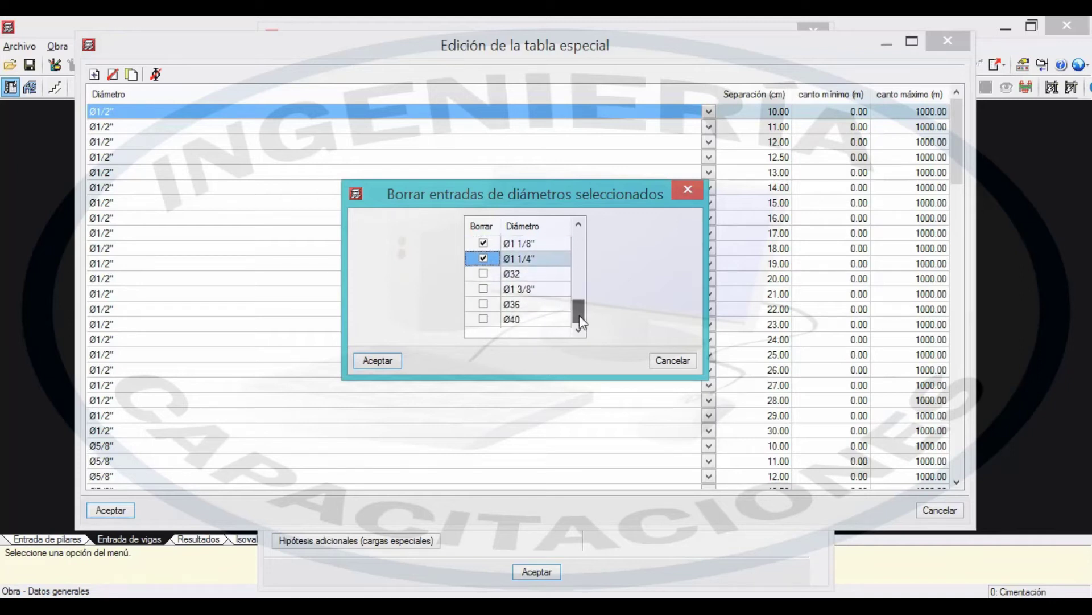
pyautogui.click(483, 288)
pyautogui.click(365, 362)
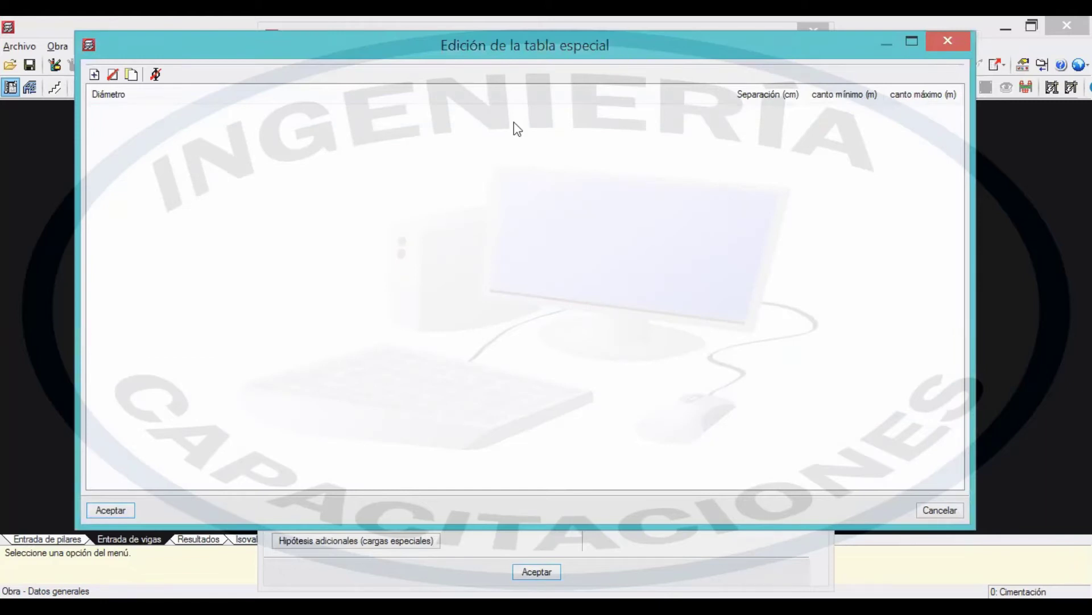
# Step: Add a Ø12 entry to the emptied special table and duplicate it four times
pyautogui.click(94, 75)
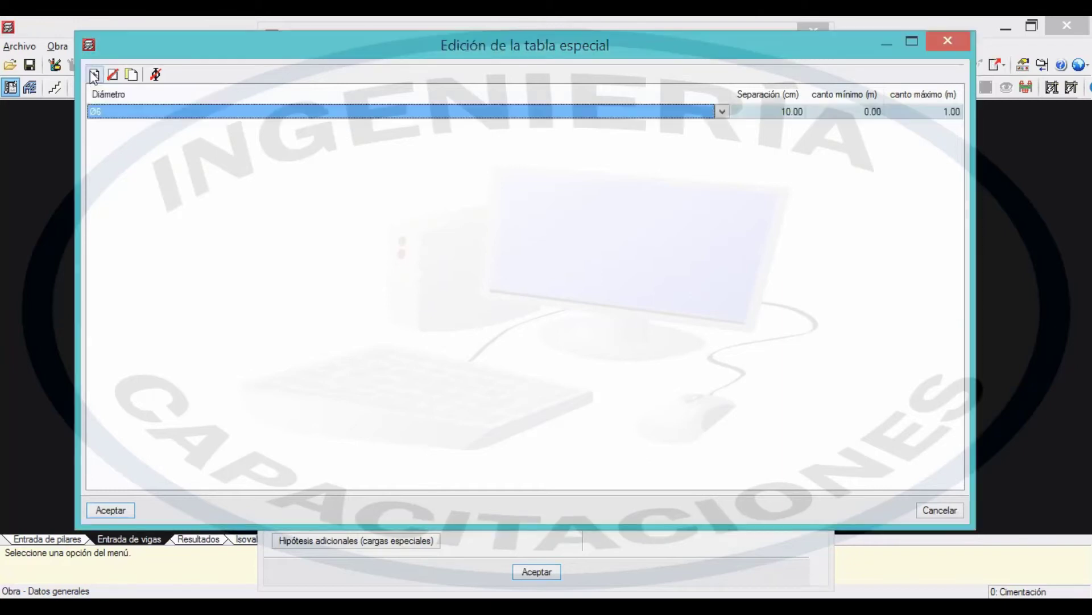
pyautogui.click(176, 112)
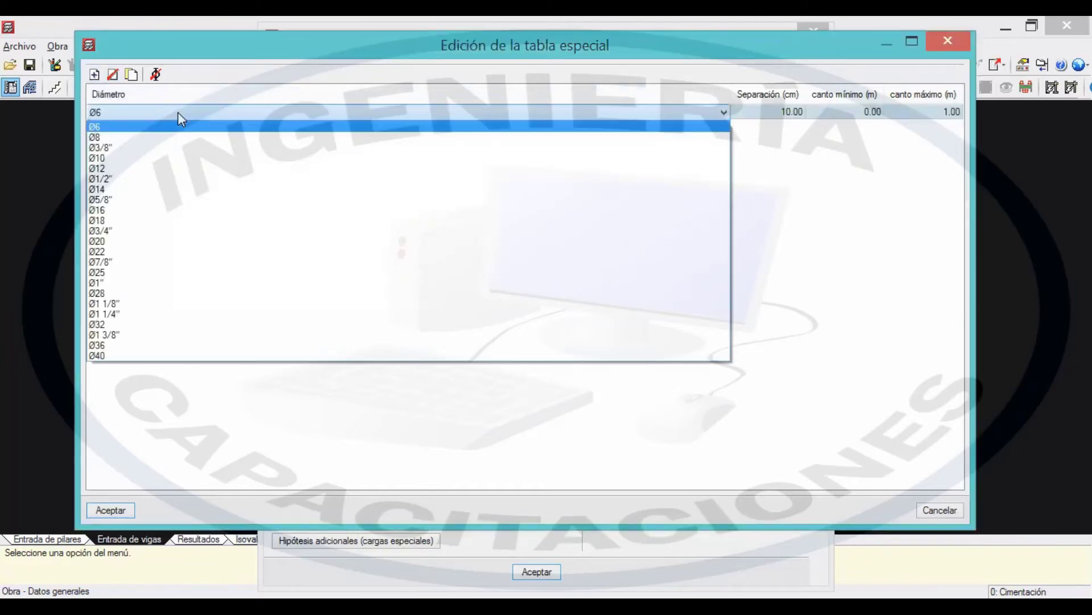
pyautogui.click(128, 168)
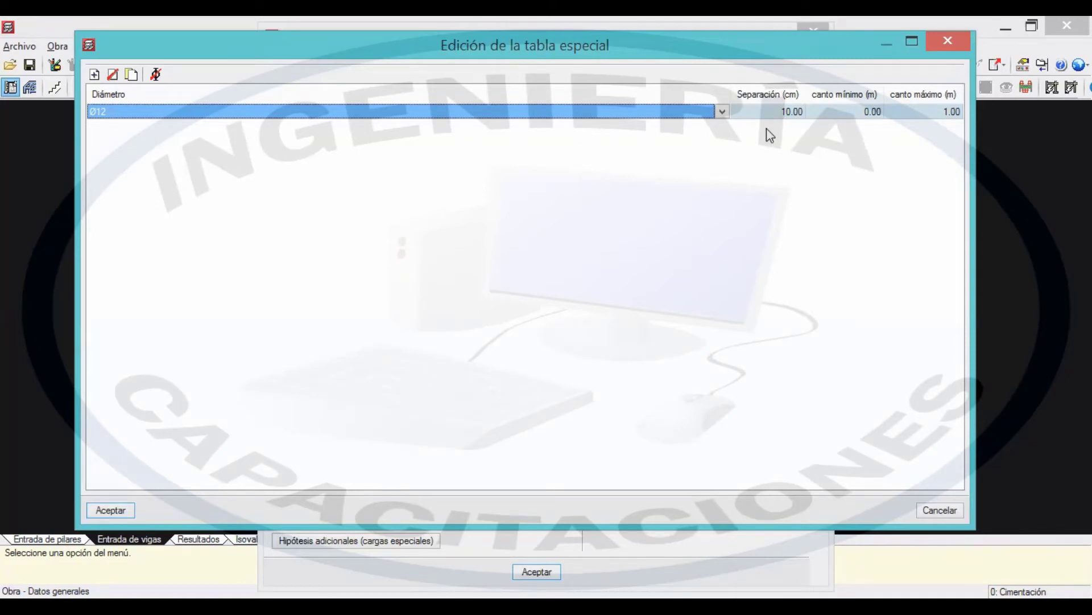
pyautogui.hotkey('ctrl', '2')
pyautogui.moveTo(808, 98)
pyautogui.mouseDown()
pyautogui.moveTo(942, 102)
pyautogui.moveTo(957, 81)
pyautogui.moveTo(876, 73)
pyautogui.moveTo(805, 95)
pyautogui.mouseUp()
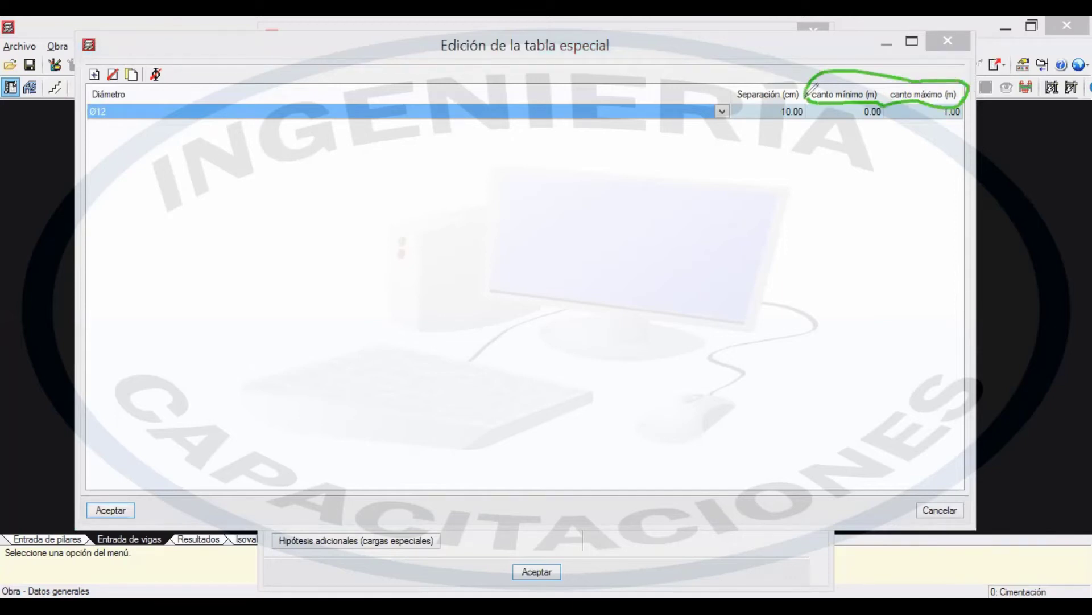
pyautogui.press('e')
pyautogui.press('Escape')
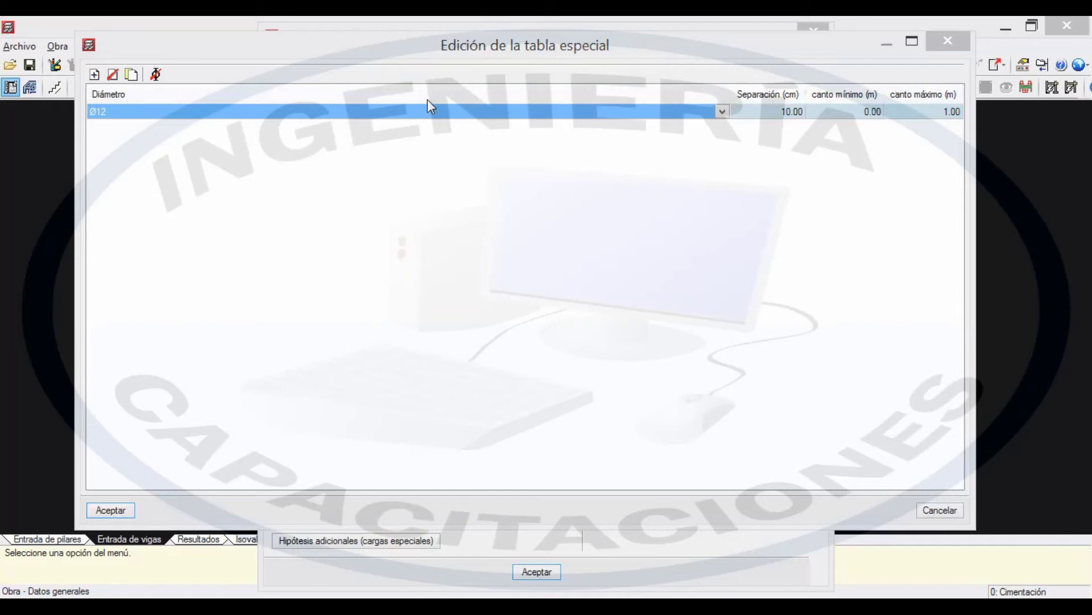
pyautogui.click(133, 77)
pyautogui.click(132, 77)
pyautogui.click(132, 77)
pyautogui.click(132, 77)
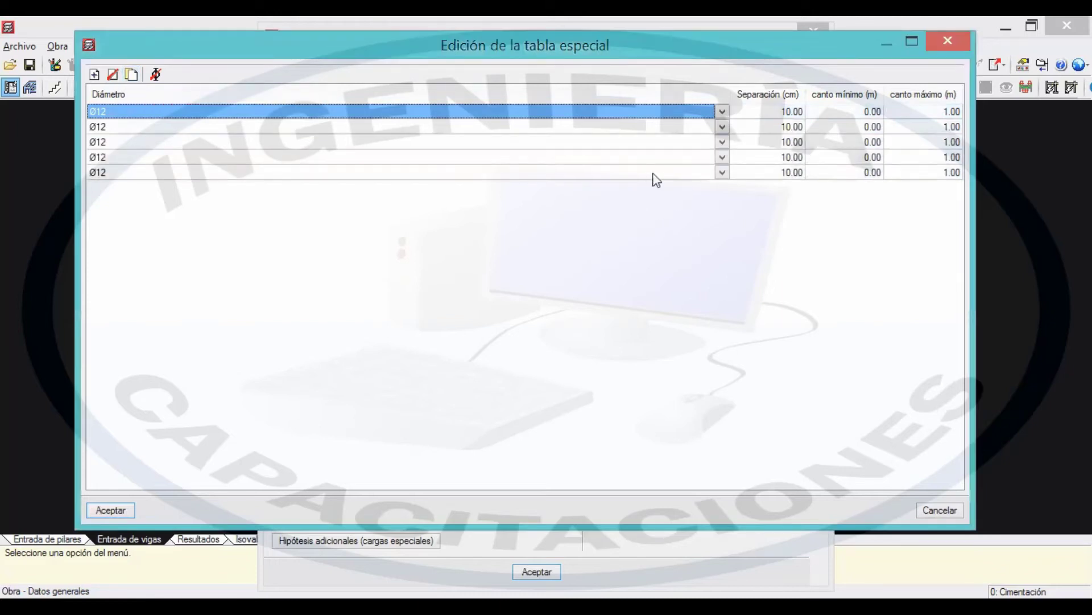
# Step: Set the spacings of the second to fifth Ø12 entries to 15, 20, 25 and 30 cm
pyautogui.click(794, 126)
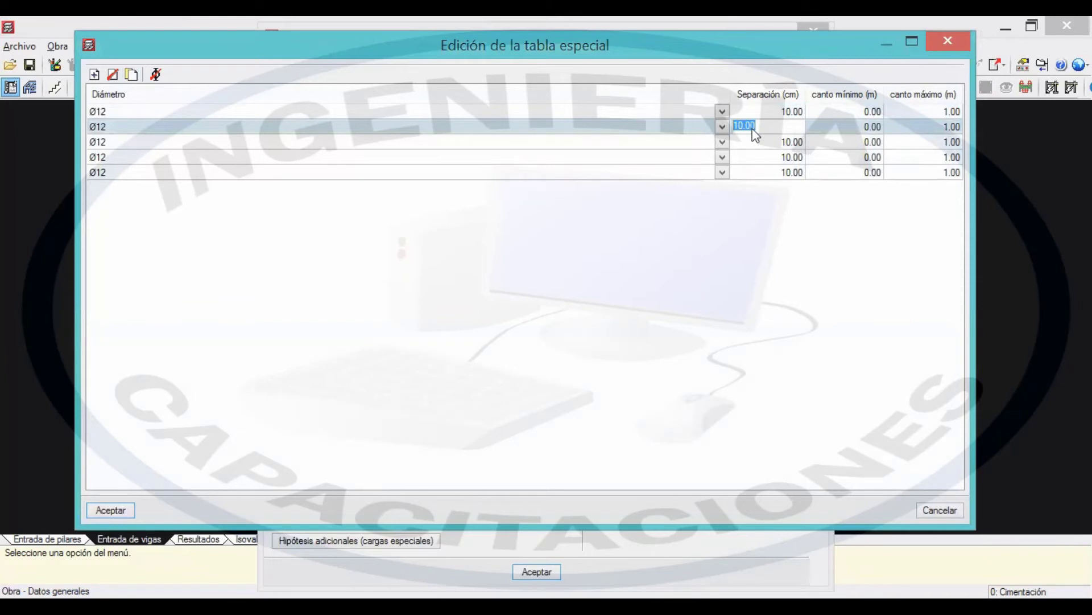
pyautogui.write('15')
pyautogui.click(762, 143)
pyautogui.write('20')
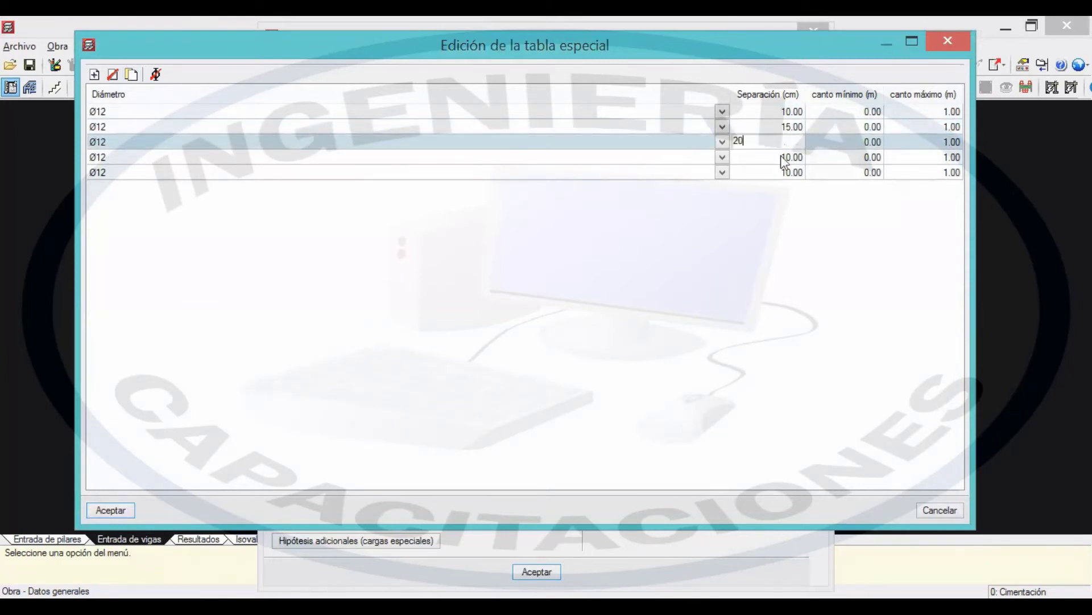
pyautogui.click(793, 160)
pyautogui.write('25')
pyautogui.click(778, 172)
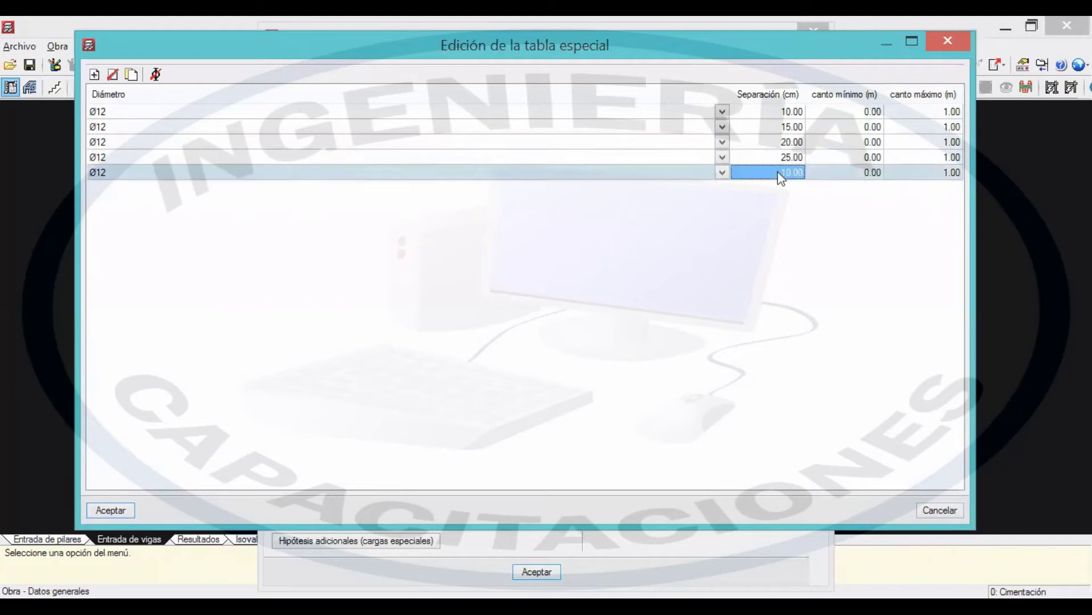
pyautogui.write('30')
pyautogui.click(796, 160)
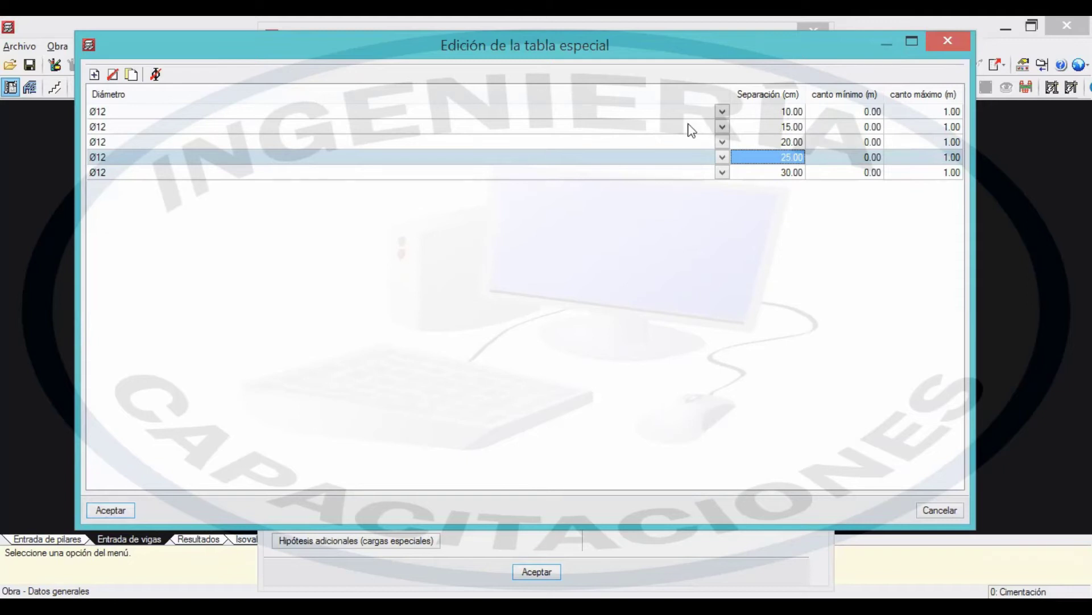
# Step: Duplicate the 30 cm Ø12 entry and change the copy to diameter Ø16 with 10 cm spacing
pyautogui.click(124, 171)
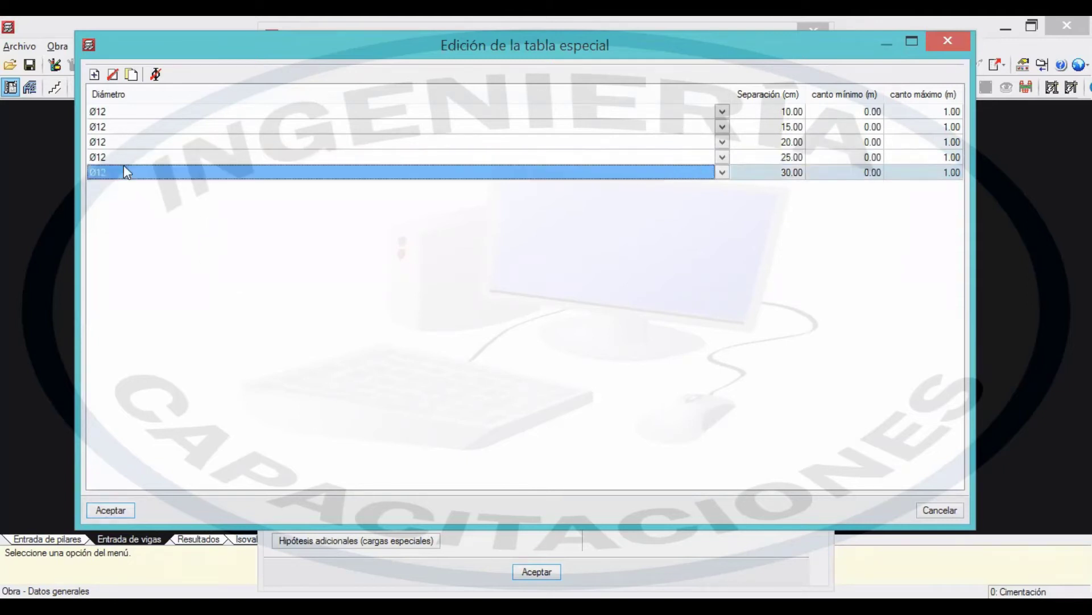
pyautogui.click(131, 74)
pyautogui.click(119, 188)
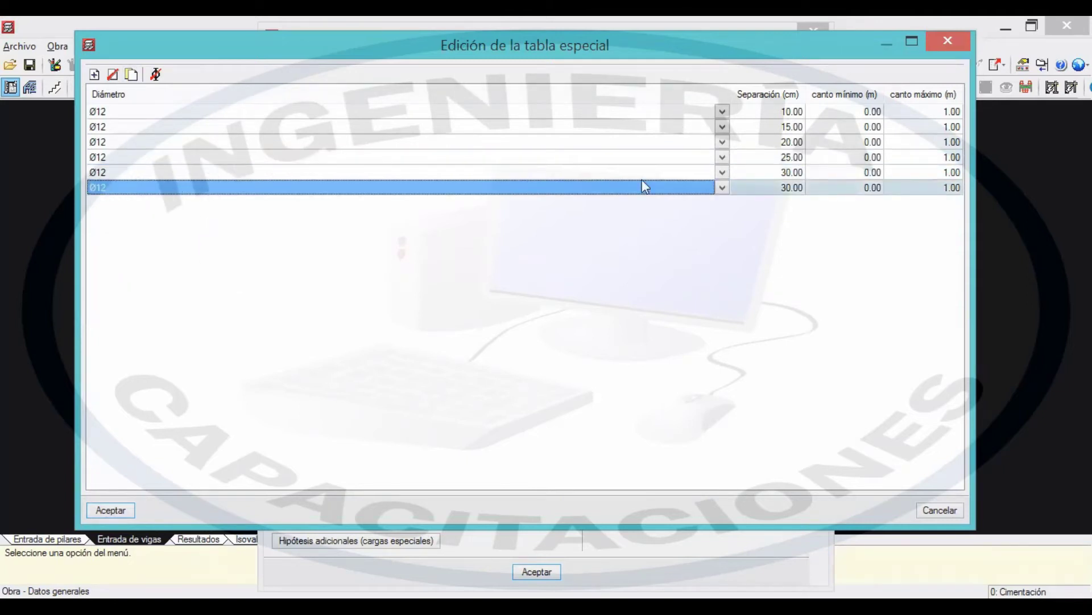
pyautogui.click(722, 188)
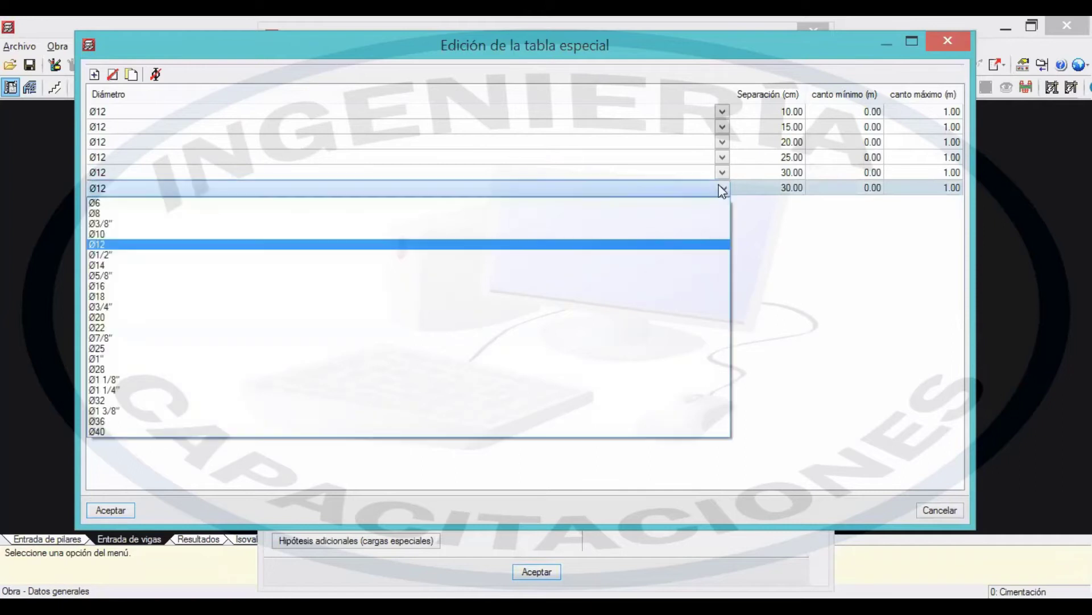
pyautogui.click(163, 290)
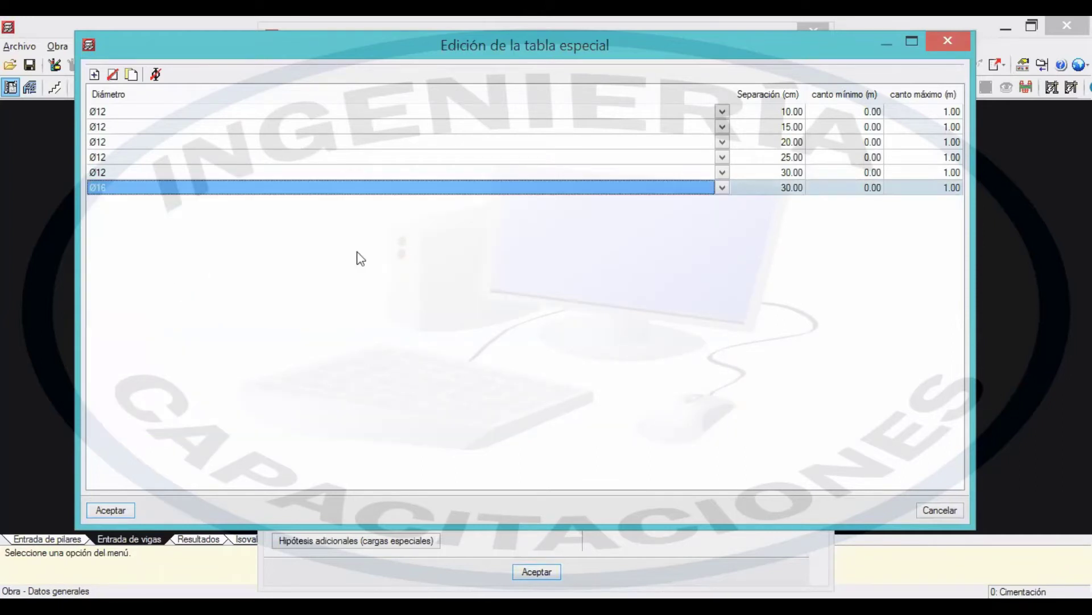
pyautogui.click(797, 189)
pyautogui.click(796, 191)
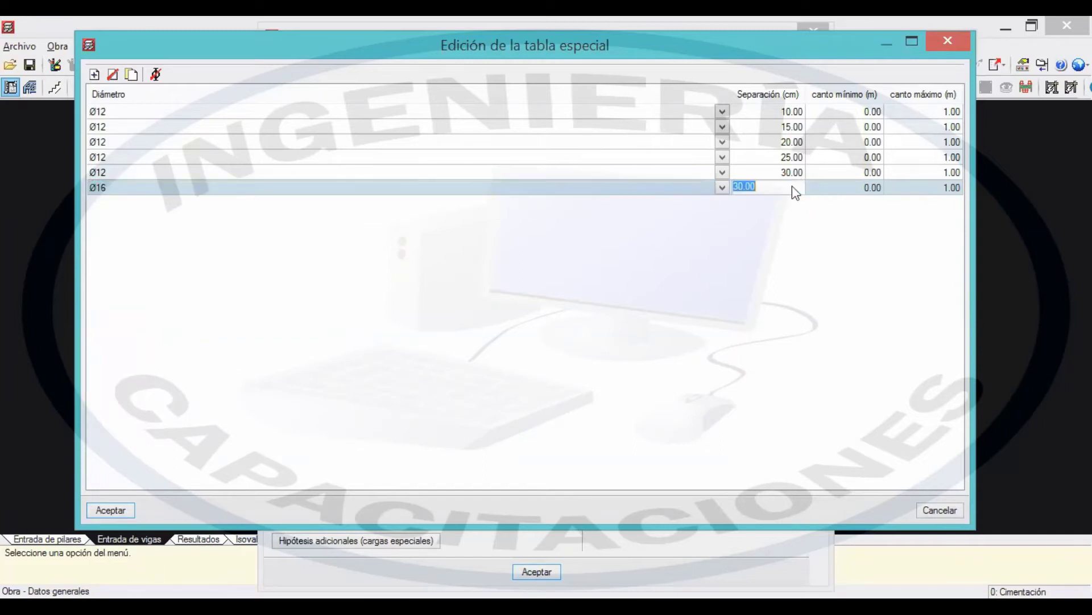
pyautogui.write('10')
pyautogui.click(722, 172)
pyautogui.click(723, 172)
pyautogui.click(783, 205)
pyautogui.click(783, 189)
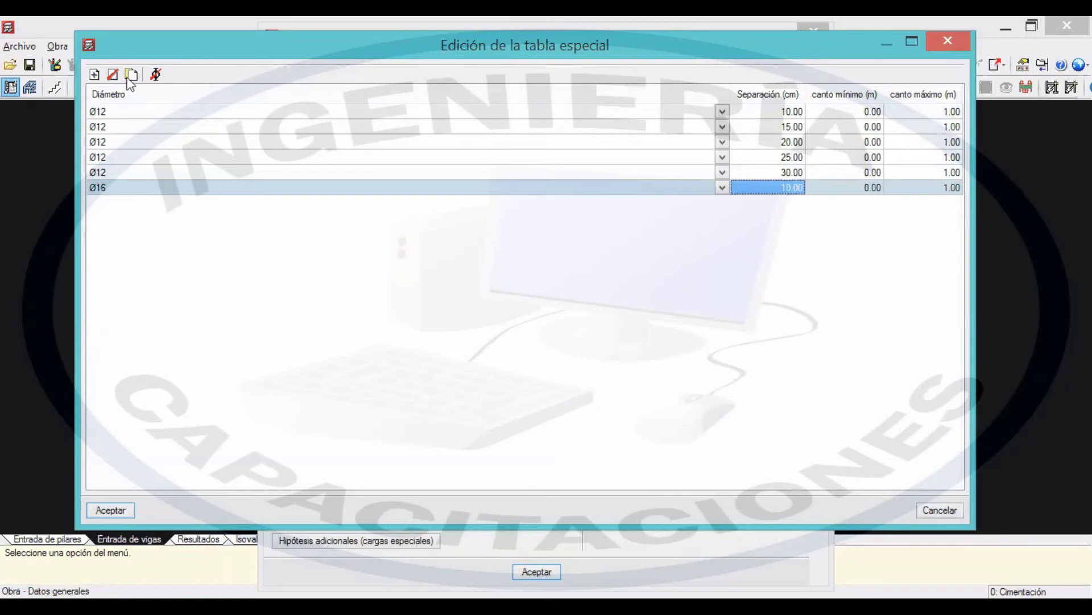
# Step: Duplicate the Ø16 entry four times and set the copies' spacings to 15, 20, 25 and 30 cm
pyautogui.doubleClick(131, 75)
pyautogui.doubleClick(132, 75)
pyautogui.click(784, 204)
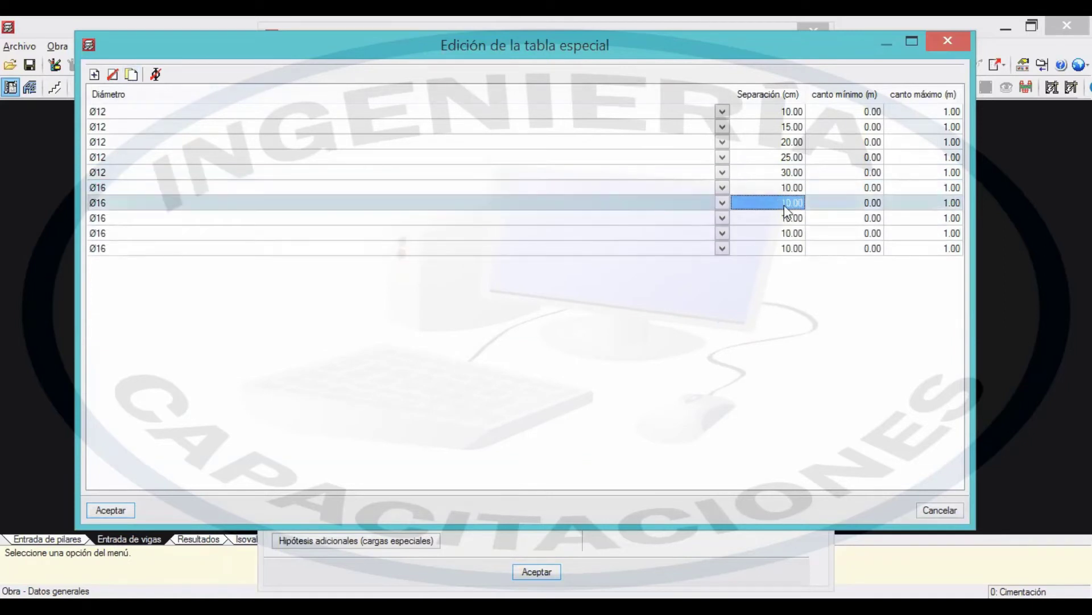
pyautogui.write('15')
pyautogui.click(774, 220)
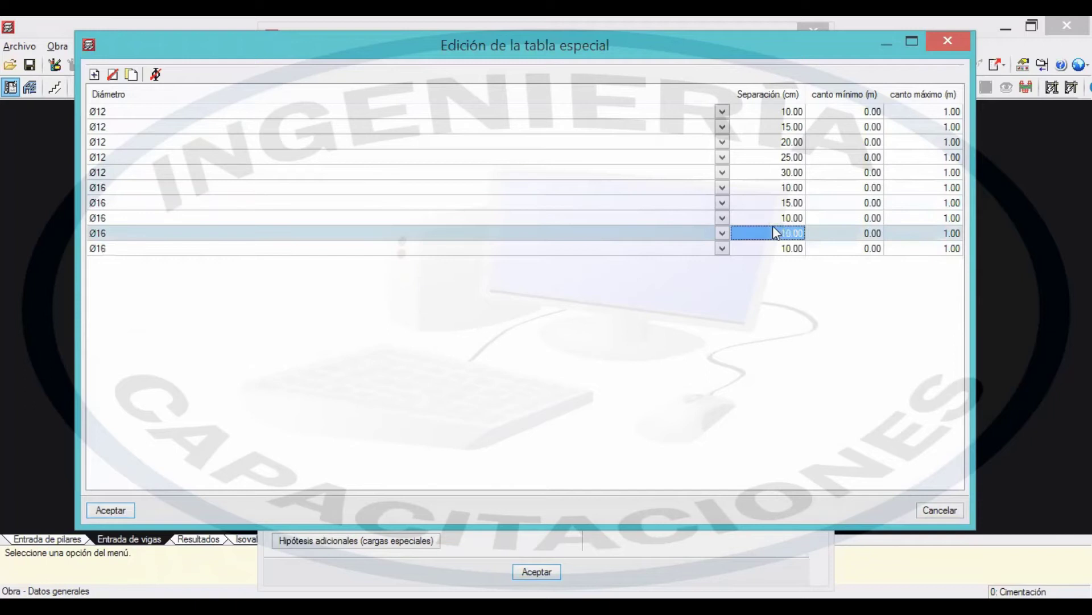
pyautogui.write('20')
pyautogui.click(775, 233)
pyautogui.write('25')
pyautogui.click(783, 248)
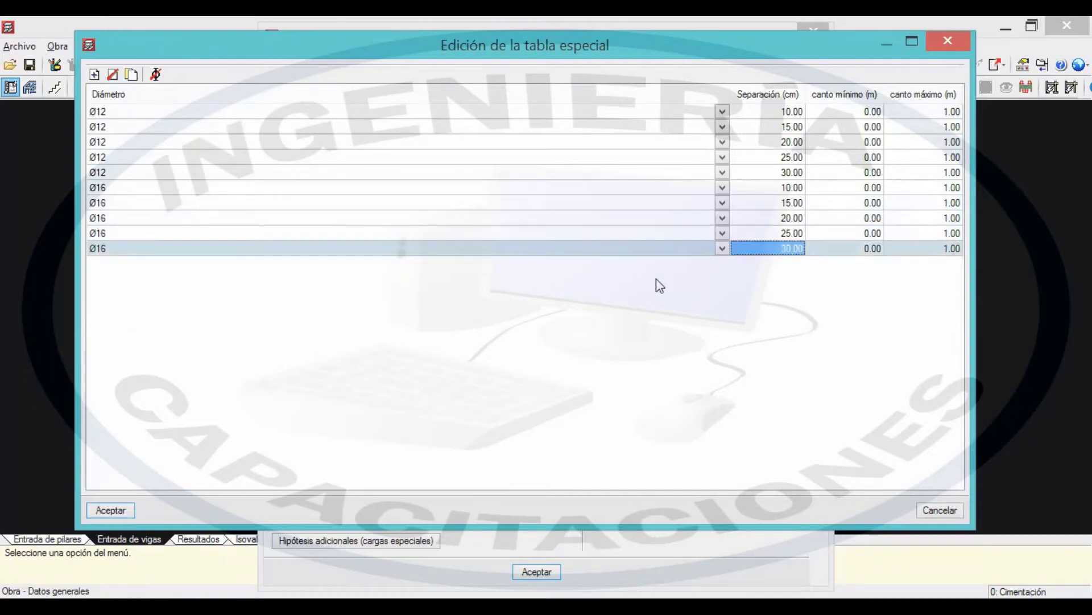
# Step: Copy the 30 cm Ø16 entry to make two Ø20 entries with spacings of 10 and 15 cm
pyautogui.click(131, 75)
pyautogui.click(356, 264)
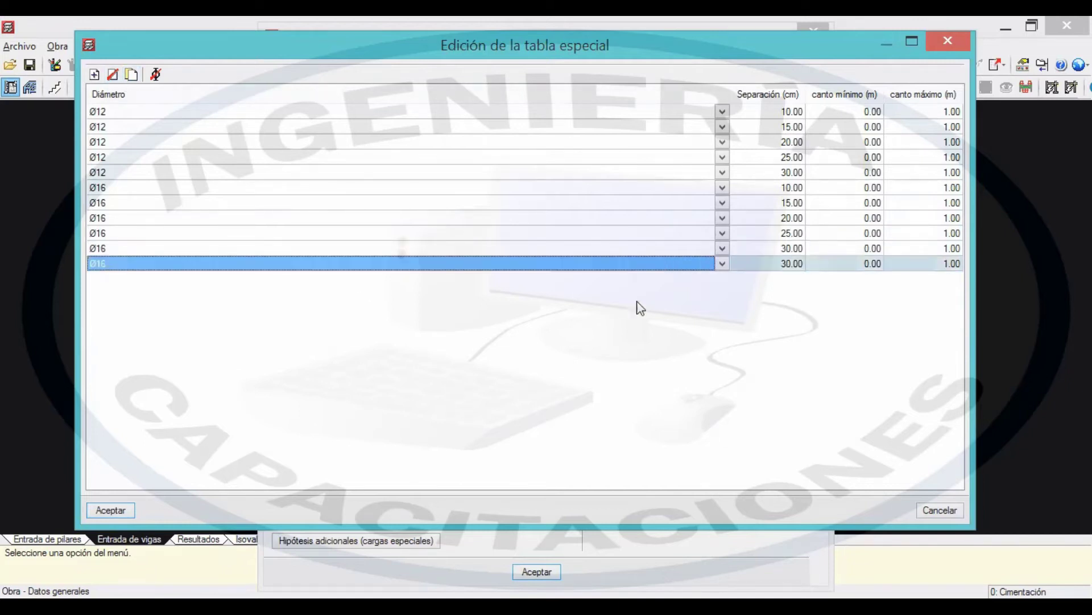
pyautogui.click(723, 264)
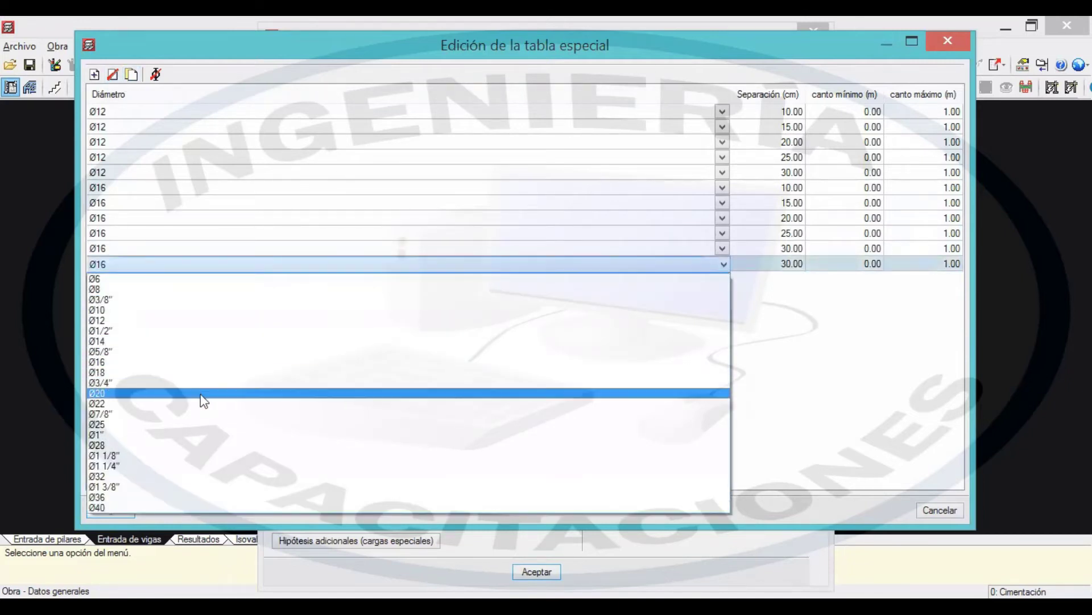
pyautogui.click(207, 393)
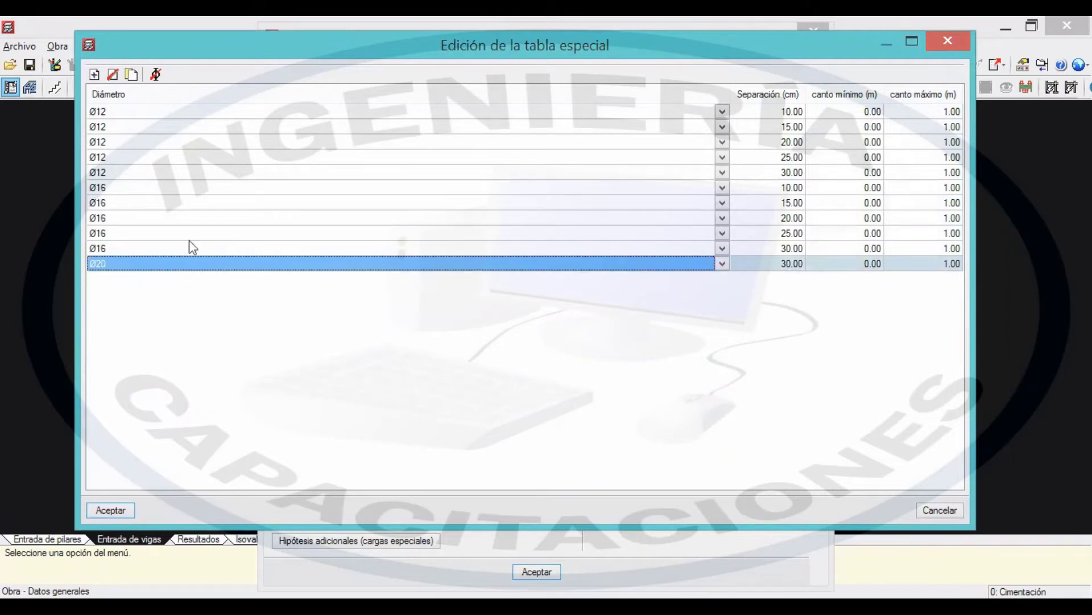
pyautogui.click(131, 74)
pyautogui.click(789, 266)
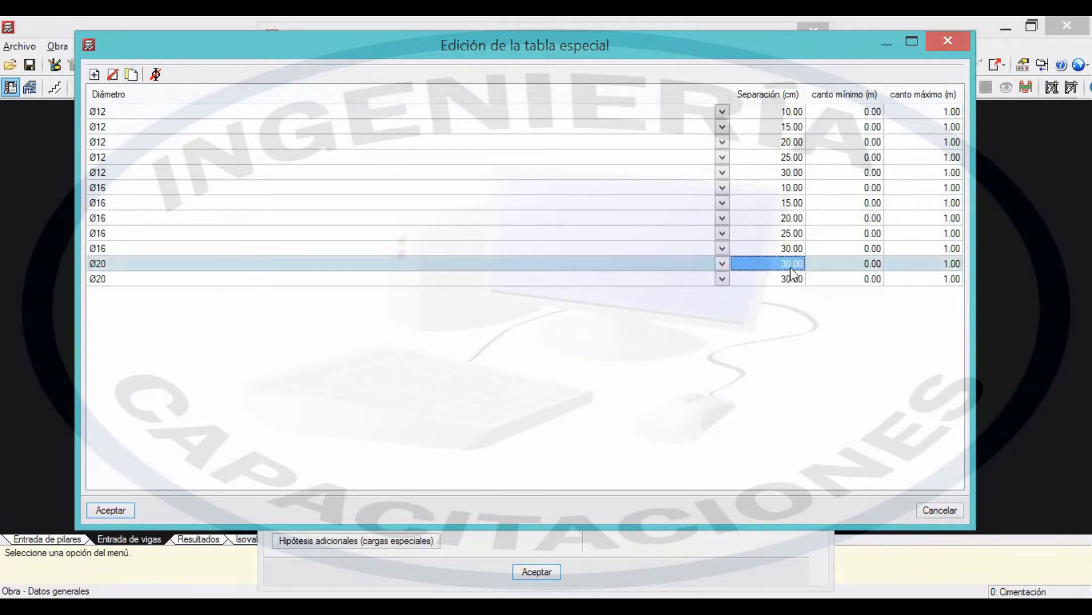
pyautogui.write('10')
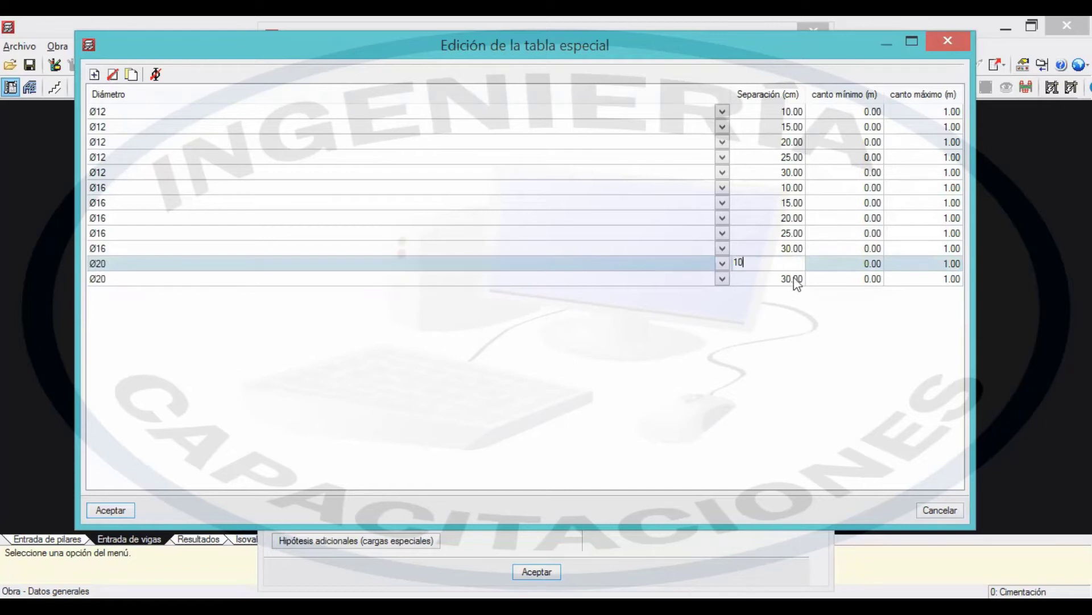
pyautogui.click(795, 279)
pyautogui.write('15')
pyautogui.press('Return')
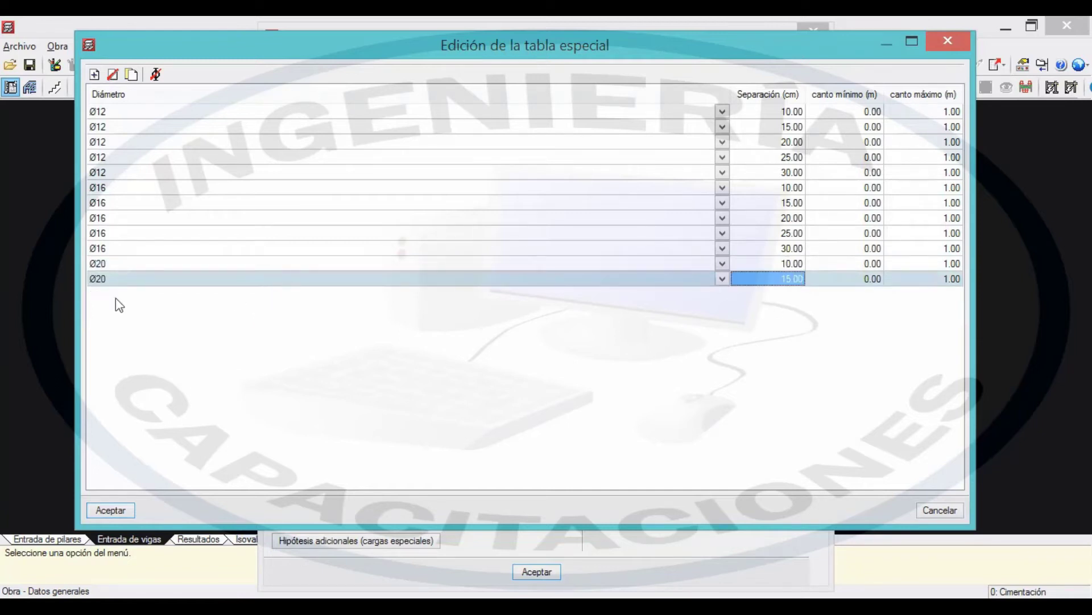
# Step: Duplicate the 15 cm Ø20 entry three times and set the copies' spacings to 20, 25 and 30 cm
pyautogui.click(132, 74)
pyautogui.click(132, 75)
pyautogui.click(132, 75)
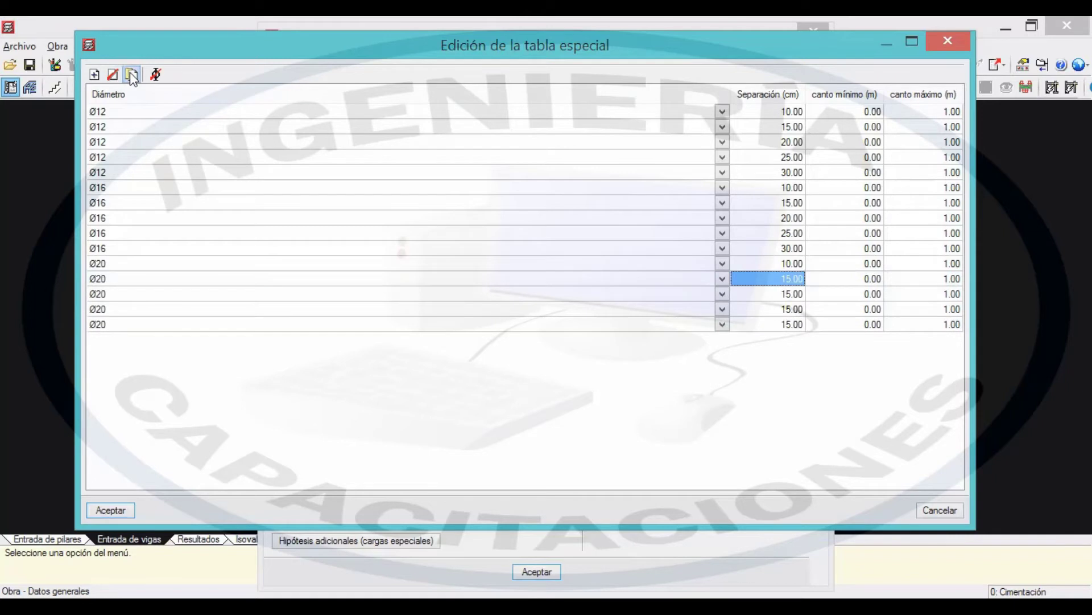
pyautogui.click(776, 292)
pyautogui.write('20')
pyautogui.press('Return')
pyautogui.write('25')
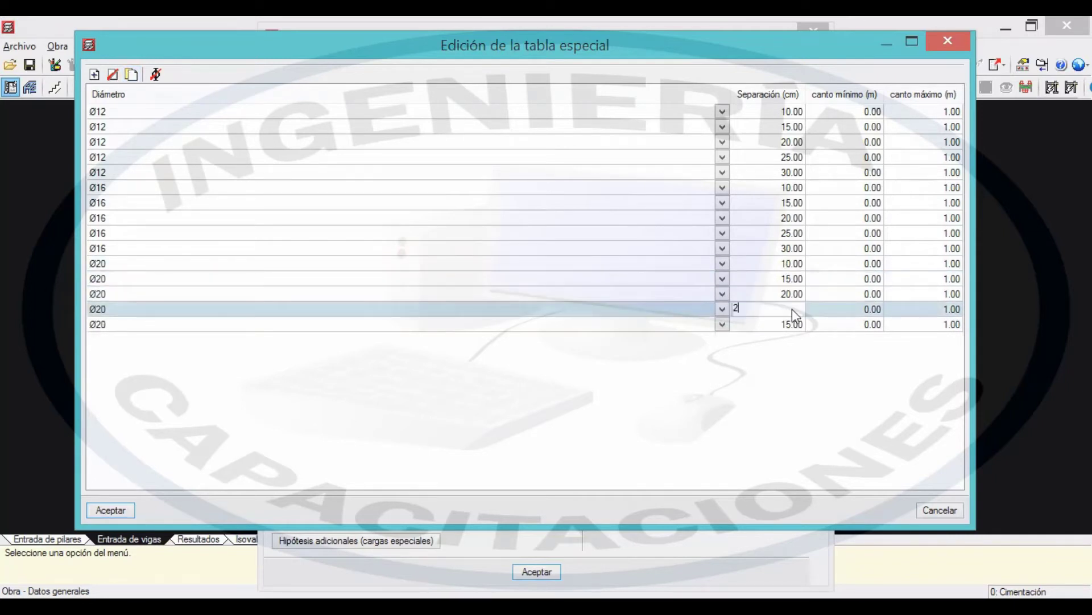
pyautogui.press('Return')
pyautogui.write('30')
pyautogui.press('Return')
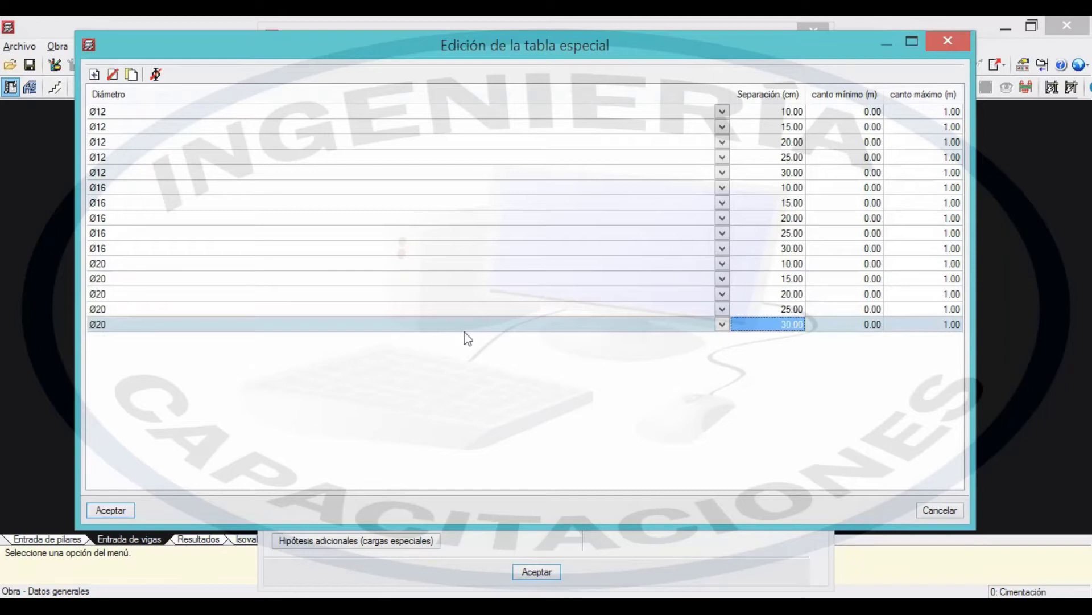
# Step: Duplicate the 30 cm Ø20 entry and change the copy to diameter Ø25 with 10 cm spacing
pyautogui.click(130, 76)
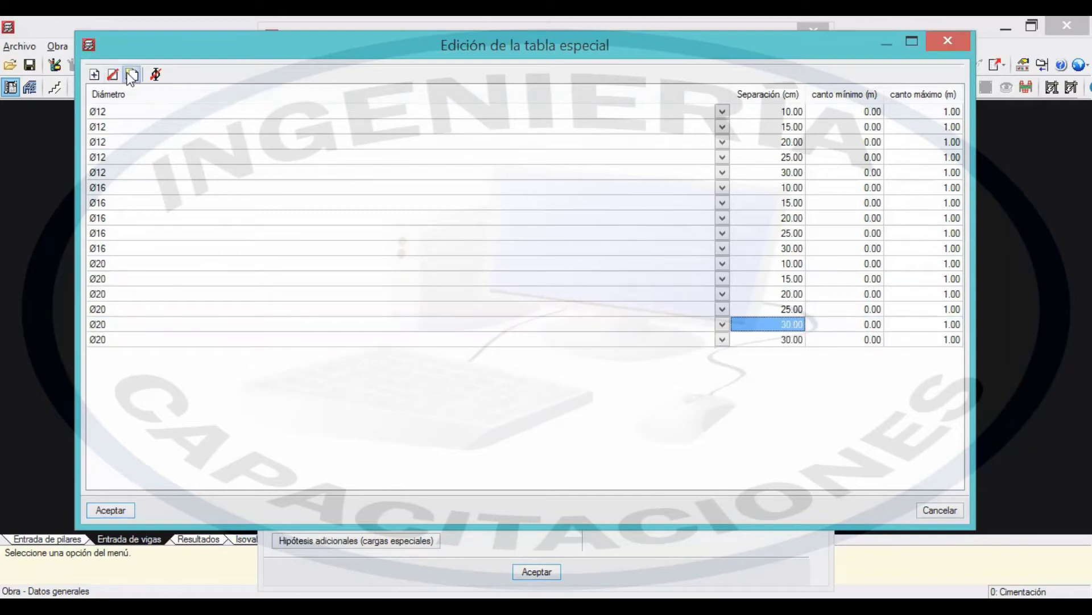
pyautogui.click(144, 341)
pyautogui.click(722, 340)
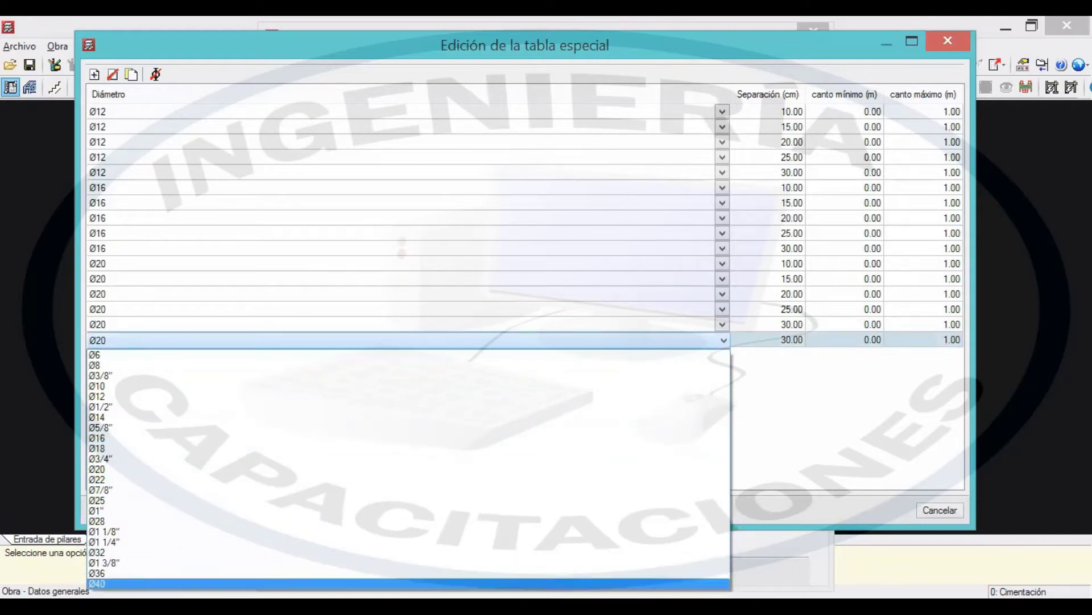
pyautogui.click(149, 500)
pyautogui.click(789, 340)
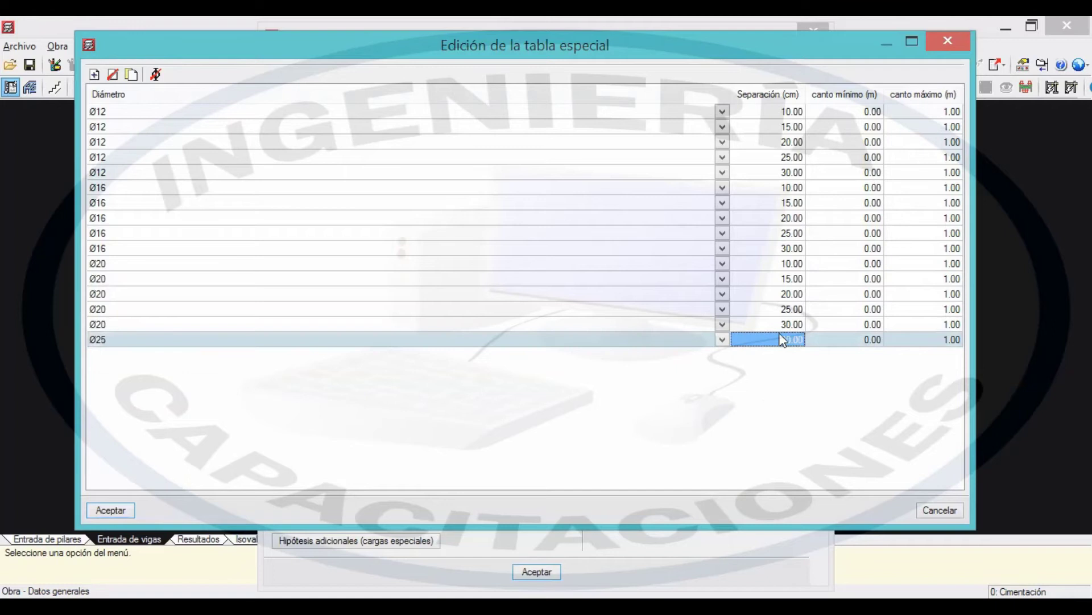
pyautogui.write('2')
pyautogui.press('Return')
# Step: Duplicate the Ø25 entry four times and set the copies' spacings to 15, 20, 25 and 30 cm
pyautogui.click(132, 74)
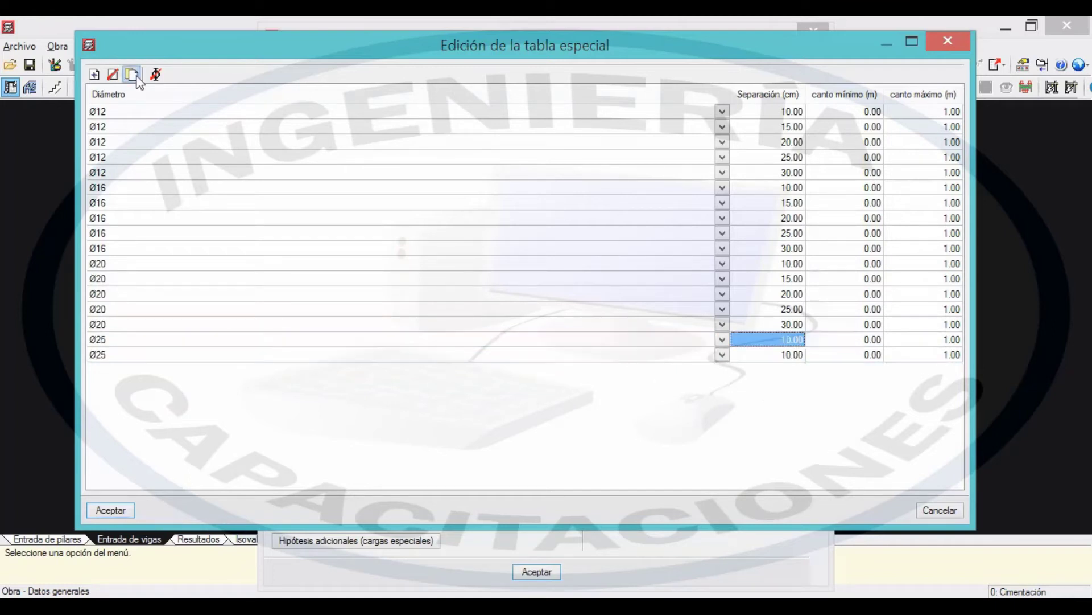
pyautogui.click(778, 355)
pyautogui.click(772, 359)
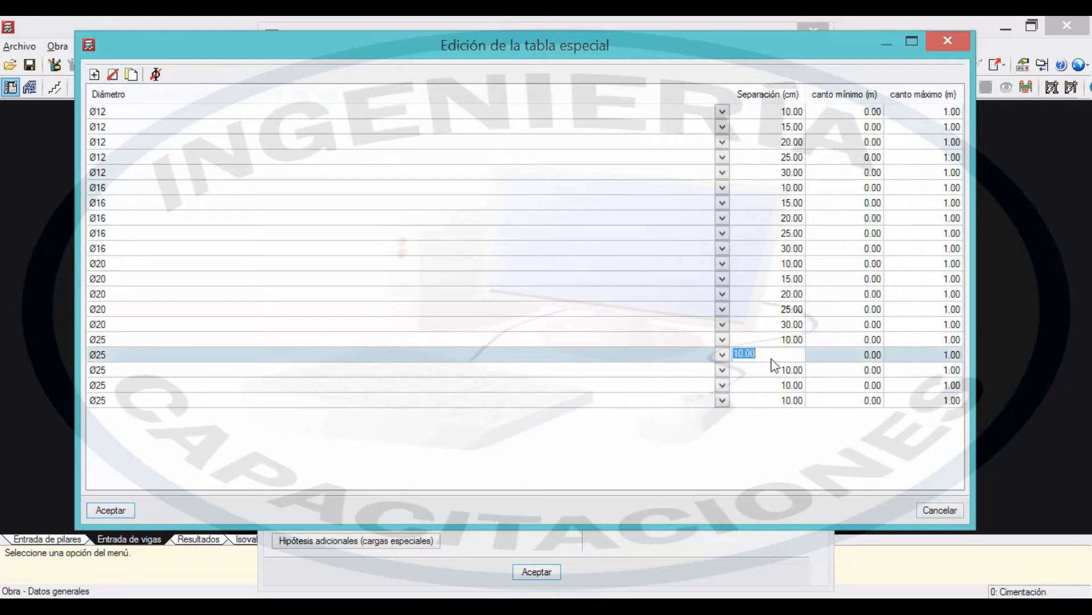
pyautogui.write('15')
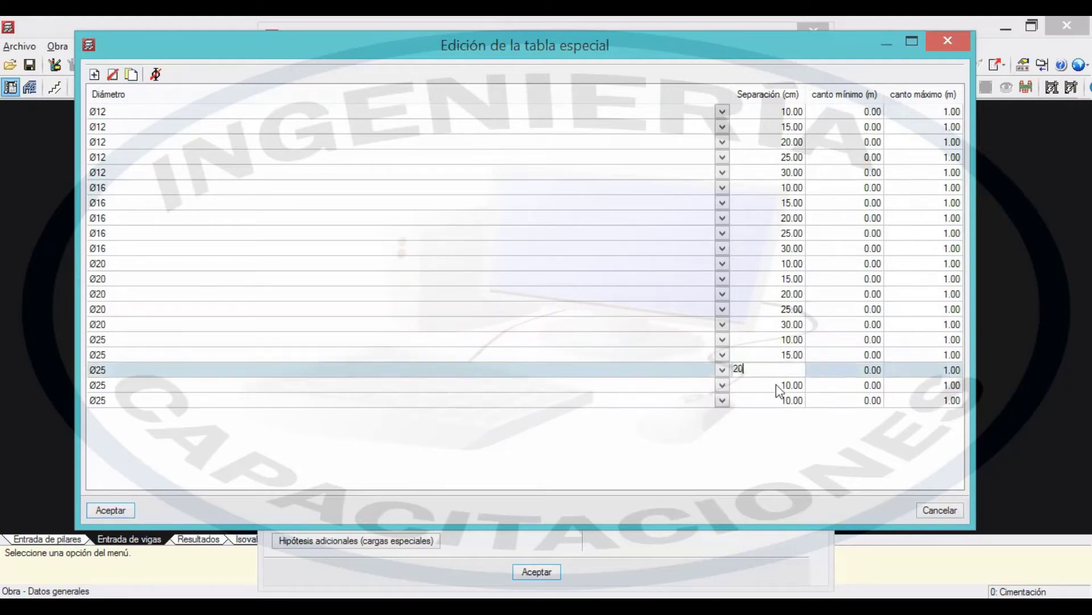
pyautogui.click(776, 385)
pyautogui.write('25')
pyautogui.click(779, 400)
pyautogui.write('30')
pyautogui.press('Return')
# Step: Add a new entry with diameter Ø10 to the isolated footing table and duplicate it five times
pyautogui.click(94, 75)
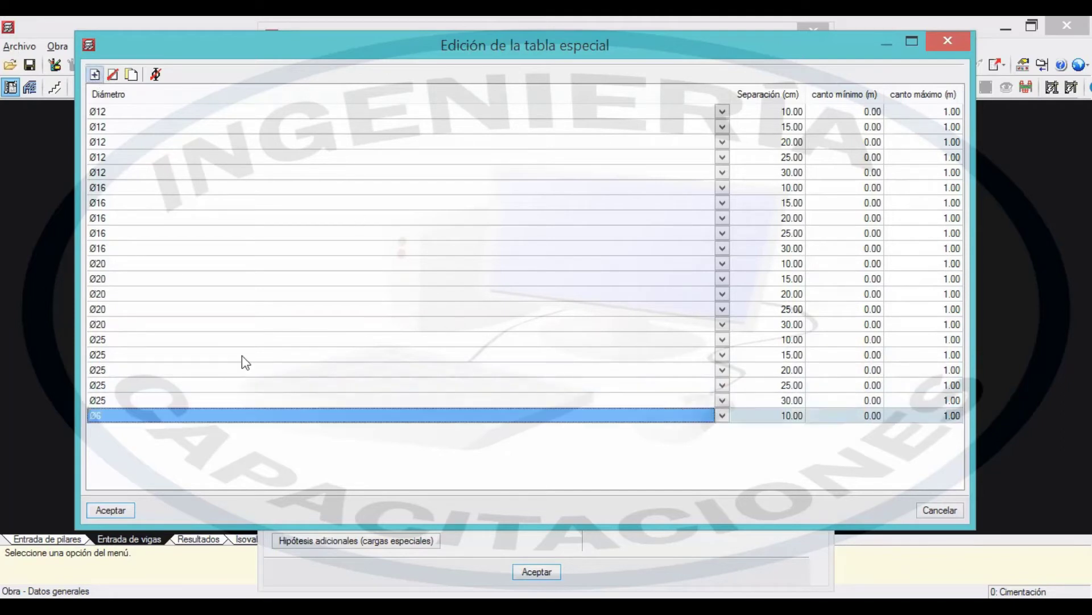
pyautogui.click(384, 418)
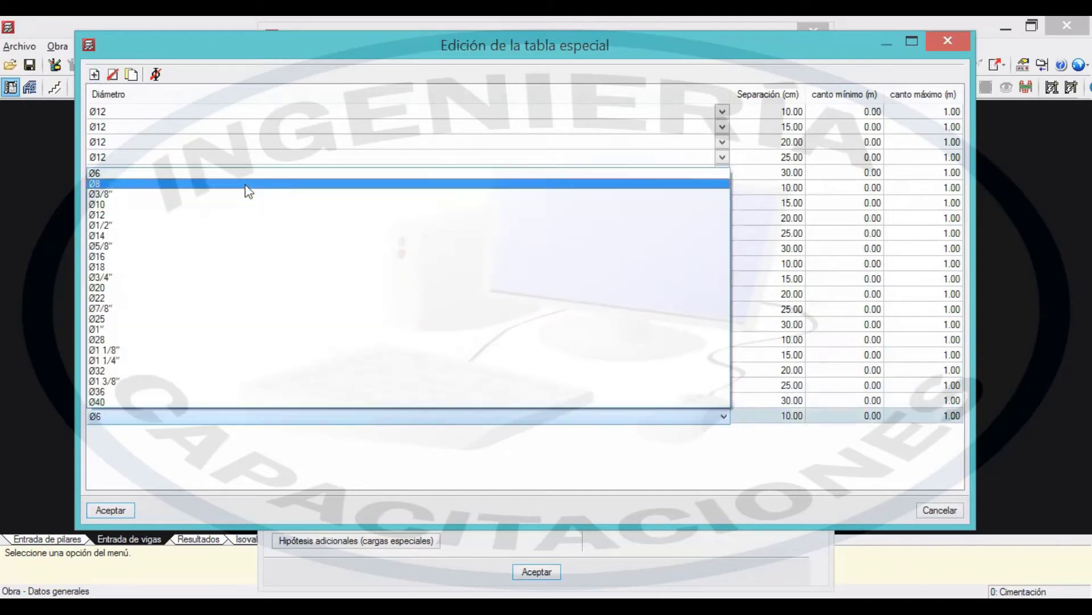
pyautogui.click(240, 204)
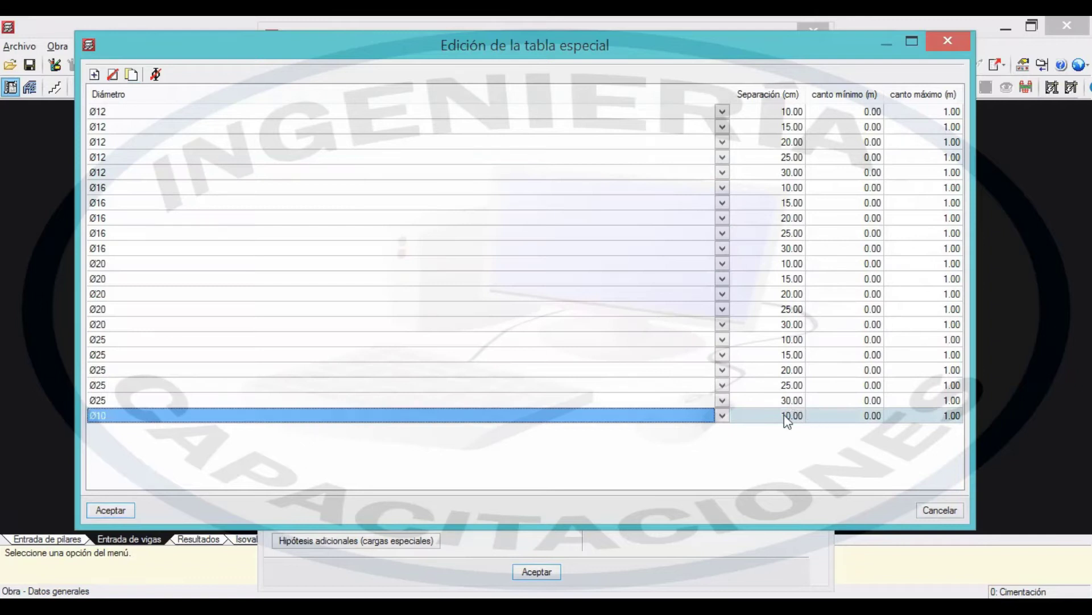
pyautogui.click(131, 75)
pyautogui.click(131, 74)
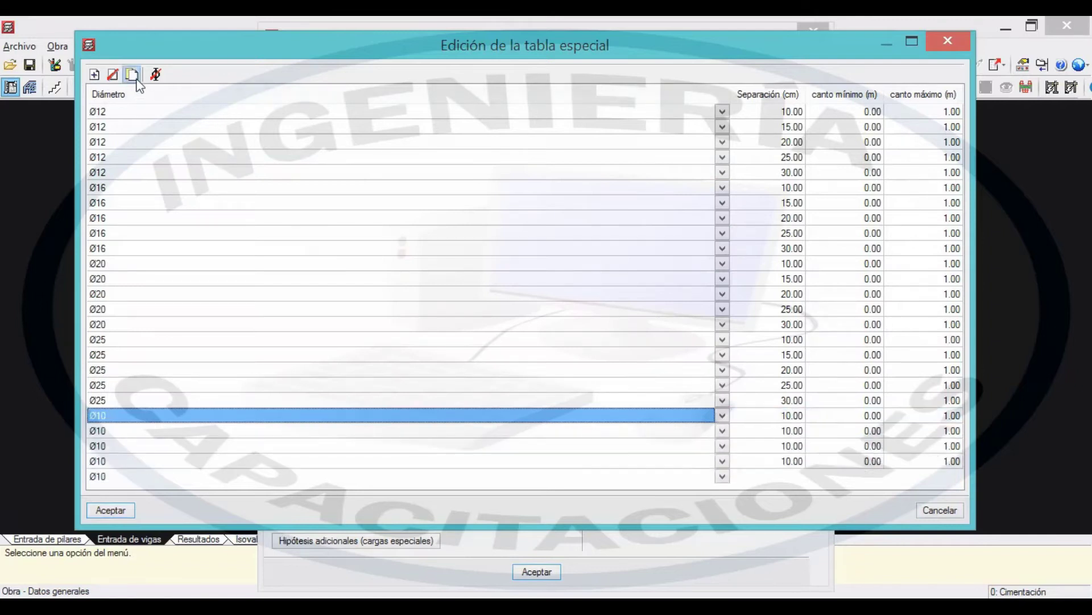
pyautogui.click(132, 75)
# Step: Set the first four Ø10 copies' spacings to 15, 20, 25 and 30 cm, then delete the surplus copy and accept the table
pyautogui.click(733, 432)
pyautogui.write('15')
pyautogui.click(760, 446)
pyautogui.write('20')
pyautogui.click(762, 461)
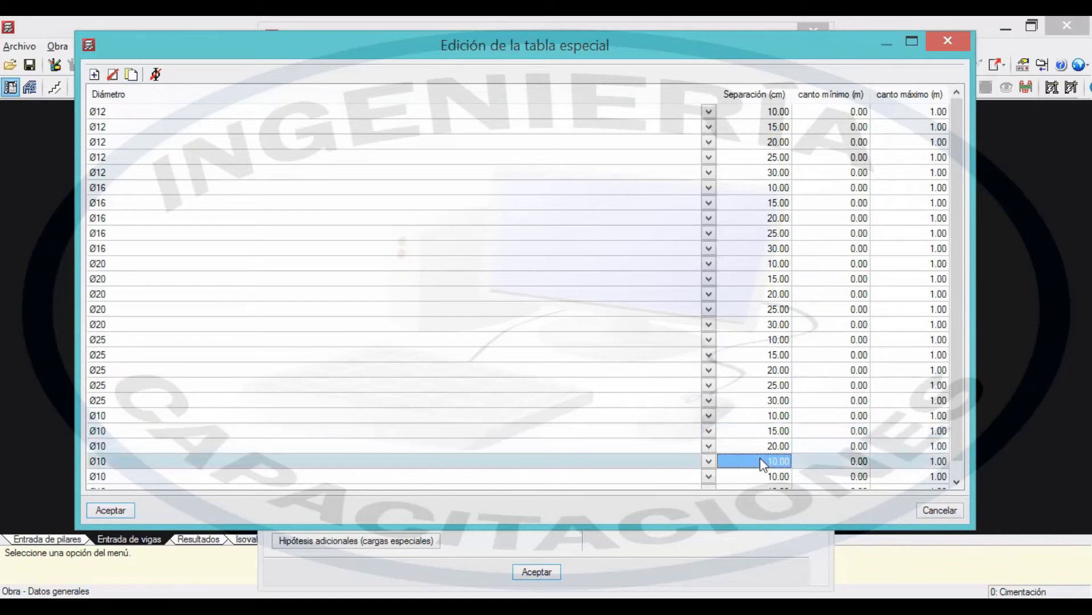
pyautogui.write('25')
pyautogui.scroll(-1, 966, 418)
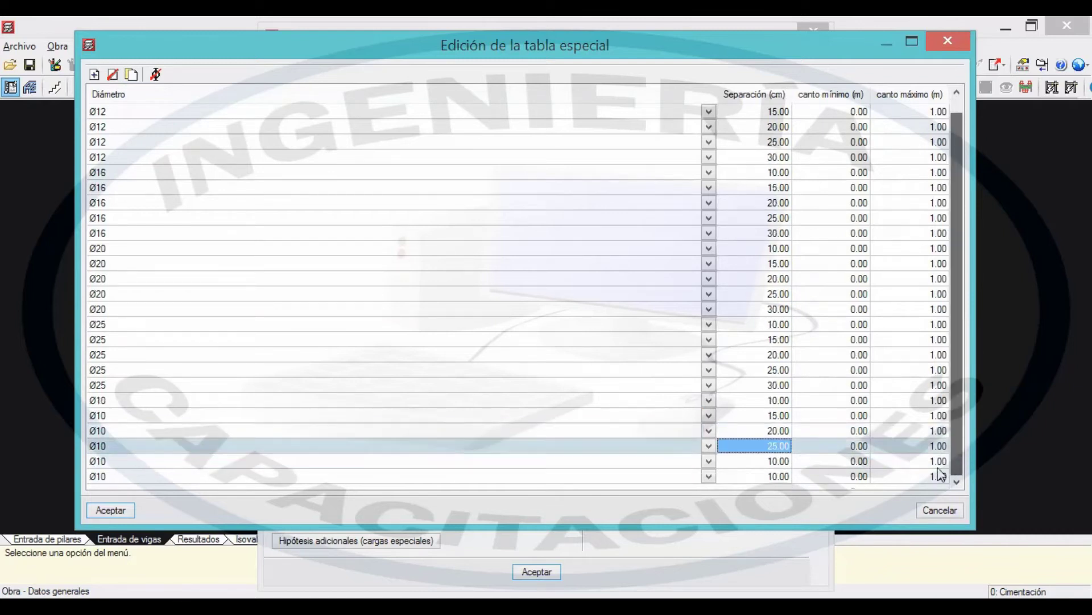
pyautogui.click(783, 459)
pyautogui.write('3')
pyautogui.click(759, 473)
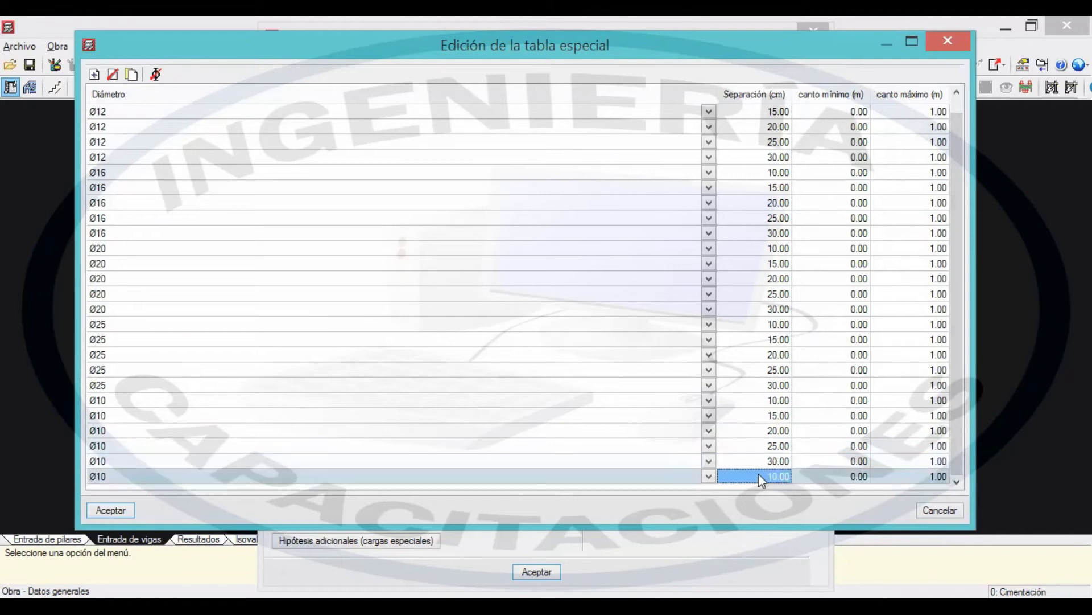
pyautogui.click(113, 75)
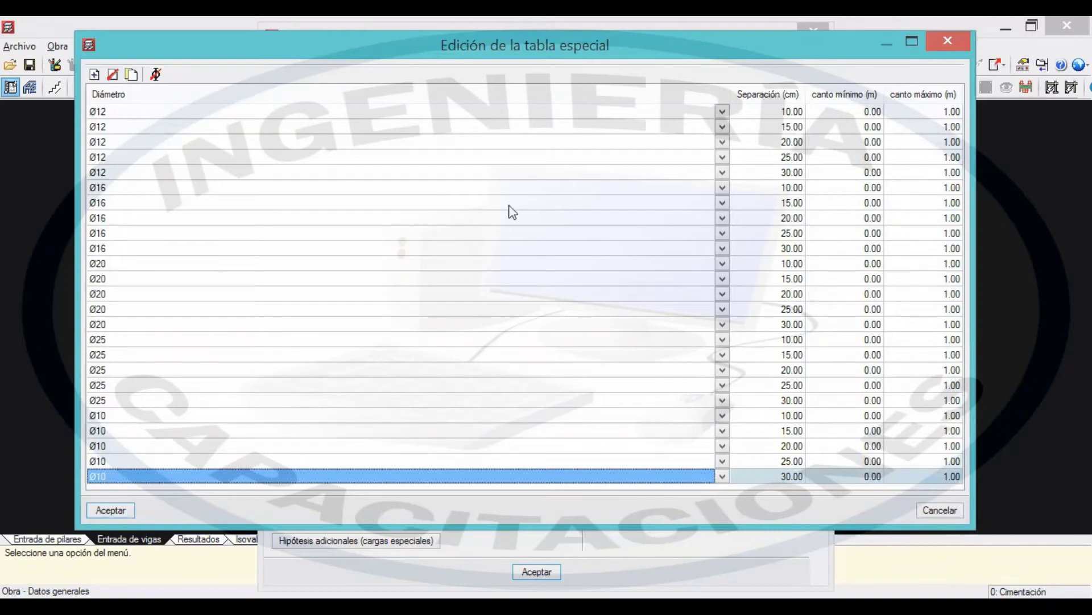
pyautogui.click(121, 511)
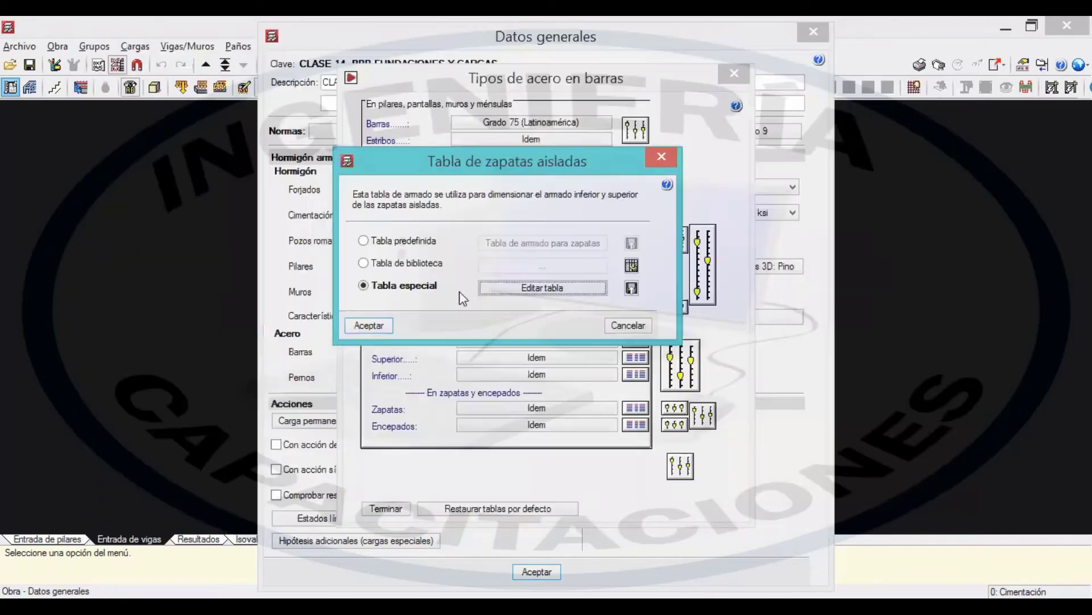
# Step: Export the special isolated footing table to the library as ARMADO ZAPATAS AISLADAS CURSO
pyautogui.click(632, 288)
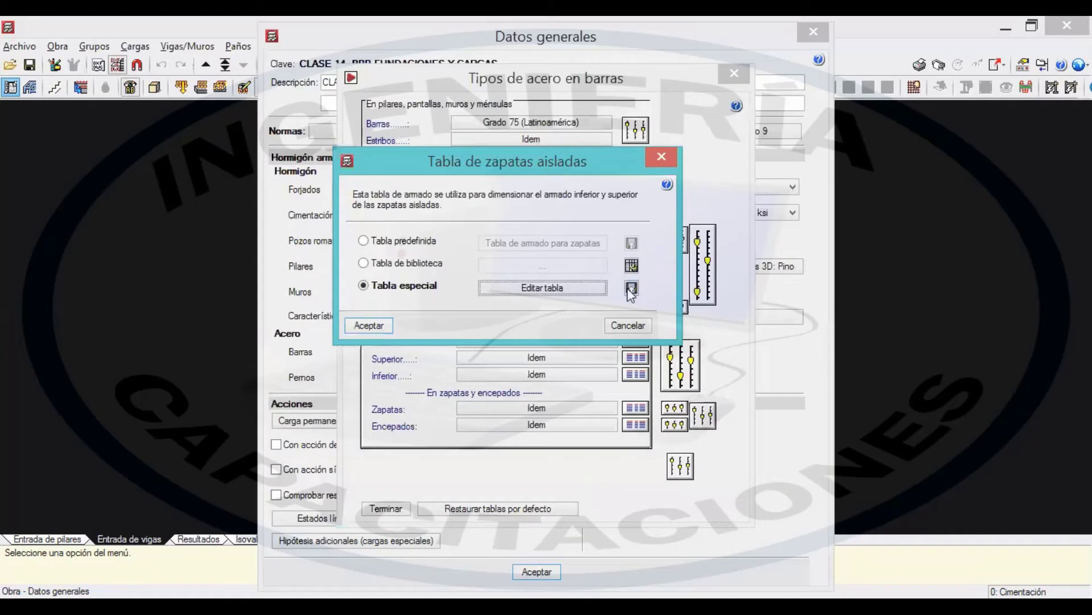
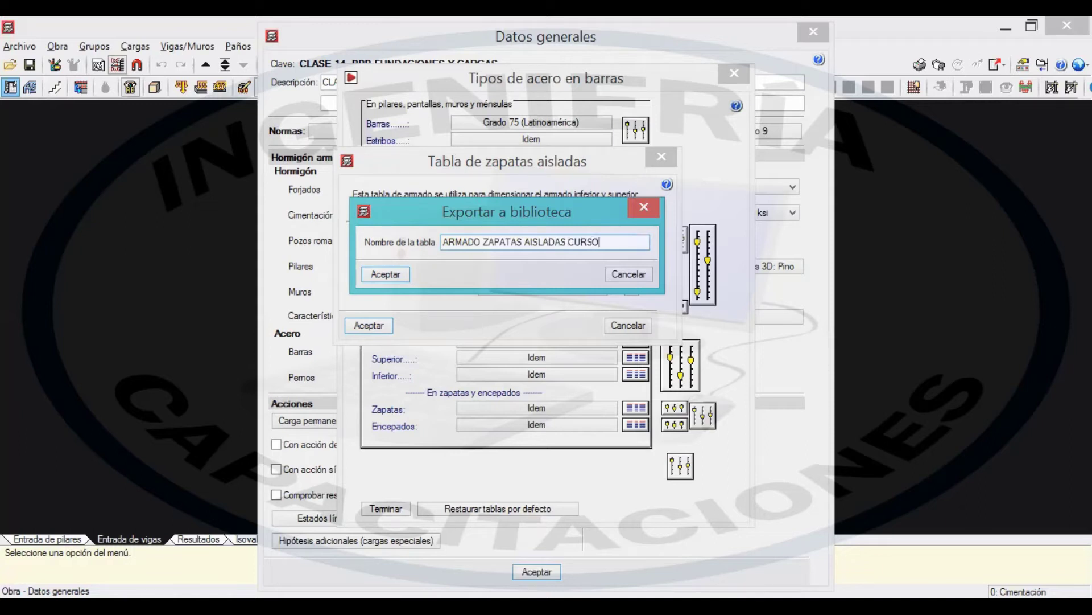
pyautogui.click(386, 274)
# Step: Use the library table ARMADO ZAPATAS AISLADAS CURSO for isolated footings, without saving it as the default table
pyautogui.click(394, 265)
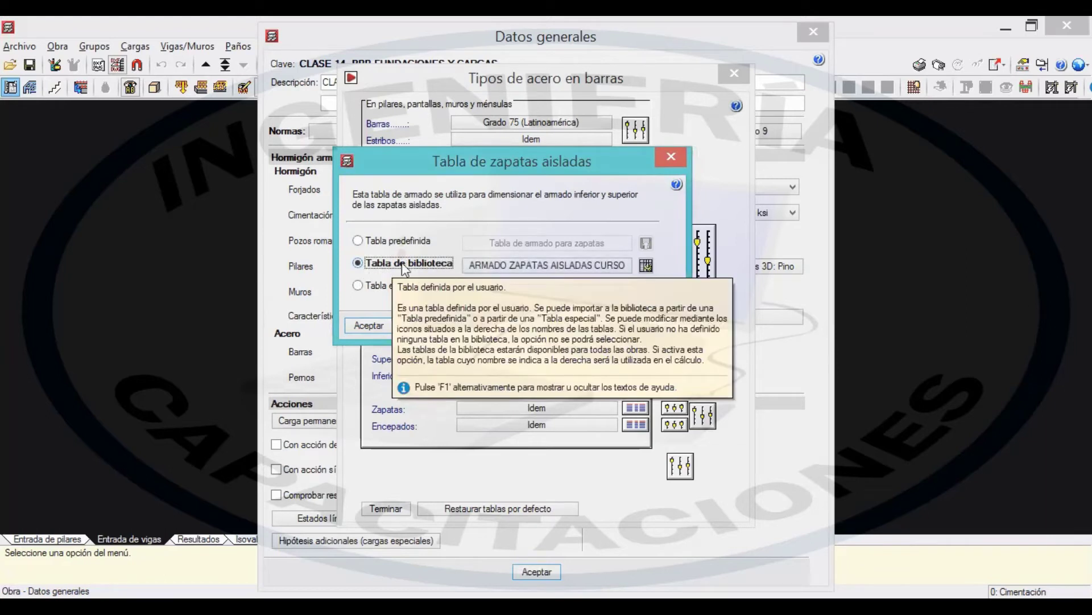
pyautogui.click(496, 266)
pyautogui.click(865, 211)
pyautogui.click(380, 325)
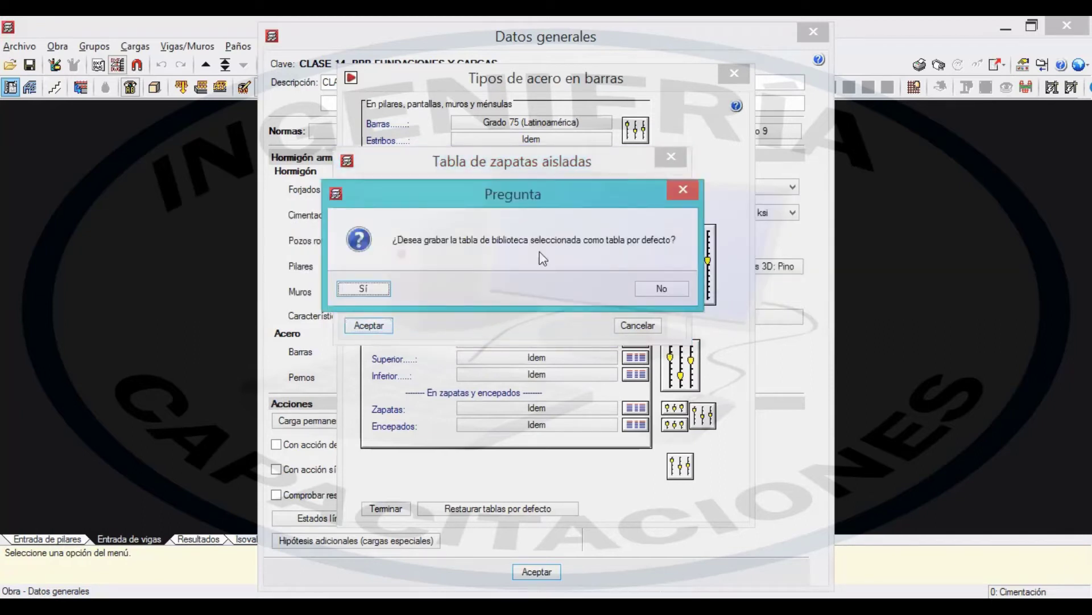
pyautogui.moveTo(481, 194); pyautogui.dragTo(458, 182)
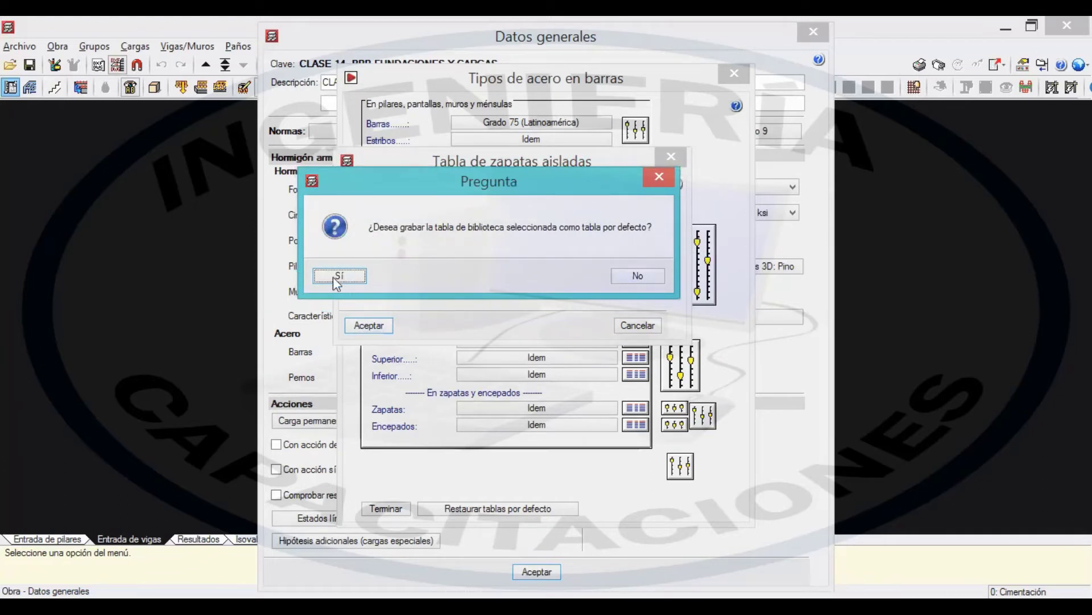
pyautogui.click(639, 278)
# Step: Switch the linear footings' reinforcement to a special table and open that table for editing
pyautogui.moveTo(543, 282); pyautogui.dragTo(519, 231)
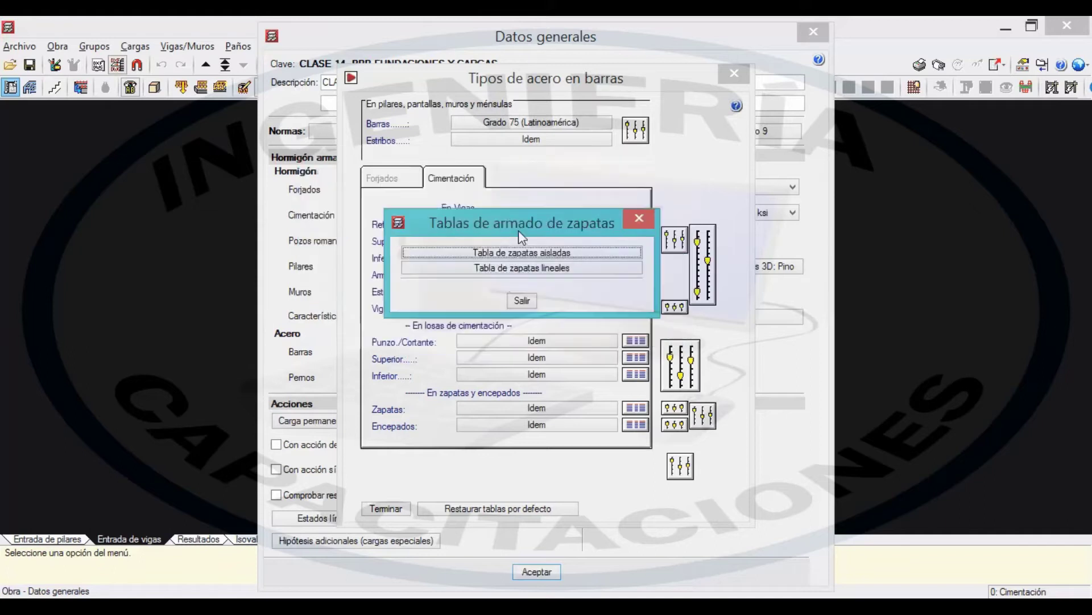
pyautogui.click(512, 269)
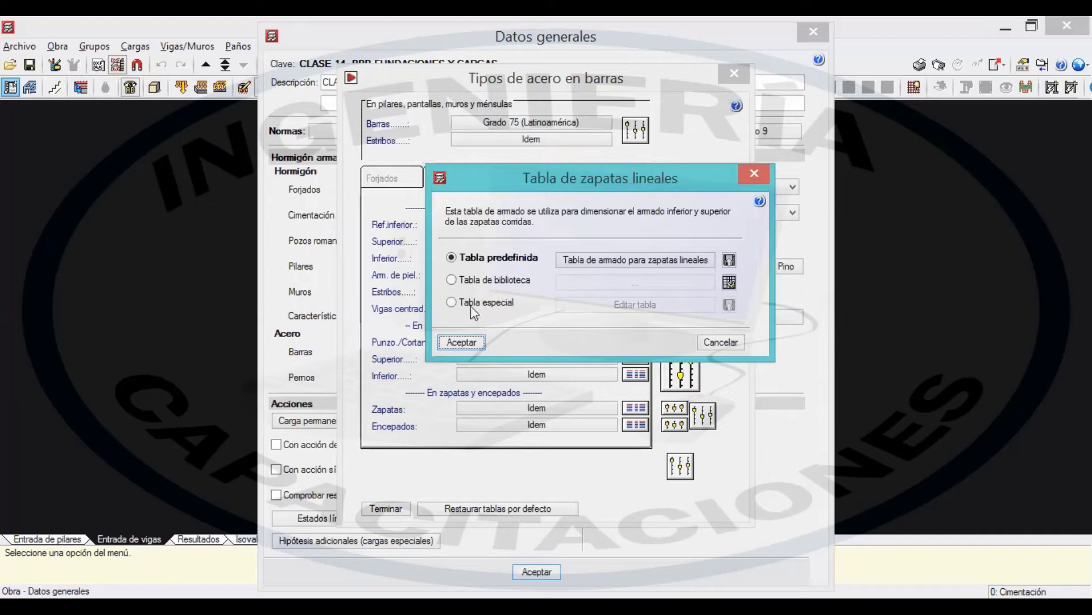
pyautogui.click(474, 305)
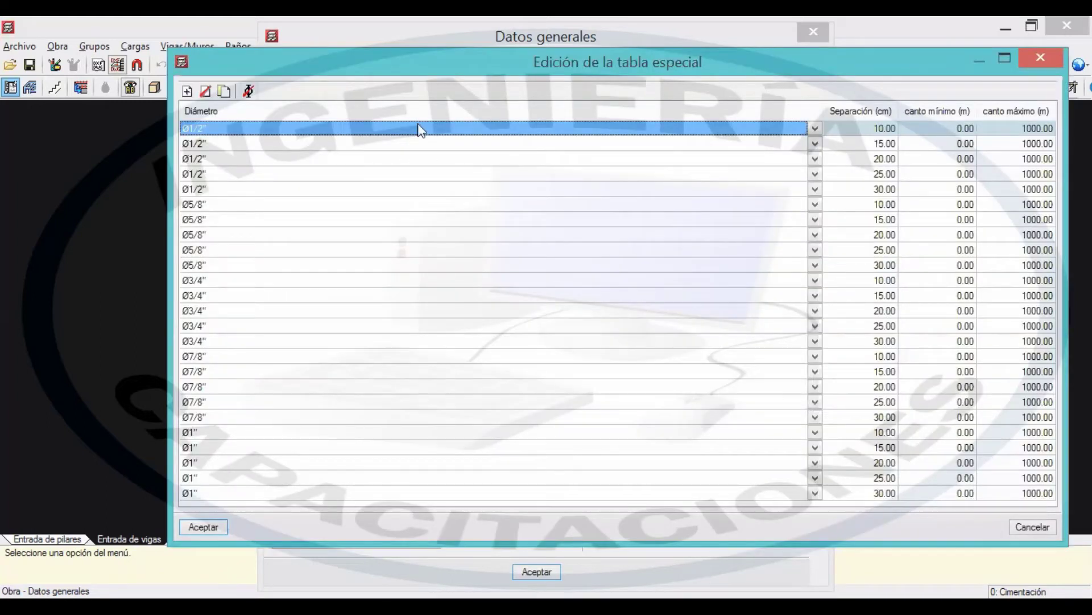
# Step: Delete all inch-diameter entries from Ø3/8" to Ø1 3/8", plus Ø18, from the special table for linear footings
pyautogui.moveTo(672, 259)
pyautogui.mouseDown()
pyautogui.moveTo(662, 332)
pyautogui.moveTo(666, 259)
pyautogui.mouseUp()
pyautogui.click(586, 292)
pyautogui.click(576, 336)
pyautogui.scroll(-2, 614, 306)
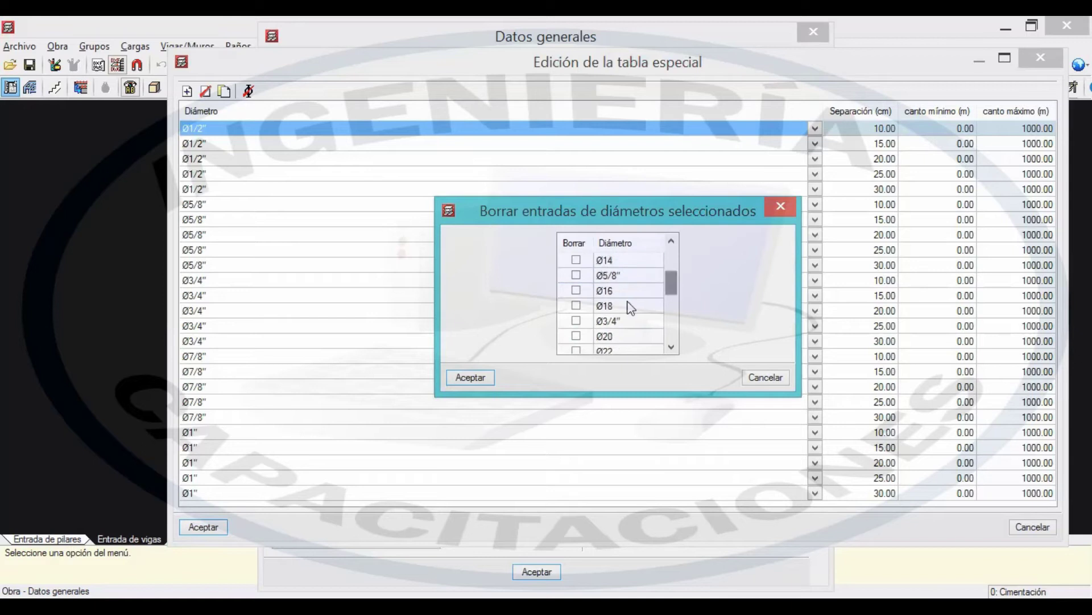
pyautogui.click(576, 274)
pyautogui.click(576, 306)
pyautogui.click(576, 320)
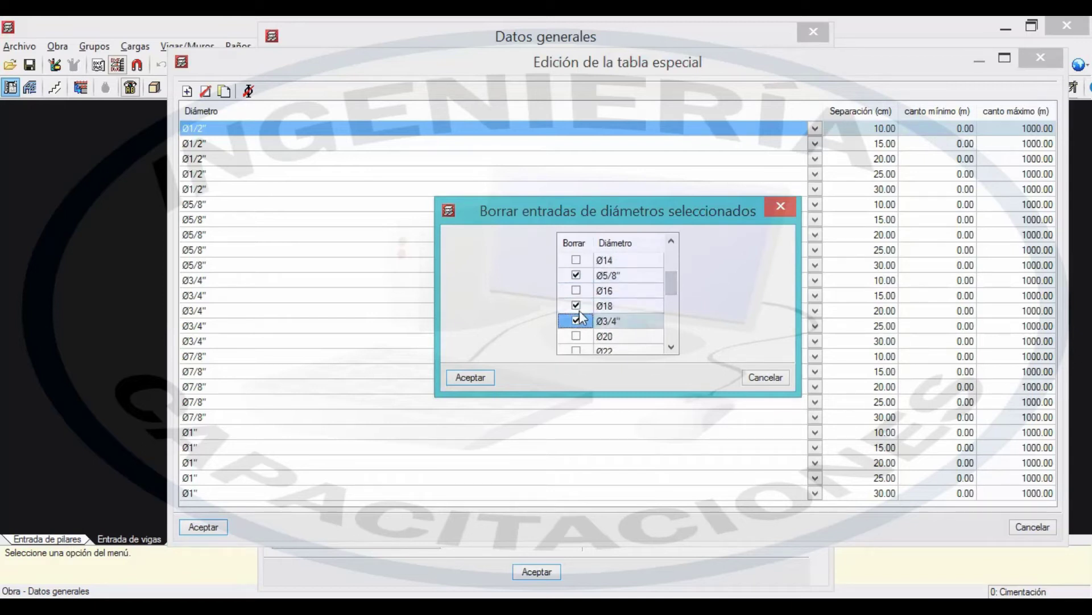
pyautogui.moveTo(673, 279); pyautogui.dragTo(673, 302)
pyautogui.click(576, 275)
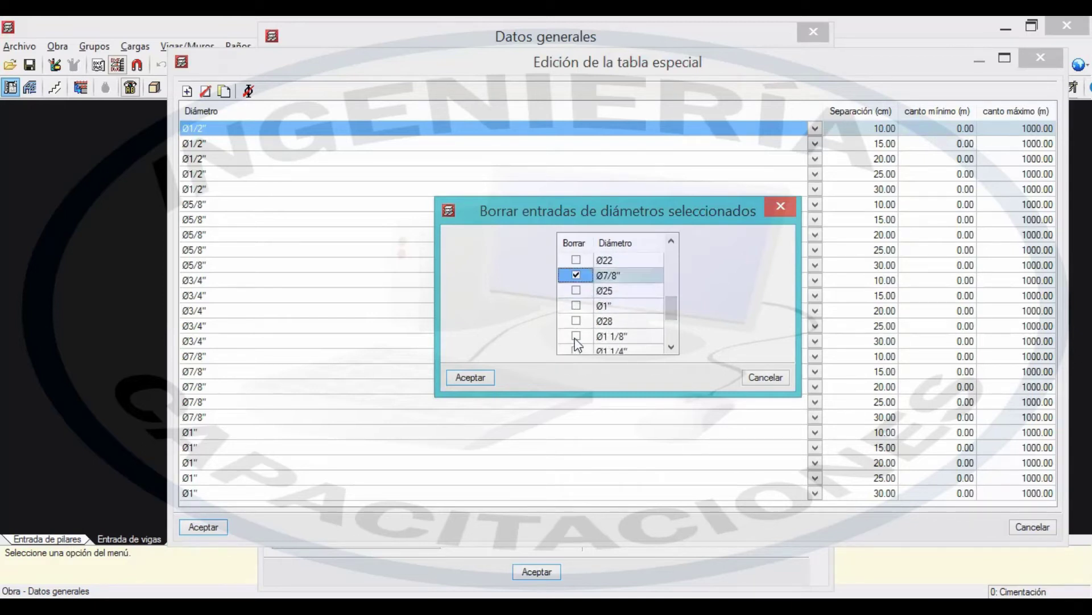
pyautogui.click(576, 336)
pyautogui.click(576, 349)
pyautogui.scroll(-1, 669, 319)
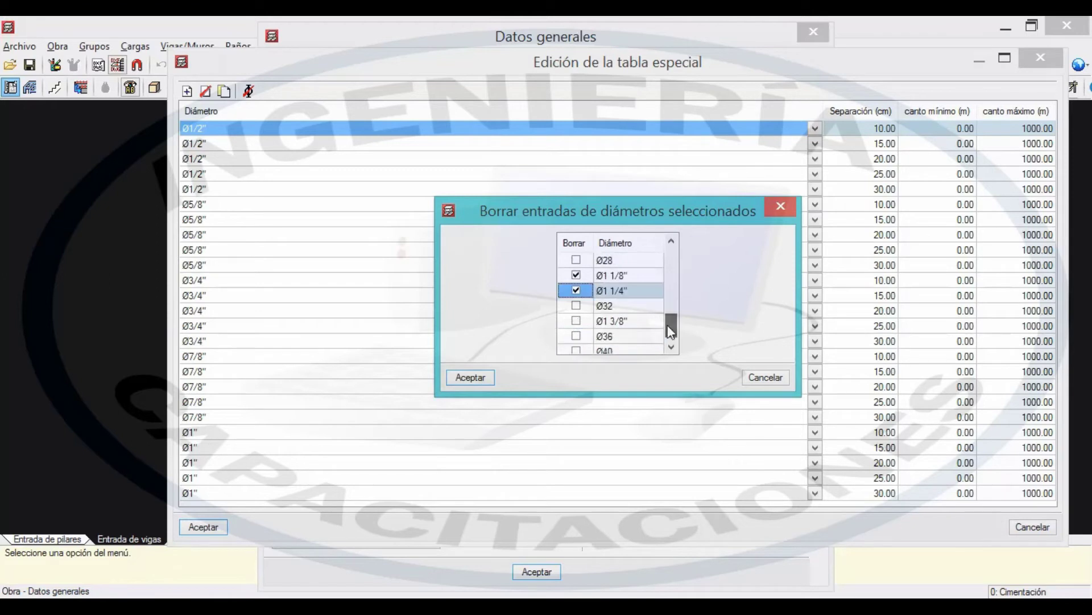
pyautogui.click(583, 278)
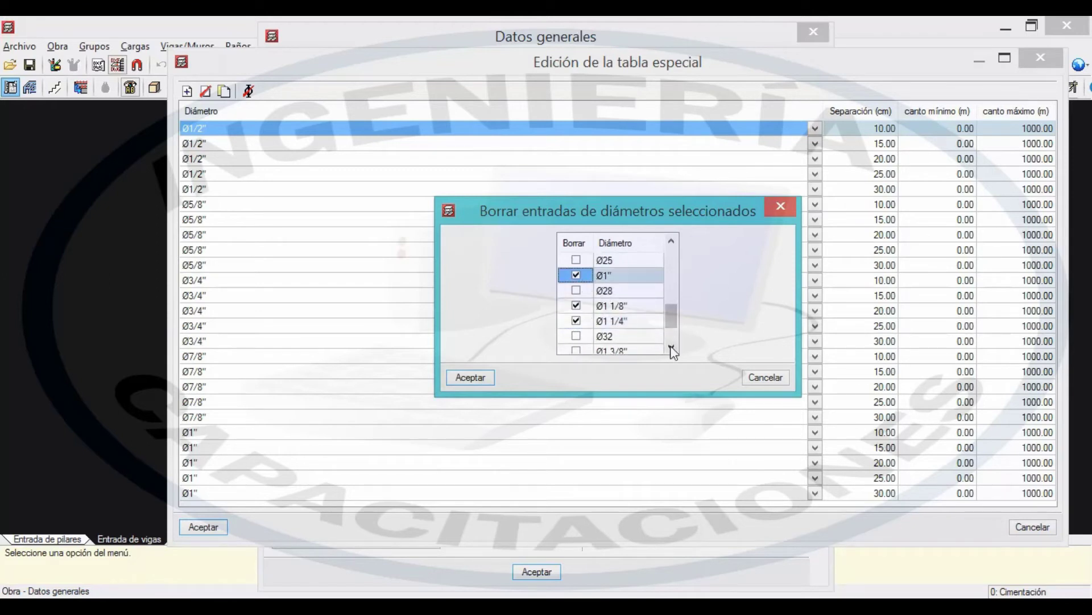
pyautogui.scroll(-3, 670, 347)
pyautogui.click(576, 306)
pyautogui.click(483, 379)
# Step: Add a Ø10 entry to the linear footing table and duplicate it five times
pyautogui.click(263, 132)
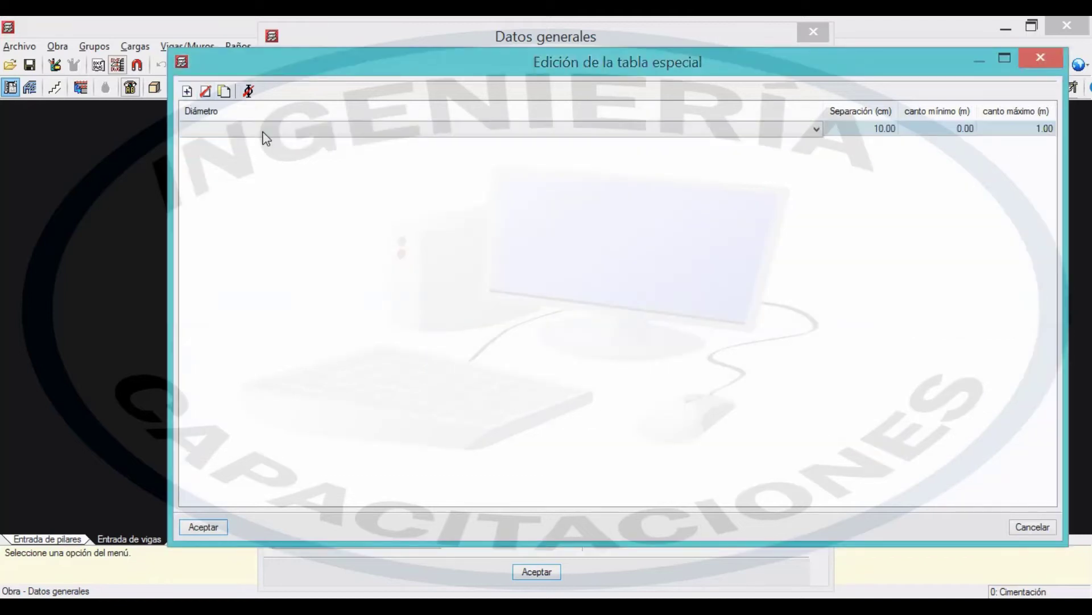
pyautogui.click(263, 132)
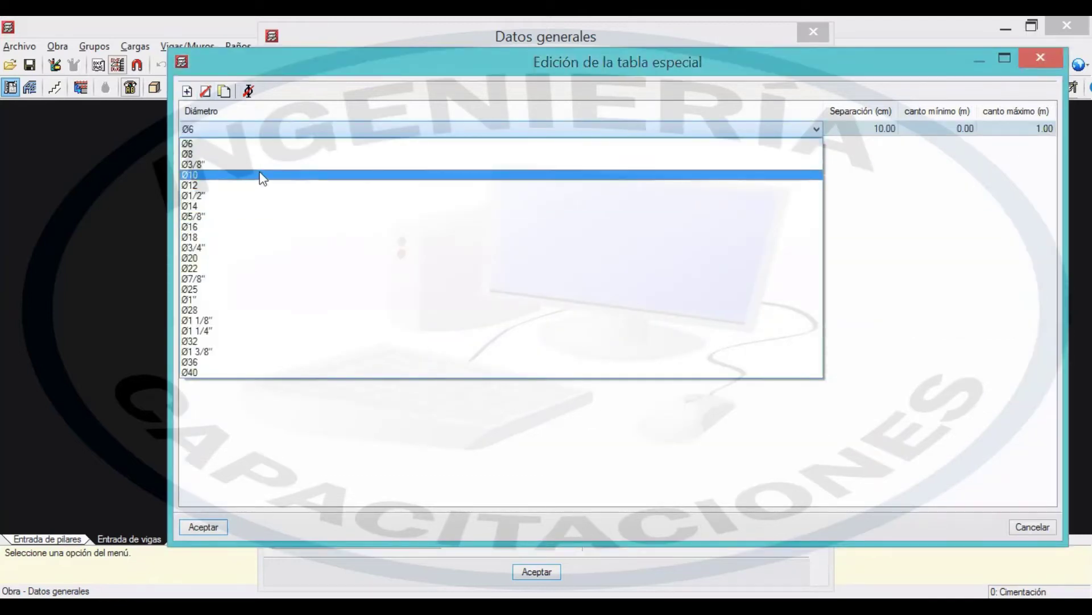
pyautogui.click(261, 175)
pyautogui.click(860, 128)
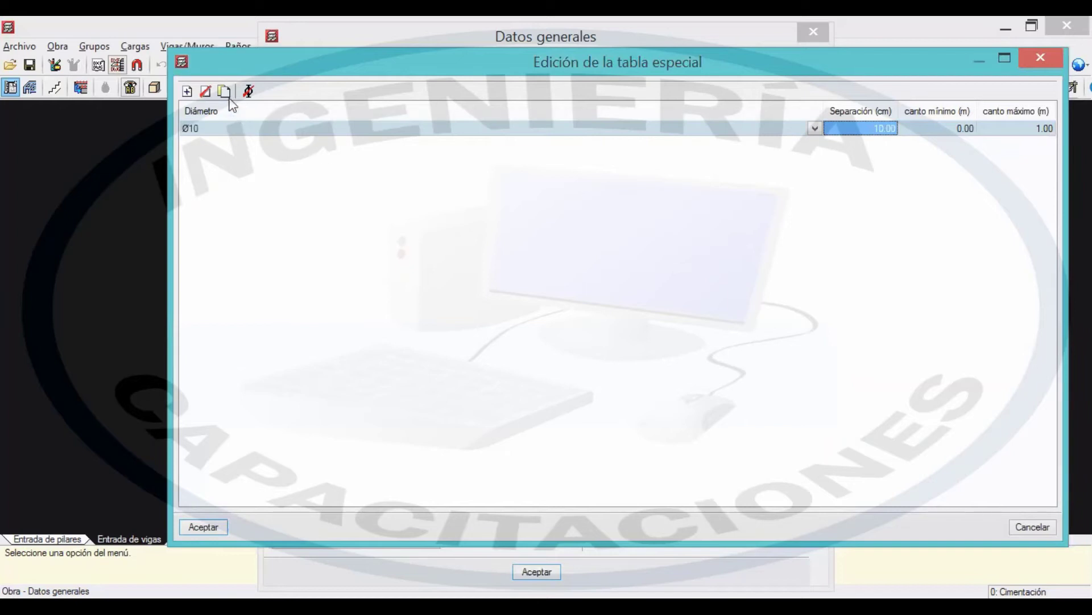
pyautogui.click(224, 92)
pyautogui.click(224, 91)
pyautogui.click(224, 92)
pyautogui.click(224, 91)
pyautogui.click(224, 92)
# Step: Set the separations of the second to fifth Ø10 entries to 15, 20, 25 and 30 cm
pyautogui.click(876, 147)
pyautogui.write('15')
pyautogui.click(868, 156)
pyautogui.write('20')
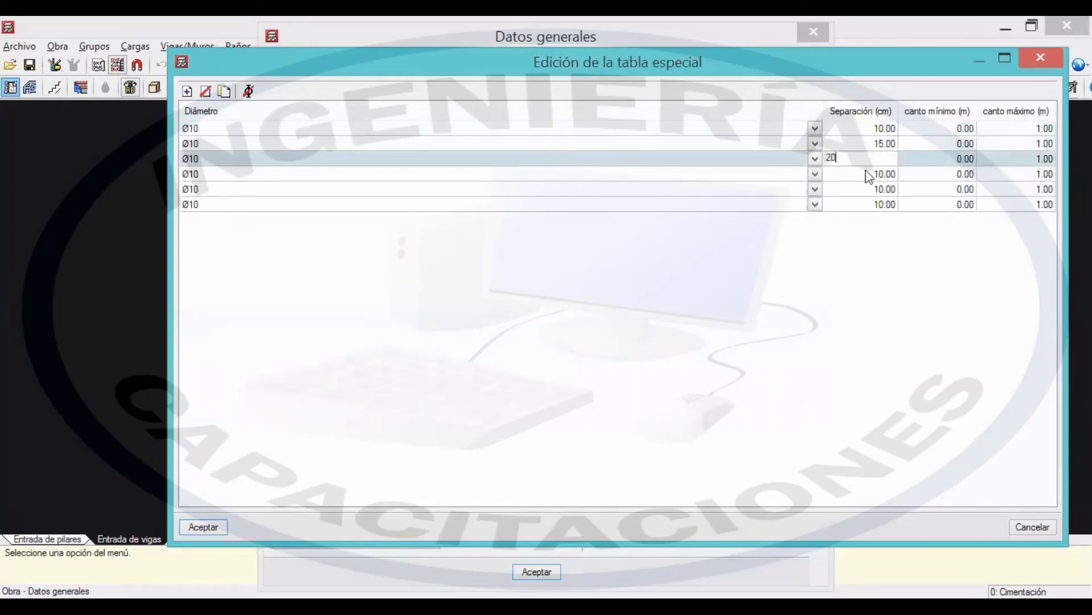
pyautogui.click(866, 170)
pyautogui.write('25')
pyautogui.click(866, 191)
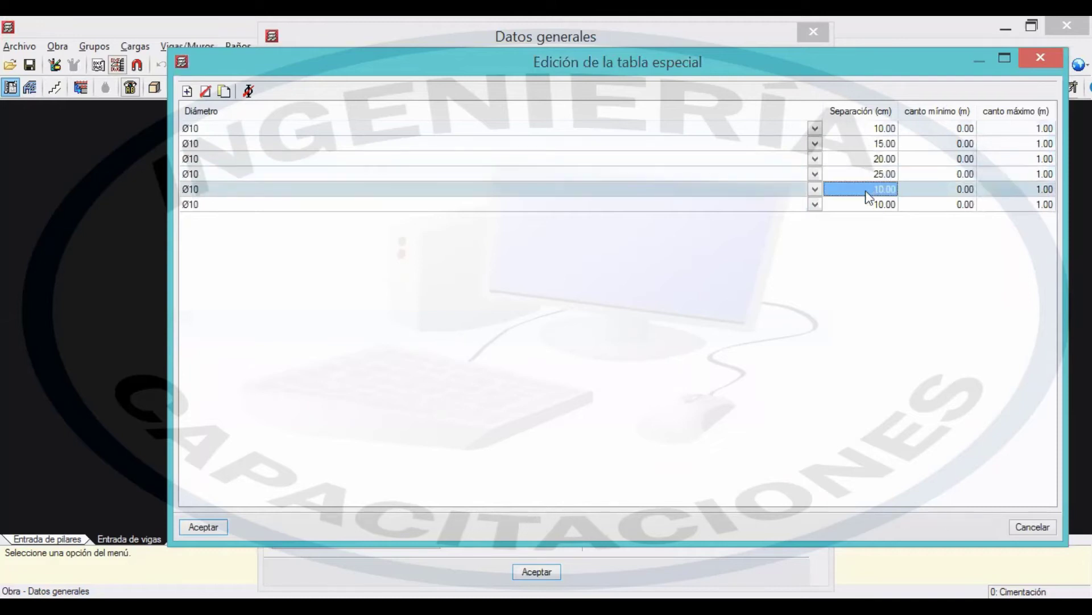
pyautogui.write('30')
# Step: Change the last Ø10 entry to diameter Ø12 and duplicate it five times
pyautogui.click(815, 205)
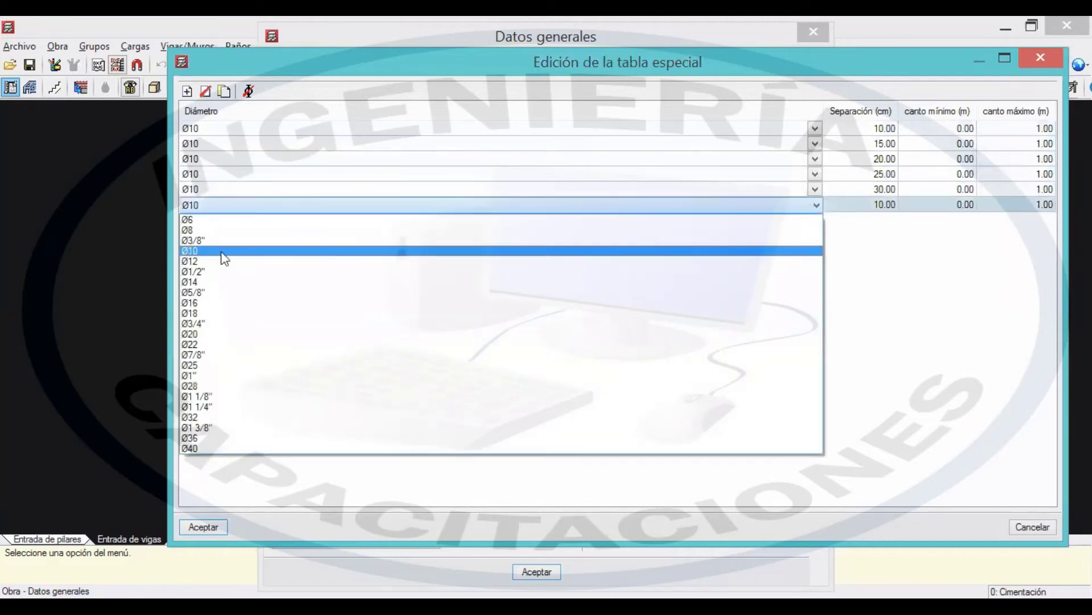
pyautogui.click(230, 268)
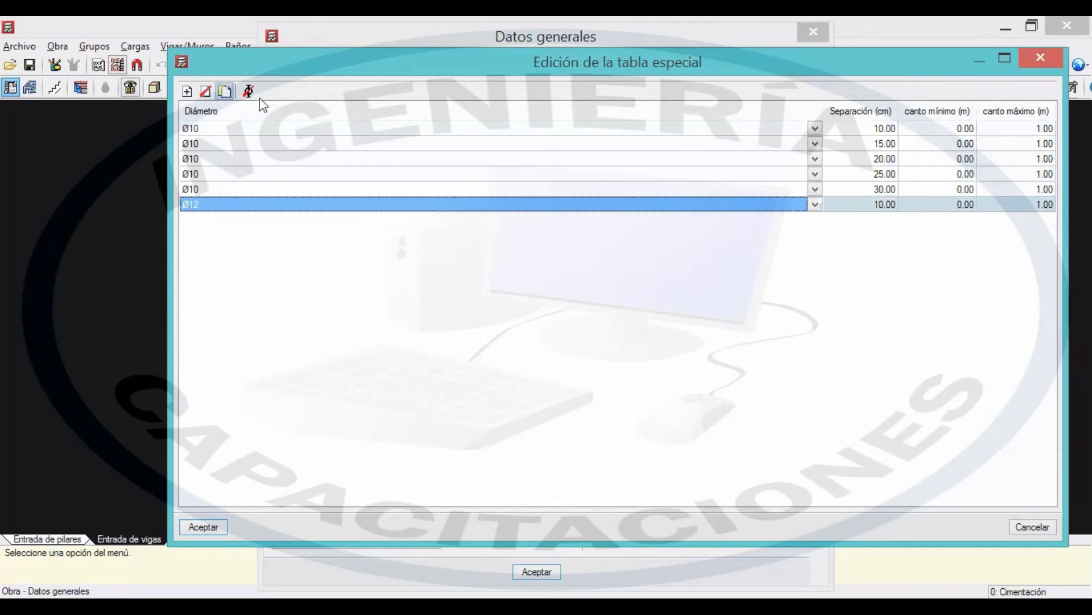
pyautogui.click(224, 92)
pyautogui.click(224, 91)
pyautogui.click(224, 92)
pyautogui.click(224, 92)
pyautogui.click(225, 92)
# Step: Set the separations of the second to fifth Ø12 entries to 15, 20, 25 and 30 cm
pyautogui.click(885, 218)
pyautogui.press('BackSpace')
pyautogui.write('15')
pyautogui.click(873, 238)
pyautogui.write('20')
pyautogui.click(877, 250)
pyautogui.write('30')
# Step: Duplicate the last Ø12 entry with 10 cm separation four times and change the original to Ø16
pyautogui.click(863, 279)
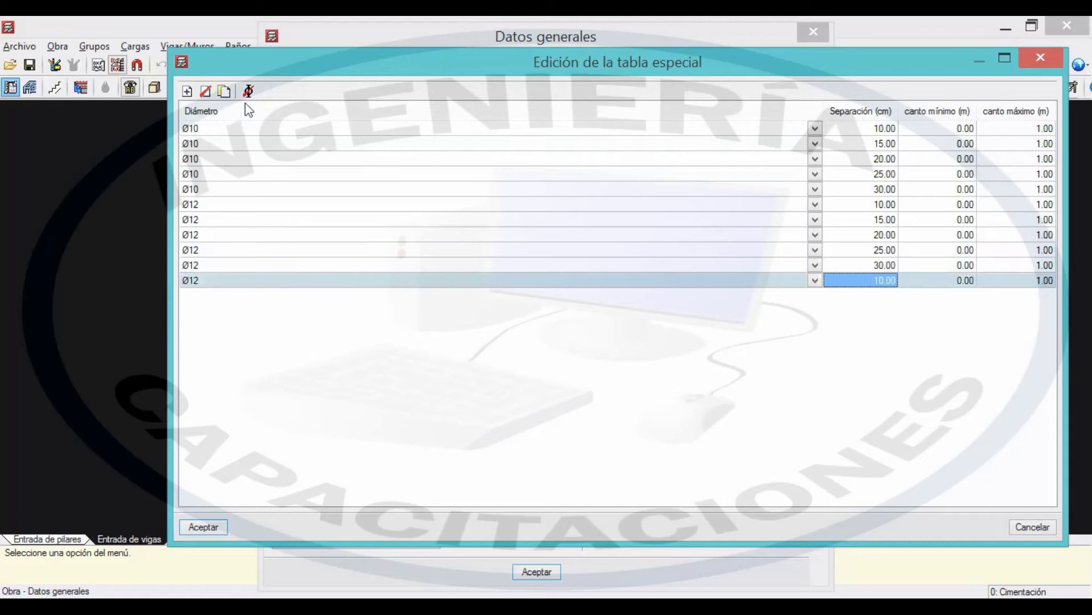
pyautogui.click(225, 92)
pyautogui.click(225, 92)
pyautogui.click(225, 92)
pyautogui.click(225, 92)
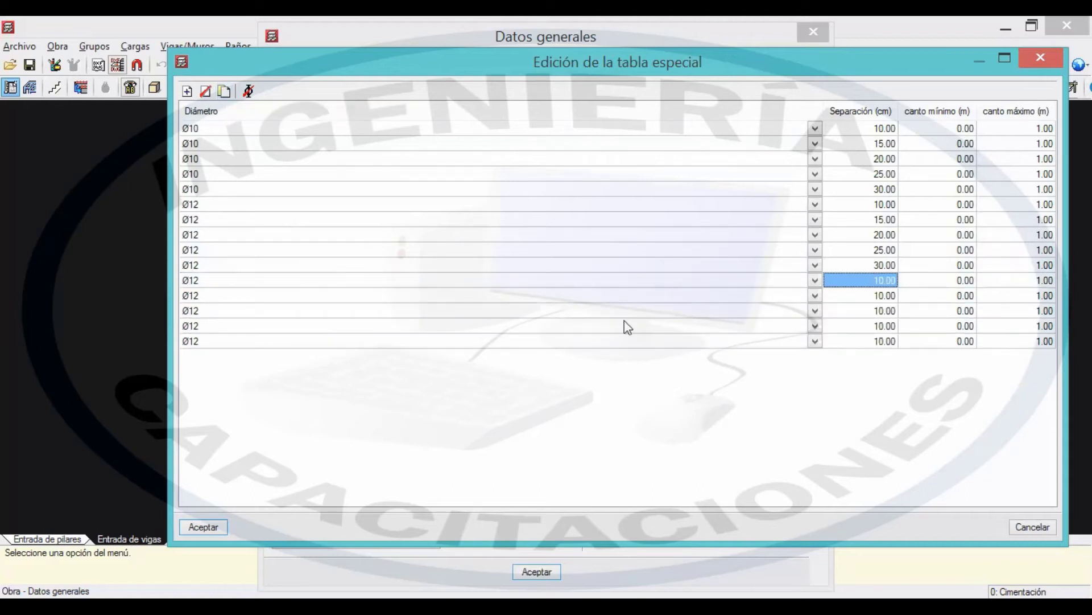
pyautogui.click(815, 280)
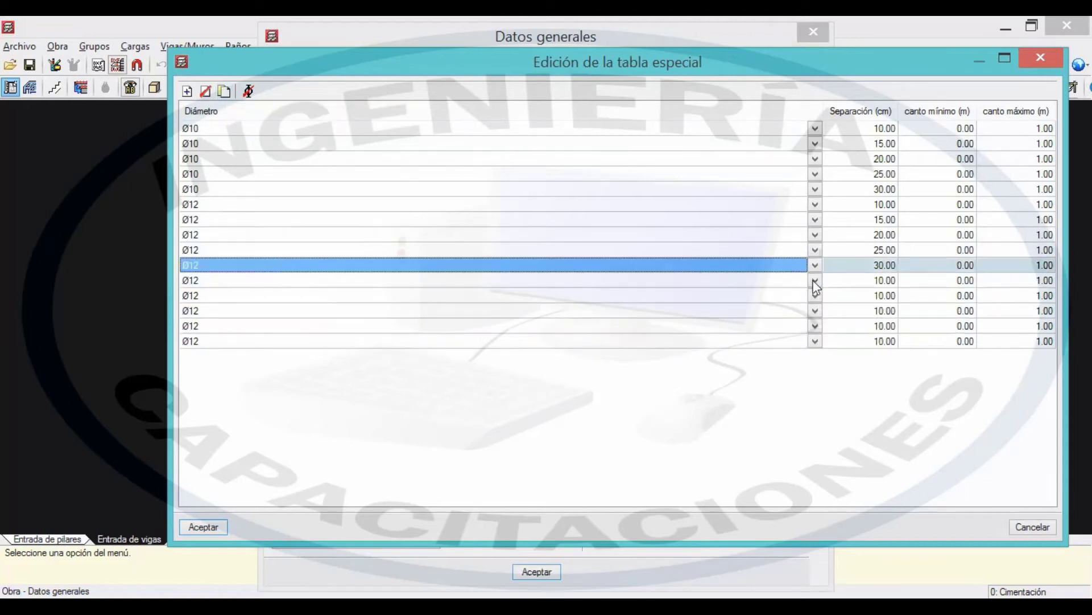
pyautogui.click(816, 281)
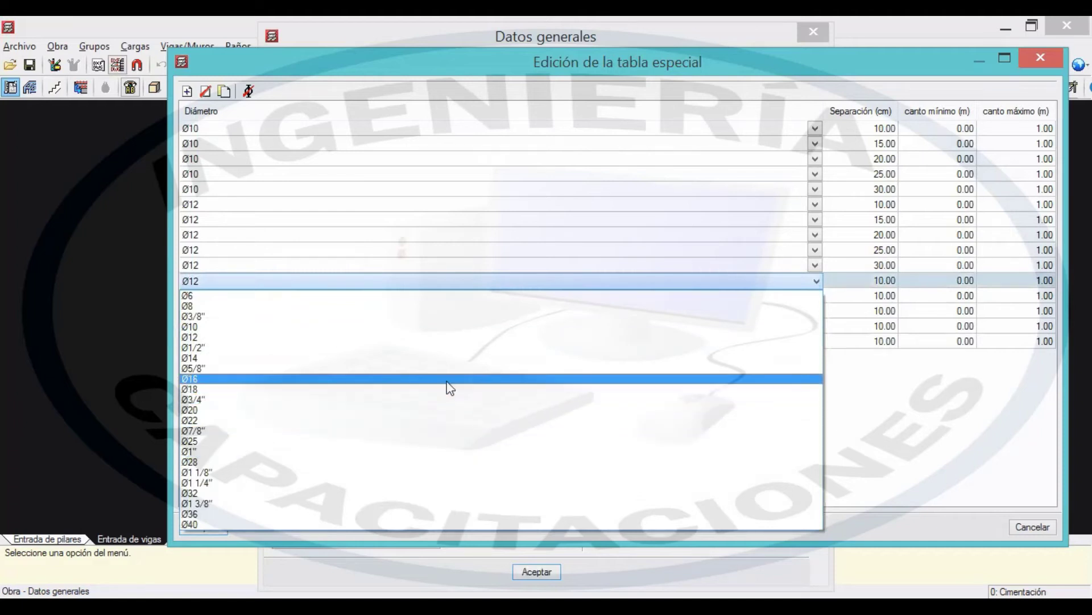
pyautogui.click(449, 379)
# Step: Set the separations of the four entries below the Ø16 row to 15, 20, 25 and 30 cm
pyautogui.click(858, 297)
pyautogui.write('1')
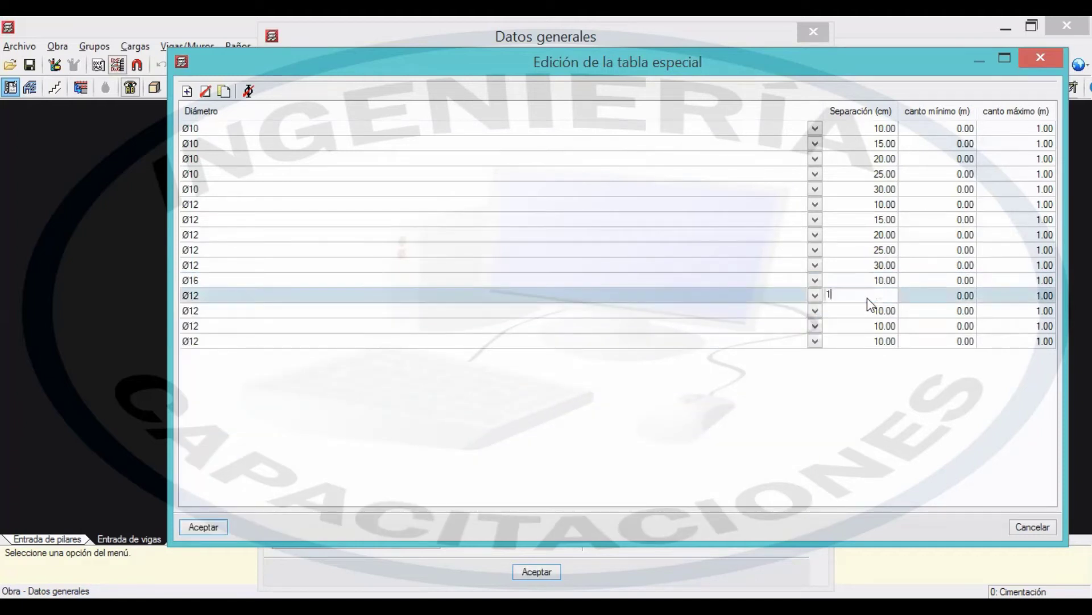
pyautogui.write('5')
pyautogui.press('Return')
pyautogui.write('20')
pyautogui.press('Return')
pyautogui.write('2')
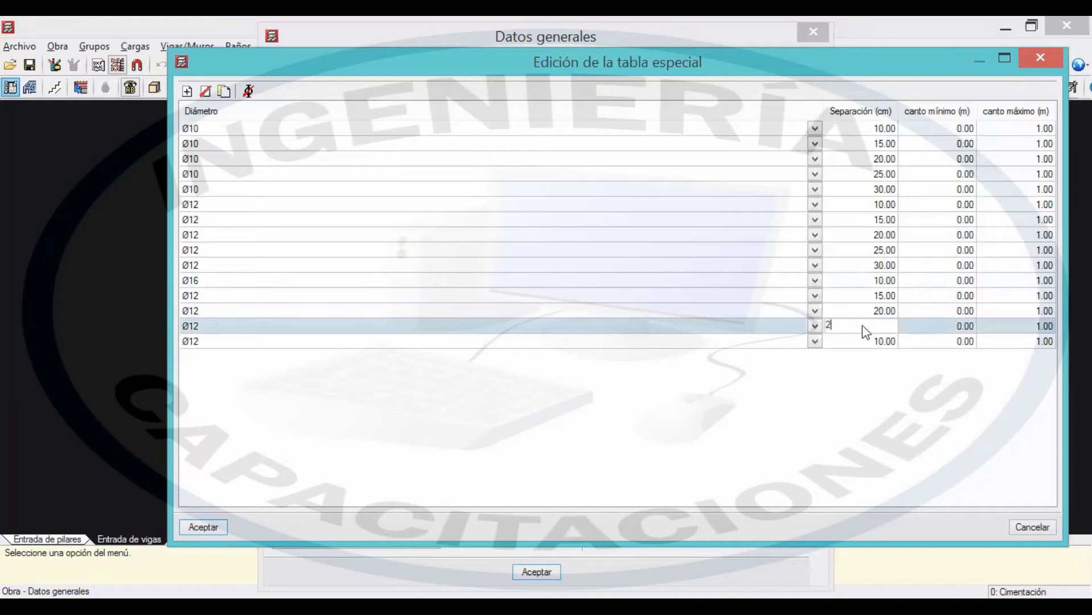
pyautogui.write('5')
pyautogui.press('Return')
pyautogui.write('30')
pyautogui.press('Return')
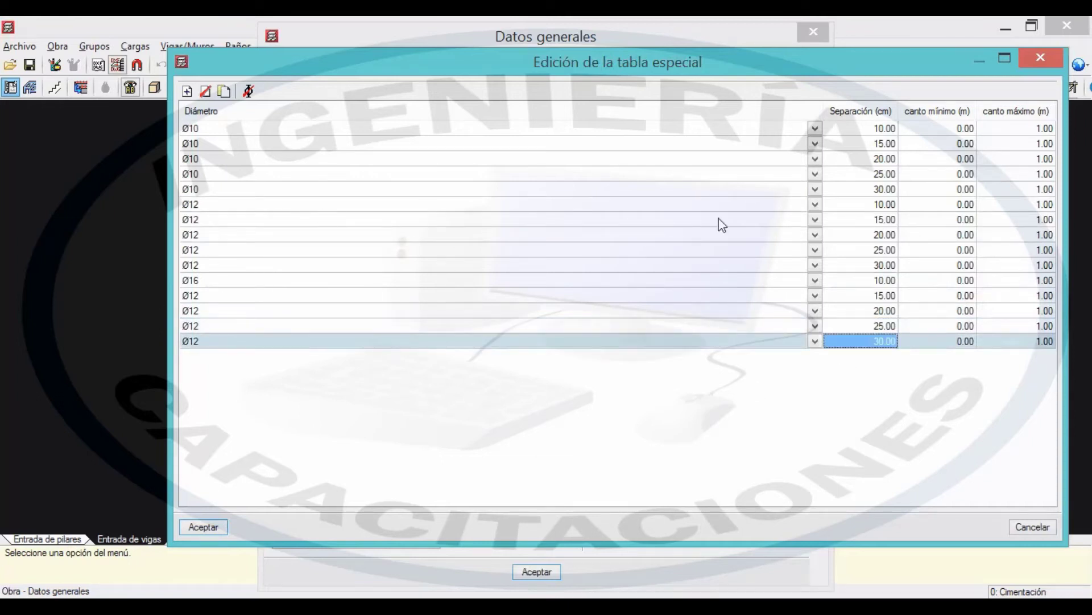
# Step: Change the diameter of the four entries below the Ø16 row from Ø12 to Ø16
pyautogui.click(860, 267)
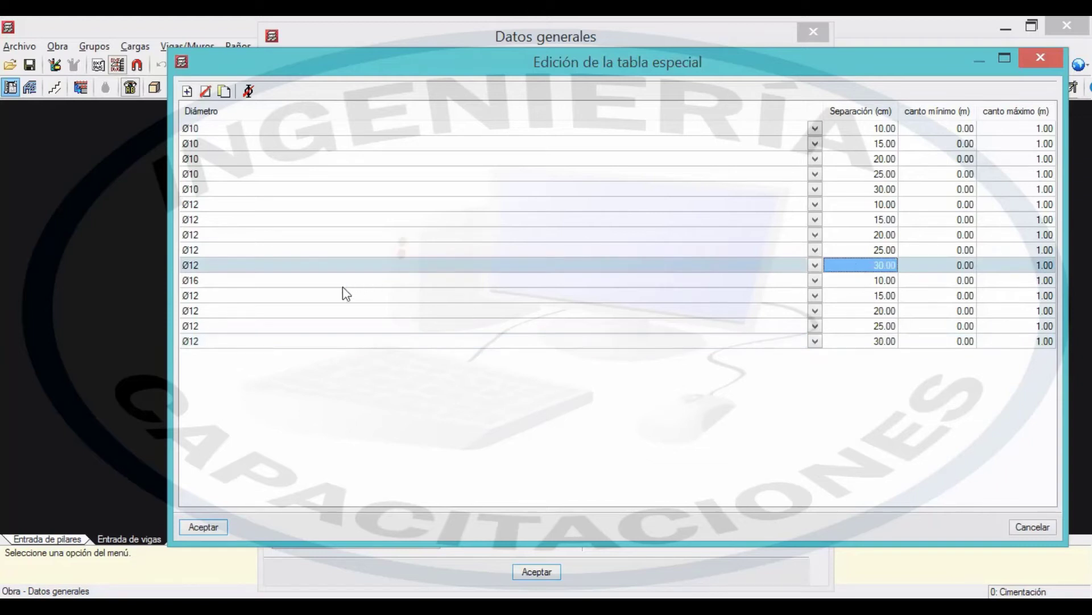
pyautogui.click(415, 296)
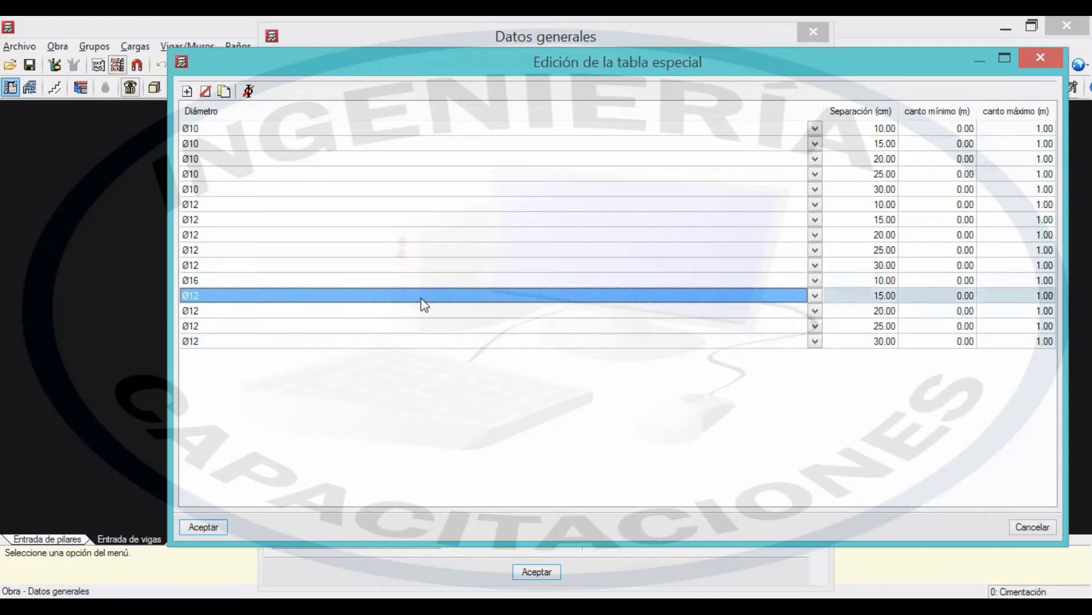
pyautogui.click(818, 297)
pyautogui.click(773, 298)
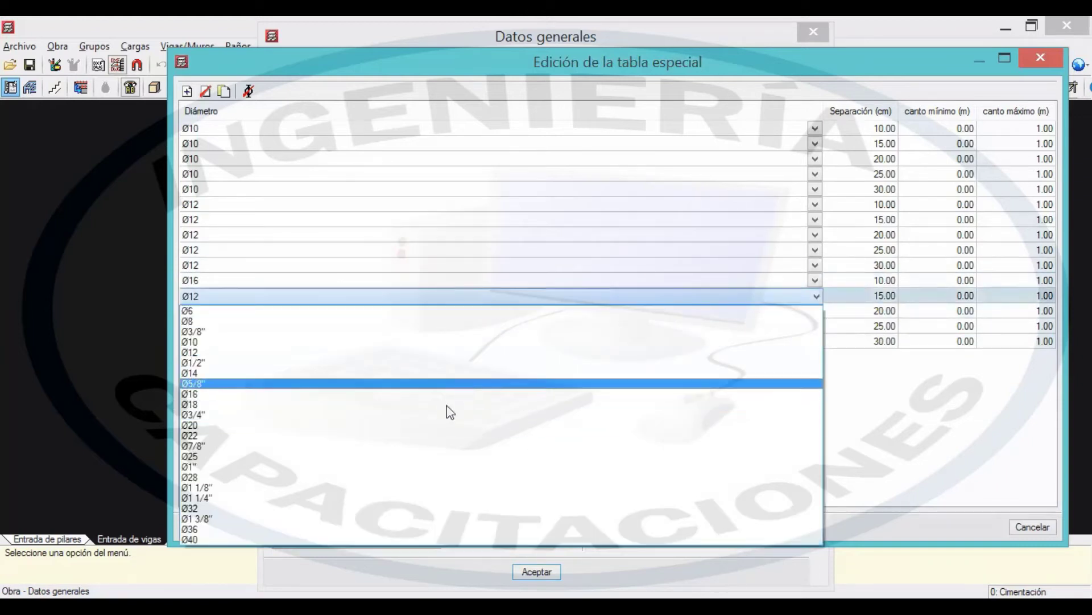
pyautogui.click(378, 394)
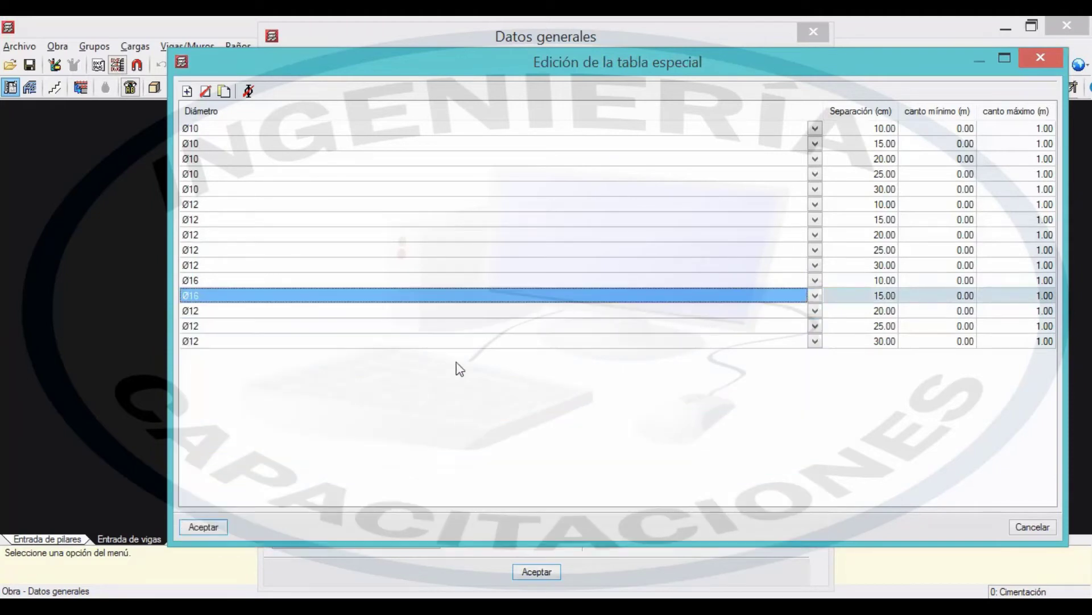
pyautogui.click(483, 325)
pyautogui.click(510, 310)
pyautogui.doubleClick(498, 311)
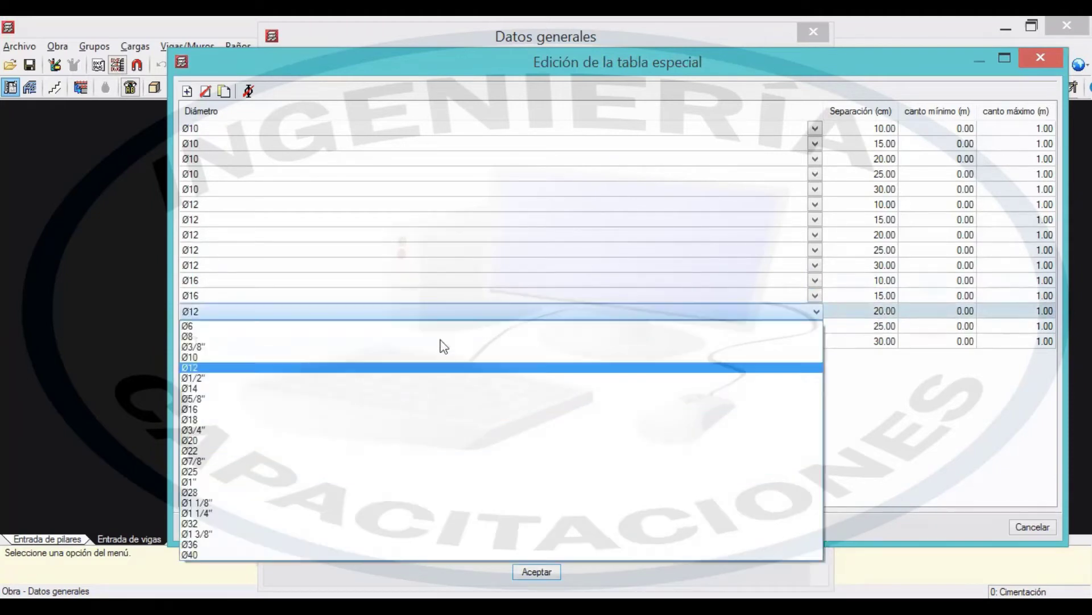
pyautogui.click(319, 410)
pyautogui.click(339, 332)
pyautogui.click(340, 336)
pyautogui.click(341, 334)
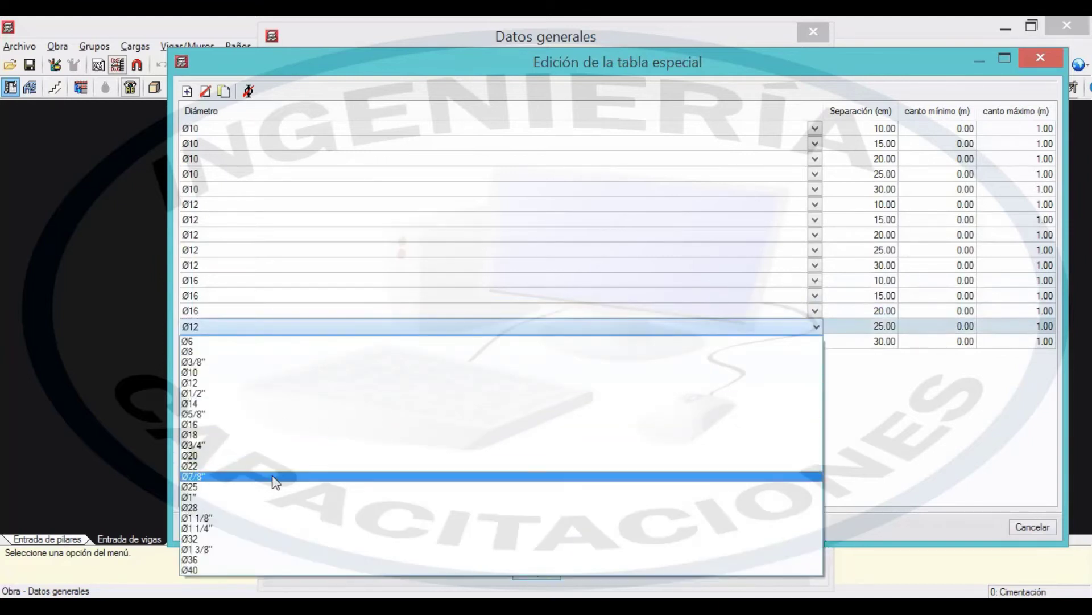
pyautogui.click(284, 423)
pyautogui.click(333, 345)
pyautogui.click(330, 342)
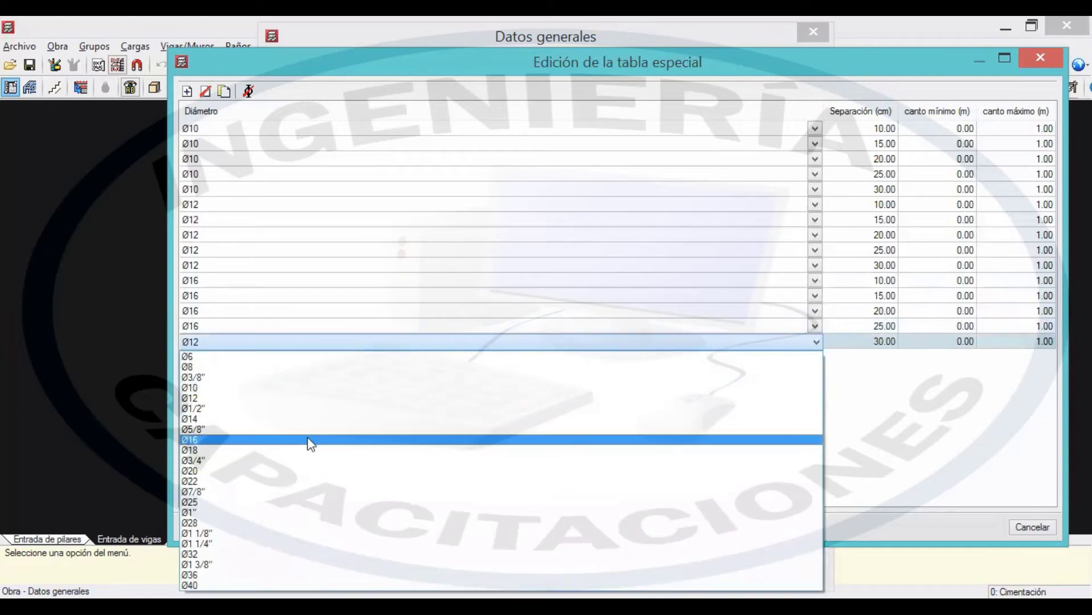
pyautogui.click(307, 438)
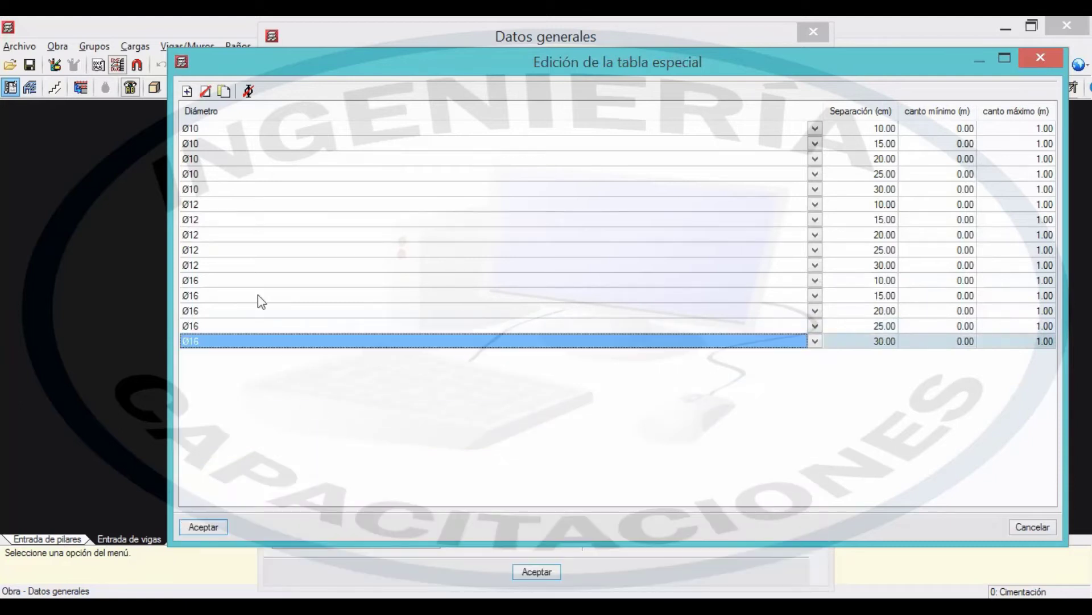
# Step: Add a Ø20 entry at the end of the table and duplicate it four times
pyautogui.click(185, 91)
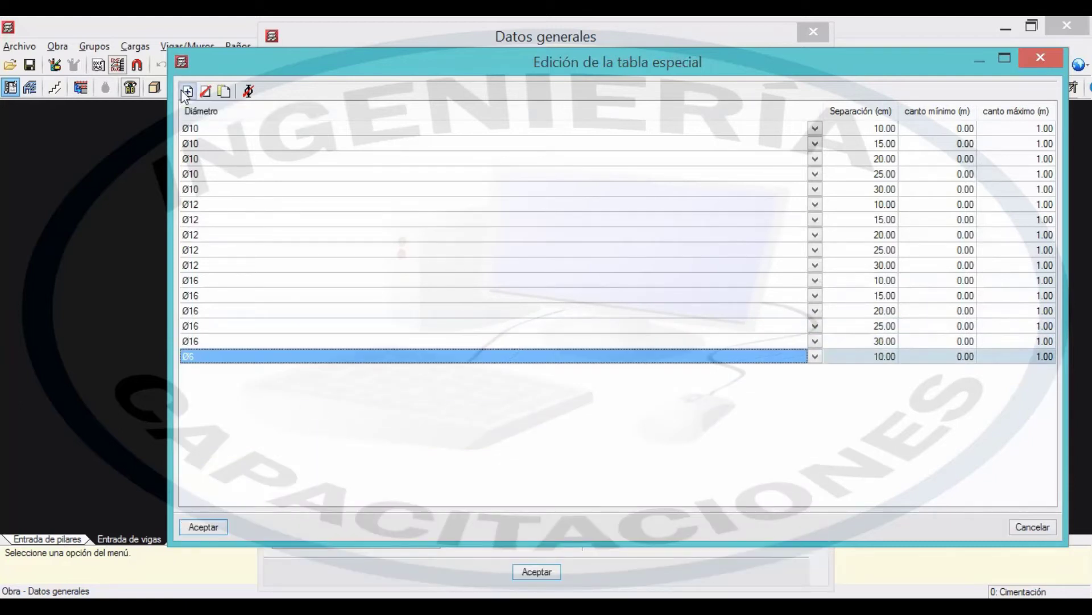
pyautogui.click(814, 356)
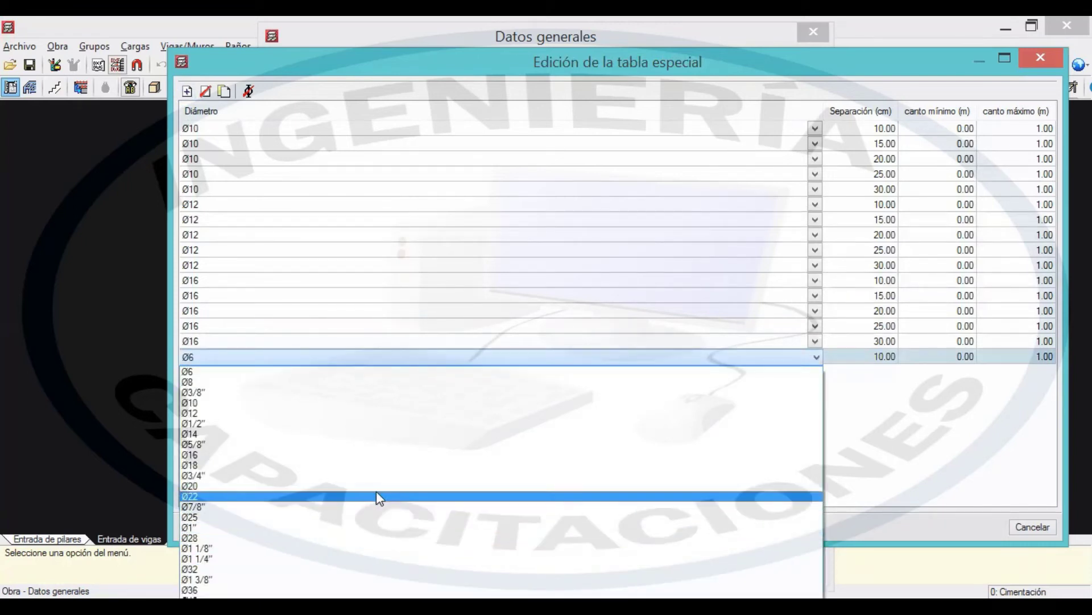
pyautogui.click(377, 485)
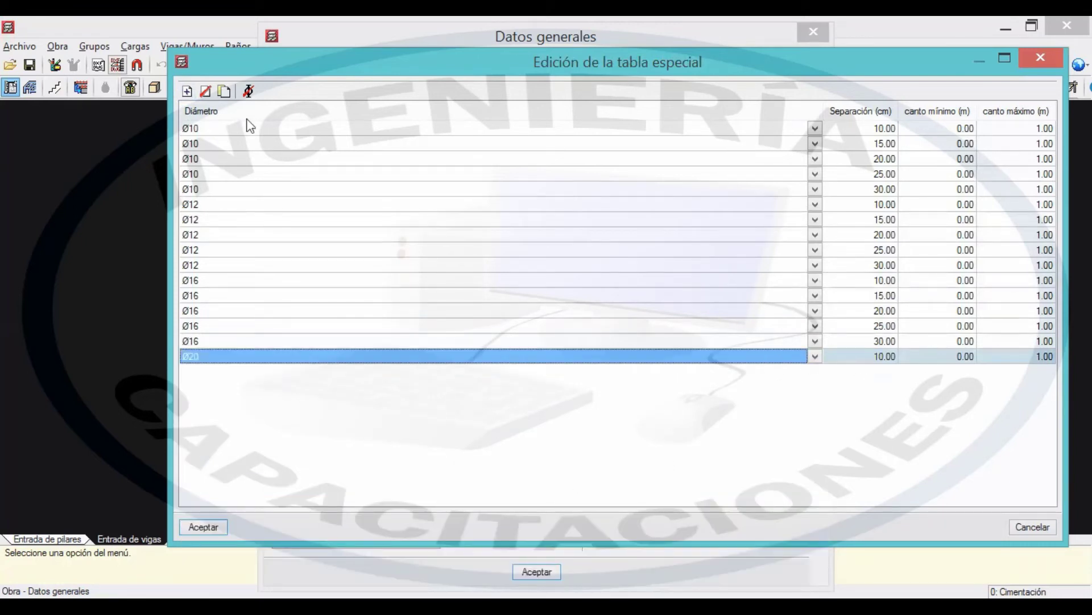
pyautogui.click(234, 97)
pyautogui.click(234, 98)
pyautogui.click(234, 98)
pyautogui.click(234, 98)
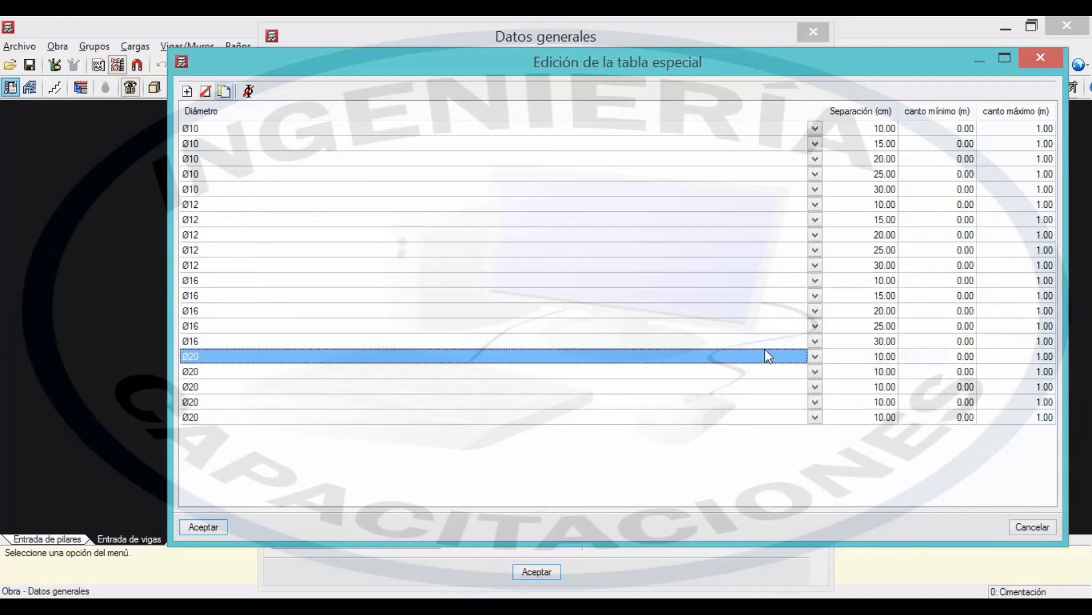
# Step: Set the separations of the four duplicated Ø20 entries to 15, 20, 25 and 30 cm
pyautogui.click(880, 371)
pyautogui.write('15')
pyautogui.click(873, 386)
pyautogui.write('20')
pyautogui.click(867, 402)
pyautogui.write('25')
pyautogui.click(868, 417)
pyautogui.write('3')
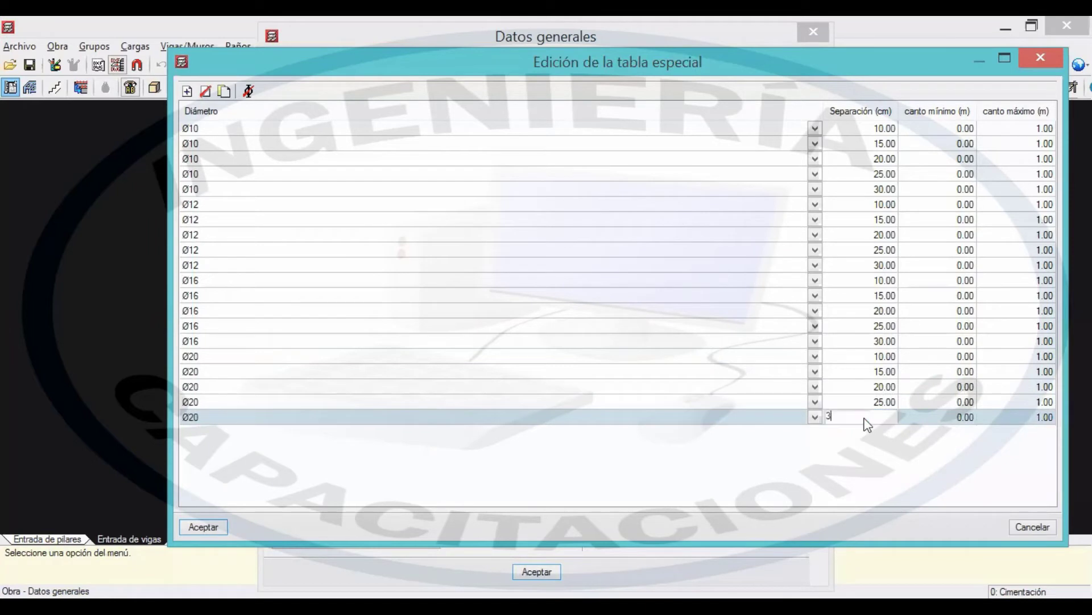
pyautogui.write('0')
pyautogui.press('Return')
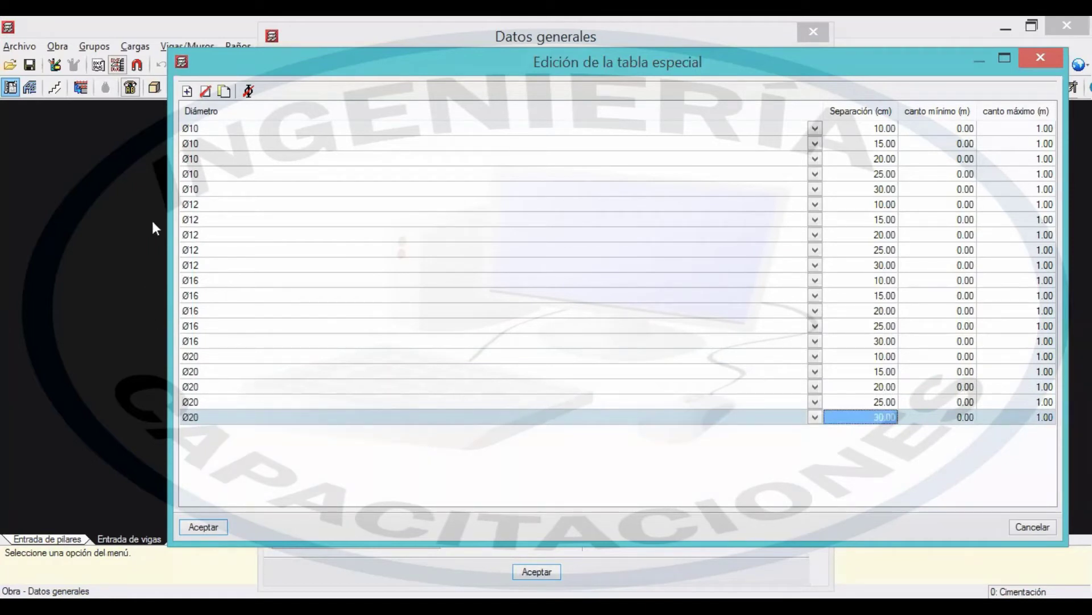
# Step: Add a Ø25 entry at the end of the table and duplicate it four times
pyautogui.click(186, 91)
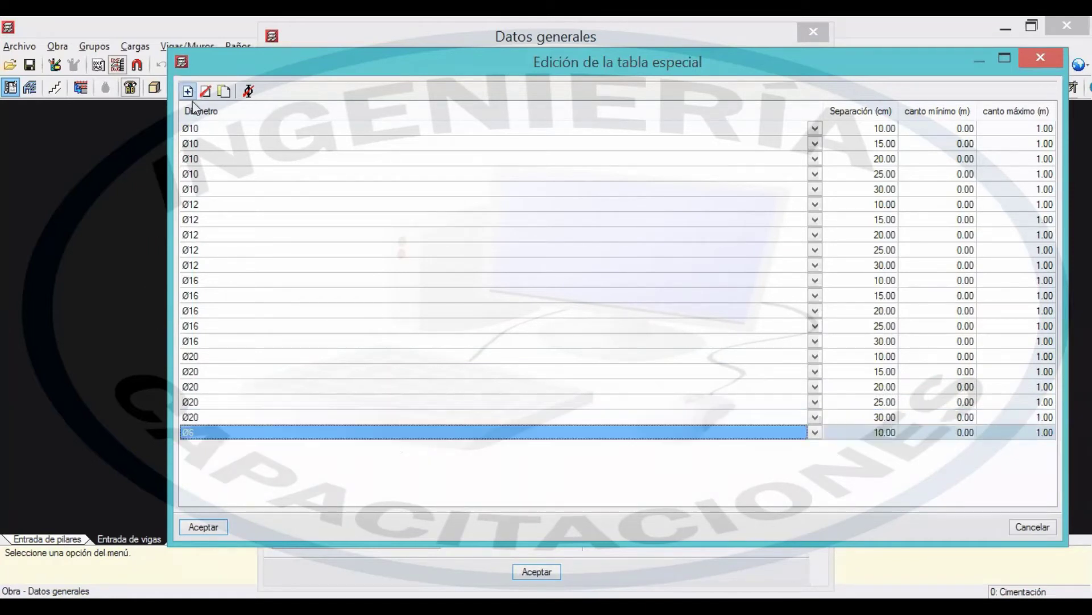
pyautogui.click(751, 437)
pyautogui.click(744, 437)
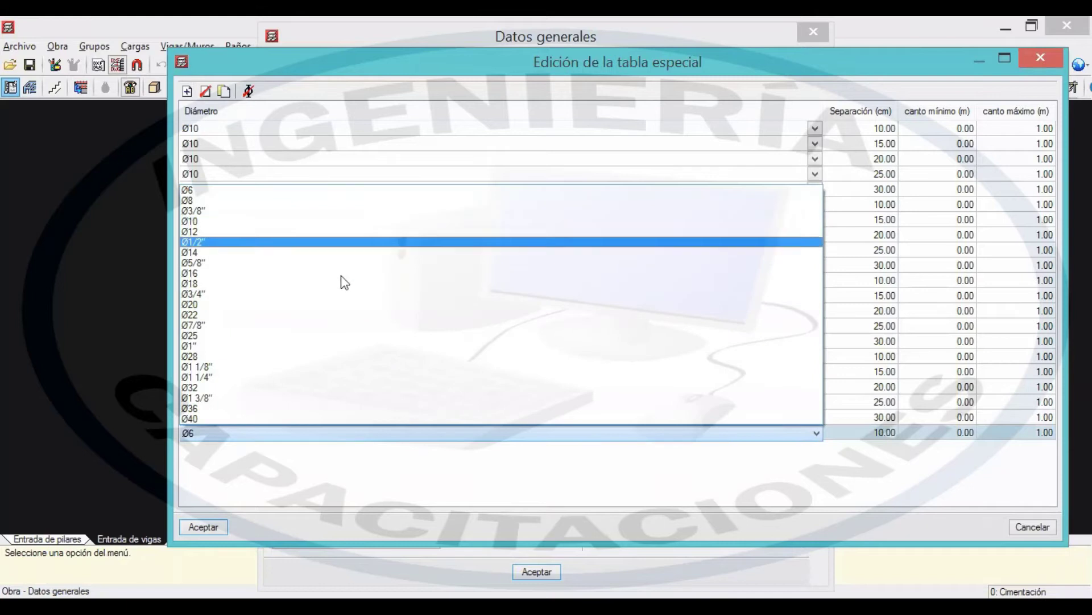
pyautogui.click(291, 337)
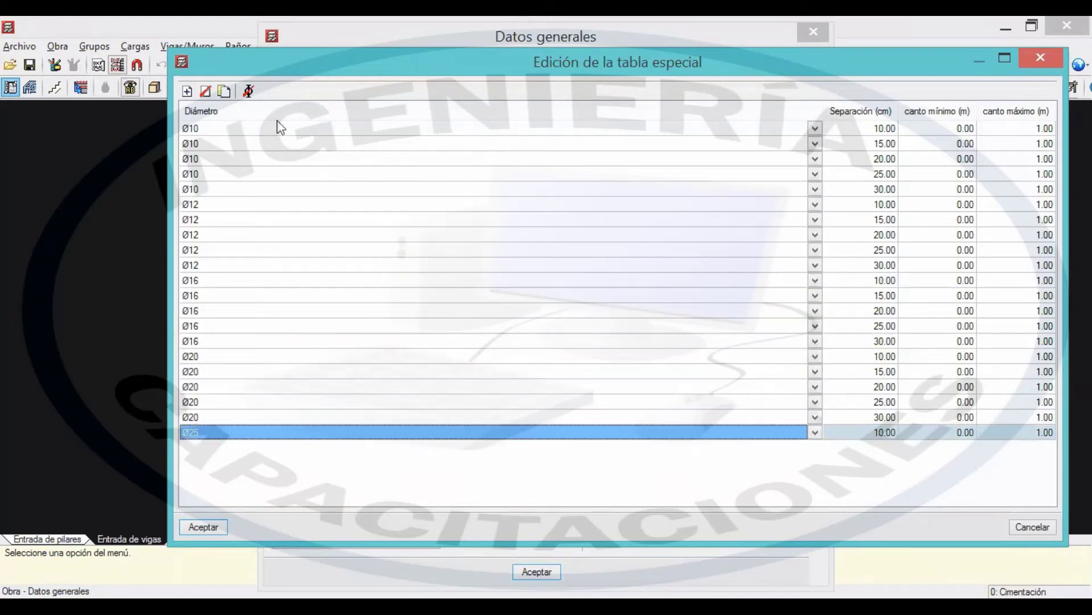
pyautogui.click(248, 99)
pyautogui.click(248, 100)
pyautogui.click(248, 100)
pyautogui.click(248, 100)
# Step: Set the separations of the four duplicated Ø25 entries to 15, 20, 25 and 30 cm
pyautogui.click(876, 446)
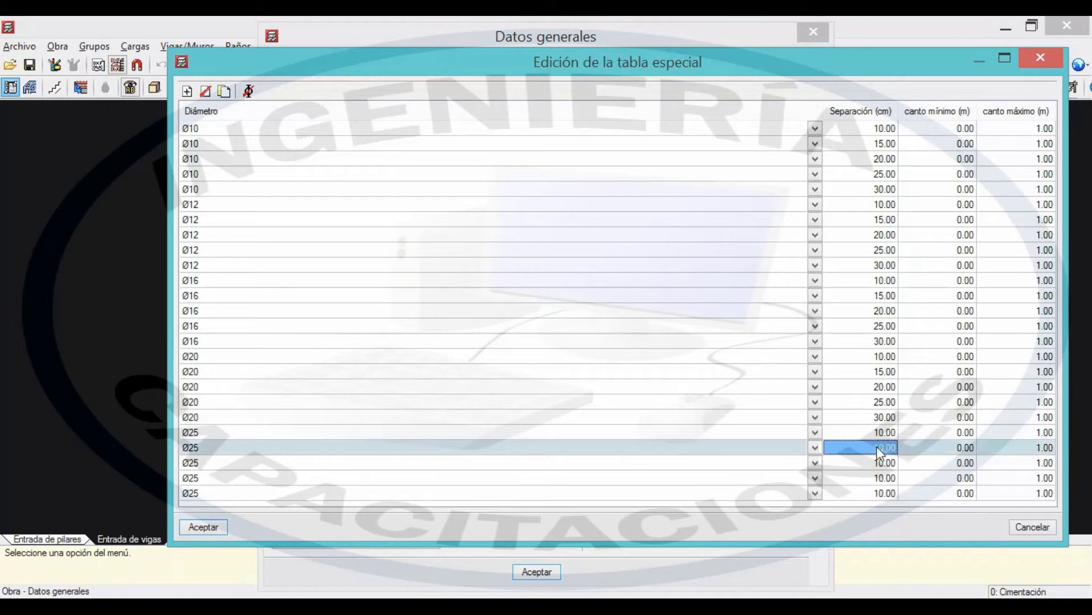
pyautogui.write('15')
pyautogui.click(876, 463)
pyautogui.write('20')
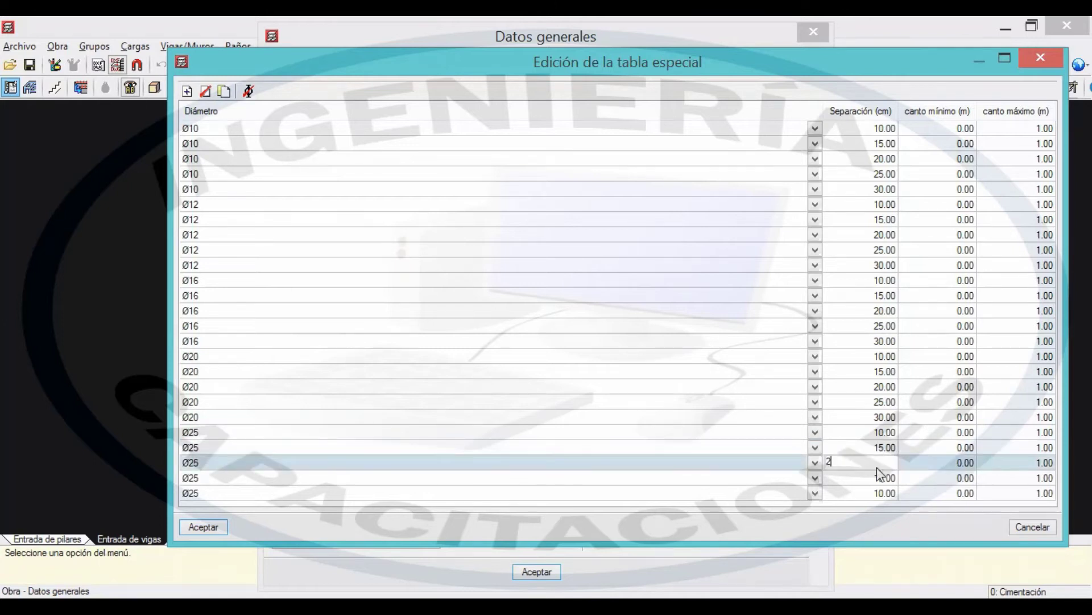
pyautogui.click(873, 477)
pyautogui.write('25')
pyautogui.click(883, 491)
pyautogui.write('30')
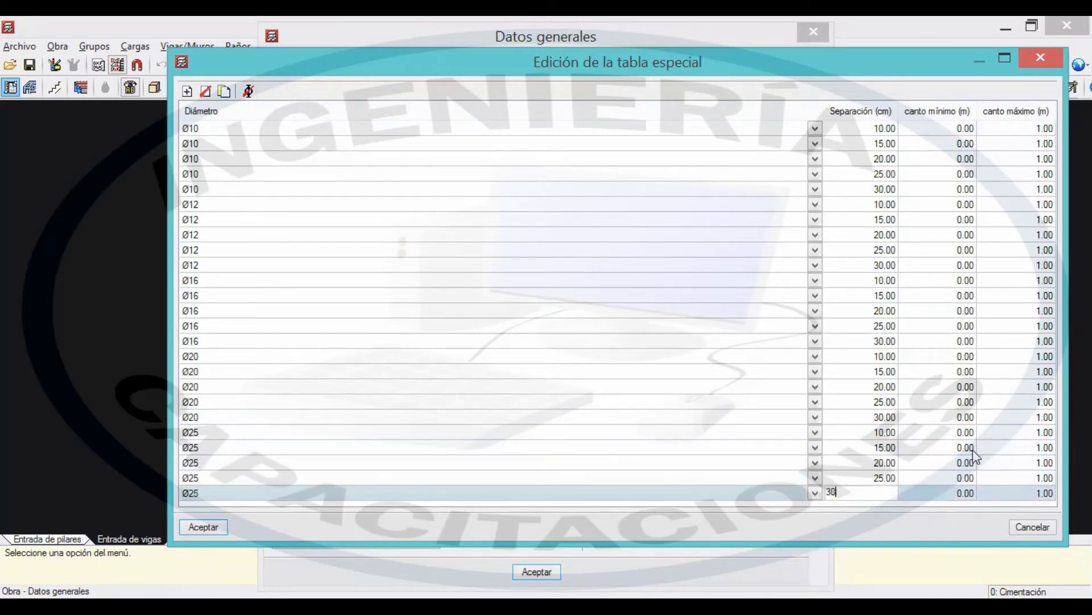
pyautogui.click(757, 401)
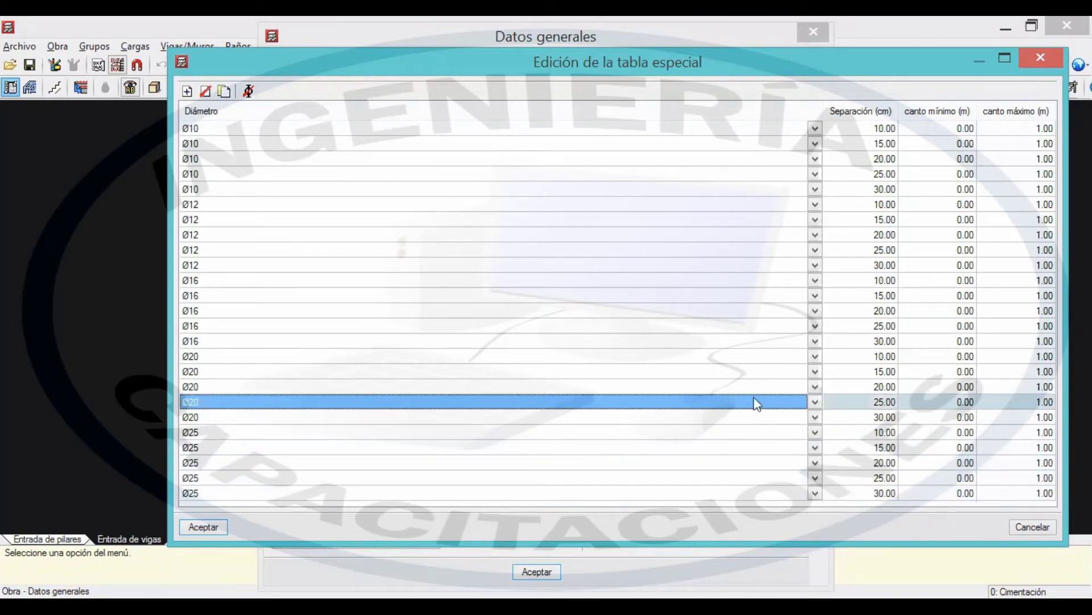
# Step: Accept the edited special table for linear footings and export it to the library as ARMADO ZAPATAS CORRIDAS CURSO
pyautogui.click(219, 527)
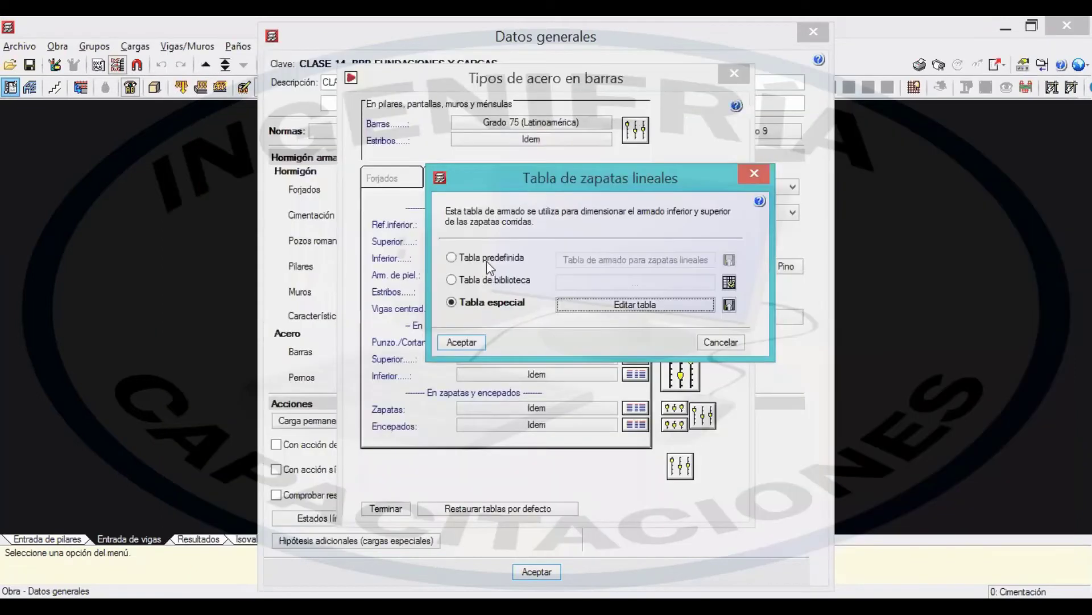
pyautogui.click(730, 304)
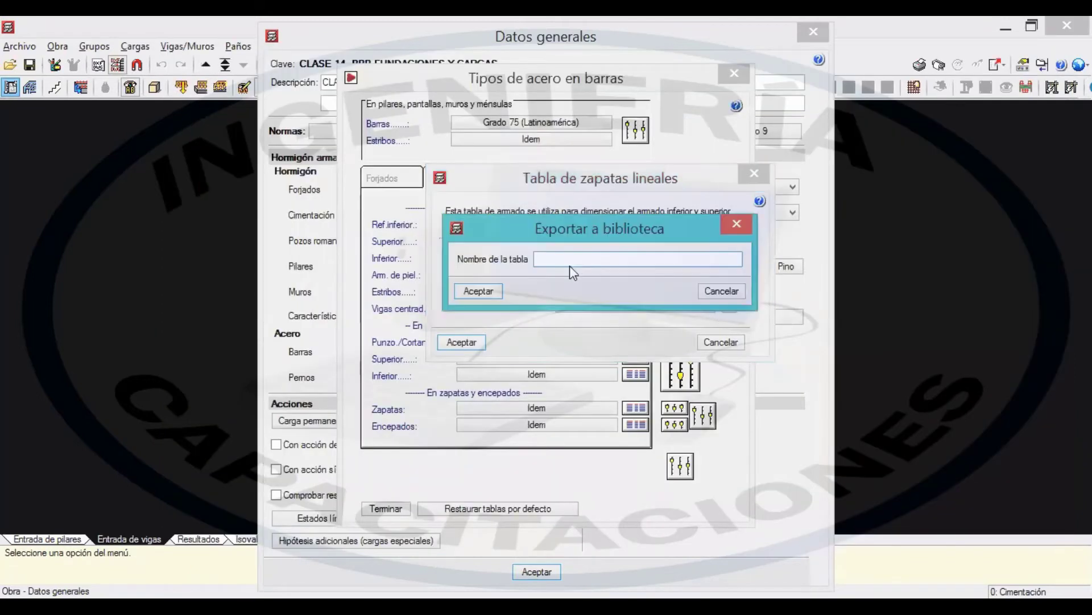
pyautogui.write('ARMADO ZAPATAS CORRIDAS CURO')
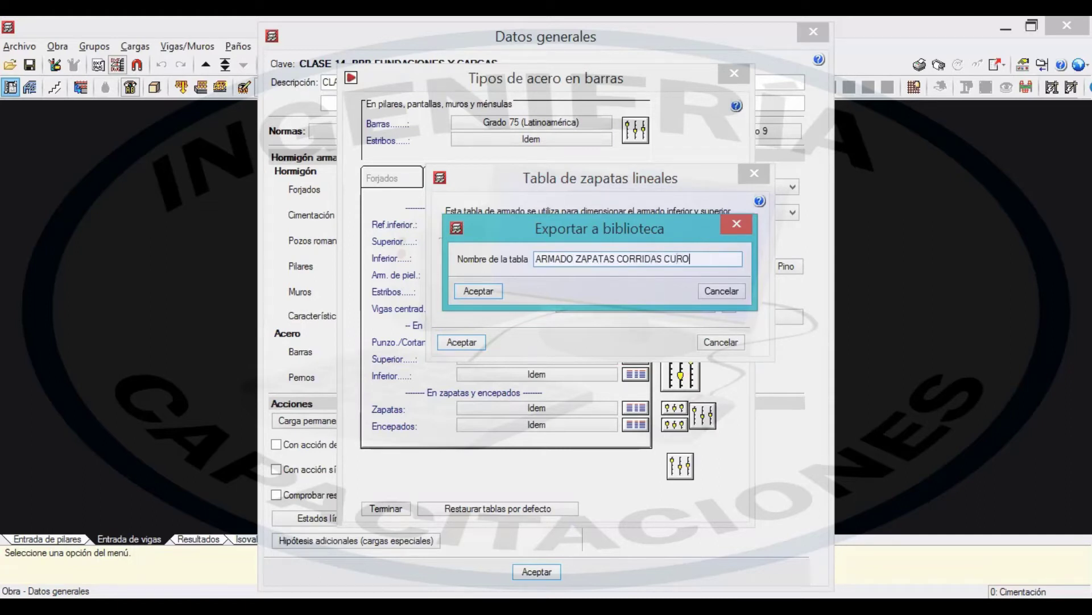
pyautogui.press('BackSpace')
pyautogui.click(478, 291)
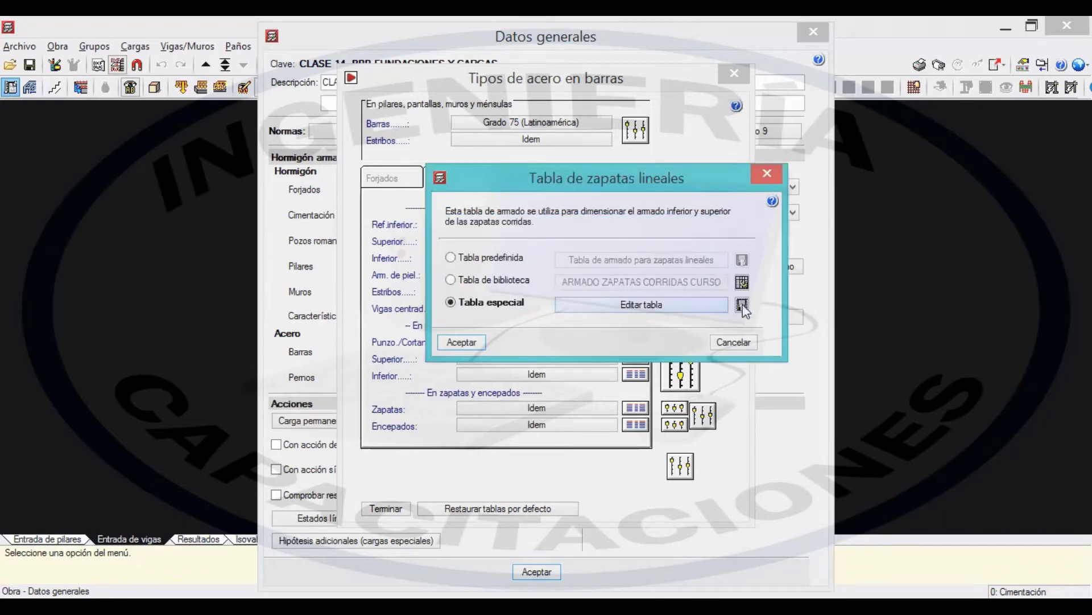
# Step: Assign the library table ARMADO ZAPATAS CORRIDAS CURSO to linear footings, save it as the default table, and leave the footing tables
pyautogui.click(485, 282)
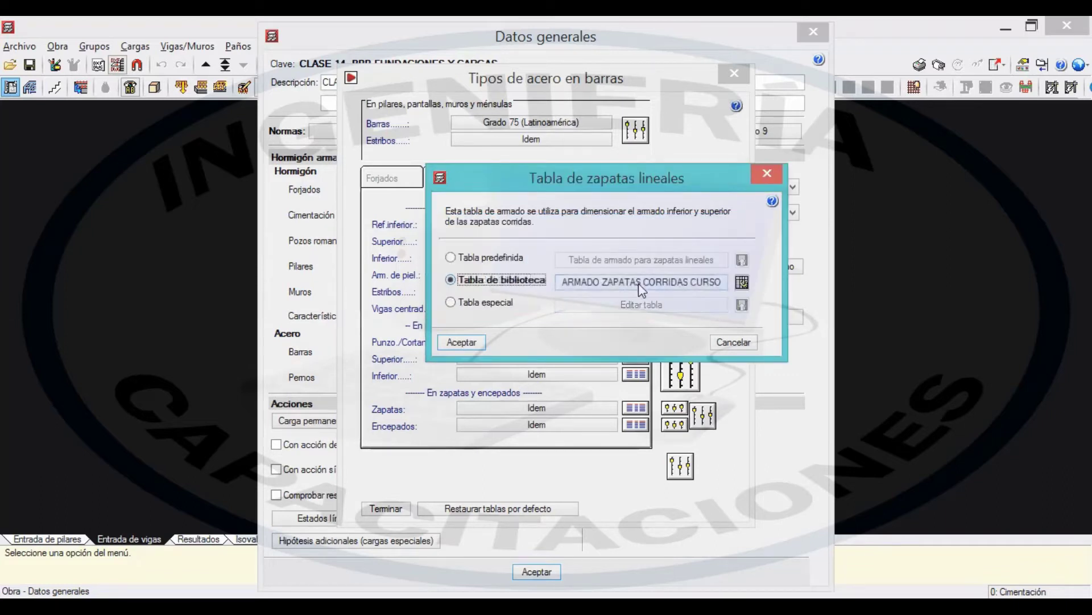
pyautogui.click(452, 340)
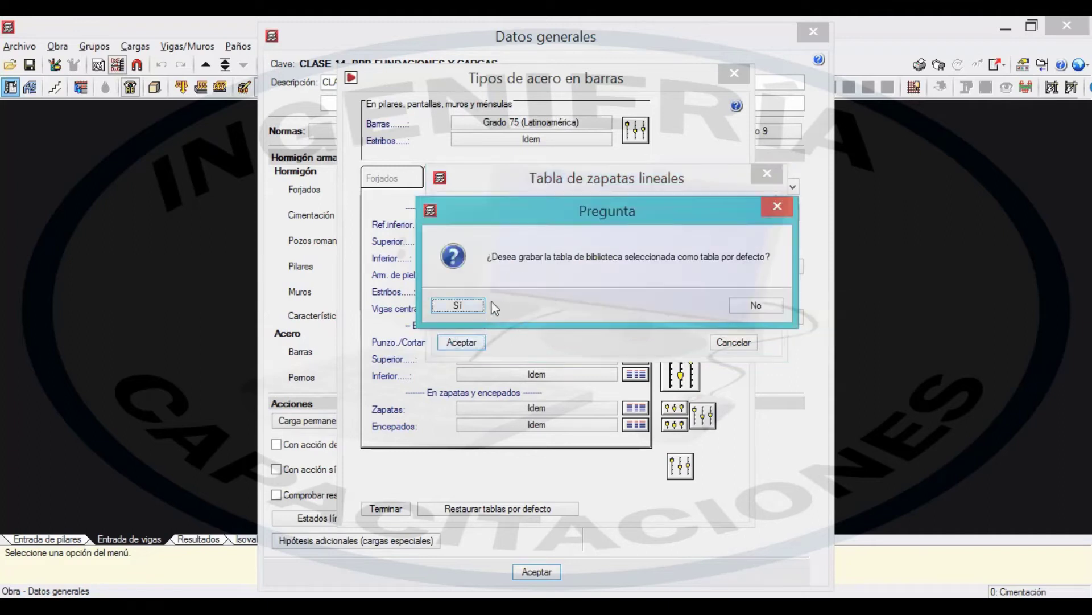
pyautogui.click(471, 306)
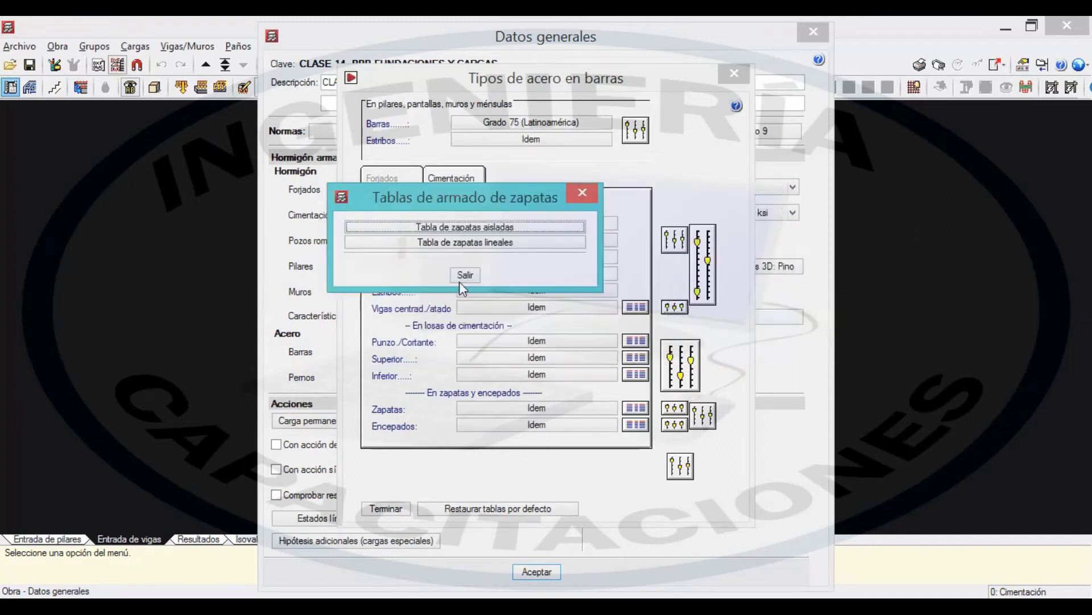
pyautogui.click(464, 275)
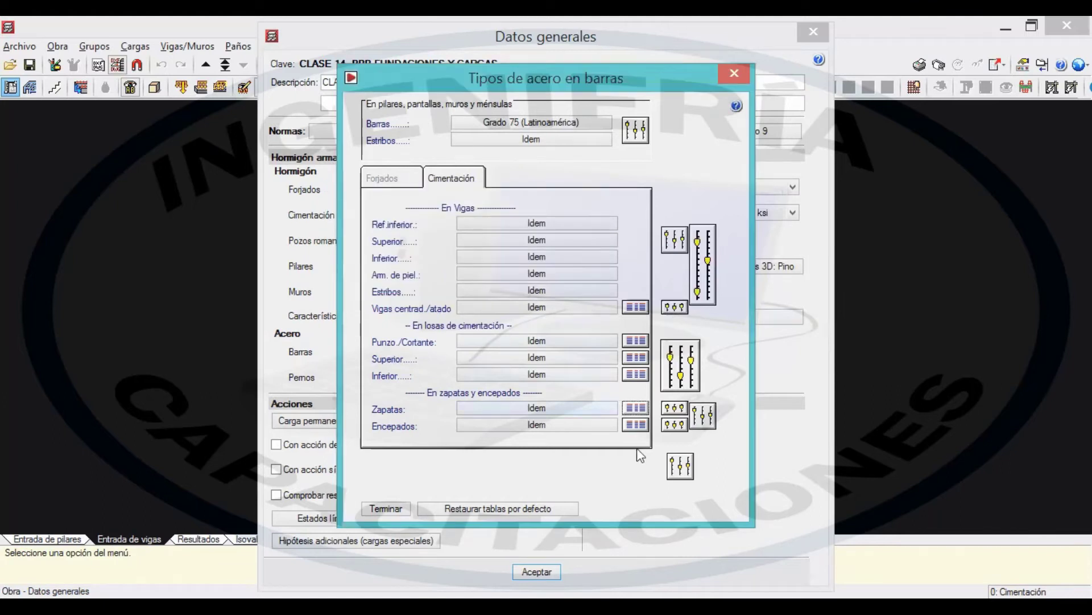
pyautogui.click(634, 408)
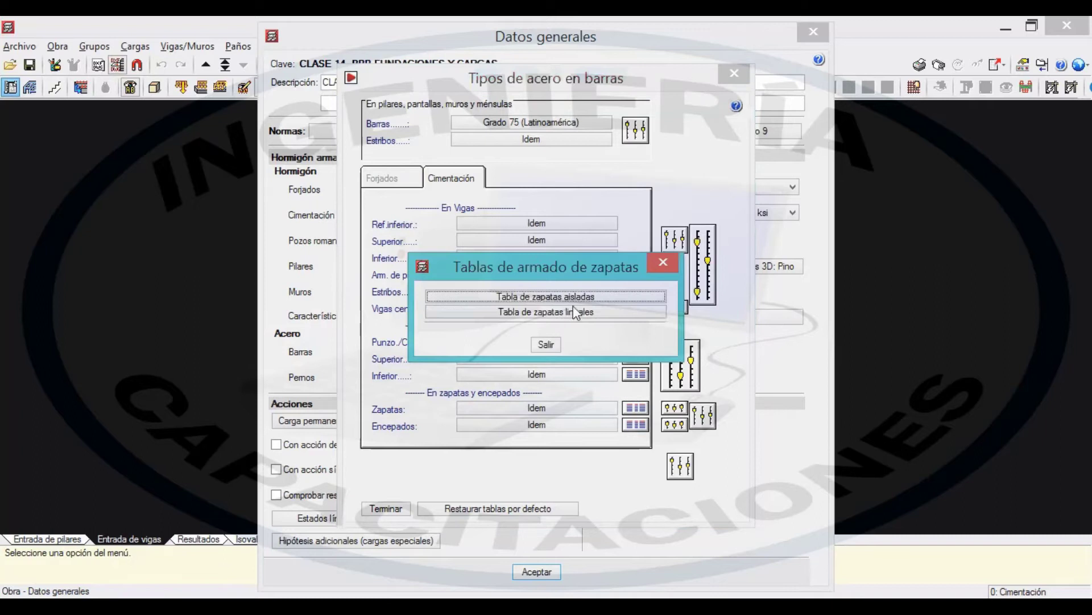
pyautogui.click(664, 263)
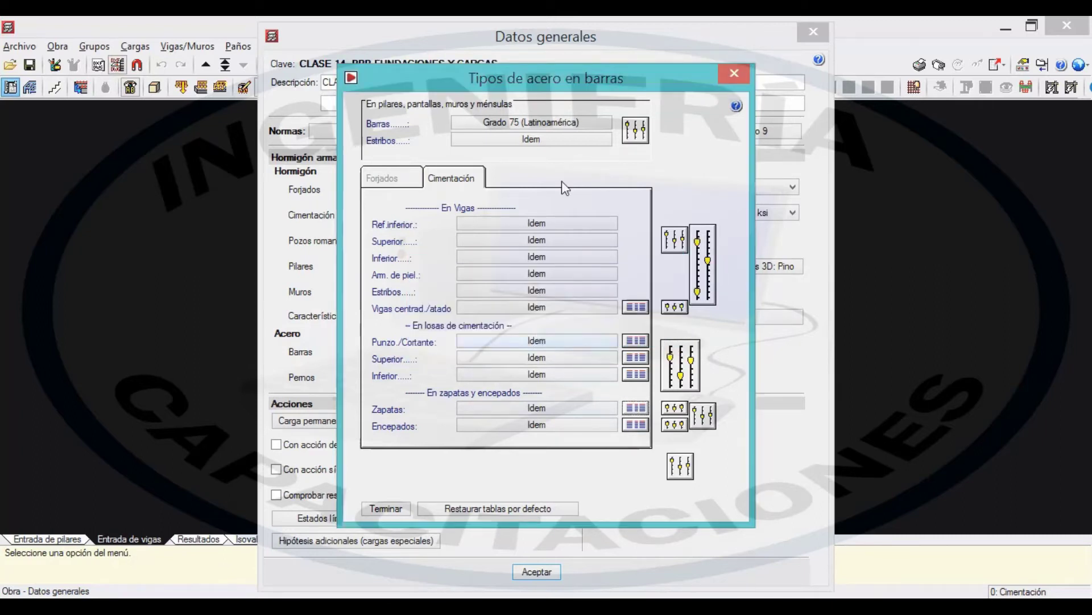
pyautogui.hotkey('ctrl', 'shift', 'd')
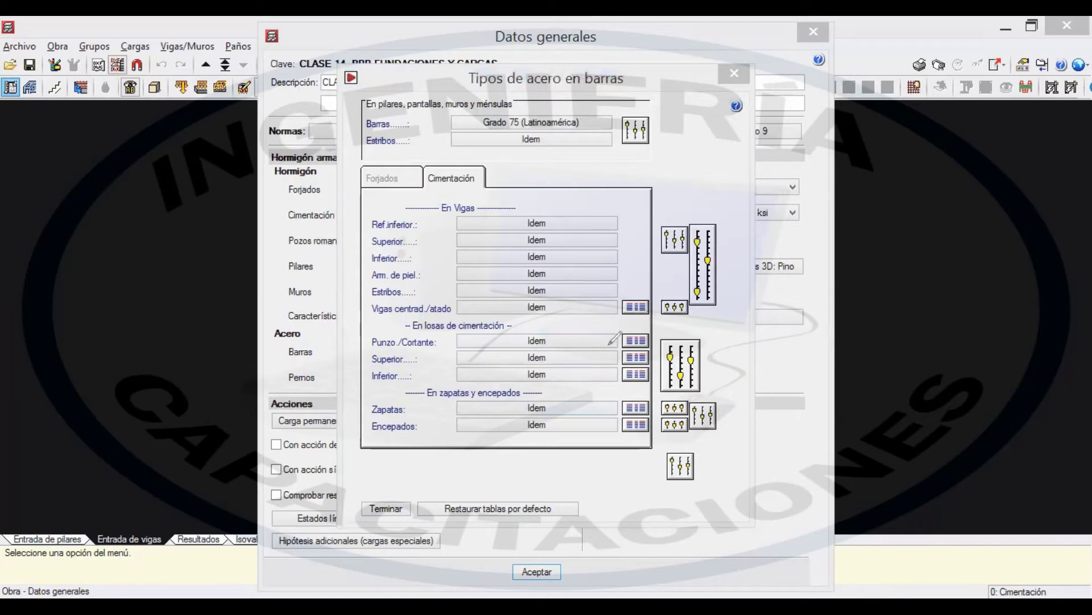
pyautogui.moveTo(655, 299); pyautogui.dragTo(638, 308)
pyautogui.moveTo(647, 400); pyautogui.dragTo(642, 405)
pyautogui.press('Escape')
# Step: Open the centring beam options (Opciones de vigas centradoras) and move their dialog clear of the steel types dialog
pyautogui.click(677, 312)
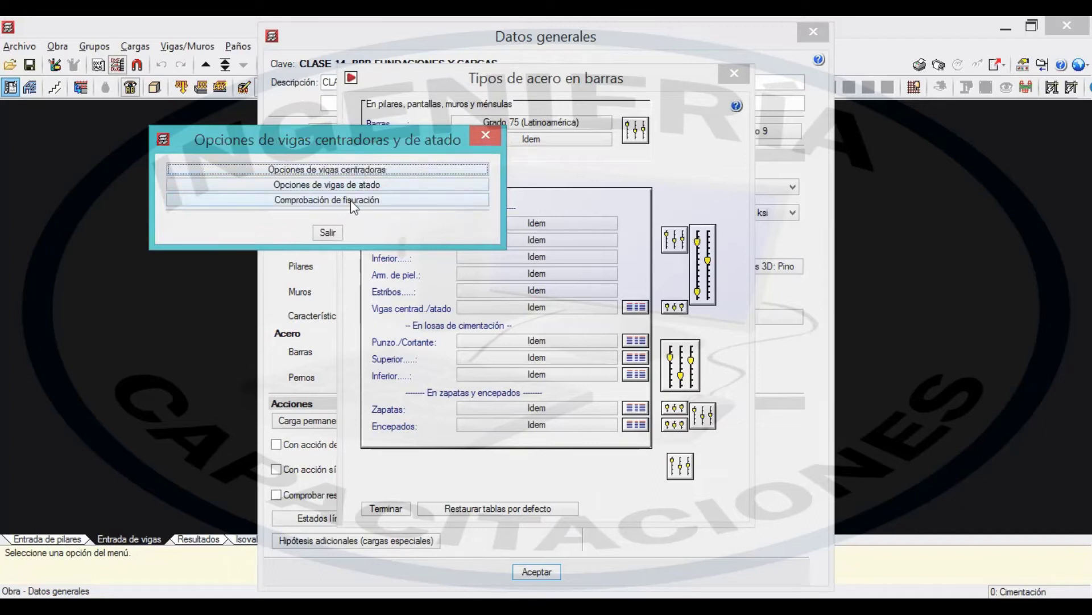
pyautogui.click(364, 172)
pyautogui.moveTo(492, 215); pyautogui.dragTo(248, 135)
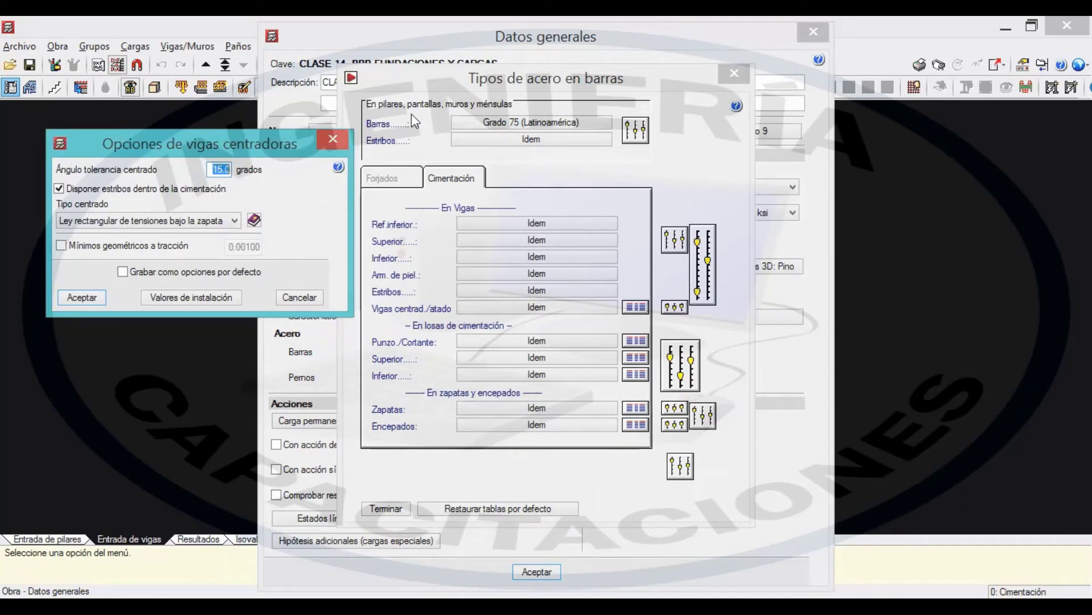
pyautogui.click(412, 114)
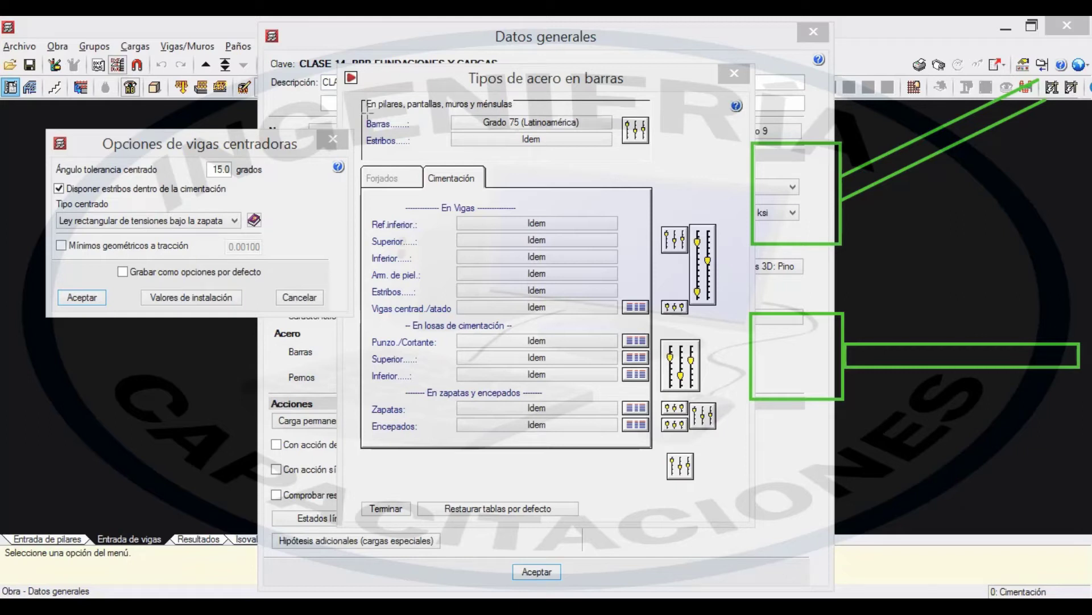
pyautogui.moveTo(845, 211); pyautogui.dragTo(1044, 215)
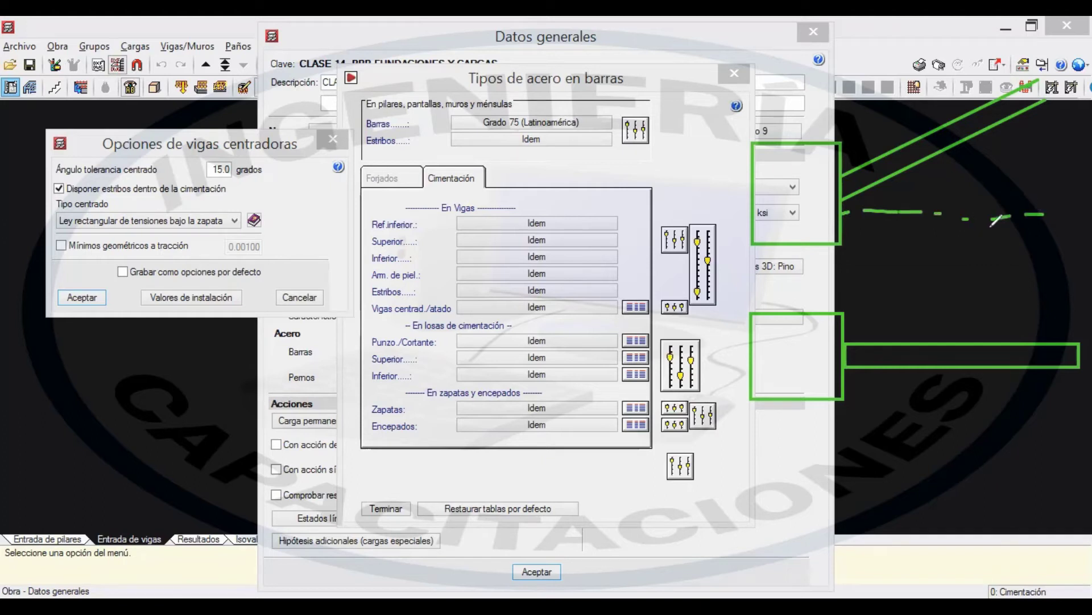
pyautogui.moveTo(934, 163); pyautogui.dragTo(936, 202)
pyautogui.moveTo(927, 183)
pyautogui.mouseDown()
pyautogui.moveTo(913, 189)
pyautogui.moveTo(938, 198)
pyautogui.mouseUp()
pyautogui.moveTo(820, 190); pyautogui.dragTo(991, 124)
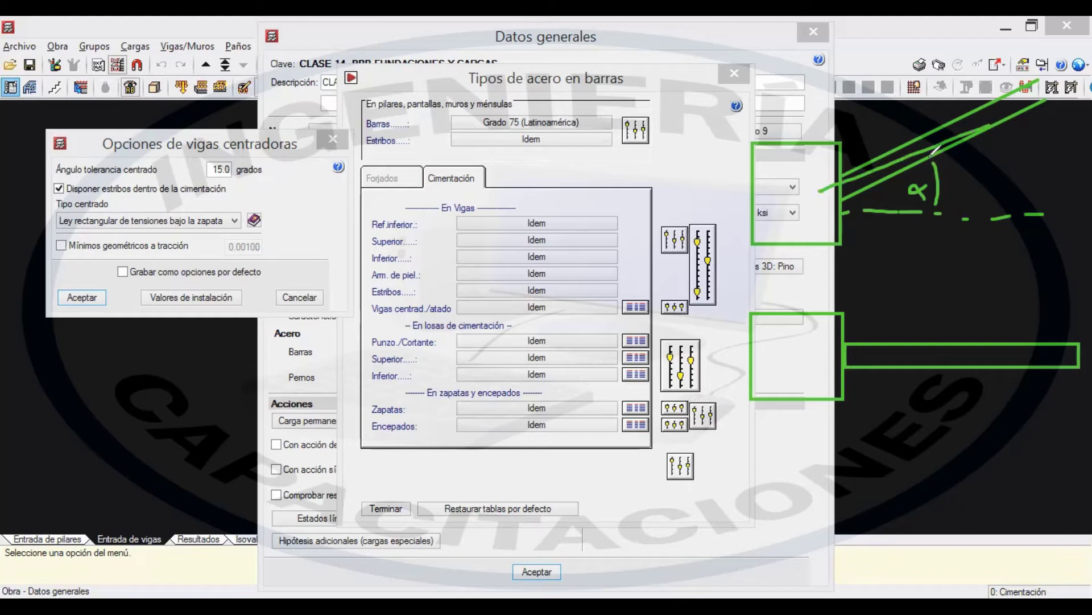
pyautogui.moveTo(934, 165); pyautogui.dragTo(933, 200)
pyautogui.moveTo(864, 32)
pyautogui.mouseDown()
pyautogui.moveTo(863, 92)
pyautogui.moveTo(916, 99)
pyautogui.mouseUp()
pyautogui.moveTo(844, 78); pyautogui.dragTo(881, 102)
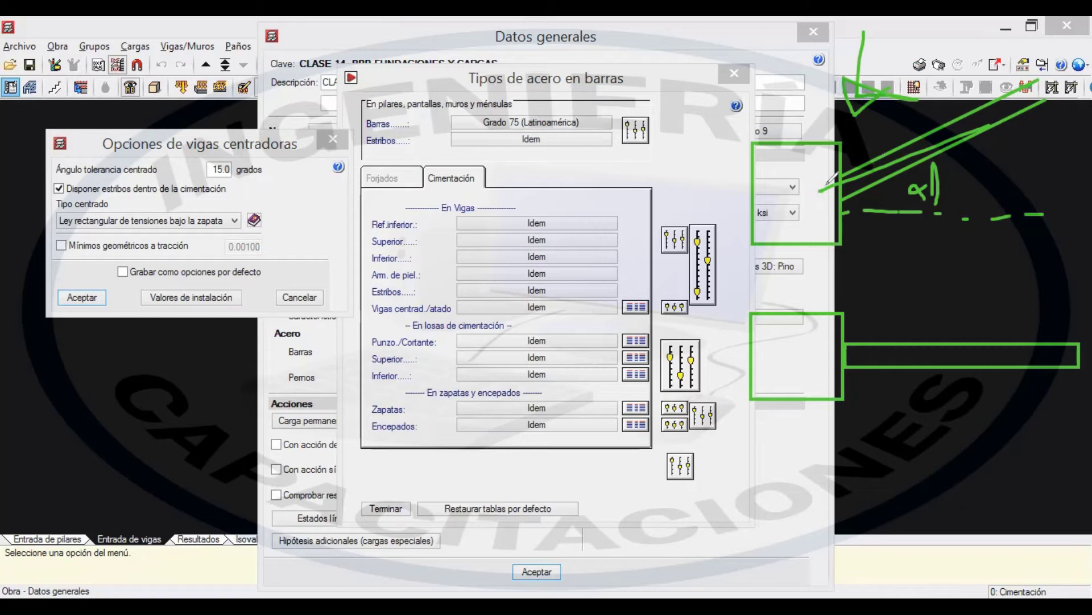
pyautogui.moveTo(749, 405)
pyautogui.mouseDown()
pyautogui.moveTo(905, 473)
pyautogui.moveTo(1057, 399)
pyautogui.mouseUp()
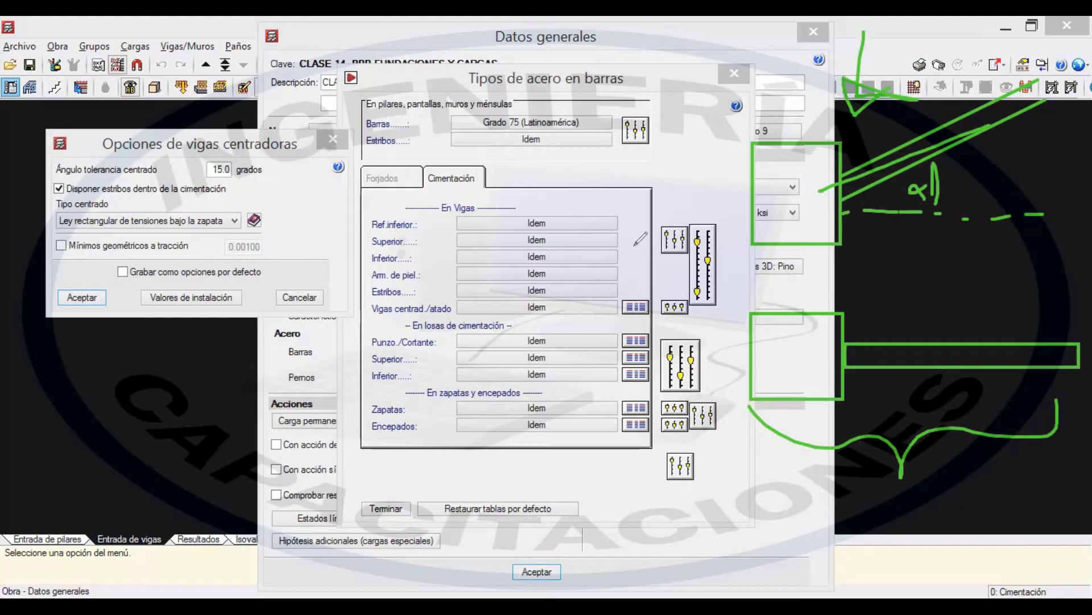
pyautogui.moveTo(208, 175); pyautogui.dragTo(290, 172)
pyautogui.moveTo(24, 371); pyautogui.dragTo(115, 426)
pyautogui.moveTo(116, 371)
pyautogui.mouseDown()
pyautogui.moveTo(223, 406)
pyautogui.moveTo(247, 398)
pyautogui.mouseUp()
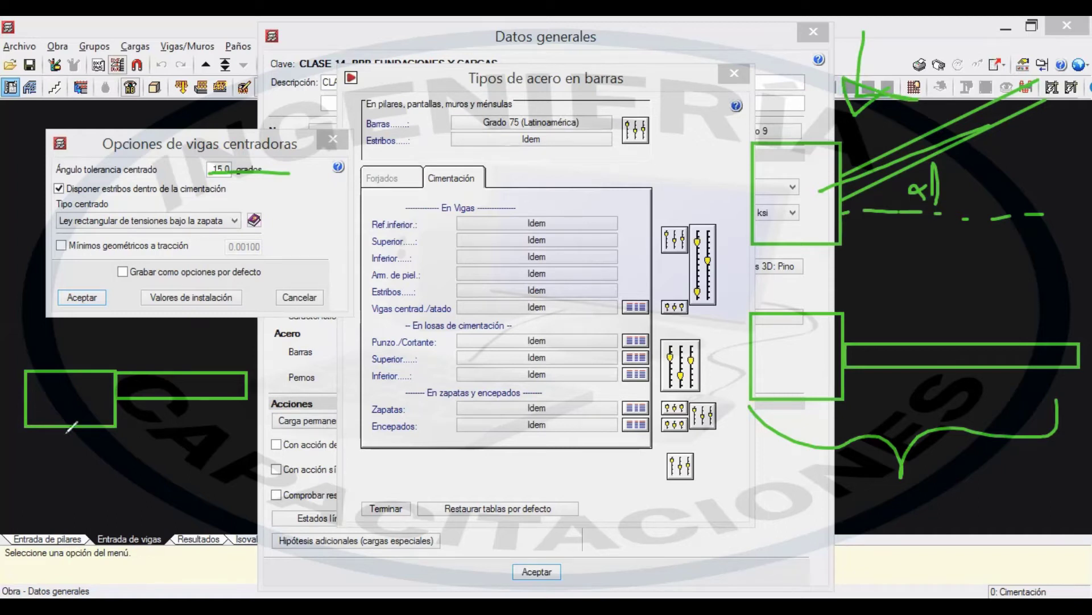
pyautogui.moveTo(128, 375)
pyautogui.mouseDown()
pyautogui.moveTo(129, 388)
pyautogui.moveTo(151, 393)
pyautogui.moveTo(100, 394)
pyautogui.mouseUp()
pyautogui.moveTo(81, 380); pyautogui.dragTo(76, 393)
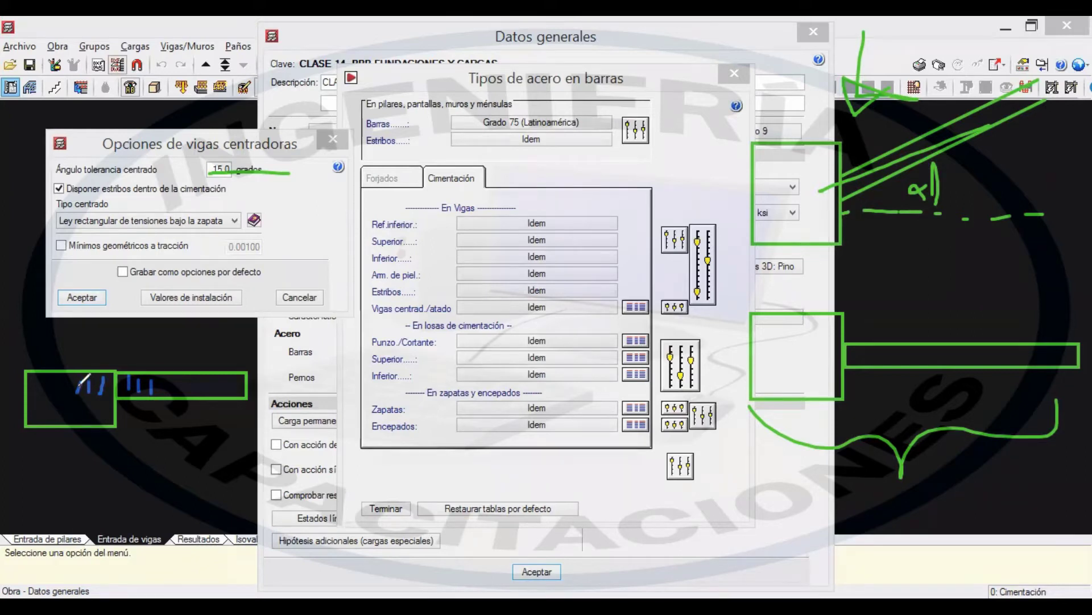
pyautogui.moveTo(61, 185); pyautogui.dragTo(56, 199)
pyautogui.moveTo(118, 392)
pyautogui.mouseDown()
pyautogui.moveTo(120, 375)
pyautogui.moveTo(126, 392)
pyautogui.mouseUp()
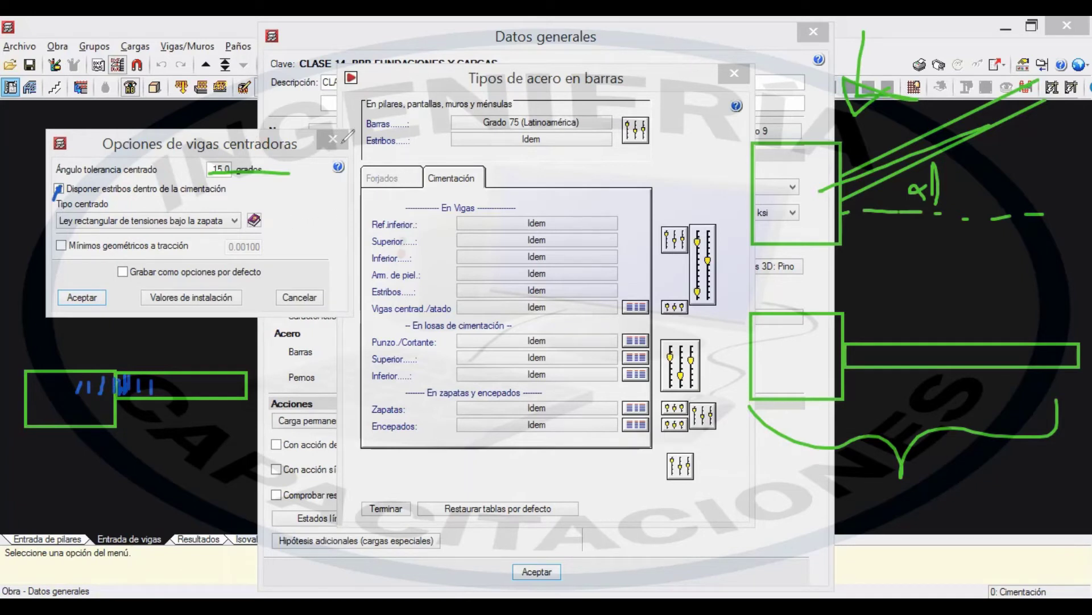
# Step: Clear the screen annotations and set the centring beams' Tipo centrado to "Ley rectangular de tensiones bajo la zapata"
pyautogui.press('Escape')
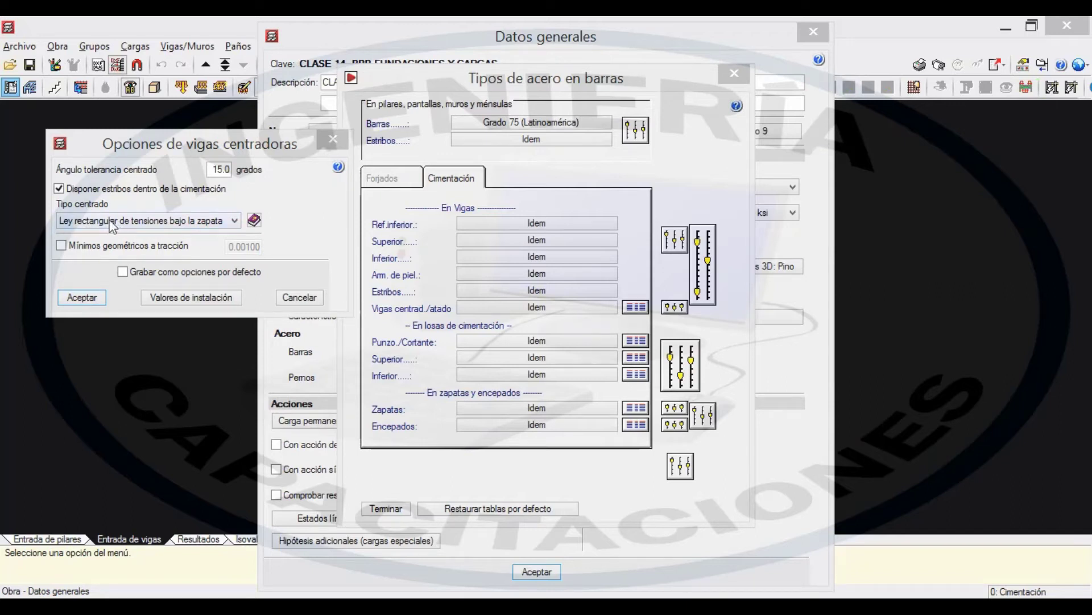
pyautogui.click(225, 222)
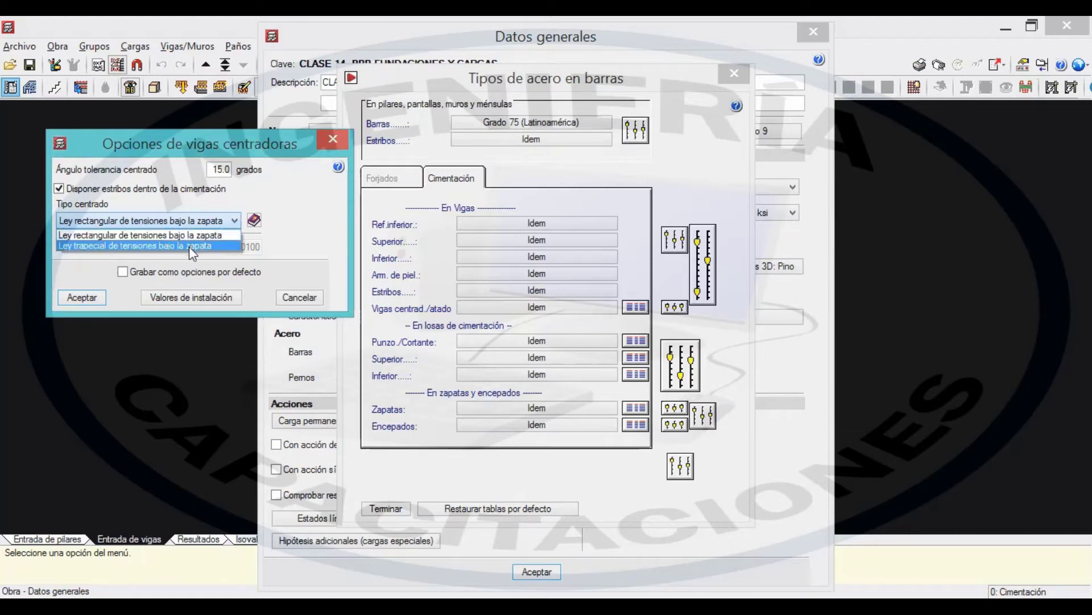
pyautogui.click(234, 234)
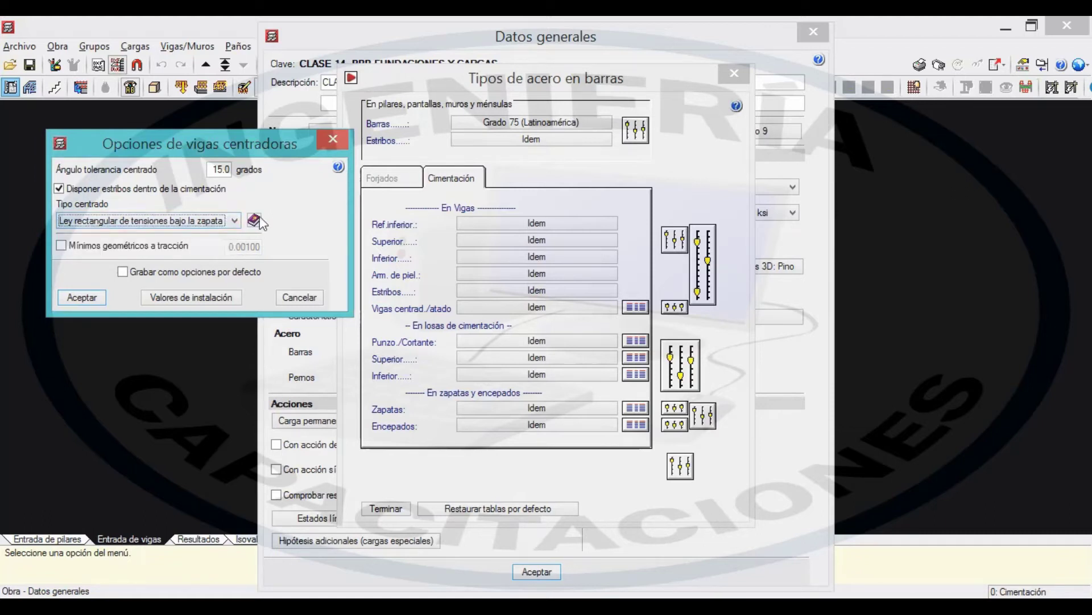
# Step: Open the Tipo centrado explanation and mark up the rectangular stress law diagram, underlining the trapezoidal law's title
pyautogui.click(254, 220)
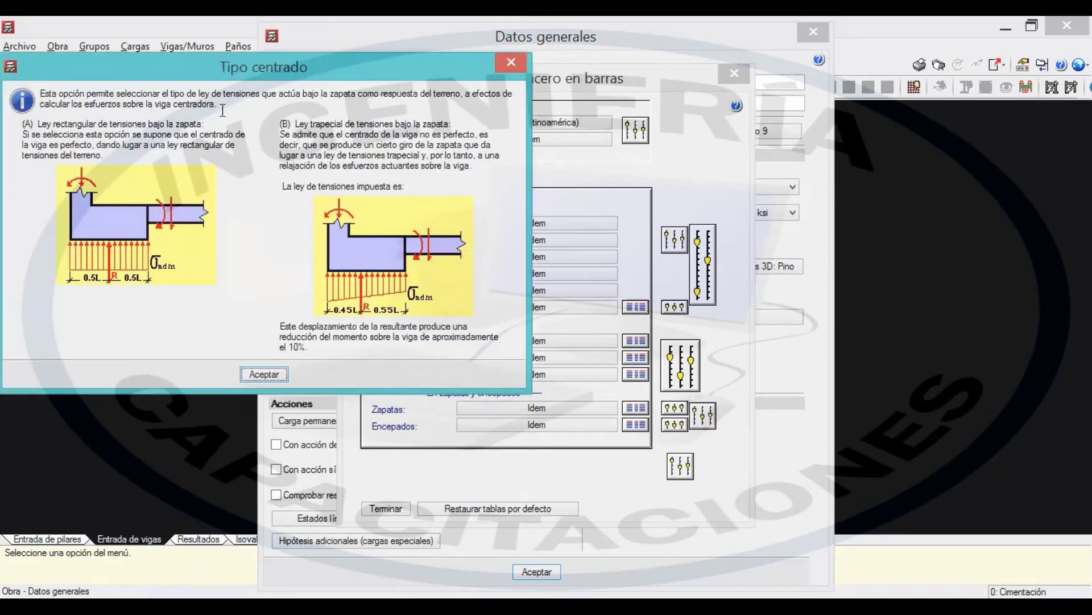
pyautogui.moveTo(267, 72); pyautogui.dragTo(636, 124)
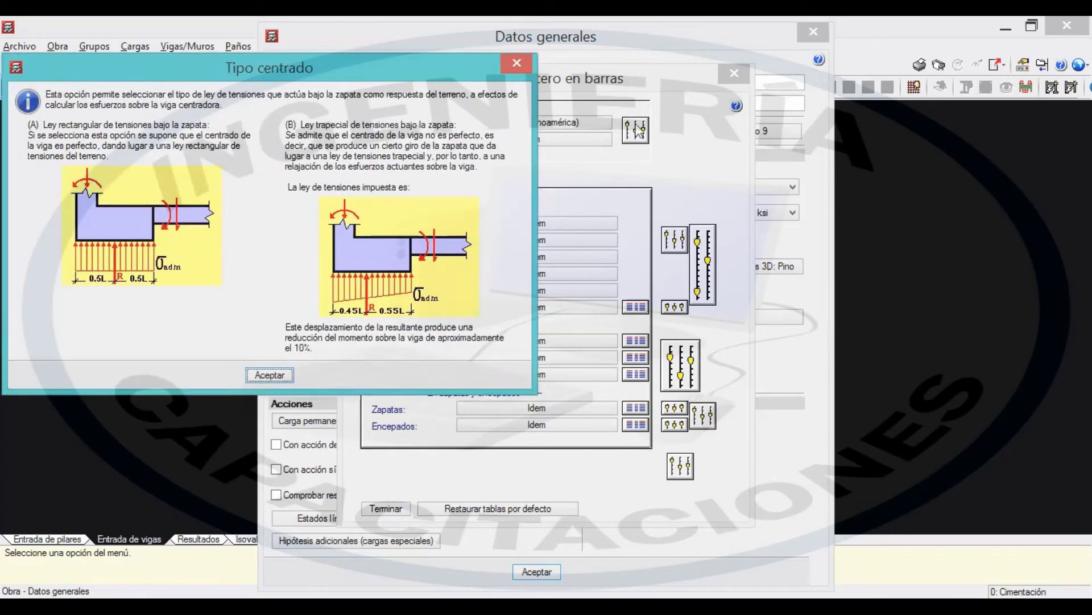
pyautogui.hotkey('ctrl', 'shift', 'd')
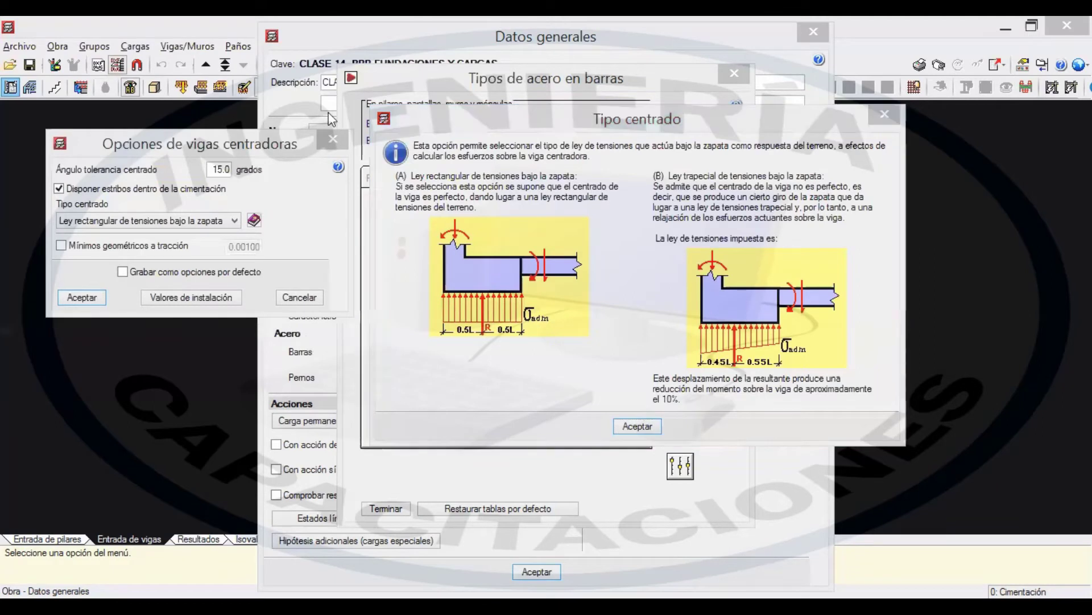
pyautogui.moveTo(419, 332)
pyautogui.mouseDown()
pyautogui.moveTo(478, 351)
pyautogui.moveTo(596, 333)
pyautogui.mouseUp()
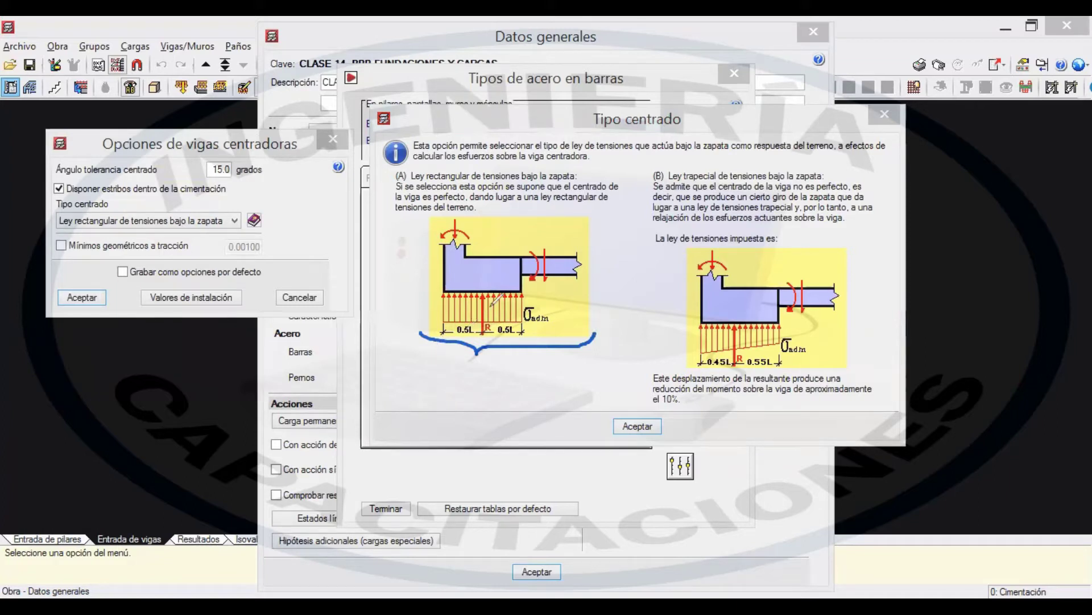
pyautogui.moveTo(484, 303)
pyautogui.mouseDown()
pyautogui.moveTo(482, 330)
pyautogui.moveTo(486, 297)
pyautogui.mouseUp()
pyautogui.moveTo(681, 183); pyautogui.dragTo(818, 181)
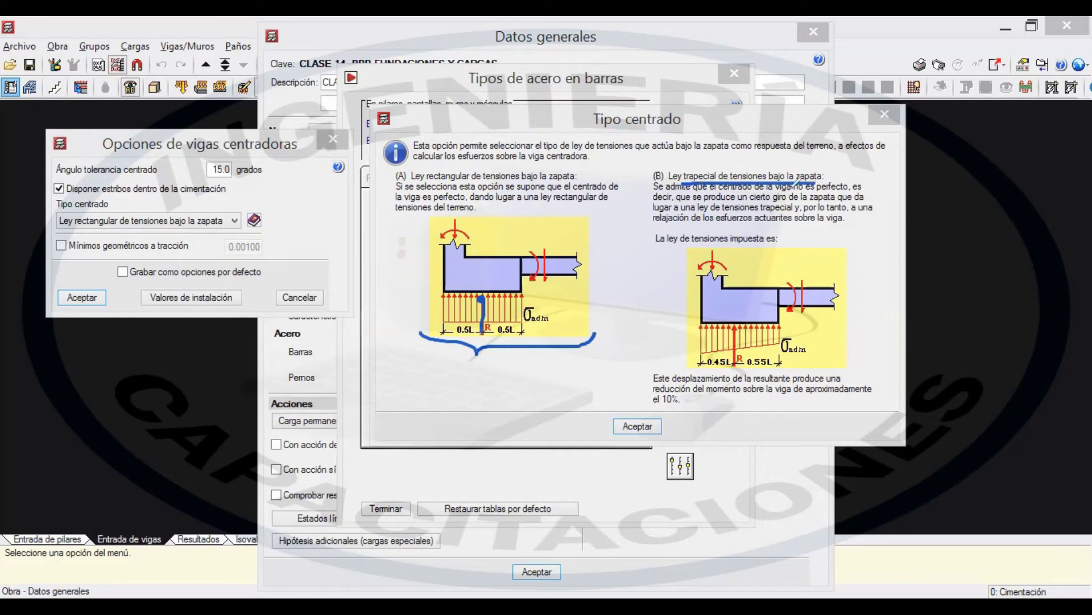
pyautogui.moveTo(541, 356); pyautogui.dragTo(574, 348)
pyautogui.moveTo(386, 382)
pyautogui.mouseDown()
pyautogui.moveTo(431, 364)
pyautogui.moveTo(432, 374)
pyautogui.mouseUp()
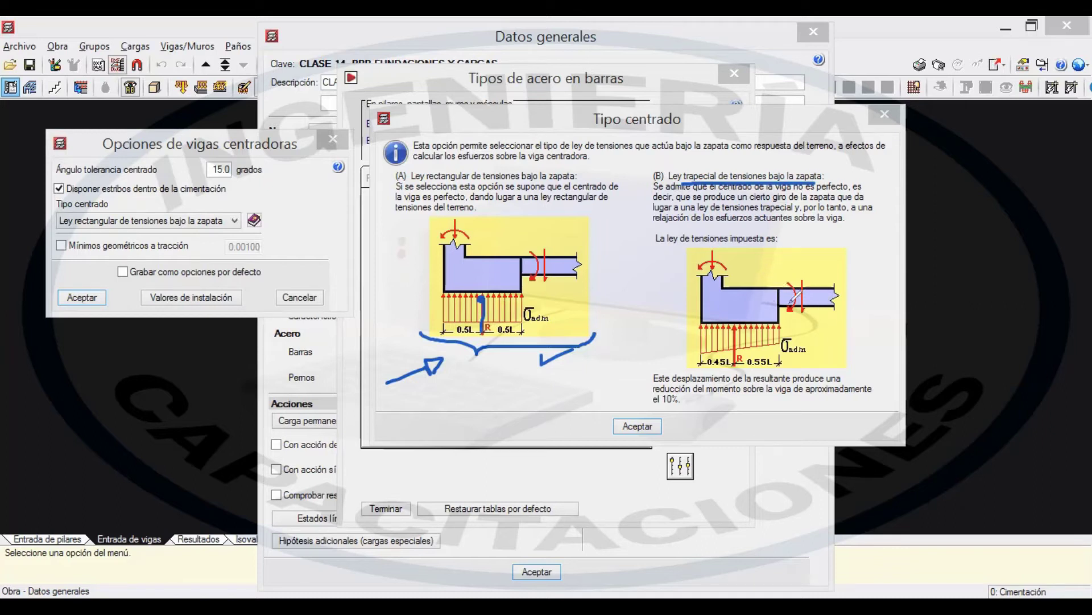
# Step: Mark the resultant, the length proportions and the beam on the trapezoidal law diagram, tick both laws, and clear the annotations
pyautogui.moveTo(800, 327)
pyautogui.mouseDown()
pyautogui.moveTo(820, 344)
pyautogui.moveTo(809, 357)
pyautogui.mouseUp()
pyautogui.moveTo(736, 325)
pyautogui.mouseDown()
pyautogui.moveTo(738, 360)
pyautogui.moveTo(733, 327)
pyautogui.moveTo(728, 335)
pyautogui.mouseUp()
pyautogui.moveTo(730, 399)
pyautogui.mouseDown()
pyautogui.moveTo(706, 401)
pyautogui.moveTo(723, 369)
pyautogui.moveTo(780, 369)
pyautogui.mouseUp()
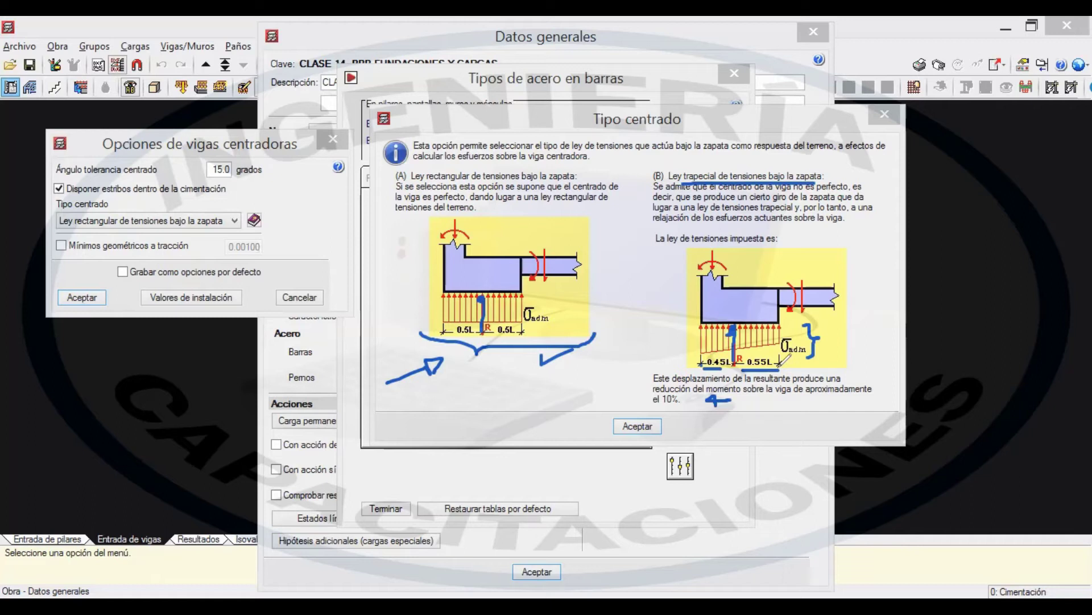
pyautogui.moveTo(853, 270)
pyautogui.mouseDown()
pyautogui.moveTo(650, 314)
pyautogui.moveTo(855, 341)
pyautogui.mouseUp()
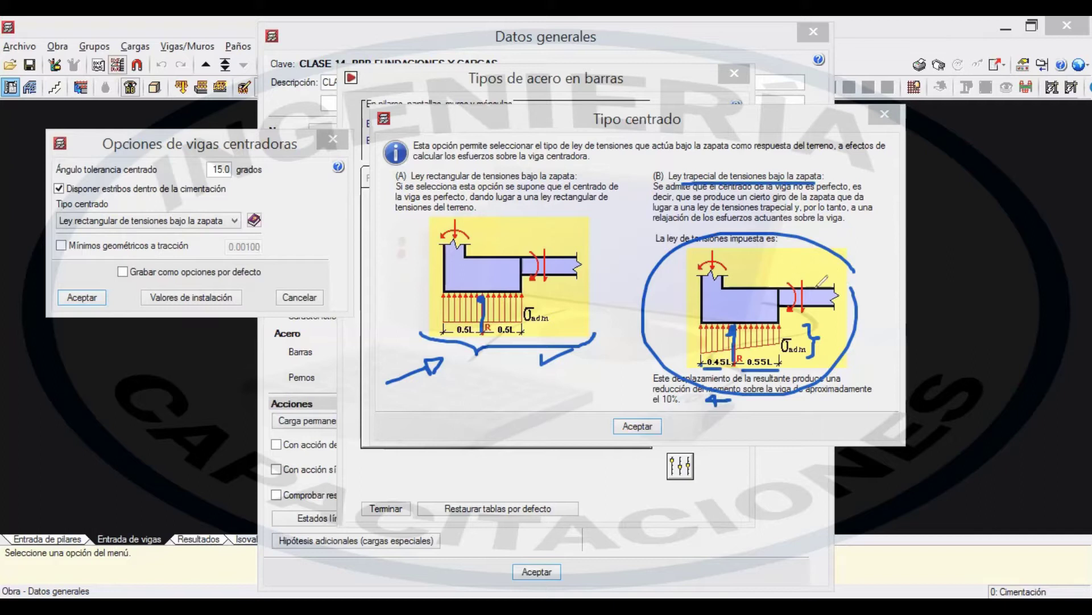
pyautogui.moveTo(780, 275); pyautogui.dragTo(832, 277)
pyautogui.moveTo(614, 206); pyautogui.dragTo(652, 192)
pyautogui.moveTo(845, 228); pyautogui.dragTo(886, 219)
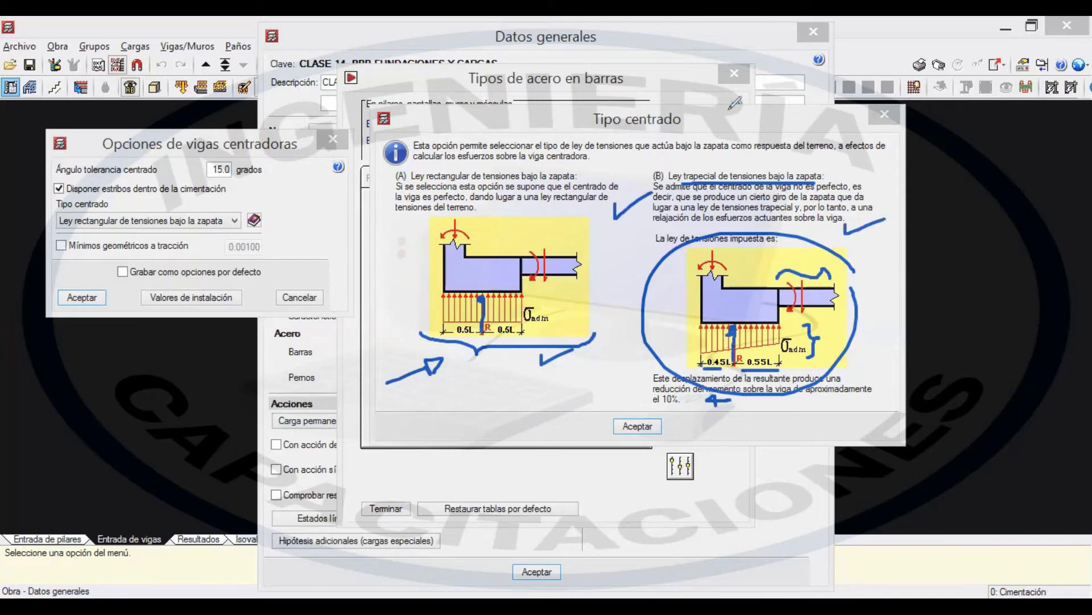
pyautogui.press('Escape')
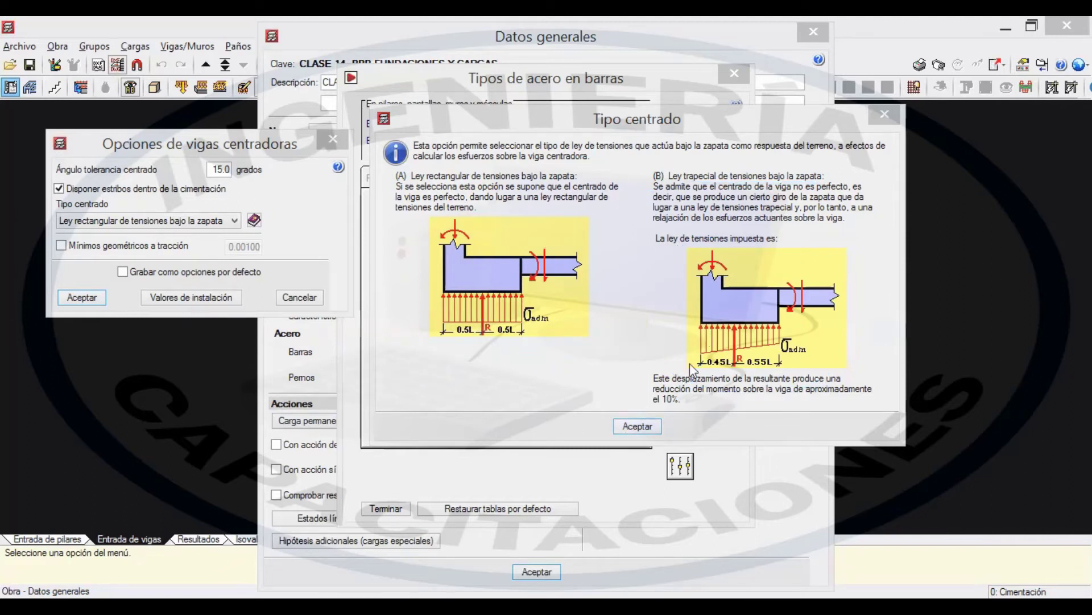
# Step: Highlight the 10% moment reduction in the trapezoidal law's description and close the Tipo centrado explanation
pyautogui.moveTo(655, 381)
pyautogui.mouseDown()
pyautogui.moveTo(685, 400)
pyautogui.moveTo(641, 399)
pyautogui.mouseUp()
pyautogui.click(707, 403)
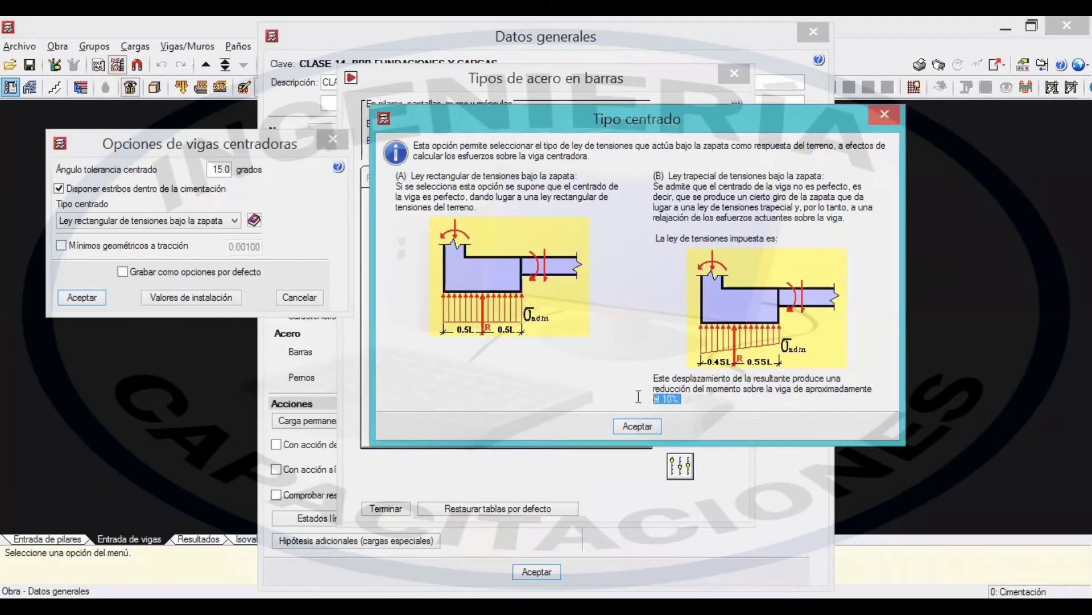
pyautogui.click(675, 397)
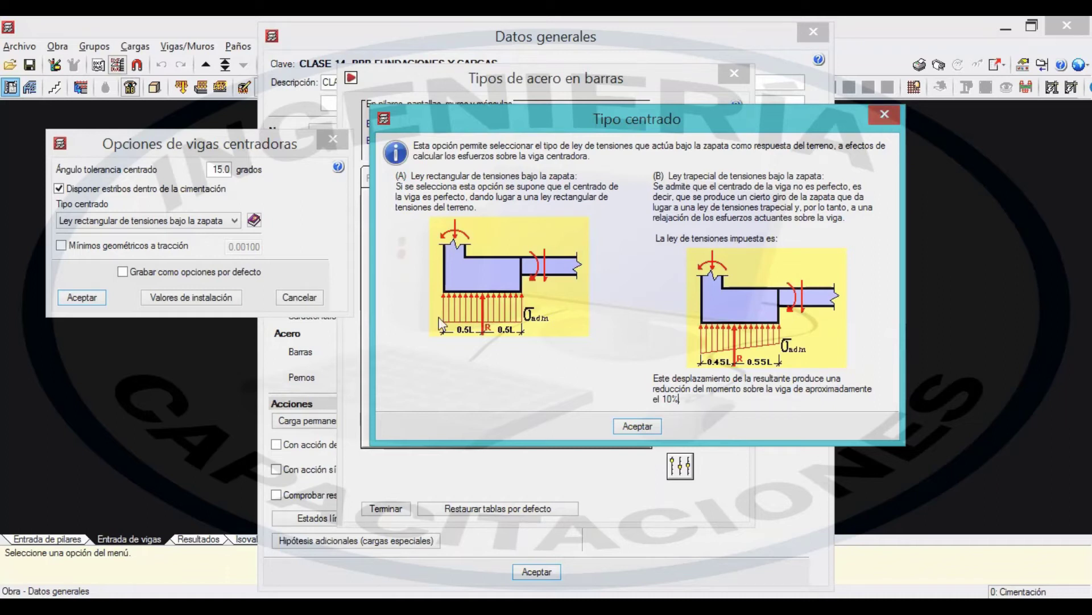
pyautogui.click(884, 117)
pyautogui.moveTo(166, 249)
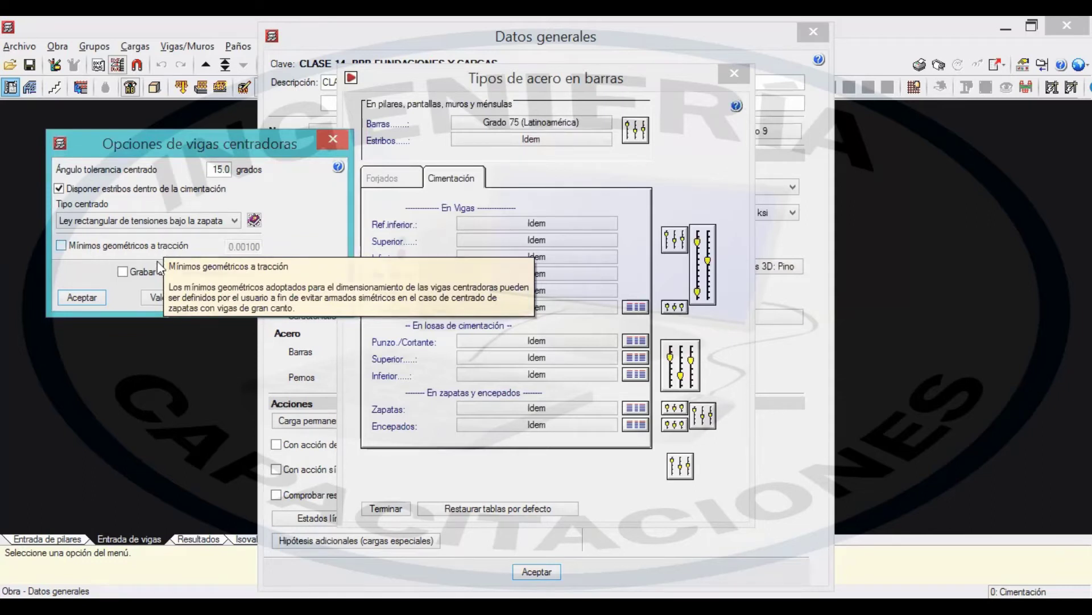
pyautogui.click(146, 249)
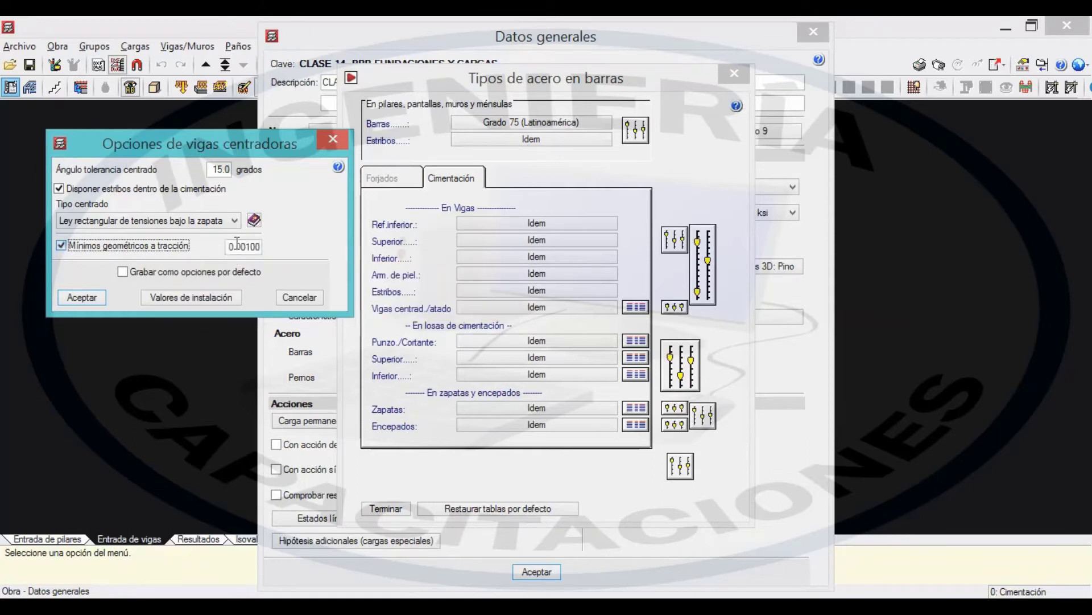
pyautogui.doubleClick(243, 246)
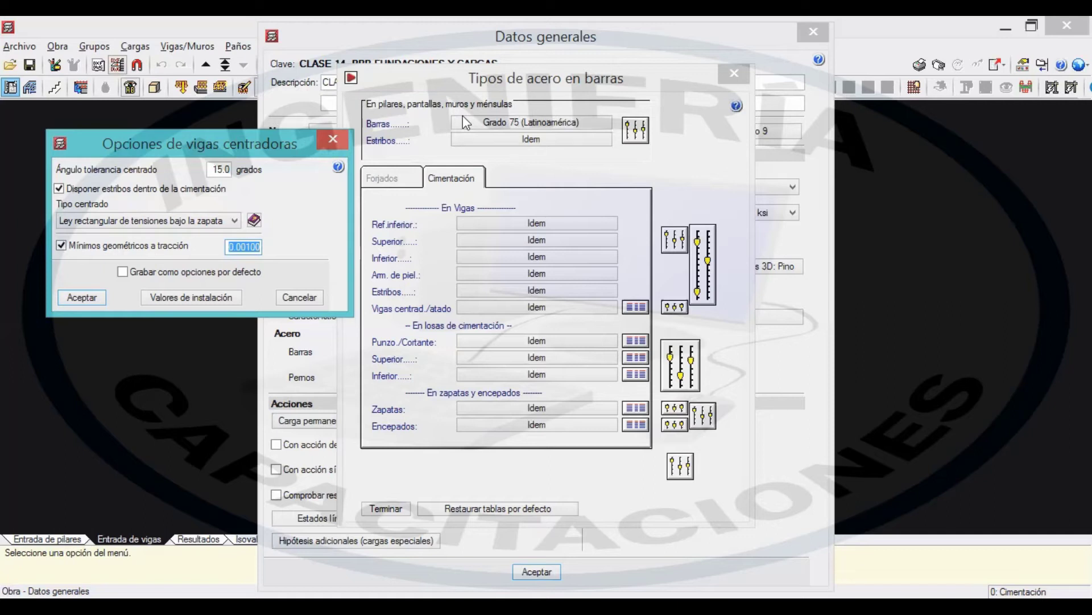
pyautogui.hotkey('ctrl', 'shift', 'd')
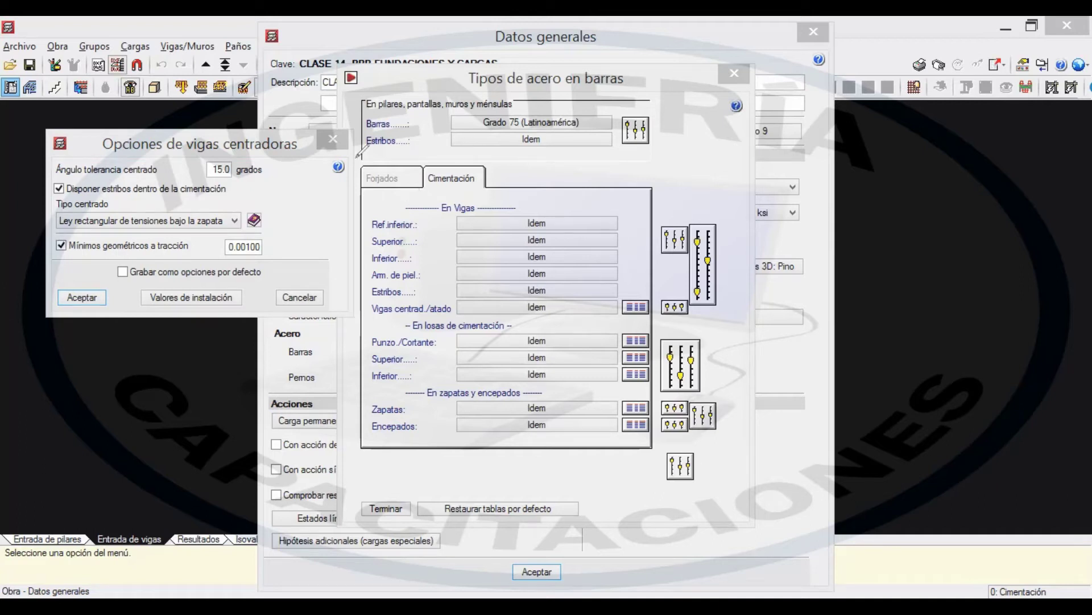
pyautogui.click(61, 245)
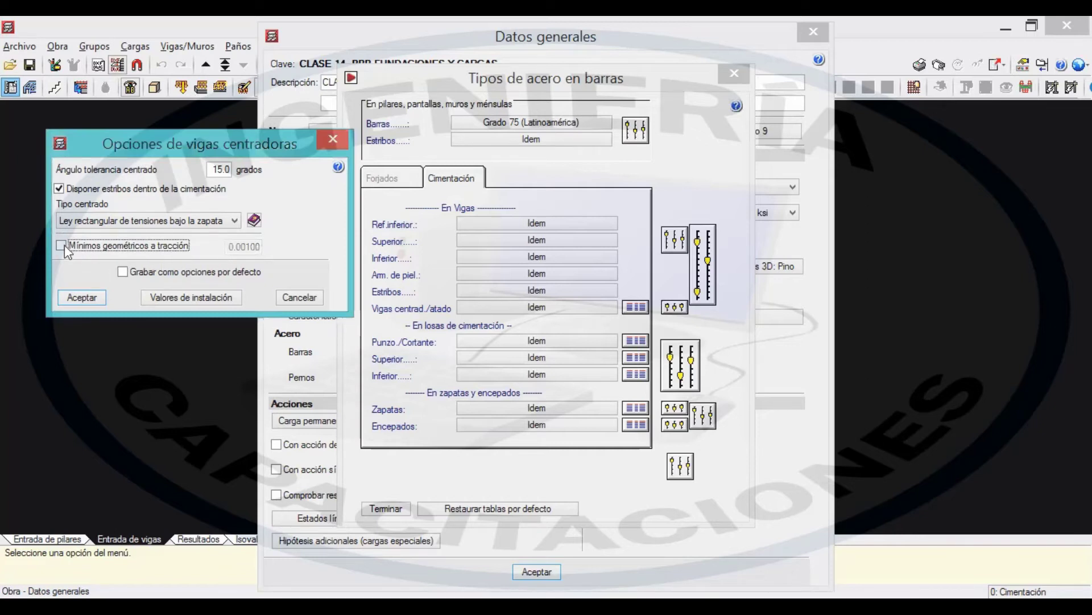
# Step: Accept the centring beam options and open the tie beam options (vigas de atado)
pyautogui.click(85, 299)
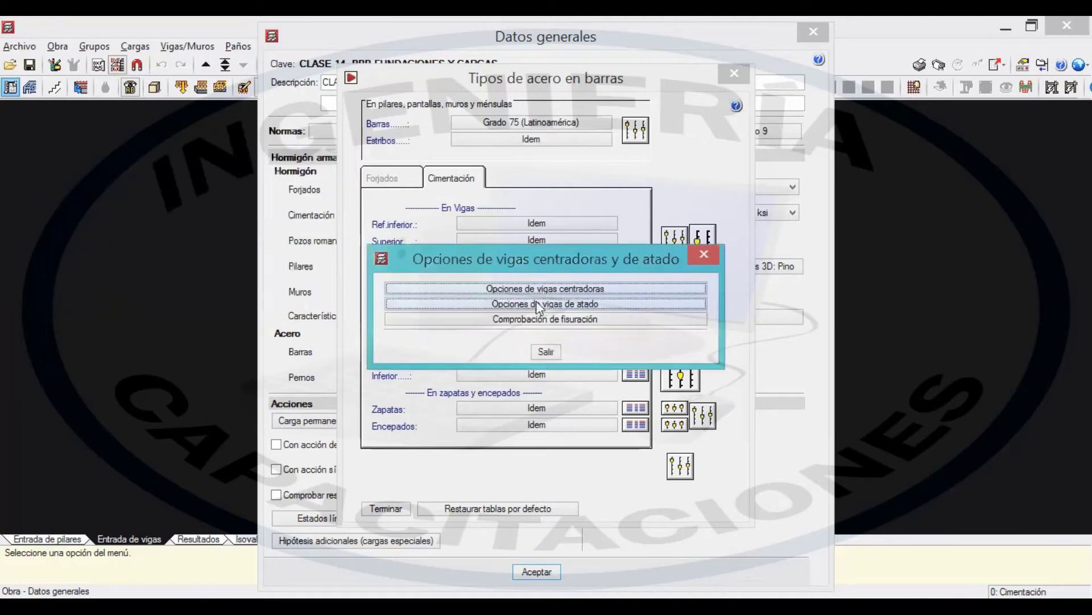
pyautogui.click(536, 303)
pyautogui.moveTo(521, 238); pyautogui.dragTo(480, 160)
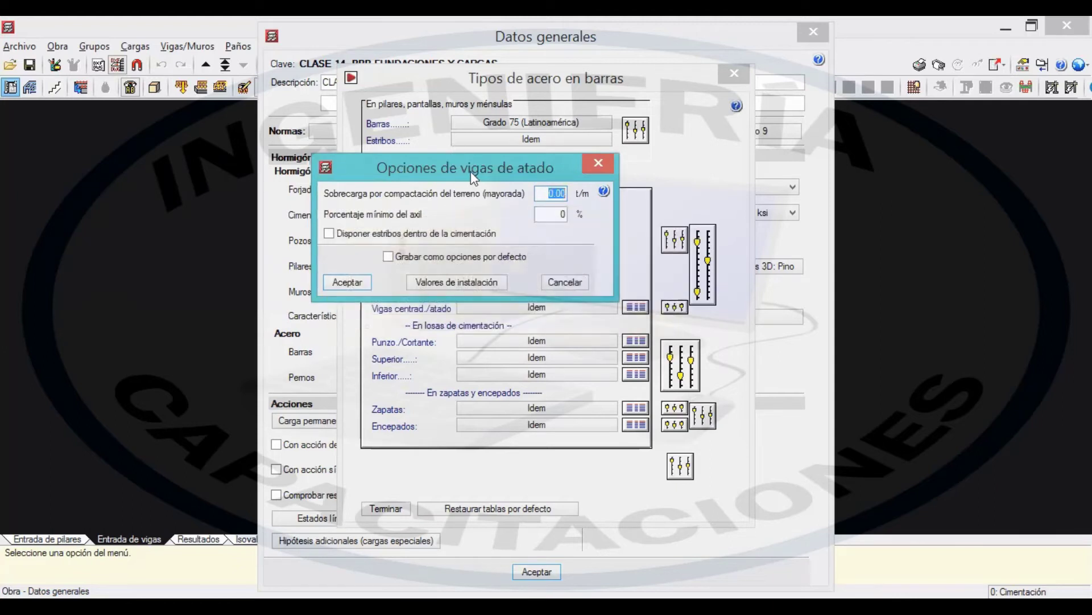
pyautogui.moveTo(470, 172); pyautogui.dragTo(472, 141)
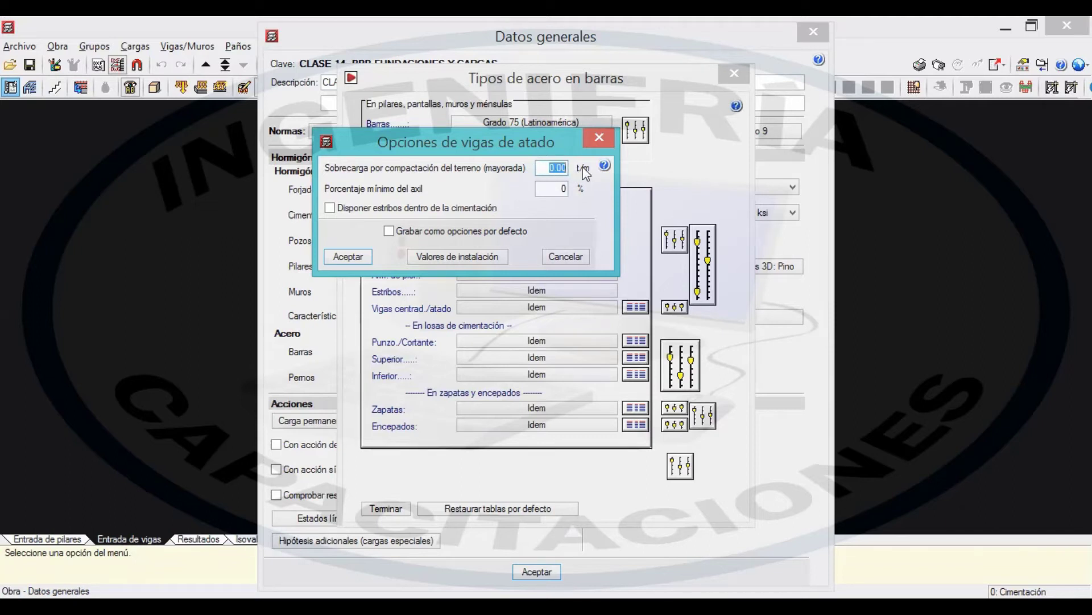
# Step: Review Porcentaje mínimo del axil and accept the tie beam options with "Disponer estribos dentro de la cimentación" disabled
pyautogui.moveTo(379, 193)
pyautogui.moveTo(475, 197)
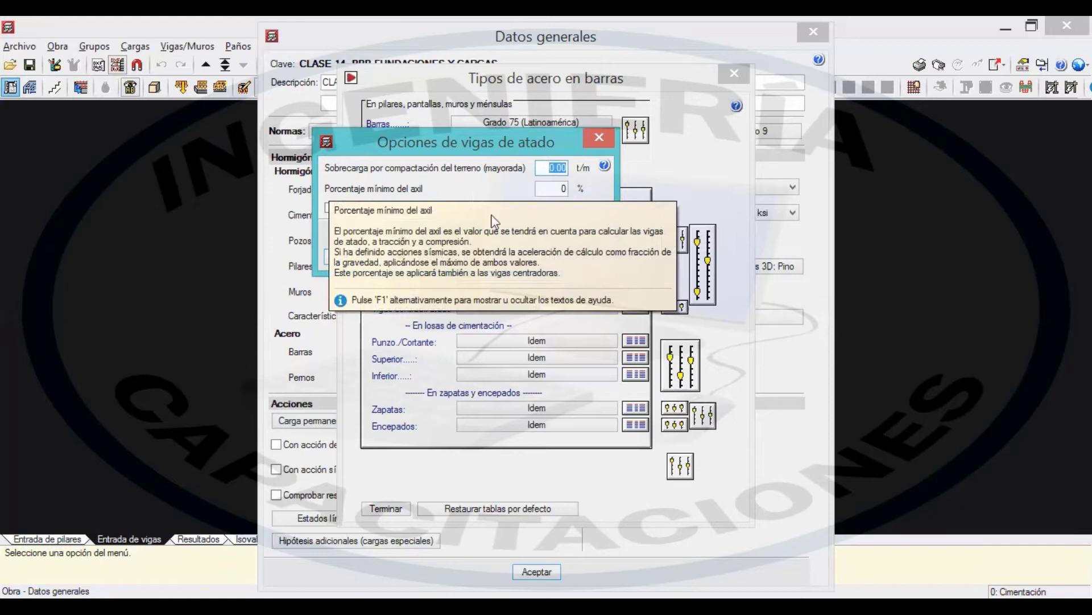
pyautogui.moveTo(508, 149); pyautogui.dragTo(494, 143)
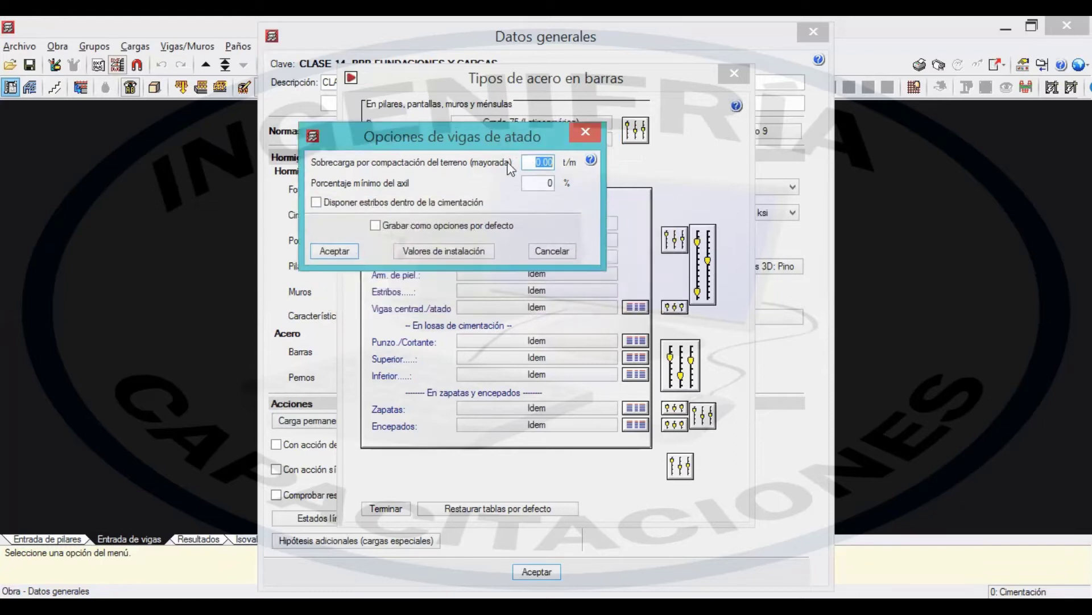
pyautogui.click(541, 181)
pyautogui.moveTo(378, 135); pyautogui.dragTo(84, 183)
pyautogui.click(29, 253)
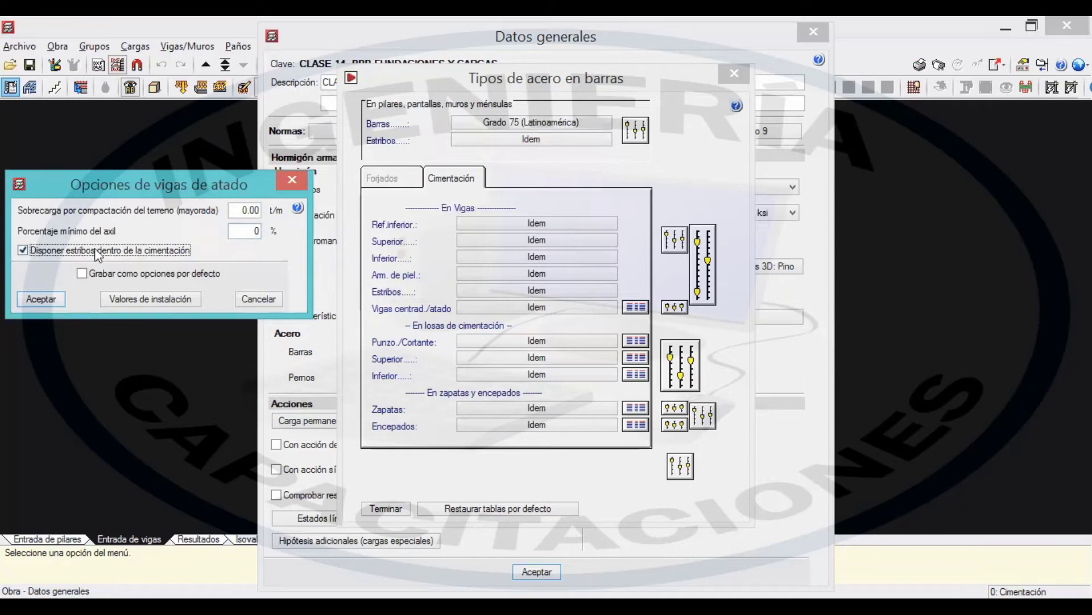
pyautogui.click(77, 251)
pyautogui.click(45, 305)
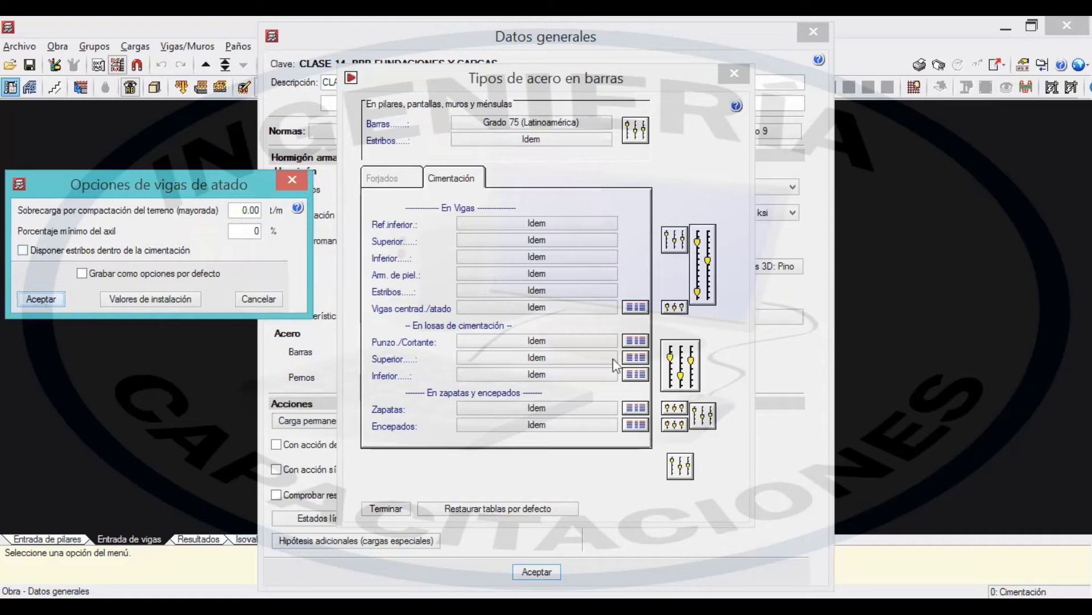
# Step: Enable Comprobar fisuración for the centring and tie beams and close their options
pyautogui.click(594, 320)
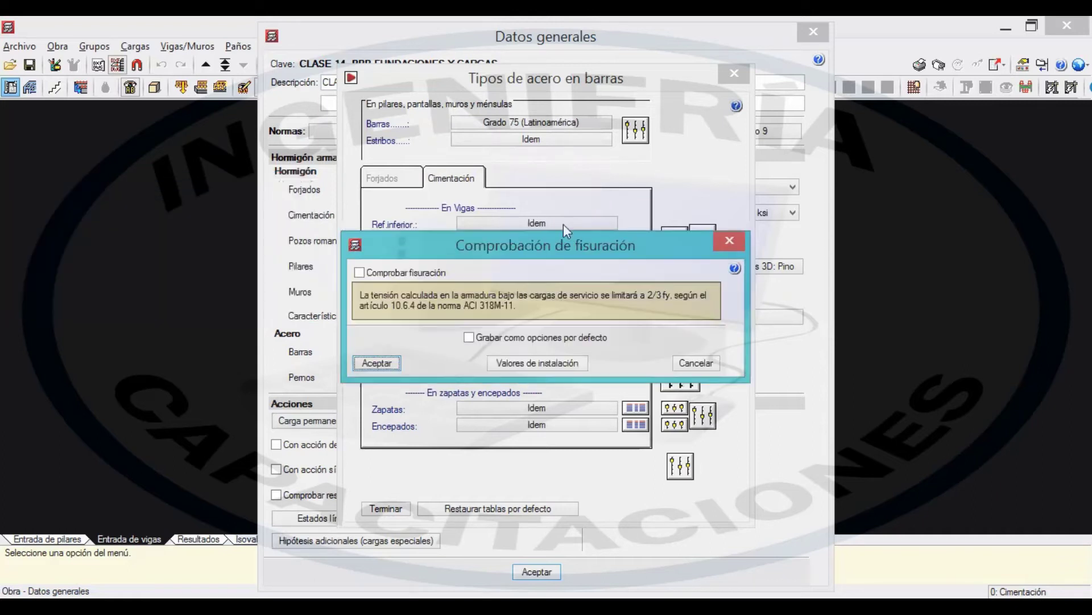
pyautogui.click(328, 211)
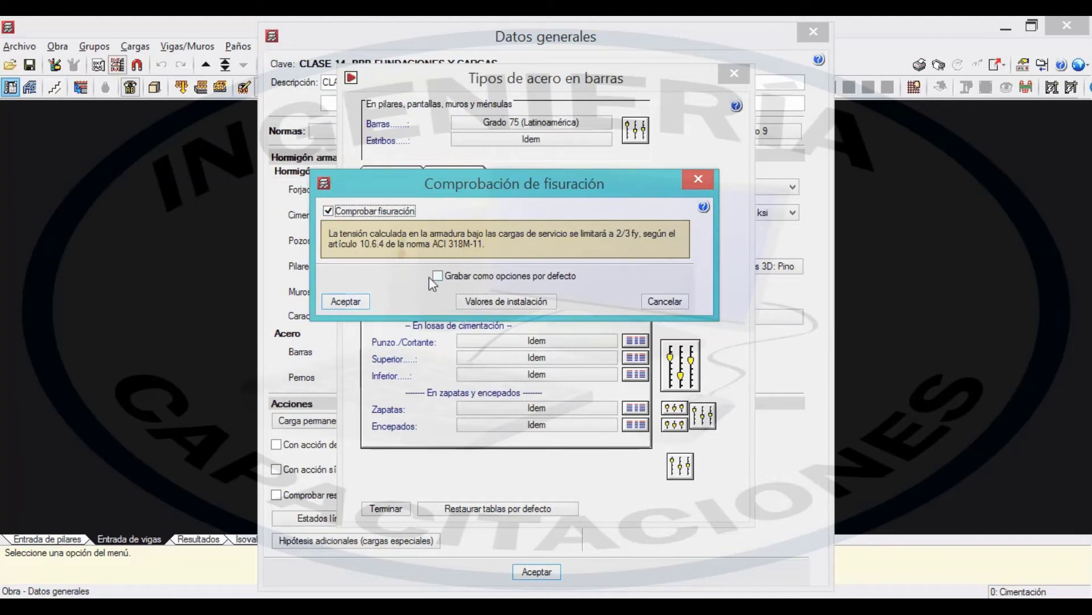
pyautogui.click(348, 301)
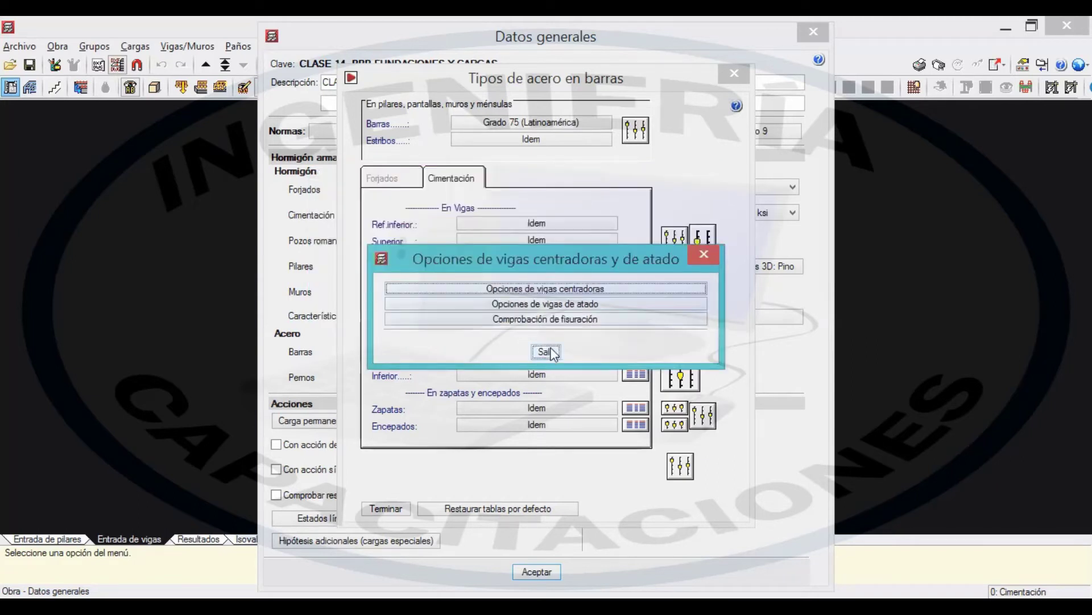
pyautogui.click(550, 350)
pyautogui.click(674, 306)
pyautogui.click(708, 252)
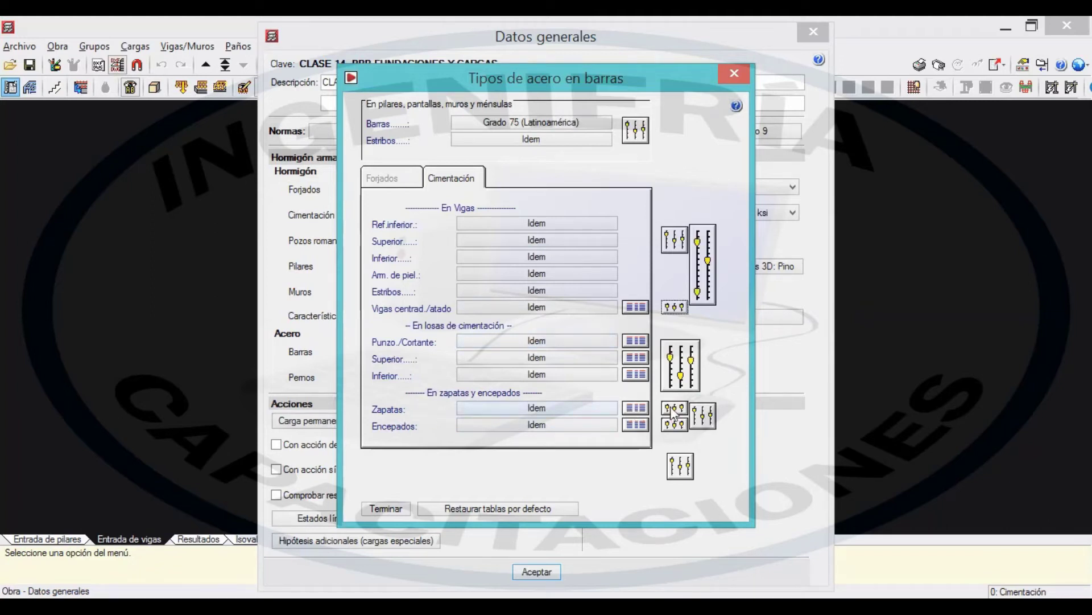
# Step: Open the isolated footing options (zapatas aisladas) from the footing options
pyautogui.click(634, 408)
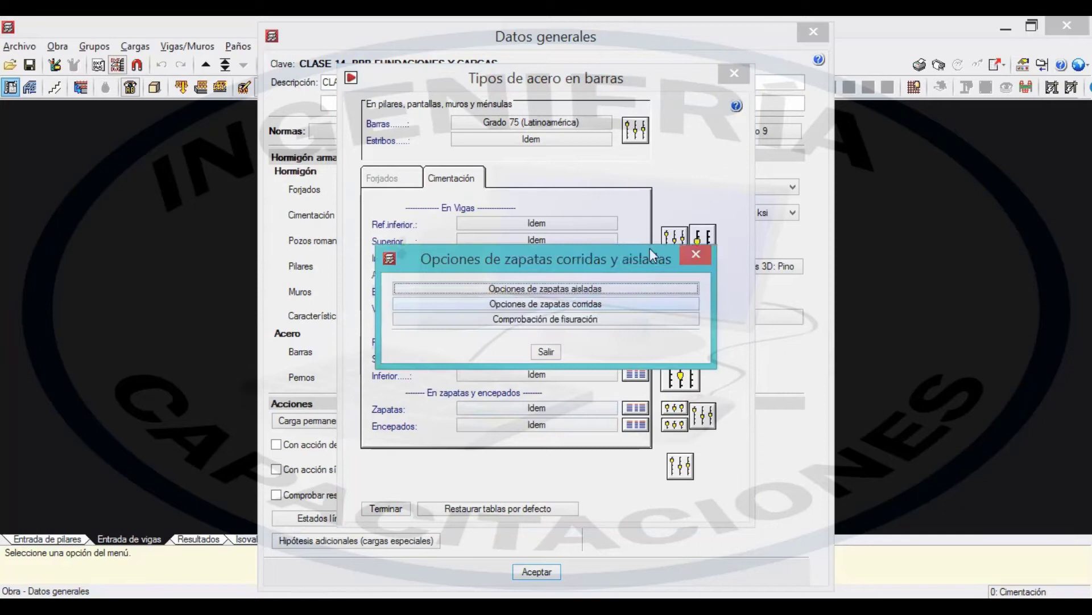
pyautogui.moveTo(649, 248); pyautogui.dragTo(705, 147)
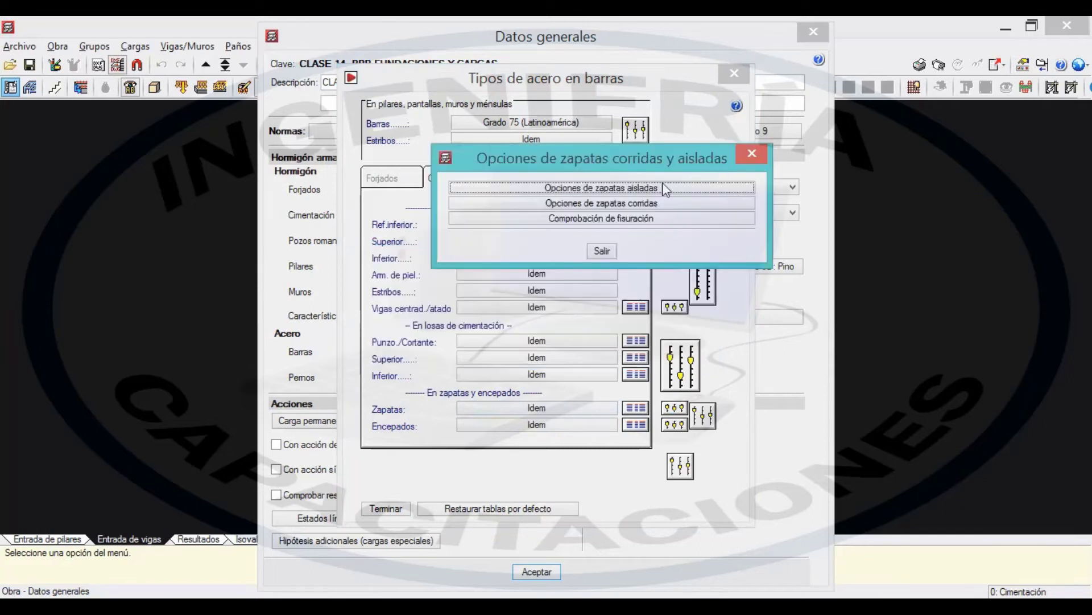
pyautogui.click(599, 189)
pyautogui.moveTo(528, 122); pyautogui.dragTo(482, 117)
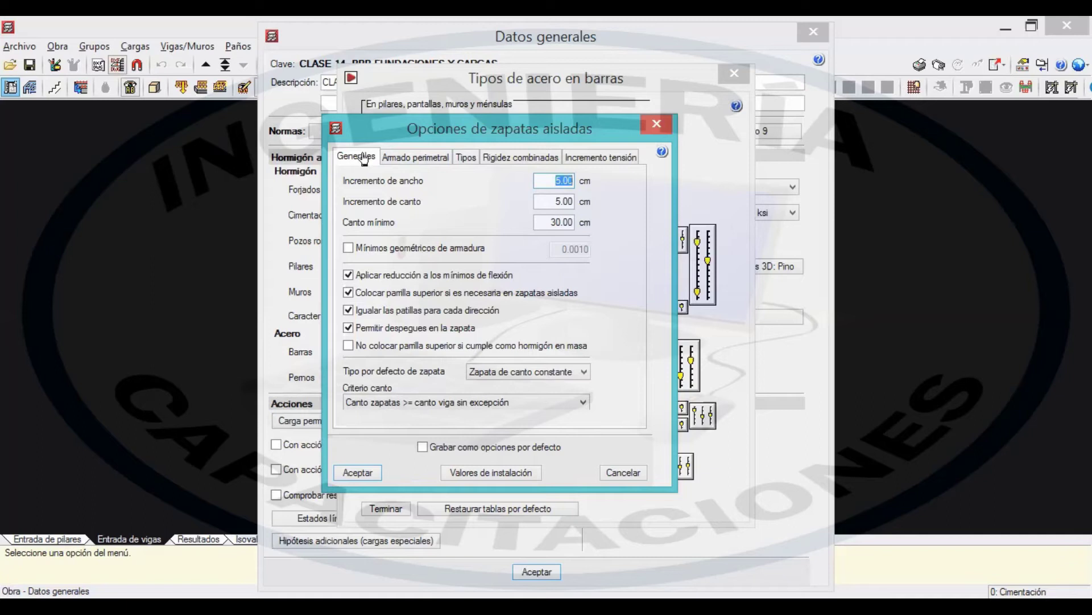
# Step: Review the isolated footing option pages from Armado perimetral through Incremento tensión
pyautogui.click(423, 158)
pyautogui.hotkey('ctrl', 'Tab')
pyautogui.hotkey('ctrl', 'Tab')
pyautogui.hotkey('ctrl', 'Tab')
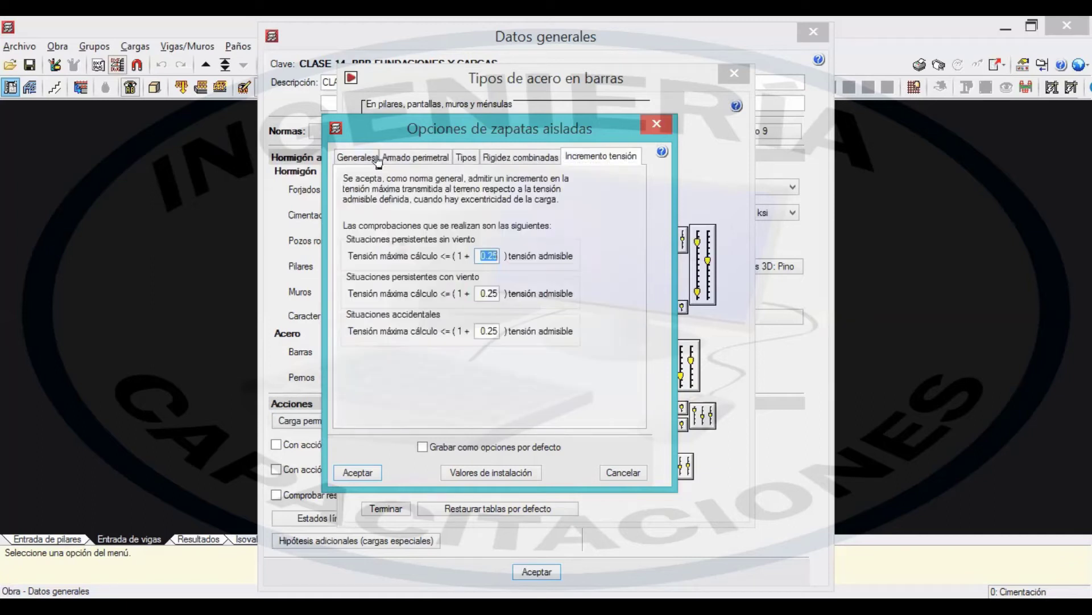
# Step: Return to the isolated footings' Generales page, move the dialog aside, and sketch a footing plan as two nested squares in the empty area
pyautogui.click(357, 153)
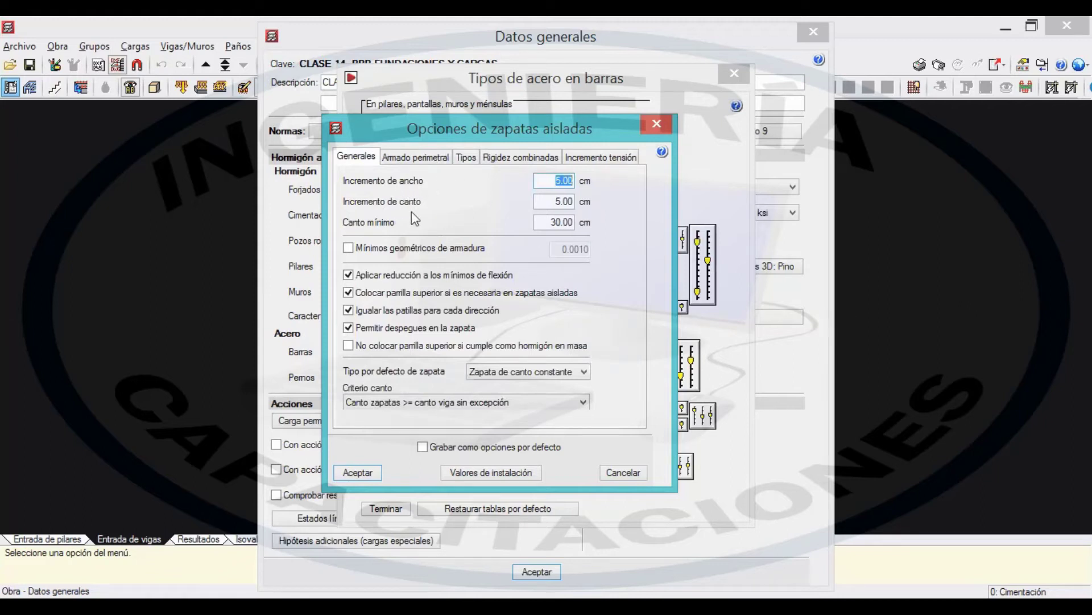
pyautogui.moveTo(449, 135); pyautogui.dragTo(314, 118)
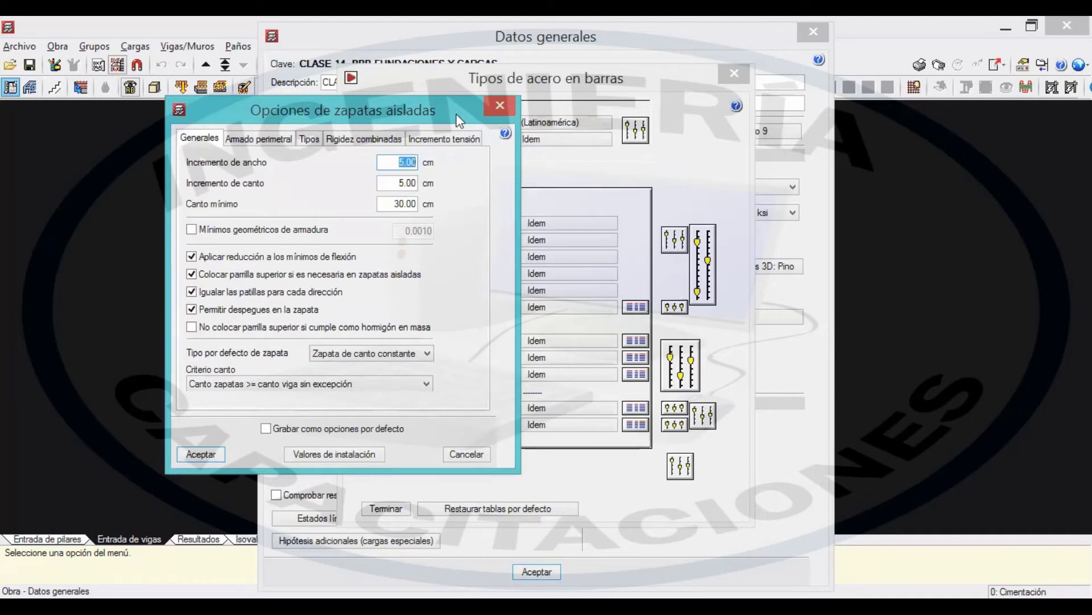
pyautogui.hotkey('ctrl', 'shift', 'd')
pyautogui.moveTo(865, 171)
pyautogui.mouseDown()
pyautogui.moveTo(880, 287)
pyautogui.moveTo(997, 288)
pyautogui.moveTo(1041, 310)
pyautogui.moveTo(1044, 286)
pyautogui.moveTo(1020, 309)
pyautogui.mouseUp()
pyautogui.moveTo(919, 217)
pyautogui.mouseDown()
pyautogui.moveTo(944, 259)
pyautogui.moveTo(965, 260)
pyautogui.mouseUp()
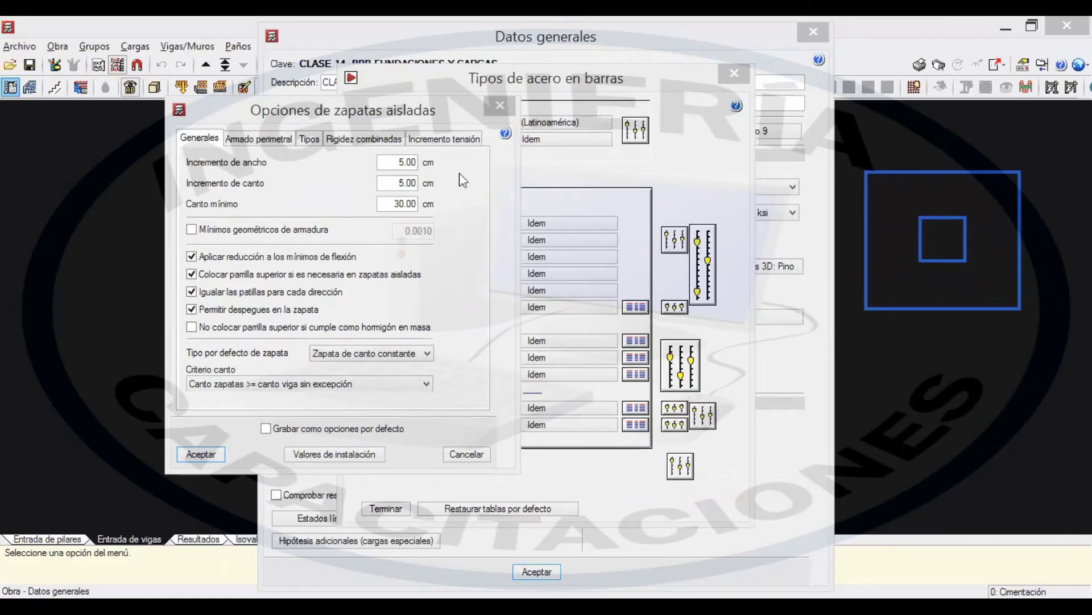
# Step: Underline Canto mínimo, circle its 30.00 cm value, and sketch the footing's side section as a rectangle below the plan
pyautogui.moveTo(181, 214); pyautogui.dragTo(283, 214)
pyautogui.moveTo(469, 204)
pyautogui.mouseDown()
pyautogui.moveTo(373, 197)
pyautogui.moveTo(437, 214)
pyautogui.mouseUp()
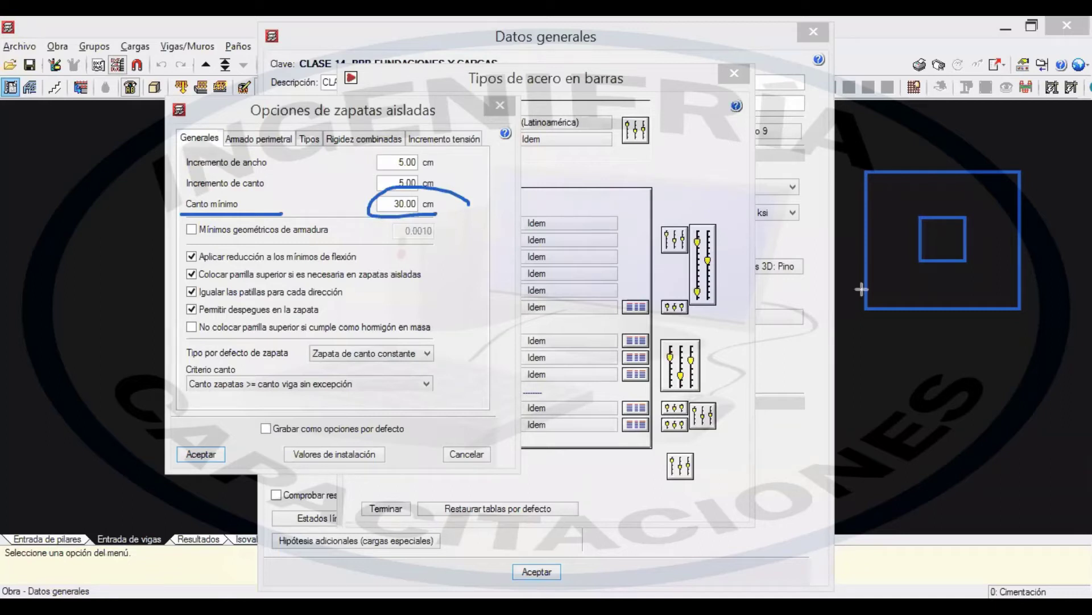
pyautogui.moveTo(871, 400)
pyautogui.mouseDown()
pyautogui.moveTo(1031, 475)
pyautogui.moveTo(1044, 463)
pyautogui.mouseUp()
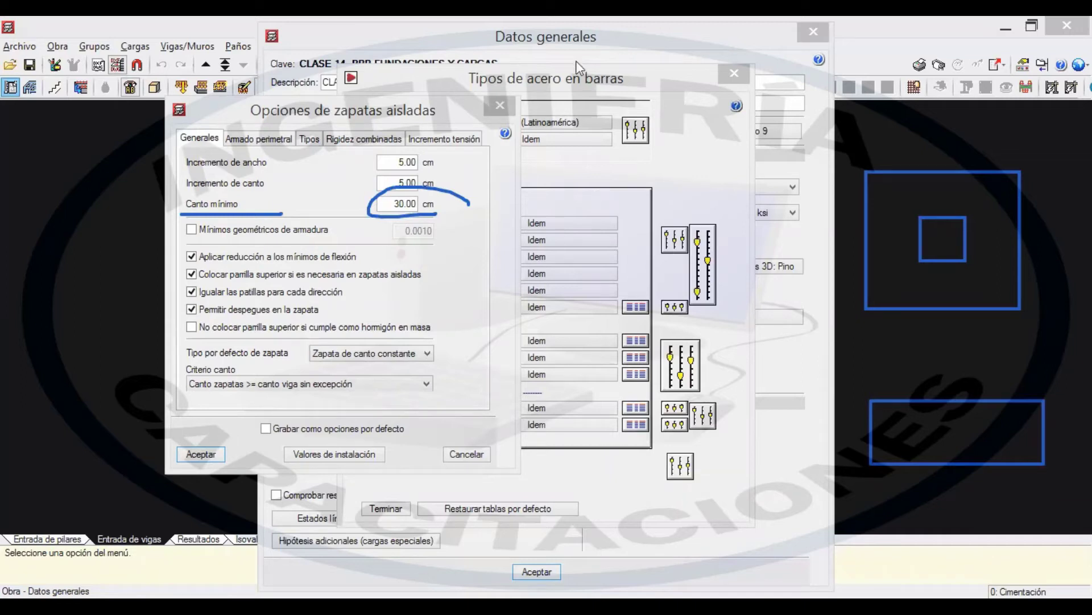
# Step: Annotate the footing sketches with a depth of 30 growing to 35 and sides of 0.80 growing to 0.85
pyautogui.moveTo(834, 398)
pyautogui.mouseDown()
pyautogui.moveTo(851, 450)
pyautogui.moveTo(834, 411)
pyautogui.moveTo(810, 432)
pyautogui.moveTo(825, 421)
pyautogui.mouseUp()
pyautogui.moveTo(922, 132)
pyautogui.mouseDown()
pyautogui.moveTo(930, 146)
pyautogui.moveTo(957, 134)
pyautogui.mouseUp()
pyautogui.moveTo(1036, 231)
pyautogui.mouseDown()
pyautogui.moveTo(1052, 243)
pyautogui.moveTo(1058, 230)
pyautogui.mouseUp()
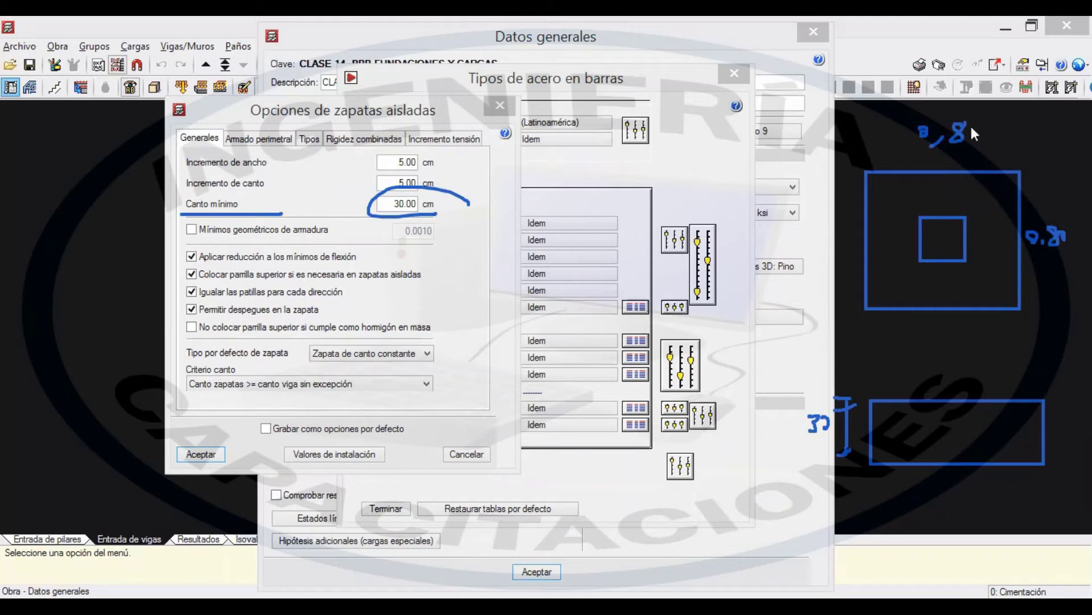
pyautogui.moveTo(903, 150)
pyautogui.mouseDown()
pyautogui.moveTo(954, 125)
pyautogui.moveTo(990, 130)
pyautogui.moveTo(1005, 146)
pyautogui.moveTo(1023, 127)
pyautogui.moveTo(1027, 142)
pyautogui.mouseUp()
pyautogui.moveTo(1059, 272); pyautogui.dragTo(1047, 276)
pyautogui.moveTo(1070, 291)
pyautogui.mouseDown()
pyautogui.moveTo(1086, 273)
pyautogui.moveTo(1071, 297)
pyautogui.mouseUp()
pyautogui.moveTo(814, 405)
pyautogui.mouseDown()
pyautogui.moveTo(879, 369)
pyautogui.moveTo(868, 379)
pyautogui.moveTo(887, 370)
pyautogui.moveTo(883, 379)
pyautogui.mouseUp()
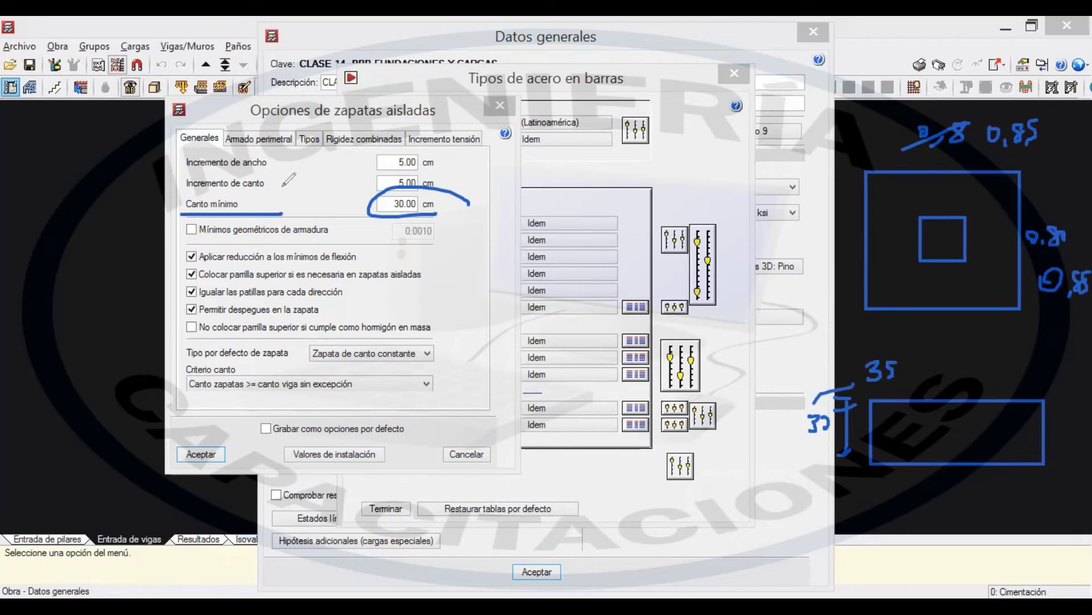
# Step: Underline Incremento de ancho and Incremento de canto, add tick marks beside their values, and undo the last three marks
pyautogui.moveTo(202, 172); pyautogui.dragTo(264, 172)
pyautogui.moveTo(174, 193); pyautogui.dragTo(245, 191)
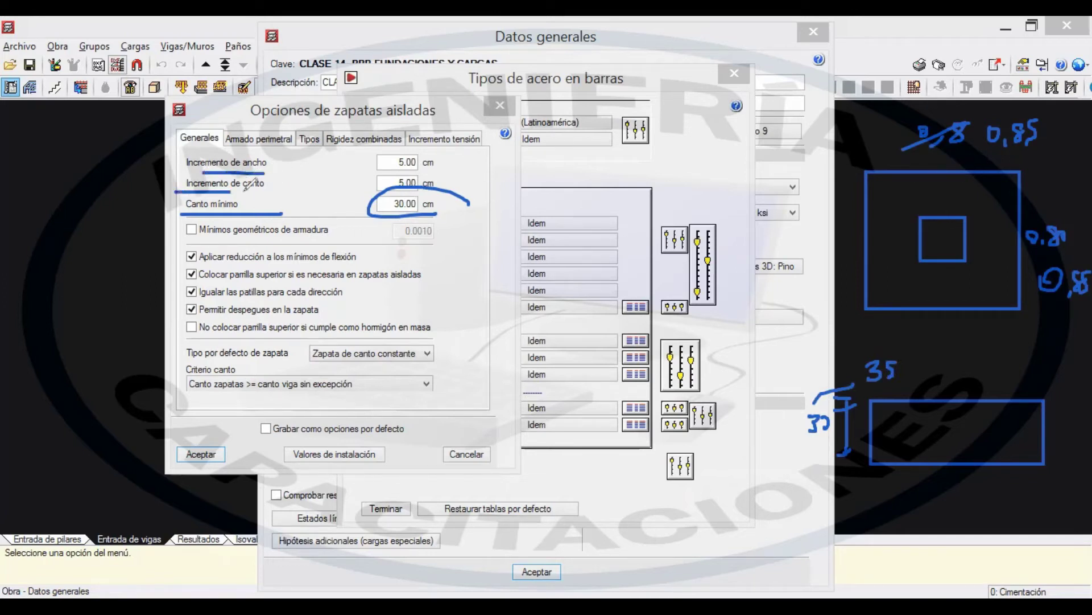
pyautogui.moveTo(424, 172); pyautogui.dragTo(467, 153)
pyautogui.moveTo(439, 194); pyautogui.dragTo(492, 176)
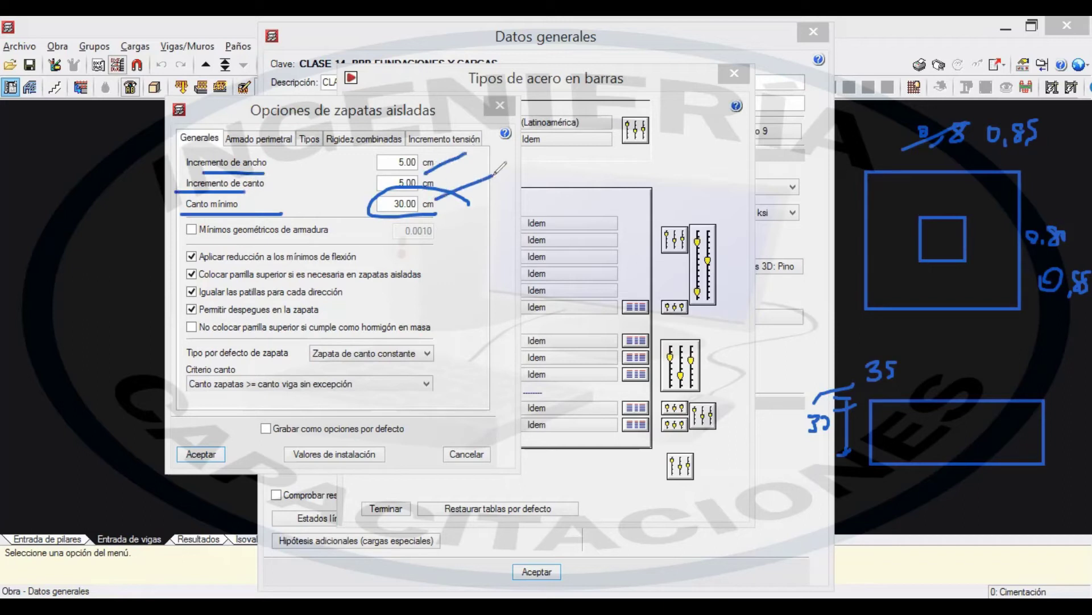
pyautogui.hotkey('ctrl', 'z')
pyautogui.hotkey('ctrl', 'z')
pyautogui.hotkey('ctrl', 'z')
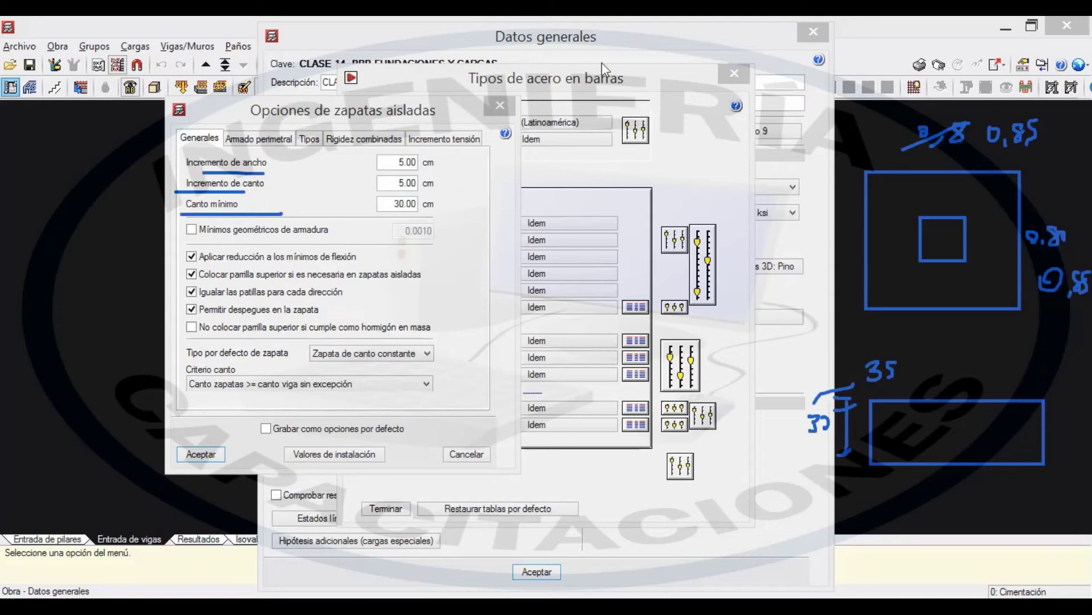
# Step: Write 10 over the Incremento de ancho value, add dashes beside both increments, and erase all annotations
pyautogui.moveTo(386, 170); pyautogui.dragTo(422, 167)
pyautogui.moveTo(394, 153)
pyautogui.mouseDown()
pyautogui.moveTo(389, 167)
pyautogui.moveTo(406, 153)
pyautogui.moveTo(484, 168)
pyautogui.mouseUp()
pyautogui.click(442, 165)
pyautogui.click(465, 167)
pyautogui.moveTo(488, 168)
pyautogui.mouseDown()
pyautogui.moveTo(499, 168)
pyautogui.moveTo(459, 185)
pyautogui.moveTo(483, 187)
pyautogui.mouseUp()
pyautogui.moveTo(492, 189); pyautogui.dragTo(512, 190)
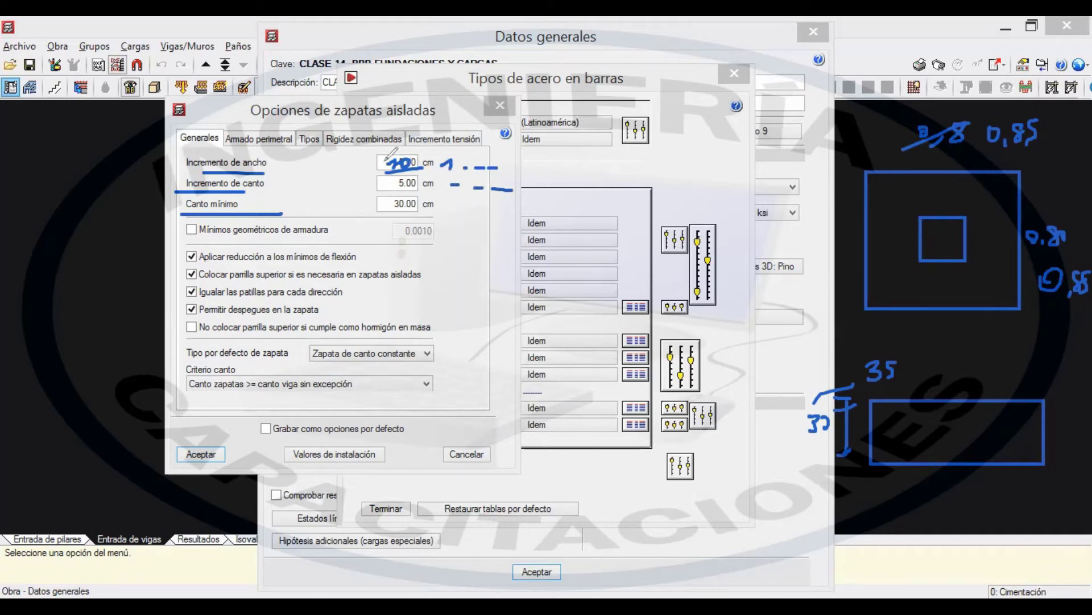
pyautogui.press('e')
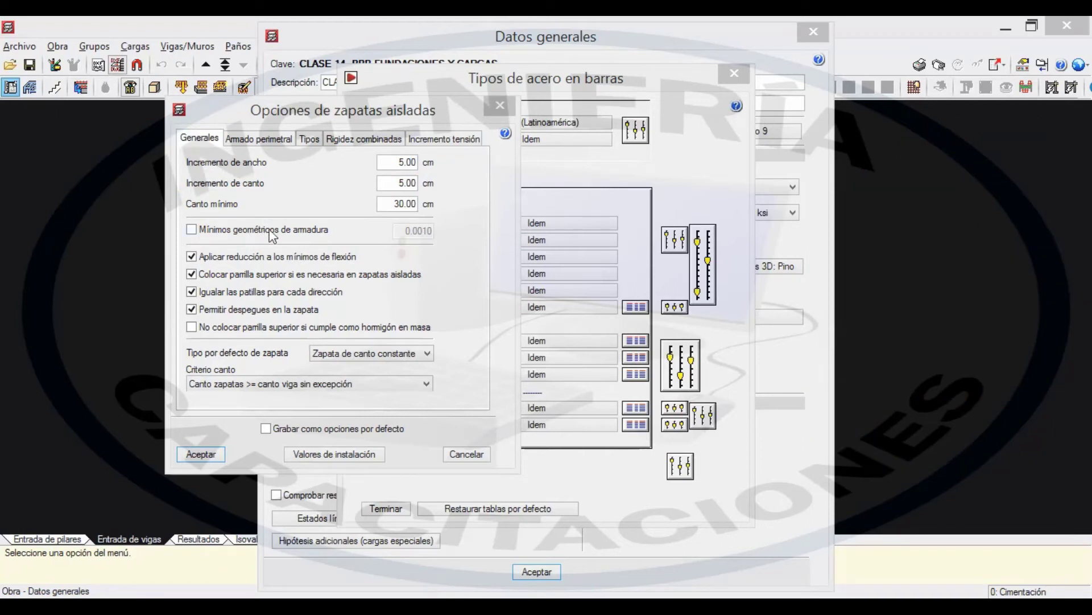
# Step: Enable Mínimos geométricos de armadura, inspect its ratio field, and disable the option again
pyautogui.moveTo(282, 230)
pyautogui.click(272, 232)
pyautogui.click(274, 234)
pyautogui.click(287, 232)
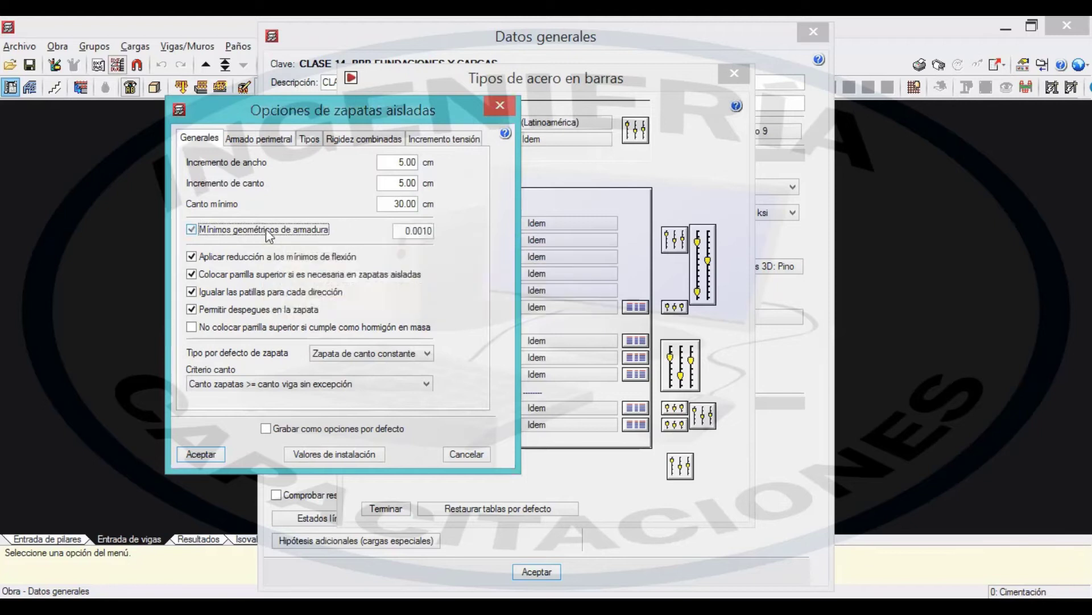
pyautogui.doubleClick(429, 231)
pyautogui.press('Home')
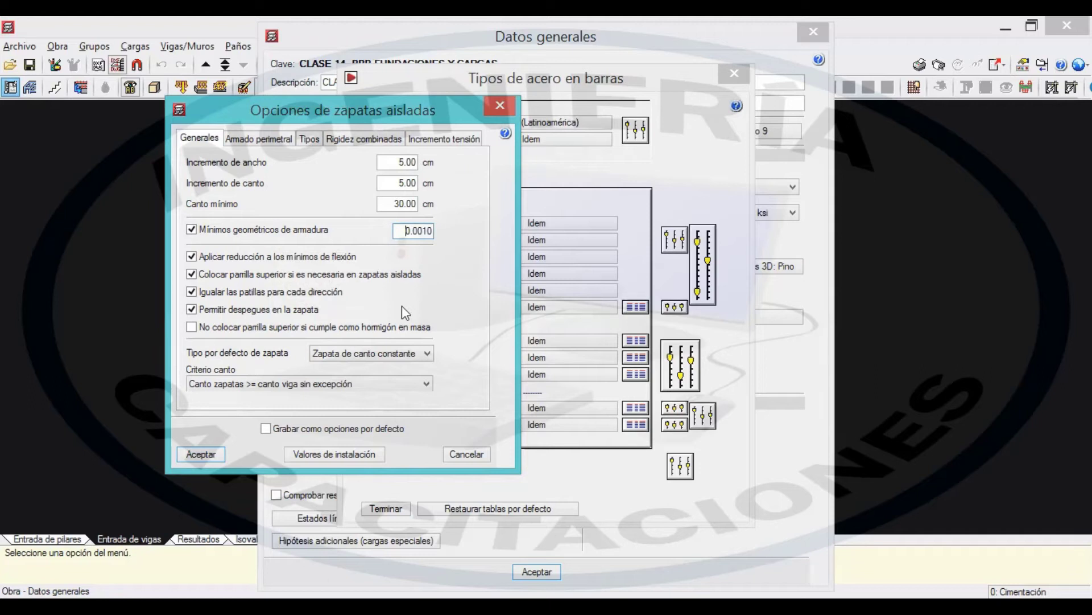
pyautogui.hotkey('shift', 'Tab')
pyautogui.press('space')
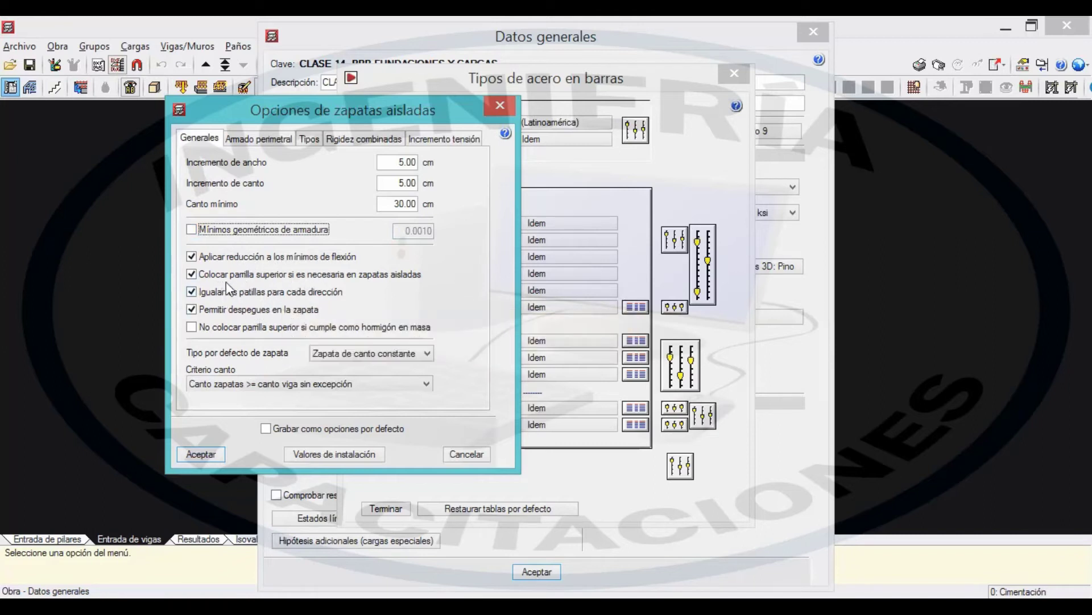
# Step: Sketch a footing section with four upper reinforcement bars and a rhombus-shaped footing below it to illustrate the upper mesh option
pyautogui.moveTo(291, 280)
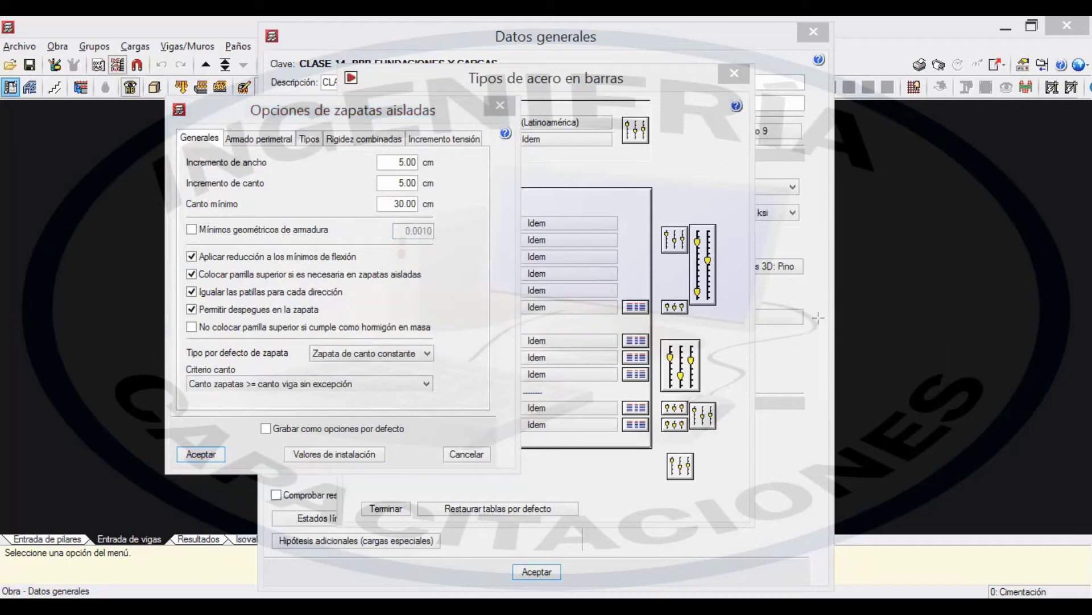
pyautogui.moveTo(862, 269); pyautogui.dragTo(1070, 343)
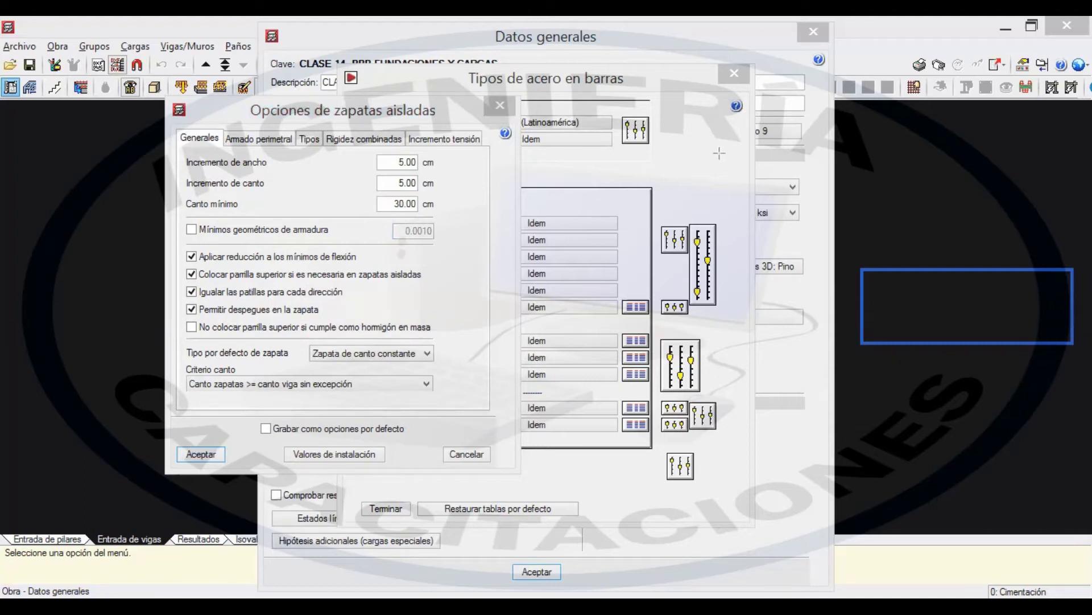
pyautogui.click(882, 286)
pyautogui.click(938, 287)
pyautogui.click(974, 287)
pyautogui.click(192, 273)
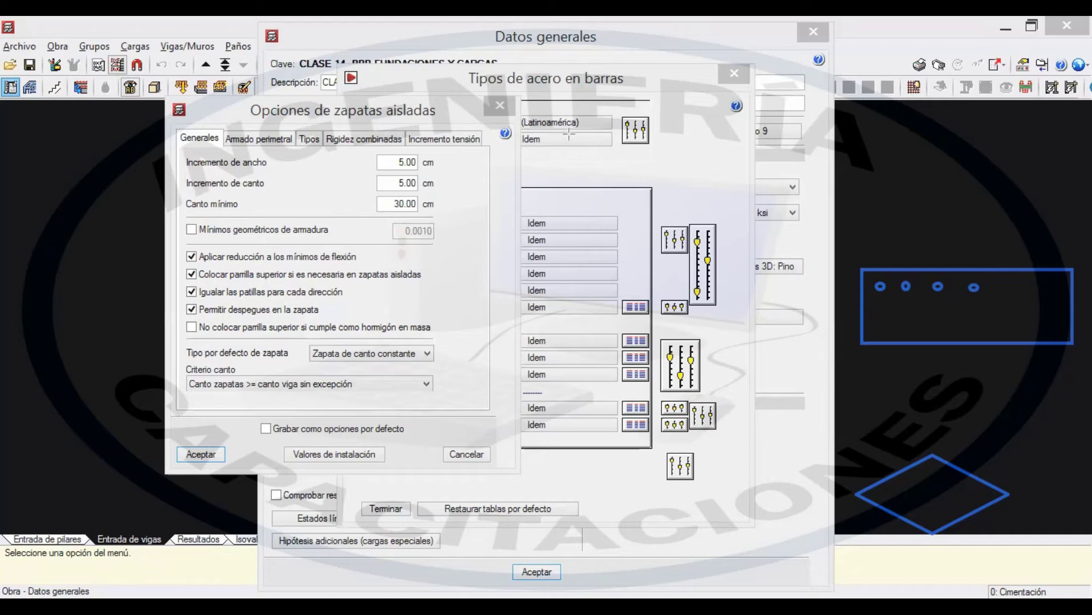
# Step: Draw crossing hooked bars inside the rhombus footing and mark Igualar las patillas para cada dirección, clearing the marks over the dialog
pyautogui.moveTo(900, 505)
pyautogui.mouseDown()
pyautogui.moveTo(957, 472)
pyautogui.moveTo(957, 458)
pyautogui.mouseUp()
pyautogui.moveTo(894, 507)
pyautogui.mouseDown()
pyautogui.moveTo(898, 487)
pyautogui.moveTo(969, 504)
pyautogui.moveTo(969, 488)
pyautogui.moveTo(913, 475)
pyautogui.moveTo(910, 460)
pyautogui.mouseUp()
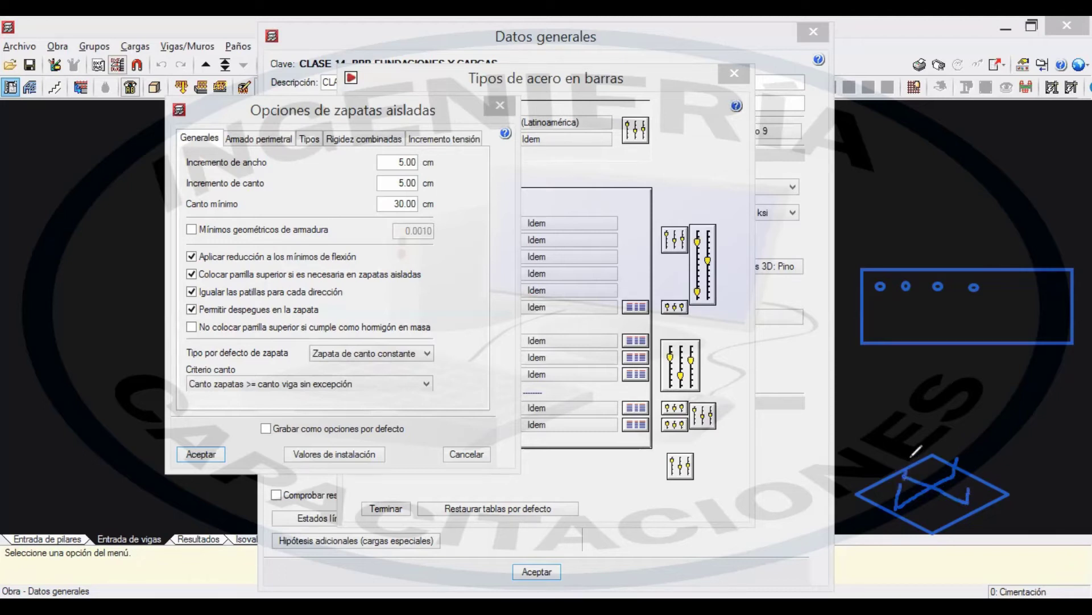
pyautogui.moveTo(193, 299); pyautogui.dragTo(353, 299)
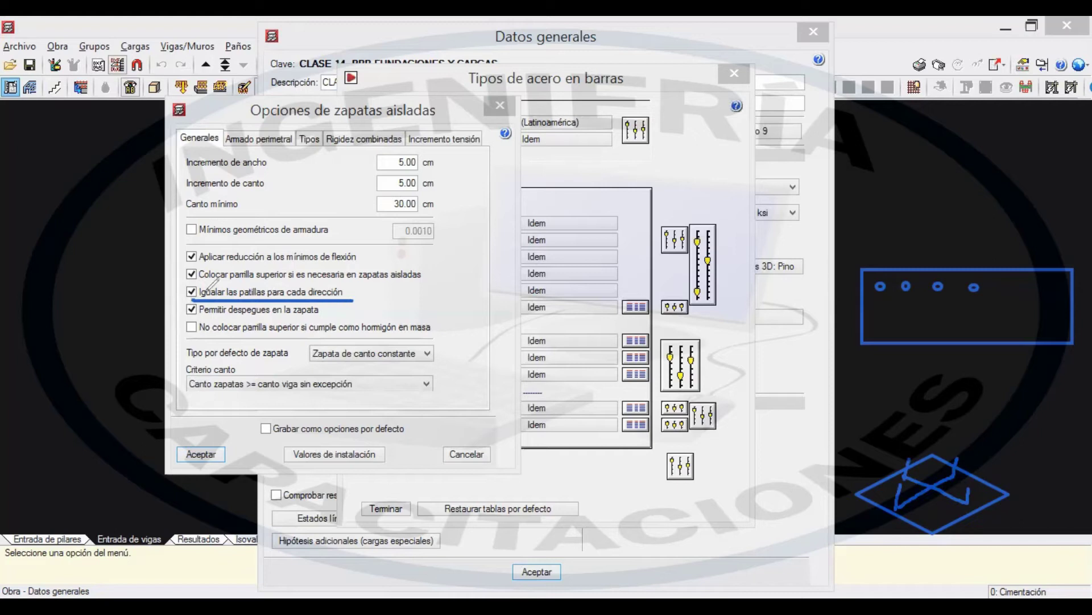
pyautogui.moveTo(970, 487)
pyautogui.mouseDown()
pyautogui.moveTo(982, 487)
pyautogui.moveTo(977, 503)
pyautogui.moveTo(989, 500)
pyautogui.mouseUp()
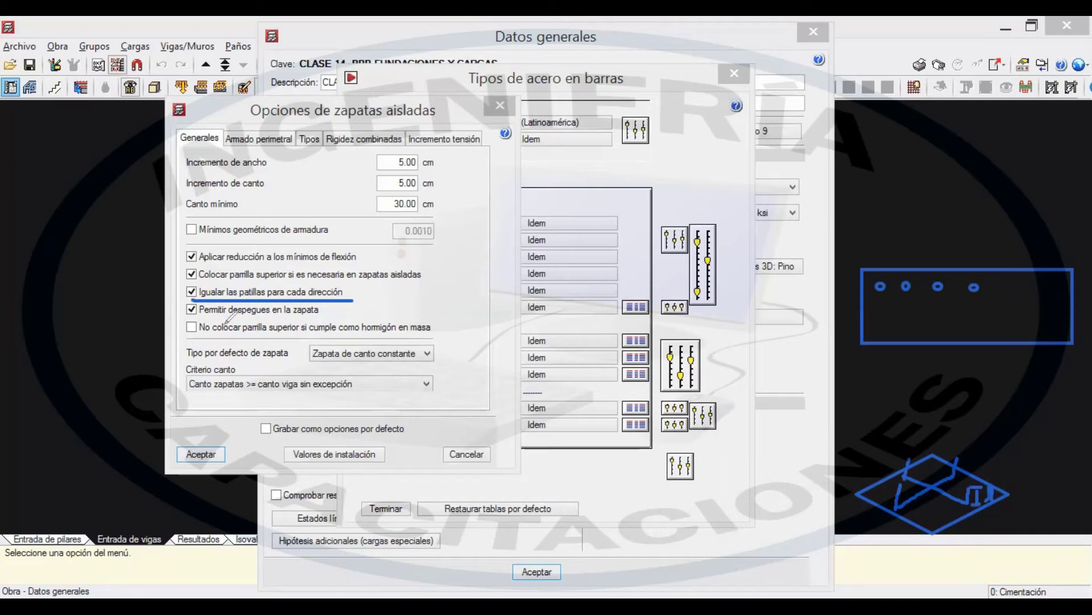
pyautogui.moveTo(185, 286)
pyautogui.mouseDown()
pyautogui.moveTo(197, 296)
pyautogui.moveTo(179, 308)
pyautogui.mouseUp()
pyautogui.moveTo(192, 294); pyautogui.dragTo(418, 309)
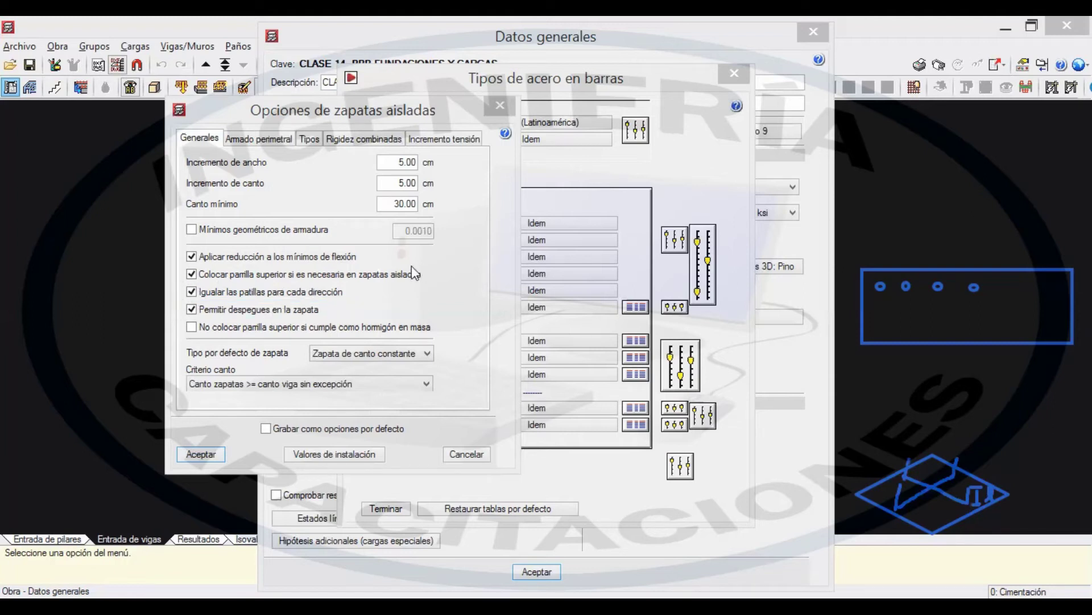
# Step: Review Permitir despegues en la zapata, the plain-concrete mesh option and the default footing type, underlining Zapata de canto constante
pyautogui.moveTo(246, 316)
pyautogui.moveTo(281, 318)
pyautogui.moveTo(408, 319)
pyautogui.moveTo(191, 328)
pyautogui.click(329, 356)
pyautogui.click(329, 353)
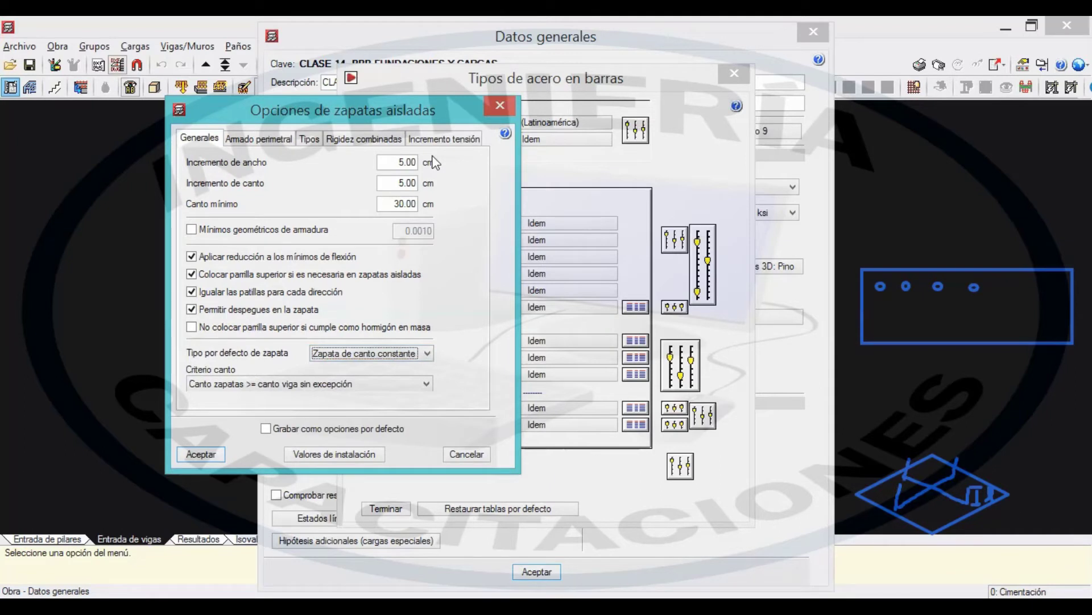
pyautogui.click(527, 137)
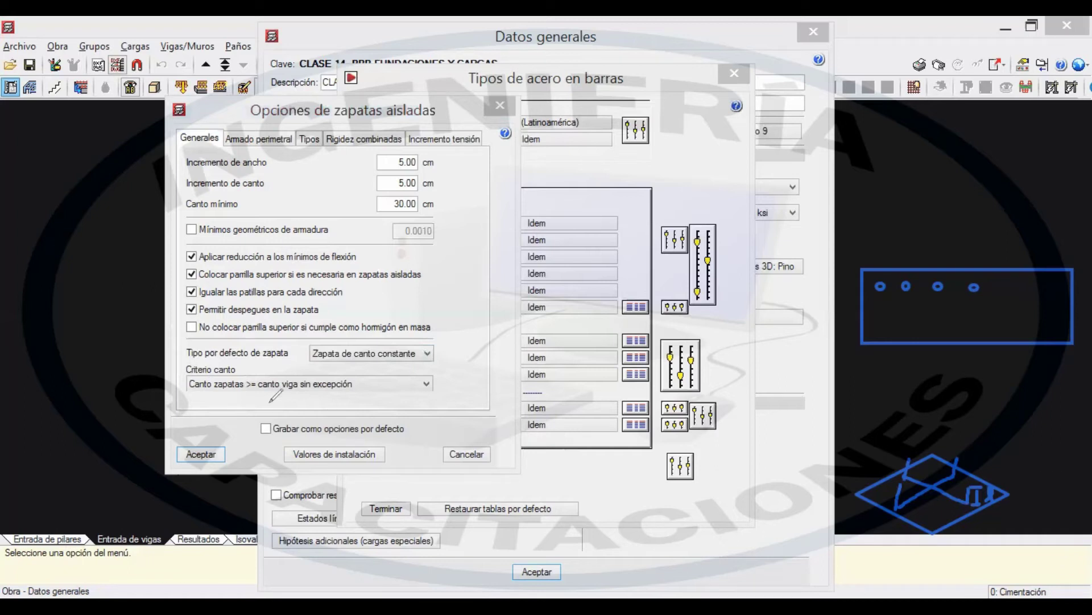
pyautogui.moveTo(307, 361)
pyautogui.mouseDown()
pyautogui.moveTo(441, 357)
pyautogui.moveTo(486, 339)
pyautogui.mouseUp()
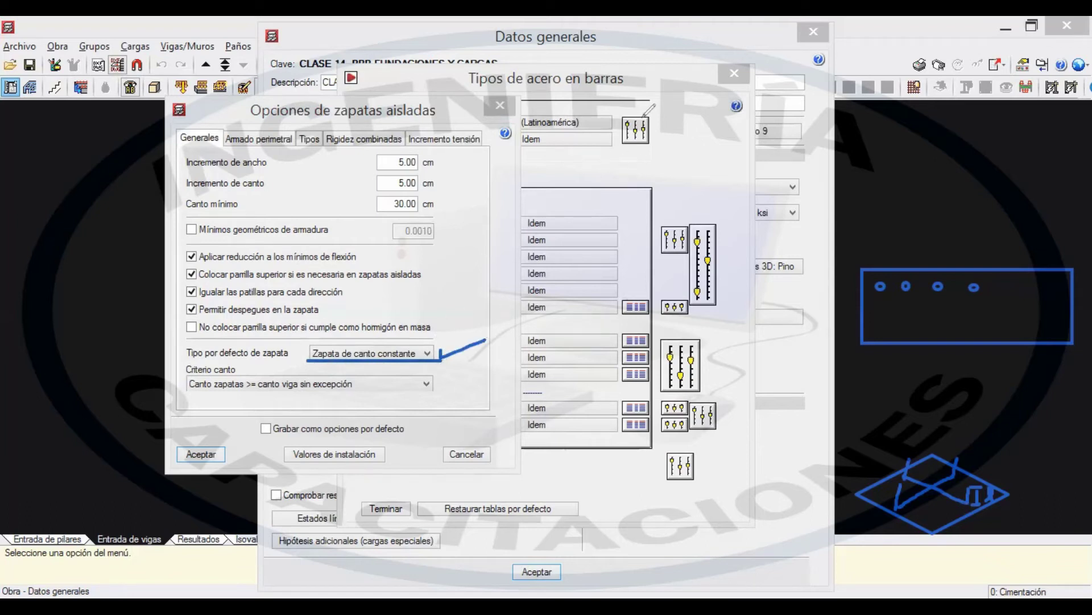
# Step: Try Zapata piramidal as the default footing type and restore Zapata de canto constante
pyautogui.click(397, 357)
pyautogui.click(377, 378)
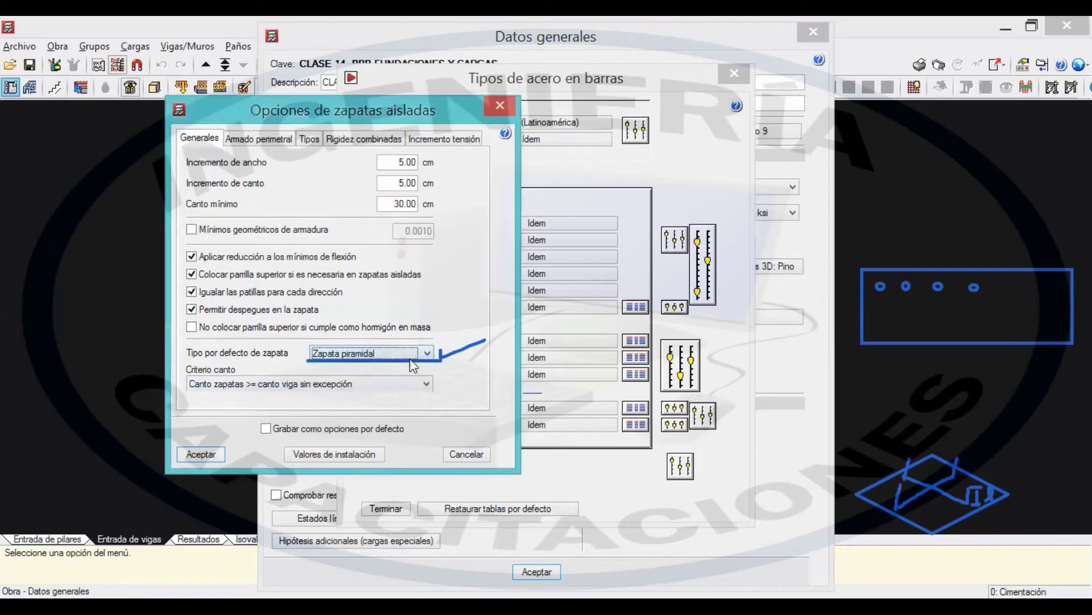
pyautogui.click(418, 352)
pyautogui.click(405, 367)
# Step: Examine the available Criterio canto choices relating footing depth to beam depth
pyautogui.click(366, 387)
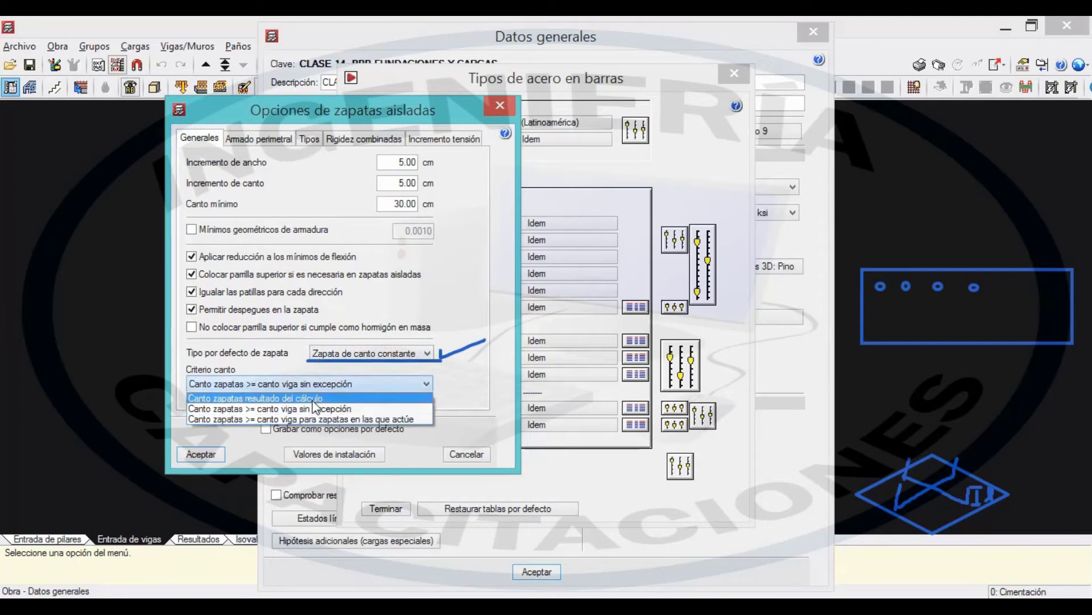
pyautogui.click(338, 382)
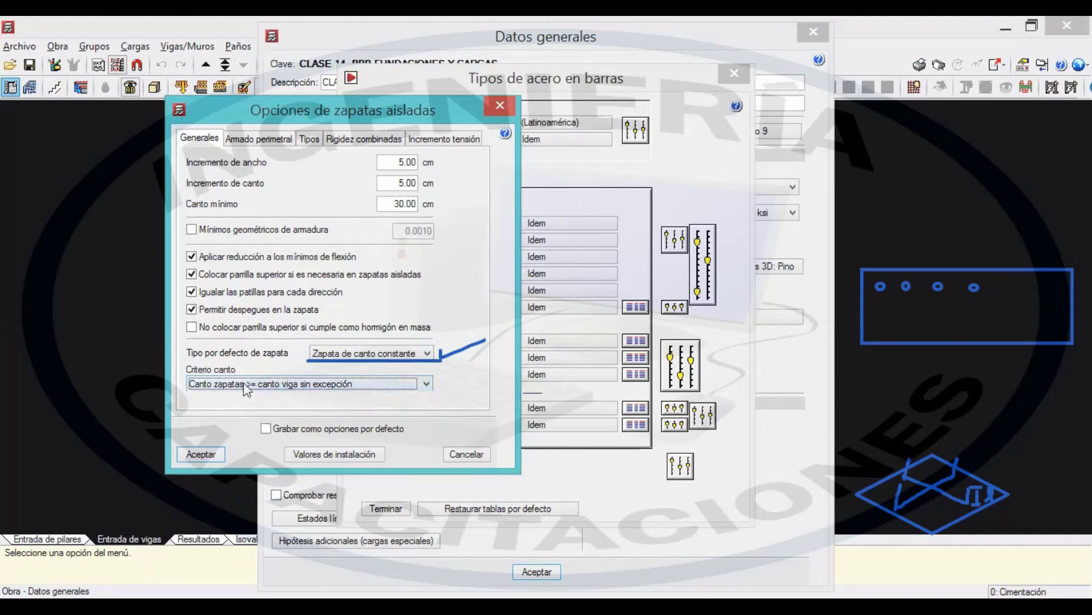
pyautogui.click(326, 385)
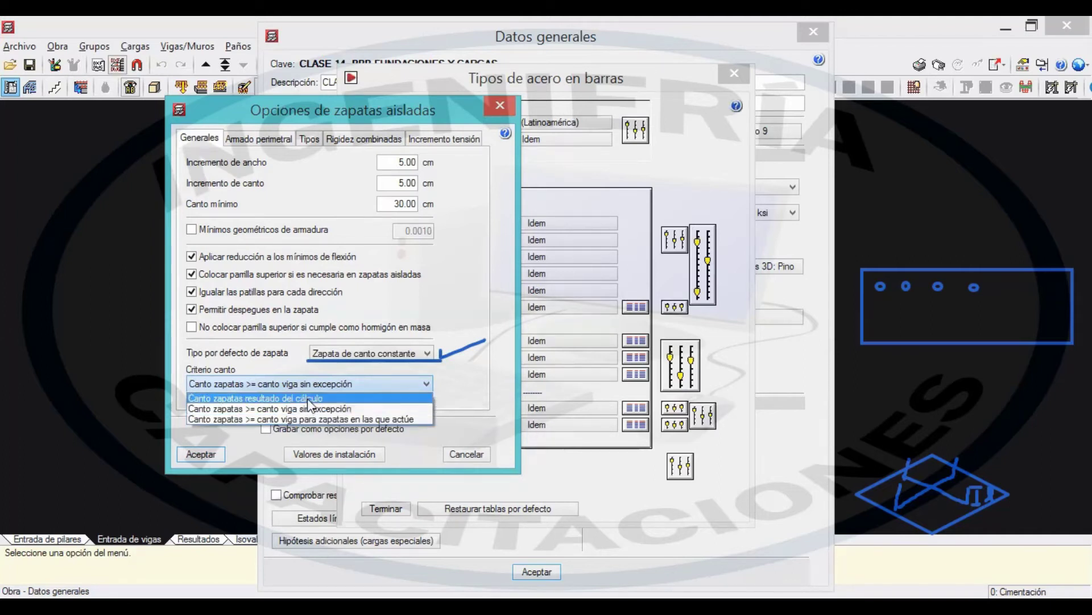
# Step: Clear the annotations and sketch two pairs of adjoining rectangles comparing footing depth with beam depth
pyautogui.click(644, 67)
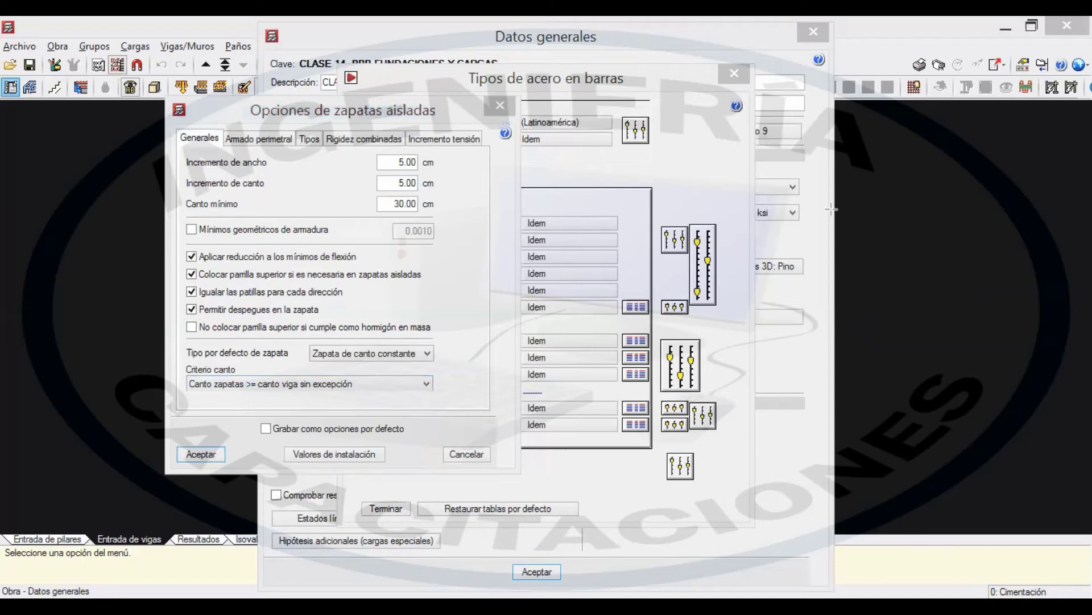
pyautogui.moveTo(851, 194)
pyautogui.mouseDown()
pyautogui.moveTo(946, 244)
pyautogui.moveTo(942, 234)
pyautogui.mouseUp()
pyautogui.moveTo(942, 193); pyautogui.dragTo(1070, 216)
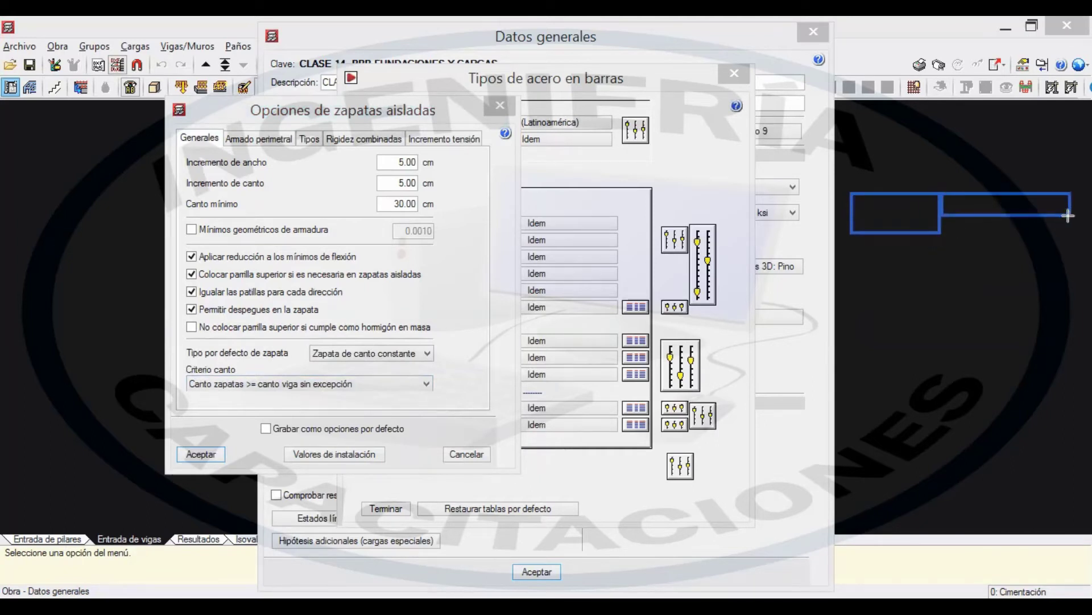
pyautogui.moveTo(851, 277)
pyautogui.mouseDown()
pyautogui.moveTo(921, 333)
pyautogui.moveTo(948, 334)
pyautogui.moveTo(944, 310)
pyautogui.moveTo(1030, 342)
pyautogui.moveTo(1075, 335)
pyautogui.moveTo(1079, 322)
pyautogui.mouseUp()
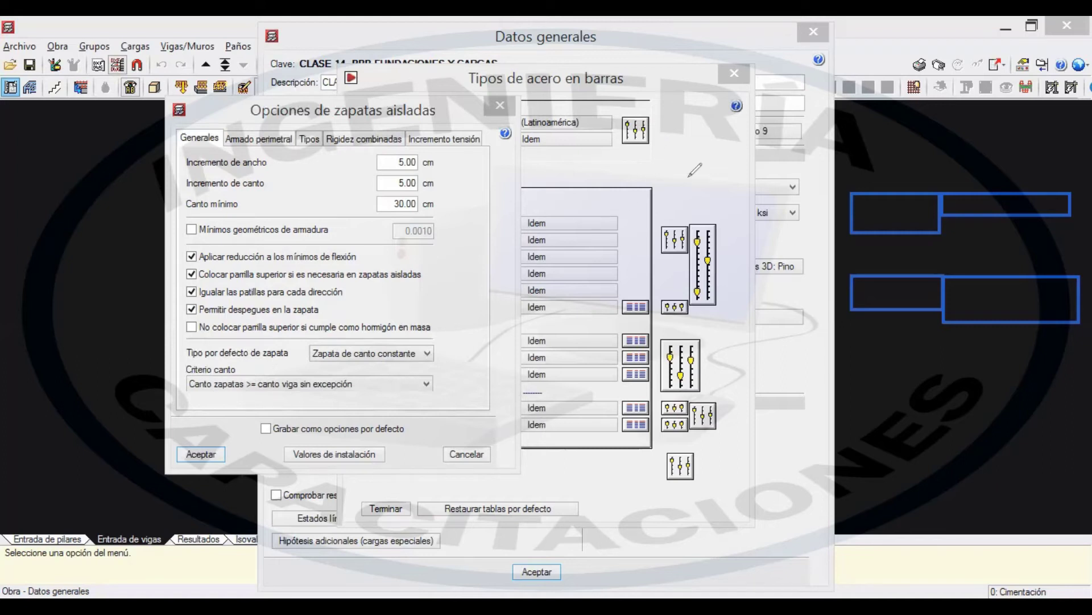
# Step: Set Criterio canto to "Canto zapatas resultado del cálculo" and resume annotating the screen
pyautogui.click(351, 384)
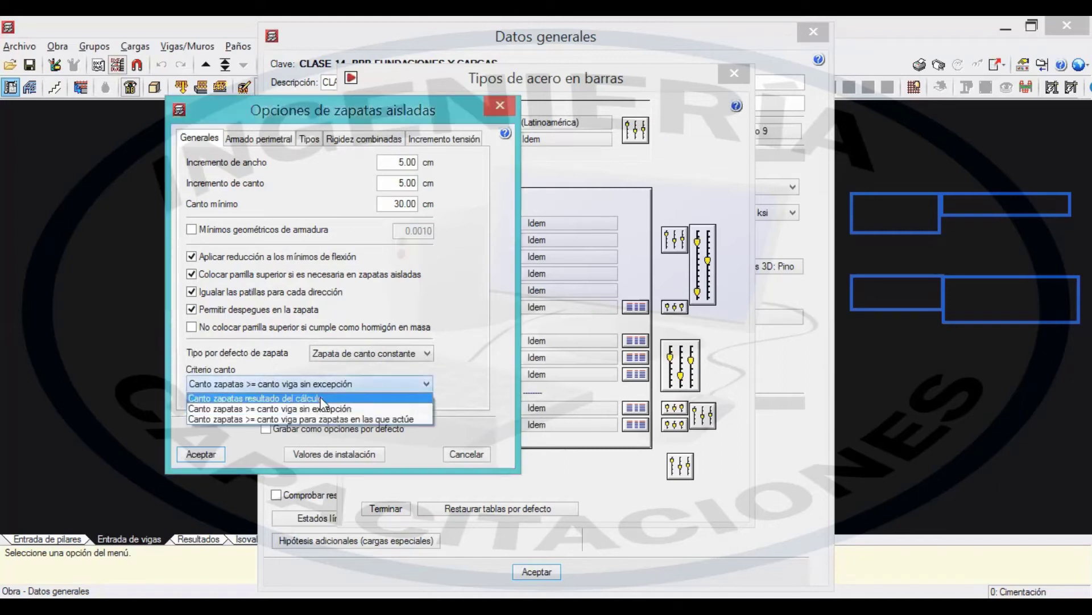
pyautogui.click(317, 398)
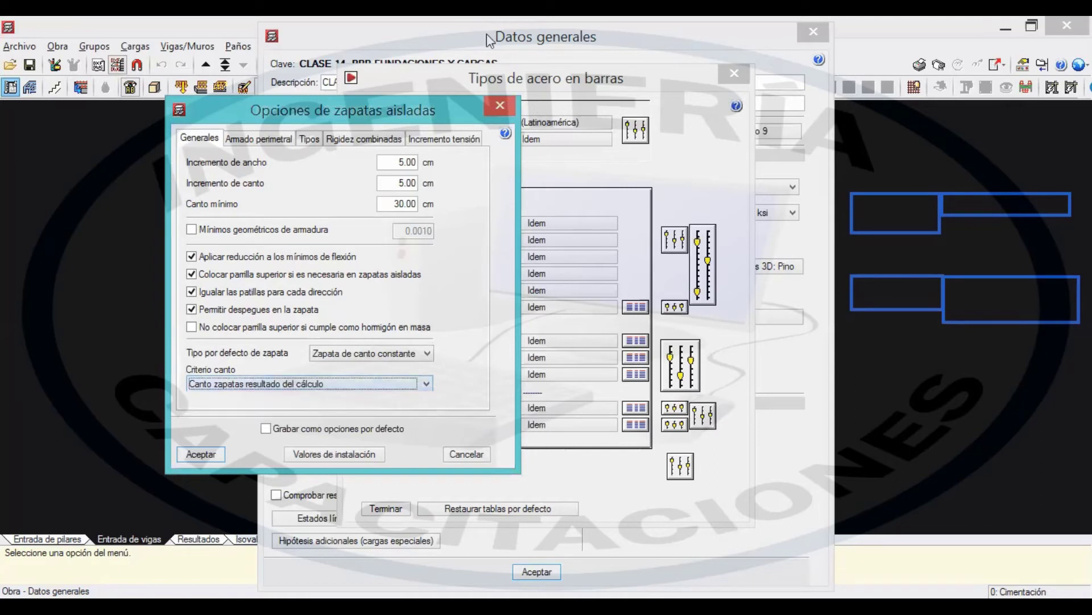
pyautogui.click(486, 34)
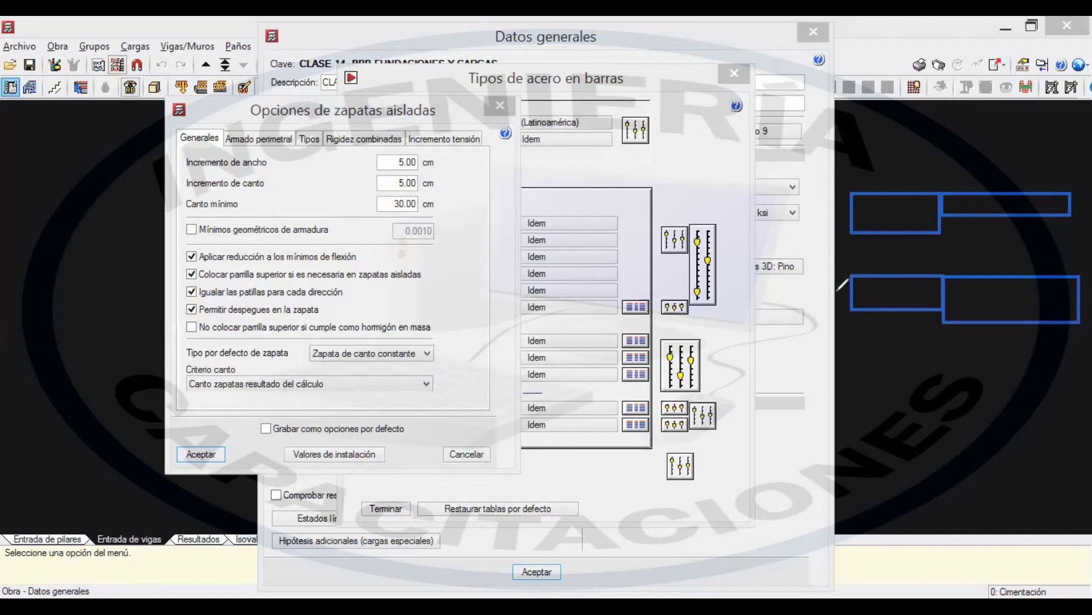
# Step: Label the lower pair of rectangles 35 and 40, underline the default footing type, and mark the pair with a brace and arrow
pyautogui.moveTo(862, 287)
pyautogui.mouseDown()
pyautogui.moveTo(880, 285)
pyautogui.moveTo(876, 296)
pyautogui.mouseUp()
pyautogui.moveTo(957, 290); pyautogui.dragTo(967, 293)
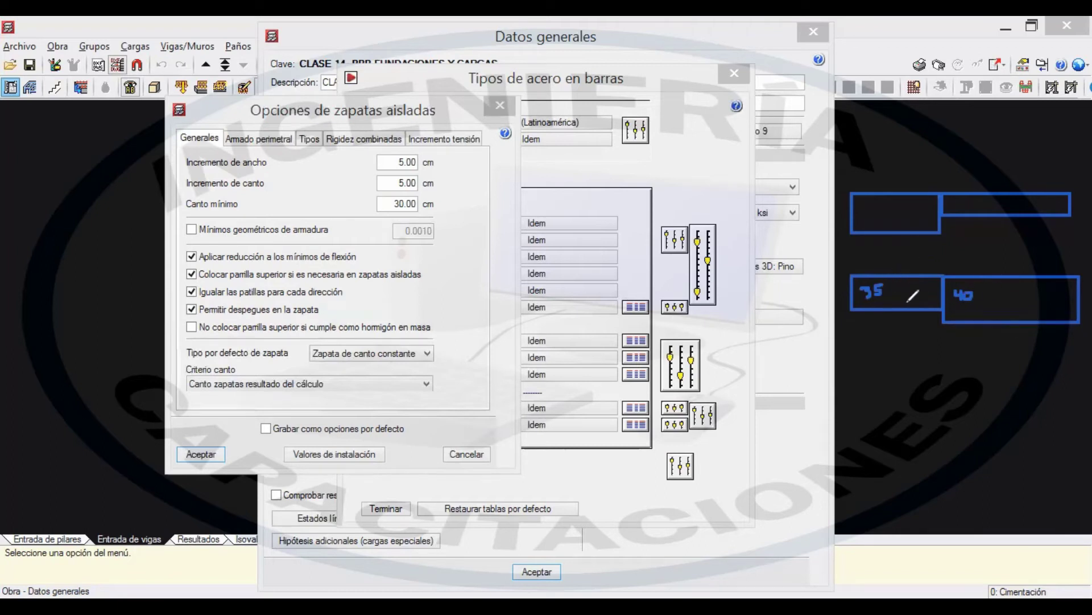
pyautogui.moveTo(312, 361); pyautogui.dragTo(434, 360)
pyautogui.moveTo(901, 416)
pyautogui.mouseDown()
pyautogui.moveTo(922, 350)
pyautogui.moveTo(931, 371)
pyautogui.mouseUp()
pyautogui.moveTo(847, 341)
pyautogui.mouseDown()
pyautogui.moveTo(860, 355)
pyautogui.moveTo(941, 361)
pyautogui.moveTo(1081, 337)
pyautogui.mouseUp()
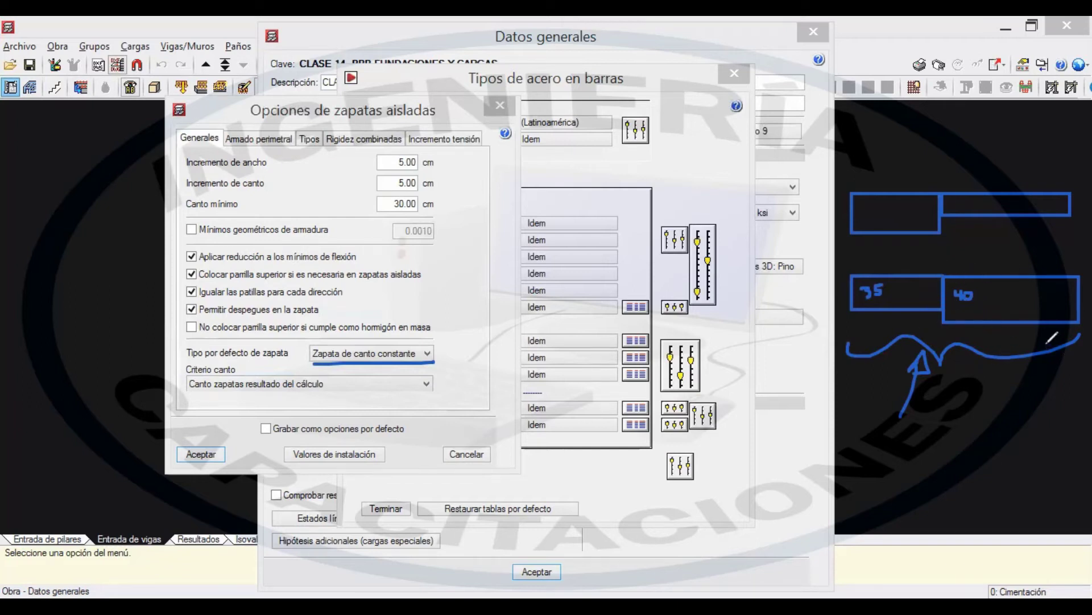
# Step: Add a check mark beside Zapata de canto constante and set Criterio canto to "Canto zapatas >= canto viga sin excepción"
pyautogui.moveTo(446, 354); pyautogui.dragTo(481, 345)
pyautogui.click(411, 352)
pyautogui.click(341, 368)
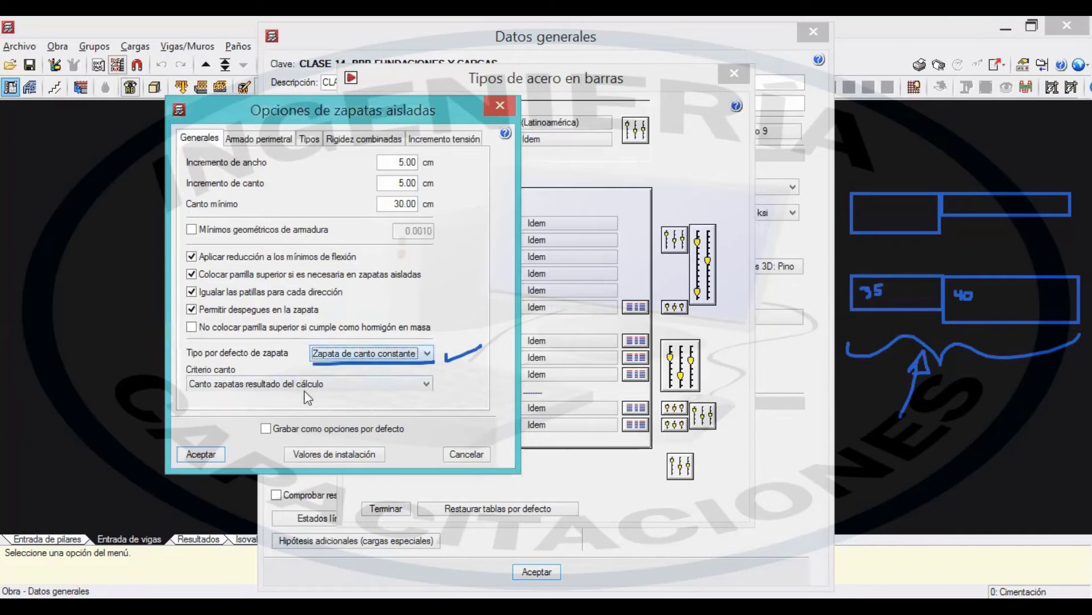
pyautogui.click(310, 384)
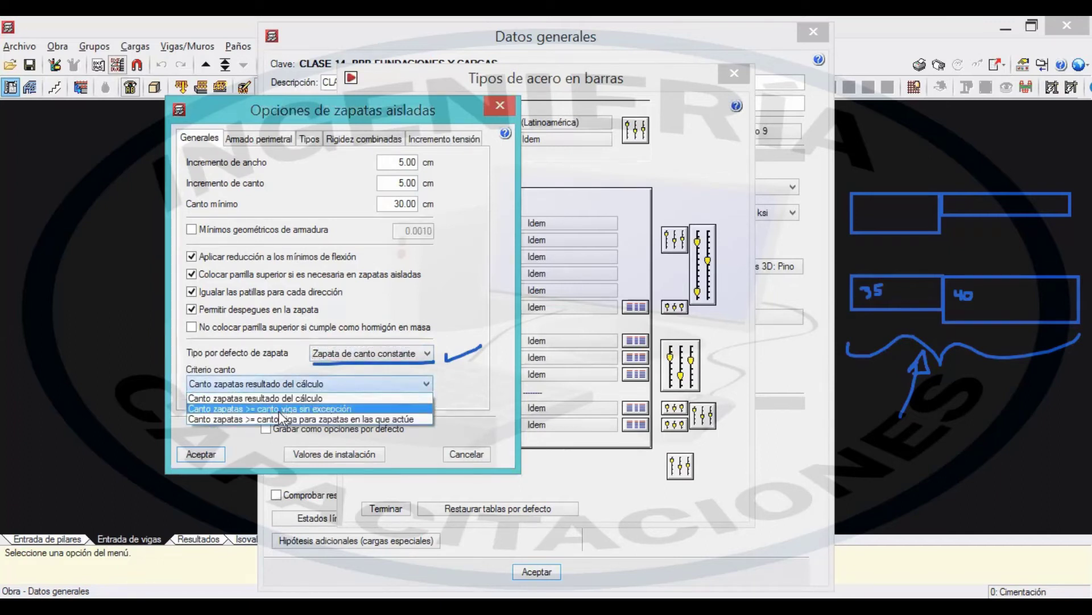
pyautogui.click(279, 410)
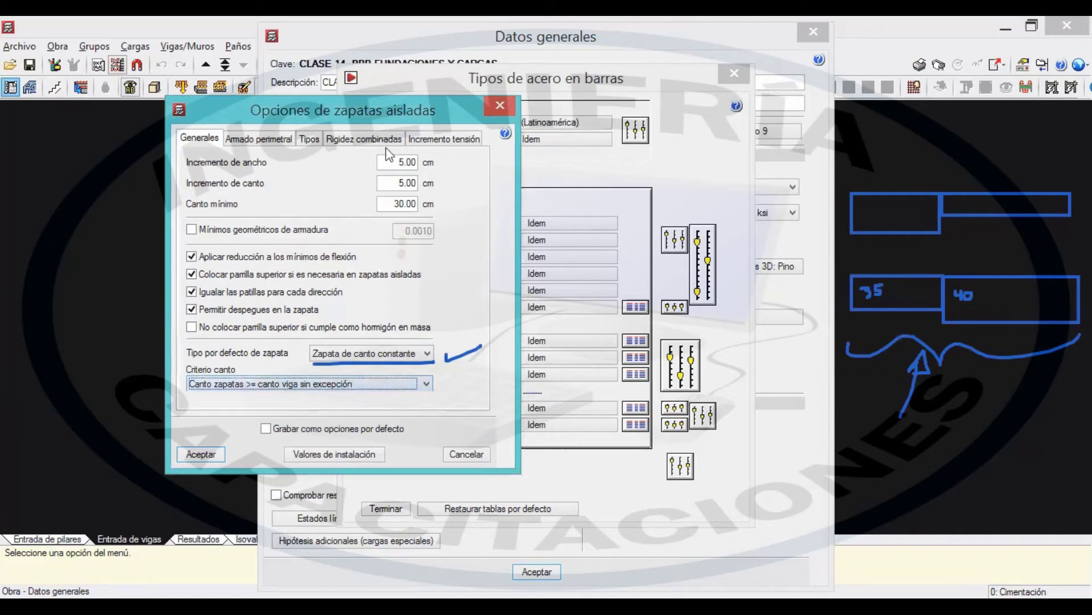
# Step: Circle the 35 label and draw a deeper green rectangle around that footing to match the adjoining beam's depth
pyautogui.hotkey('ctrl', '2')
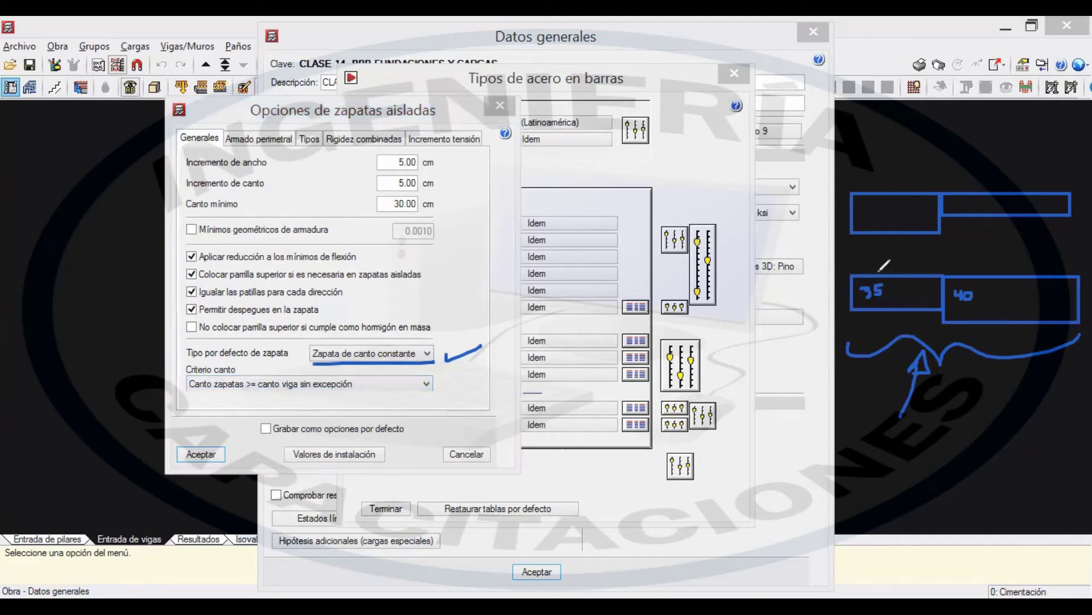
pyautogui.moveTo(893, 283)
pyautogui.mouseDown()
pyautogui.moveTo(856, 294)
pyautogui.moveTo(897, 279)
pyautogui.mouseUp()
pyautogui.moveTo(834, 276)
pyautogui.mouseDown()
pyautogui.moveTo(926, 334)
pyautogui.moveTo(945, 332)
pyautogui.moveTo(943, 323)
pyautogui.mouseUp()
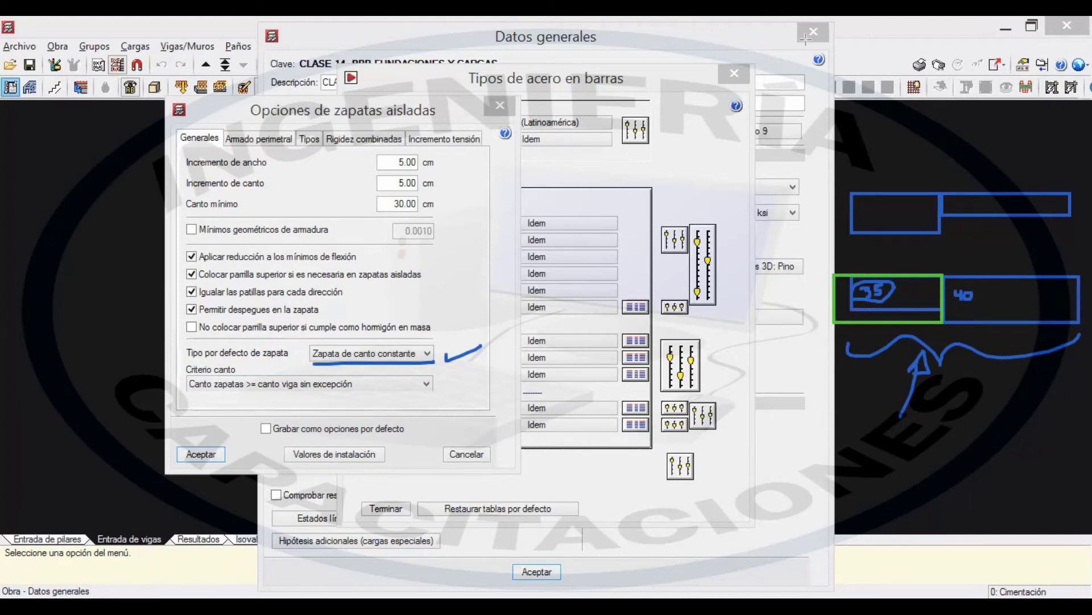
# Step: Try "Canto zapatas >= canto viga para zapatas en las que actúe" as Criterio canto, underline its ending and restore "Canto zapatas >= canto viga sin excepción"
pyautogui.click(373, 390)
pyautogui.click(353, 422)
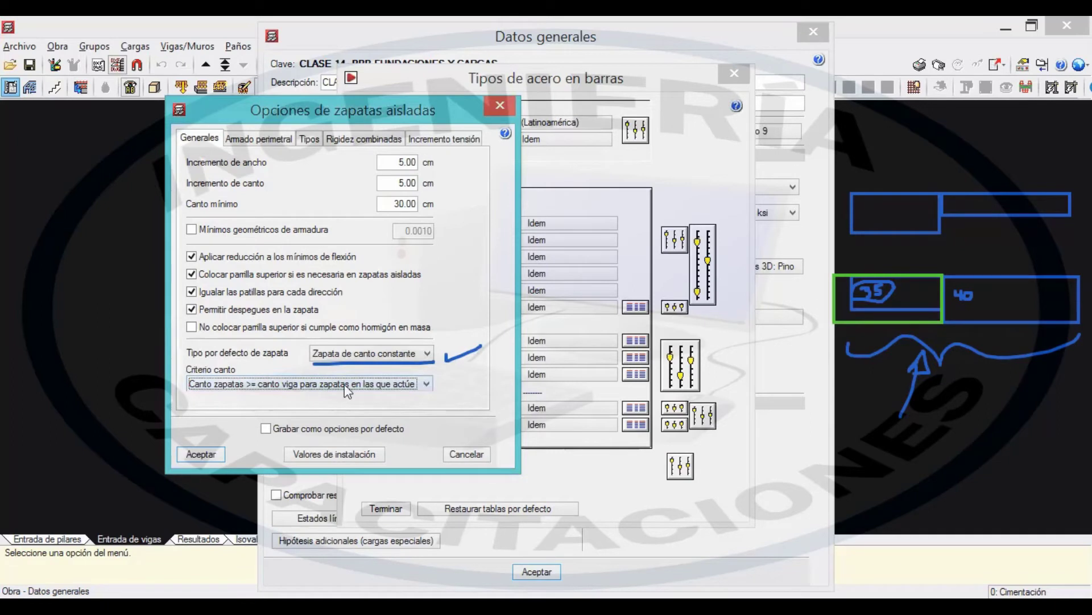
pyautogui.hotkey('ctrl', 'shift', '3')
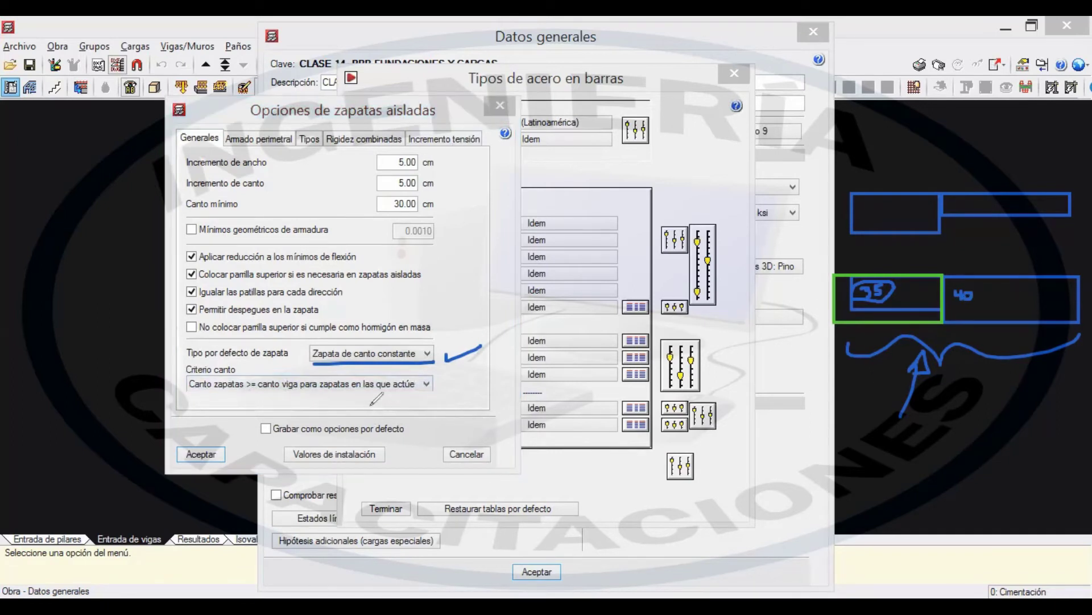
pyautogui.moveTo(356, 394); pyautogui.dragTo(431, 394)
pyautogui.click(417, 384)
pyautogui.click(306, 409)
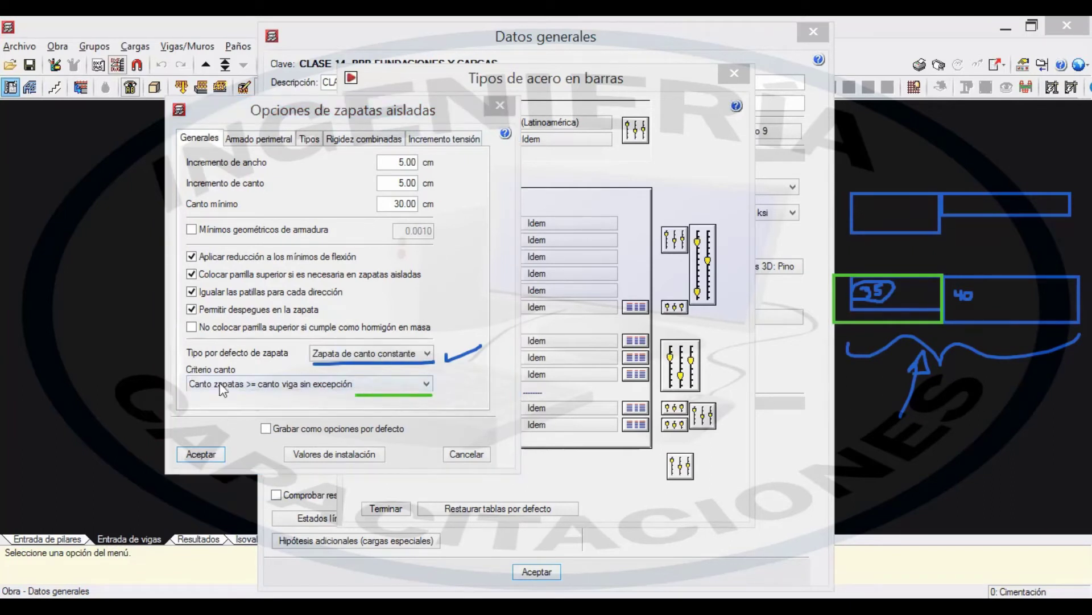
# Step: Review the Criterio canto choices together with the default footing type, keeping both selections
pyautogui.click(248, 386)
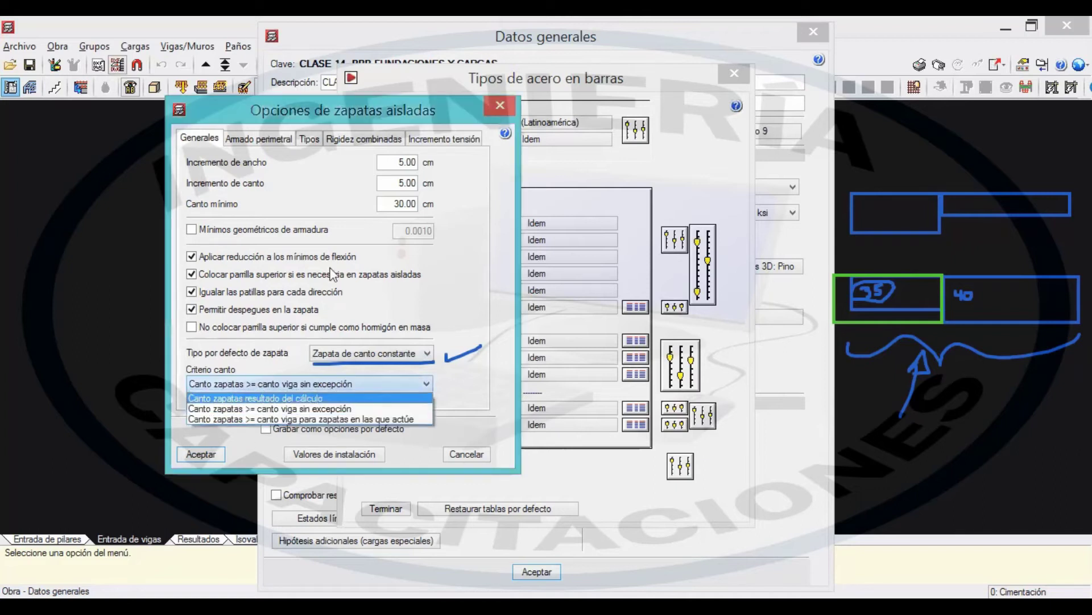
pyautogui.click(391, 109)
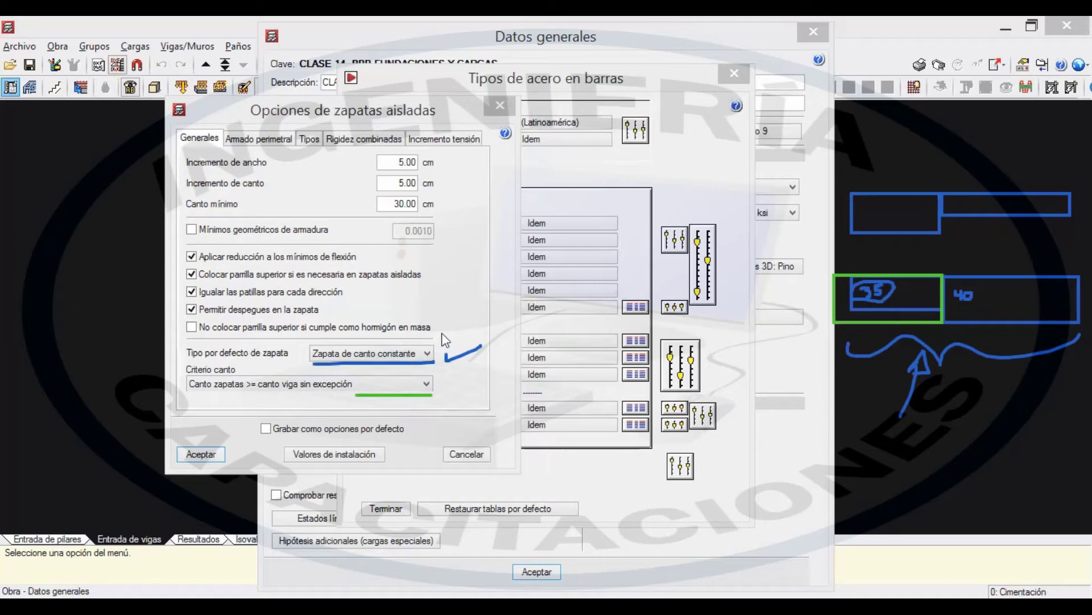
pyautogui.click(353, 355)
pyautogui.click(347, 368)
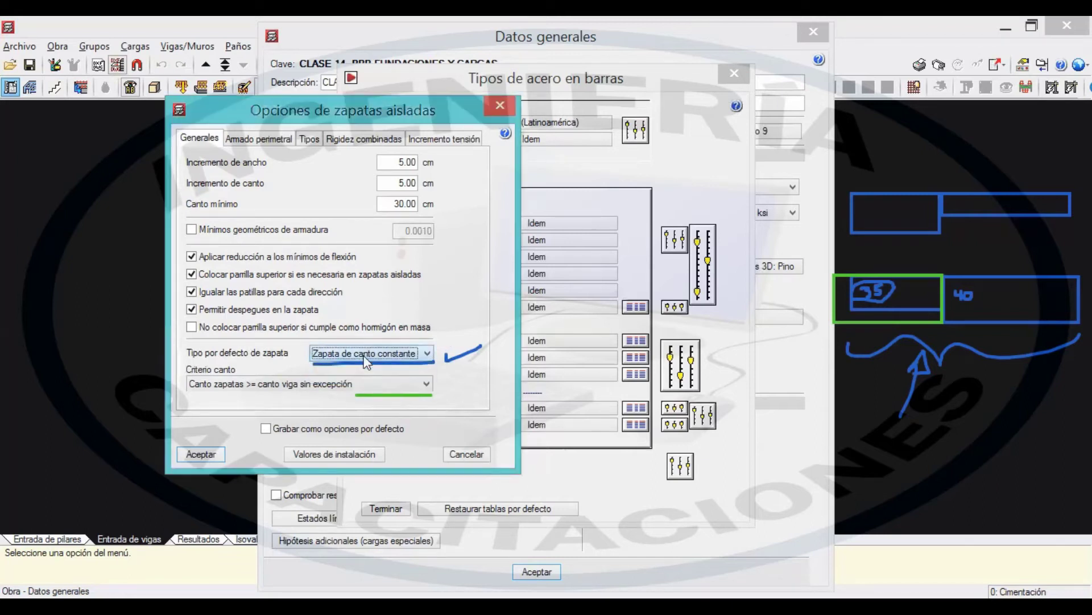
pyautogui.click(348, 384)
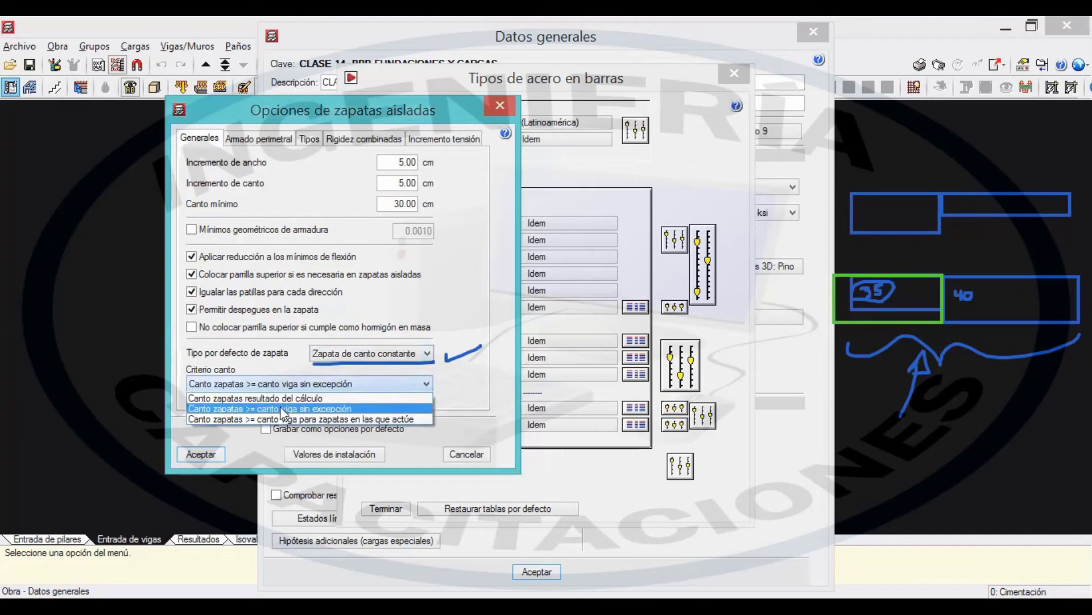
pyautogui.click(313, 385)
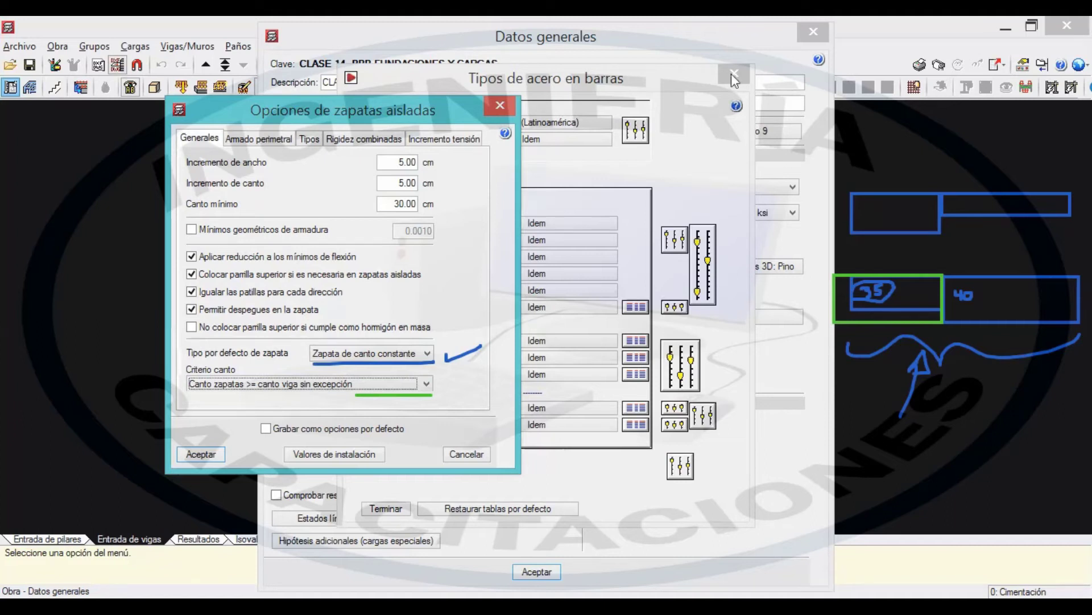
# Step: Underline Aplicar reducción a los mínimos de flexión and read the option's help description
pyautogui.click(620, 146)
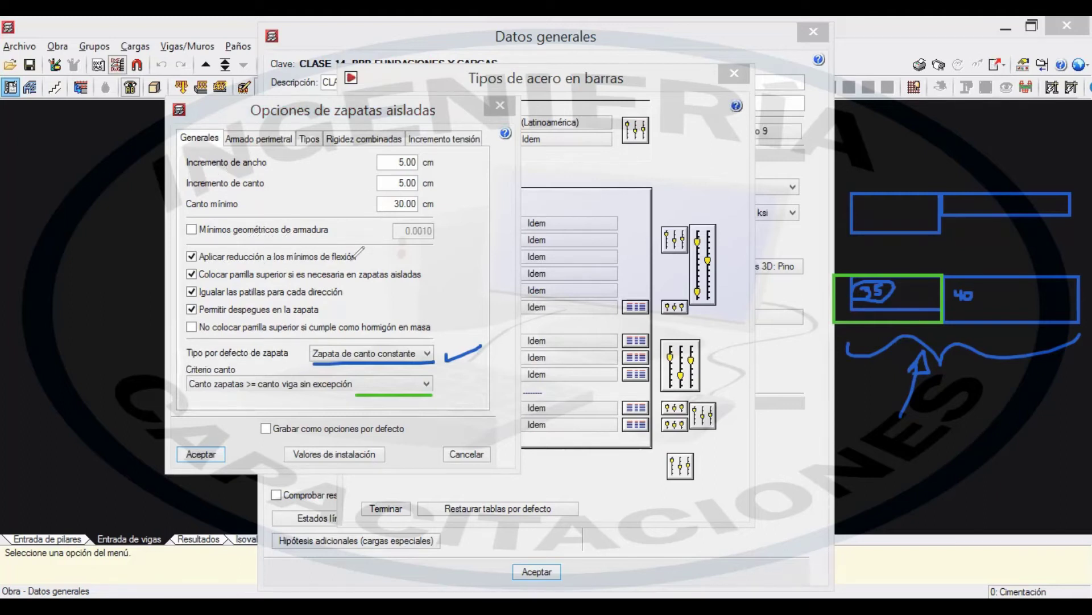
pyautogui.moveTo(217, 266); pyautogui.dragTo(367, 264)
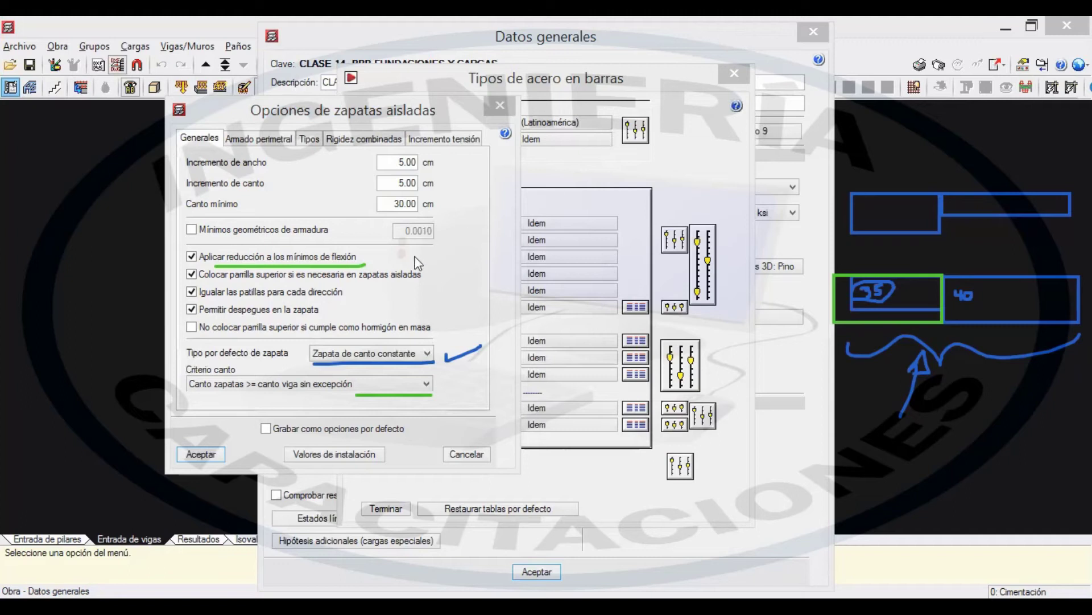
pyautogui.moveTo(357, 259)
pyautogui.click(260, 257)
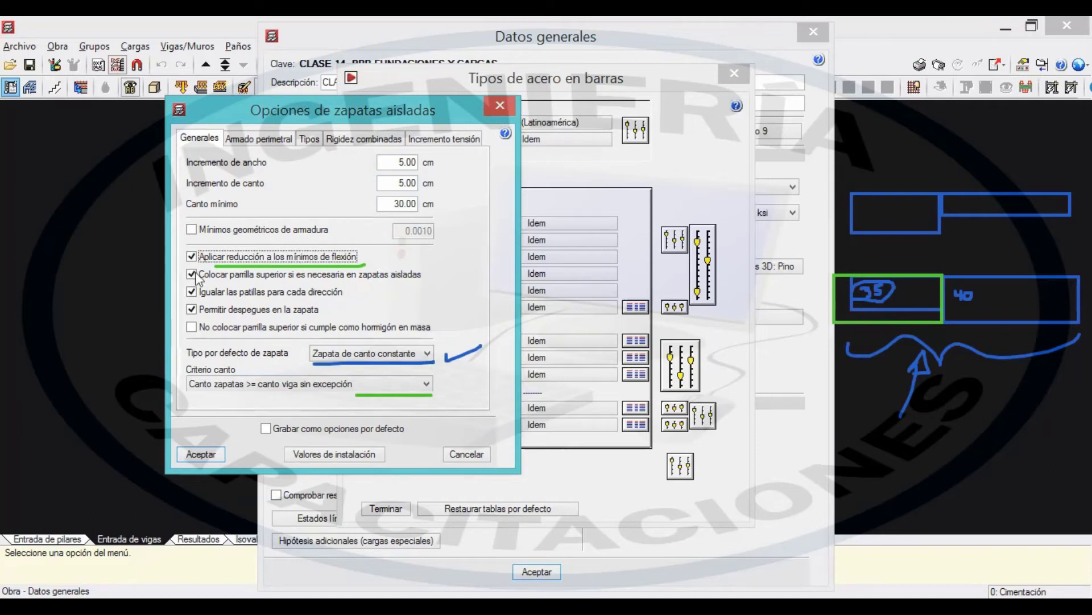
pyautogui.moveTo(199, 263)
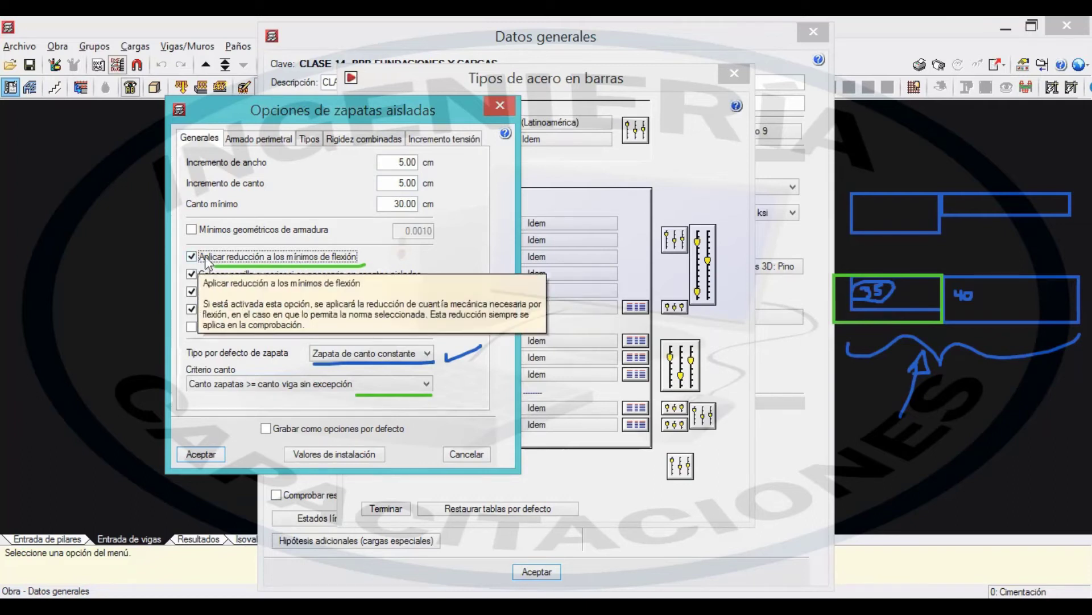
pyautogui.moveTo(272, 261)
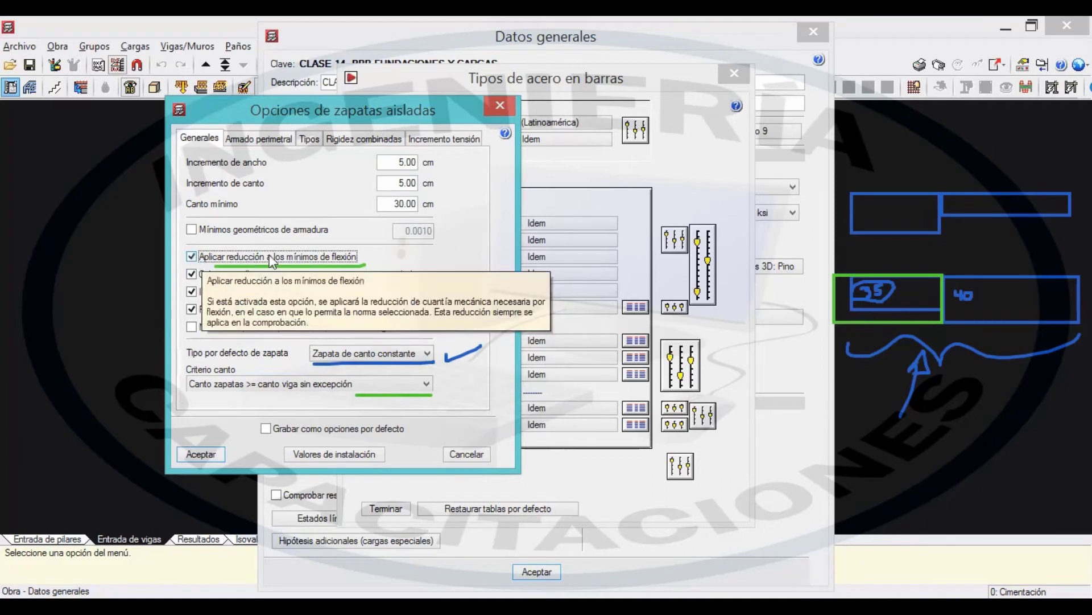
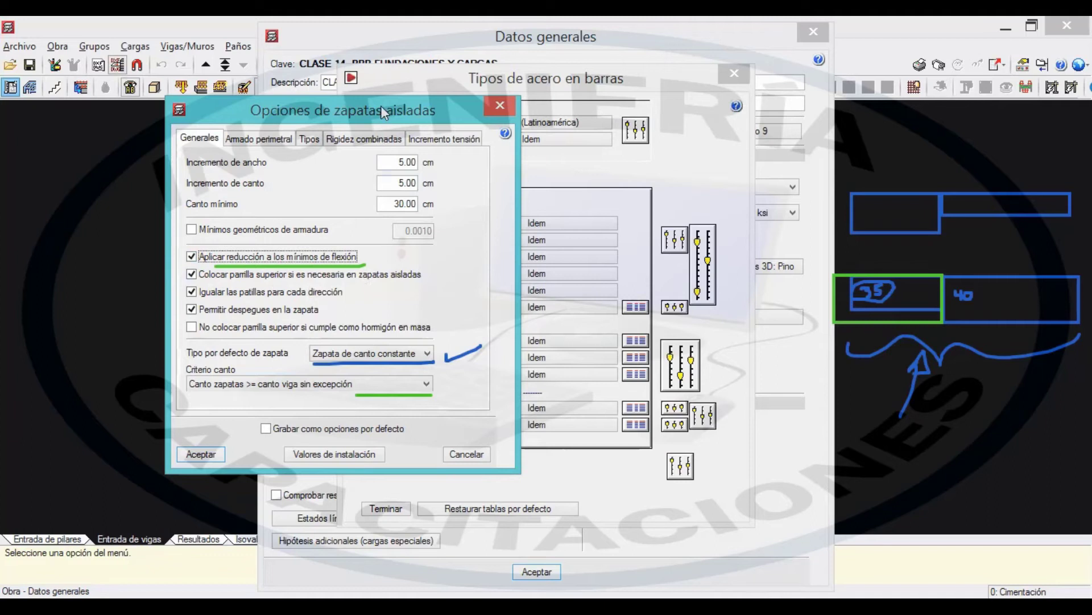
# Step: Clear the screen annotations, show the Armado perimetral options for isolated footings and move the dialog aside
pyautogui.moveTo(371, 107); pyautogui.dragTo(326, 105)
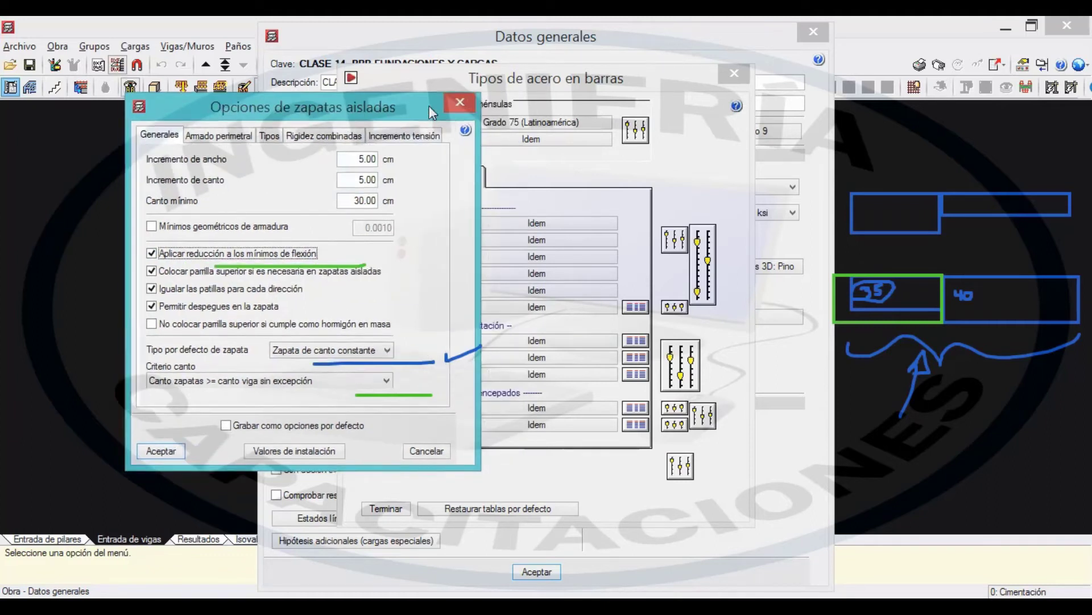
pyautogui.moveTo(429, 104); pyautogui.dragTo(487, 97)
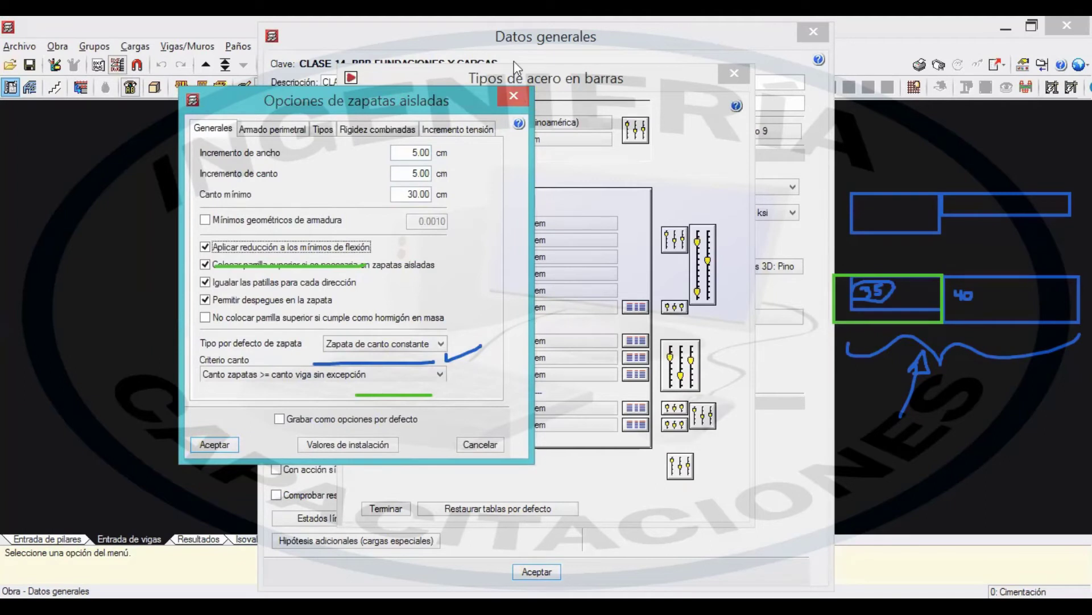
pyautogui.press('Escape')
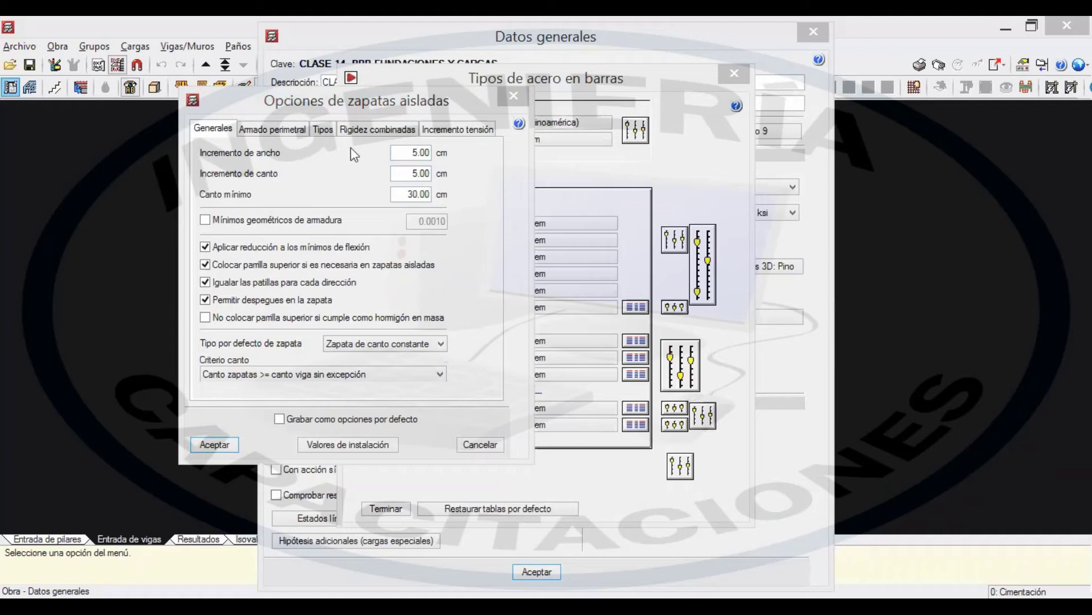
pyautogui.click(273, 129)
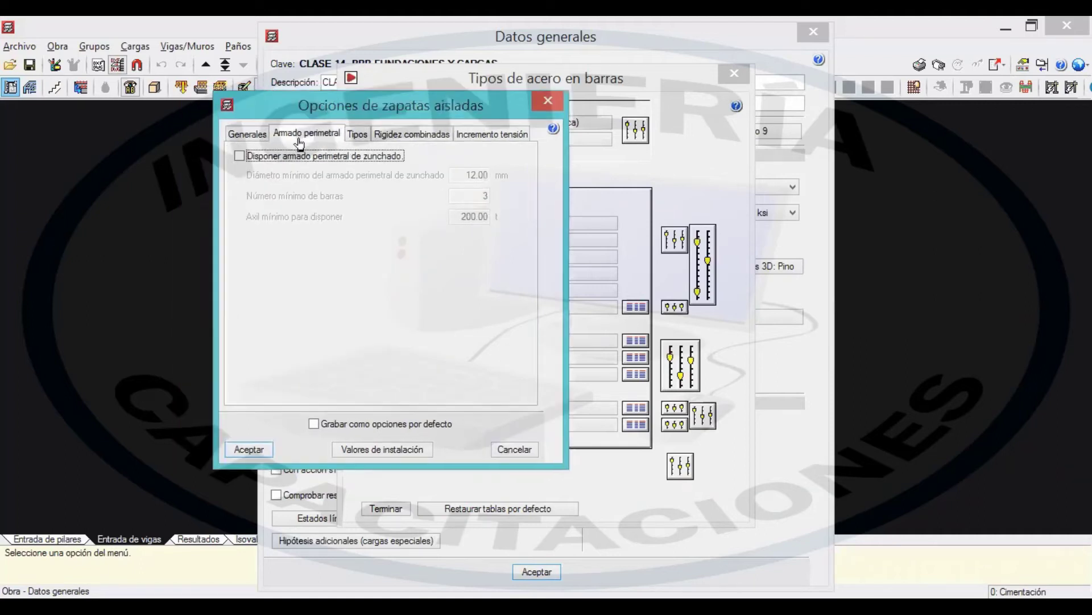
pyautogui.moveTo(307, 109); pyautogui.dragTo(309, 101)
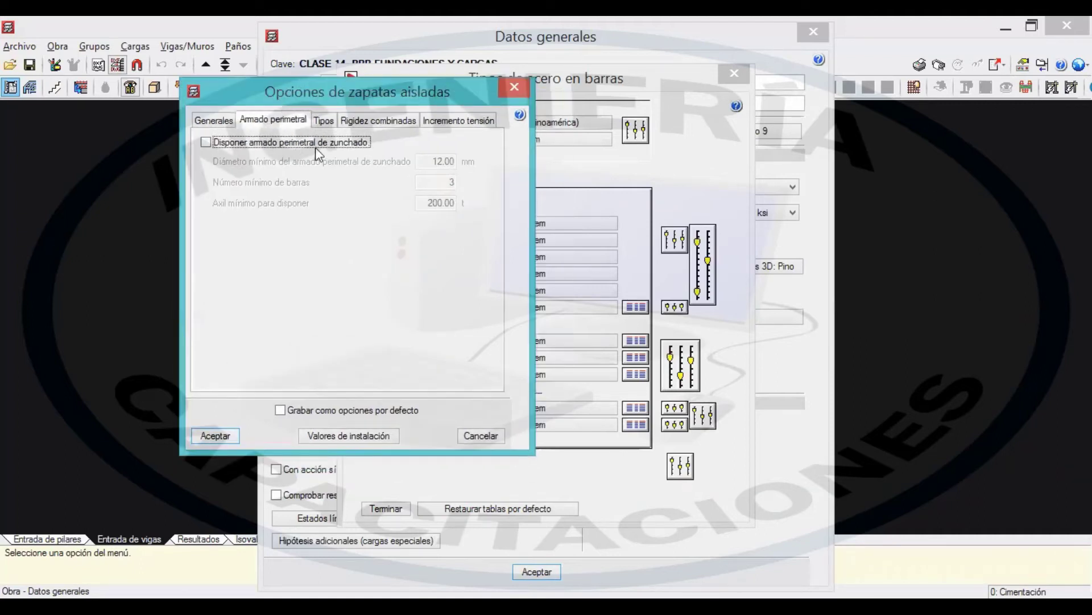
pyautogui.moveTo(281, 100); pyautogui.dragTo(208, 91)
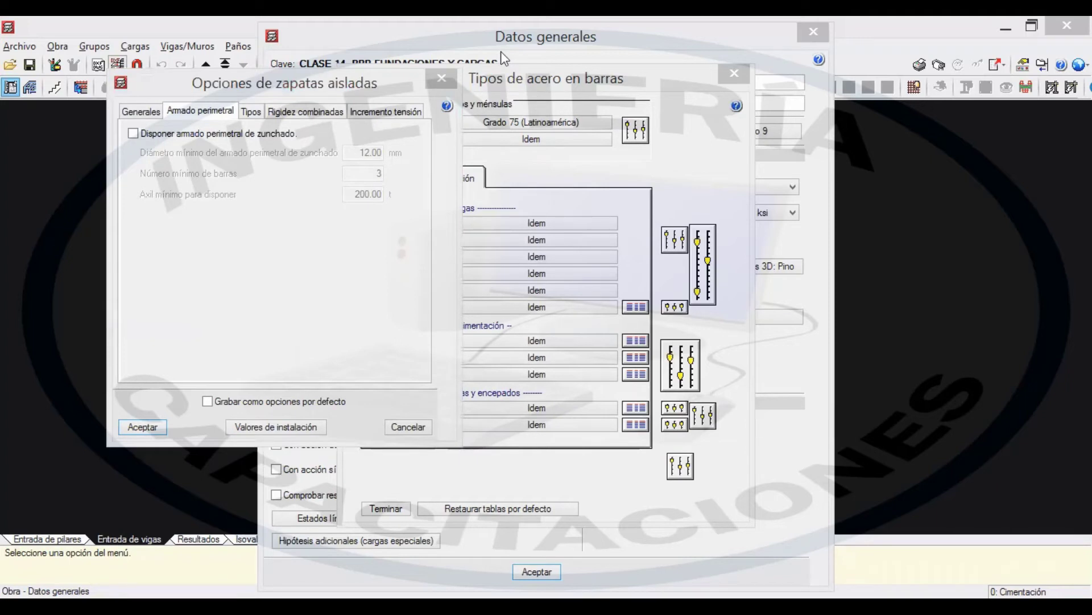
# Step: Sketch a green footing section with two reinforcement bars at each end and dashed curves along both sides
pyautogui.moveTo(879, 302)
pyautogui.mouseDown()
pyautogui.moveTo(1017, 378)
pyautogui.moveTo(1068, 375)
pyautogui.mouseUp()
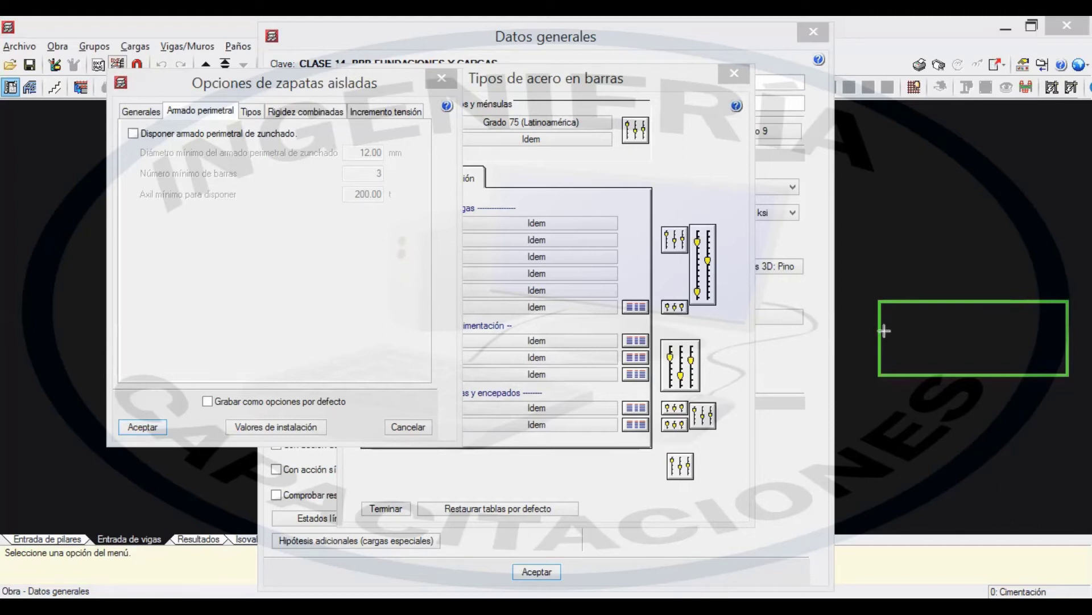
pyautogui.moveTo(888, 332); pyautogui.dragTo(893, 347)
pyautogui.moveTo(1058, 327); pyautogui.dragTo(1058, 348)
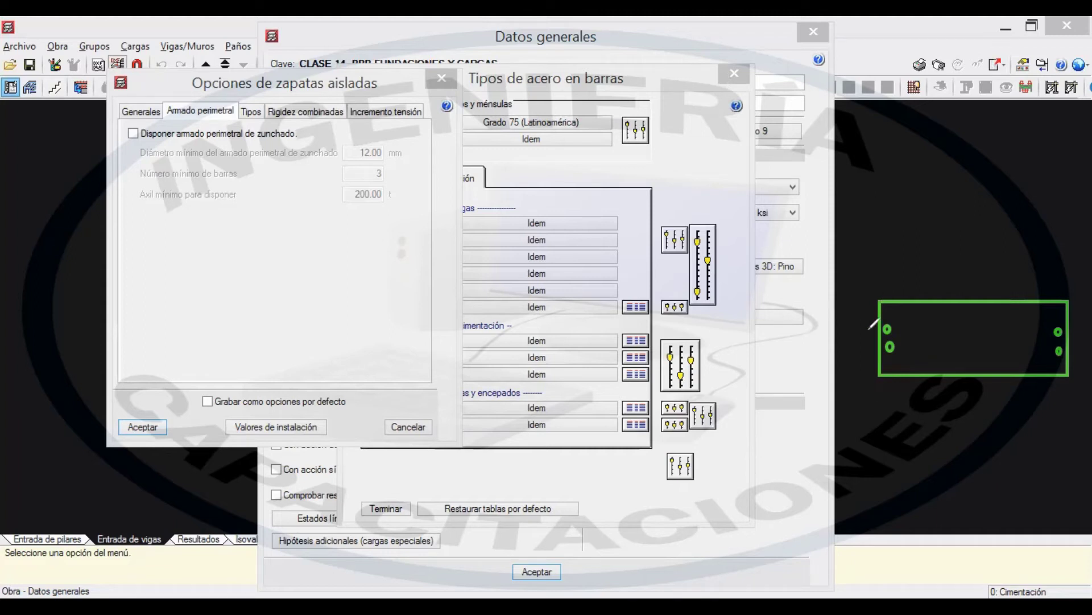
pyautogui.moveTo(875, 307); pyautogui.dragTo(873, 365)
pyautogui.moveTo(1072, 308); pyautogui.dragTo(1069, 374)
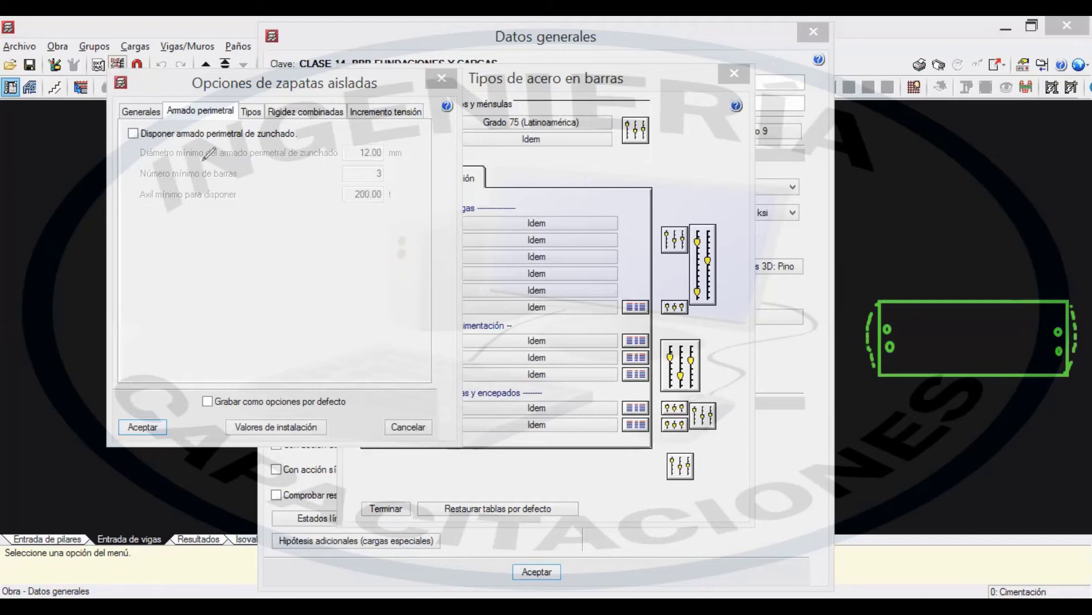
# Step: Enable Disponer armado perimetral de zunchado and go through its minimum diameter, minimum bar count and minimum axial load settings
pyautogui.click(132, 133)
pyautogui.moveTo(130, 136); pyautogui.dragTo(183, 136)
pyautogui.click(135, 134)
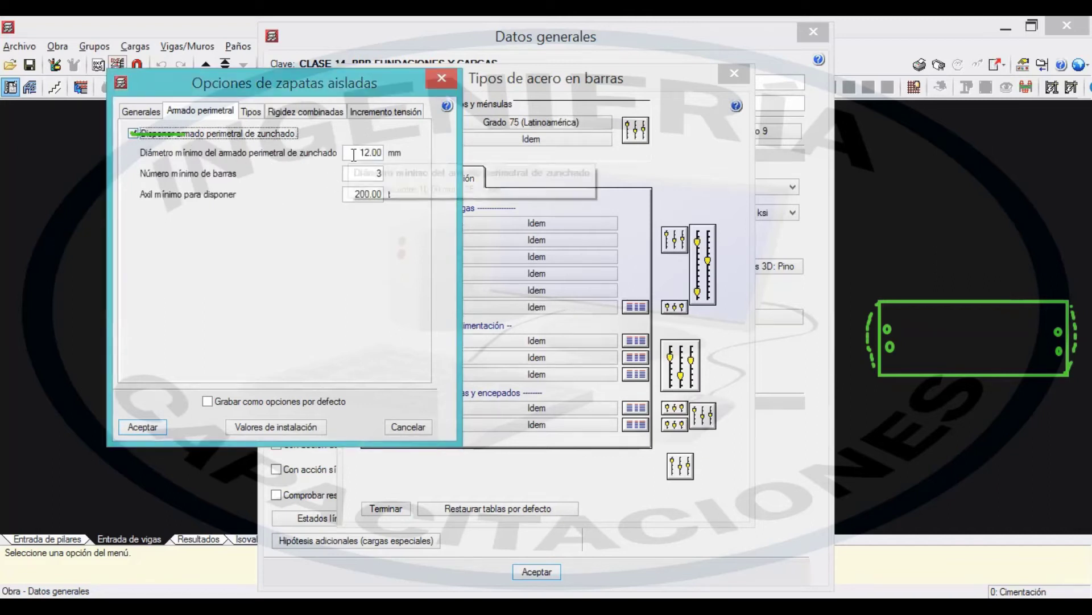
pyautogui.press('Tab')
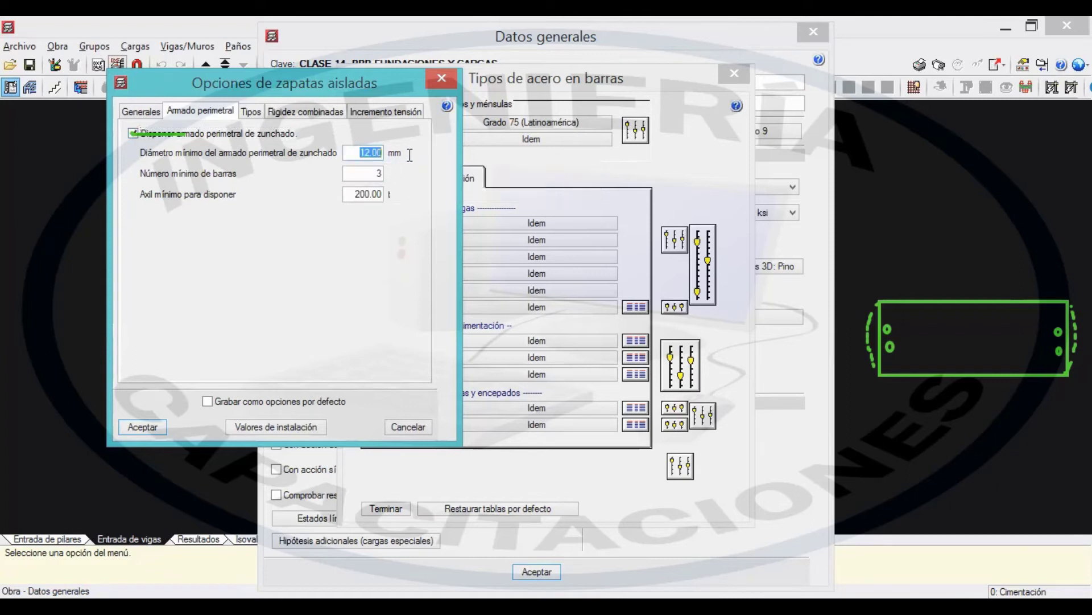
pyautogui.press('Tab')
pyautogui.hotkey('shift', 'Tab')
pyautogui.doubleClick(362, 194)
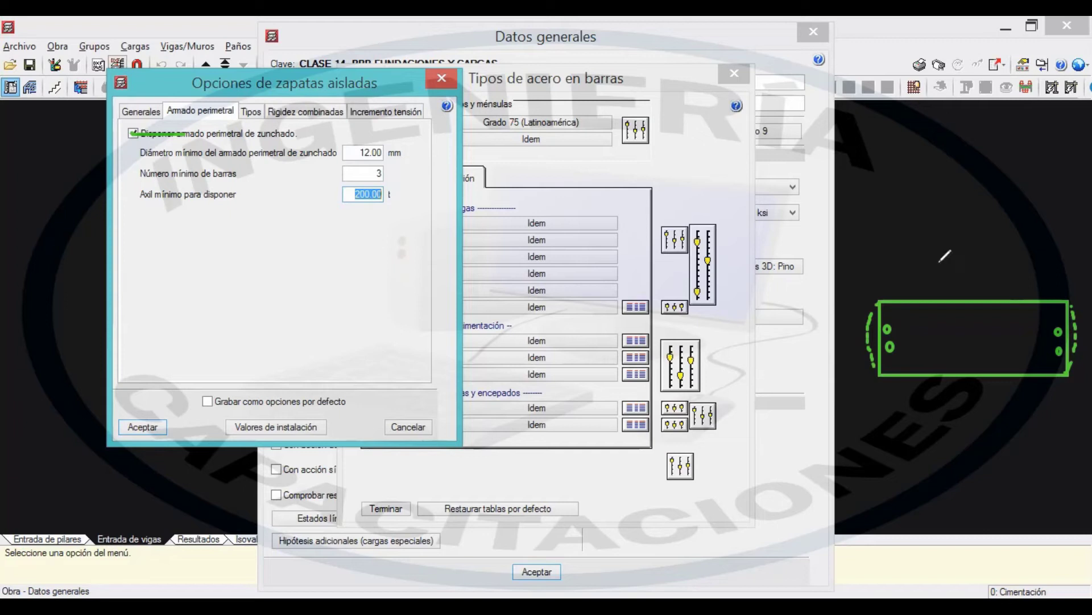
# Step: Sketch a column with a downward load arrow above the footing and point out the Axil mínimo para disponer value
pyautogui.moveTo(938, 161); pyautogui.dragTo(938, 294)
pyautogui.moveTo(942, 169); pyautogui.dragTo(987, 285)
pyautogui.moveTo(961, 112)
pyautogui.mouseDown()
pyautogui.moveTo(964, 154)
pyautogui.moveTo(980, 136)
pyautogui.mouseUp()
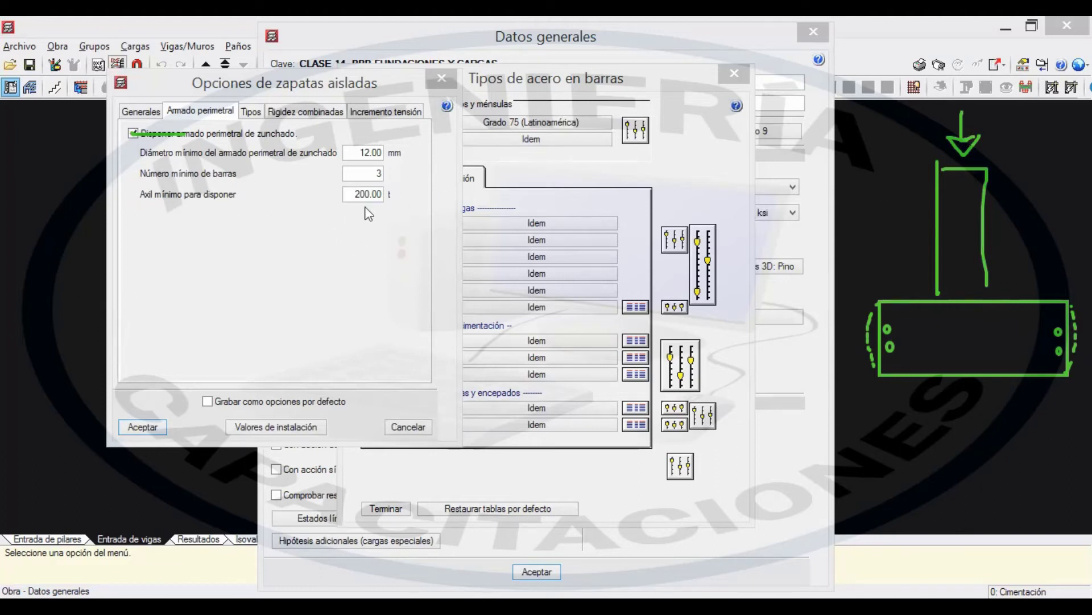
pyautogui.moveTo(356, 194); pyautogui.dragTo(384, 194)
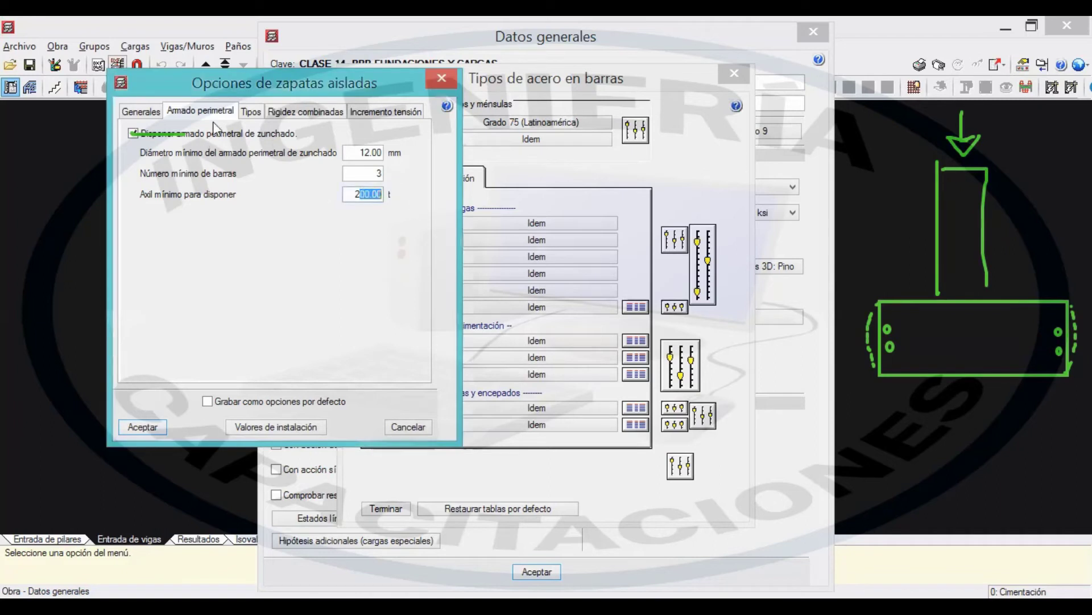
# Step: Show the Tipos options for isolated footings, move the dialog aside, underline Zapata piramidal and the eccentric side ratio, and bracket the square and centred types
pyautogui.click(250, 111)
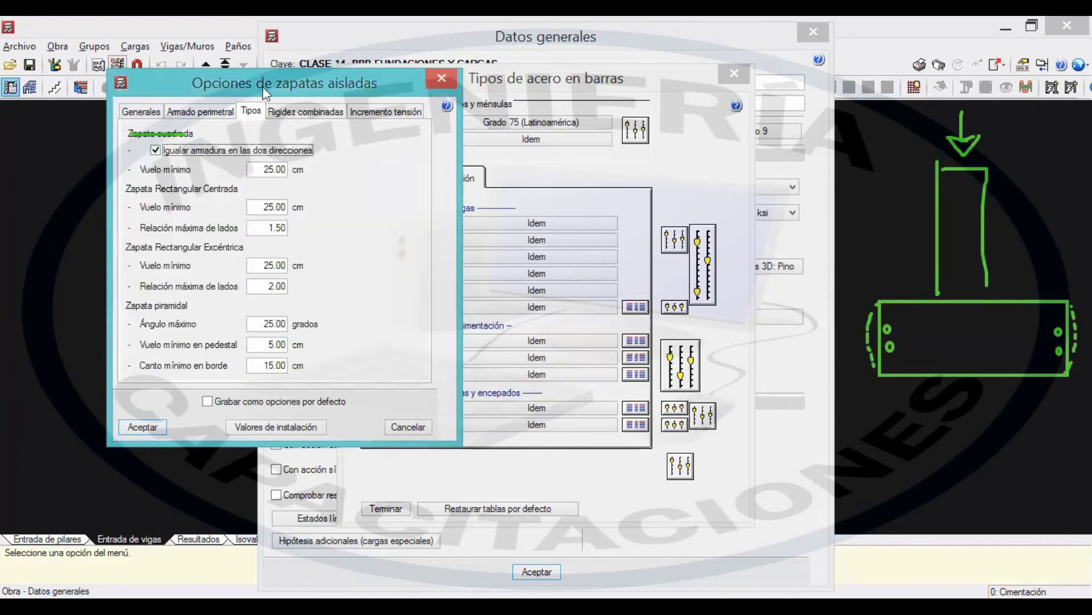
pyautogui.moveTo(264, 91); pyautogui.dragTo(361, 89)
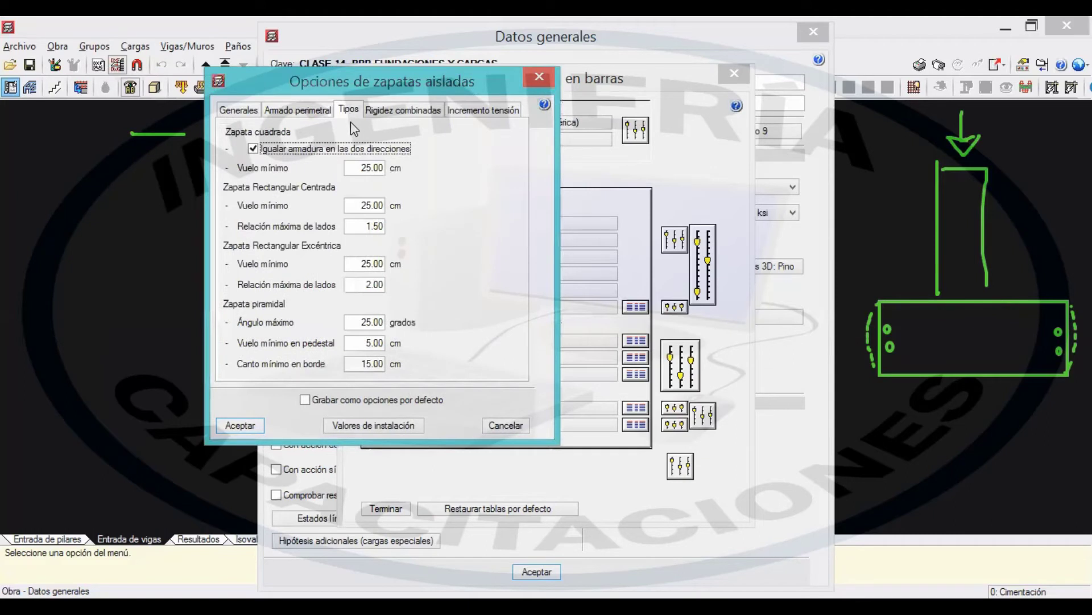
pyautogui.click(557, 58)
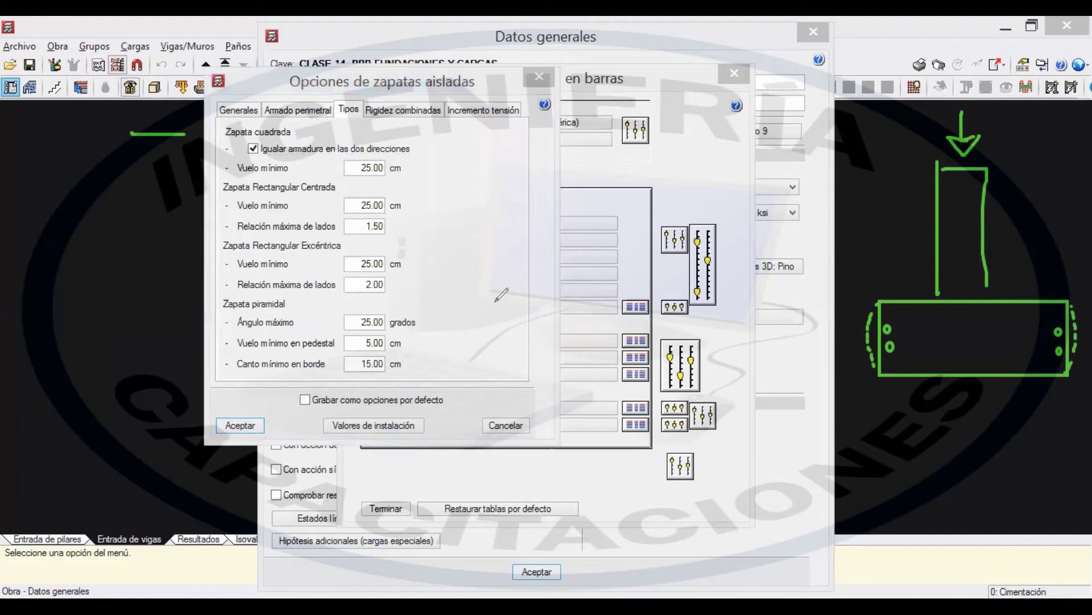
pyautogui.moveTo(336, 291); pyautogui.dragTo(400, 294)
pyautogui.moveTo(232, 311); pyautogui.dragTo(299, 310)
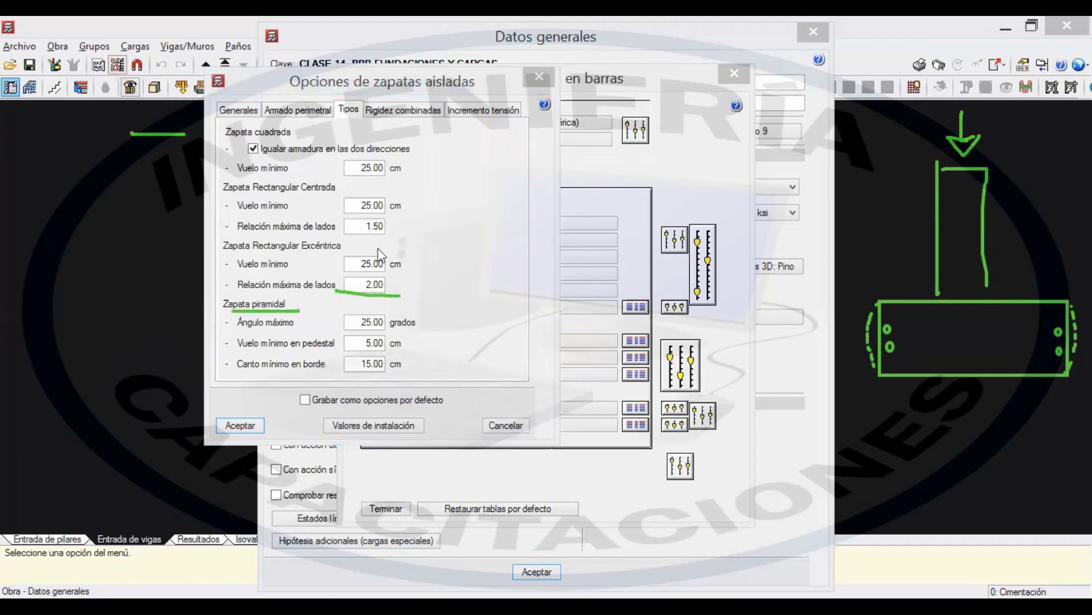
pyautogui.moveTo(428, 149)
pyautogui.mouseDown()
pyautogui.moveTo(435, 177)
pyautogui.moveTo(413, 240)
pyautogui.mouseUp()
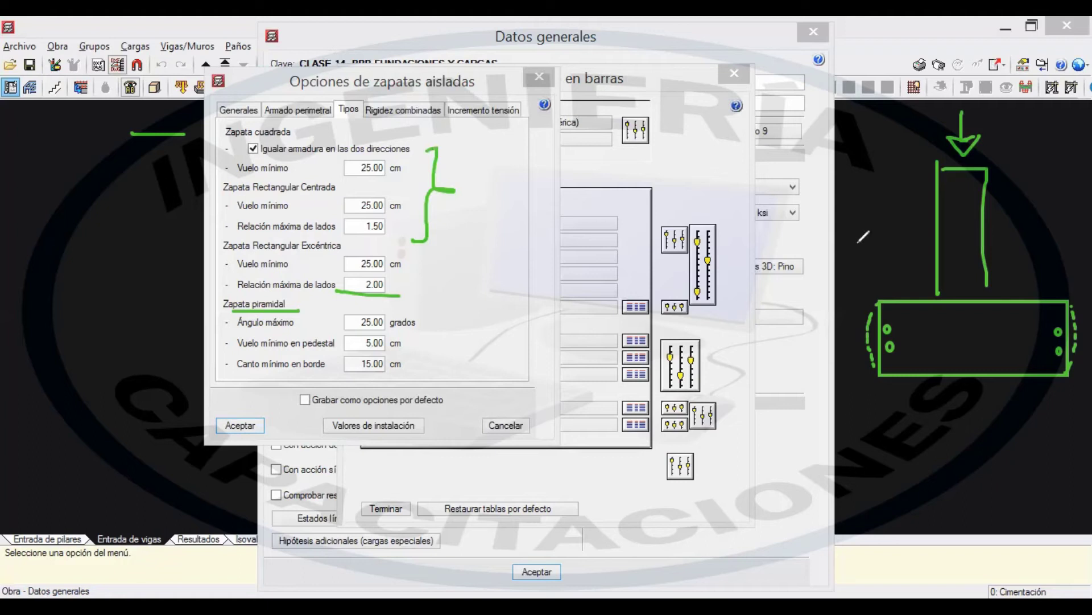
# Step: Sketch an overhang dimension marked V beside the column and circle the Vuelo mínimo value of Zapata Rectangular Centrada
pyautogui.moveTo(882, 270)
pyautogui.mouseDown()
pyautogui.moveTo(882, 211)
pyautogui.moveTo(934, 249)
pyautogui.mouseUp()
pyautogui.moveTo(889, 210); pyautogui.dragTo(915, 212)
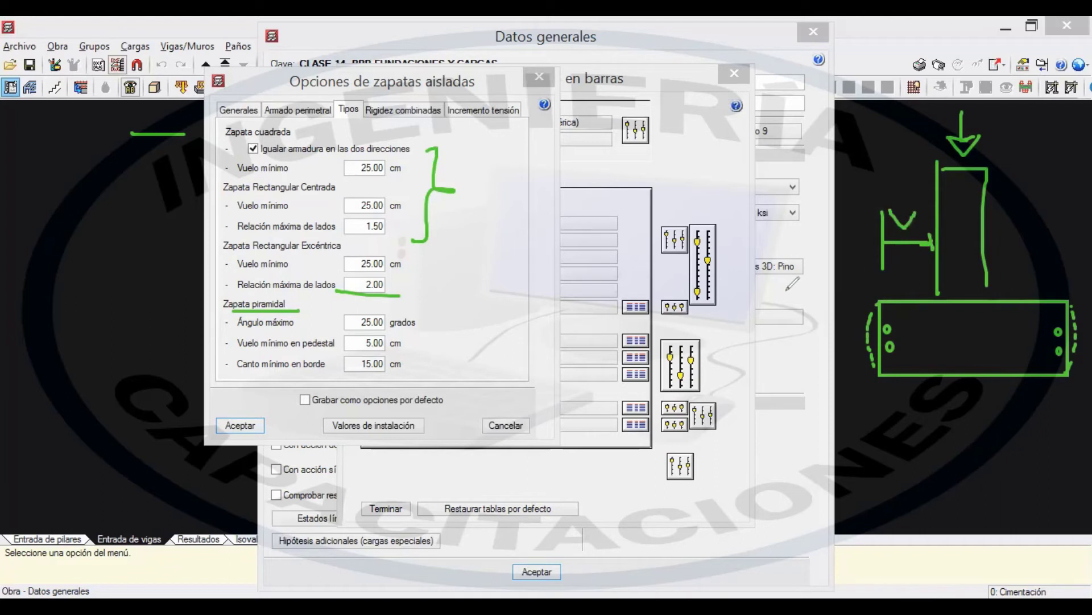
pyautogui.moveTo(399, 193)
pyautogui.mouseDown()
pyautogui.moveTo(367, 188)
pyautogui.moveTo(340, 203)
pyautogui.moveTo(407, 211)
pyautogui.mouseUp()
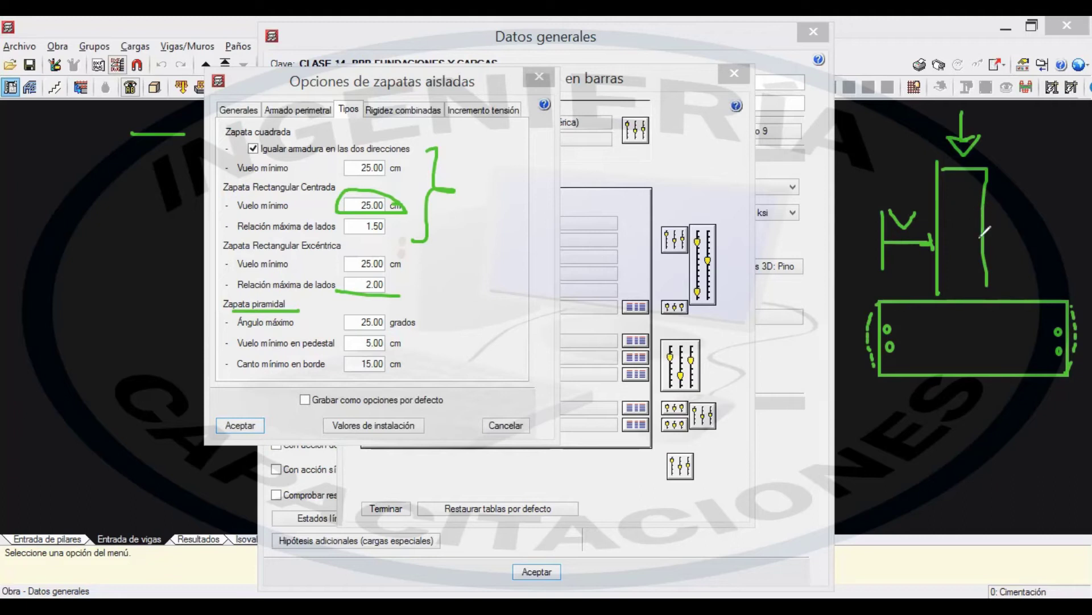
# Step: Write the sum 35+50 = 85 below the footing sketch, circle the 85, and mark the Vuelo mínimo values and the column
pyautogui.moveTo(881, 410)
pyautogui.mouseDown()
pyautogui.moveTo(883, 425)
pyautogui.moveTo(900, 413)
pyautogui.moveTo(901, 425)
pyautogui.mouseUp()
pyautogui.moveTo(924, 413)
pyautogui.mouseDown()
pyautogui.moveTo(924, 427)
pyautogui.moveTo(943, 431)
pyautogui.moveTo(954, 414)
pyautogui.moveTo(995, 432)
pyautogui.mouseUp()
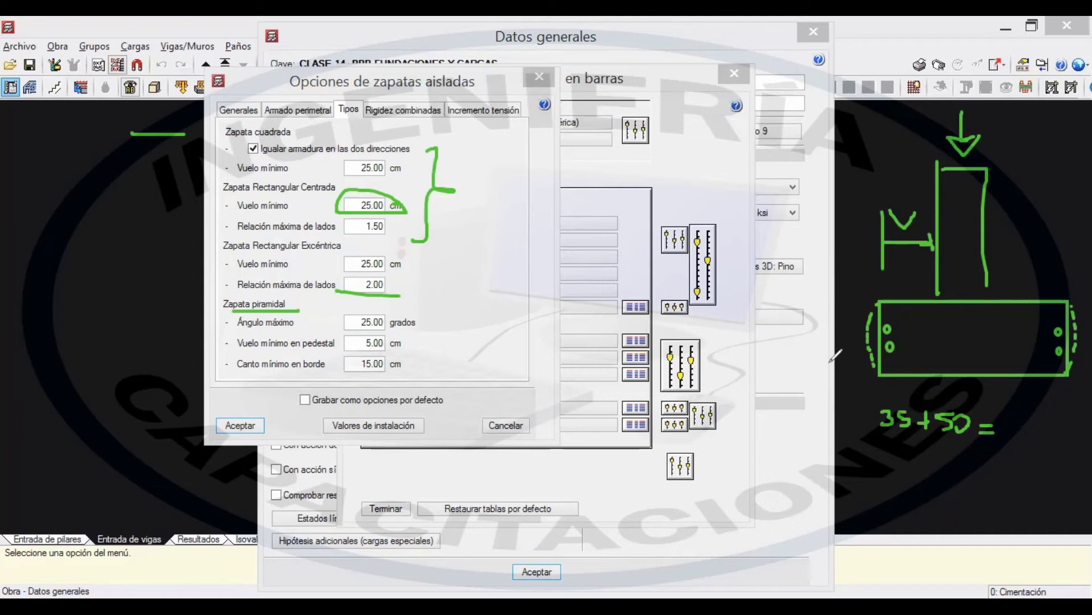
pyautogui.moveTo(1018, 413)
pyautogui.mouseDown()
pyautogui.moveTo(1029, 414)
pyautogui.moveTo(1024, 428)
pyautogui.moveTo(1029, 415)
pyautogui.moveTo(1042, 422)
pyautogui.moveTo(1041, 437)
pyautogui.mouseUp()
pyautogui.moveTo(410, 164); pyautogui.dragTo(436, 154)
pyautogui.moveTo(398, 195); pyautogui.dragTo(436, 182)
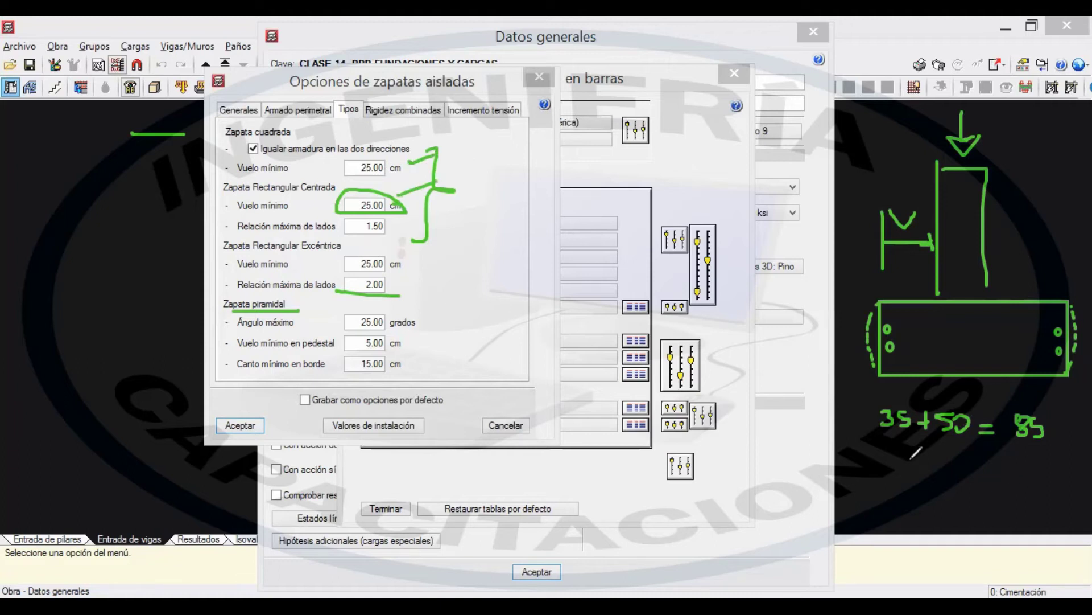
pyautogui.moveTo(1047, 405)
pyautogui.mouseDown()
pyautogui.moveTo(1006, 417)
pyautogui.moveTo(1069, 420)
pyautogui.moveTo(1053, 410)
pyautogui.mouseUp()
pyautogui.moveTo(1031, 150)
pyautogui.mouseDown()
pyautogui.moveTo(1002, 197)
pyautogui.moveTo(1020, 186)
pyautogui.mouseUp()
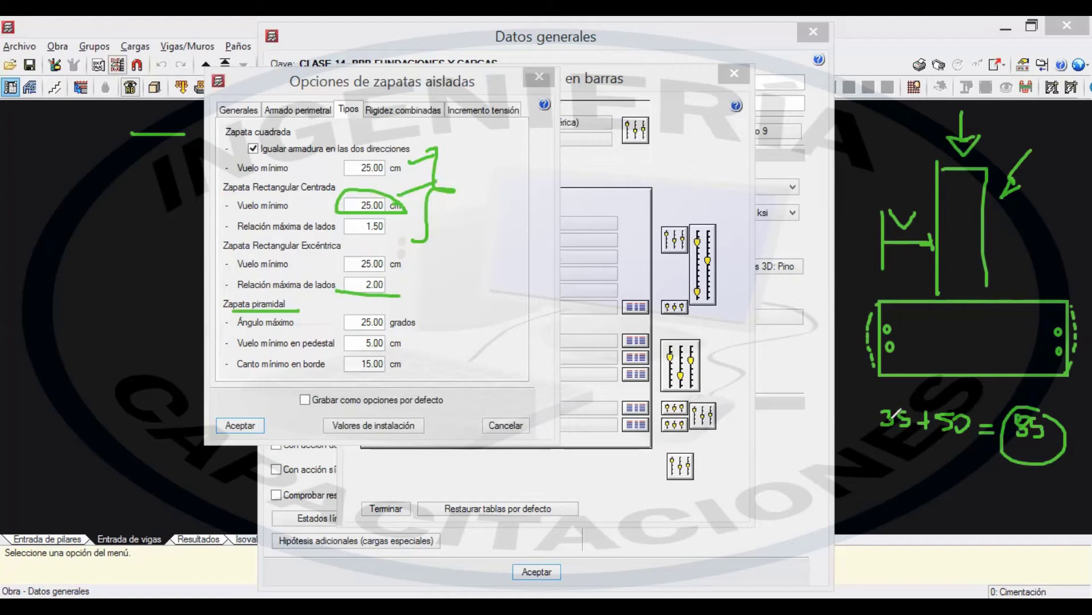
# Step: Overwrite the first term of the sum and write 75 below the circled total, scribbling over its last digit
pyautogui.moveTo(880, 405)
pyautogui.mouseDown()
pyautogui.moveTo(896, 431)
pyautogui.moveTo(911, 411)
pyautogui.mouseUp()
pyautogui.moveTo(997, 485)
pyautogui.mouseDown()
pyautogui.moveTo(1023, 486)
pyautogui.moveTo(1017, 515)
pyautogui.mouseUp()
pyautogui.moveTo(1036, 479)
pyautogui.mouseDown()
pyautogui.moveTo(1036, 493)
pyautogui.moveTo(1057, 503)
pyautogui.moveTo(1024, 515)
pyautogui.mouseUp()
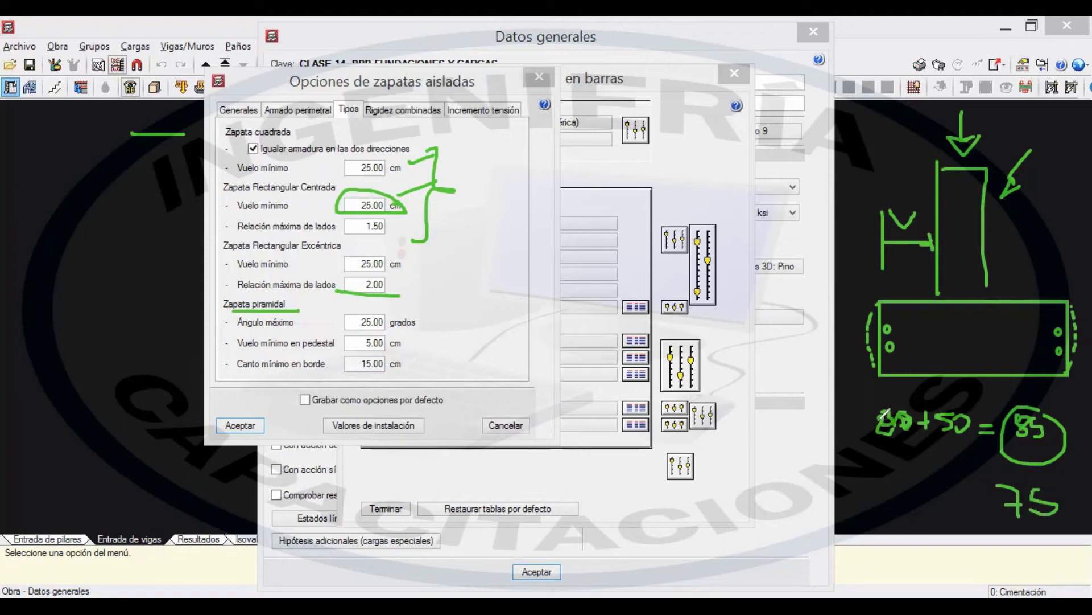
pyautogui.moveTo(1053, 487)
pyautogui.mouseDown()
pyautogui.moveTo(1041, 519)
pyautogui.moveTo(1050, 498)
pyautogui.mouseUp()
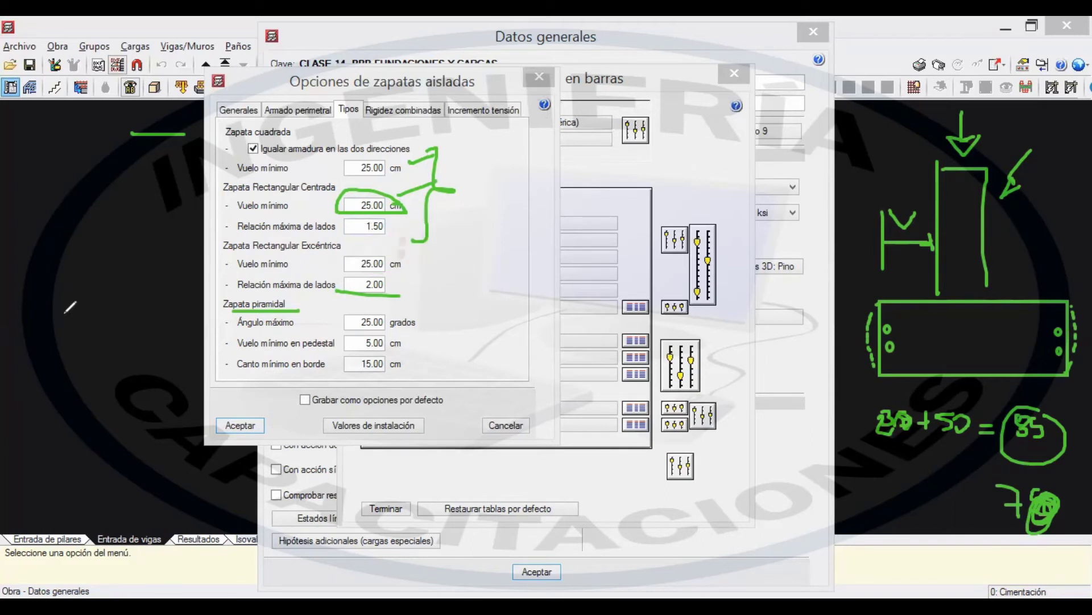
# Step: Write the side ratio limit L/B ≤ 1.50 in the empty area beside the dialog
pyautogui.moveTo(53, 237); pyautogui.dragTo(65, 283)
pyautogui.moveTo(49, 297)
pyautogui.mouseDown()
pyautogui.moveTo(87, 301)
pyautogui.moveTo(71, 317)
pyautogui.moveTo(108, 297)
pyautogui.moveTo(102, 303)
pyautogui.moveTo(136, 313)
pyautogui.mouseUp()
pyautogui.moveTo(140, 290)
pyautogui.mouseDown()
pyautogui.moveTo(149, 287)
pyautogui.moveTo(147, 312)
pyautogui.moveTo(168, 312)
pyautogui.mouseUp()
pyautogui.moveTo(149, 291); pyautogui.dragTo(163, 289)
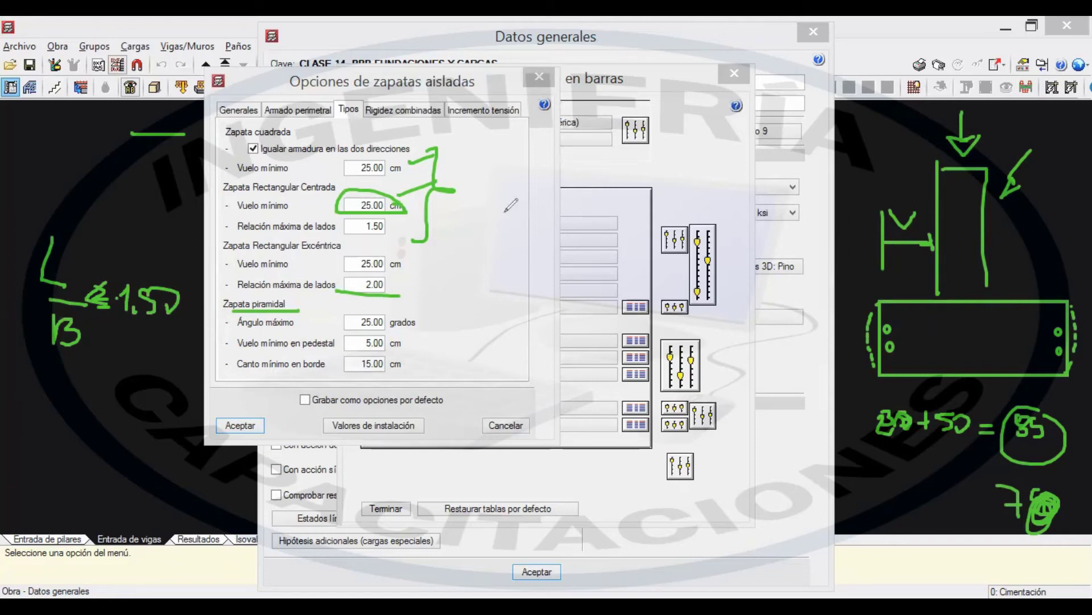
# Step: Clear the screen annotations and sketch a green pyramidal footing with sloped sides and a centred column above it
pyautogui.press('e')
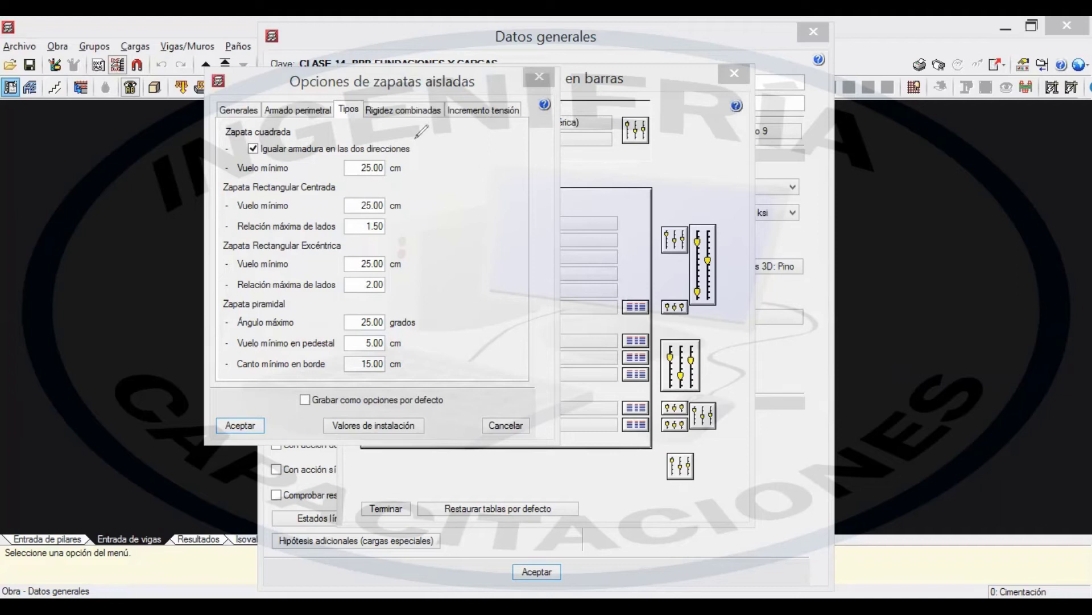
pyautogui.moveTo(861, 387); pyautogui.dragTo(1036, 448)
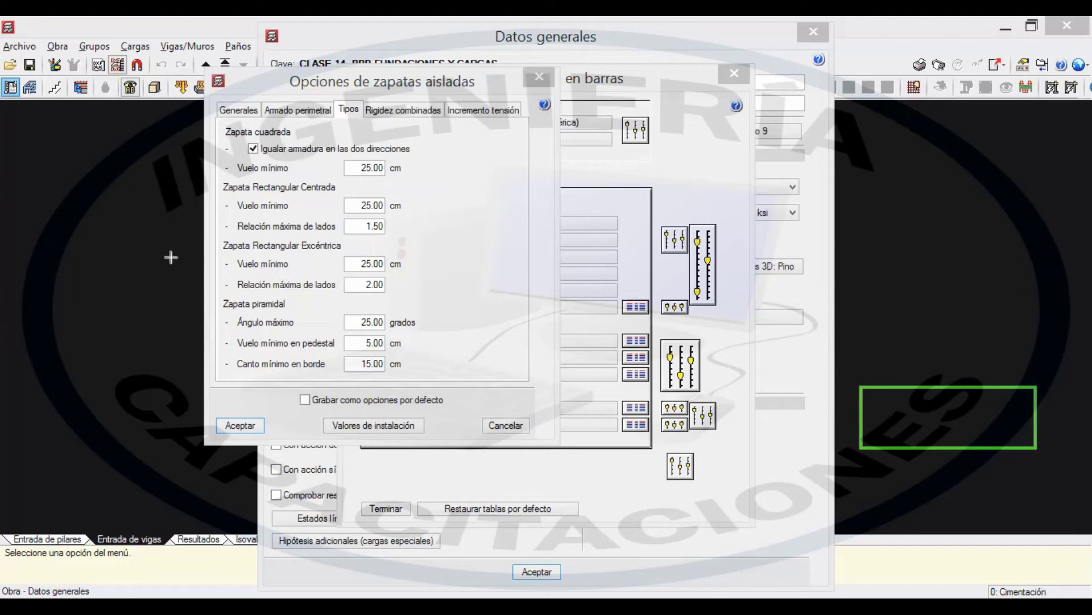
pyautogui.moveTo(861, 386); pyautogui.dragTo(915, 343)
pyautogui.moveTo(1036, 387); pyautogui.dragTo(986, 340)
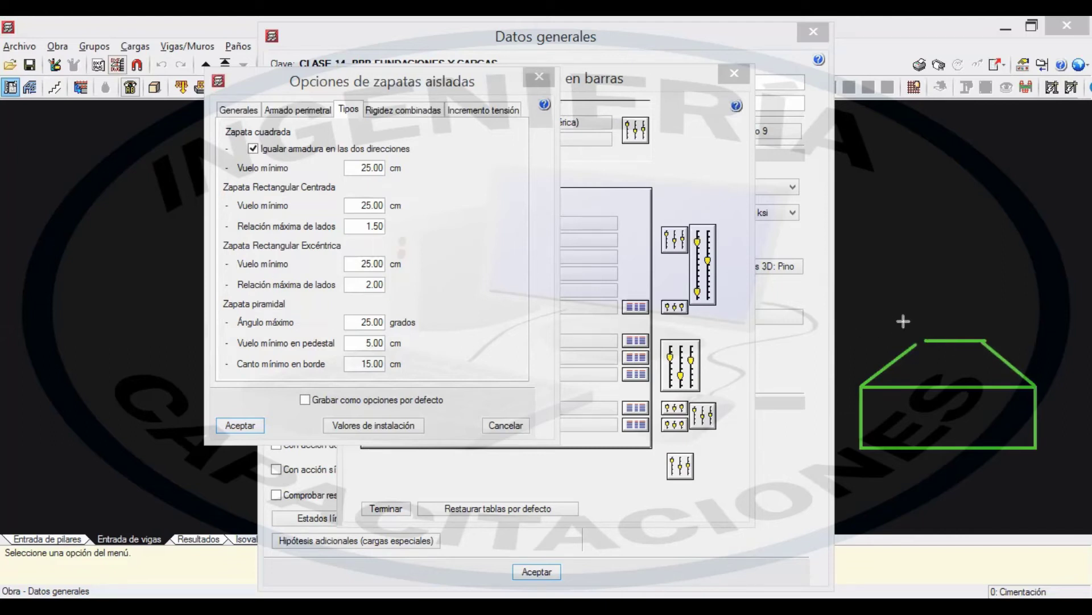
pyautogui.moveTo(935, 340)
pyautogui.mouseDown()
pyautogui.moveTo(936, 172)
pyautogui.moveTo(971, 161)
pyautogui.mouseUp()
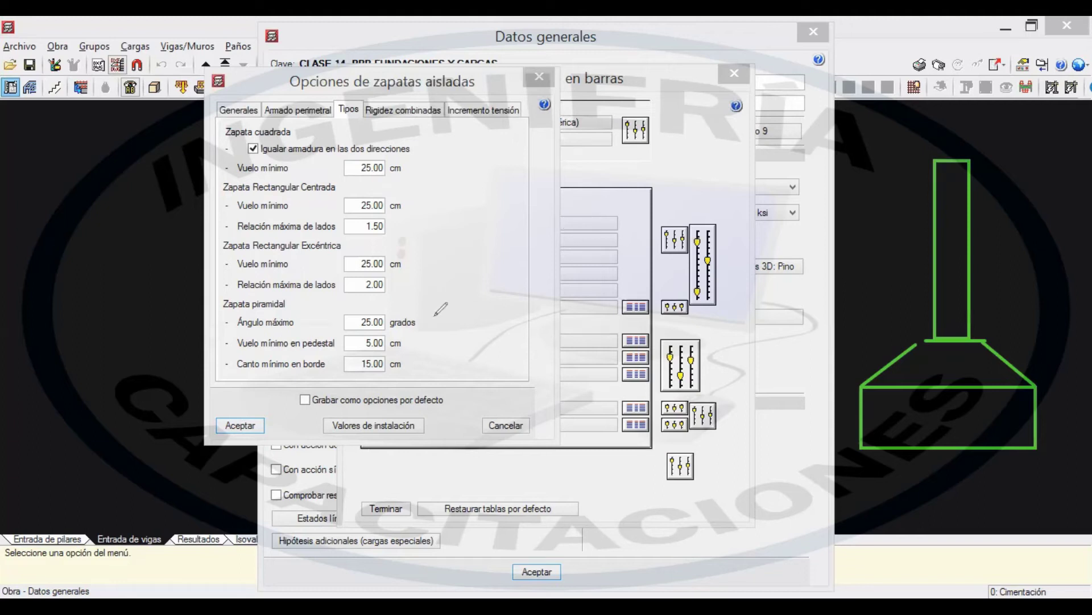
# Step: Underline Ángulo máximo, bracket the Zapata piramidal values and mark the slope angle α on the footing sketch
pyautogui.moveTo(238, 337); pyautogui.dragTo(392, 328)
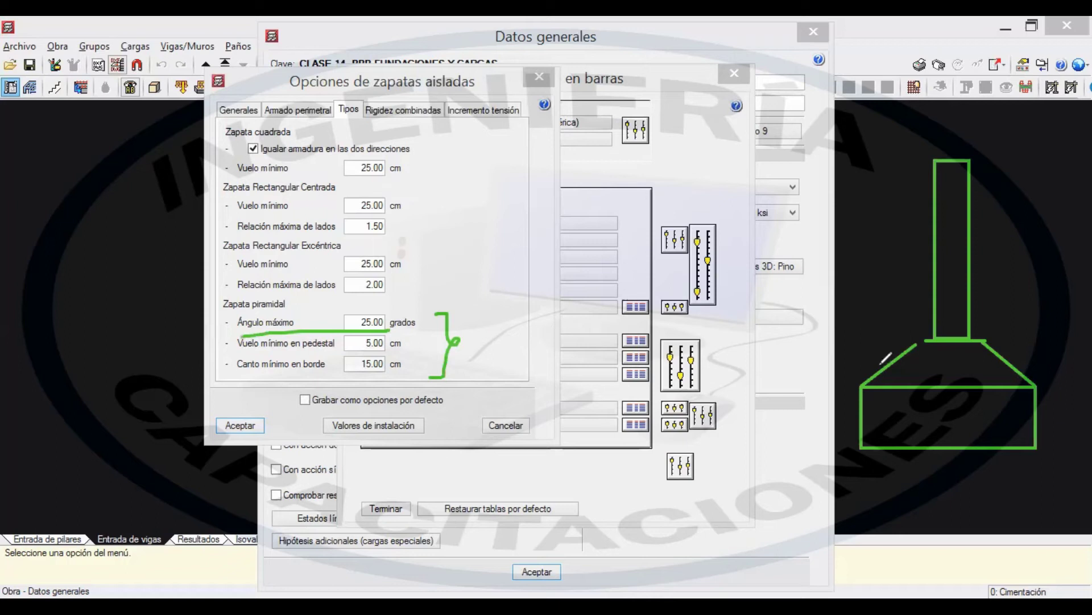
pyautogui.moveTo(906, 360)
pyautogui.mouseDown()
pyautogui.moveTo(922, 379)
pyautogui.moveTo(895, 375)
pyautogui.moveTo(901, 383)
pyautogui.mouseUp()
# Step: Underline Vuelo mínimo en pedestal and mark the pedestal overhang beside the column in red with the value 5
pyautogui.moveTo(223, 352); pyautogui.dragTo(407, 356)
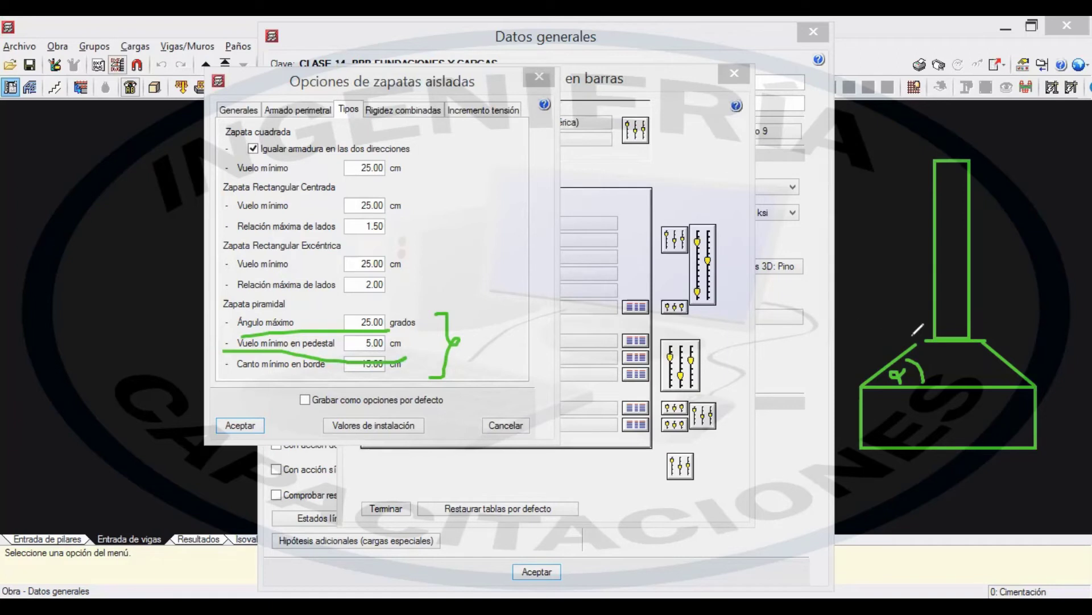
pyautogui.moveTo(913, 345)
pyautogui.mouseDown()
pyautogui.moveTo(933, 340)
pyautogui.moveTo(918, 338)
pyautogui.moveTo(919, 299)
pyautogui.moveTo(935, 309)
pyautogui.mouseUp()
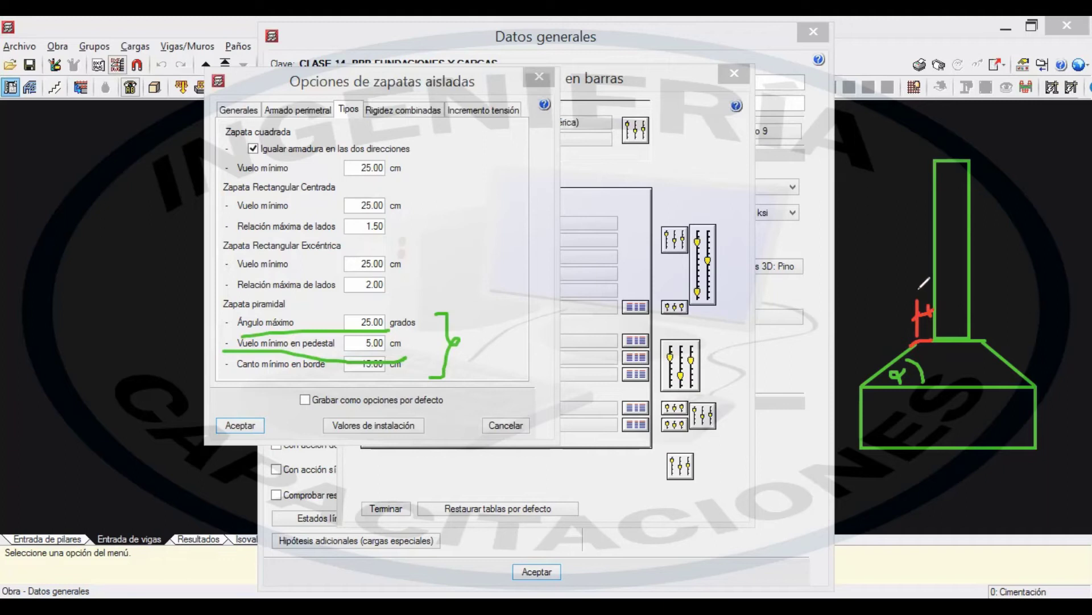
pyautogui.moveTo(915, 278); pyautogui.dragTo(917, 289)
pyautogui.moveTo(902, 351); pyautogui.dragTo(898, 356)
# Step: Point out Canto mínimo en borde, dimension the footing's edge depth in red as 15 cm, and clear the annotations
pyautogui.moveTo(382, 357)
pyautogui.mouseDown()
pyautogui.moveTo(354, 373)
pyautogui.moveTo(398, 365)
pyautogui.mouseUp()
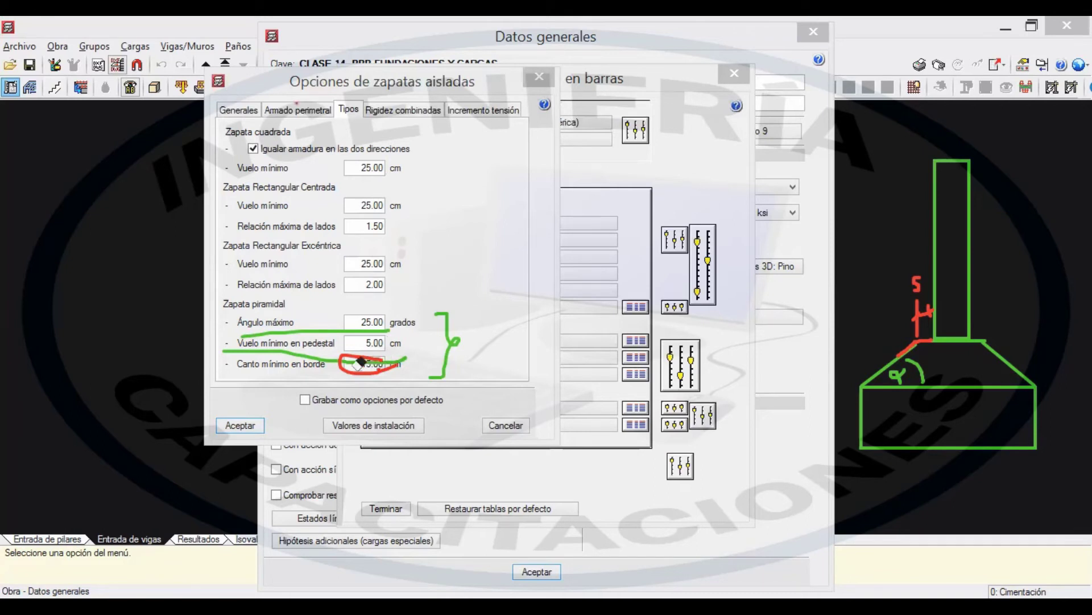
pyautogui.moveTo(359, 364); pyautogui.dragTo(393, 347)
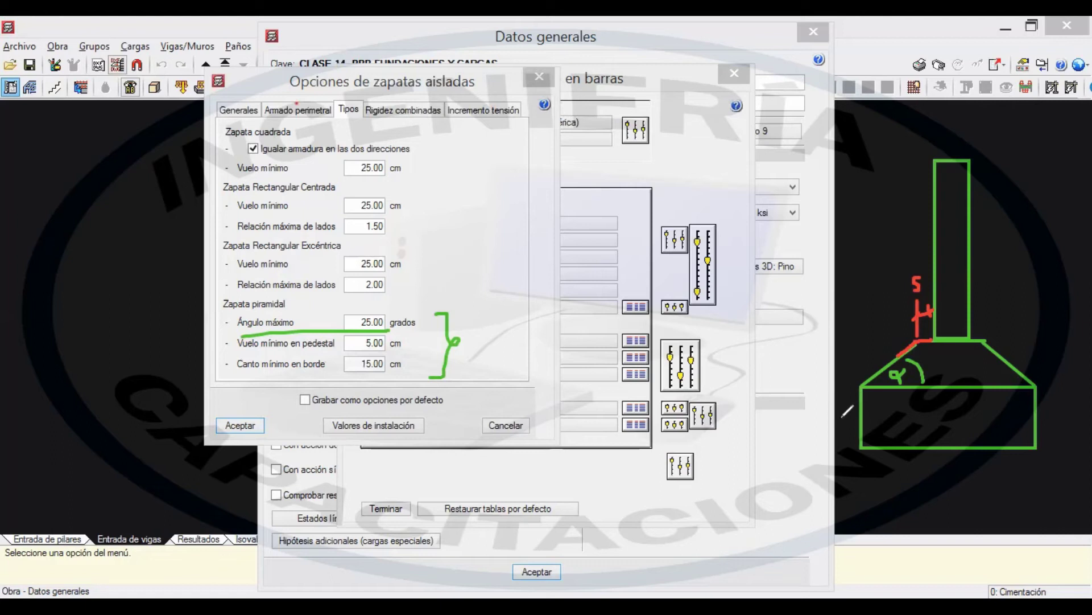
pyautogui.moveTo(856, 392)
pyautogui.mouseDown()
pyautogui.moveTo(815, 509)
pyautogui.moveTo(852, 512)
pyautogui.moveTo(870, 494)
pyautogui.moveTo(865, 504)
pyautogui.moveTo(926, 514)
pyautogui.mouseUp()
pyautogui.click(936, 514)
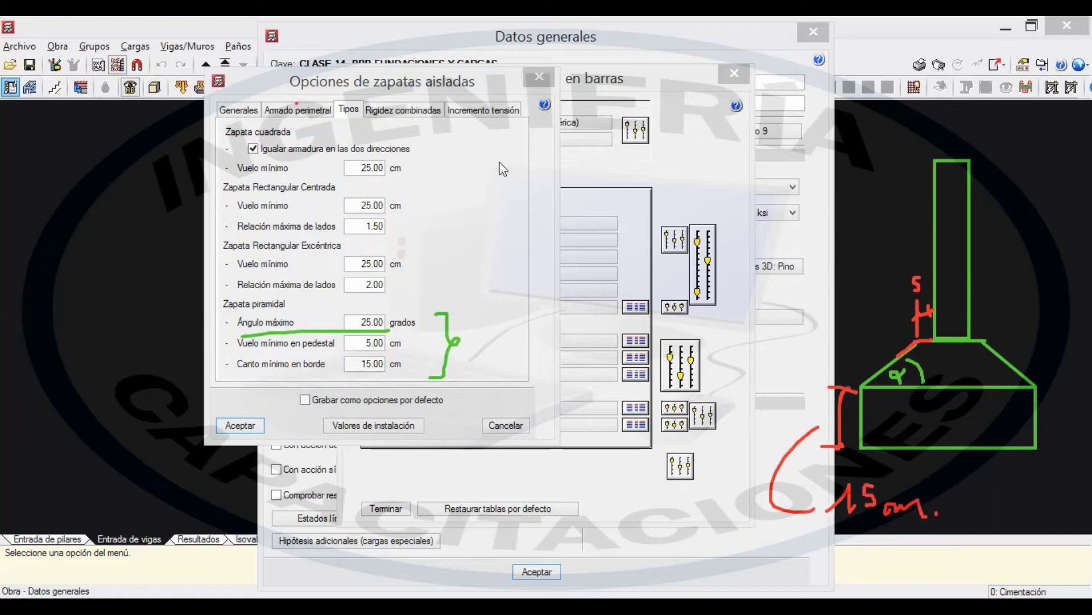
pyautogui.press('Escape')
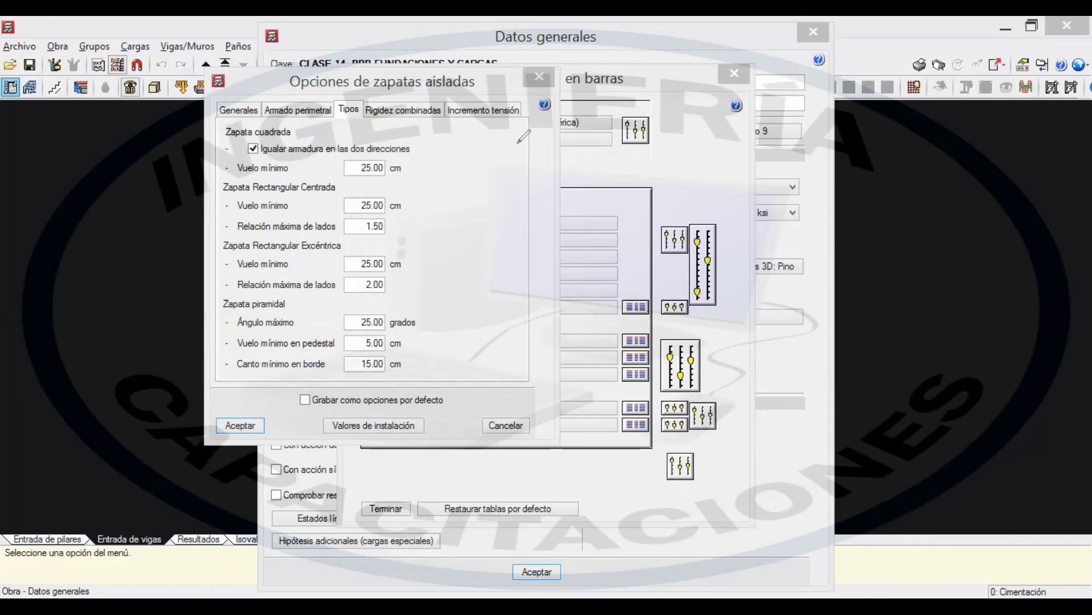
# Step: Show the Rigidez combinadas options, mark the Máxima relación vuelo máximo-canto value in red and clear the marks
pyautogui.click(426, 117)
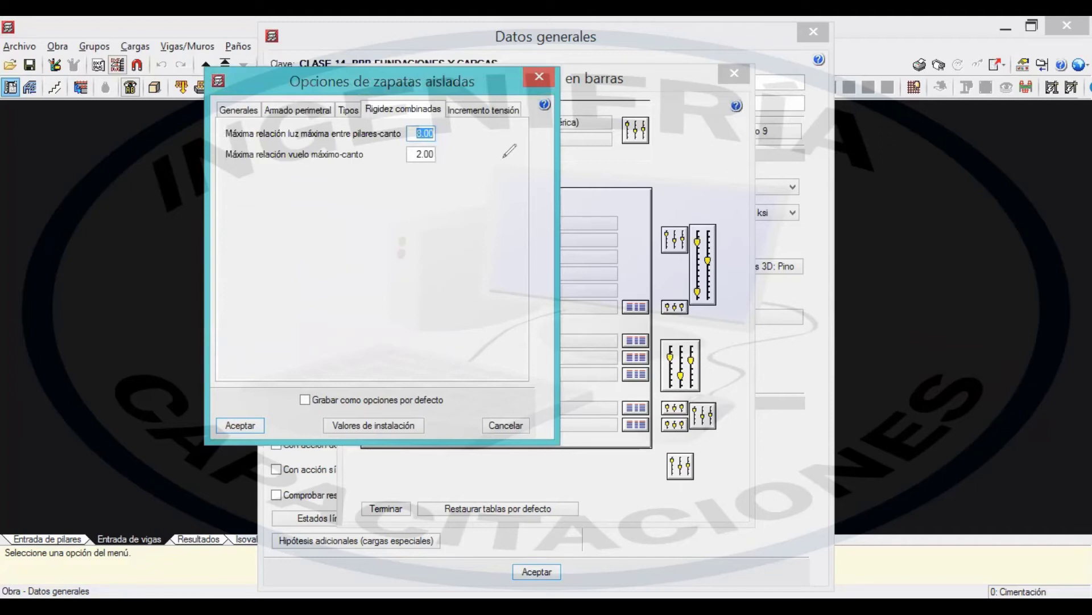
pyautogui.moveTo(462, 166); pyautogui.dragTo(499, 148)
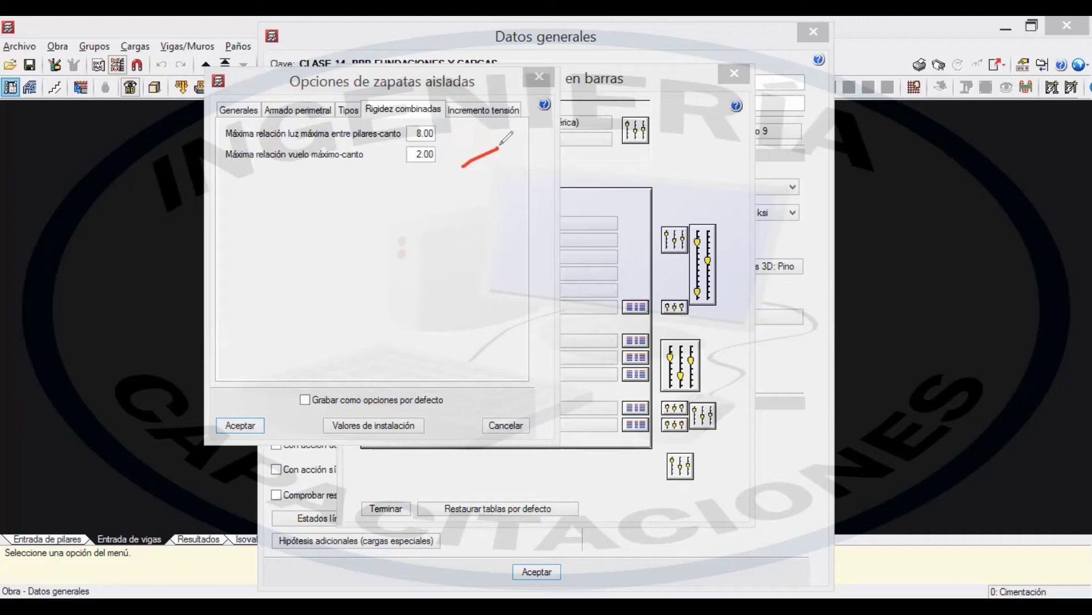
pyautogui.moveTo(439, 147)
pyautogui.mouseDown()
pyautogui.moveTo(408, 162)
pyautogui.moveTo(447, 163)
pyautogui.mouseUp()
pyautogui.press('Escape')
# Step: Show the Incremento tensión options, move the dialog aside and underline the phrase "cuando hay excentricidad de la carga"
pyautogui.click(472, 114)
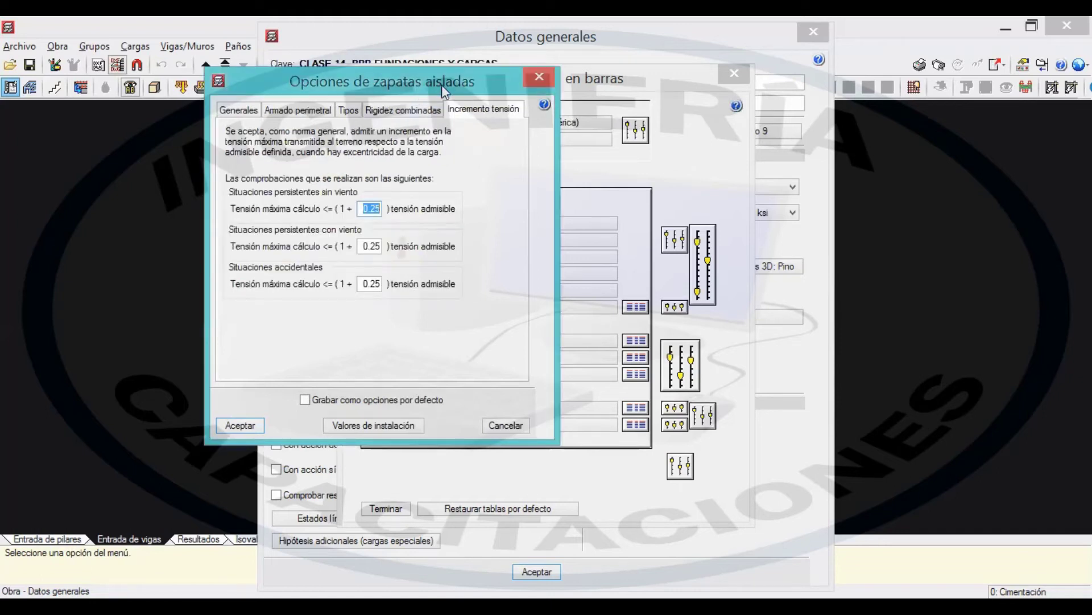
pyautogui.moveTo(385, 83); pyautogui.dragTo(470, 80)
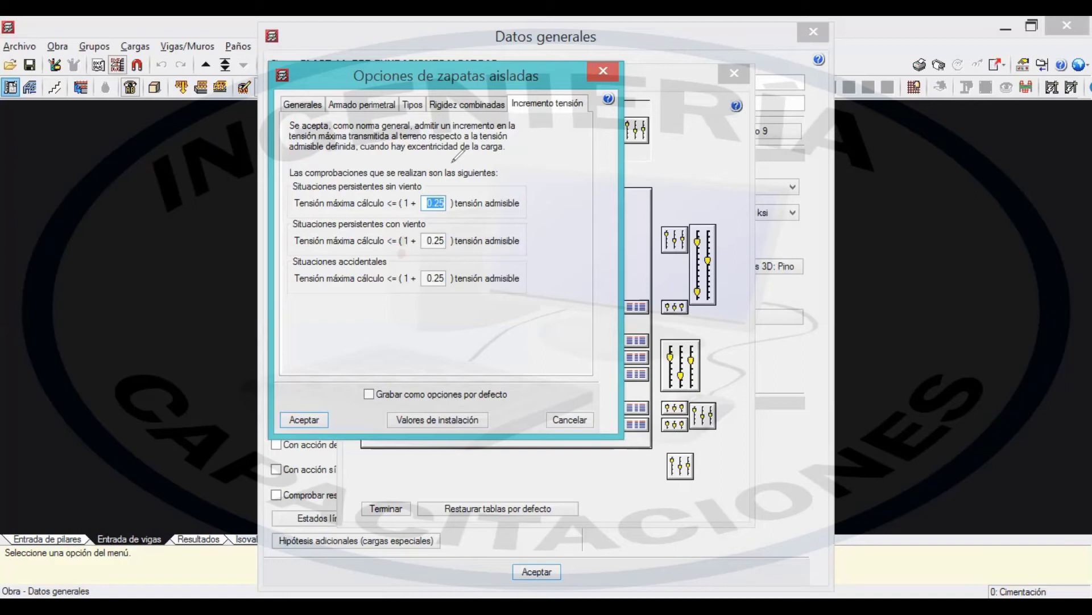
pyautogui.moveTo(360, 152); pyautogui.dragTo(506, 157)
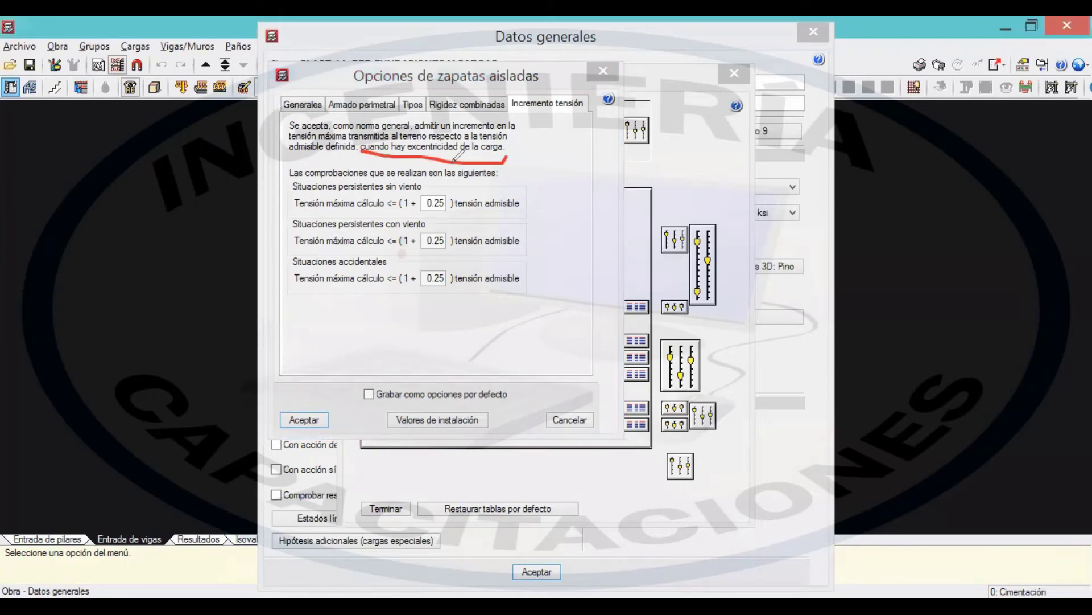
# Step: Sketch two red footings, an eccentric one with its column at the edge and a centred one below it
pyautogui.moveTo(861, 280)
pyautogui.mouseDown()
pyautogui.moveTo(879, 348)
pyautogui.moveTo(1022, 340)
pyautogui.mouseUp()
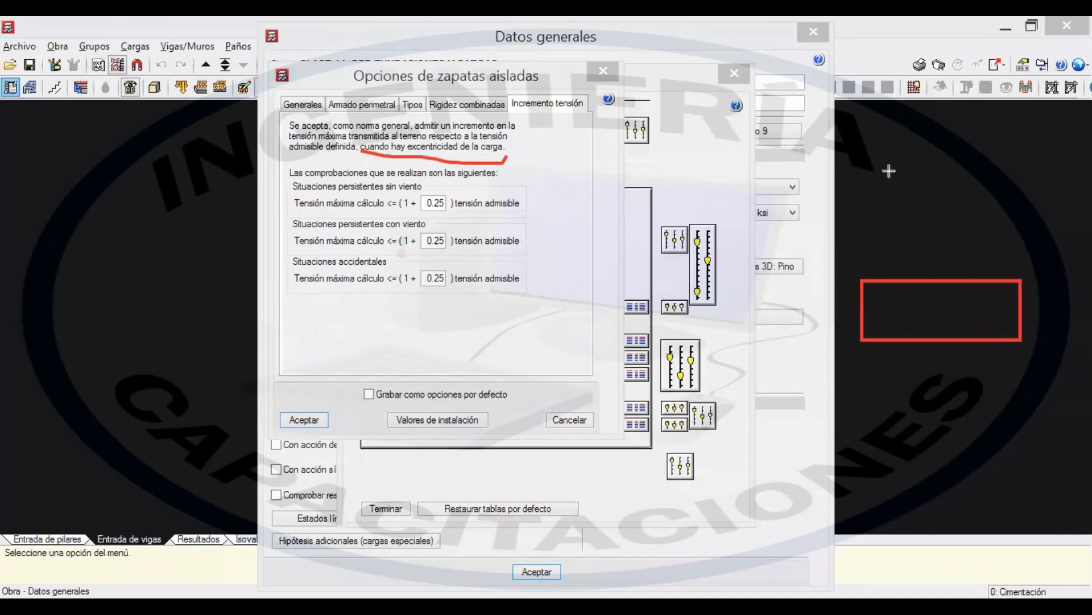
pyautogui.moveTo(863, 121)
pyautogui.mouseDown()
pyautogui.moveTo(907, 297)
pyautogui.moveTo(904, 281)
pyautogui.mouseUp()
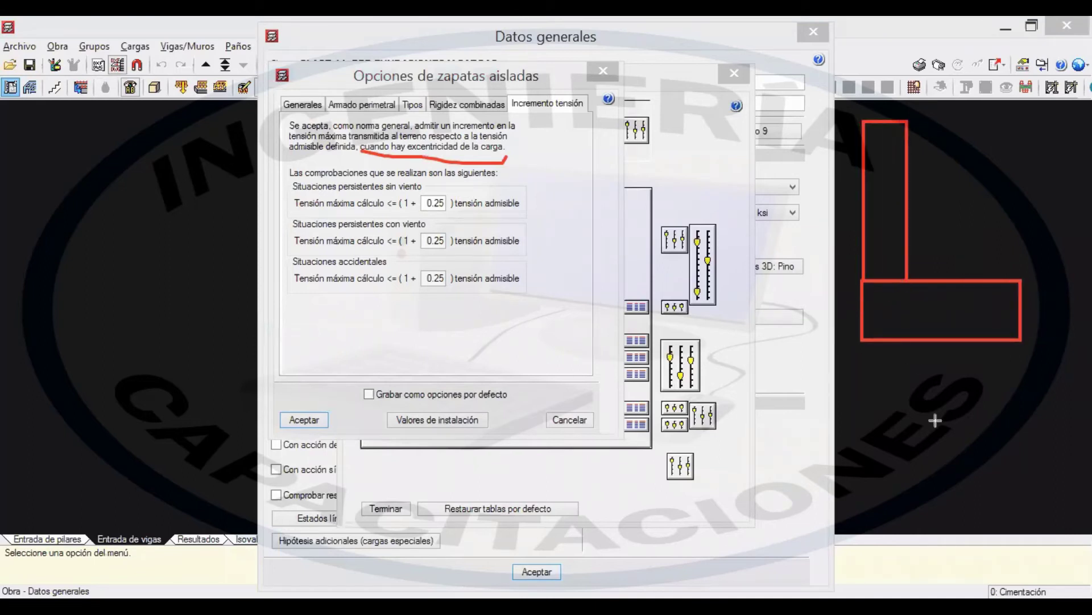
pyautogui.moveTo(879, 452)
pyautogui.mouseDown()
pyautogui.moveTo(936, 532)
pyautogui.moveTo(1041, 511)
pyautogui.mouseUp()
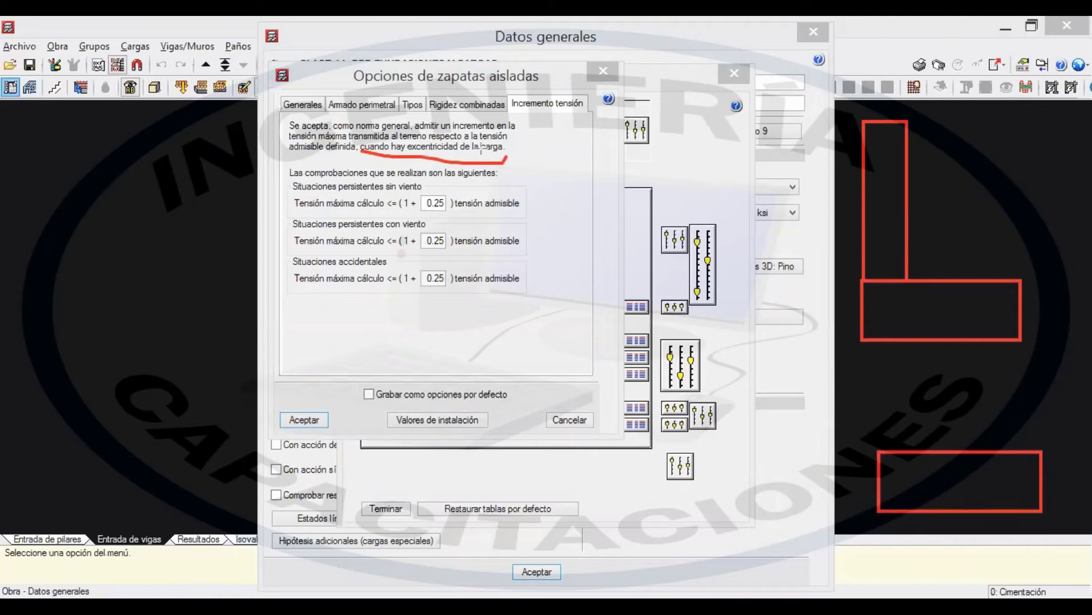
pyautogui.moveTo(961, 448)
pyautogui.mouseDown()
pyautogui.moveTo(954, 353)
pyautogui.moveTo(1000, 342)
pyautogui.moveTo(987, 349)
pyautogui.mouseUp()
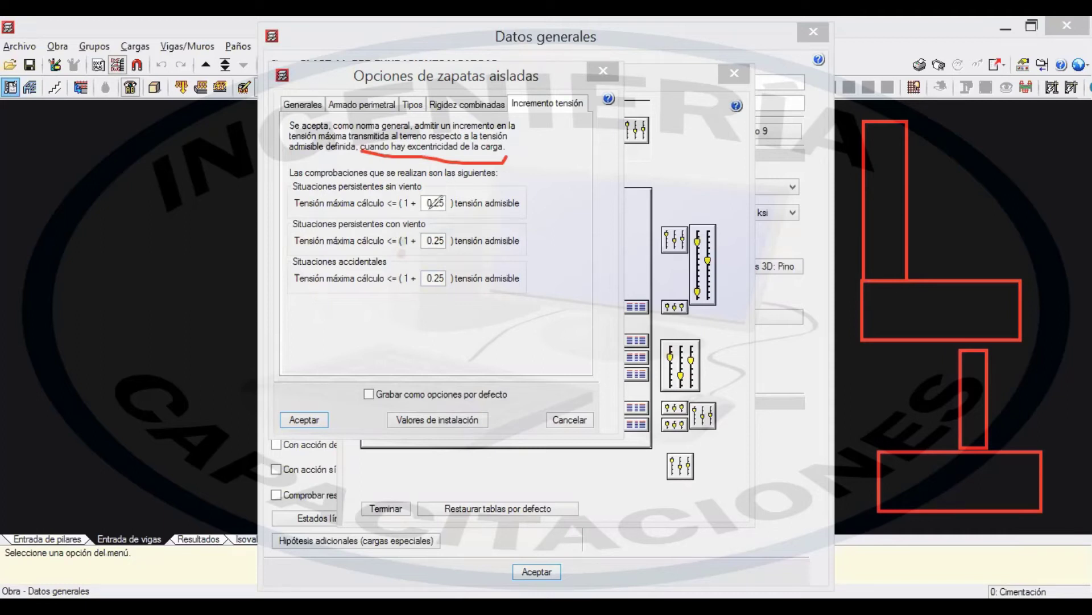
# Step: Mark Tensión máxima cálculo and its 0.25 factor in red, and handwrite the allowable stress plus 25% expression linked to the eccentric footing
pyautogui.moveTo(299, 215); pyautogui.dragTo(388, 214)
pyautogui.moveTo(446, 193); pyautogui.dragTo(438, 192)
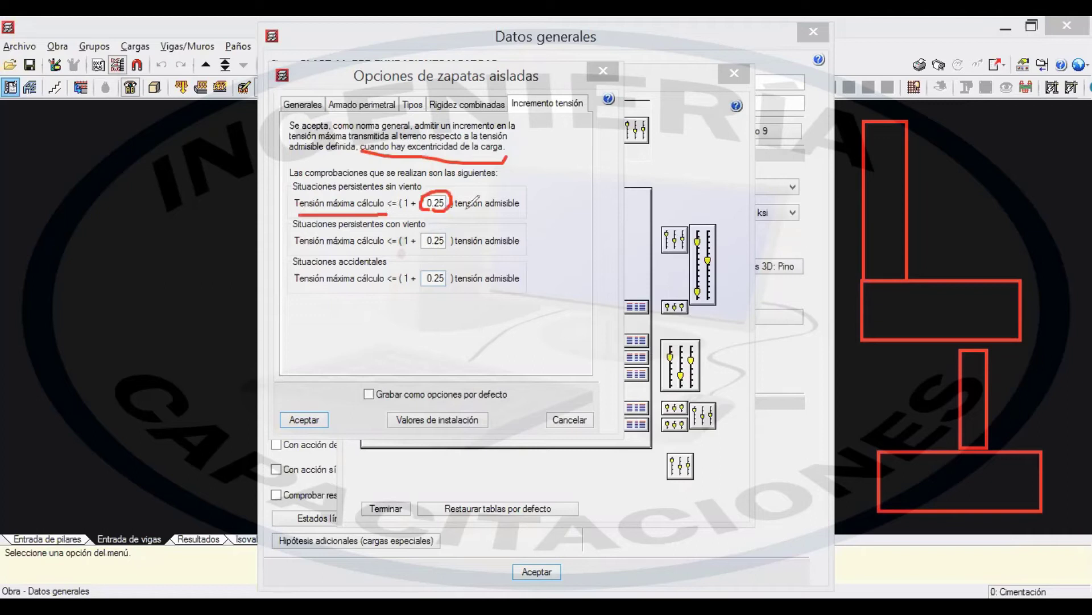
pyautogui.click(910, 341)
pyautogui.moveTo(910, 342)
pyautogui.mouseDown()
pyautogui.moveTo(230, 352)
pyautogui.moveTo(132, 400)
pyautogui.mouseUp()
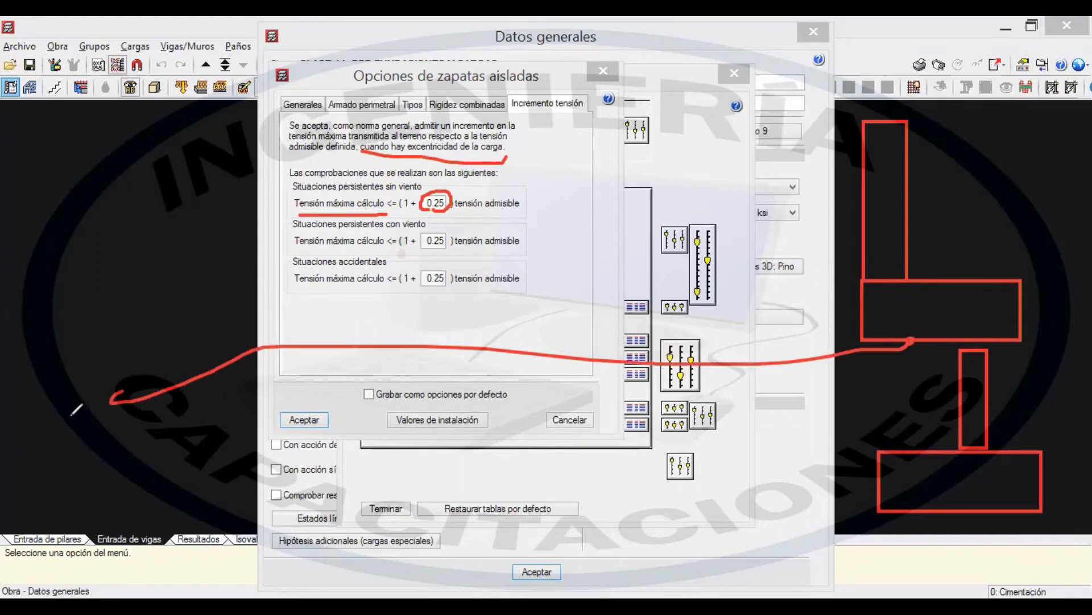
pyautogui.moveTo(51, 437)
pyautogui.mouseDown()
pyautogui.moveTo(7, 449)
pyautogui.moveTo(67, 451)
pyautogui.moveTo(68, 438)
pyautogui.moveTo(105, 452)
pyautogui.moveTo(149, 442)
pyautogui.moveTo(152, 455)
pyautogui.moveTo(179, 439)
pyautogui.moveTo(195, 455)
pyautogui.moveTo(233, 455)
pyautogui.mouseUp()
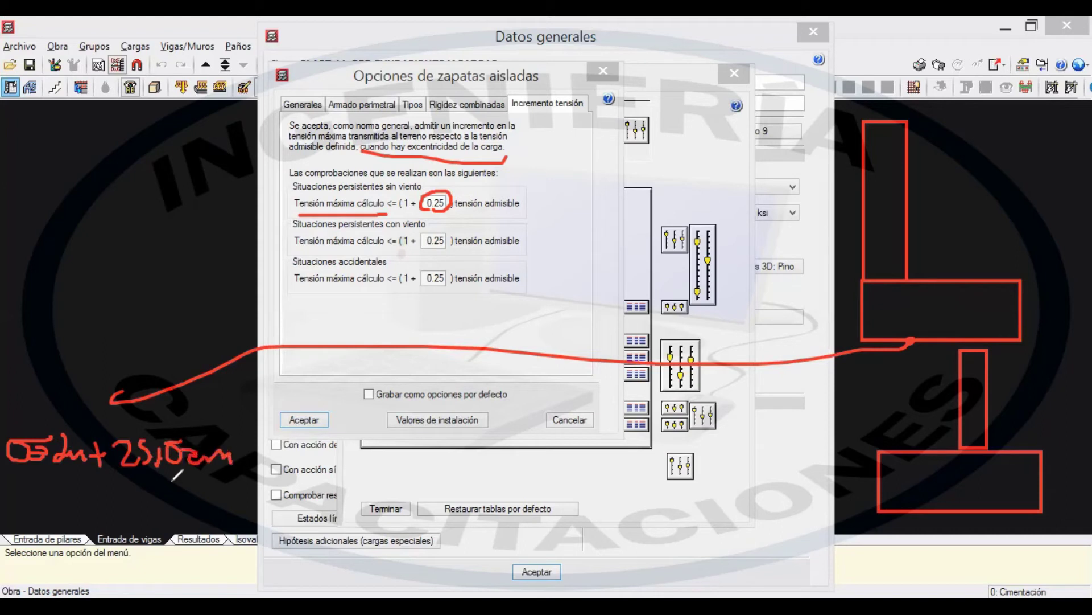
pyautogui.moveTo(8, 468)
pyautogui.mouseDown()
pyautogui.moveTo(143, 498)
pyautogui.moveTo(223, 467)
pyautogui.mouseUp()
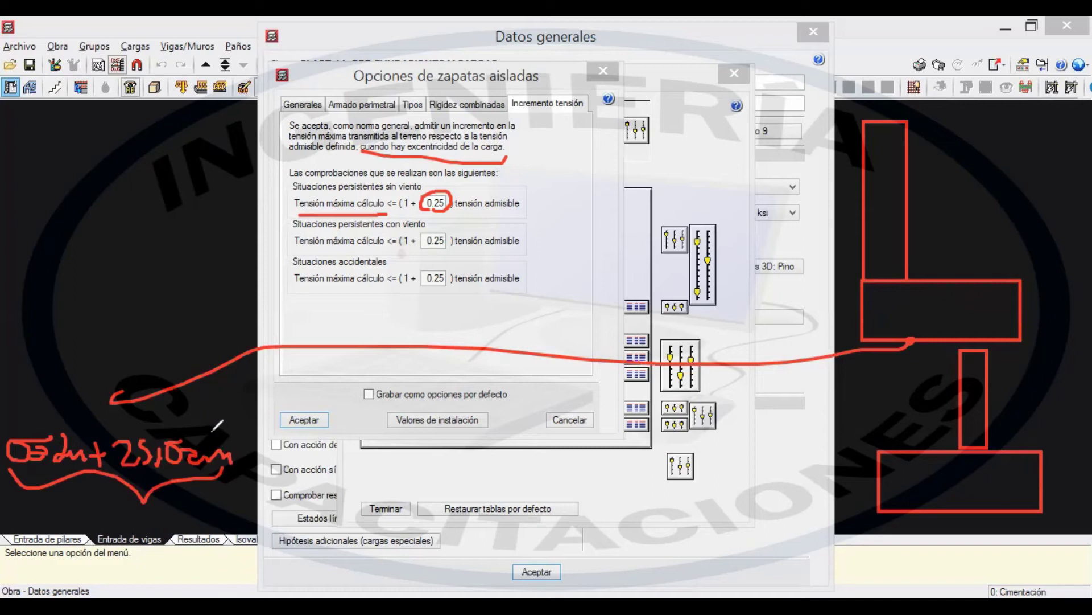
pyautogui.moveTo(178, 405)
pyautogui.mouseDown()
pyautogui.moveTo(155, 423)
pyautogui.moveTo(166, 419)
pyautogui.mouseUp()
# Step: Circle the three 0.25 factors, underline Situaciones persistentes con viento and Situaciones accidentales, and clear all annotations
pyautogui.moveTo(441, 196); pyautogui.dragTo(435, 275)
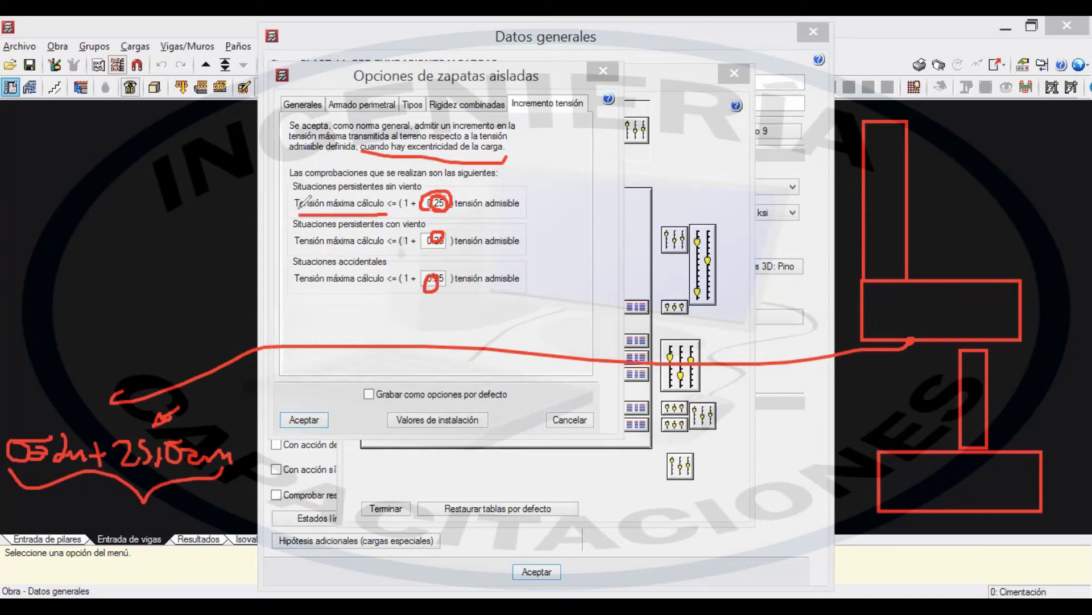
pyautogui.moveTo(301, 234); pyautogui.dragTo(425, 237)
pyautogui.moveTo(317, 265); pyautogui.dragTo(394, 263)
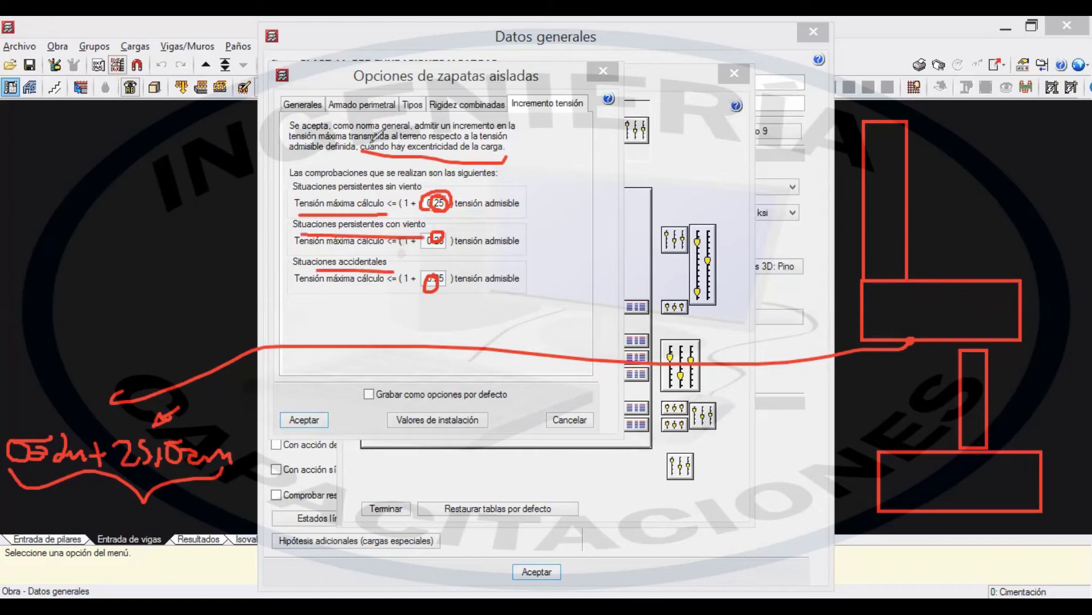
pyautogui.press('Escape')
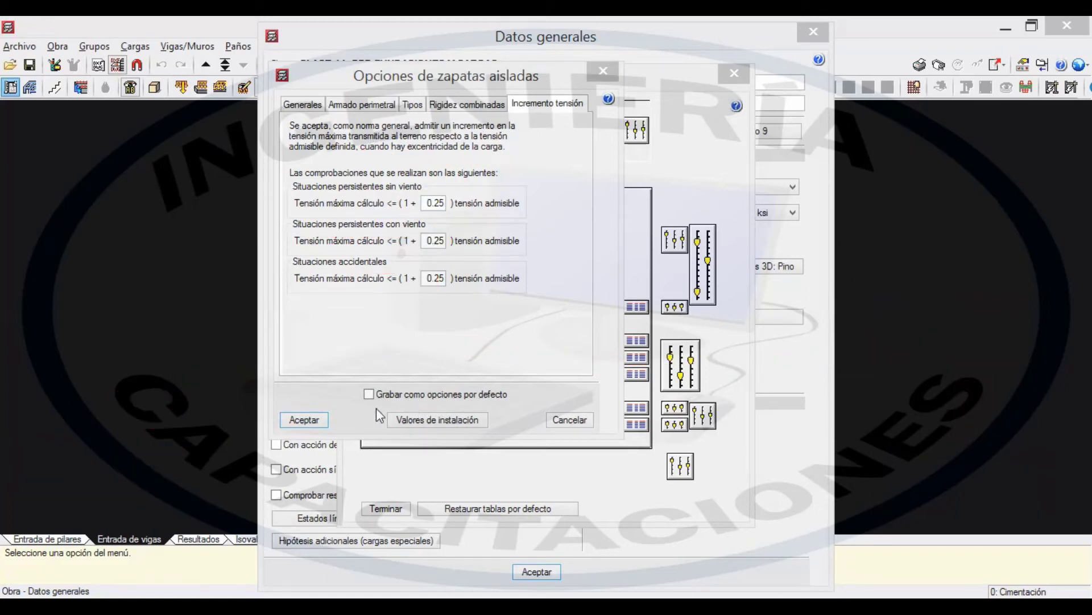
# Step: Leave the isolated footing options and review the Generales, Criterio rigidez and Incremento tensión options for zapatas corridas
pyautogui.press('Escape')
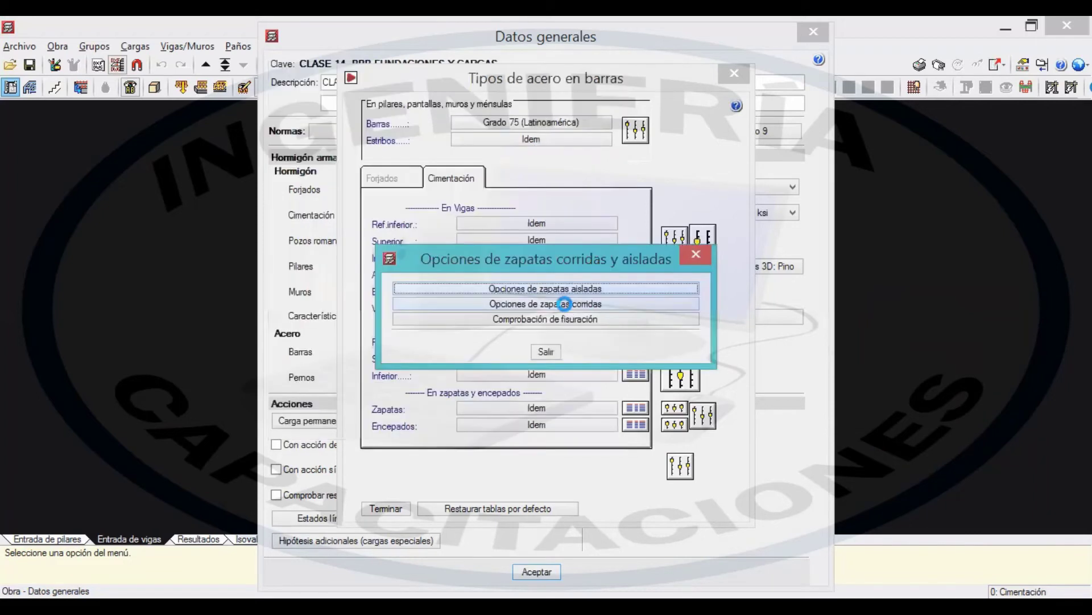
pyautogui.click(565, 304)
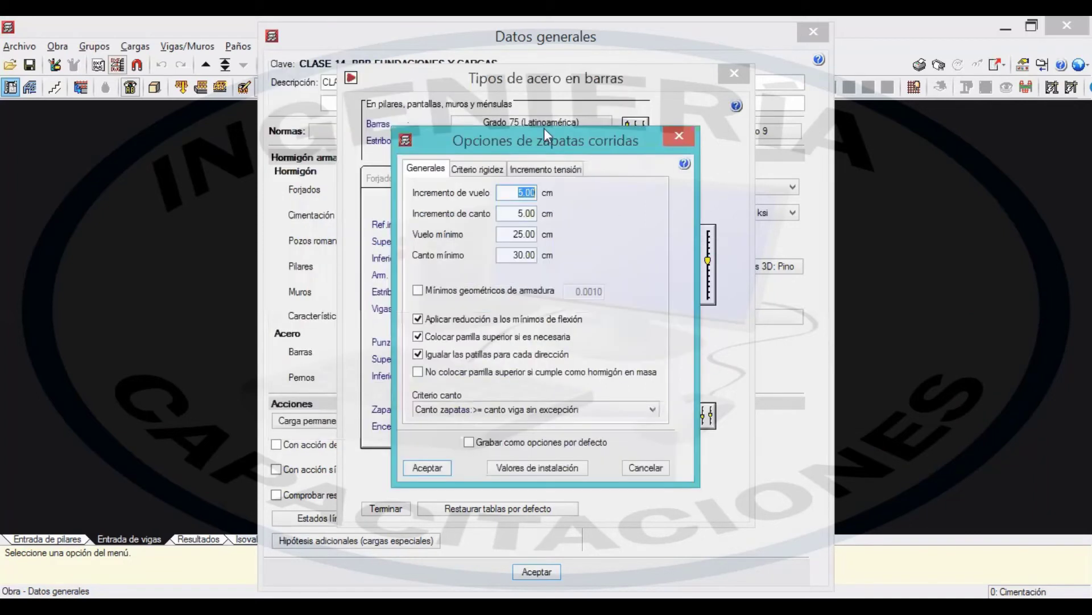
pyautogui.moveTo(544, 130); pyautogui.dragTo(818, 120)
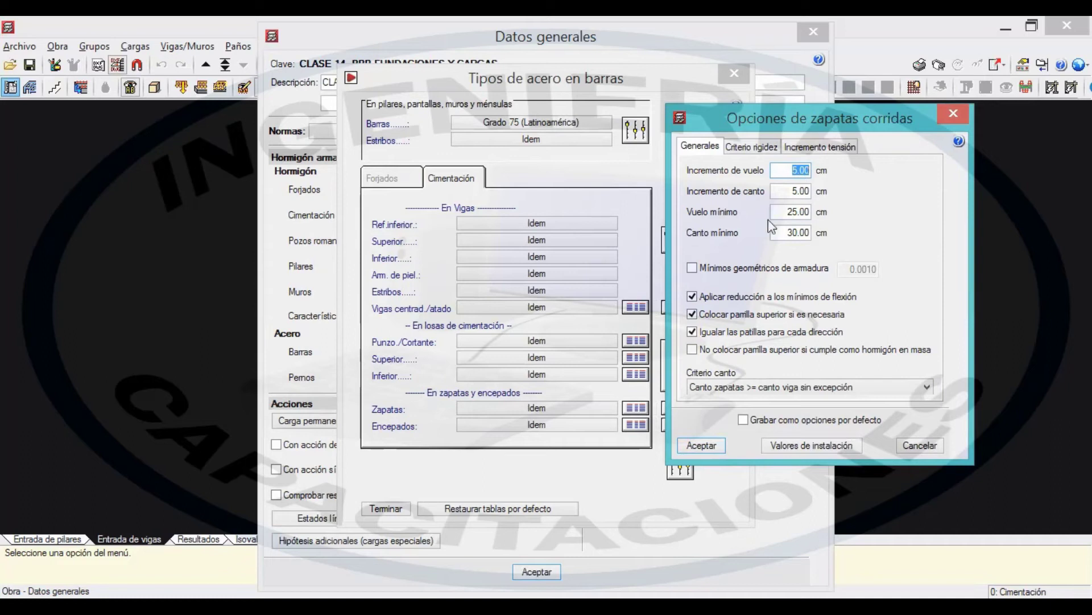
pyautogui.click(753, 147)
pyautogui.click(788, 147)
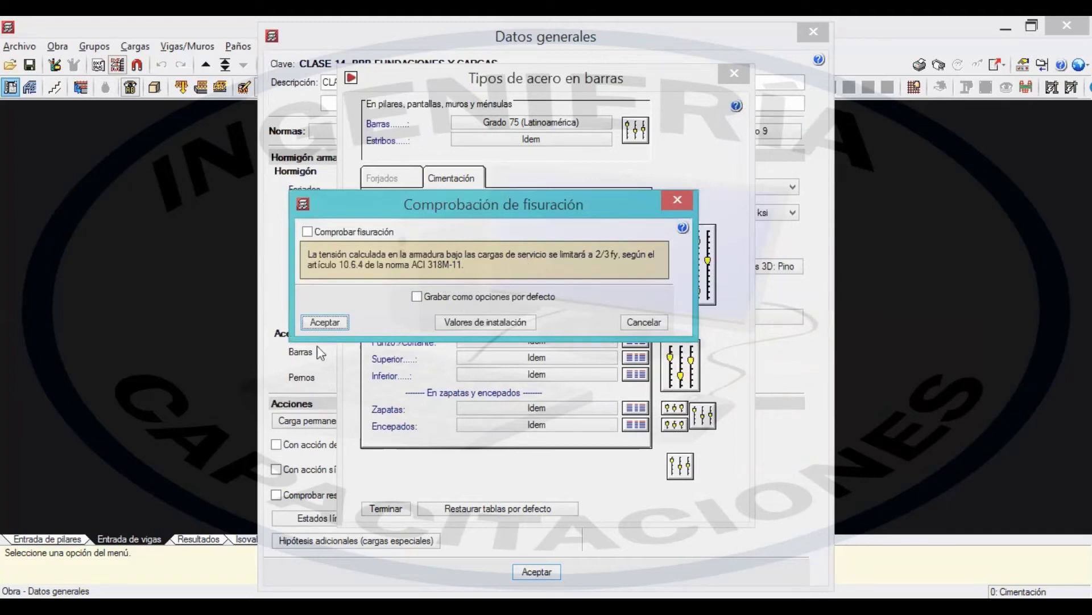
# Step: Toggle Comprobar fisuración, accept the crack check settings and exit the footing options
pyautogui.click(331, 235)
pyautogui.press('Return')
pyautogui.click(545, 350)
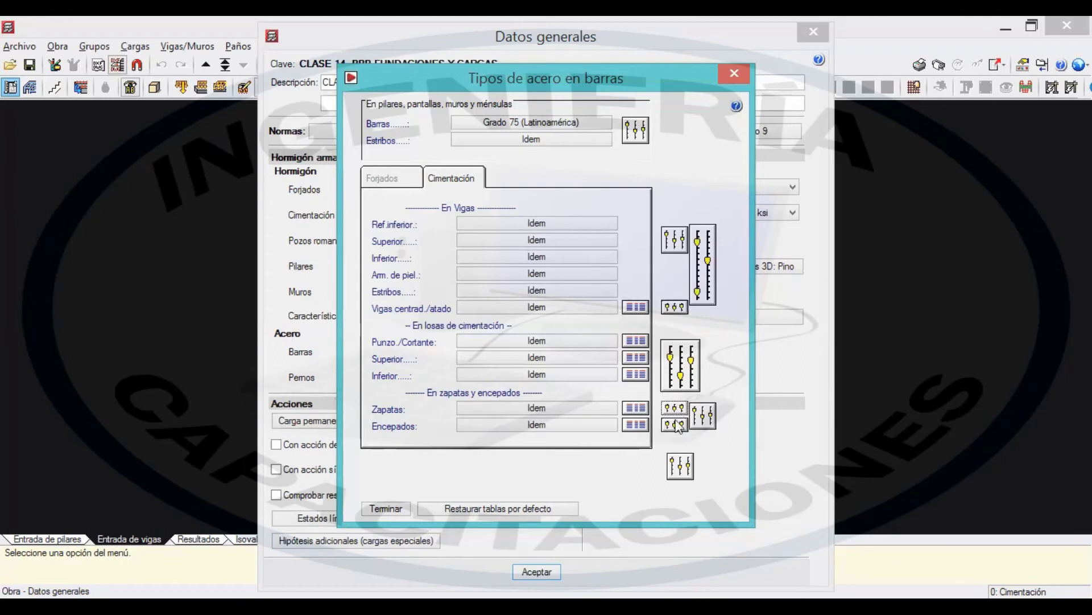
# Step: Open the pile table for Encepados, move it aside and mark the first entry, Pilote D=30 cm, in red
pyautogui.click(636, 425)
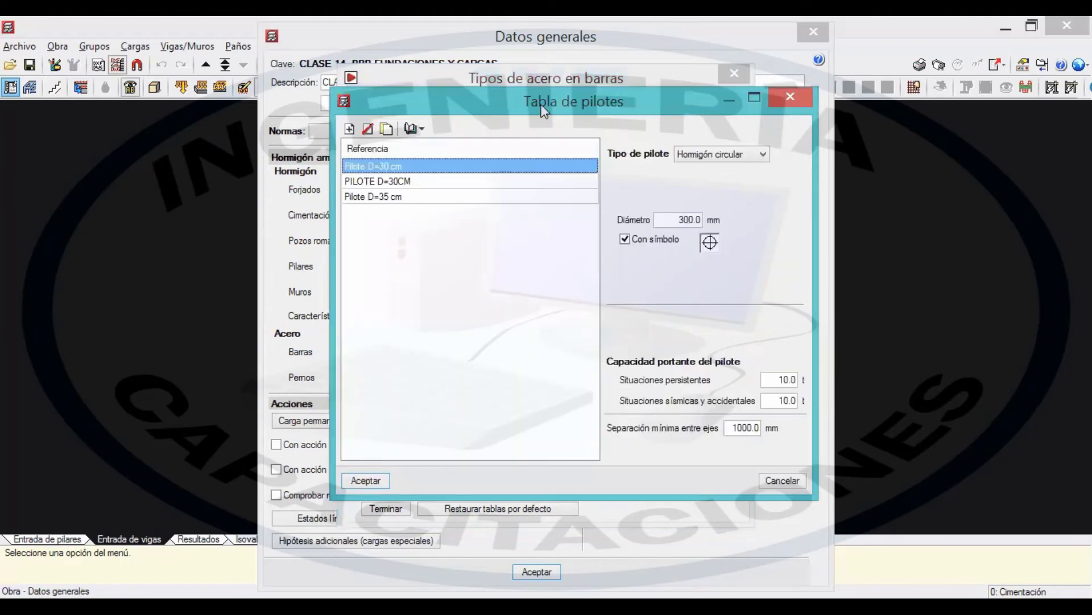
pyautogui.moveTo(537, 104); pyautogui.dragTo(513, 89)
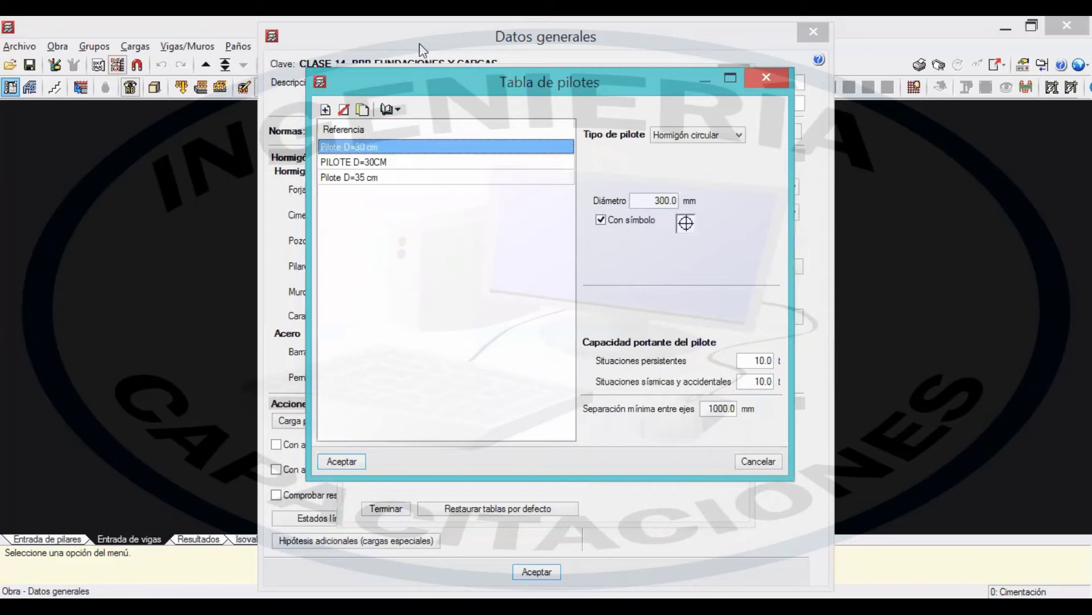
pyautogui.hotkey('ctrl', 'shift', 'd')
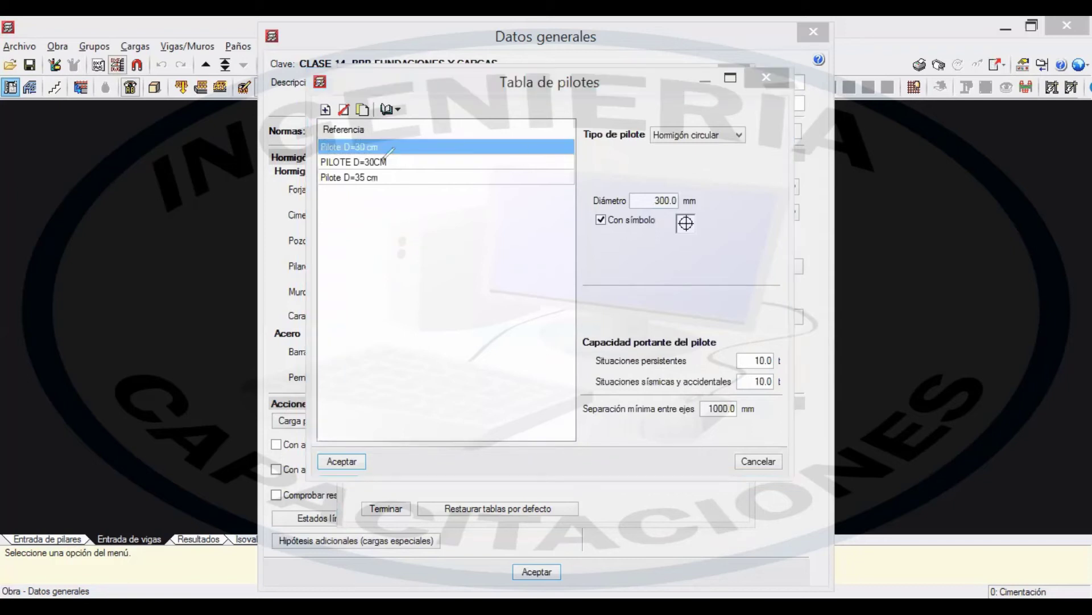
pyautogui.moveTo(329, 153)
pyautogui.mouseDown()
pyautogui.moveTo(398, 151)
pyautogui.moveTo(380, 134)
pyautogui.moveTo(300, 148)
pyautogui.moveTo(348, 151)
pyautogui.mouseUp()
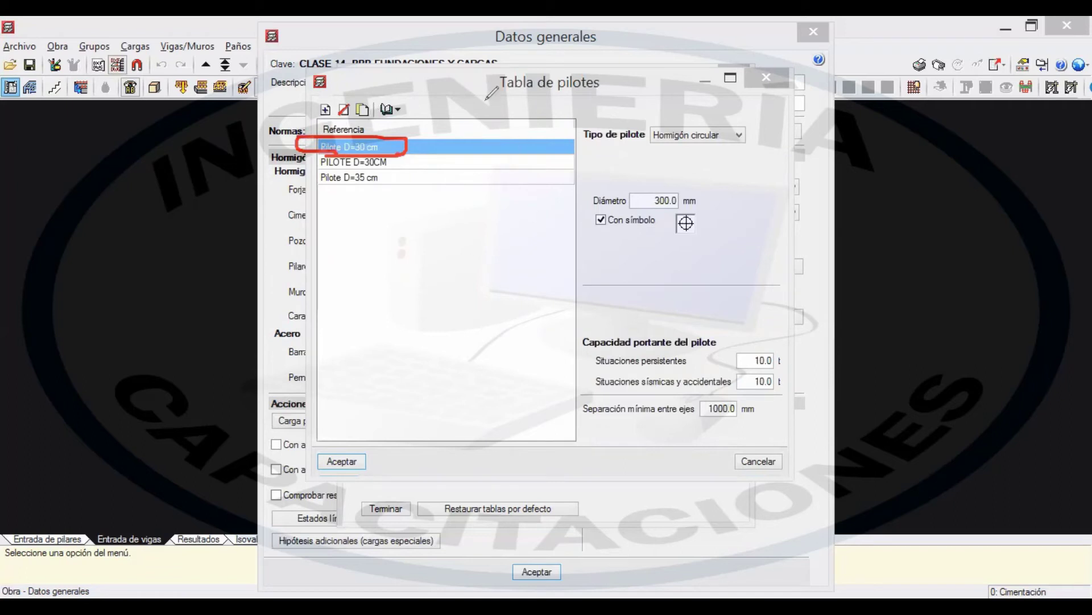
# Step: Show the pile library options and add a new blank pile to the table
pyautogui.click(397, 110)
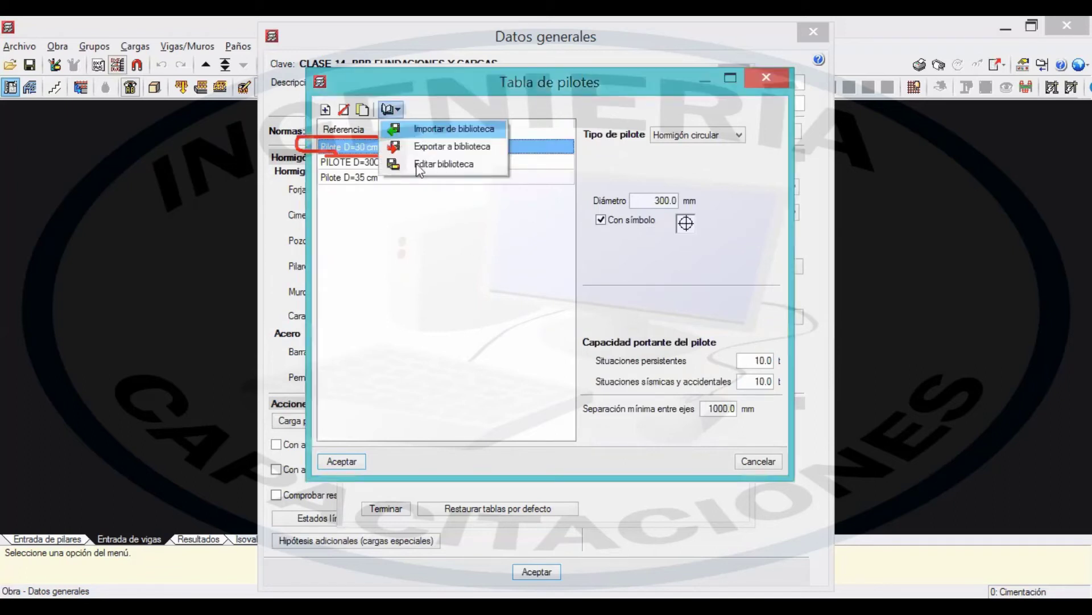
pyautogui.click(403, 114)
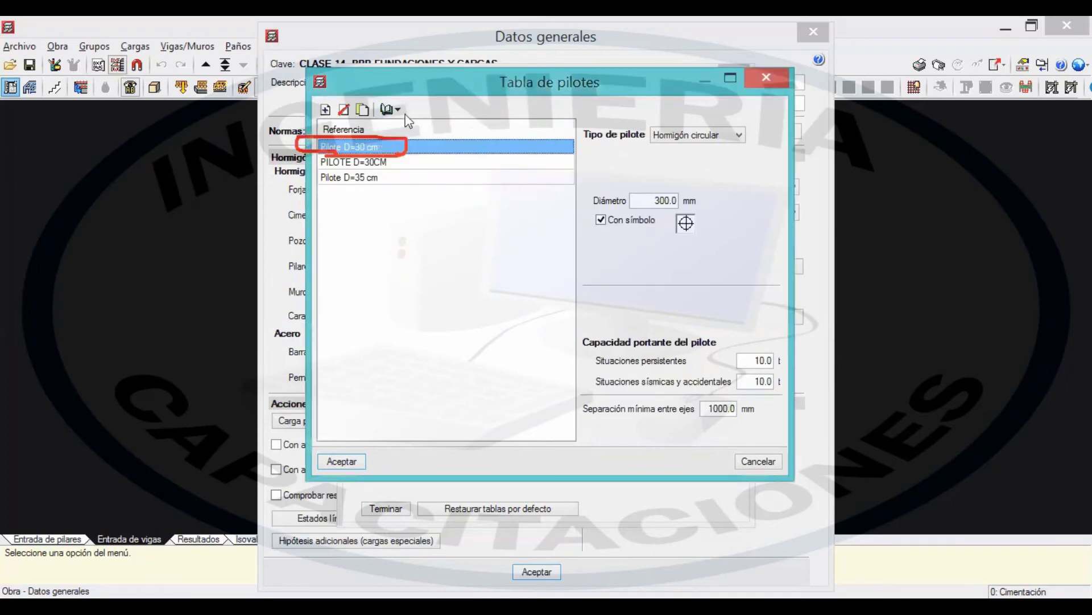
pyautogui.click(325, 110)
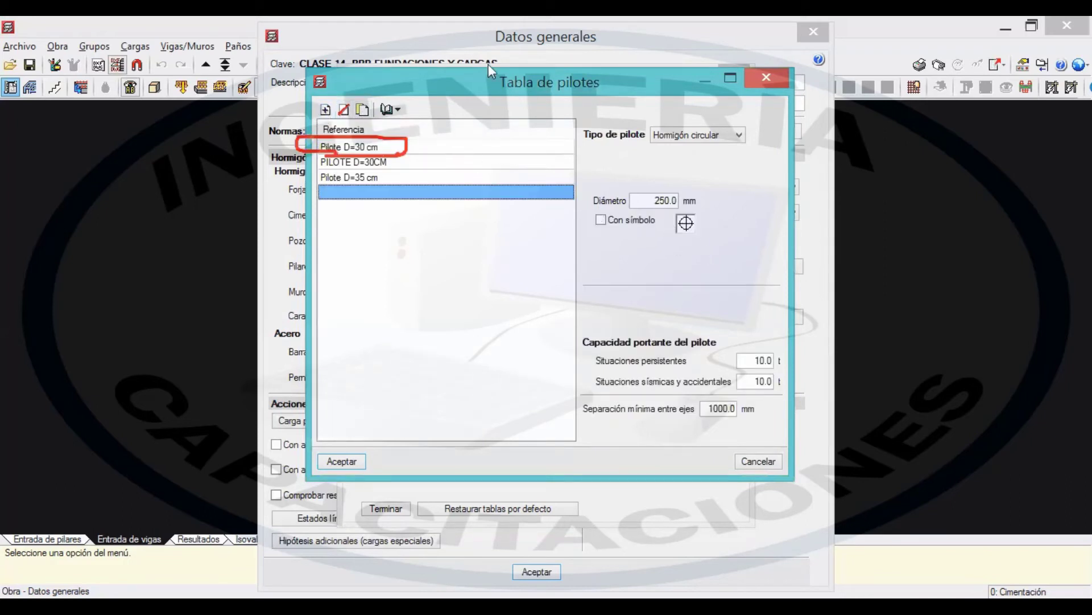
# Step: Mark the new pile's Diámetro, Con símbolo and Separación mínima entre ejes in red, leave the pile table and clear the annotations
pyautogui.moveTo(685, 187)
pyautogui.mouseDown()
pyautogui.moveTo(636, 202)
pyautogui.moveTo(676, 216)
pyautogui.moveTo(741, 216)
pyautogui.mouseUp()
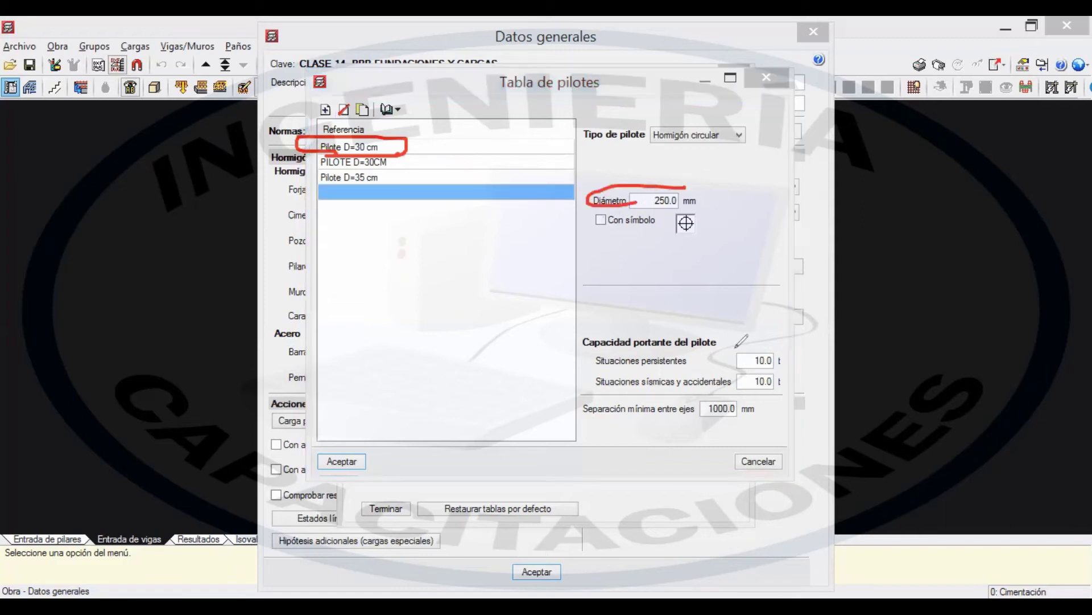
pyautogui.moveTo(584, 422); pyautogui.dragTo(761, 413)
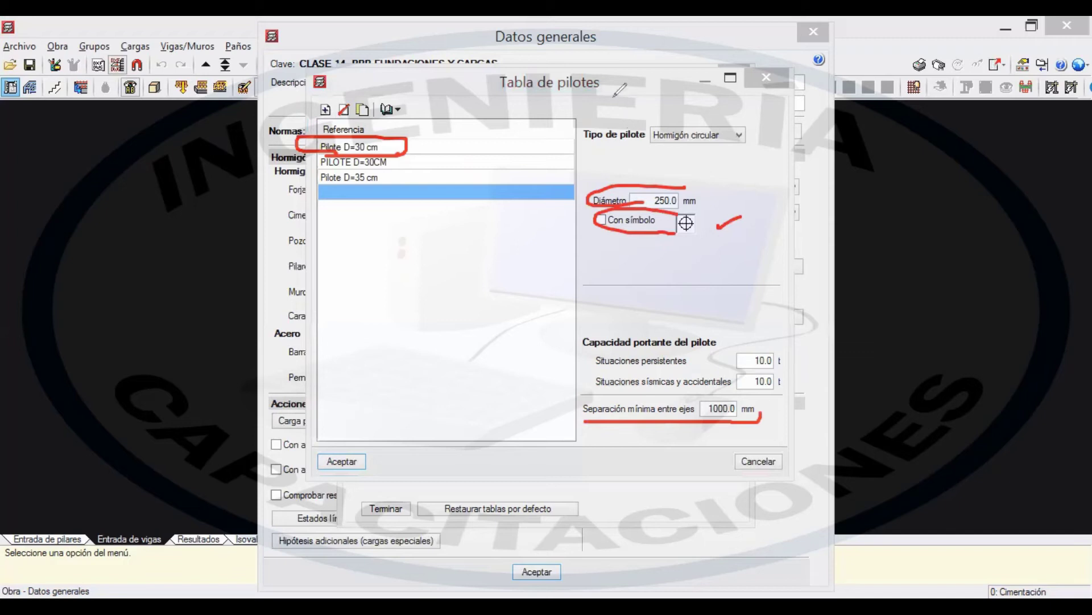
pyautogui.moveTo(743, 114)
pyautogui.mouseDown()
pyautogui.moveTo(728, 136)
pyautogui.moveTo(747, 117)
pyautogui.mouseUp()
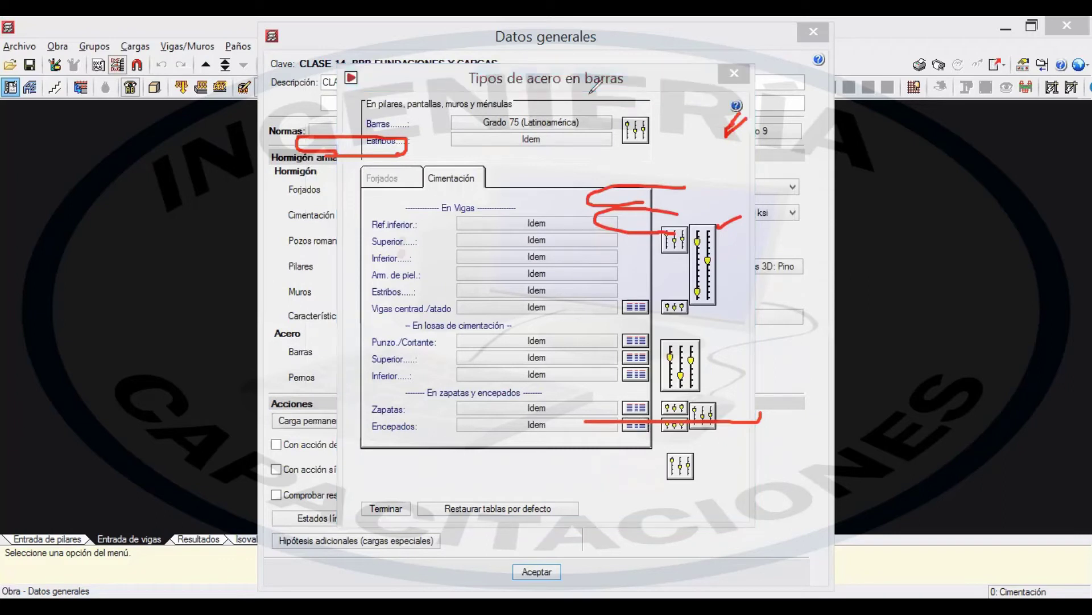
pyautogui.press('e')
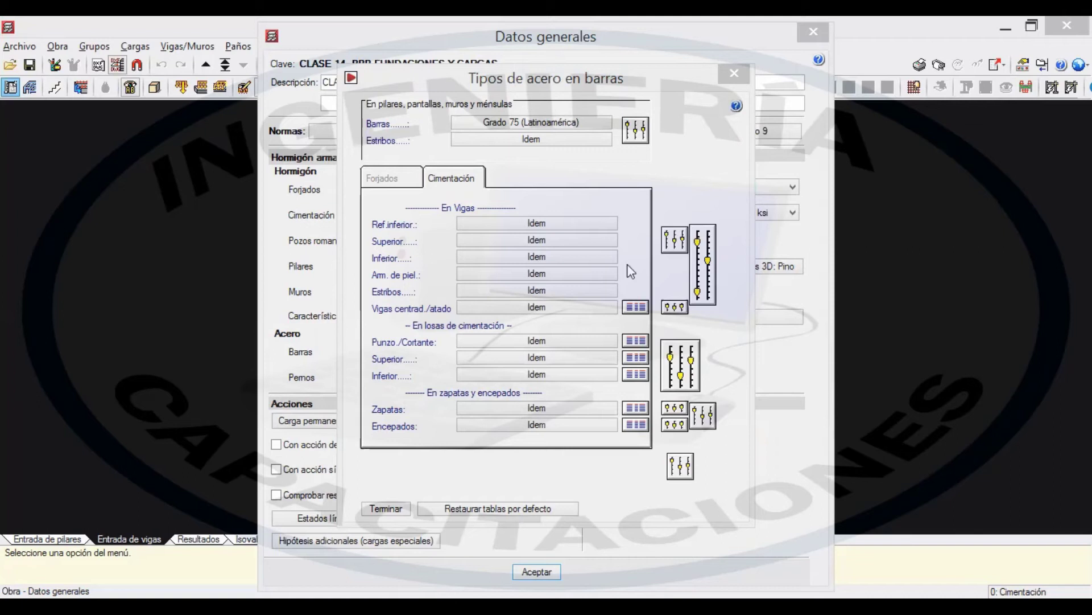
# Step: Open the Encepados options, move the dialog aside and sketch a red pile cap with its column and the overhang marked
pyautogui.click(675, 424)
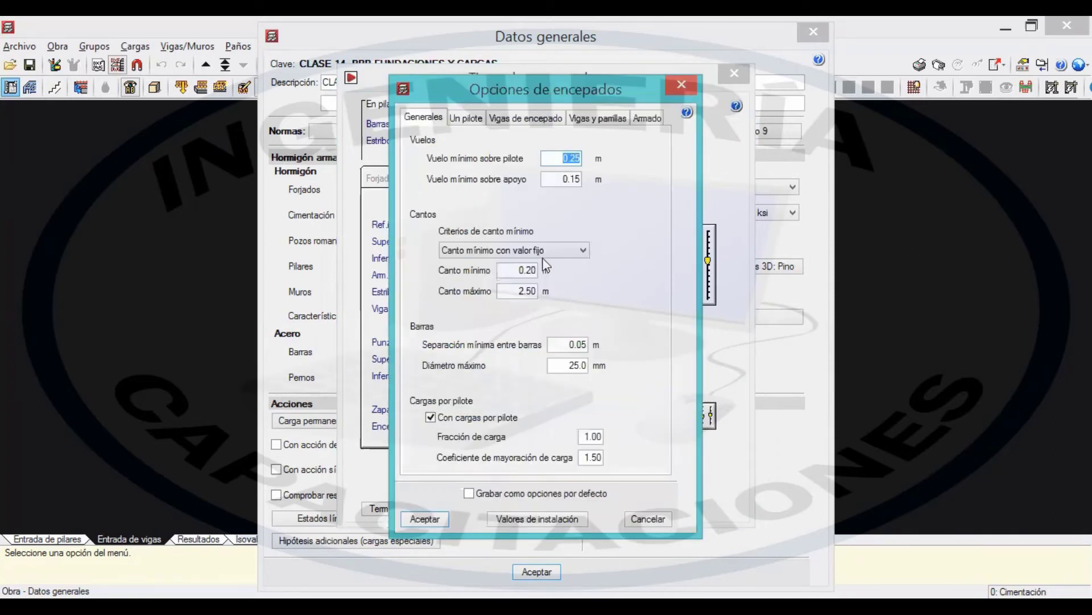
pyautogui.moveTo(518, 106); pyautogui.dragTo(589, 79)
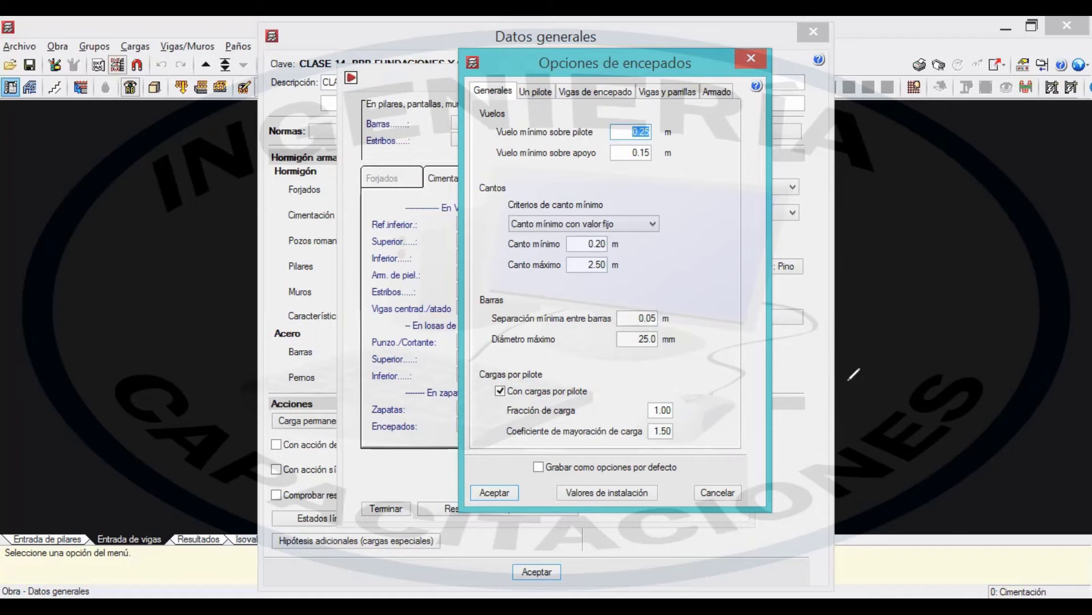
pyautogui.moveTo(1029, 284)
pyautogui.mouseDown()
pyautogui.moveTo(1069, 376)
pyautogui.moveTo(860, 370)
pyautogui.mouseUp()
pyautogui.moveTo(945, 299); pyautogui.dragTo(943, 150)
pyautogui.moveTo(993, 283); pyautogui.dragTo(988, 157)
pyautogui.moveTo(858, 234); pyautogui.dragTo(945, 231)
pyautogui.moveTo(879, 201); pyautogui.dragTo(911, 189)
# Step: Mark the Cantos settings in red, show the minimum depth criteria and choose Canto mínimo con valor fijo
pyautogui.moveTo(481, 196); pyautogui.dragTo(515, 196)
pyautogui.moveTo(662, 194)
pyautogui.mouseDown()
pyautogui.moveTo(693, 216)
pyautogui.moveTo(657, 271)
pyautogui.mouseUp()
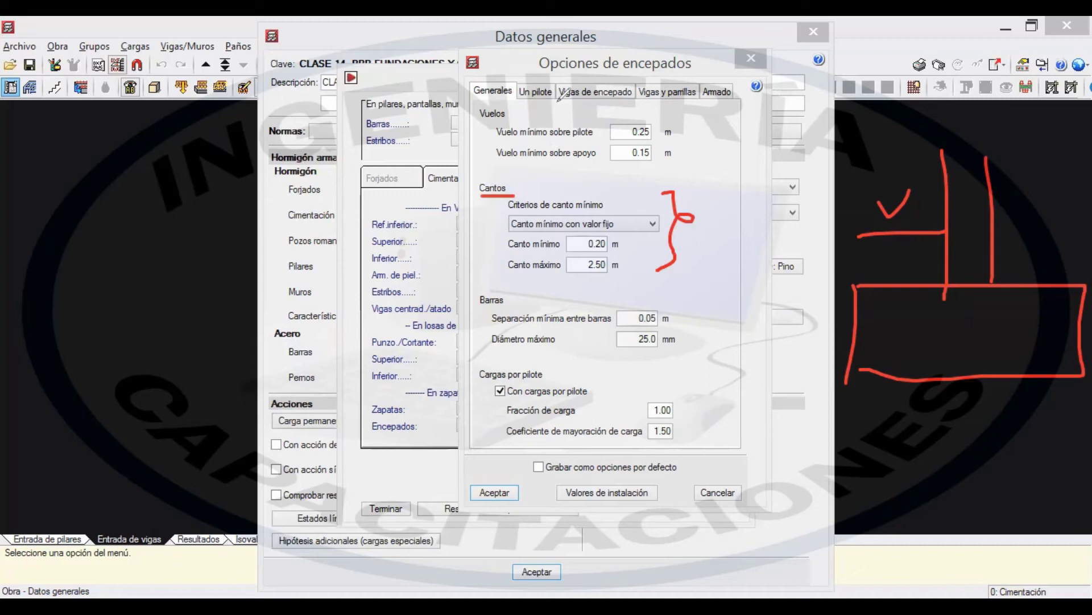
pyautogui.click(592, 228)
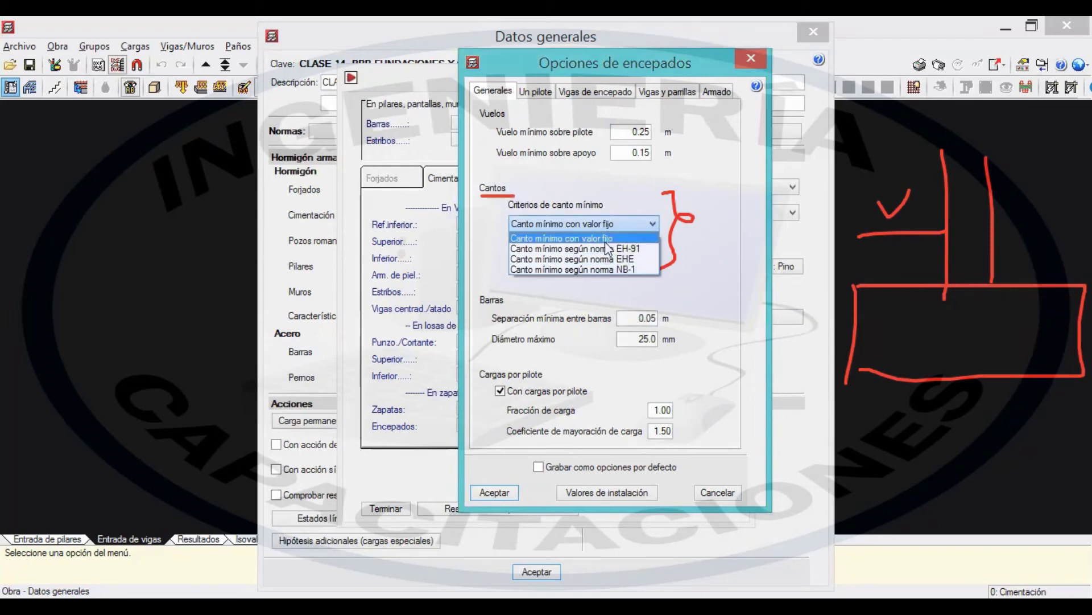
pyautogui.click(566, 239)
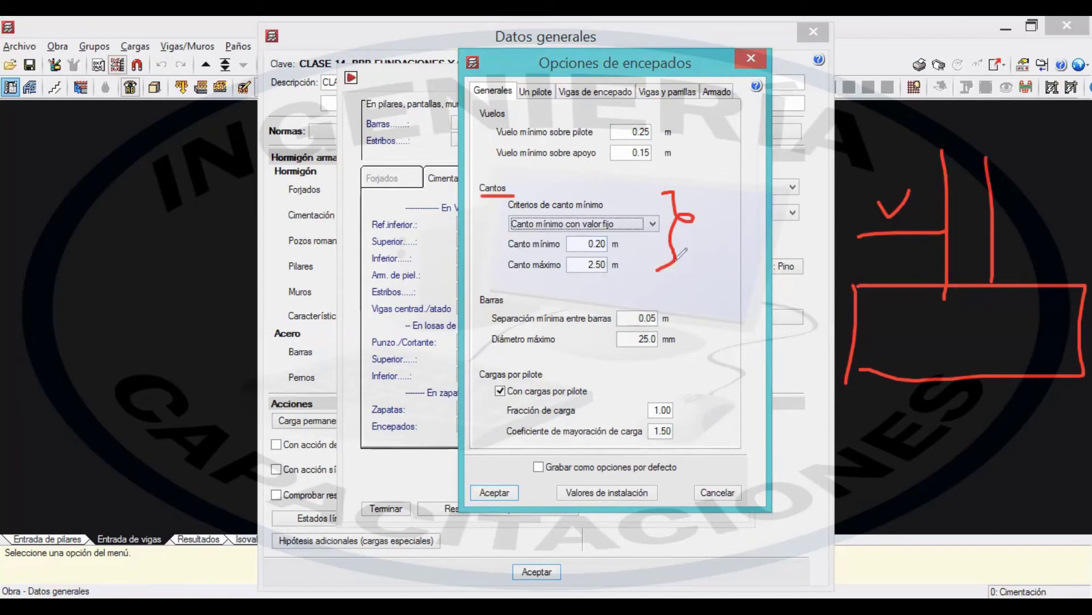
pyautogui.moveTo(682, 252); pyautogui.dragTo(674, 256)
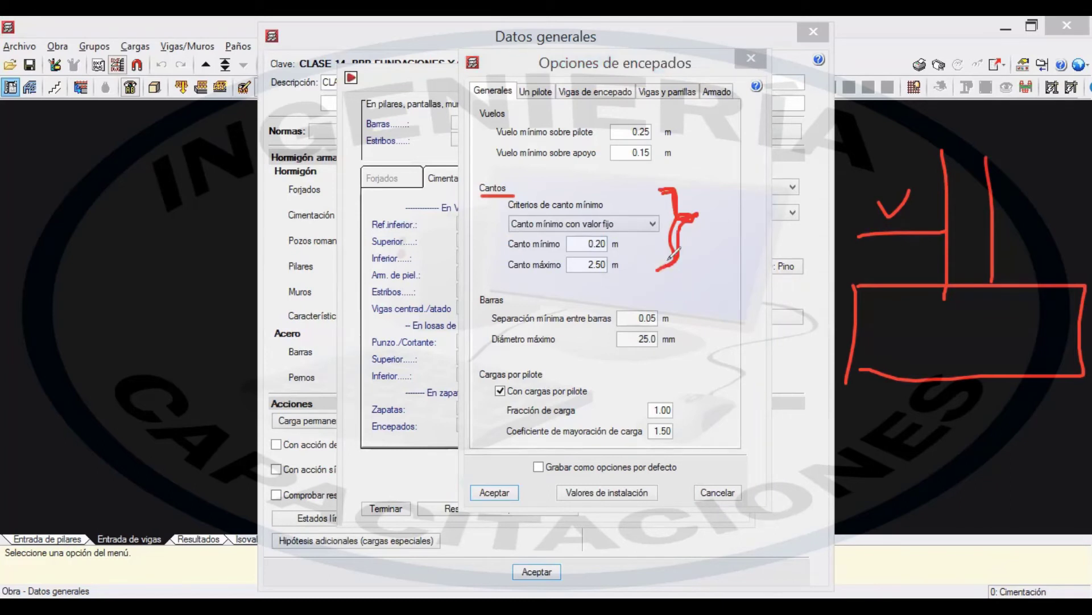
# Step: Underline Barras, its minimum spacing and maximum diameter, brace the Cargas por pilote settings in red, and clear the annotations
pyautogui.moveTo(478, 310); pyautogui.dragTo(594, 327)
pyautogui.moveTo(497, 351); pyautogui.dragTo(549, 350)
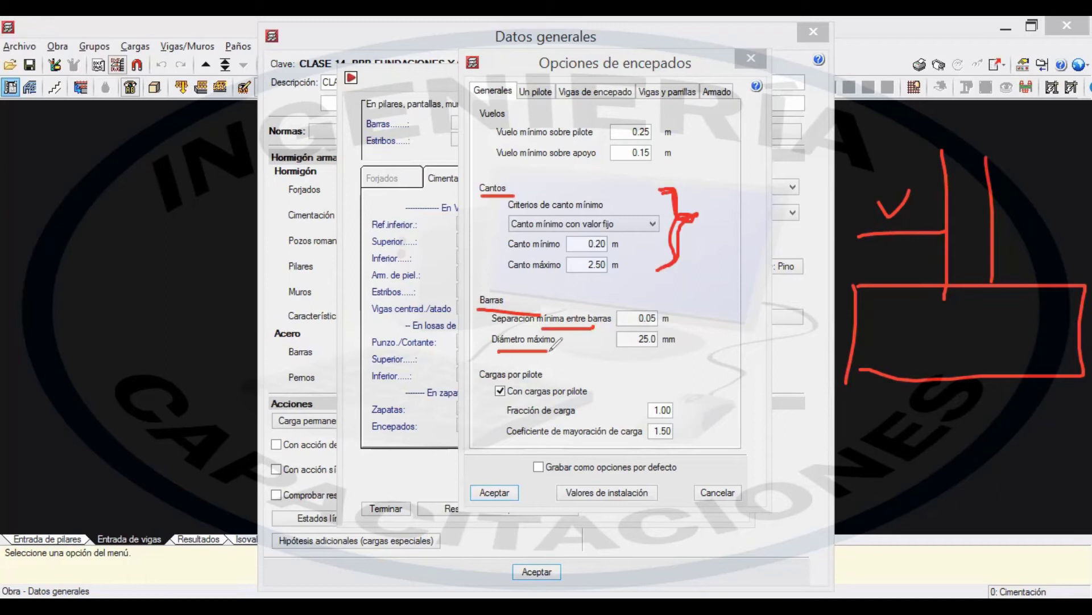
pyautogui.moveTo(693, 342)
pyautogui.mouseDown()
pyautogui.moveTo(713, 328)
pyautogui.moveTo(704, 309)
pyautogui.mouseUp()
pyautogui.moveTo(694, 372)
pyautogui.mouseDown()
pyautogui.moveTo(729, 407)
pyautogui.moveTo(706, 445)
pyautogui.mouseUp()
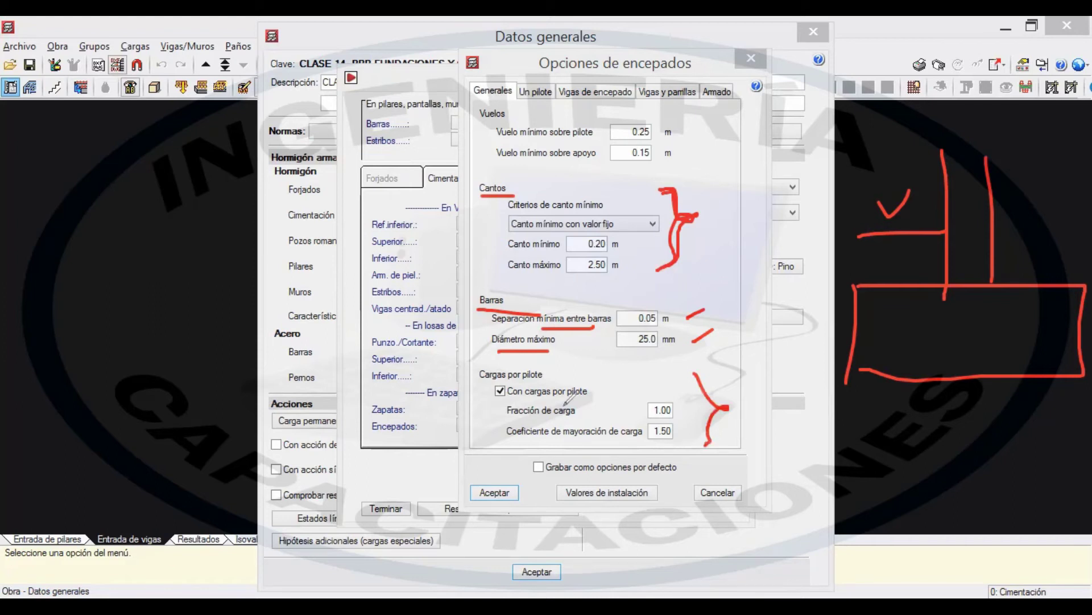
pyautogui.press('e')
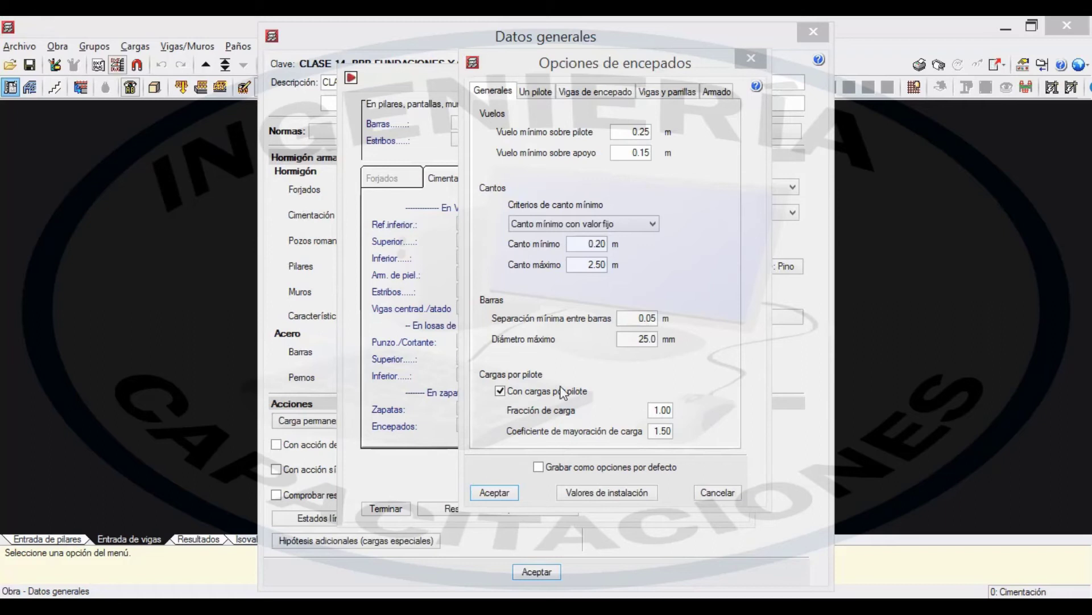
# Step: Sketch in red a pile cap on a single pile and another pile cap on two piles
pyautogui.moveTo(510, 398)
pyautogui.moveTo(39, 198)
pyautogui.mouseDown()
pyautogui.moveTo(171, 250)
pyautogui.moveTo(184, 234)
pyautogui.mouseUp()
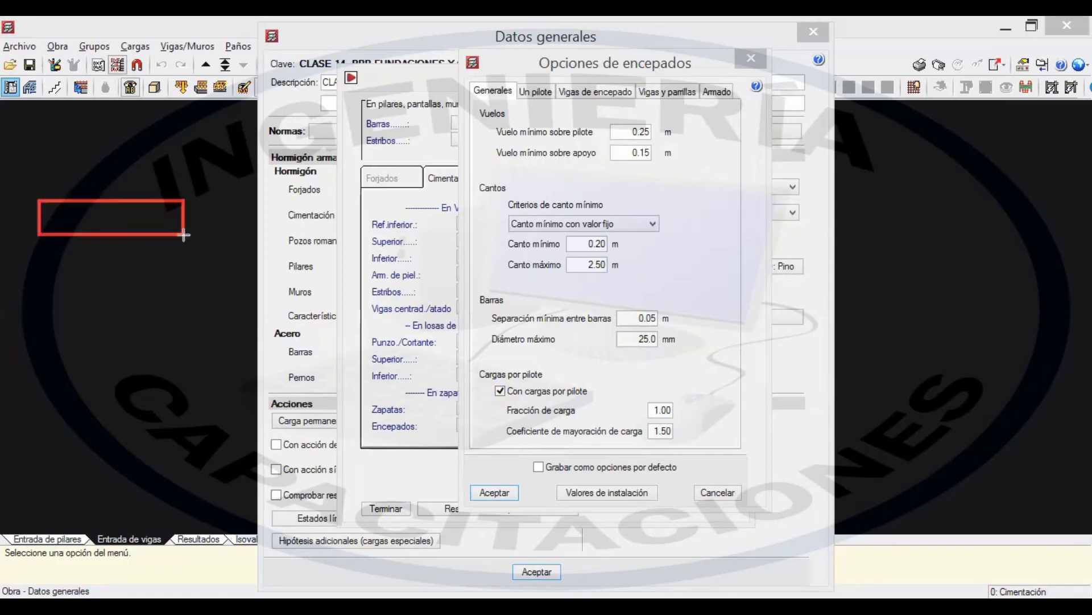
pyautogui.click(119, 409)
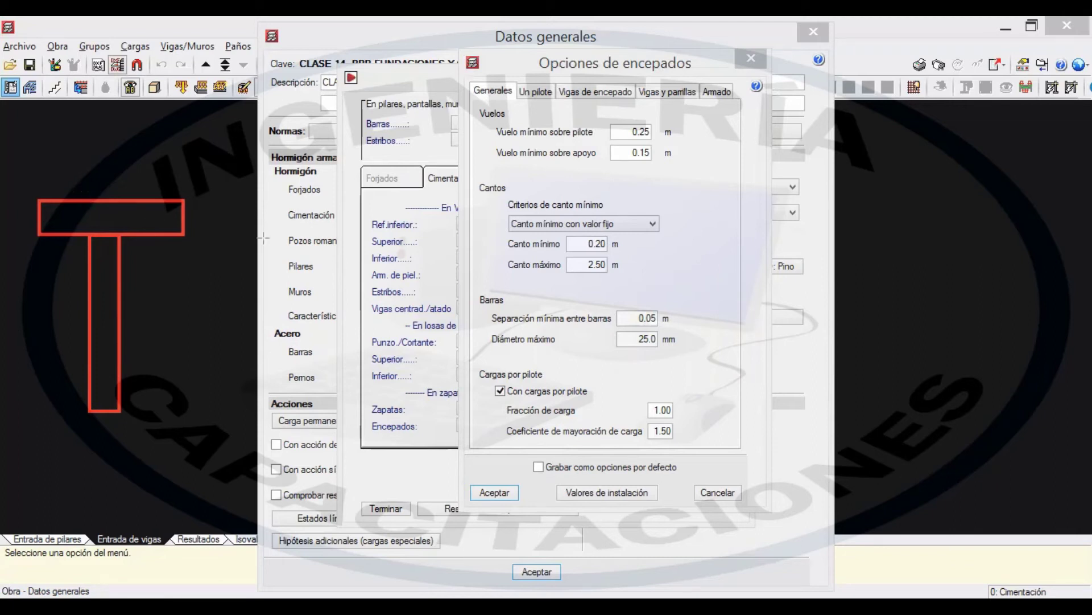
pyautogui.moveTo(898, 221); pyautogui.dragTo(1087, 259)
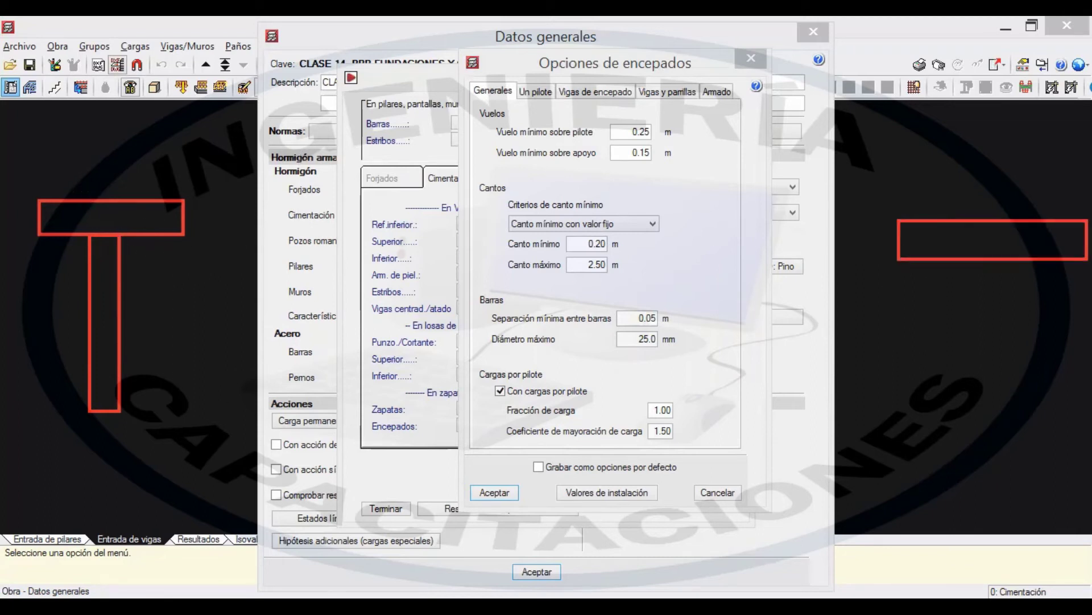
pyautogui.moveTo(936, 261); pyautogui.dragTo(986, 420)
pyautogui.moveTo(1012, 268)
pyautogui.mouseDown()
pyautogui.moveTo(1053, 461)
pyautogui.moveTo(1072, 438)
pyautogui.moveTo(1064, 432)
pyautogui.mouseUp()
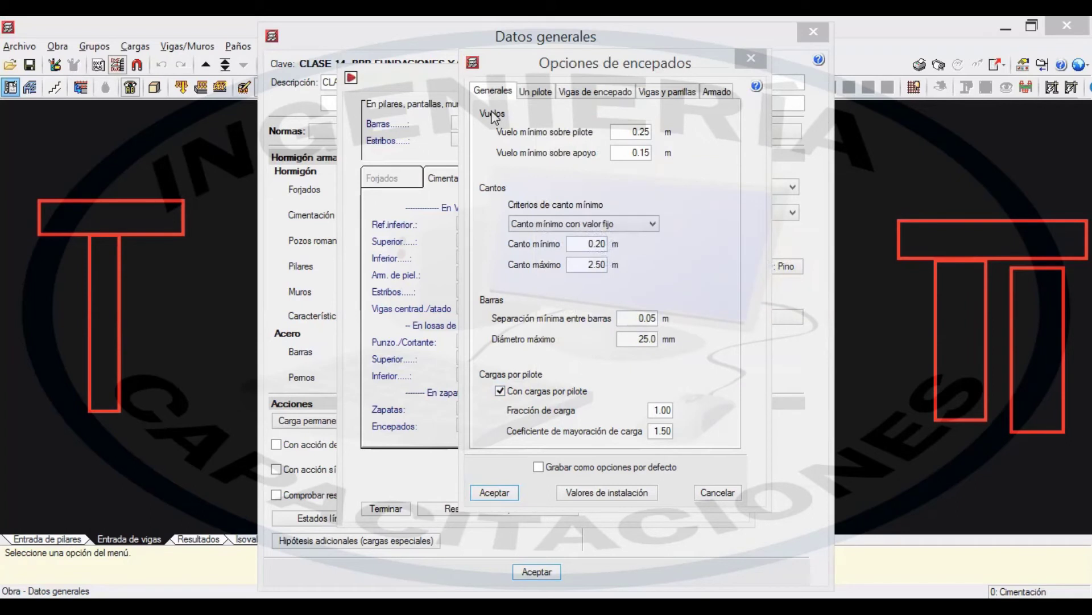
# Step: Show the Un pilote options, brace its settings in red and mark and underline Disponer estribos diagonales
pyautogui.click(546, 91)
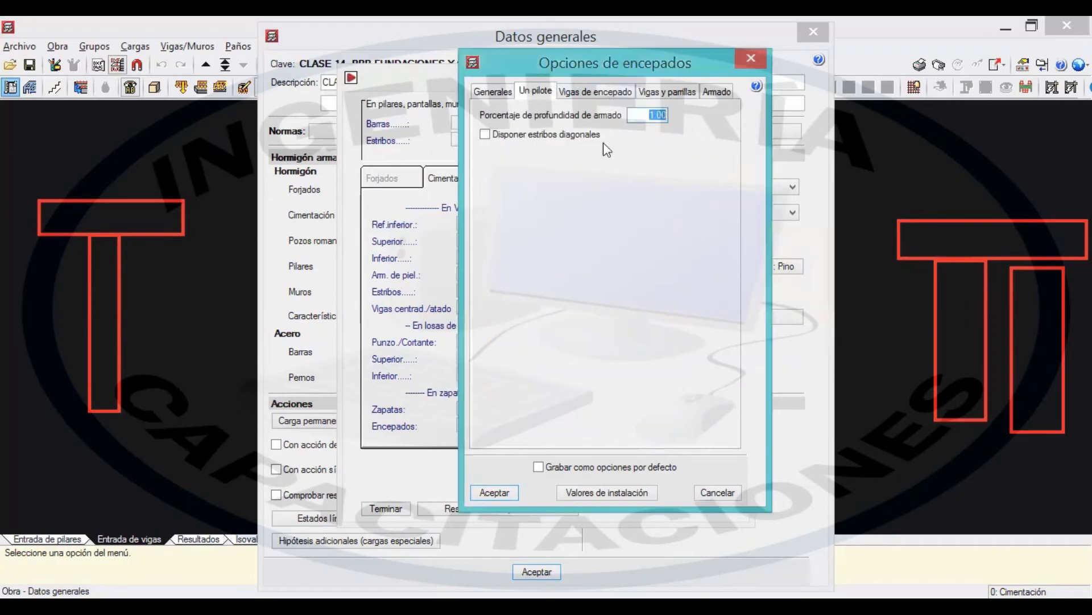
pyautogui.click(393, 176)
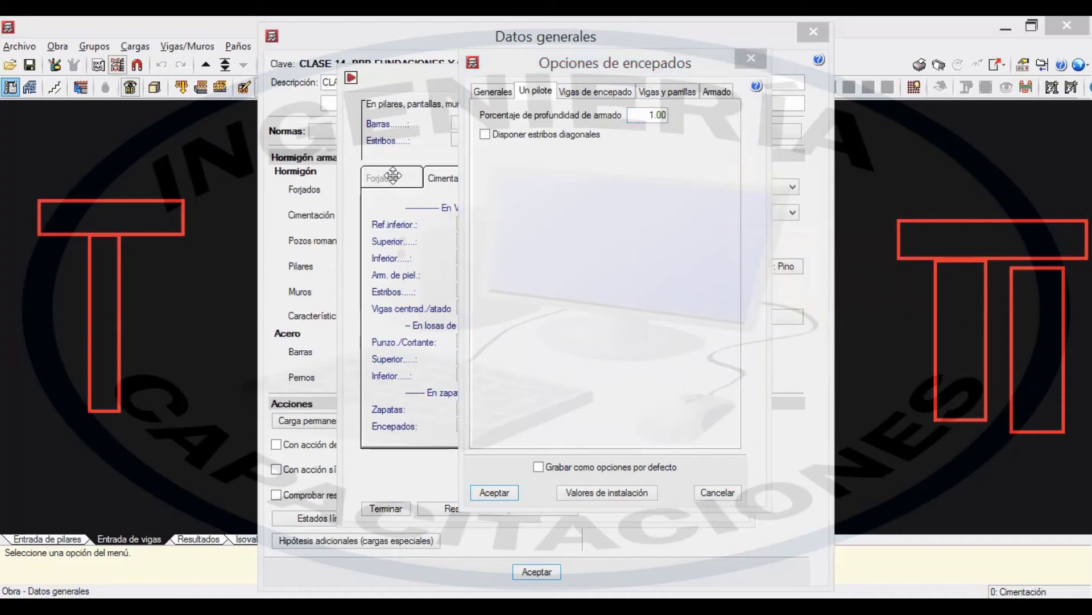
pyautogui.moveTo(643, 116)
pyautogui.moveTo(681, 103)
pyautogui.mouseDown()
pyautogui.moveTo(727, 122)
pyautogui.moveTo(710, 170)
pyautogui.mouseUp()
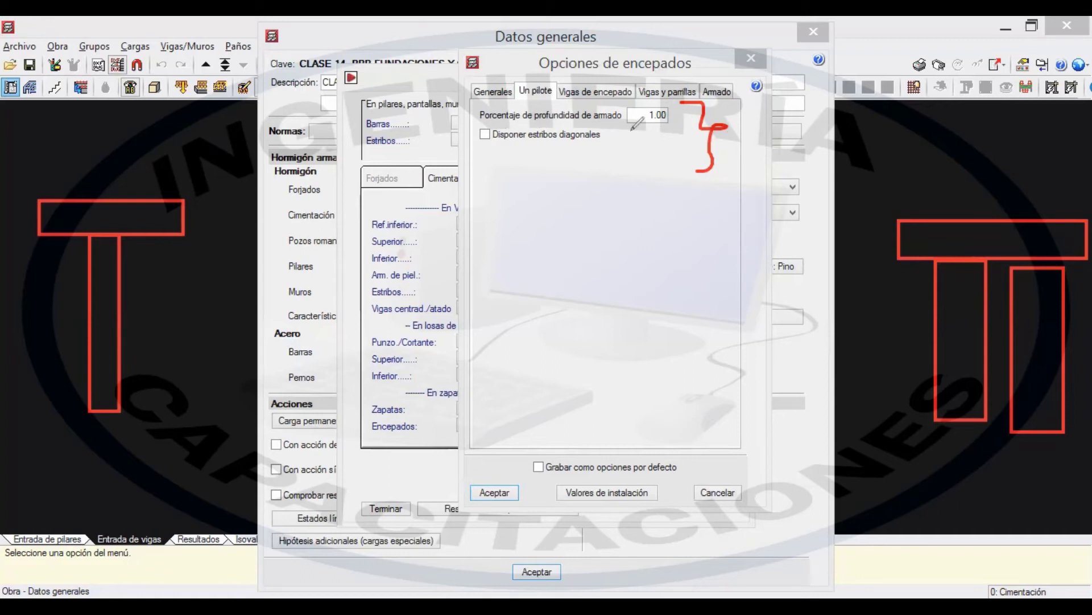
pyautogui.moveTo(488, 136); pyautogui.dragTo(519, 122)
pyautogui.moveTo(488, 134)
pyautogui.mouseDown()
pyautogui.moveTo(508, 123)
pyautogui.moveTo(588, 136)
pyautogui.mouseUp()
pyautogui.click(489, 143)
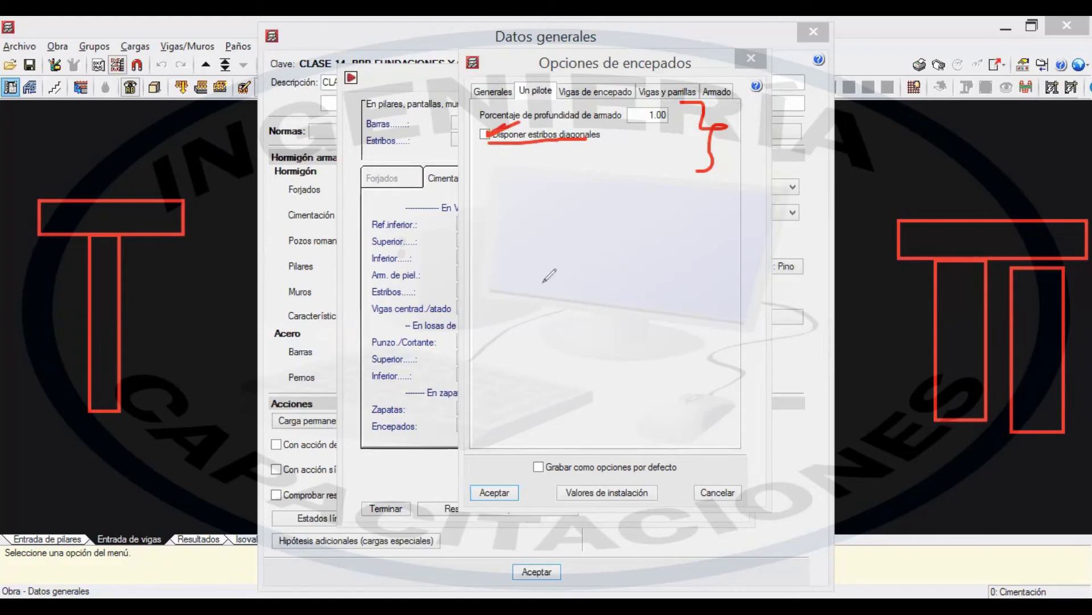
# Step: Sketch the reinforcement inside the two-pile cap in red, underline Disponer estribos diagonales again and clear the annotations
pyautogui.moveTo(923, 228)
pyautogui.mouseDown()
pyautogui.moveTo(923, 246)
pyautogui.moveTo(977, 245)
pyautogui.moveTo(1028, 227)
pyautogui.moveTo(1012, 245)
pyautogui.mouseUp()
pyautogui.moveTo(912, 250); pyautogui.dragTo(1017, 248)
pyautogui.moveTo(914, 231); pyautogui.dragTo(914, 245)
pyautogui.moveTo(1017, 233)
pyautogui.mouseDown()
pyautogui.moveTo(1055, 252)
pyautogui.moveTo(1080, 226)
pyautogui.mouseUp()
pyautogui.moveTo(592, 140); pyautogui.dragTo(489, 143)
pyautogui.press('Escape')
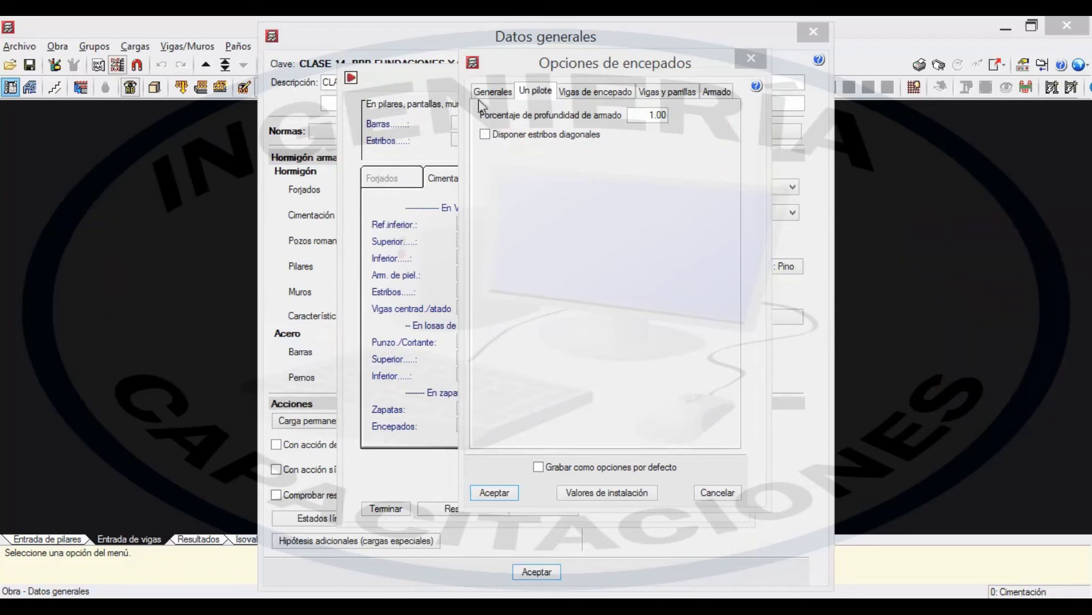
# Step: Review the Vigas de encepado options, showing the top reinforcement's hook types and maximum stirrup diameter, and circle Ángulo bielas de hormigón in red
pyautogui.click(609, 92)
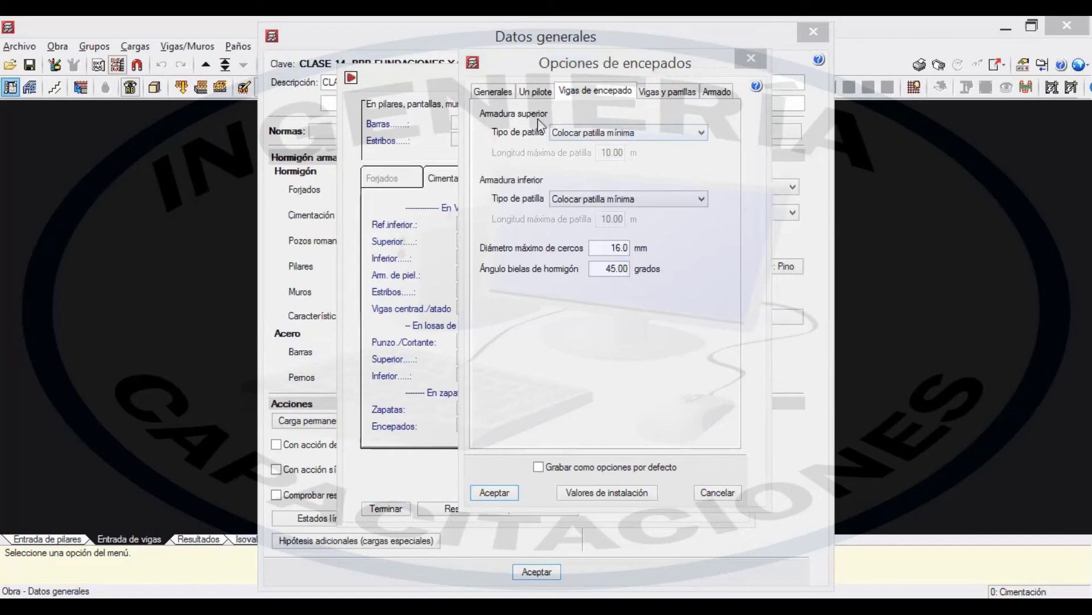
pyautogui.click(594, 133)
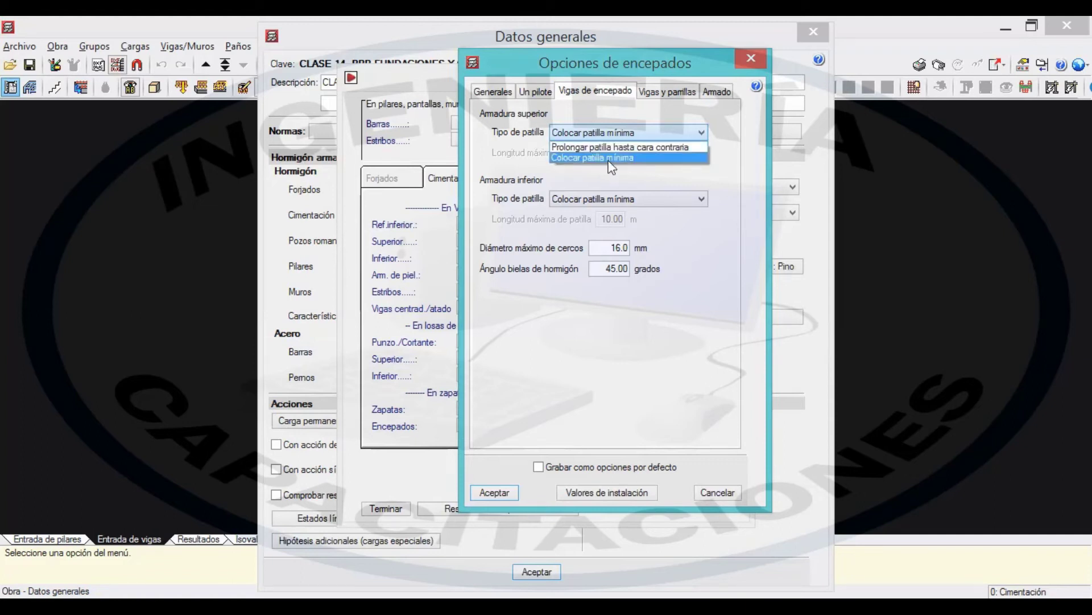
pyautogui.click(530, 119)
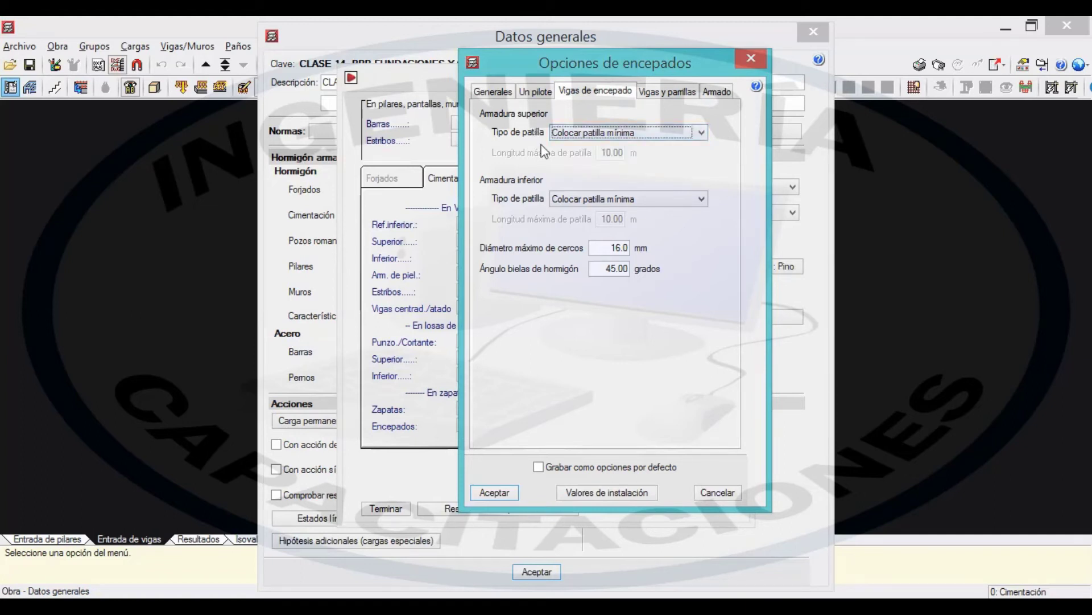
pyautogui.click(611, 247)
pyautogui.doubleClick(628, 247)
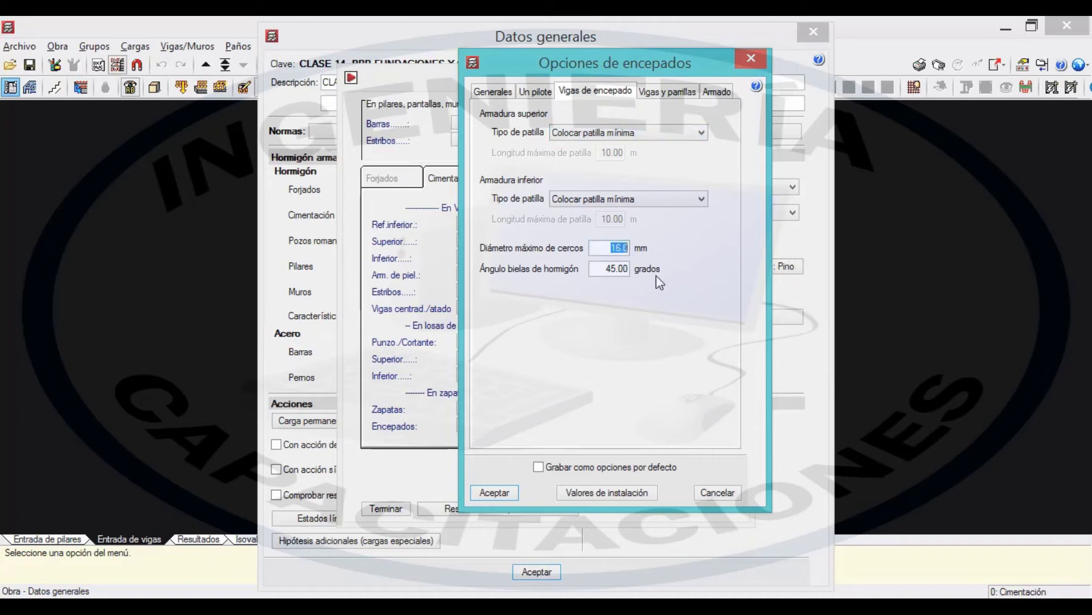
pyautogui.doubleClick(606, 267)
pyautogui.moveTo(538, 279)
pyautogui.mouseDown()
pyautogui.moveTo(644, 283)
pyautogui.moveTo(685, 252)
pyautogui.moveTo(475, 250)
pyautogui.moveTo(515, 276)
pyautogui.mouseUp()
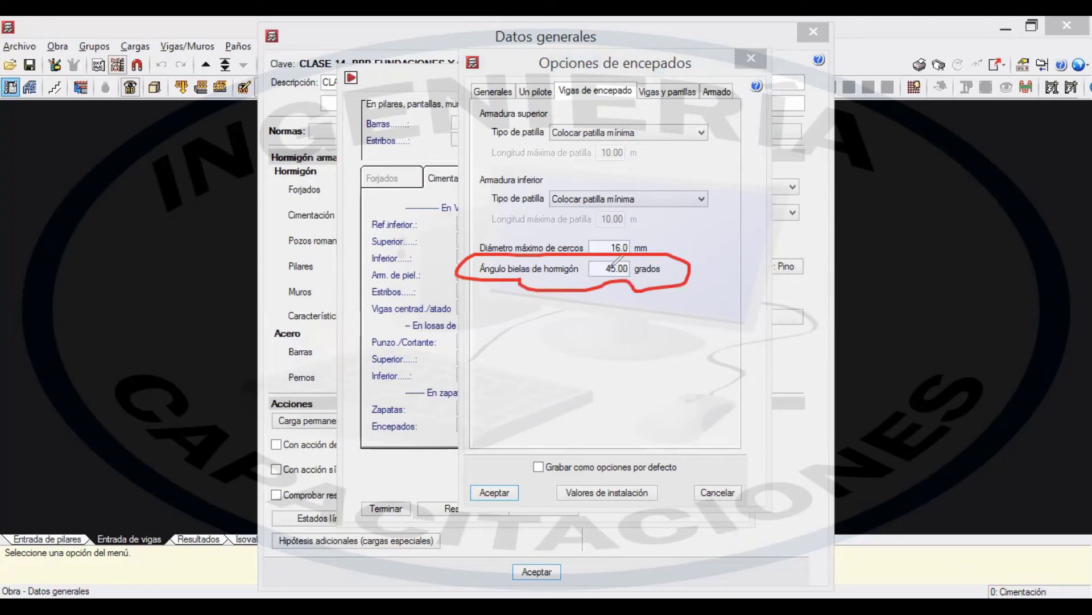
# Step: Review the Criterio de dimensionamiento choices for Vigas y parrillas and the perimeter reinforcement load threshold under Armado, and leave the pile cap options
pyautogui.click(661, 93)
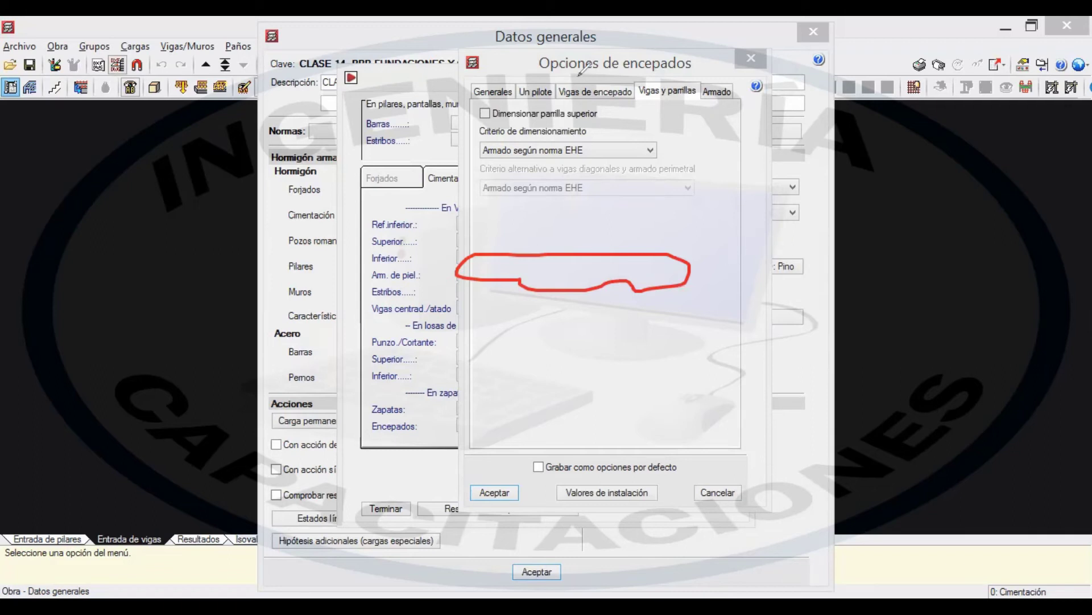
pyautogui.click(550, 151)
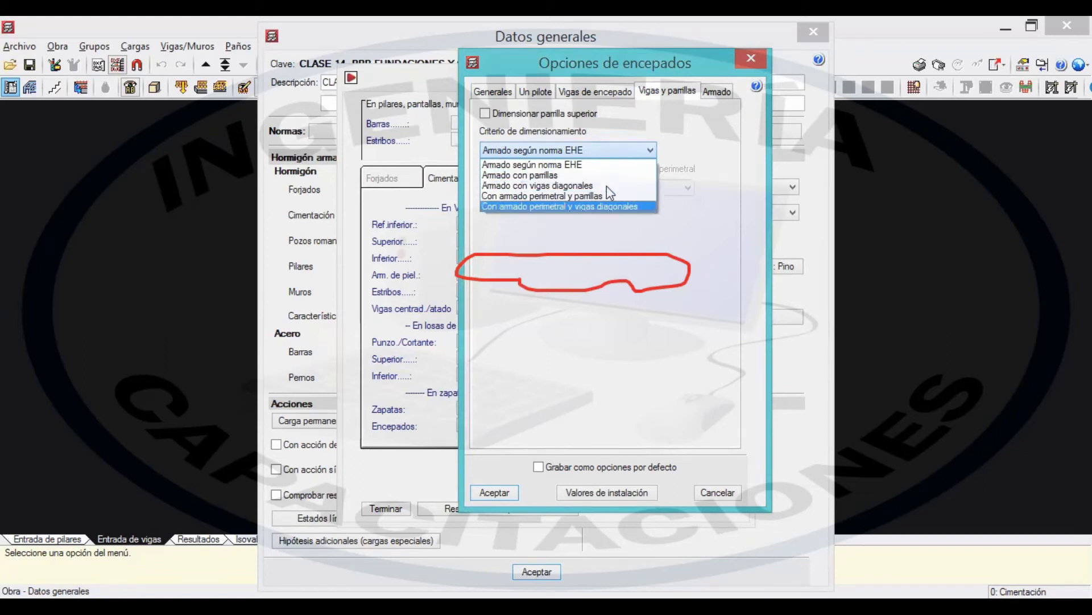
pyautogui.press('Down')
pyautogui.click(633, 110)
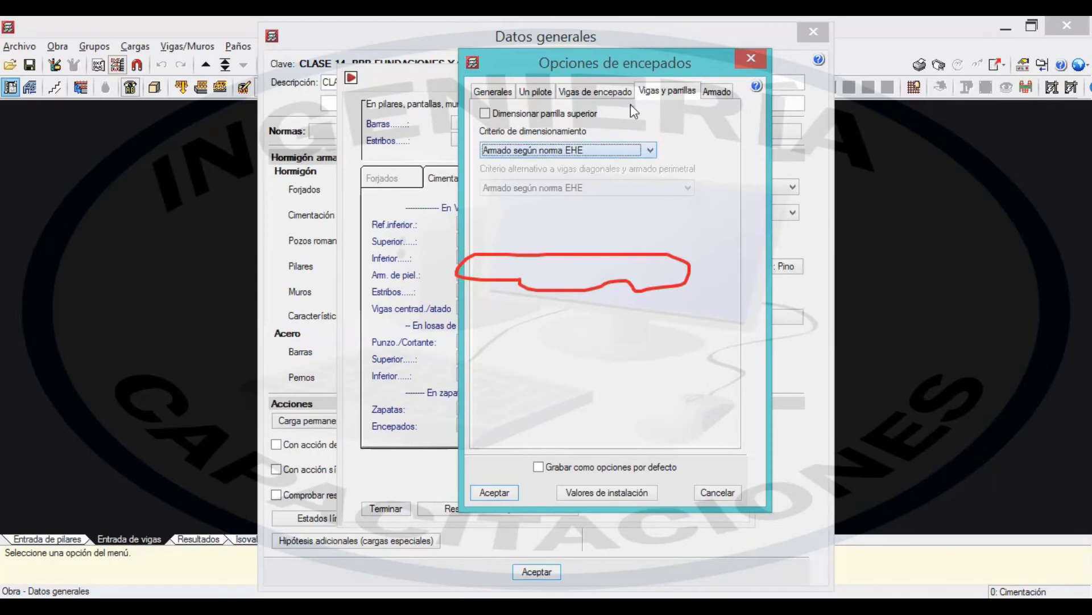
pyautogui.click(706, 93)
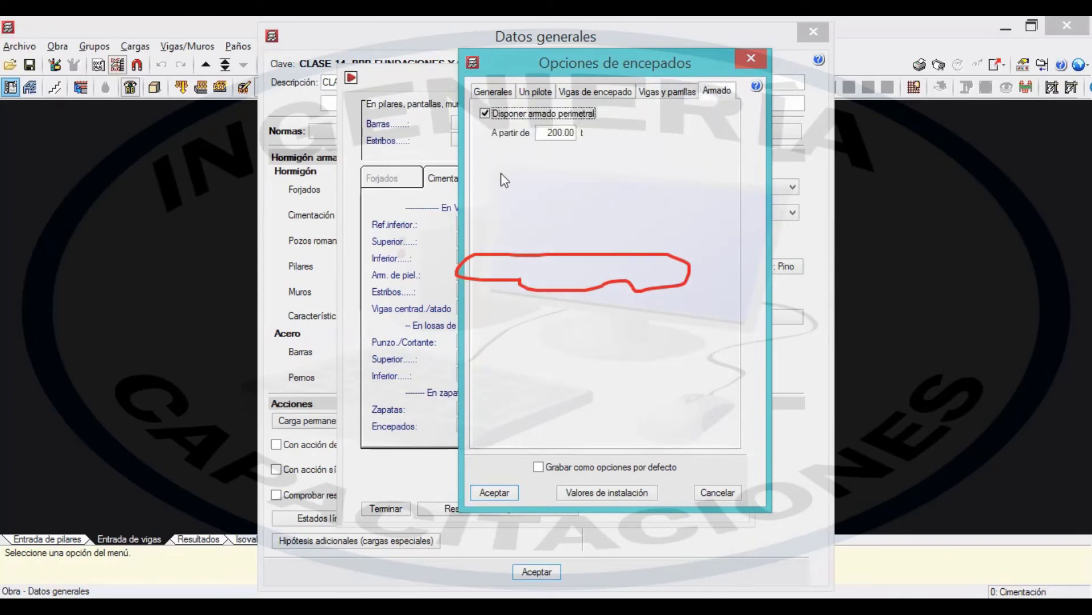
pyautogui.moveTo(547, 133); pyautogui.dragTo(582, 134)
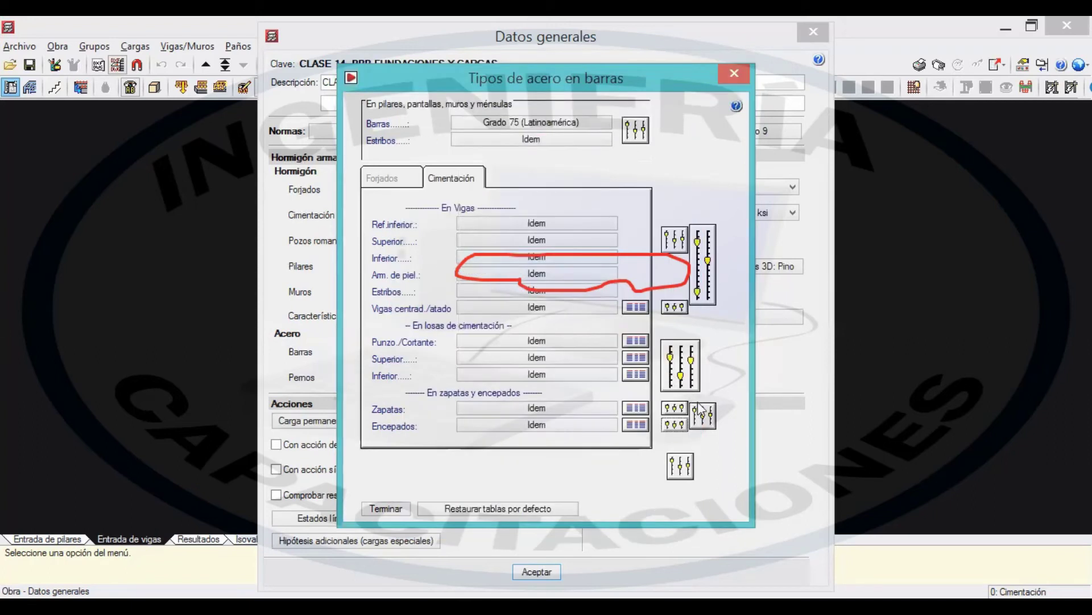
# Step: Open the Espesor del hormigón de limpieza setting, move its dialog aside and accept it
pyautogui.click(702, 417)
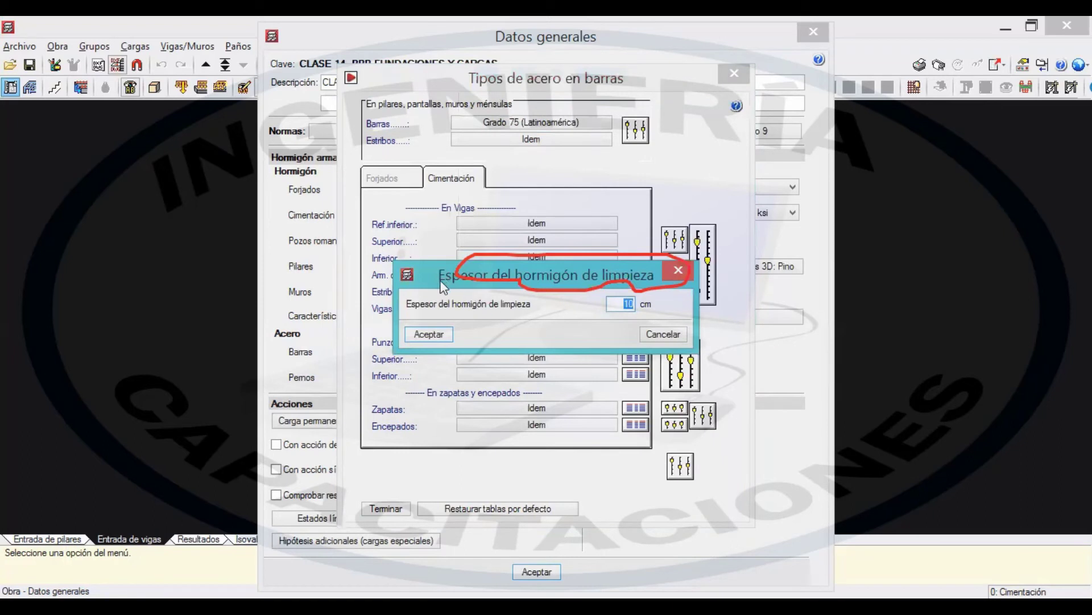
pyautogui.moveTo(553, 284); pyautogui.dragTo(540, 351)
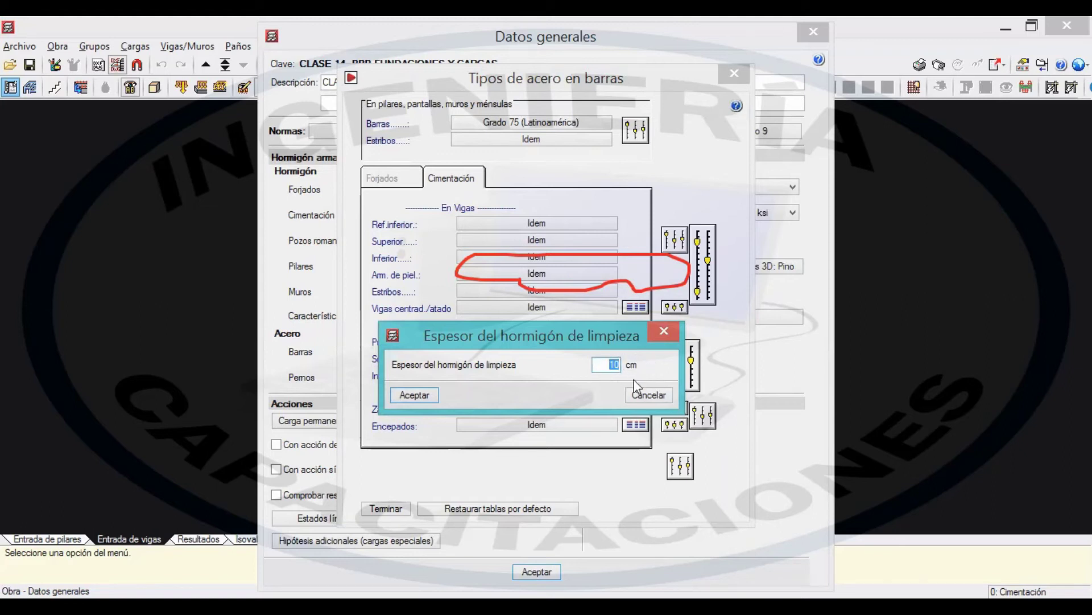
pyautogui.click(421, 397)
# Step: View the Opciones comunes para barras, finish the bar steel types and accept the general data with its information notice
pyautogui.click(680, 465)
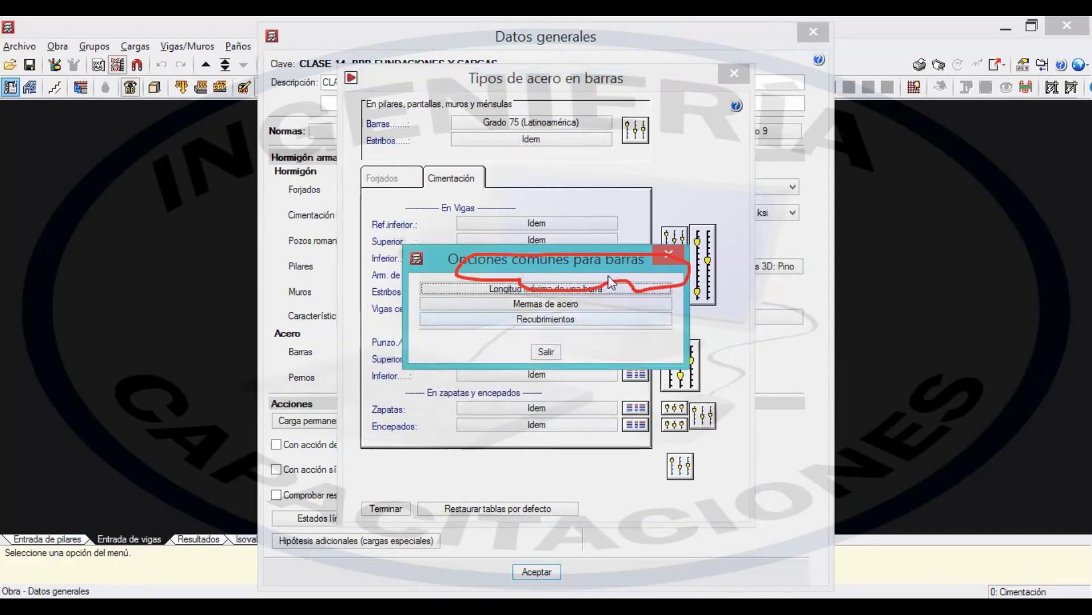
pyautogui.moveTo(637, 254); pyautogui.dragTo(696, 359)
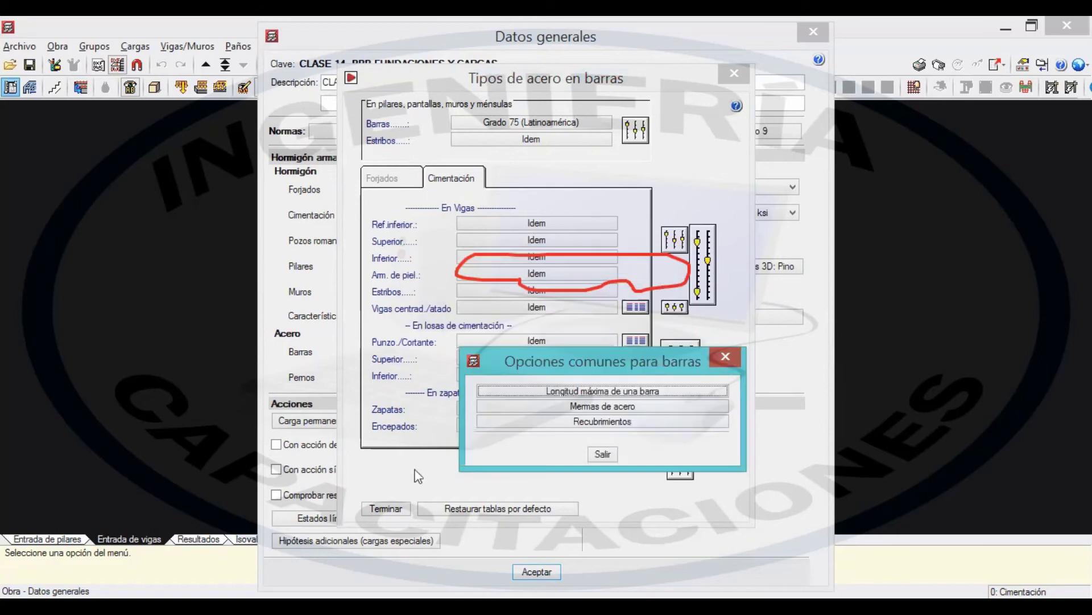
pyautogui.press('Escape')
pyautogui.click(386, 508)
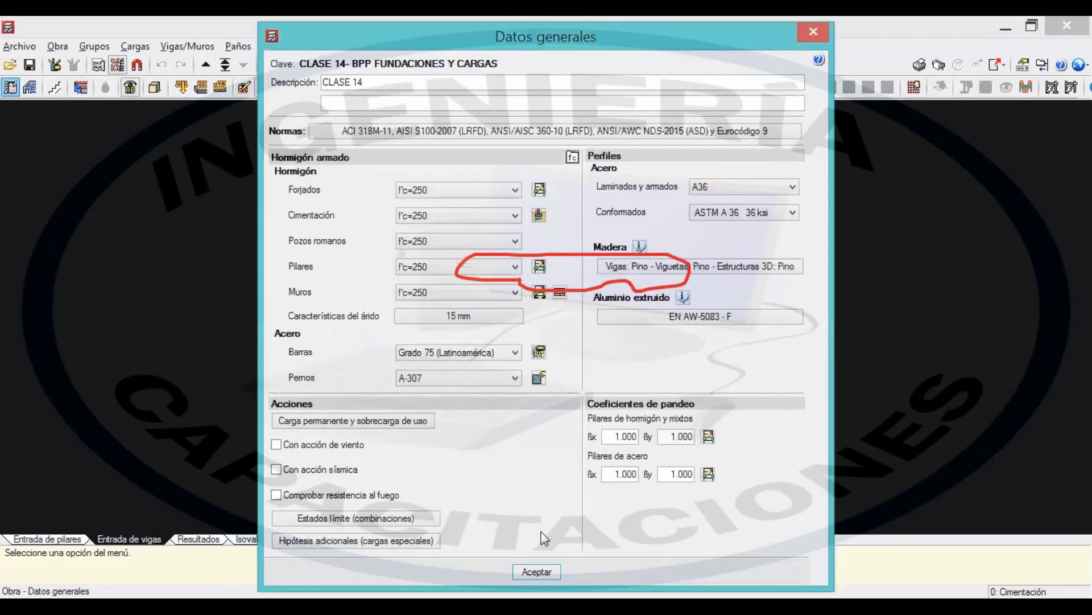
pyautogui.click(532, 572)
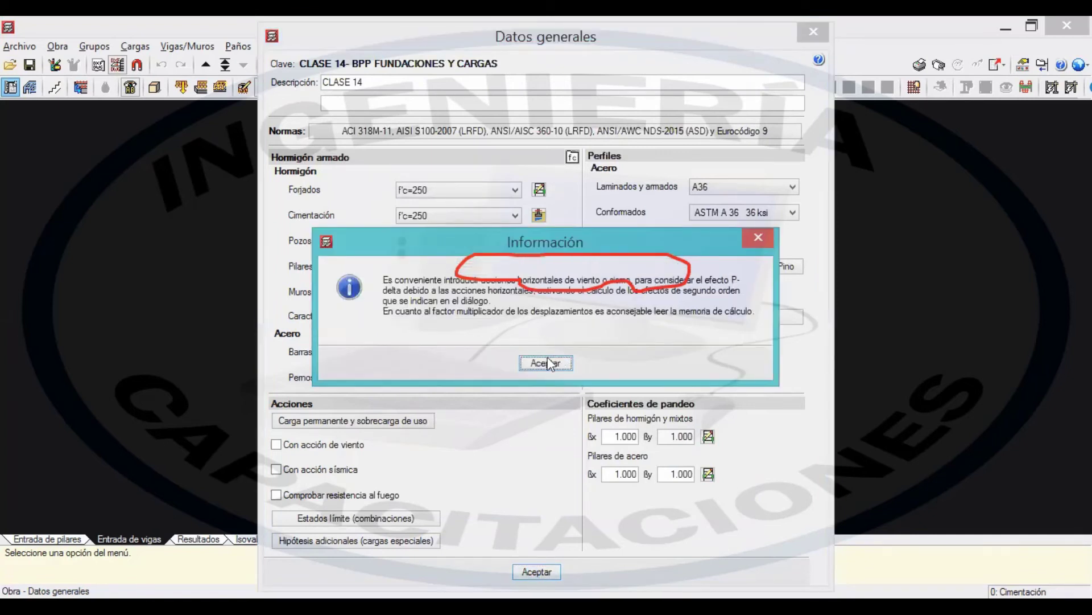
pyautogui.click(546, 363)
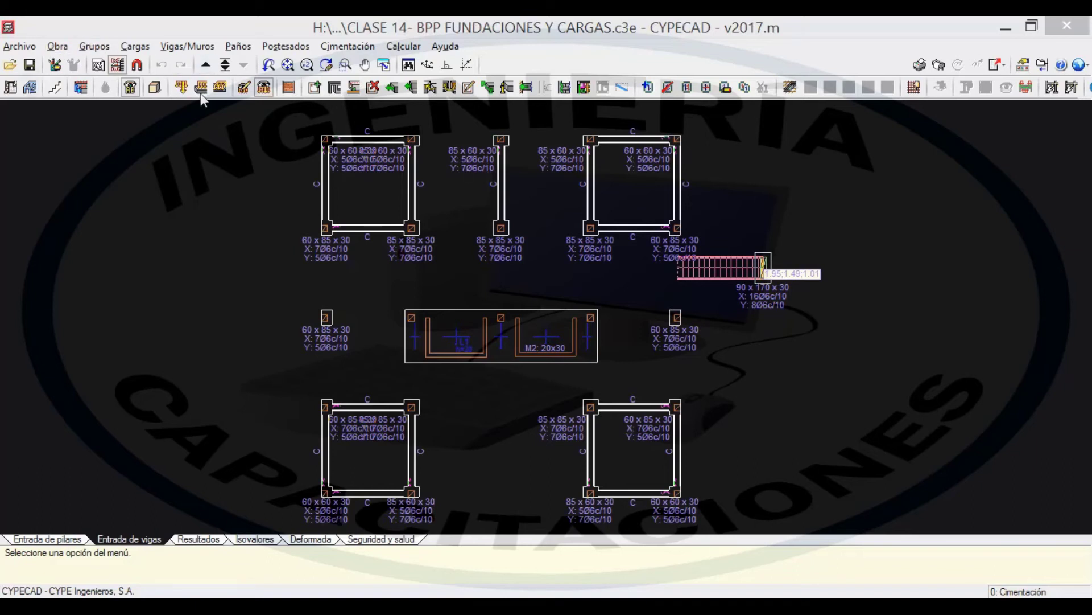
# Step: Reopen Datos generales, underline the wind action, seismic action and Estados límite entries in red, and brace the limit states and additional load cases
pyautogui.click(57, 46)
pyautogui.click(123, 66)
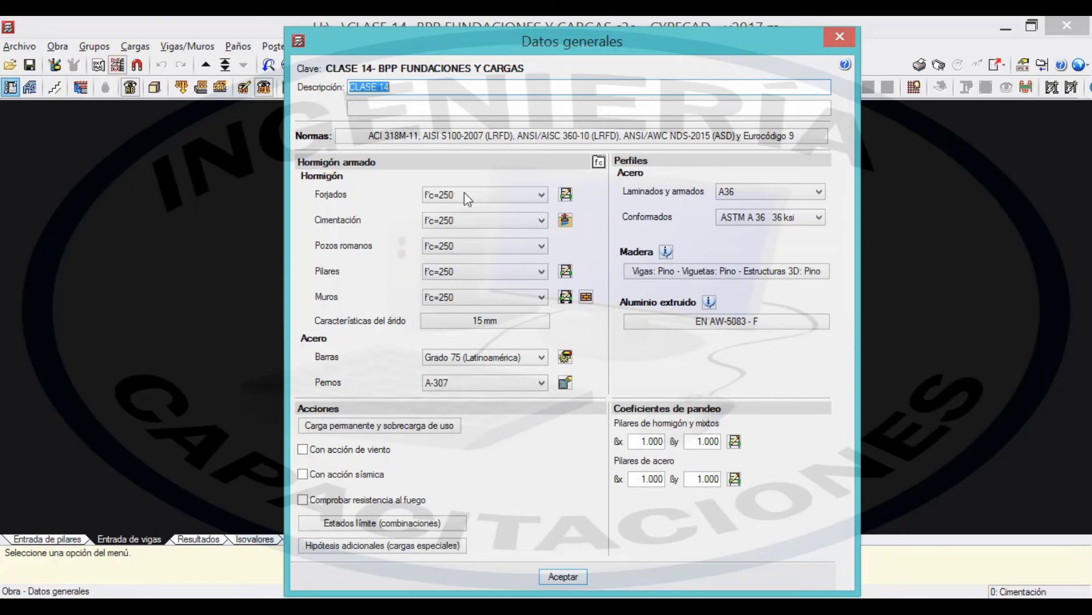
pyautogui.moveTo(311, 453); pyautogui.dragTo(390, 451)
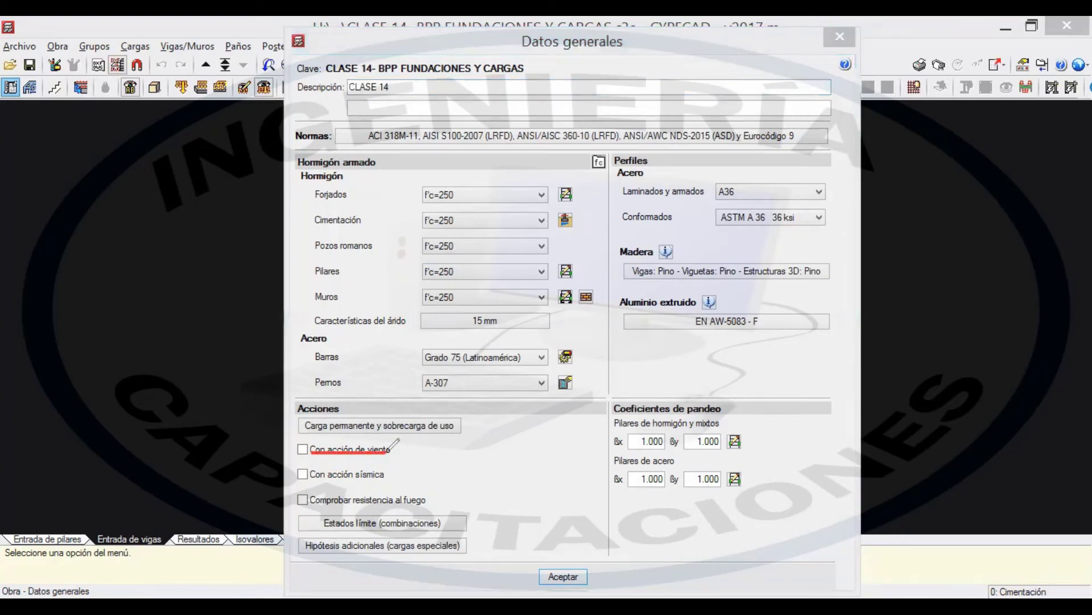
pyautogui.moveTo(312, 479); pyautogui.dragTo(390, 476)
pyautogui.moveTo(470, 506)
pyautogui.mouseDown()
pyautogui.moveTo(494, 522)
pyautogui.moveTo(473, 554)
pyautogui.mouseUp()
pyautogui.moveTo(320, 531); pyautogui.dragTo(446, 528)
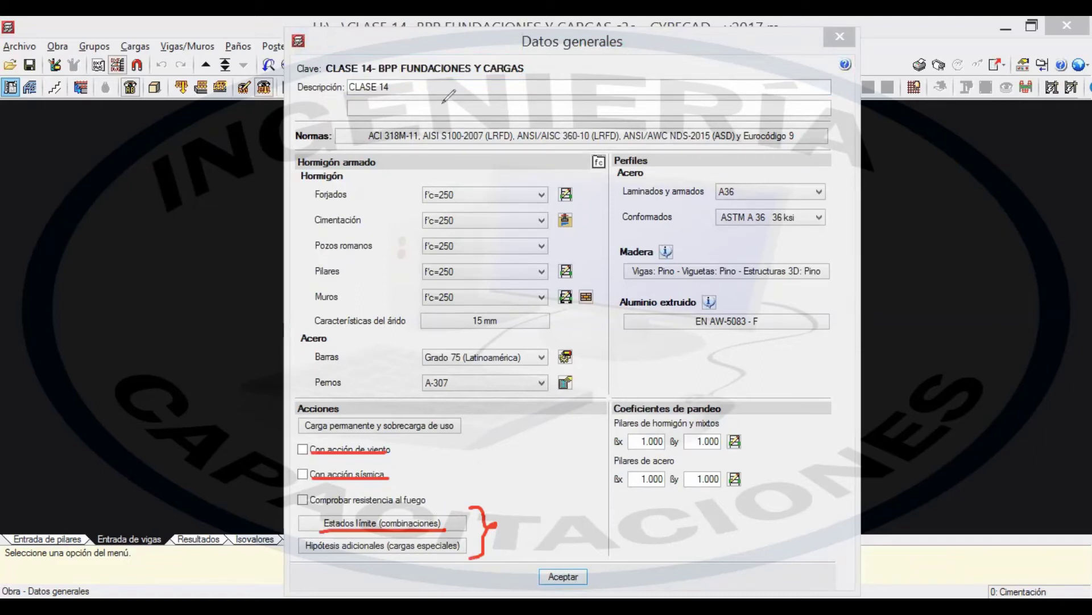
# Step: Circle the ACI 318M-11 code in red, underline Hipótesis adicionales (cargas especiales) and clear the annotations
pyautogui.moveTo(469, 127)
pyautogui.mouseDown()
pyautogui.moveTo(364, 137)
pyautogui.moveTo(462, 135)
pyautogui.mouseUp()
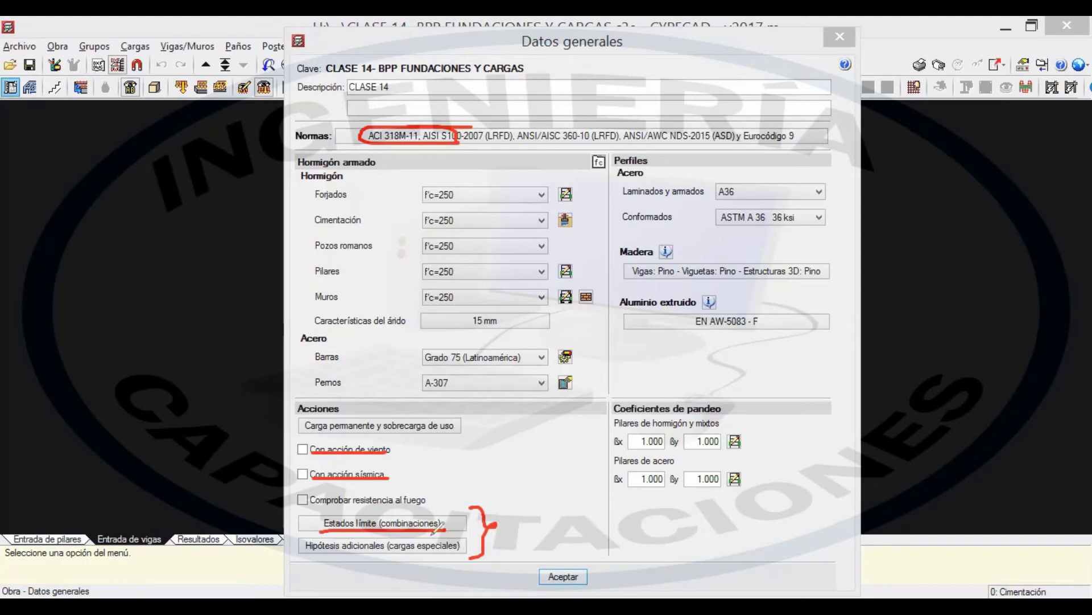
pyautogui.moveTo(309, 550); pyautogui.dragTo(459, 550)
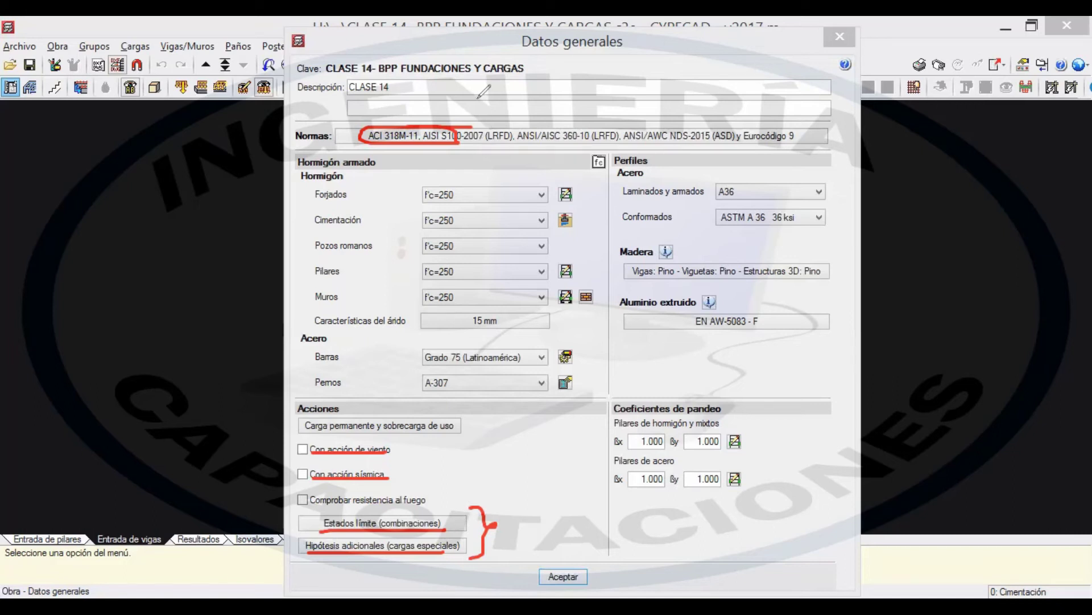
pyautogui.press('e')
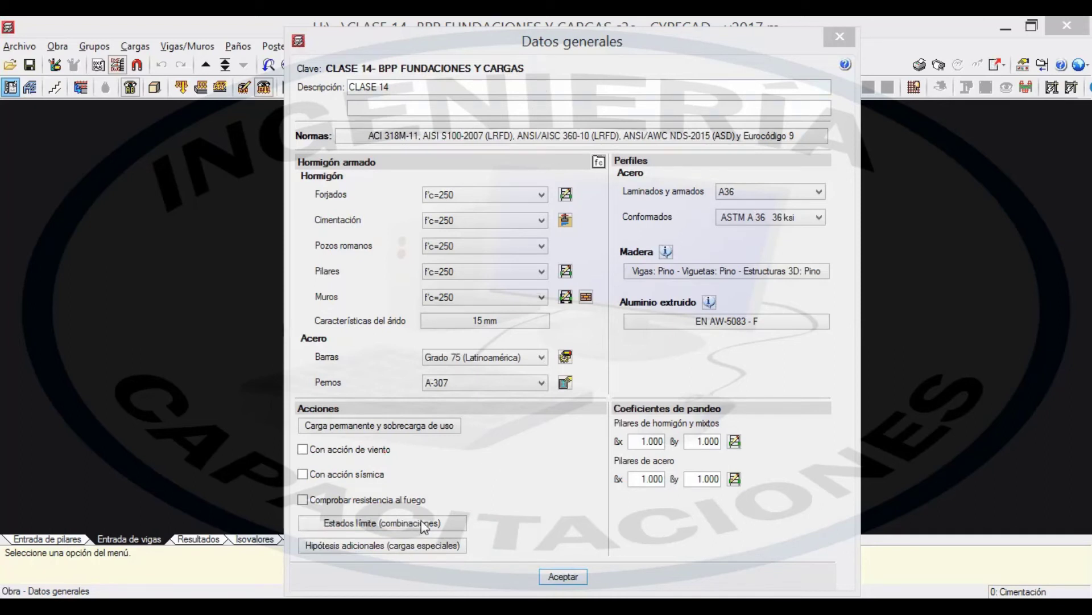
# Step: Open Estados límite (combinaciones) and move its dialog aside to uncover the general data
pyautogui.click(424, 525)
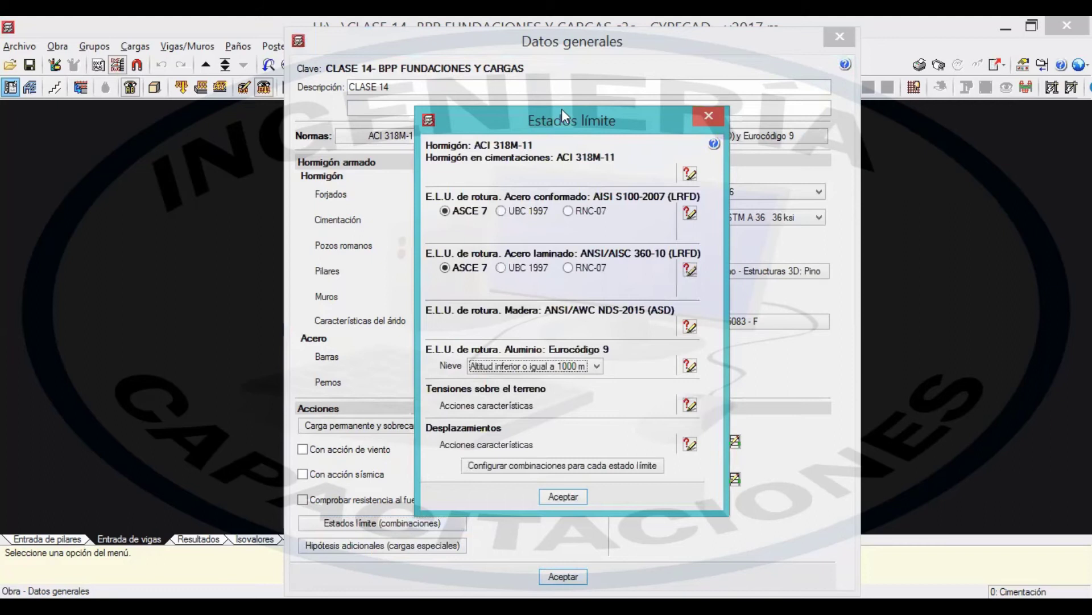
pyautogui.moveTo(565, 114); pyautogui.dragTo(768, 127)
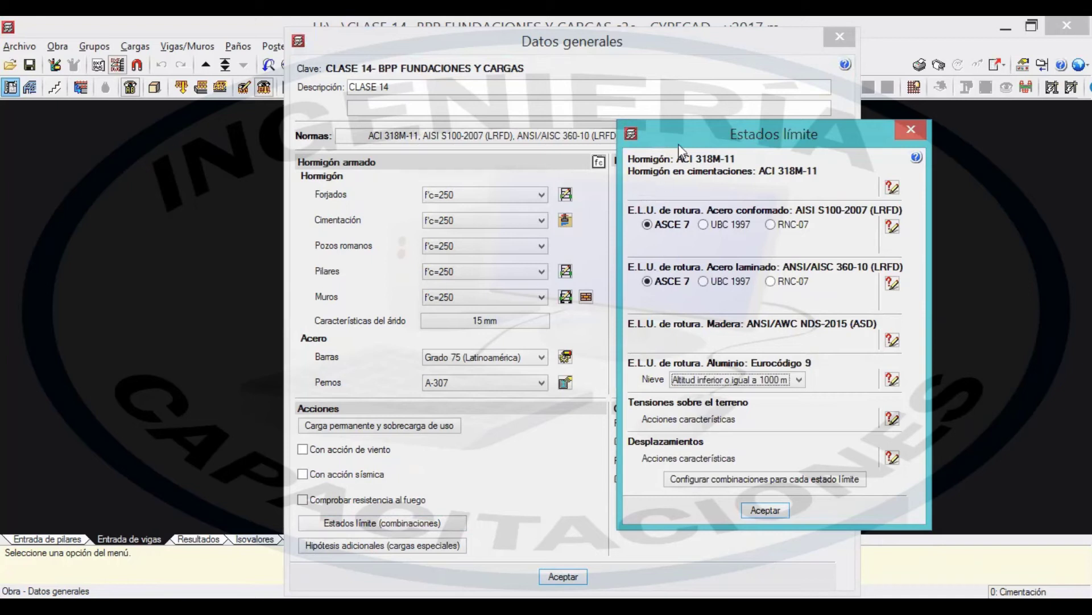
pyautogui.moveTo(683, 135); pyautogui.dragTo(666, 106)
pyautogui.click(448, 280)
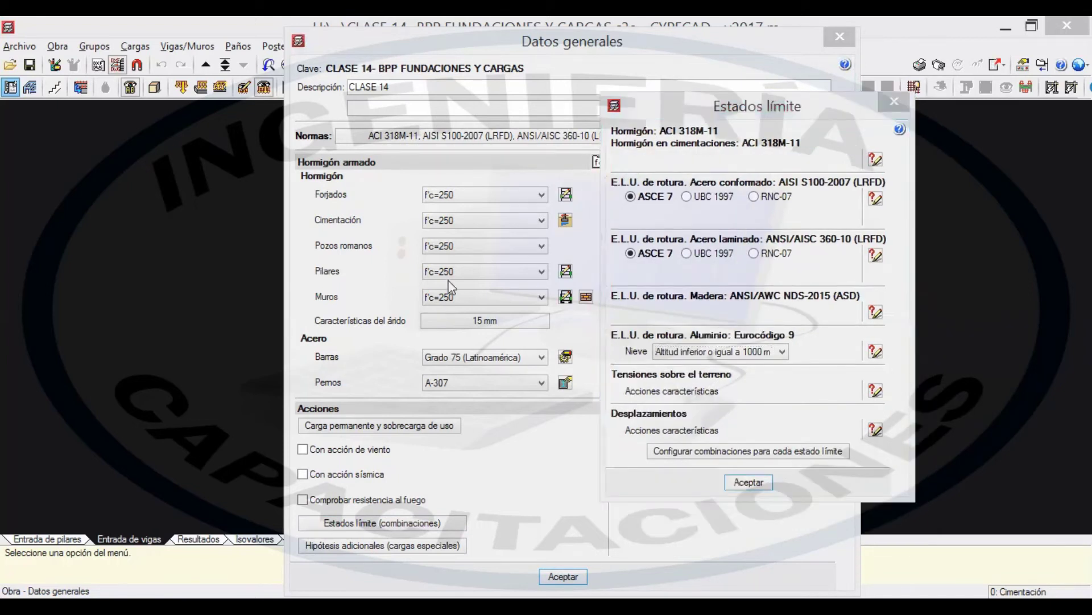
# Step: Circle Hormigón: ACI 318M-11 and the Acero conformado options ASCE 7, UBC 1997 and RNC-07 in red, and erase the marks
pyautogui.moveTo(742, 109)
pyautogui.mouseDown()
pyautogui.moveTo(594, 127)
pyautogui.moveTo(739, 130)
pyautogui.moveTo(748, 114)
pyautogui.mouseUp()
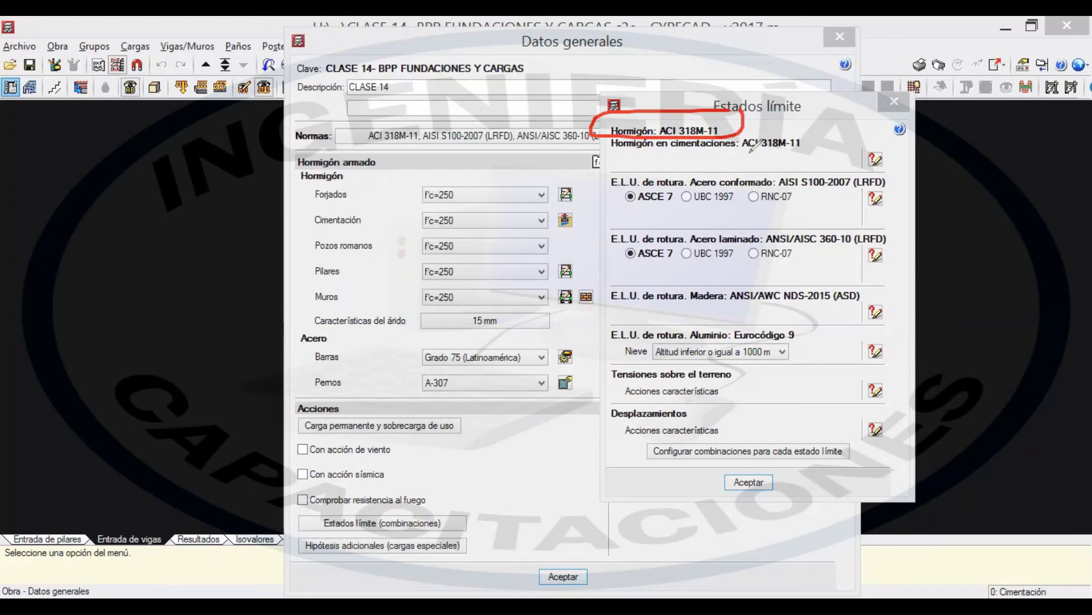
pyautogui.moveTo(609, 189)
pyautogui.mouseDown()
pyautogui.moveTo(674, 197)
pyautogui.moveTo(634, 205)
pyautogui.moveTo(619, 188)
pyautogui.mouseUp()
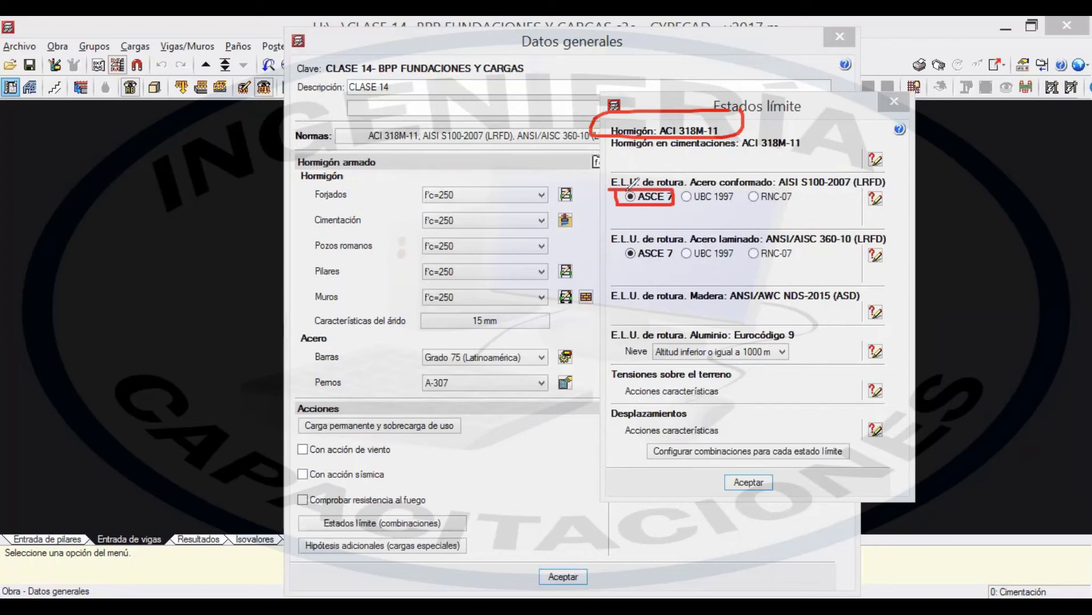
pyautogui.moveTo(685, 208)
pyautogui.mouseDown()
pyautogui.moveTo(705, 215)
pyautogui.moveTo(789, 199)
pyautogui.mouseUp()
pyautogui.moveTo(736, 196)
pyautogui.mouseDown()
pyautogui.moveTo(684, 188)
pyautogui.moveTo(714, 209)
pyautogui.moveTo(736, 185)
pyautogui.mouseUp()
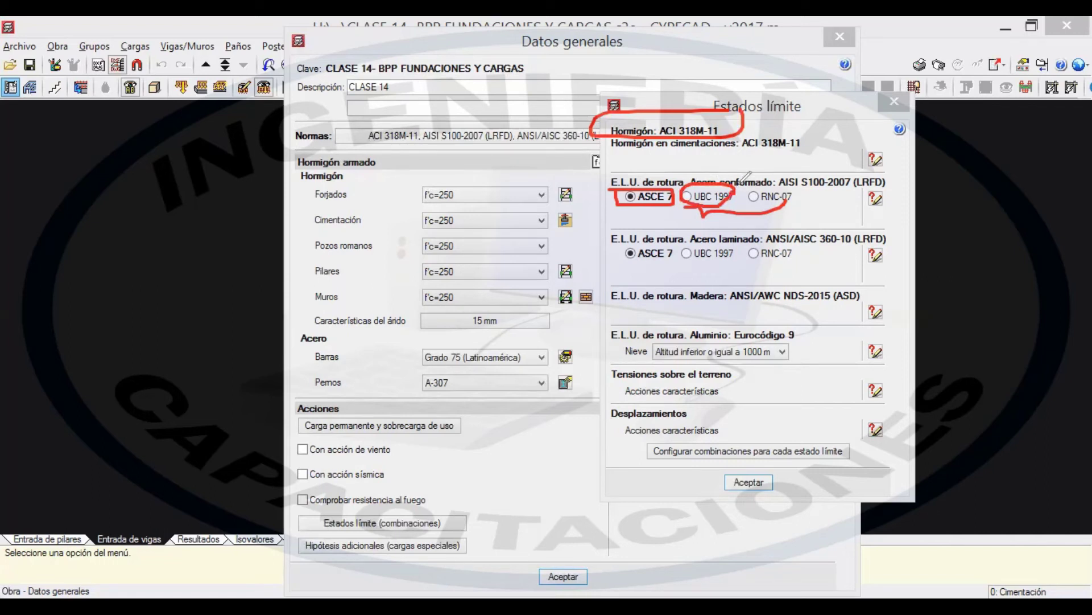
pyautogui.moveTo(794, 193)
pyautogui.mouseDown()
pyautogui.moveTo(792, 181)
pyautogui.moveTo(761, 186)
pyautogui.mouseUp()
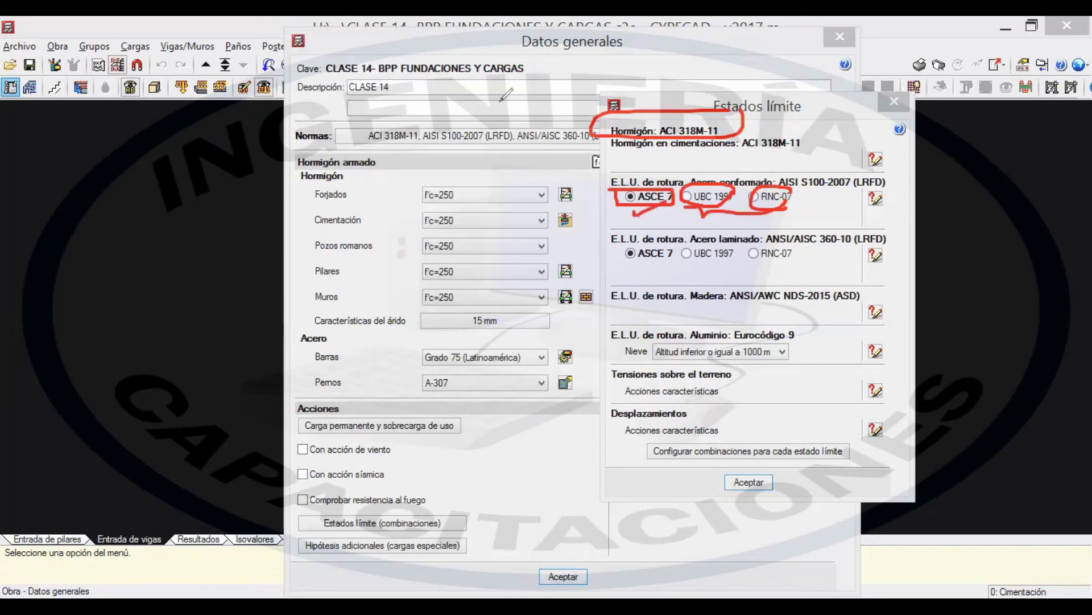
pyautogui.press('e')
# Step: Circle the ASCE 7 option for Acero conformado in red, draw a long arrow pointing to it, and clear the annotations
pyautogui.moveTo(694, 175); pyautogui.dragTo(625, 185)
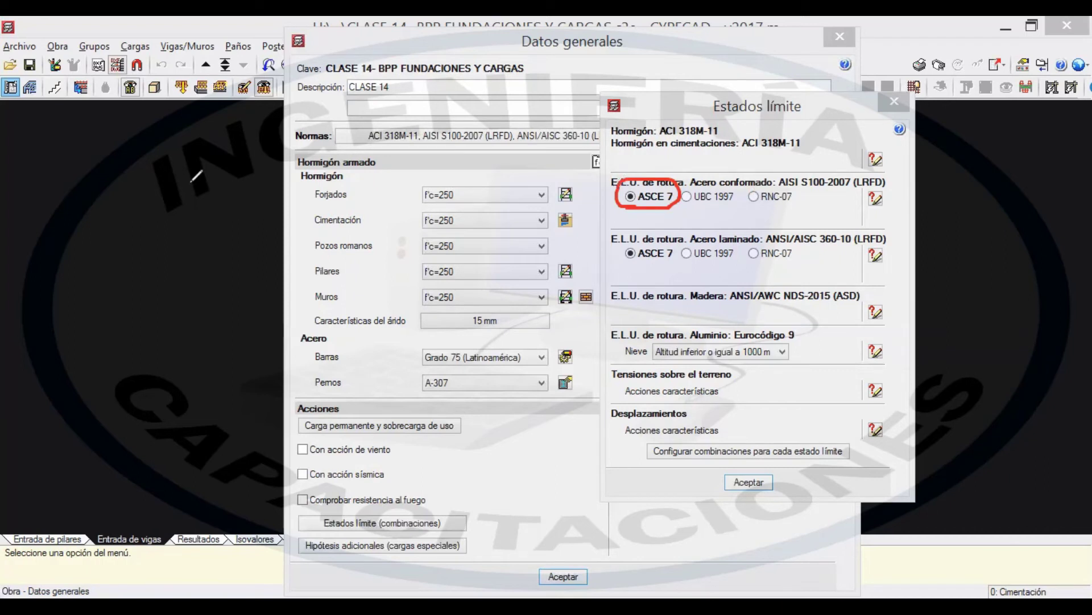
pyautogui.moveTo(233, 239)
pyautogui.mouseDown()
pyautogui.moveTo(542, 193)
pyautogui.moveTo(604, 194)
pyautogui.moveTo(595, 177)
pyautogui.moveTo(597, 208)
pyautogui.moveTo(585, 213)
pyautogui.mouseUp()
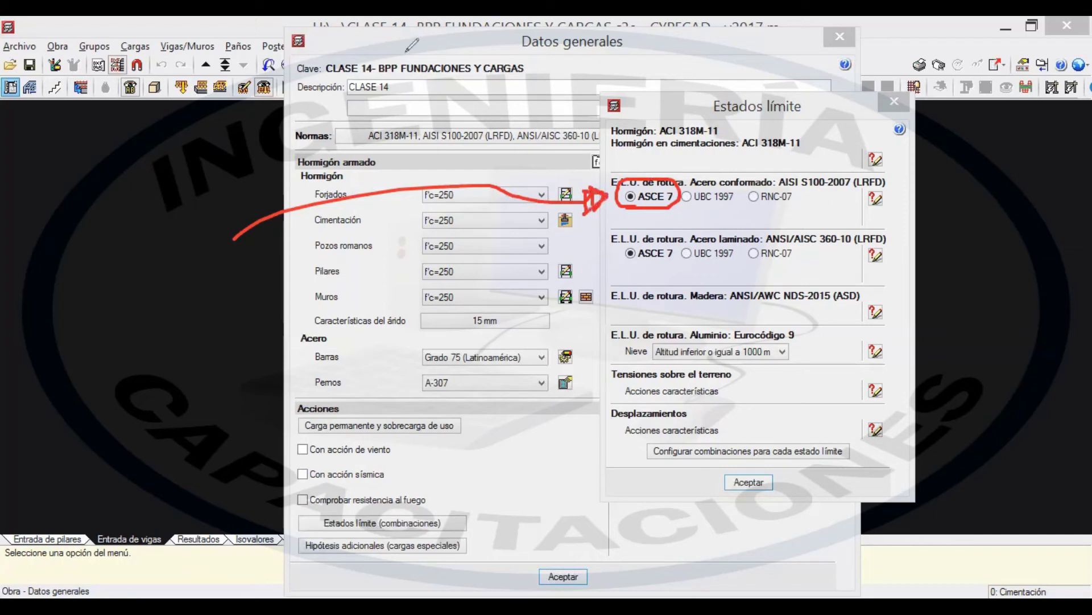
pyautogui.press('Escape')
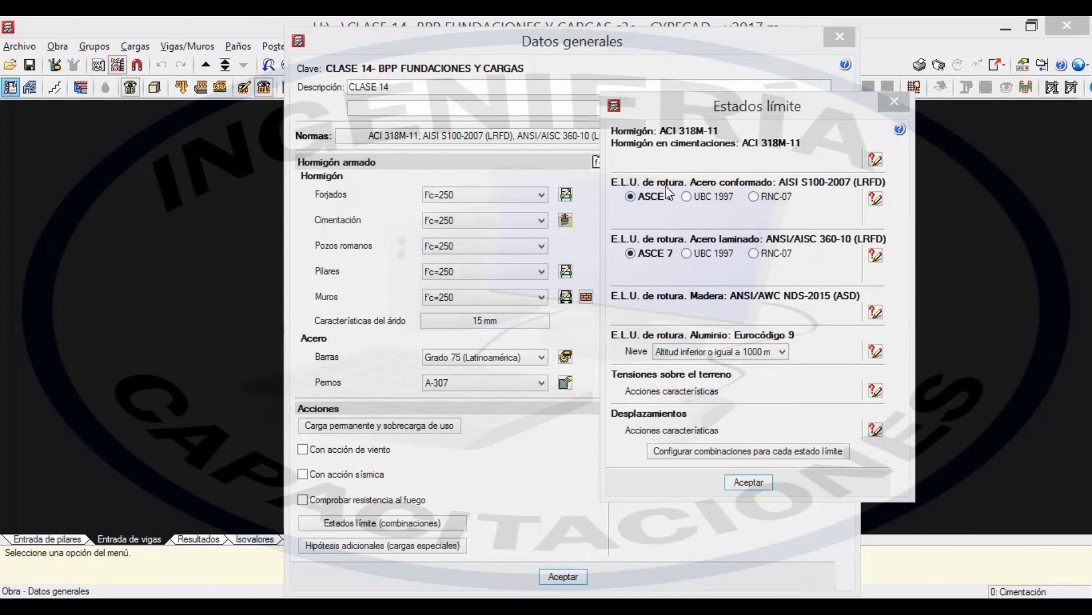
# Step: Examine the concrete limit state formulas and ASCE/SEI 7-10 partial safety coefficient tables in the Situaciones report, and close it
pyautogui.click(876, 160)
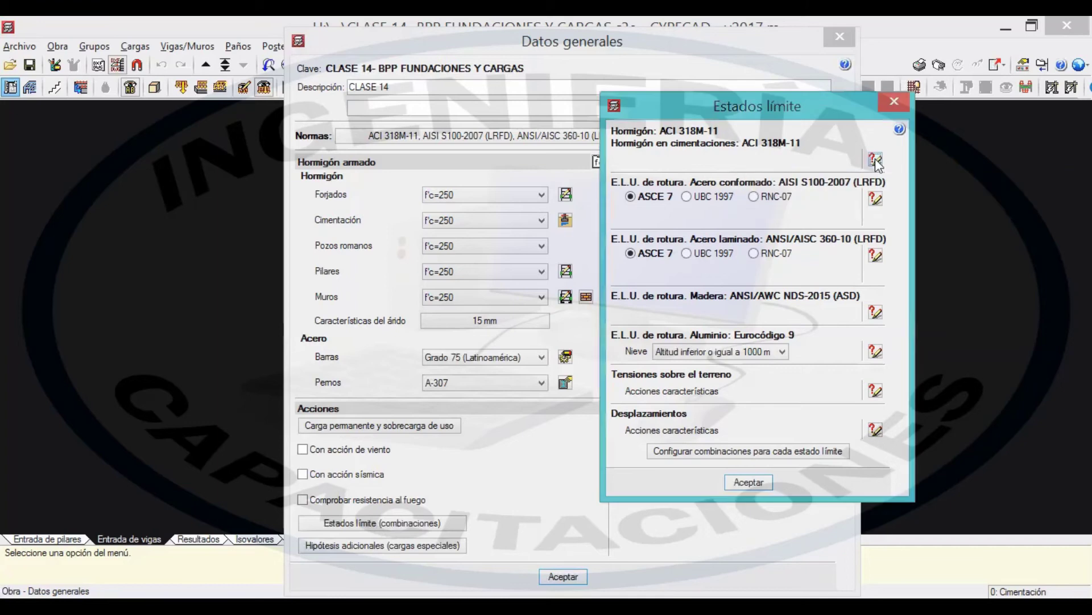
pyautogui.click(874, 159)
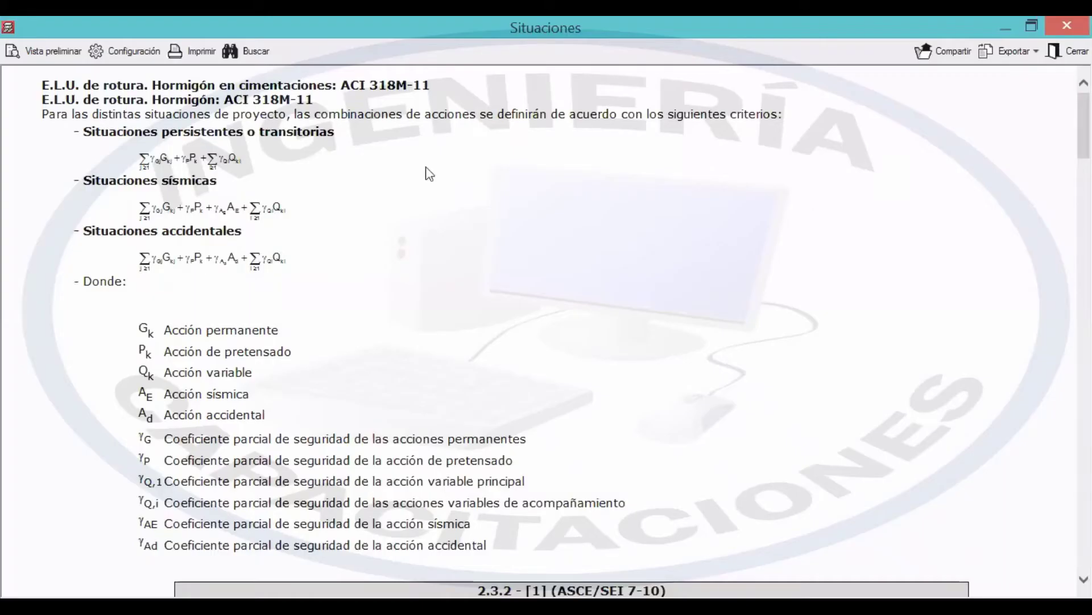
pyautogui.moveTo(358, 87); pyautogui.dragTo(463, 91)
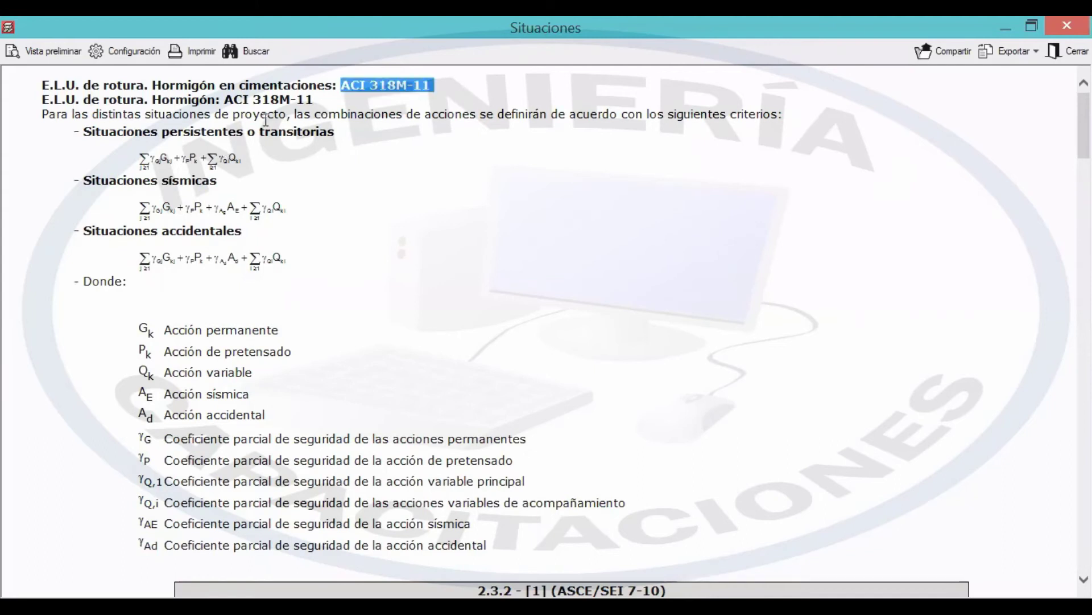
pyautogui.click(364, 169)
pyautogui.scroll(-8, 367, 170)
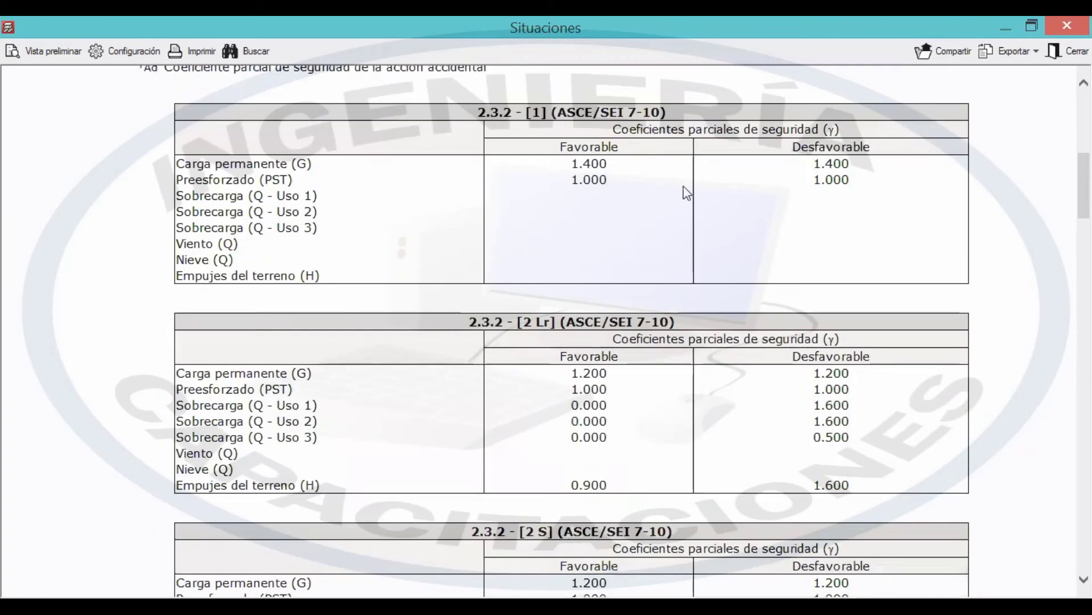
pyautogui.scroll(-4, 714, 158)
pyautogui.scroll(-16, 714, 158)
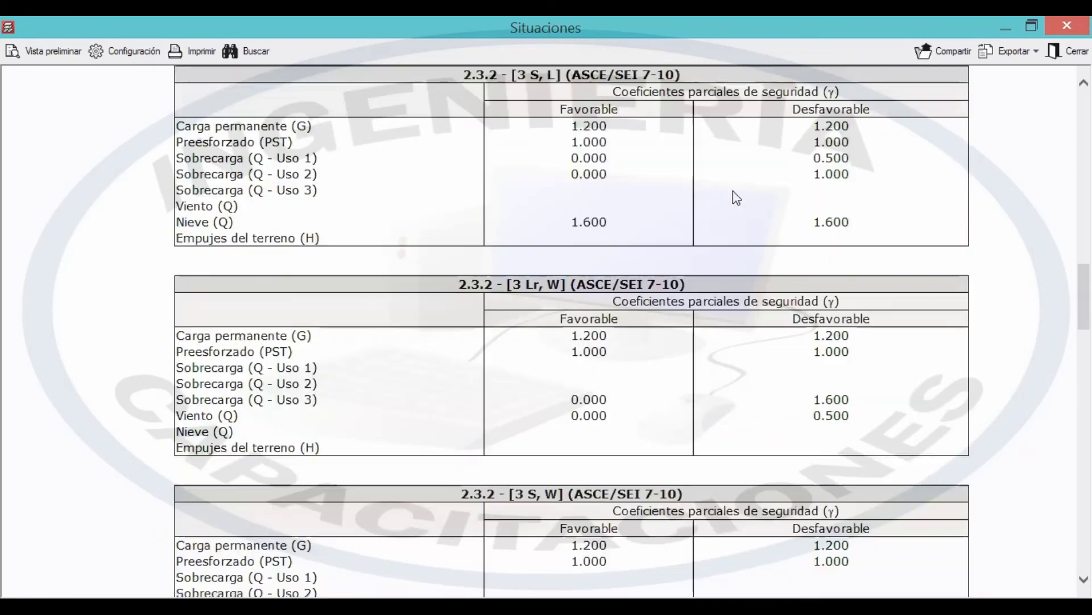
pyautogui.scroll(-16, 500, 190)
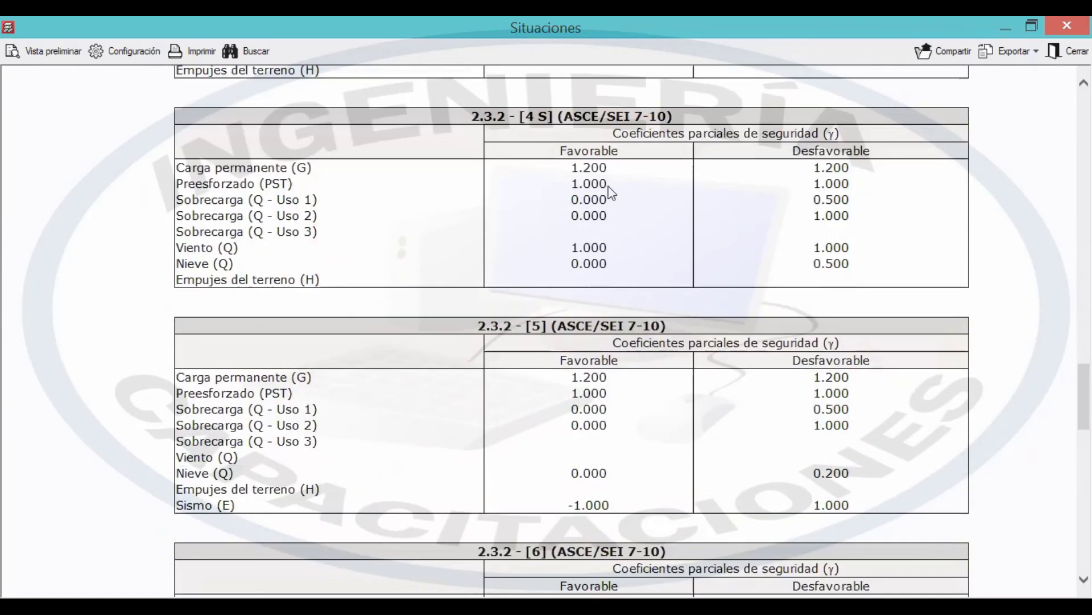
pyautogui.scroll(-7, 610, 192)
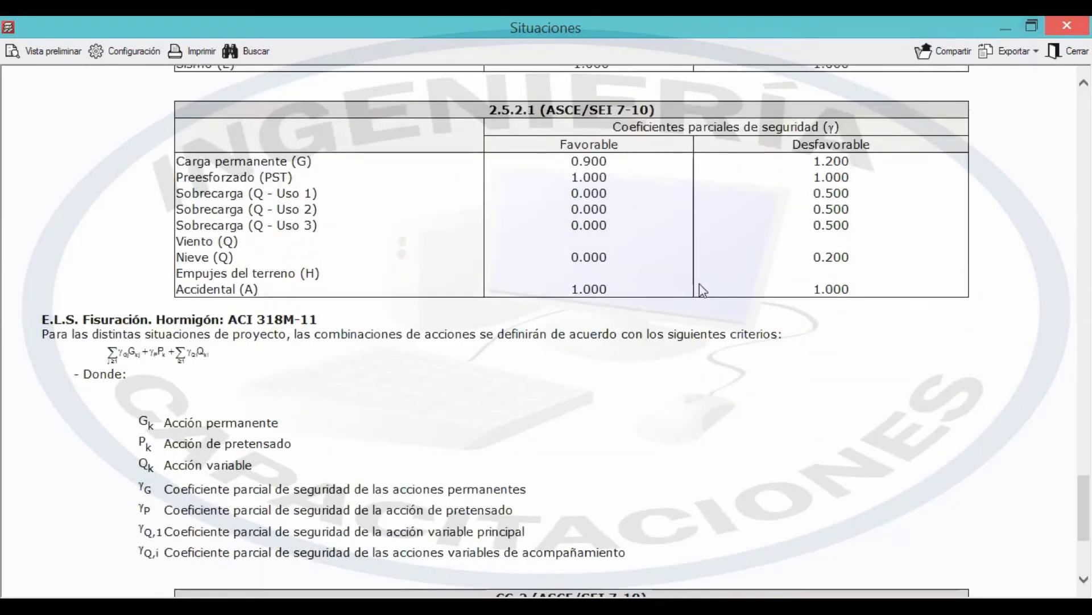
pyautogui.press('Escape')
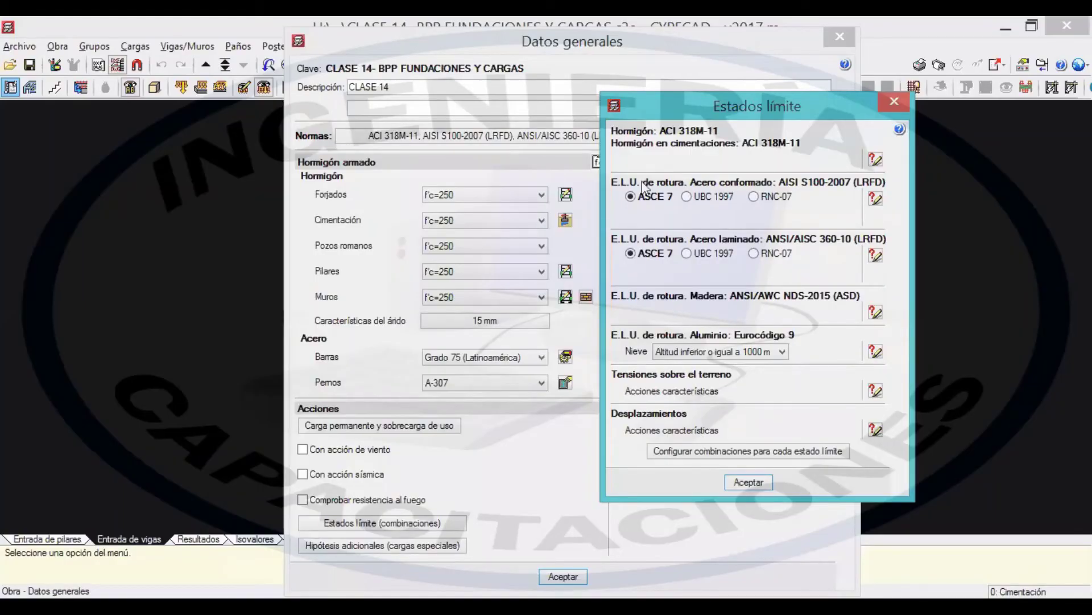
# Step: Accept the limit states and open Hipótesis adicionales (cargas especiales), moving its dialog slightly aside
pyautogui.click(748, 481)
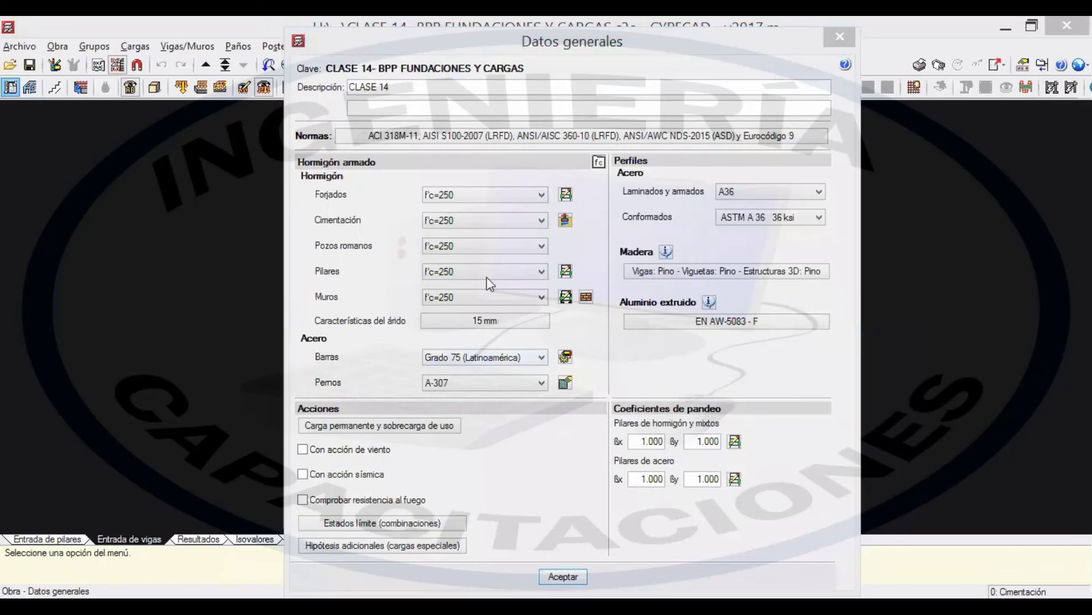
pyautogui.click(384, 545)
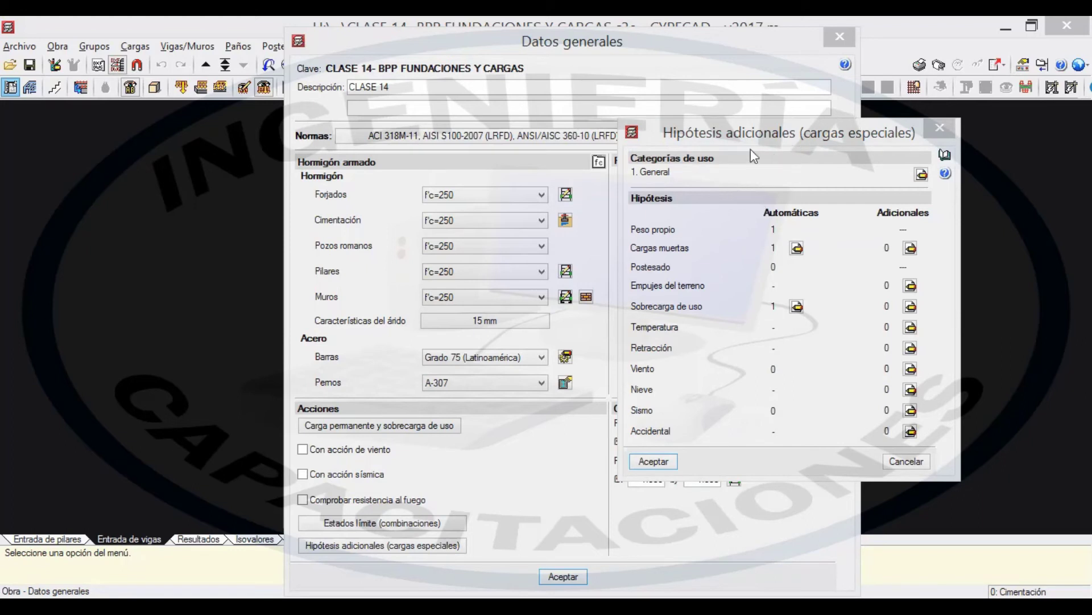
pyautogui.moveTo(745, 139); pyautogui.dragTo(698, 121)
# Step: Enable the Garajes y áreas de pública concurrencia and Cubiertas use categories and move the dialog aside
pyautogui.click(874, 157)
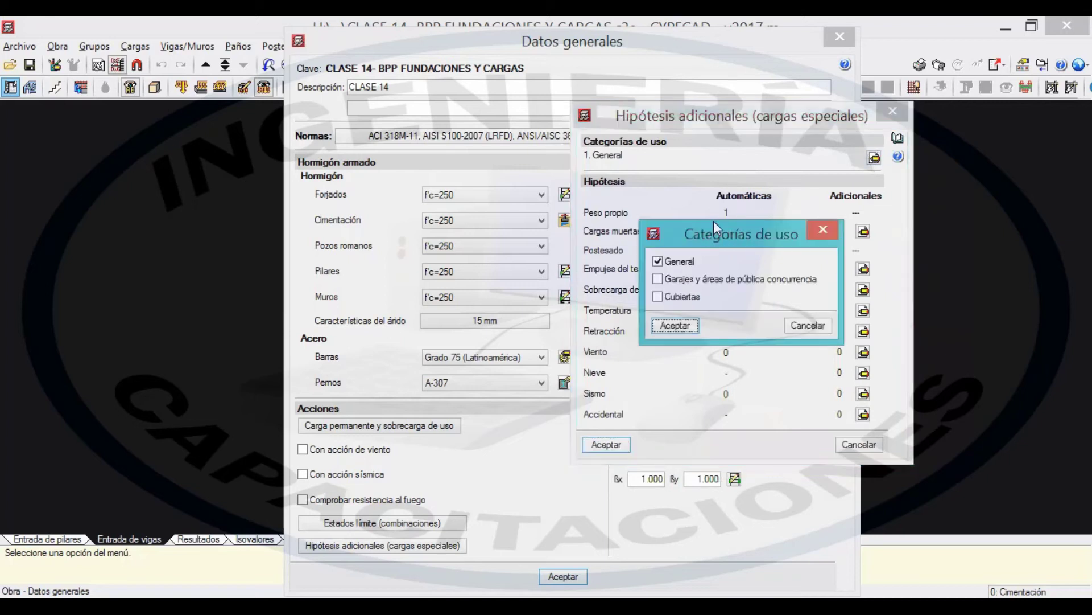
pyautogui.moveTo(714, 221); pyautogui.dragTo(772, 102)
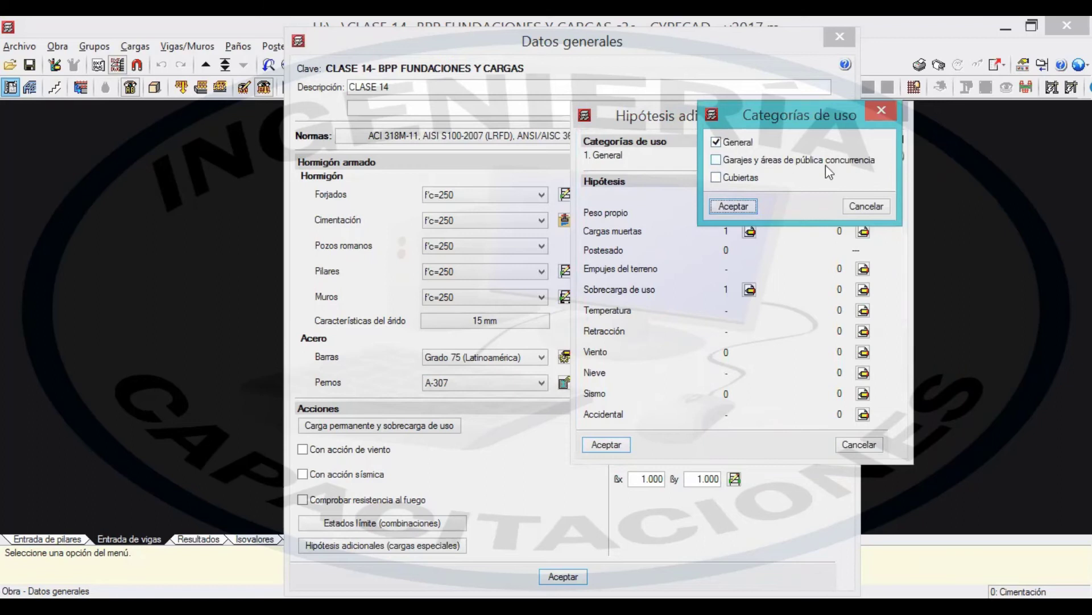
pyautogui.click(717, 160)
pyautogui.click(716, 178)
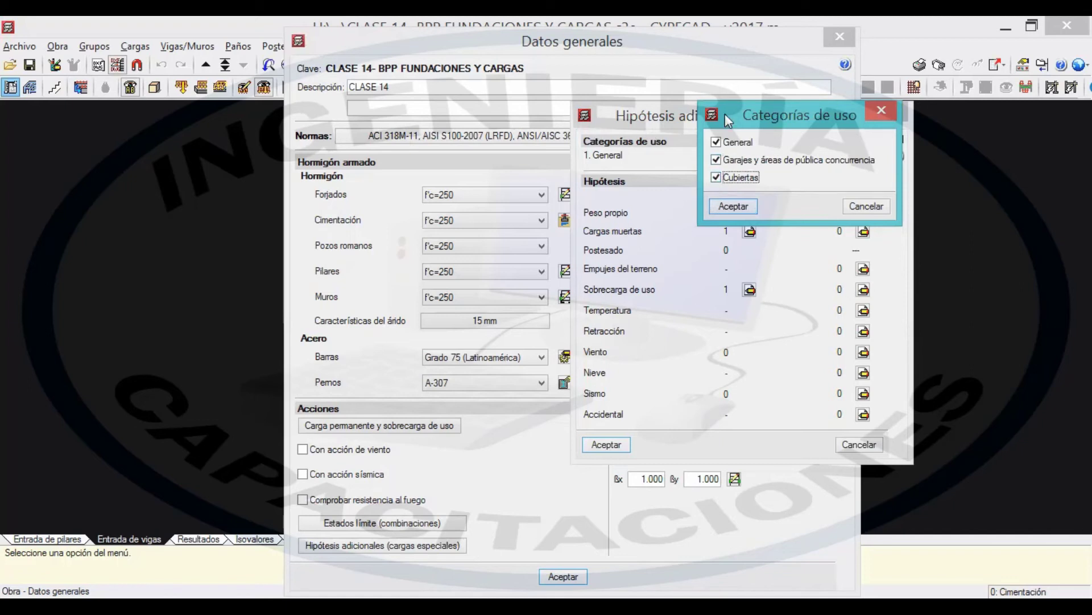
pyautogui.moveTo(727, 121); pyautogui.dragTo(726, 130)
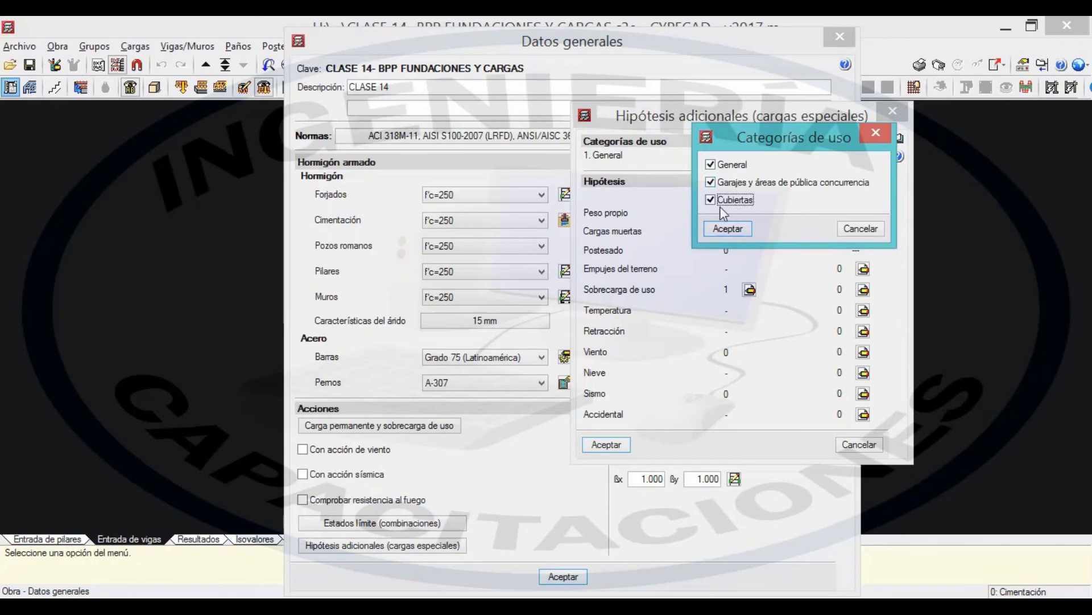
# Step: Mark the Cubiertas category in red, erase the annotations and accept the three use categories
pyautogui.click(382, 125)
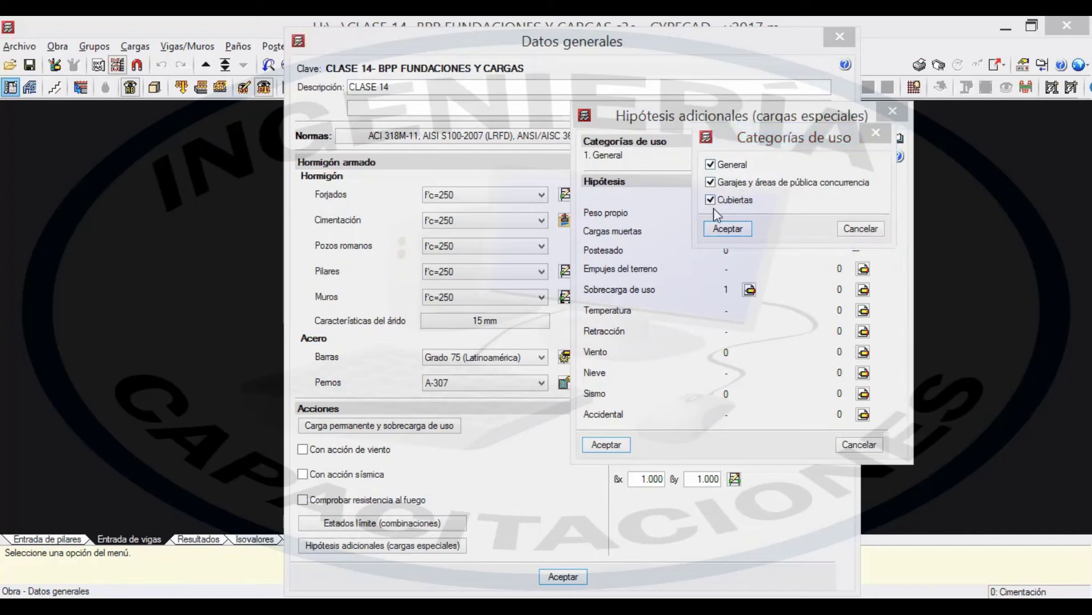
pyautogui.moveTo(694, 187)
pyautogui.mouseDown()
pyautogui.moveTo(768, 212)
pyautogui.moveTo(740, 188)
pyautogui.mouseUp()
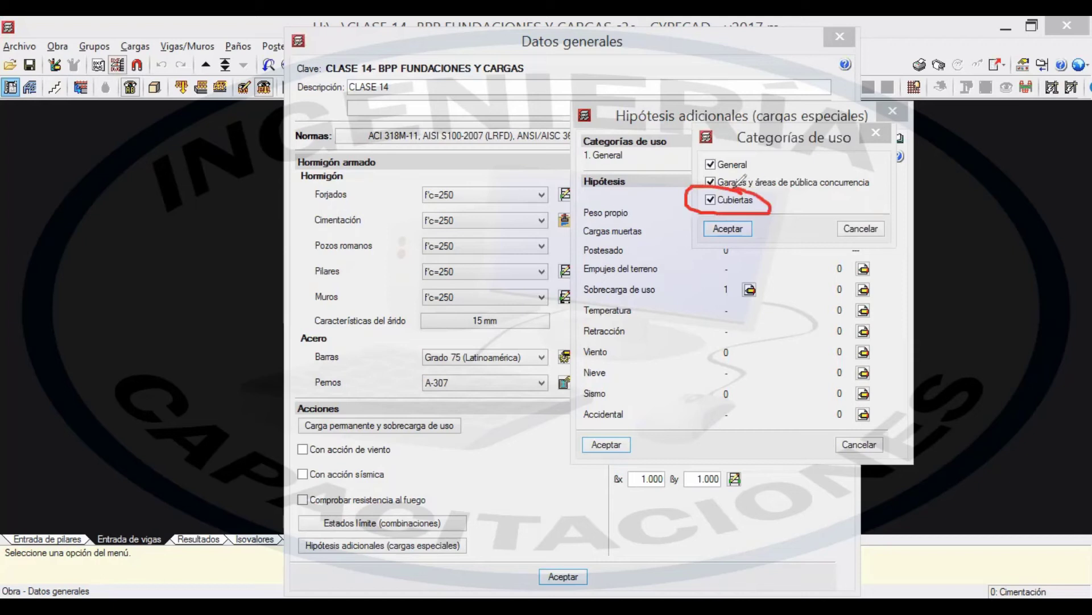
pyautogui.click(768, 197)
pyautogui.moveTo(769, 200); pyautogui.dragTo(793, 187)
pyautogui.moveTo(699, 197); pyautogui.dragTo(794, 211)
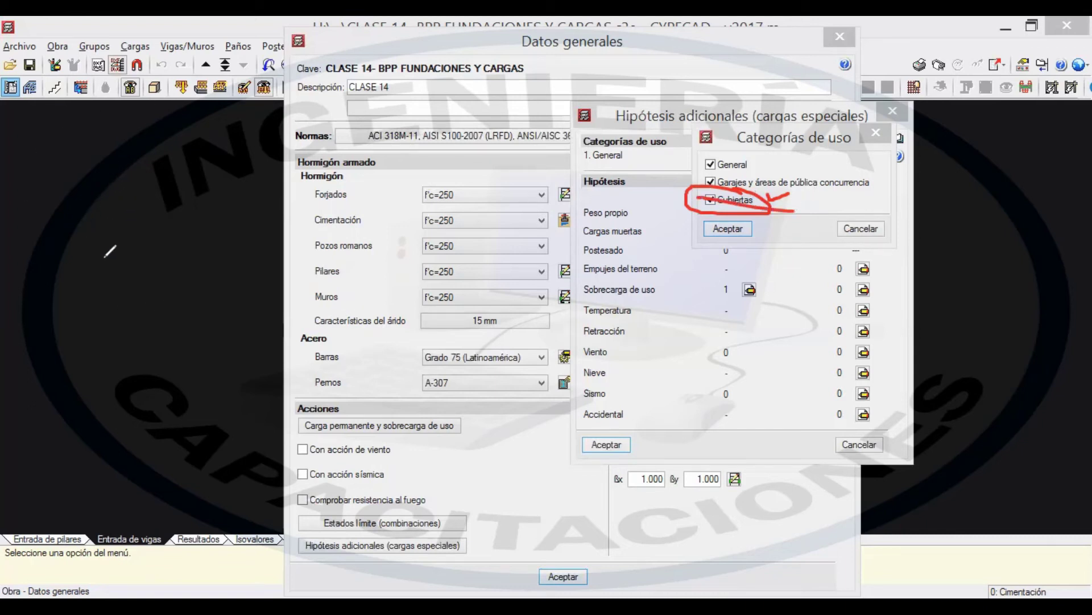
pyautogui.moveTo(704, 169)
pyautogui.mouseDown()
pyautogui.moveTo(752, 169)
pyautogui.moveTo(786, 152)
pyautogui.mouseUp()
pyautogui.press('e')
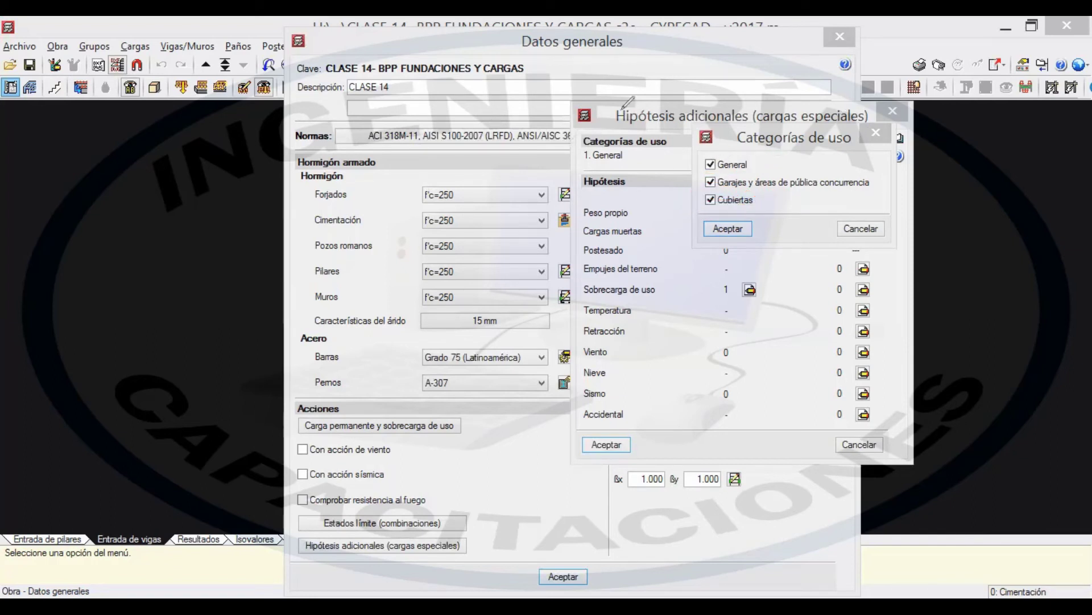
pyautogui.click(727, 228)
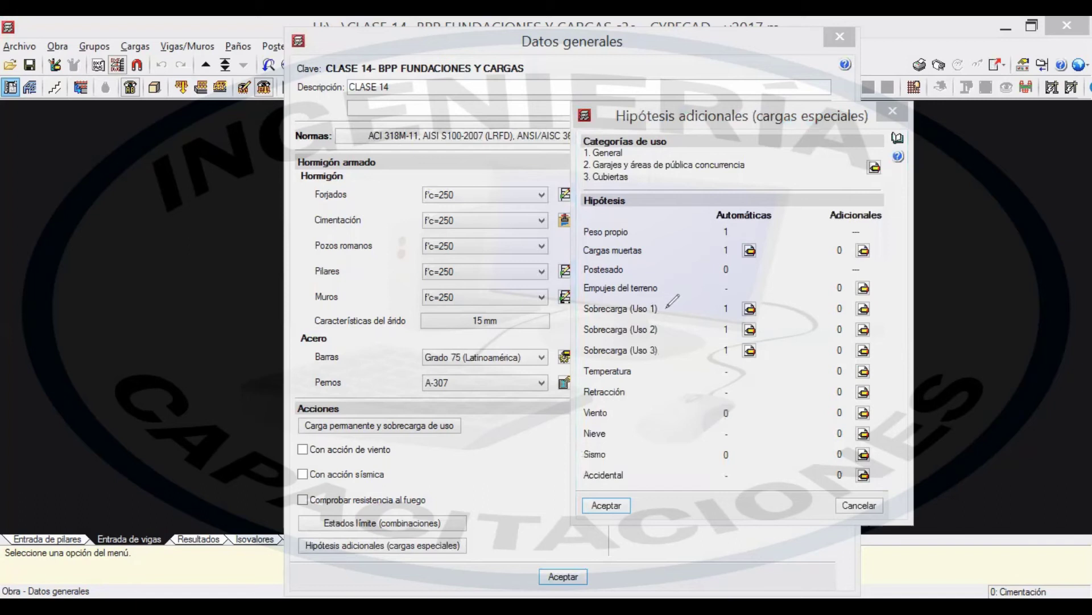
# Step: Underline and tick Sobrecarga (Uso 1), Sobrecarga (Uso 2) and Sobrecarga (Uso 3) in red
pyautogui.moveTo(582, 314); pyautogui.dragTo(681, 303)
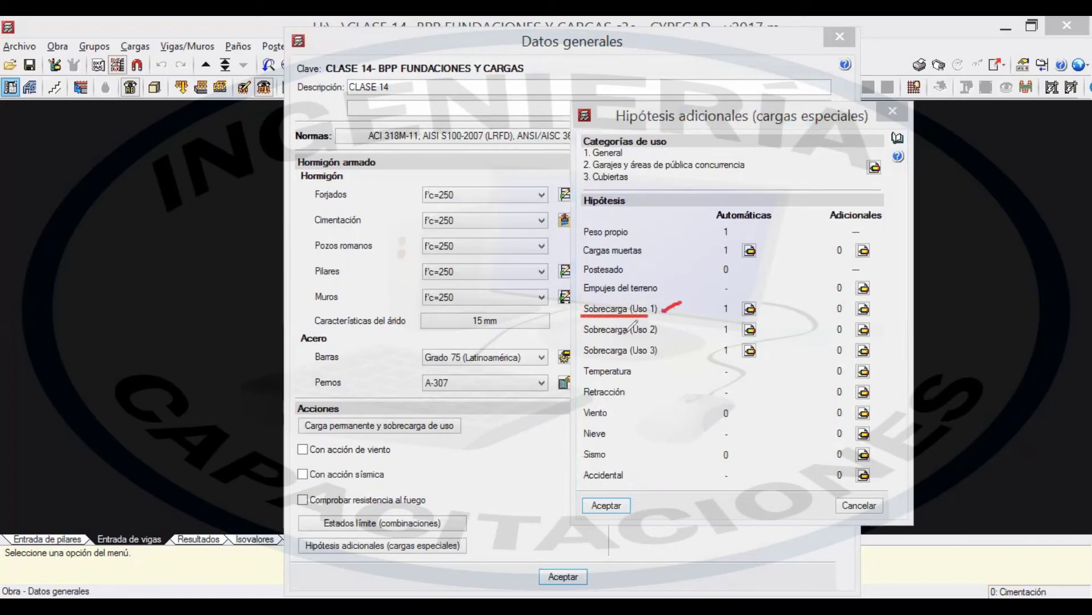
pyautogui.moveTo(592, 340)
pyautogui.mouseDown()
pyautogui.moveTo(663, 338)
pyautogui.moveTo(713, 317)
pyautogui.mouseUp()
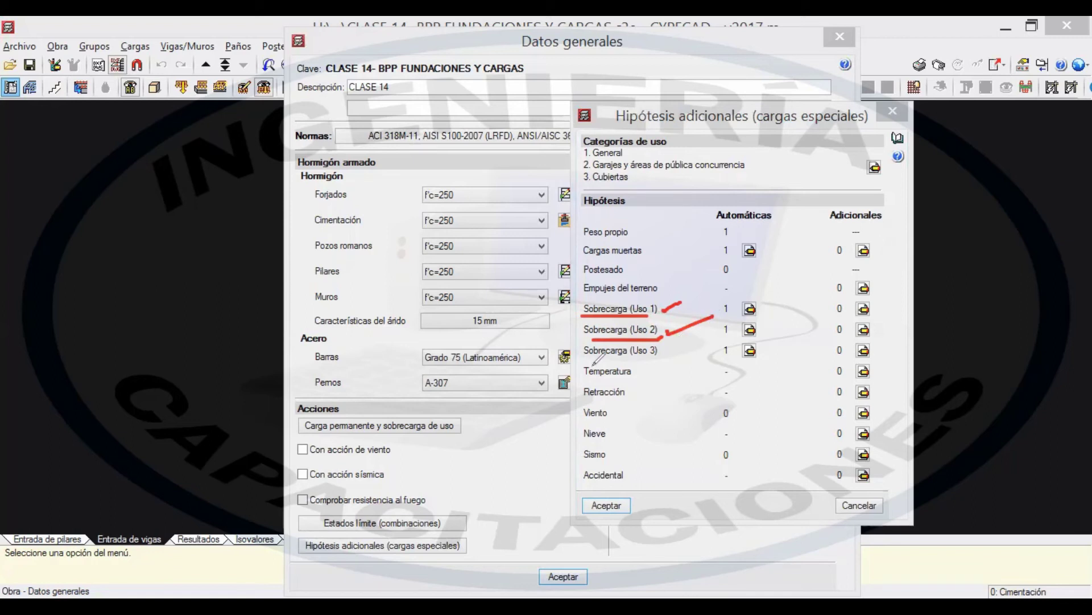
pyautogui.moveTo(595, 363); pyautogui.dragTo(685, 347)
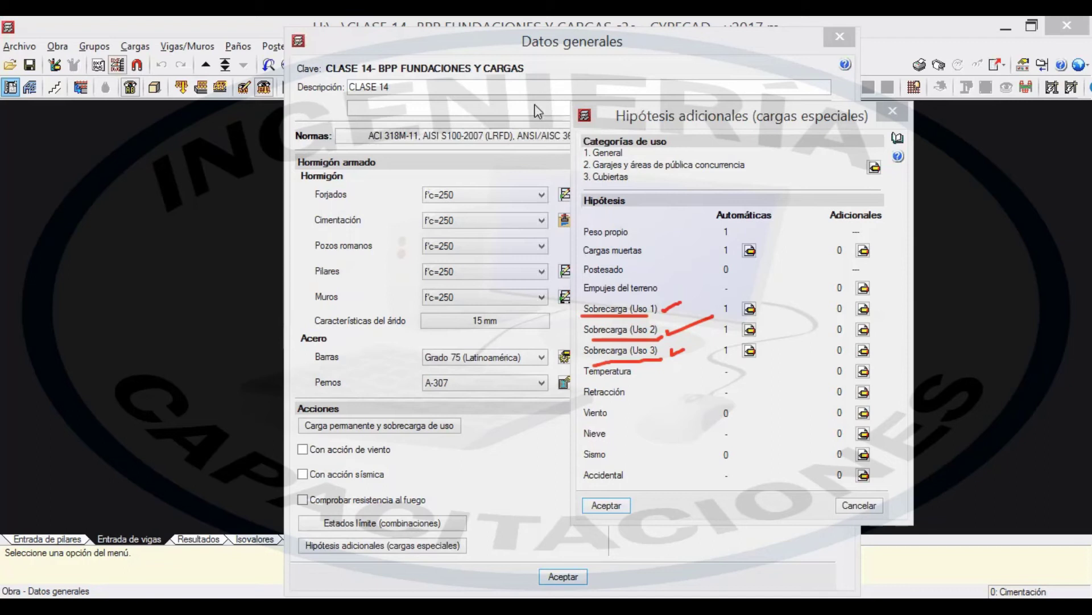
# Step: Remove the Cubiertas and Garajes y áreas de pública concurrencia categories, keeping only General, and clear the red annotations
pyautogui.click(874, 168)
pyautogui.click(675, 357)
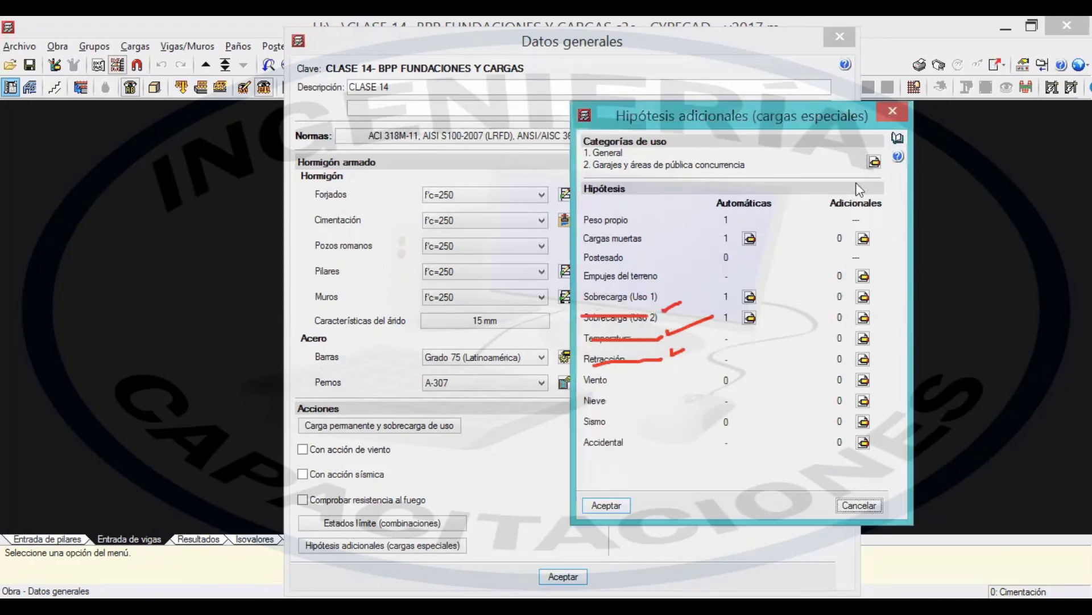
pyautogui.click(874, 162)
pyautogui.click(658, 310)
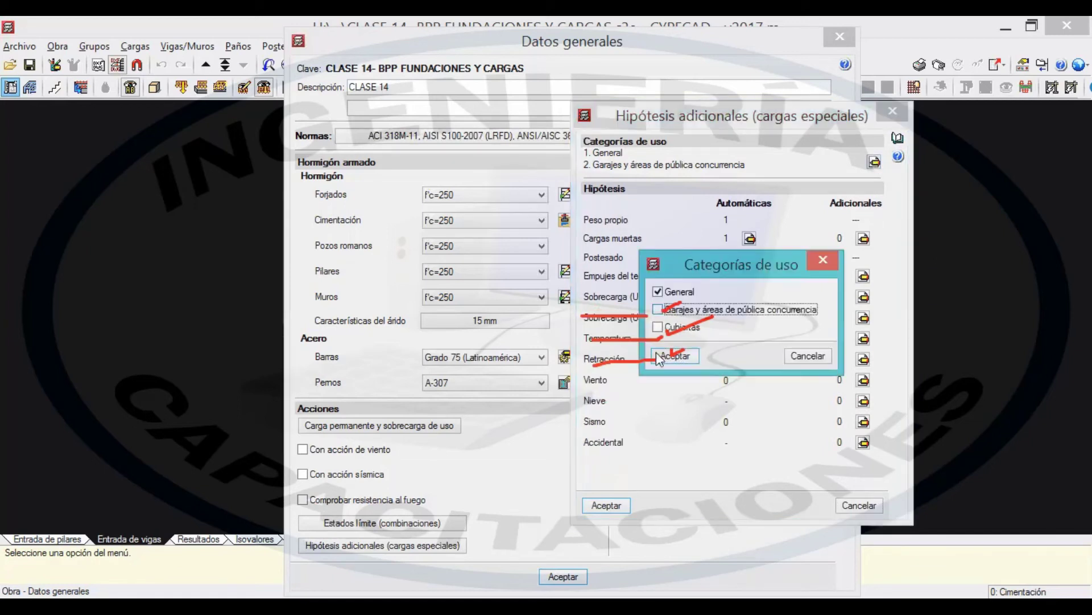
pyautogui.click(664, 355)
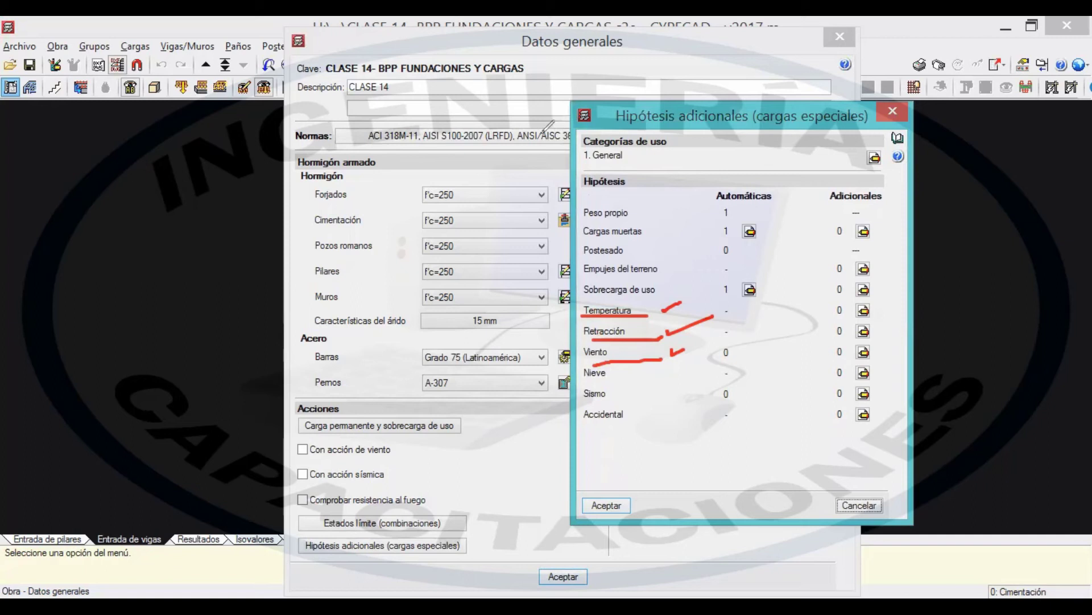
pyautogui.click(542, 98)
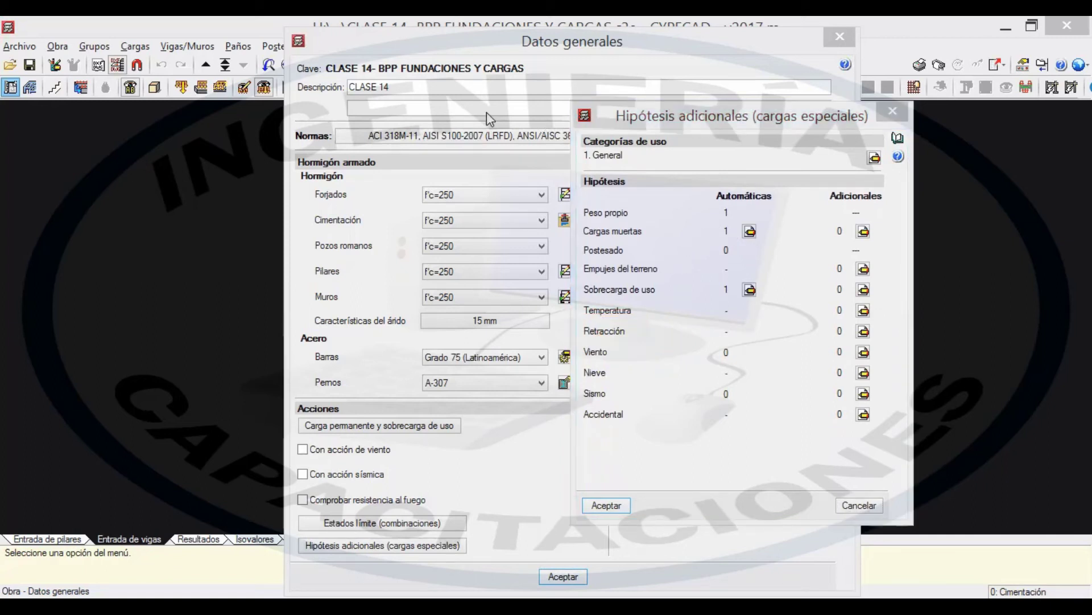
# Step: Mark Peso propio, Cargas muertas, Sobrecarga de uso, Empujes del terreno and Viento in red, and erase the annotations
pyautogui.moveTo(588, 219)
pyautogui.mouseDown()
pyautogui.moveTo(642, 218)
pyautogui.moveTo(687, 200)
pyautogui.mouseUp()
pyautogui.moveTo(586, 238); pyautogui.dragTo(656, 238)
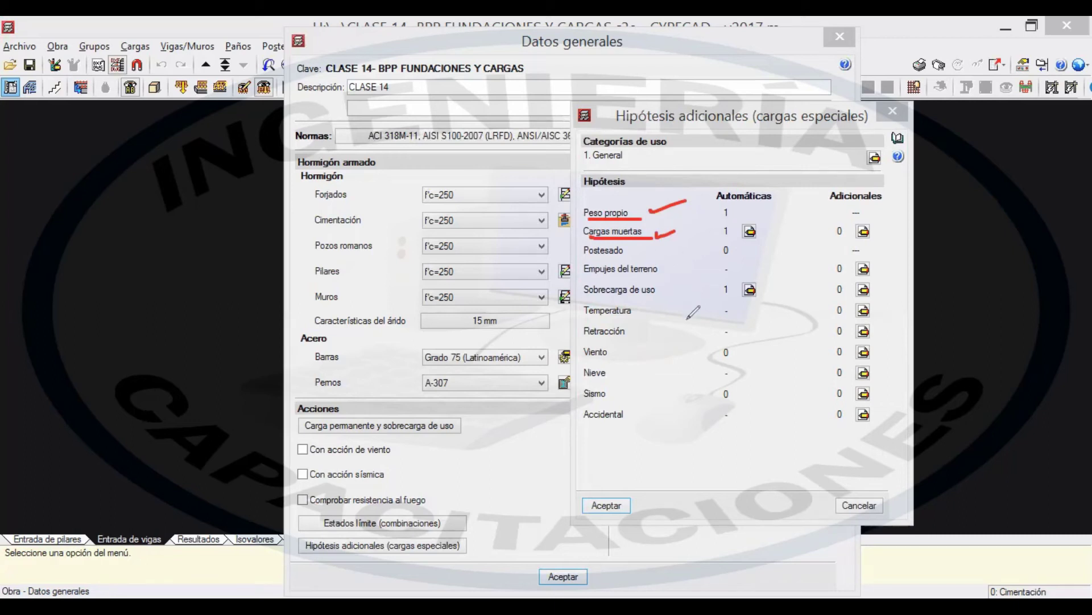
pyautogui.moveTo(586, 298)
pyautogui.mouseDown()
pyautogui.moveTo(656, 300)
pyautogui.moveTo(676, 283)
pyautogui.mouseUp()
pyautogui.moveTo(582, 276)
pyautogui.mouseDown()
pyautogui.moveTo(741, 266)
pyautogui.moveTo(716, 272)
pyautogui.mouseUp()
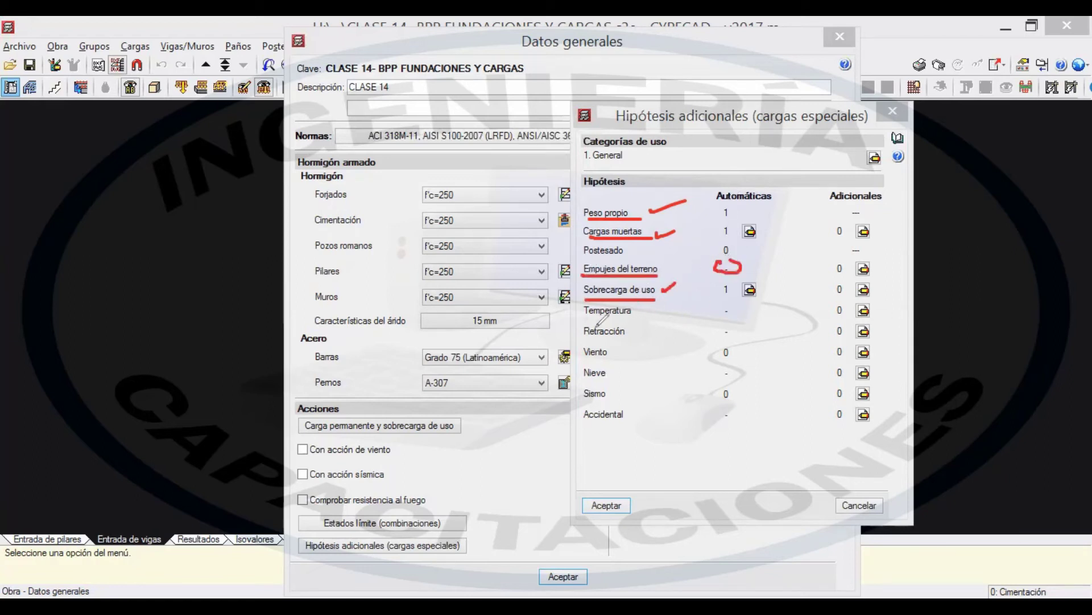
pyautogui.moveTo(614, 359)
pyautogui.mouseDown()
pyautogui.moveTo(734, 359)
pyautogui.moveTo(720, 347)
pyautogui.mouseUp()
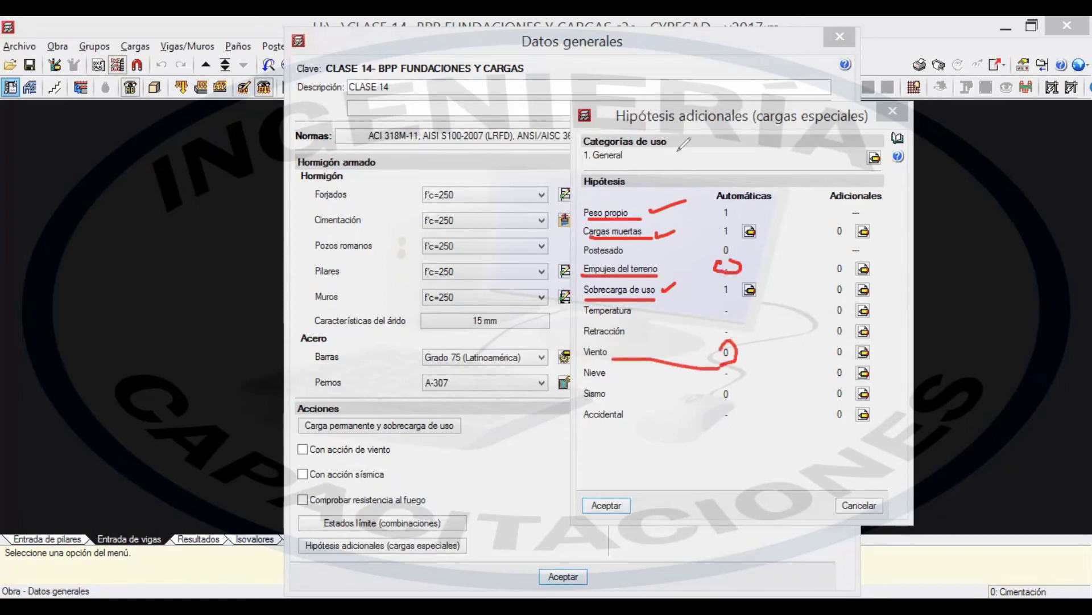
pyautogui.press('e')
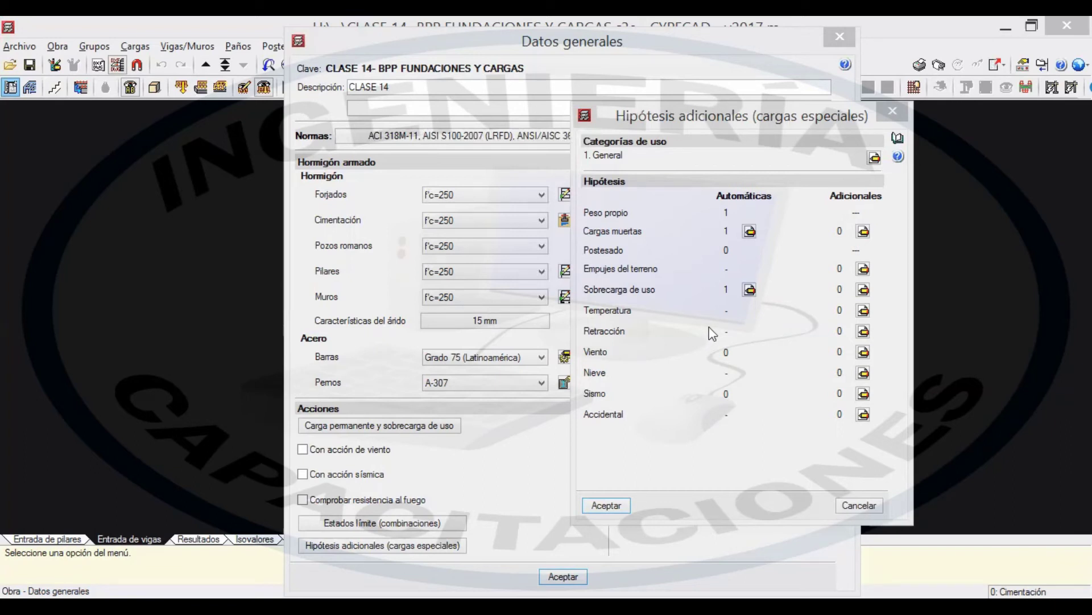
# Step: Add a compatible additional disposition named SU PASILLOS to the automatic Sobrecarga de uso case, accept it and check the entry
pyautogui.click(750, 291)
pyautogui.moveTo(725, 218); pyautogui.dragTo(392, 189)
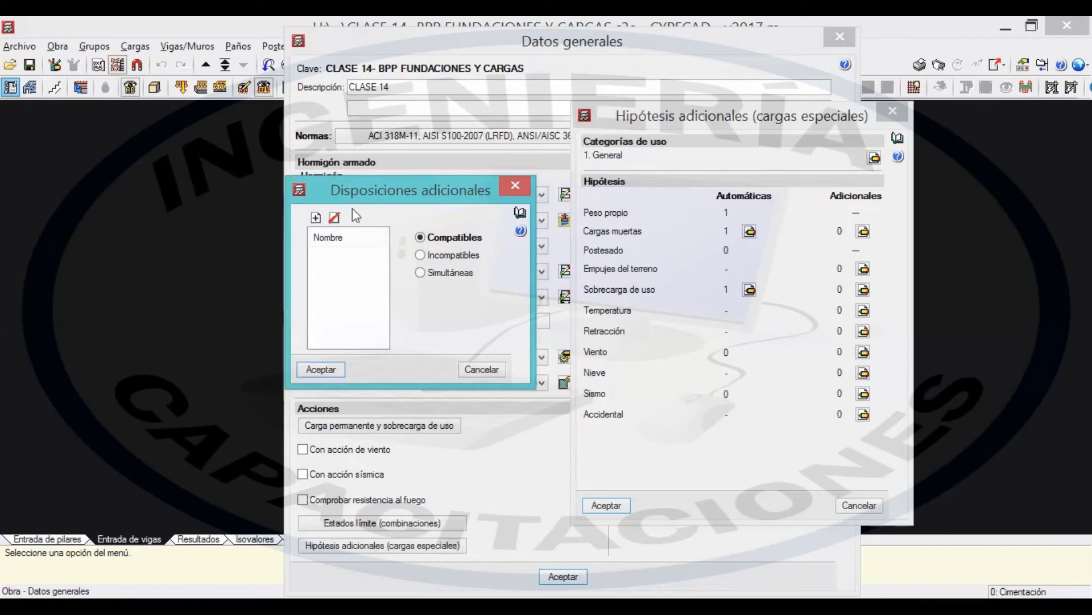
pyautogui.click(319, 220)
pyautogui.click(322, 254)
pyautogui.write('SU PASILLOS')
pyautogui.press('Return')
pyautogui.click(313, 371)
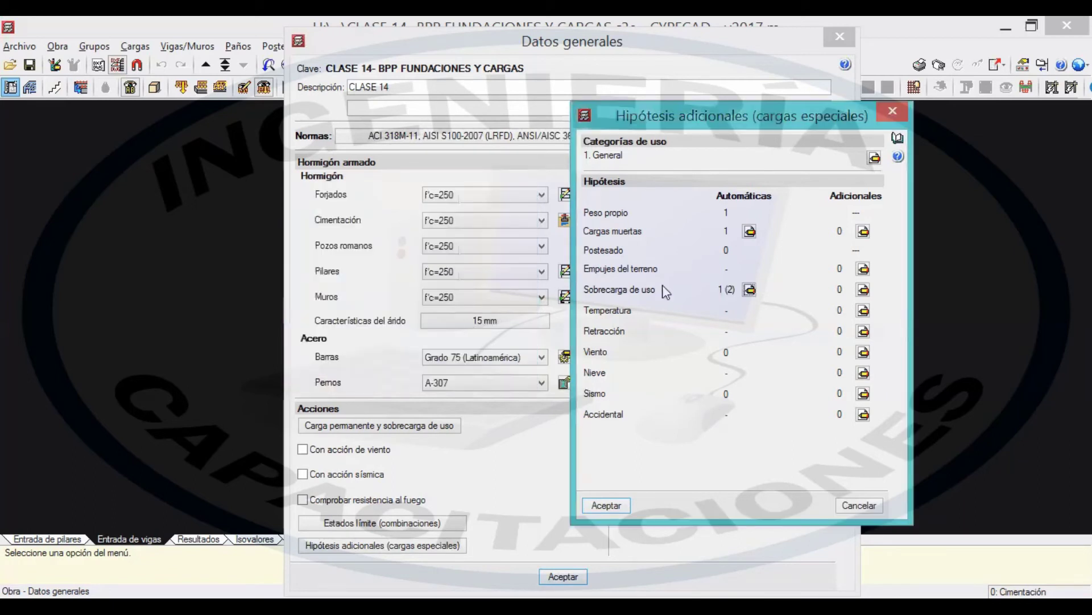
pyautogui.click(748, 289)
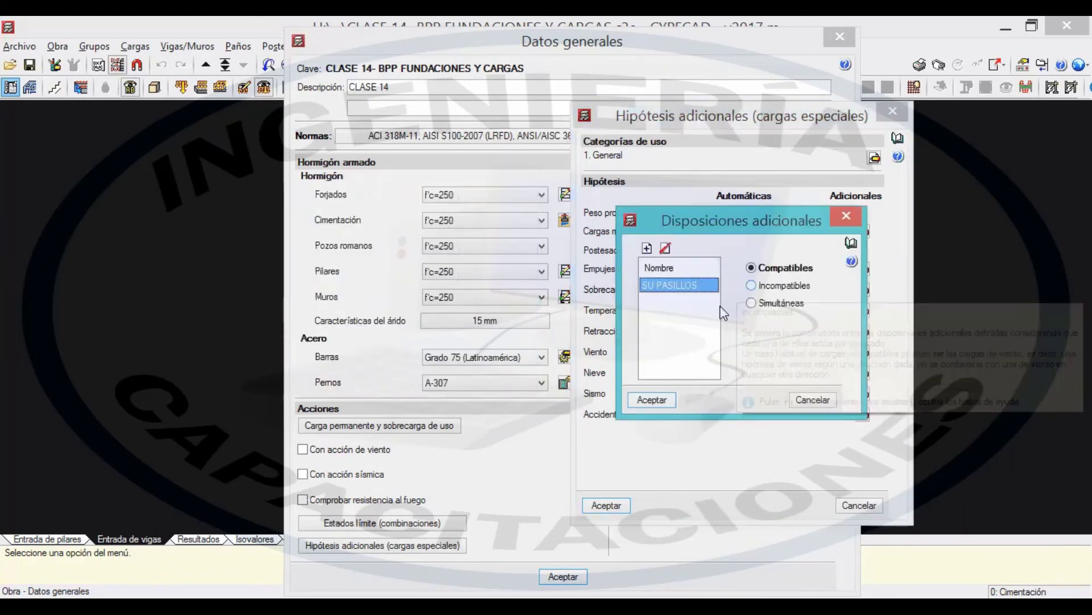
pyautogui.click(648, 397)
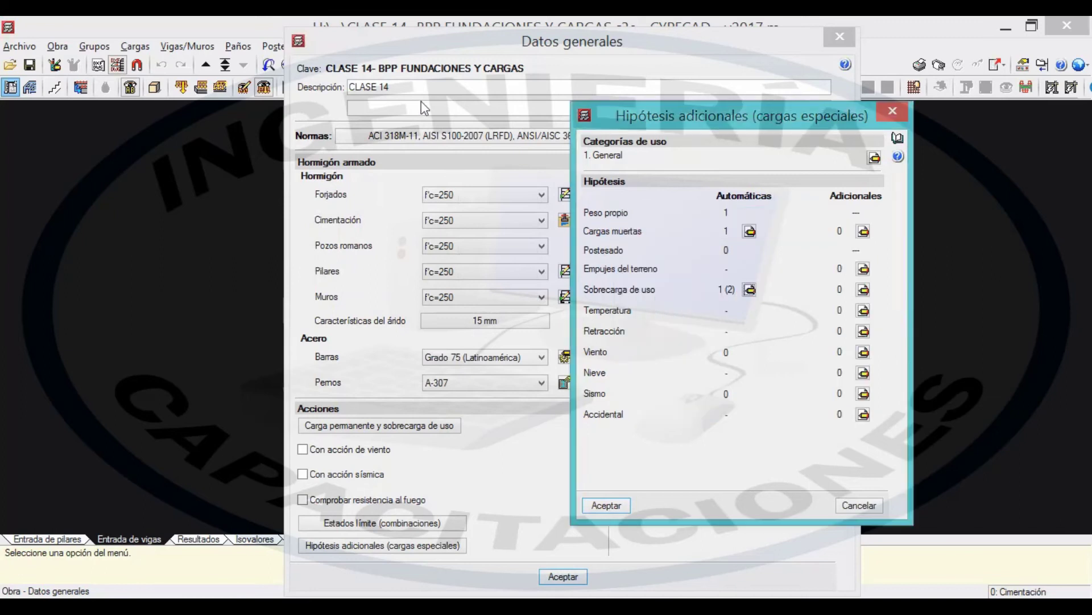
# Step: Handwrite SU and SU Pasillos in red beside the dialog, bracket and mark both, and clear the annotations
pyautogui.hotkey('ctrl', 'shift', 'd')
pyautogui.moveTo(107, 259)
pyautogui.mouseDown()
pyautogui.moveTo(86, 281)
pyautogui.moveTo(121, 259)
pyautogui.mouseUp()
pyautogui.moveTo(94, 305)
pyautogui.mouseDown()
pyautogui.moveTo(80, 329)
pyautogui.moveTo(111, 312)
pyautogui.moveTo(126, 336)
pyautogui.moveTo(179, 316)
pyautogui.mouseUp()
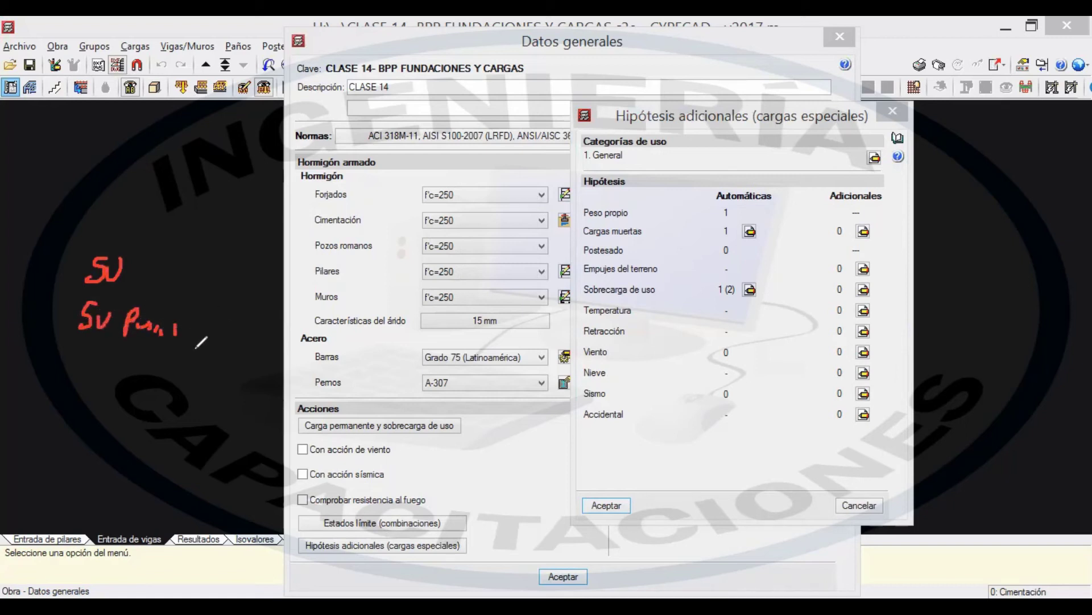
pyautogui.moveTo(59, 352); pyautogui.dragTo(239, 340)
pyautogui.moveTo(46, 296); pyautogui.dragTo(76, 275)
pyautogui.moveTo(43, 325); pyautogui.dragTo(69, 303)
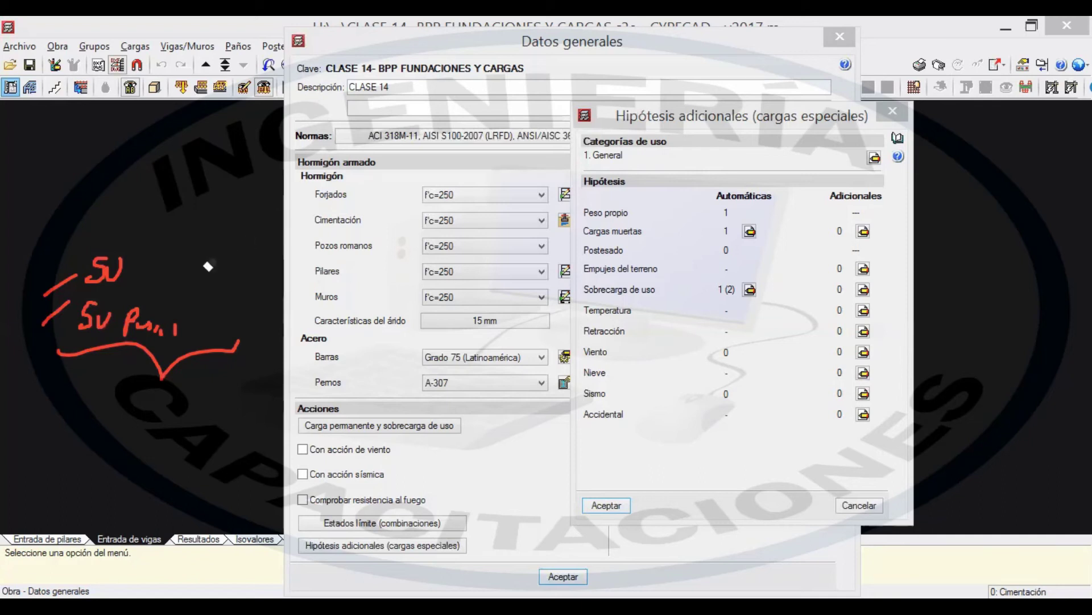
pyautogui.click(69, 279)
pyautogui.moveTo(162, 274); pyautogui.dragTo(82, 251)
pyautogui.moveTo(10, 286); pyautogui.dragTo(176, 370)
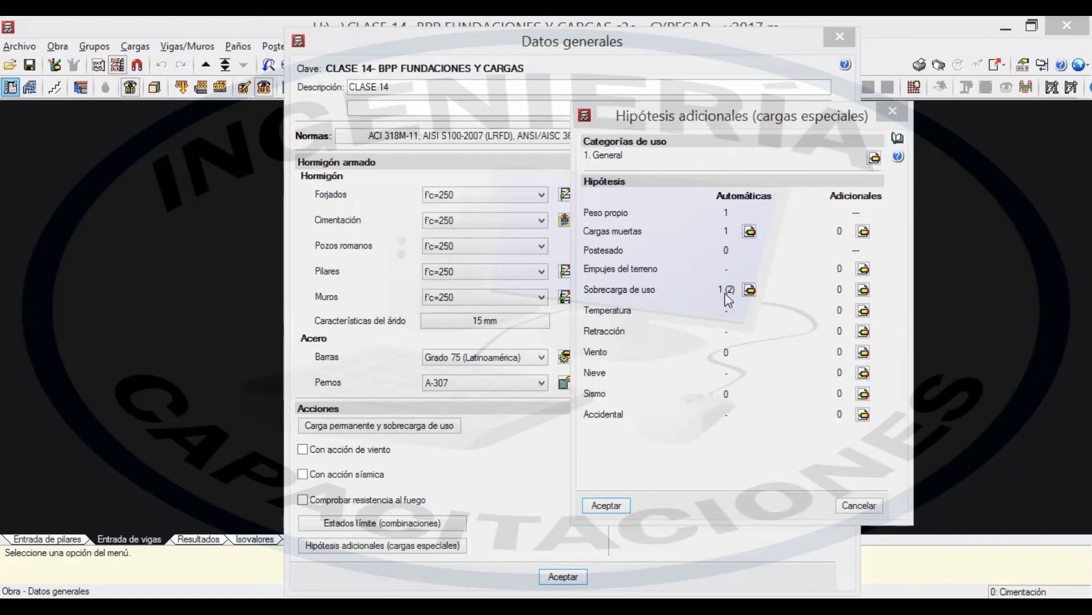
# Step: Delete the SU PASILLOS disposition from the automatic Sobrecarga de uso case and accept
pyautogui.click(750, 290)
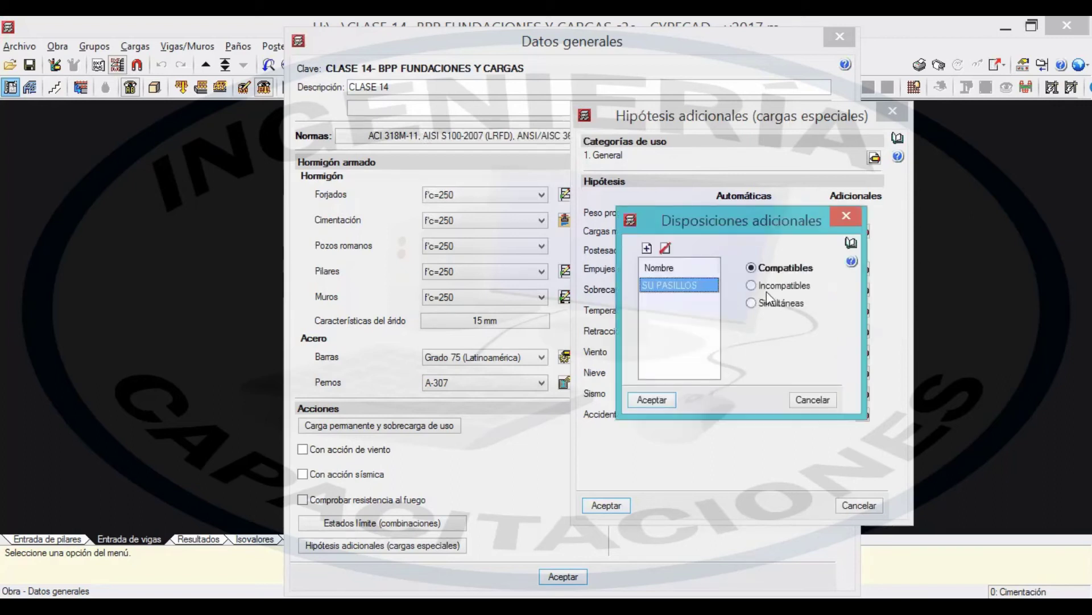
pyautogui.click(665, 248)
pyautogui.click(658, 402)
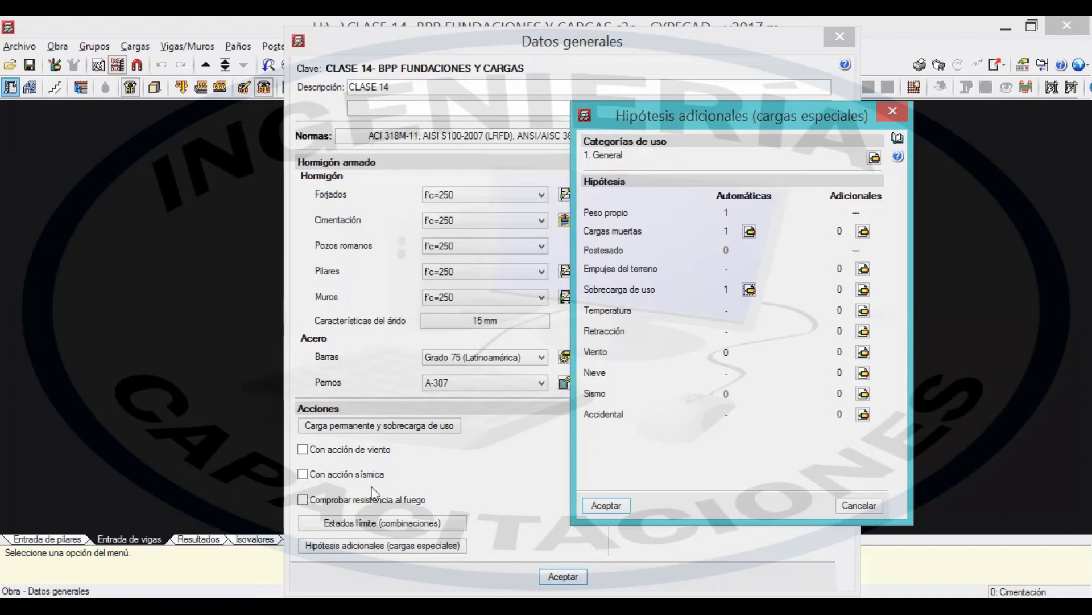
# Step: Accept the additional load cases and the general data, and acknowledge the information message
pyautogui.click(596, 501)
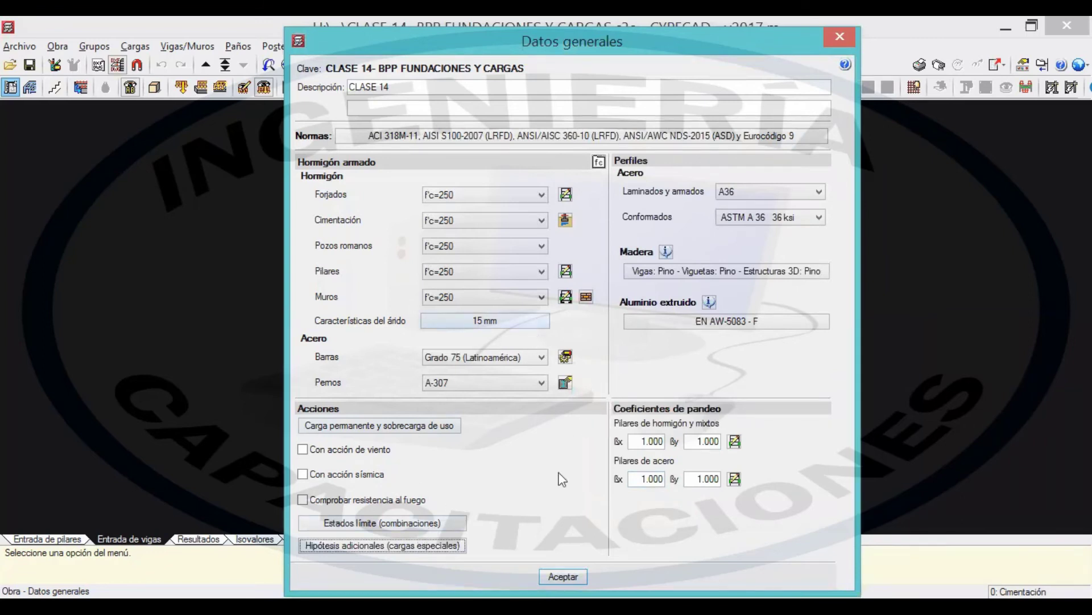
pyautogui.click(560, 576)
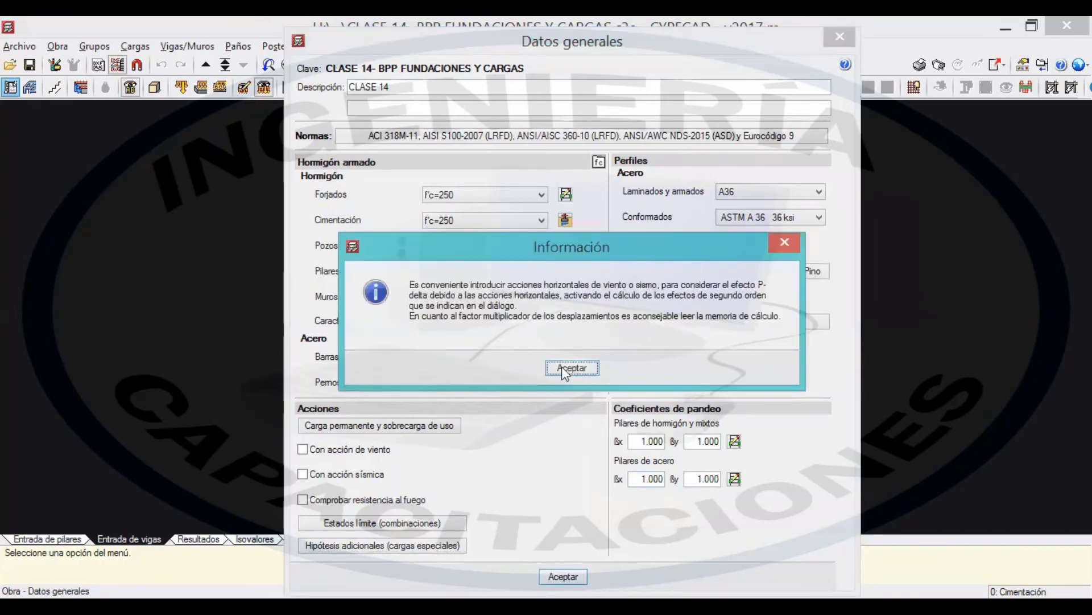
pyautogui.click(572, 368)
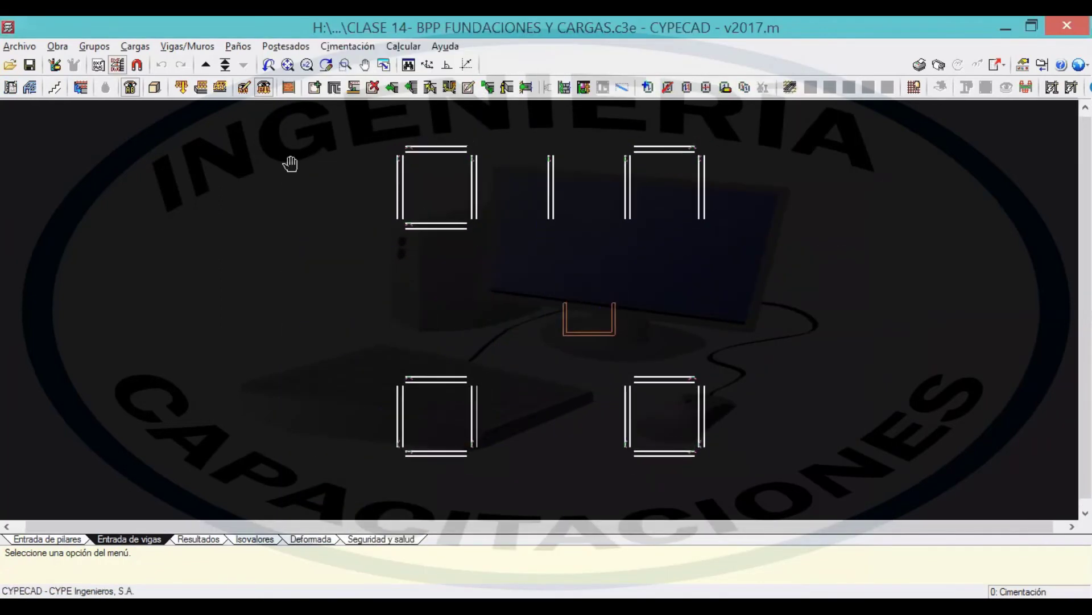
# Step: Go up to the Planta baja group and examine its floor plan
pyautogui.press('pageup')
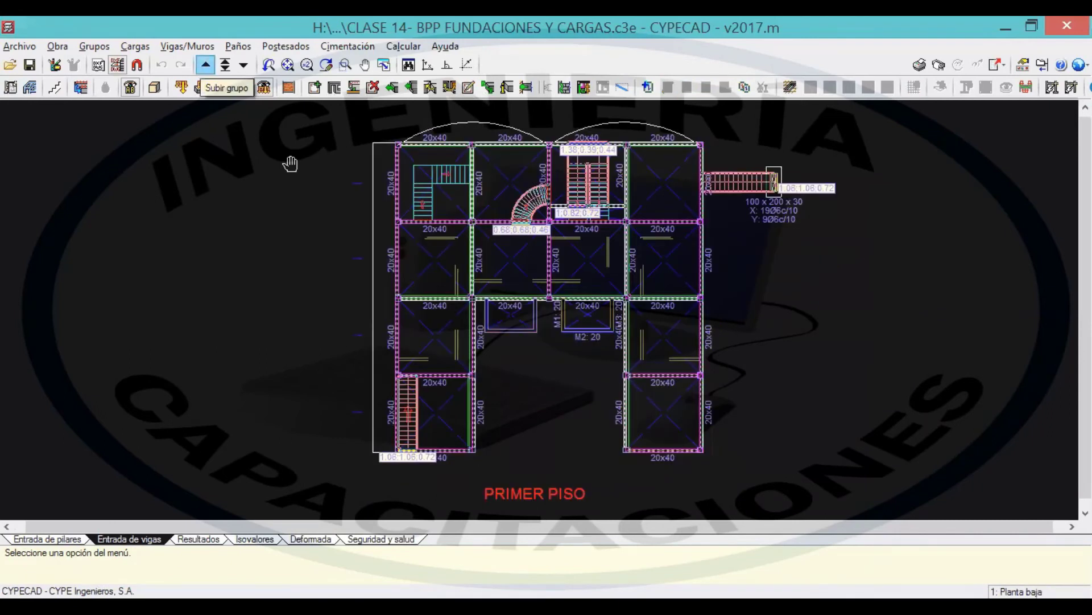
pyautogui.scroll(2, 431, 246)
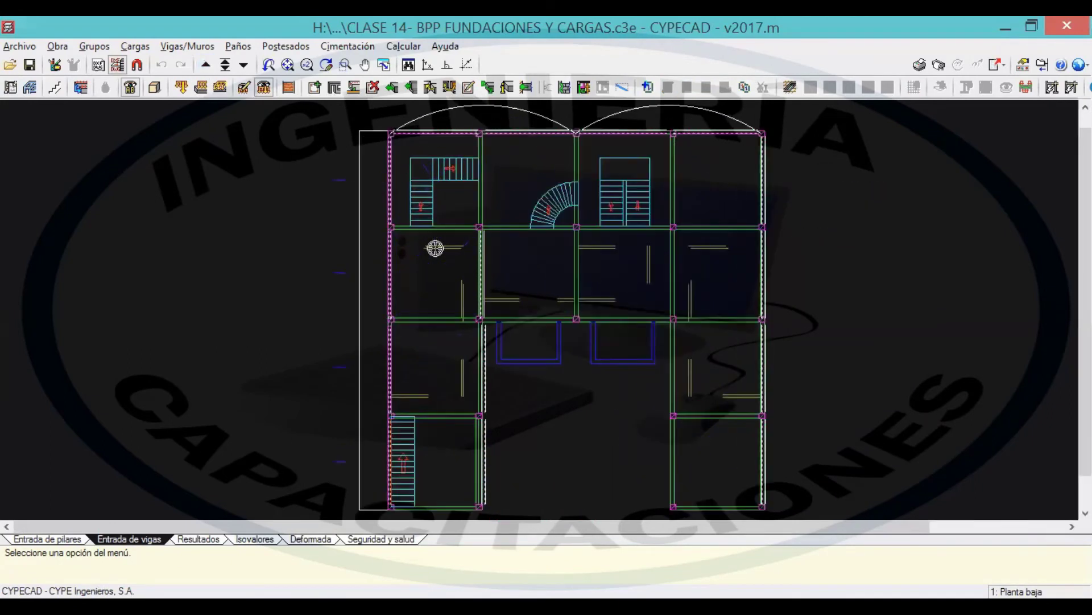
pyautogui.scroll(-1, 415, 254)
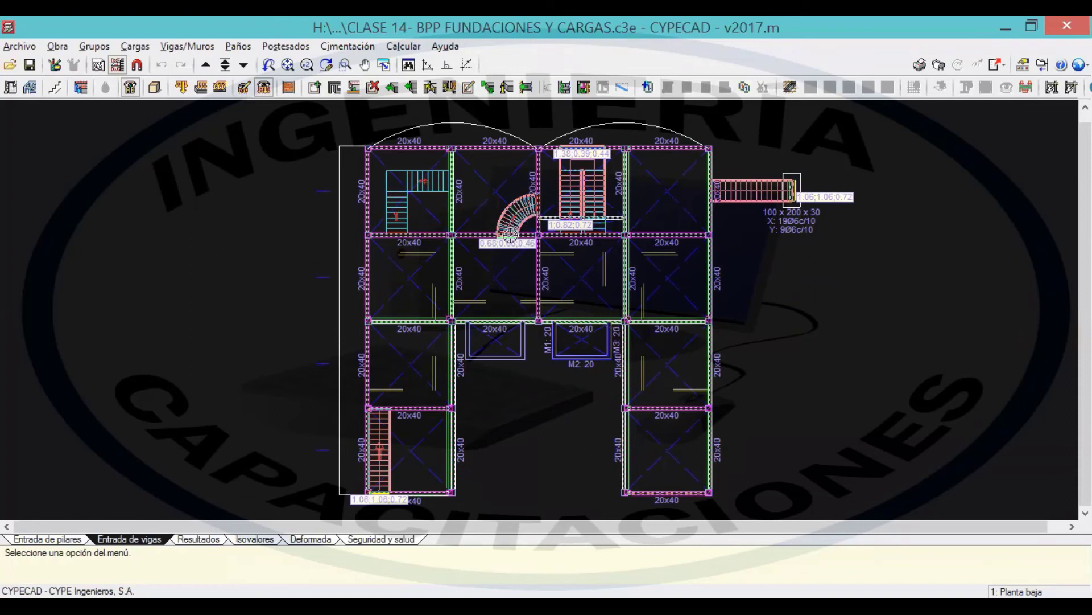
pyautogui.moveTo(511, 235); pyautogui.dragTo(510, 243, button='middle')
pyautogui.scroll(4, 510, 244)
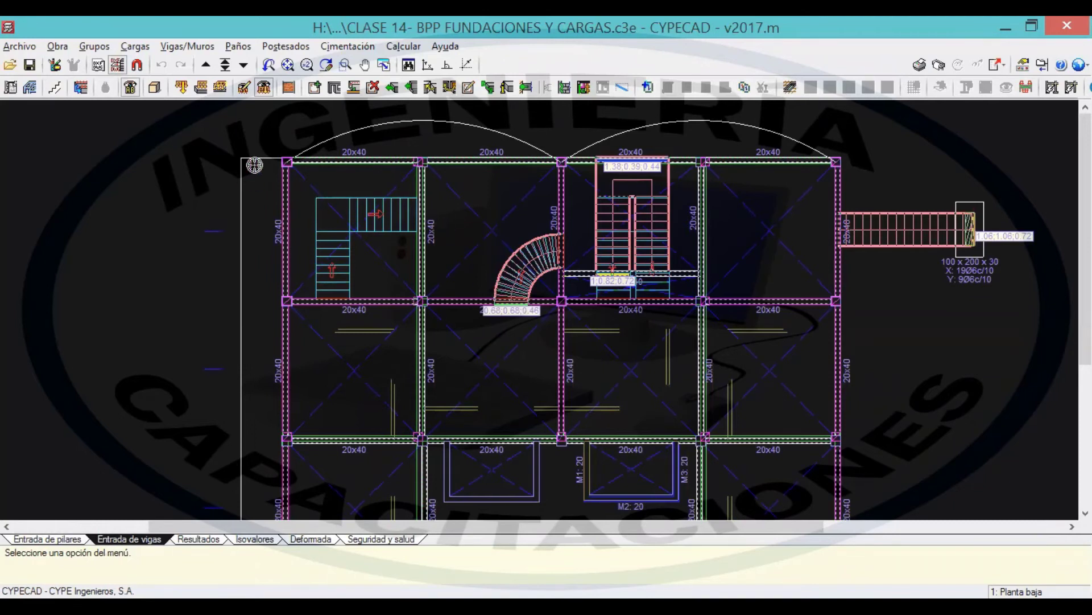
pyautogui.scroll(-2, 381, 271)
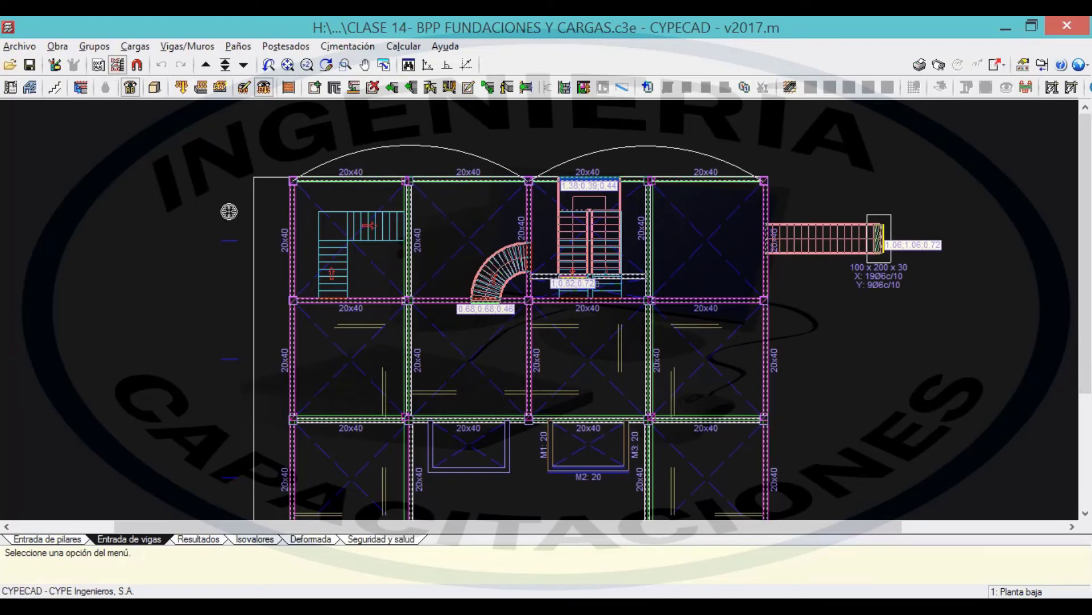
pyautogui.moveTo(405, 256); pyautogui.dragTo(409, 256, button='middle')
# Step: Open the Cargas en grupos table for editing the loads of each group
pyautogui.hotkey('alt', 'g')
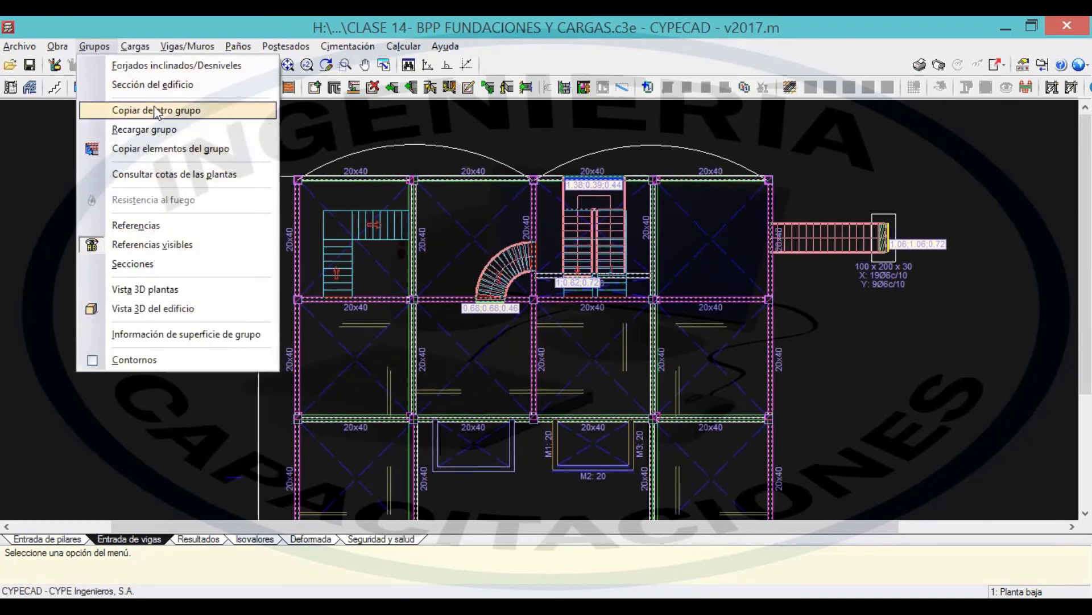
pyautogui.click(175, 176)
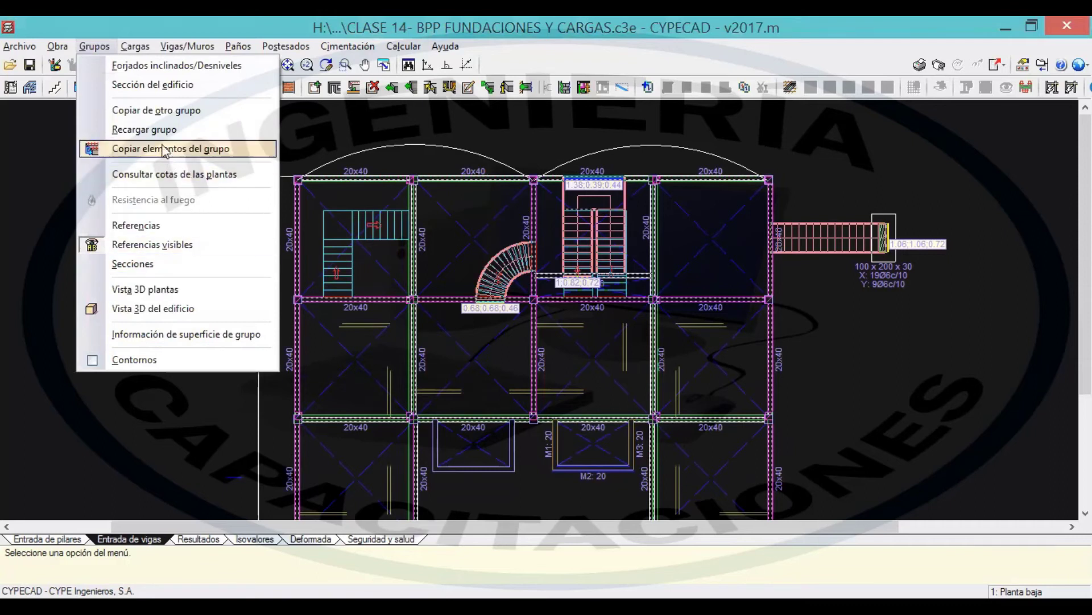
pyautogui.moveTo(135, 46)
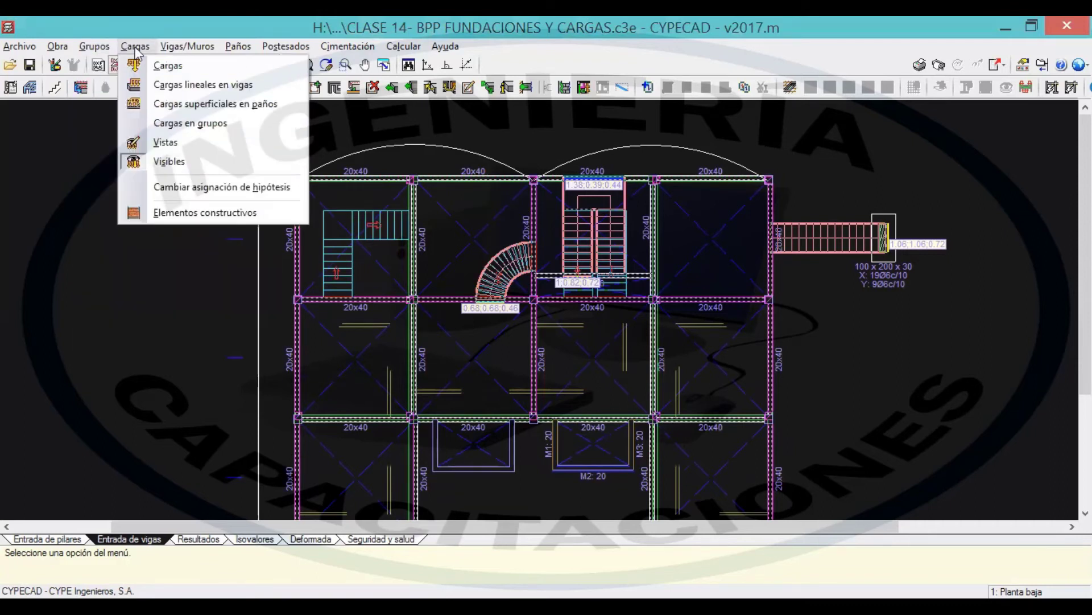
pyautogui.click(169, 125)
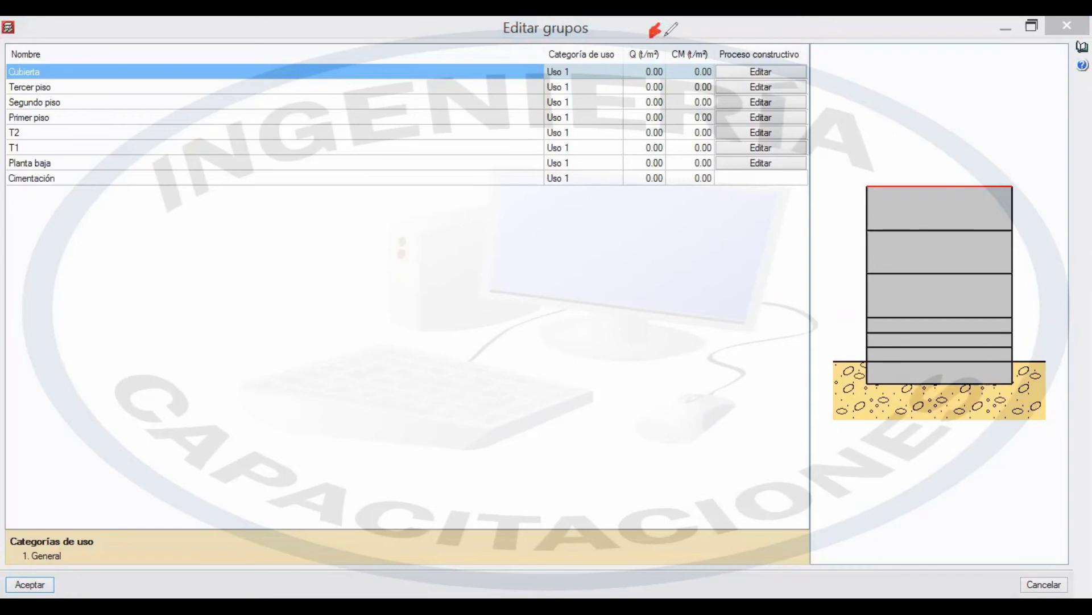
# Step: Mark the Q and CM columns with red arrows, lines and strokes, and erase the annotations
pyautogui.moveTo(720, 19)
pyautogui.mouseDown()
pyautogui.moveTo(701, 41)
pyautogui.moveTo(716, 34)
pyautogui.mouseUp()
pyautogui.moveTo(652, 85); pyautogui.dragTo(651, 200)
pyautogui.moveTo(701, 63); pyautogui.dragTo(700, 171)
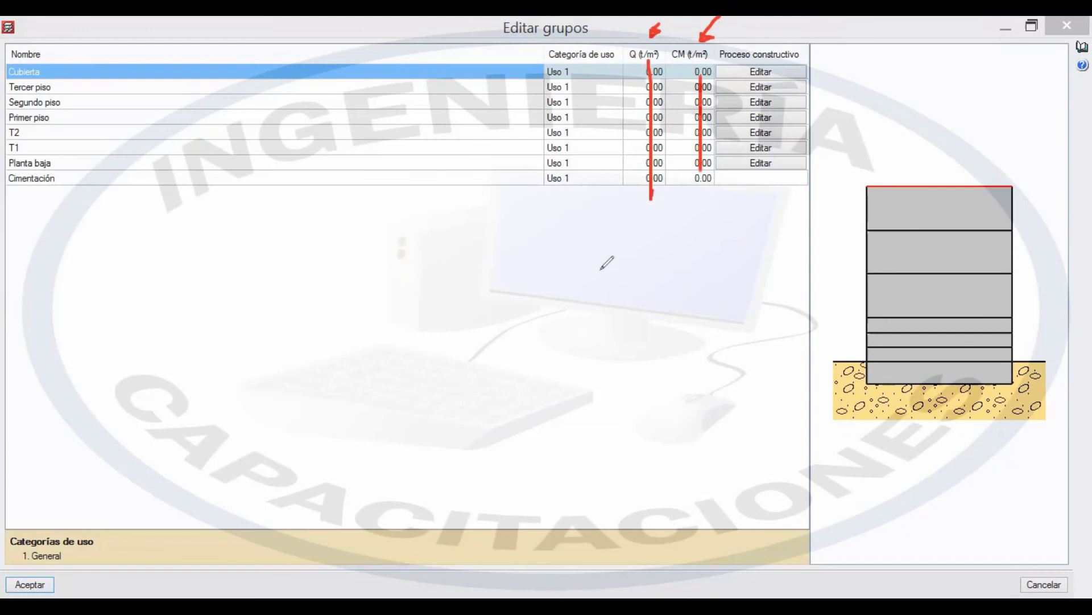
pyautogui.press('e')
pyautogui.moveTo(662, 62); pyautogui.dragTo(628, 150)
pyautogui.moveTo(633, 78); pyautogui.dragTo(663, 139)
pyautogui.moveTo(705, 73); pyautogui.dragTo(675, 123)
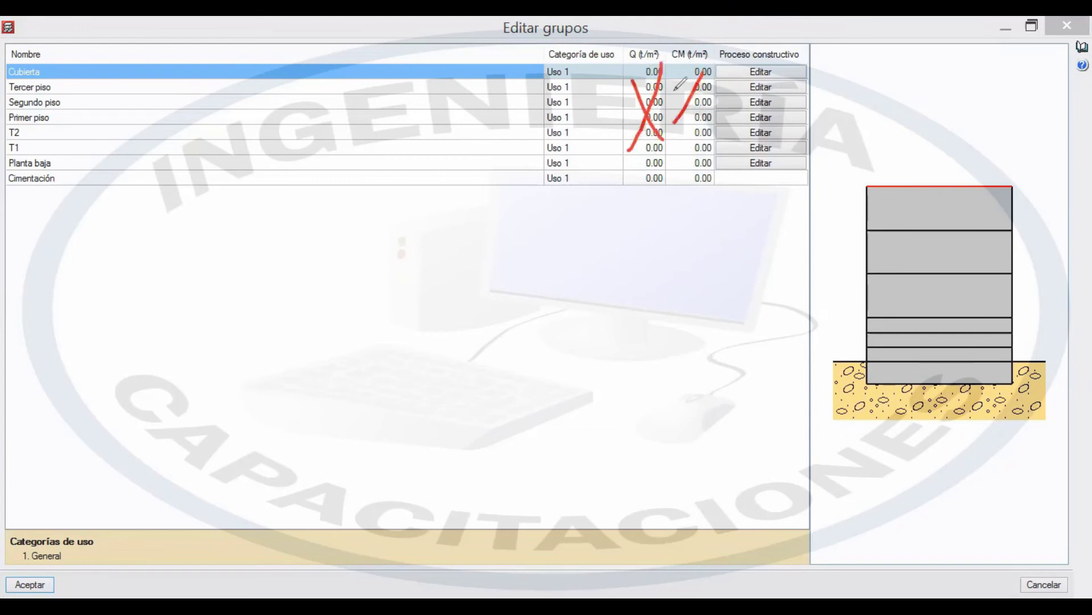
pyautogui.press('e')
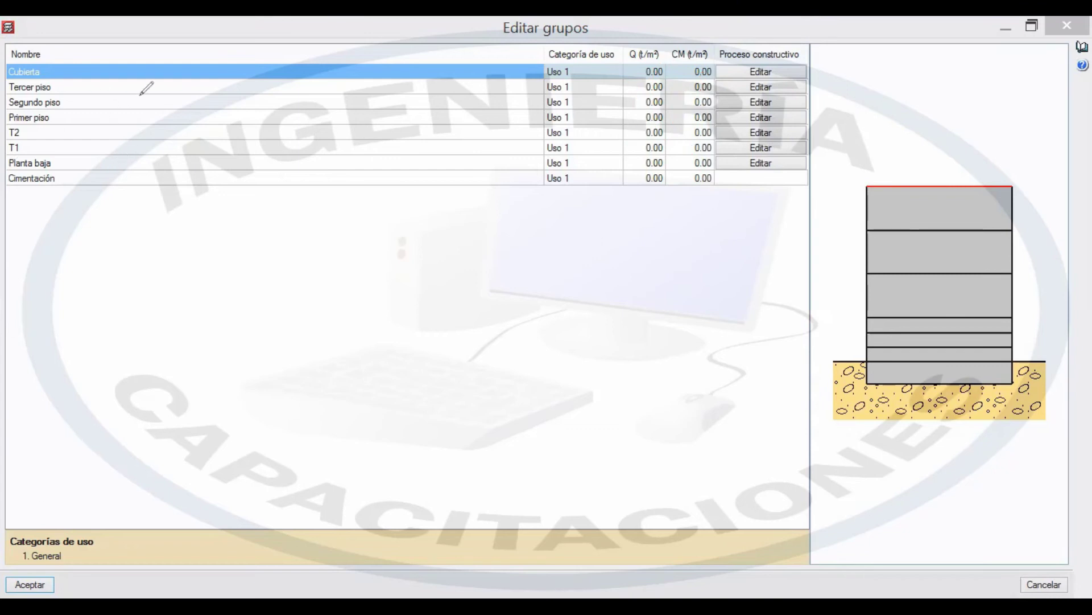
# Step: Underline Categoría de uso, tick its entries, circle the Categorías de uso list and point arrows at Q and CM in red
pyautogui.moveTo(549, 61)
pyautogui.mouseDown()
pyautogui.moveTo(619, 59)
pyautogui.moveTo(599, 67)
pyautogui.moveTo(596, 86)
pyautogui.mouseUp()
pyautogui.moveTo(568, 132); pyautogui.dragTo(598, 108)
pyautogui.moveTo(577, 158); pyautogui.dragTo(608, 140)
pyautogui.moveTo(128, 513)
pyautogui.mouseDown()
pyautogui.moveTo(12, 545)
pyautogui.moveTo(139, 544)
pyautogui.moveTo(128, 516)
pyautogui.mouseUp()
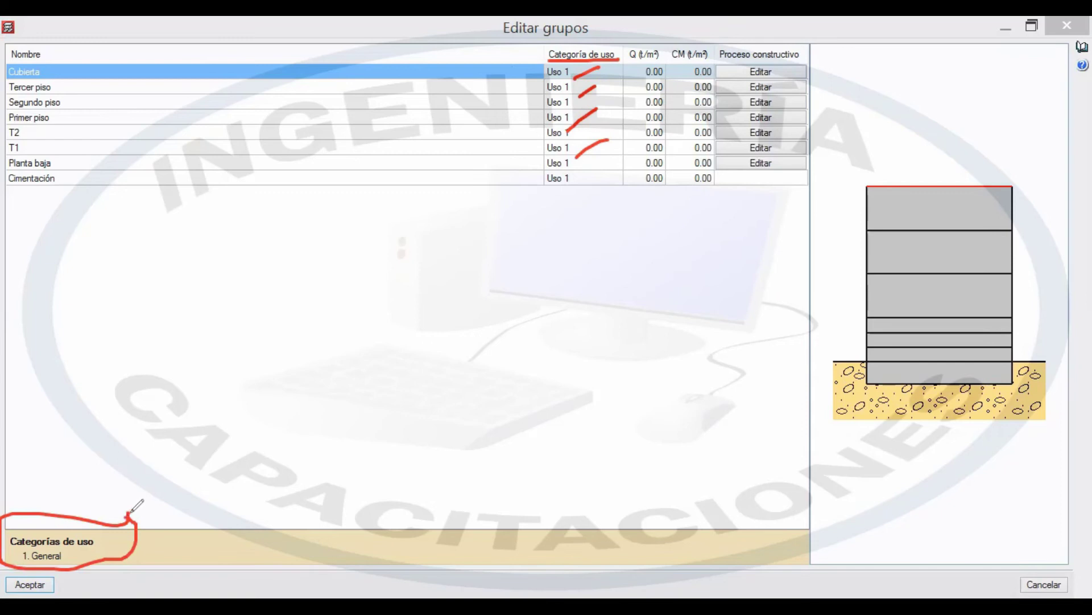
pyautogui.moveTo(649, 19)
pyautogui.mouseDown()
pyautogui.moveTo(649, 40)
pyautogui.moveTo(662, 32)
pyautogui.mouseUp()
pyautogui.click(645, 204)
pyautogui.moveTo(686, 23)
pyautogui.mouseDown()
pyautogui.moveTo(687, 44)
pyautogui.moveTo(695, 35)
pyautogui.mouseUp()
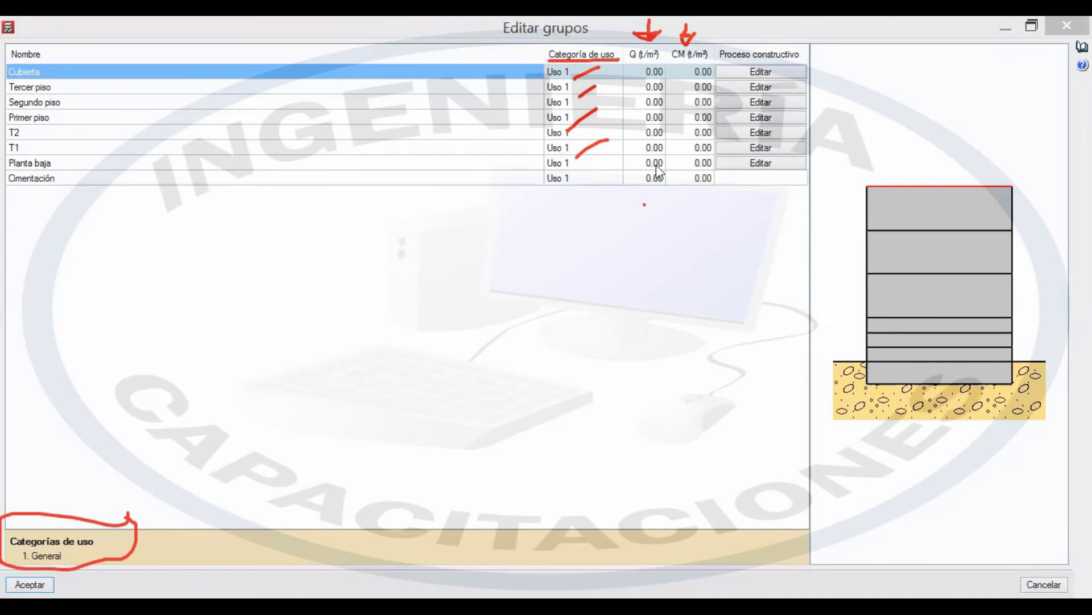
# Step: Clear the red annotations and set the live load Q of Tercer piso to 0.25 t/m²
pyautogui.click(647, 88)
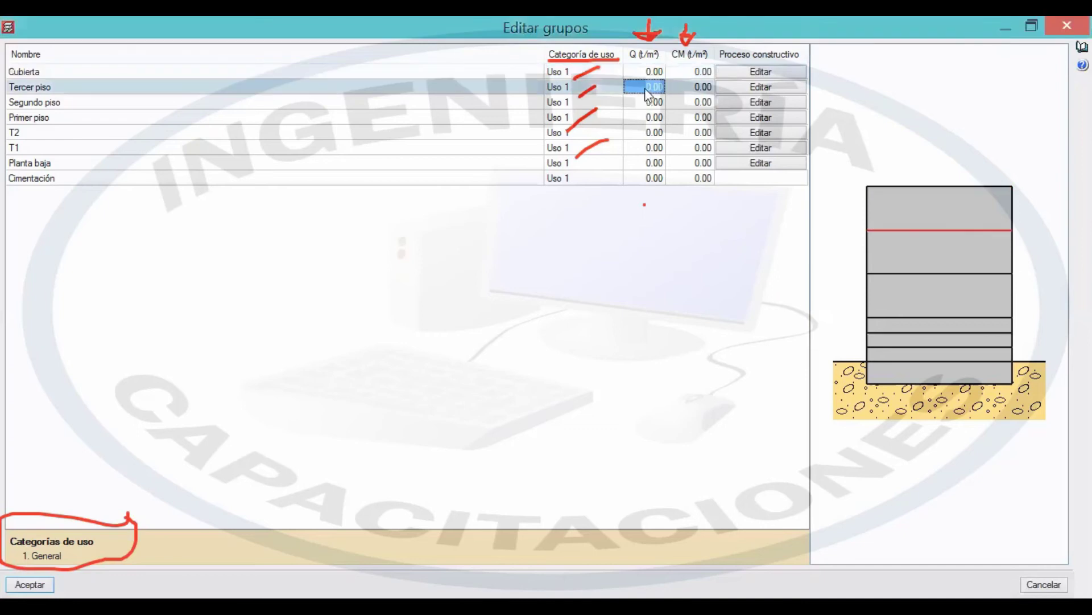
pyautogui.click(658, 89)
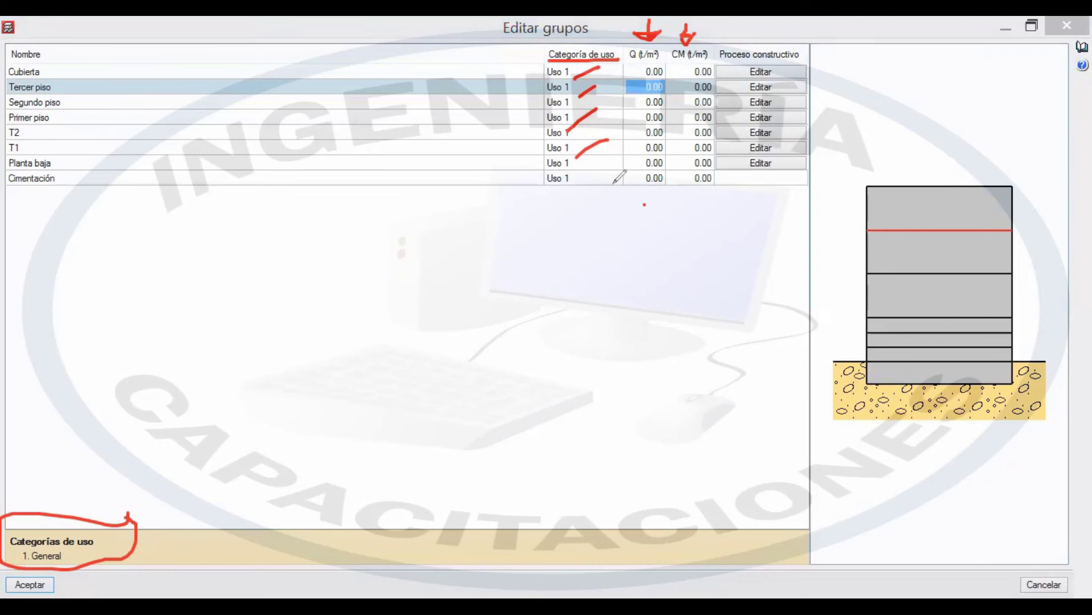
pyautogui.press('e')
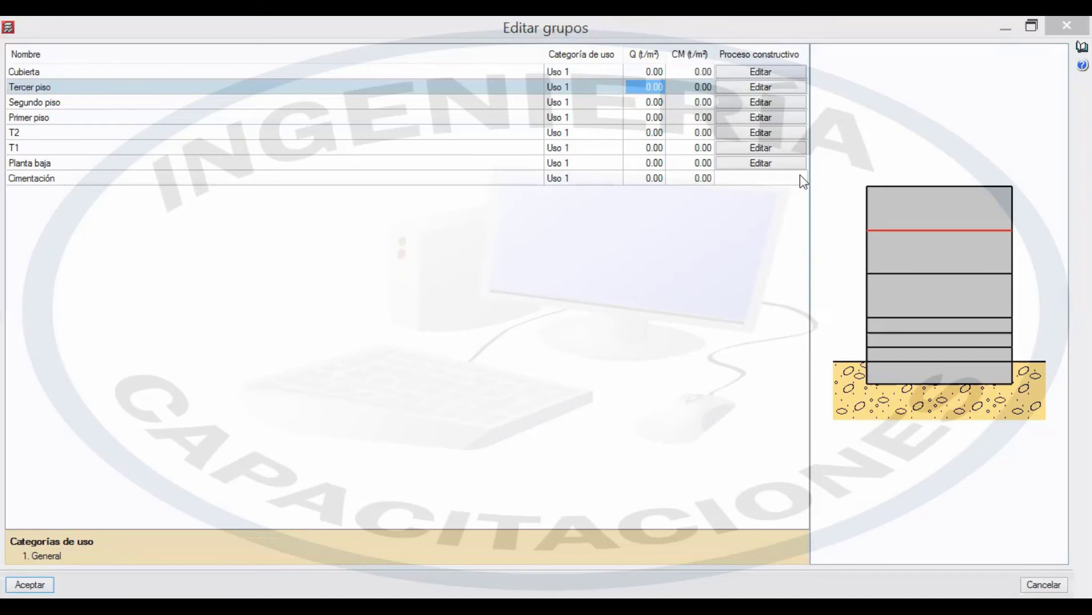
pyautogui.click(647, 88)
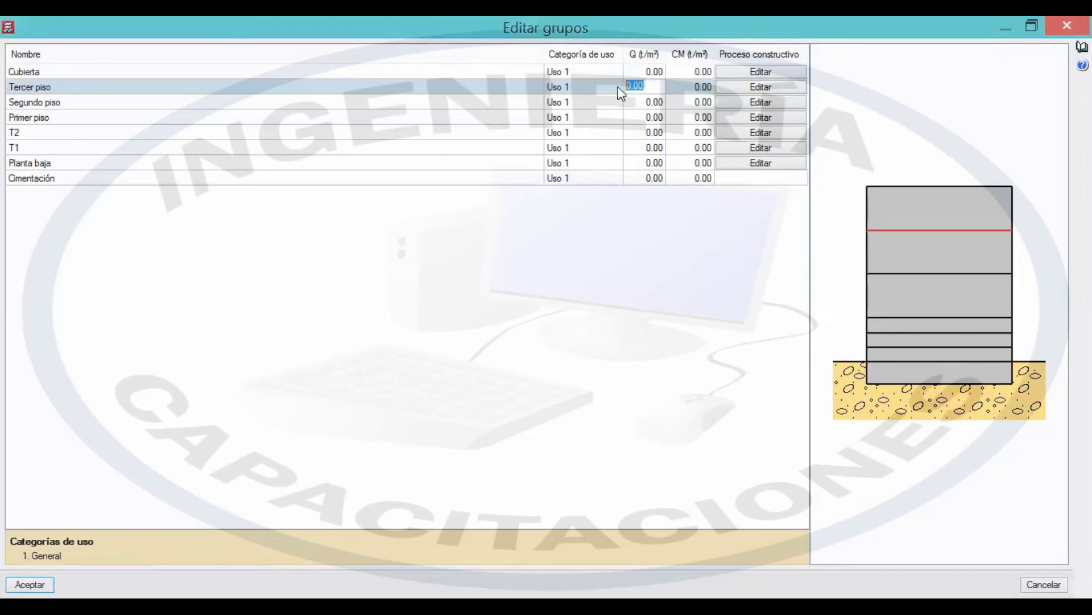
pyautogui.write('0.25')
pyautogui.click(696, 87)
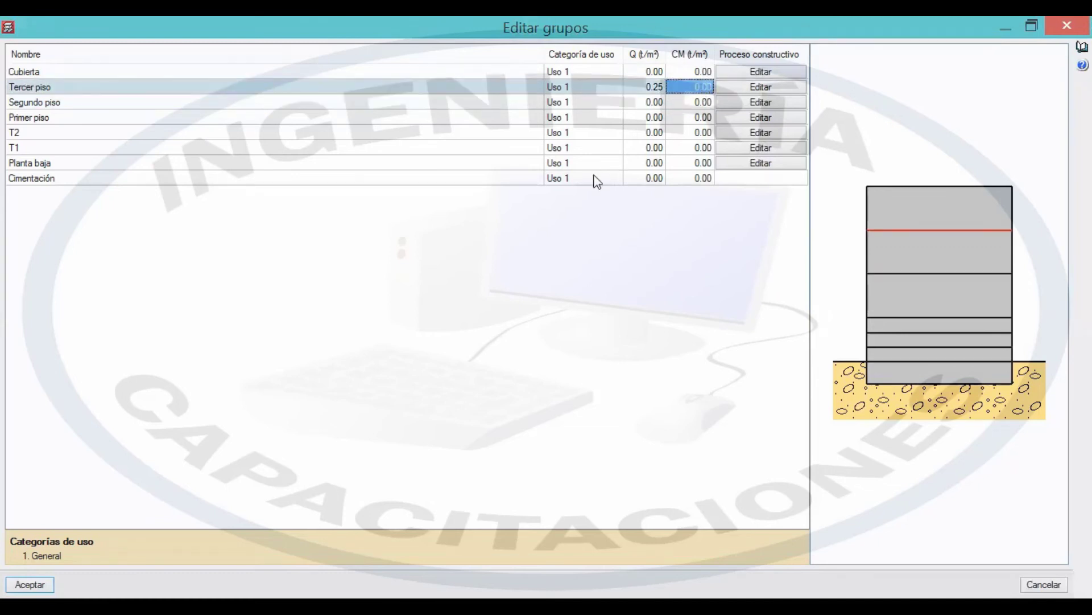
# Step: Point a red arrow at the CM column, handwrite P, C, C below the table, and enclose the letters in braces with short strokes beside them
pyautogui.hotkey('ctrl', 'shift', 'd')
pyautogui.moveTo(701, 25)
pyautogui.mouseDown()
pyautogui.moveTo(697, 38)
pyautogui.moveTo(711, 39)
pyautogui.mouseUp()
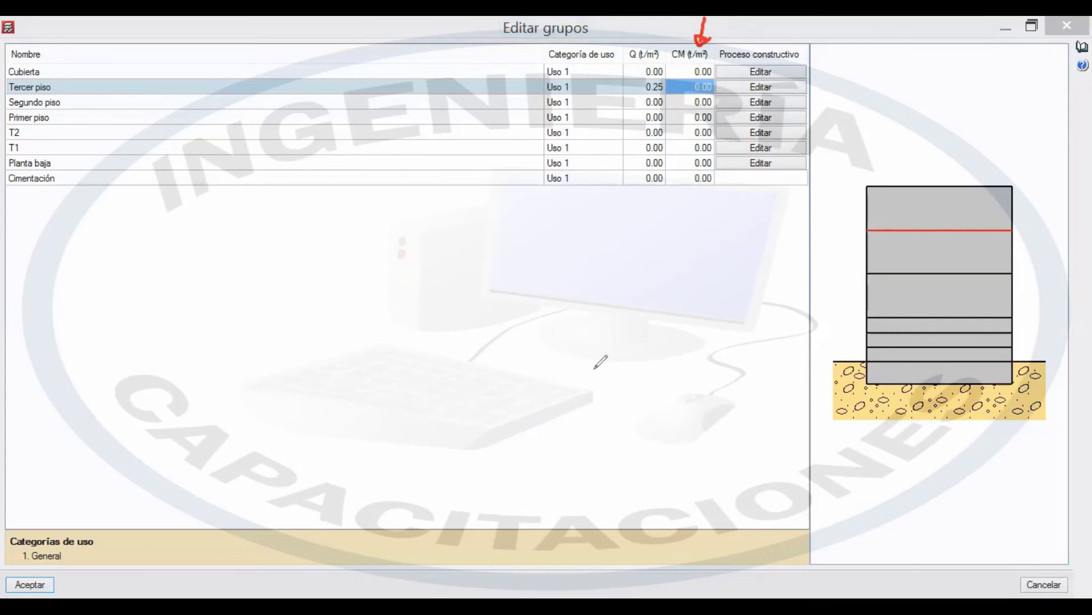
pyautogui.moveTo(588, 329)
pyautogui.mouseDown()
pyautogui.moveTo(588, 347)
pyautogui.moveTo(590, 331)
pyautogui.mouseUp()
pyautogui.click(602, 336)
pyautogui.moveTo(600, 356); pyautogui.dragTo(605, 423)
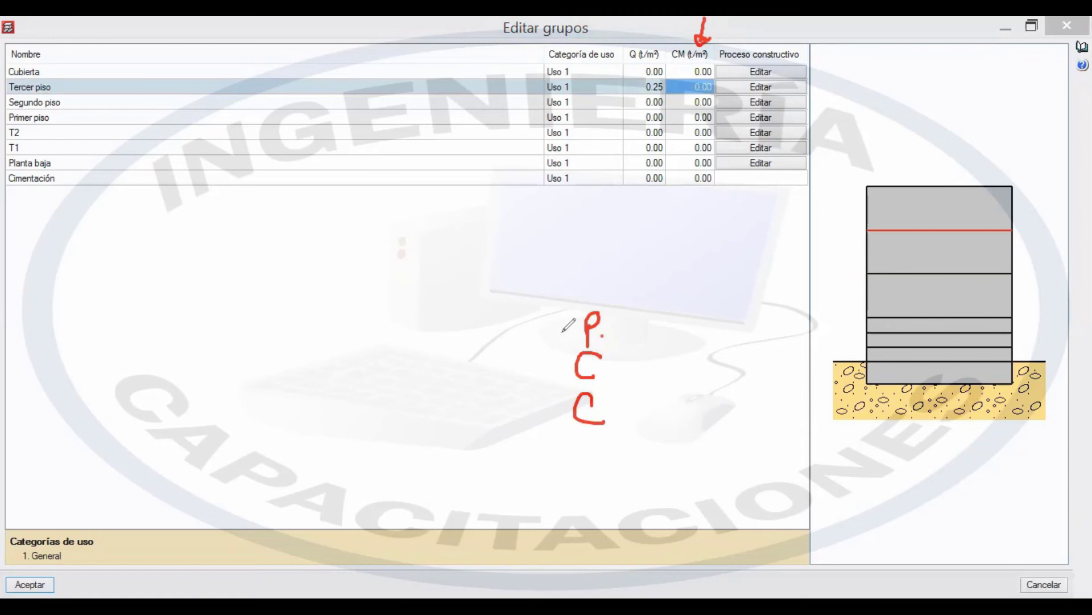
pyautogui.moveTo(610, 395)
pyautogui.mouseDown()
pyautogui.moveTo(634, 376)
pyautogui.moveTo(650, 337)
pyautogui.mouseUp()
pyautogui.moveTo(645, 325)
pyautogui.mouseDown()
pyautogui.moveTo(655, 320)
pyautogui.moveTo(686, 402)
pyautogui.moveTo(659, 432)
pyautogui.mouseUp()
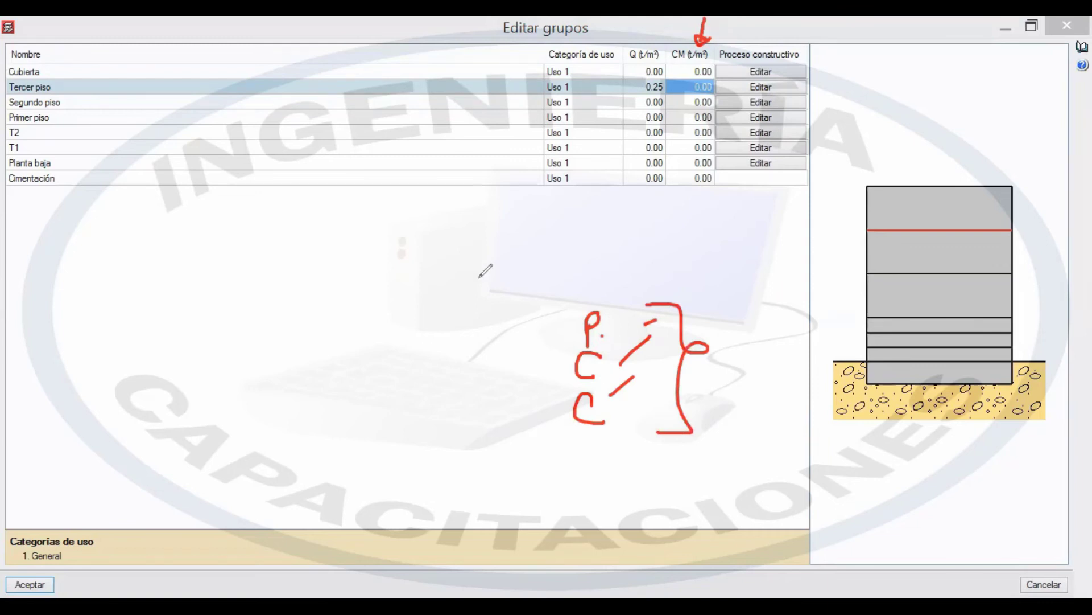
pyautogui.moveTo(578, 308)
pyautogui.mouseDown()
pyautogui.moveTo(560, 306)
pyautogui.moveTo(569, 434)
pyautogui.moveTo(603, 440)
pyautogui.mouseUp()
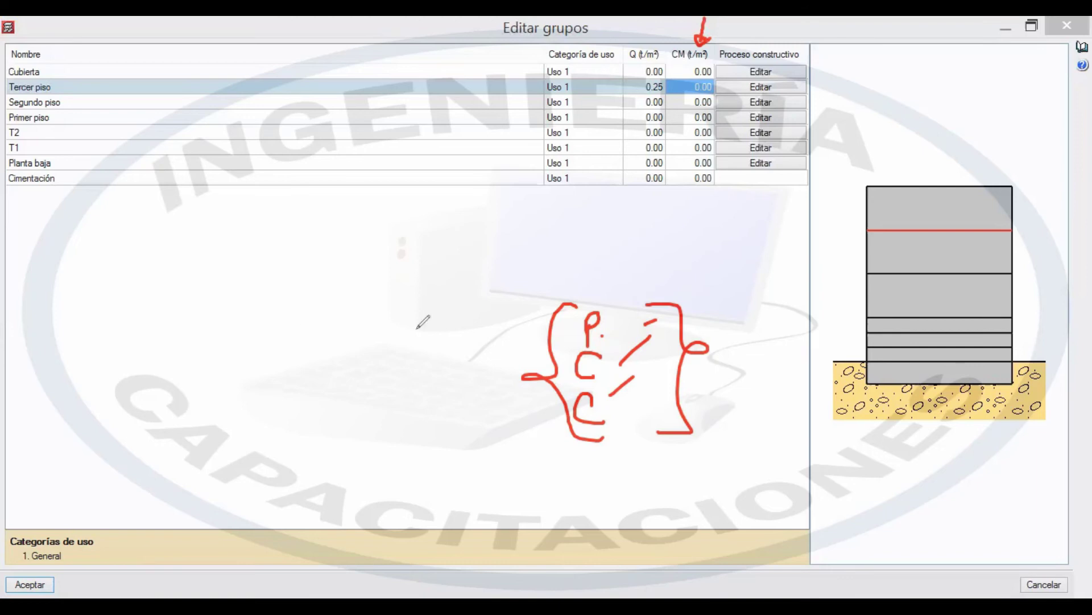
# Step: Draw red lines toward the bracketed letters, handwrite and encircle 200 kg/m² beside them, and erase all annotations
pyautogui.moveTo(471, 339); pyautogui.dragTo(492, 333)
pyautogui.moveTo(471, 395); pyautogui.dragTo(535, 366)
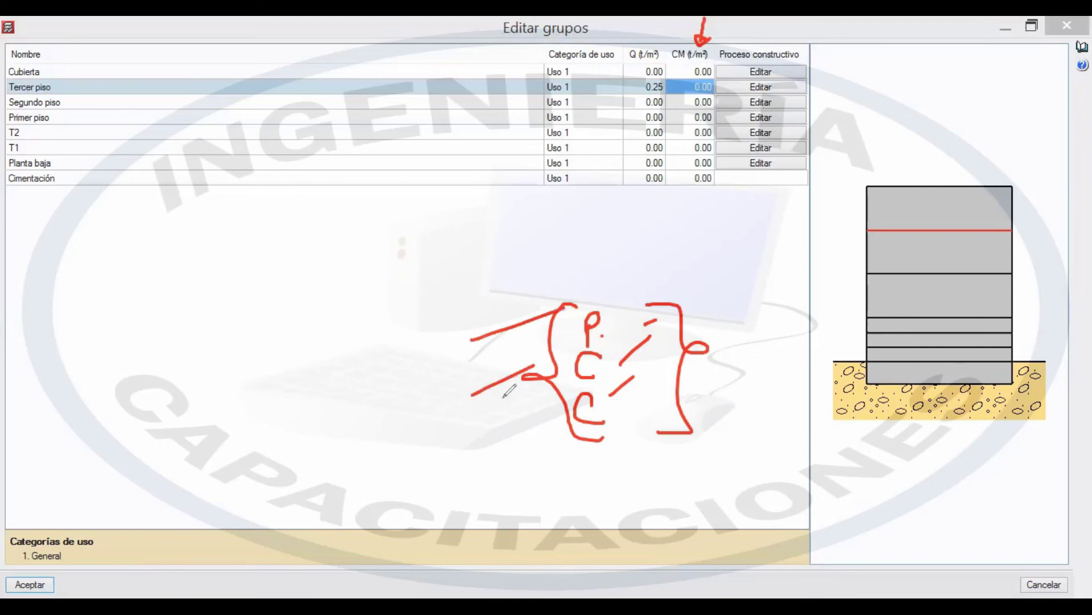
pyautogui.moveTo(588, 398); pyautogui.dragTo(592, 421)
pyautogui.moveTo(481, 421); pyautogui.dragTo(533, 378)
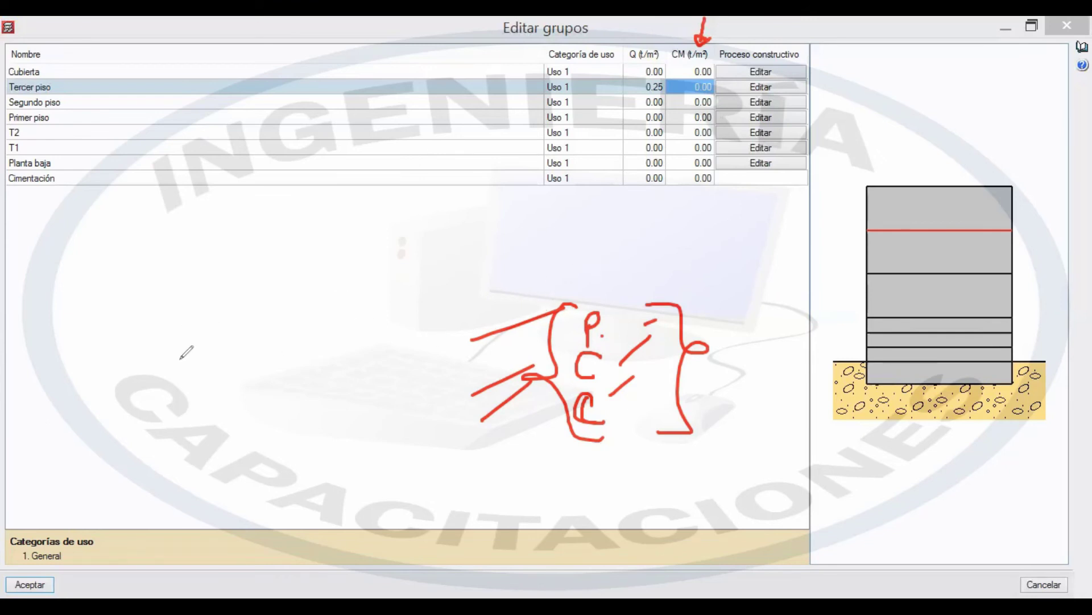
pyautogui.click(183, 320)
pyautogui.moveTo(194, 300)
pyautogui.mouseDown()
pyautogui.moveTo(215, 330)
pyautogui.moveTo(237, 312)
pyautogui.moveTo(256, 309)
pyautogui.moveTo(279, 325)
pyautogui.moveTo(312, 312)
pyautogui.moveTo(290, 359)
pyautogui.moveTo(344, 344)
pyautogui.moveTo(368, 355)
pyautogui.moveTo(385, 344)
pyautogui.mouseUp()
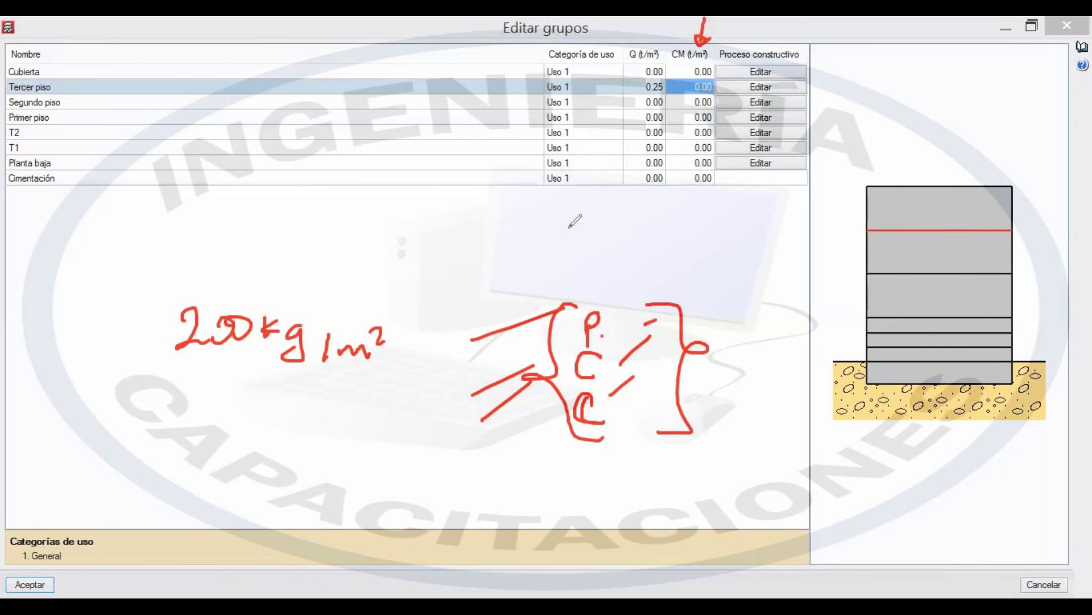
pyautogui.moveTo(203, 373)
pyautogui.mouseDown()
pyautogui.moveTo(266, 373)
pyautogui.moveTo(136, 325)
pyautogui.mouseUp()
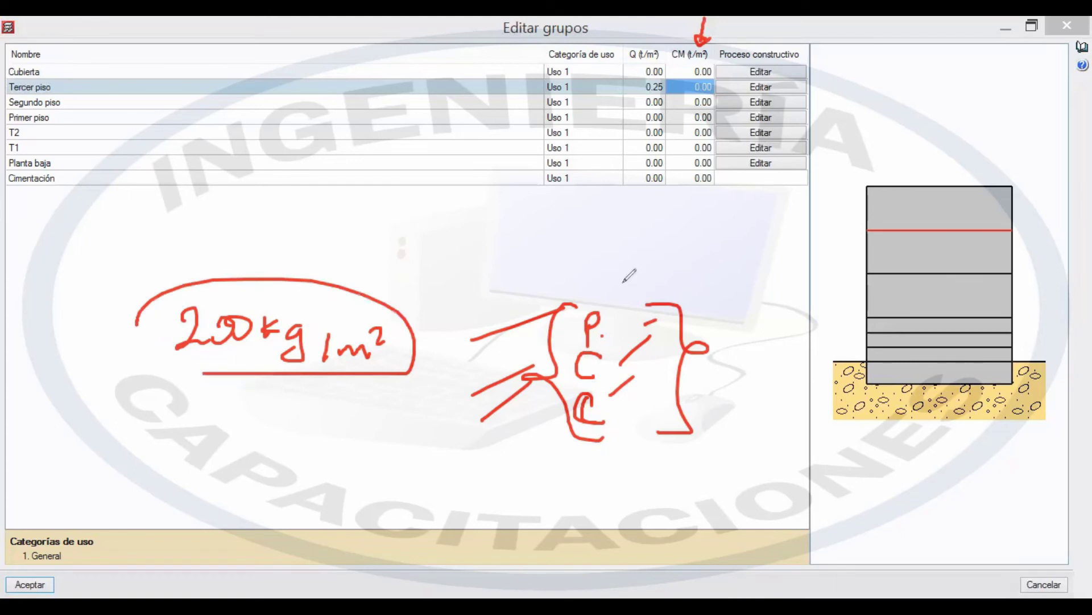
pyautogui.press('e')
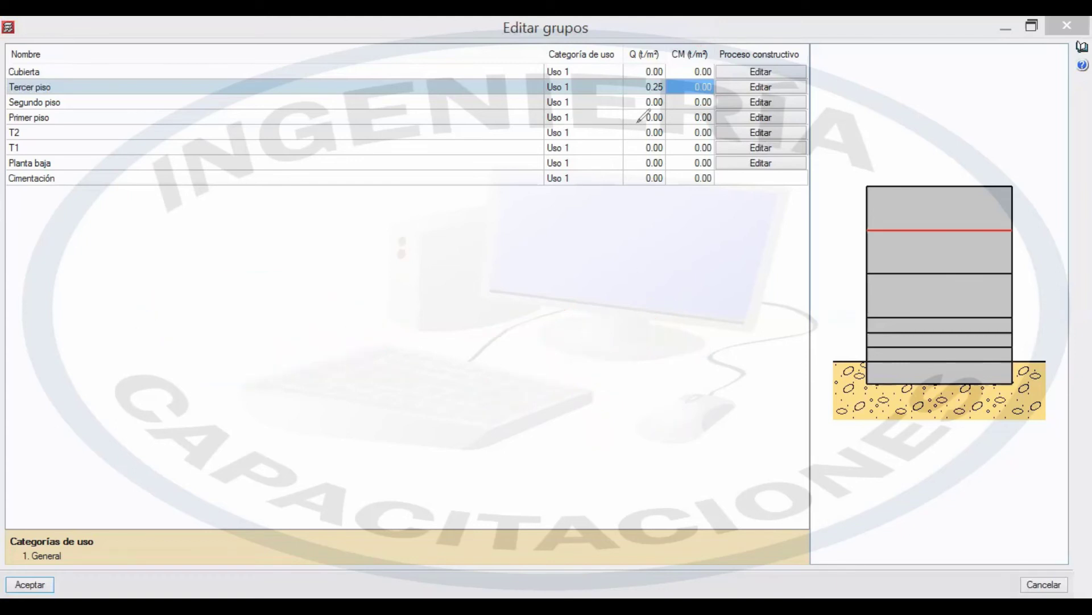
# Step: Mark the CM column with red arrows, a tick and an underline below its last row, and clear the marks
pyautogui.moveTo(701, 25); pyautogui.dragTo(687, 48)
pyautogui.moveTo(706, 44)
pyautogui.mouseDown()
pyautogui.moveTo(703, 67)
pyautogui.moveTo(708, 54)
pyautogui.mouseUp()
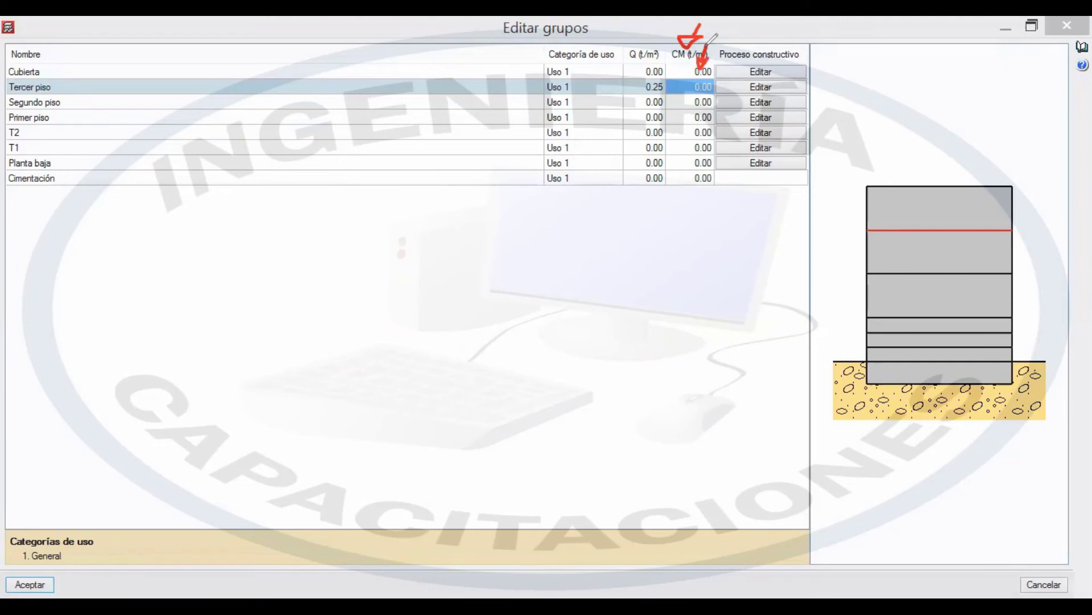
pyautogui.moveTo(672, 146)
pyautogui.mouseDown()
pyautogui.moveTo(676, 155)
pyautogui.moveTo(698, 132)
pyautogui.mouseUp()
pyautogui.moveTo(672, 187); pyautogui.dragTo(706, 181)
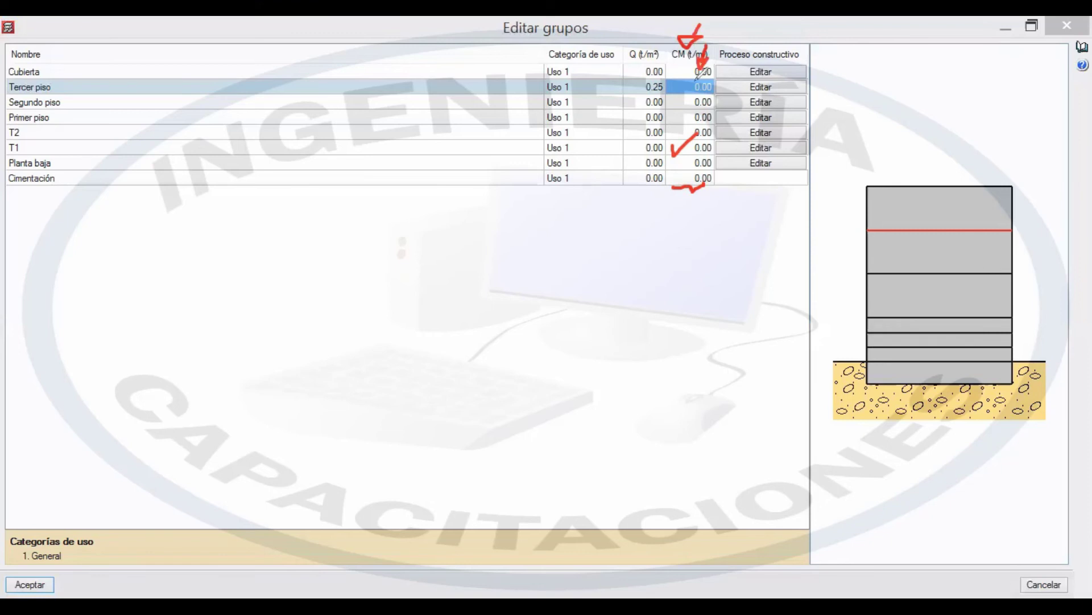
pyautogui.moveTo(682, 117); pyautogui.dragTo(715, 97)
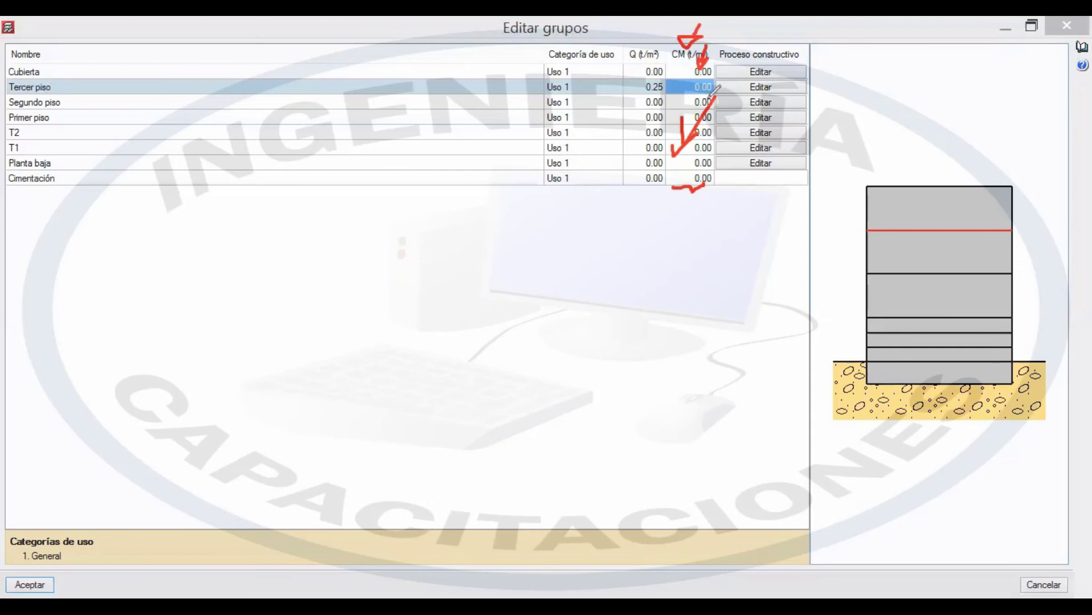
pyautogui.press('Escape')
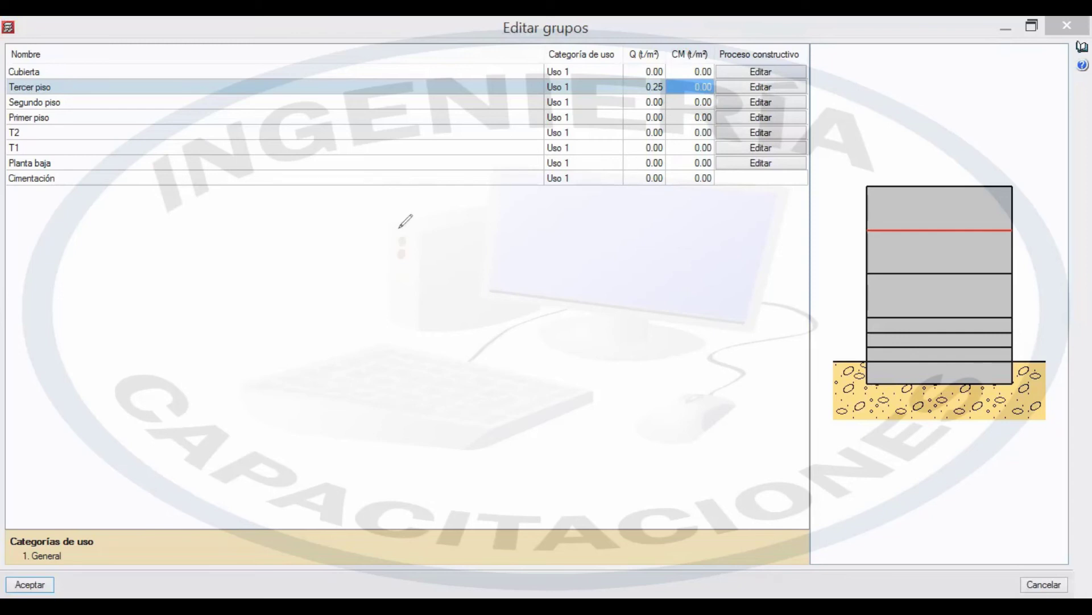
# Step: Sketch an upright bar, a flat bar and a set of crossing lines in red below the table, and erase the sketch
pyautogui.moveTo(246, 260)
pyautogui.mouseDown()
pyautogui.moveTo(235, 380)
pyautogui.moveTo(254, 349)
pyautogui.moveTo(259, 259)
pyautogui.moveTo(247, 260)
pyautogui.mouseUp()
pyautogui.moveTo(327, 377)
pyautogui.mouseDown()
pyautogui.moveTo(330, 356)
pyautogui.moveTo(408, 355)
pyautogui.moveTo(329, 365)
pyautogui.mouseUp()
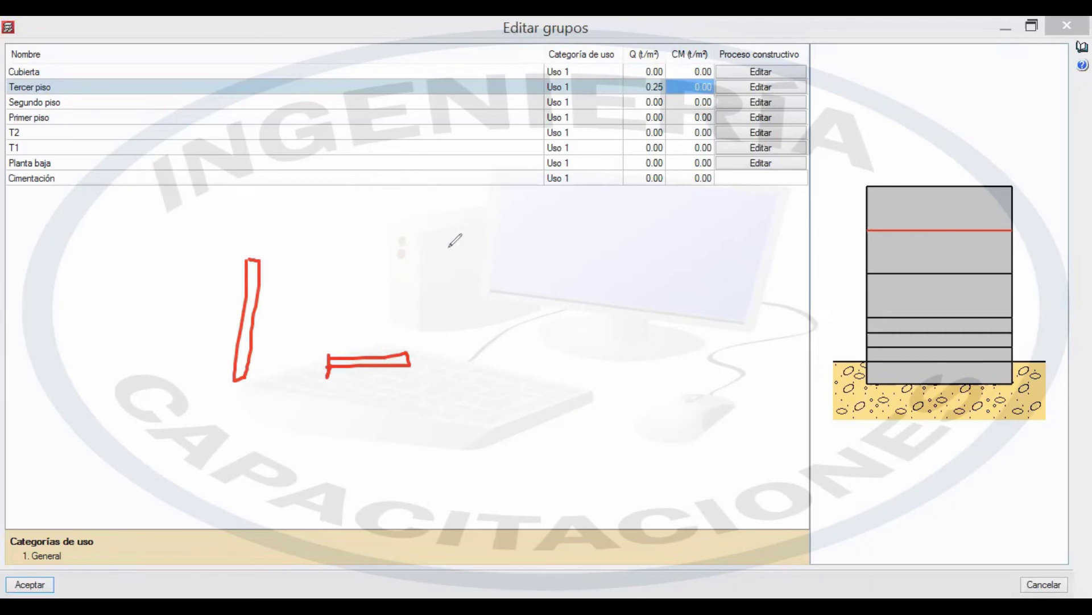
pyautogui.moveTo(366, 238); pyautogui.dragTo(377, 258)
pyautogui.moveTo(392, 253)
pyautogui.mouseDown()
pyautogui.moveTo(395, 279)
pyautogui.moveTo(405, 246)
pyautogui.mouseUp()
pyautogui.moveTo(332, 265); pyautogui.dragTo(408, 266)
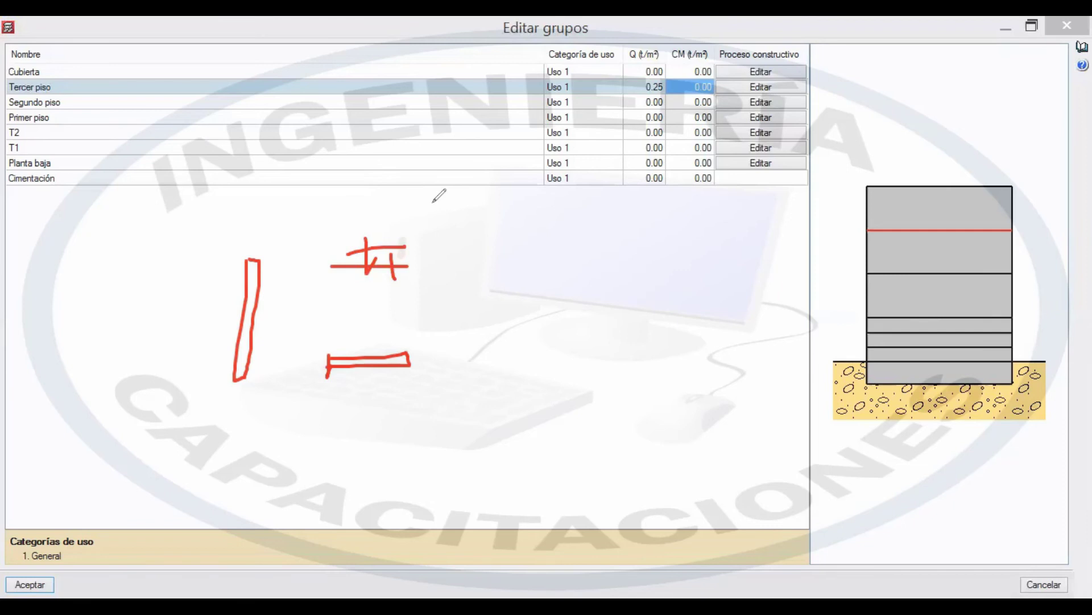
pyautogui.press('e')
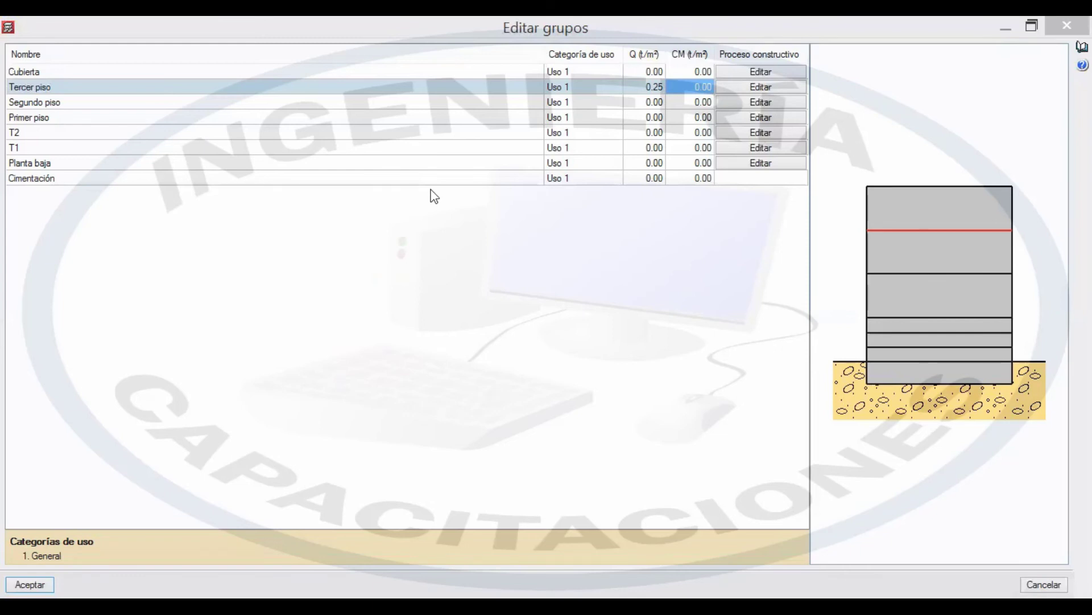
# Step: Set the dead load CM of Cubierta to 0.10 t/m²
pyautogui.click(691, 72)
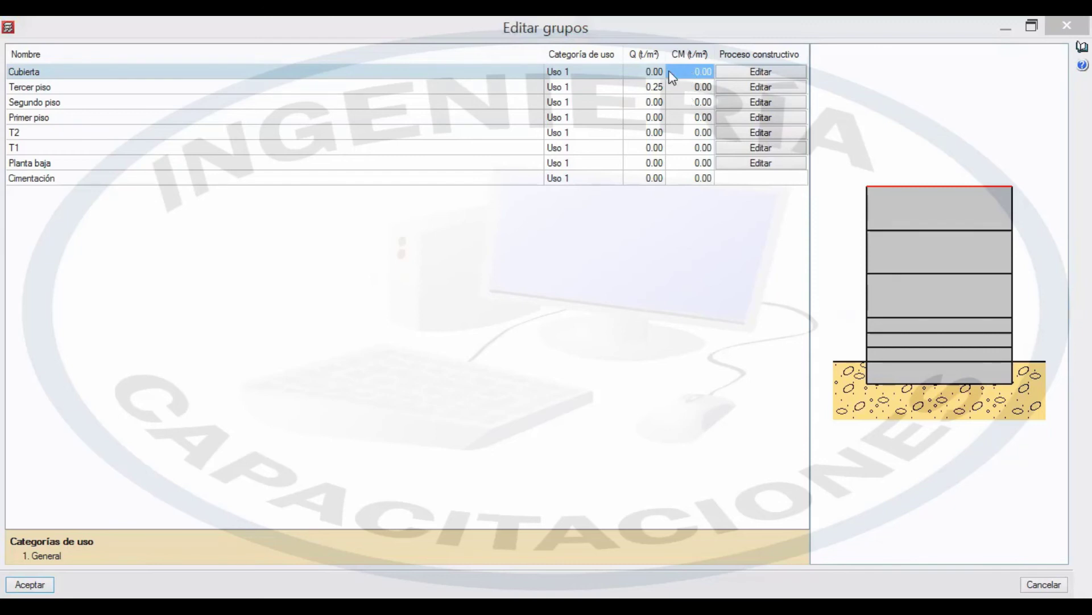
pyautogui.click(694, 72)
pyautogui.doubleClick(681, 71)
pyautogui.write('0.')
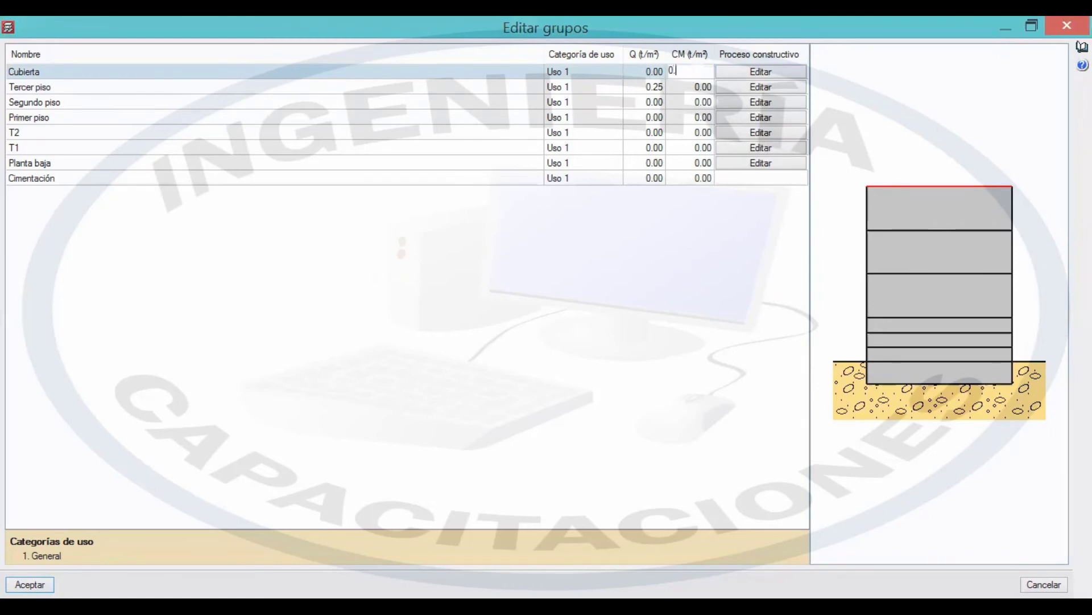
pyautogui.press('BackSpace')
pyautogui.press('BackSpace')
pyautogui.press('BackSpace')
pyautogui.write('0.1')
pyautogui.press('Return')
# Step: Enter the dead load CM of Tercer piso
pyautogui.write('0')
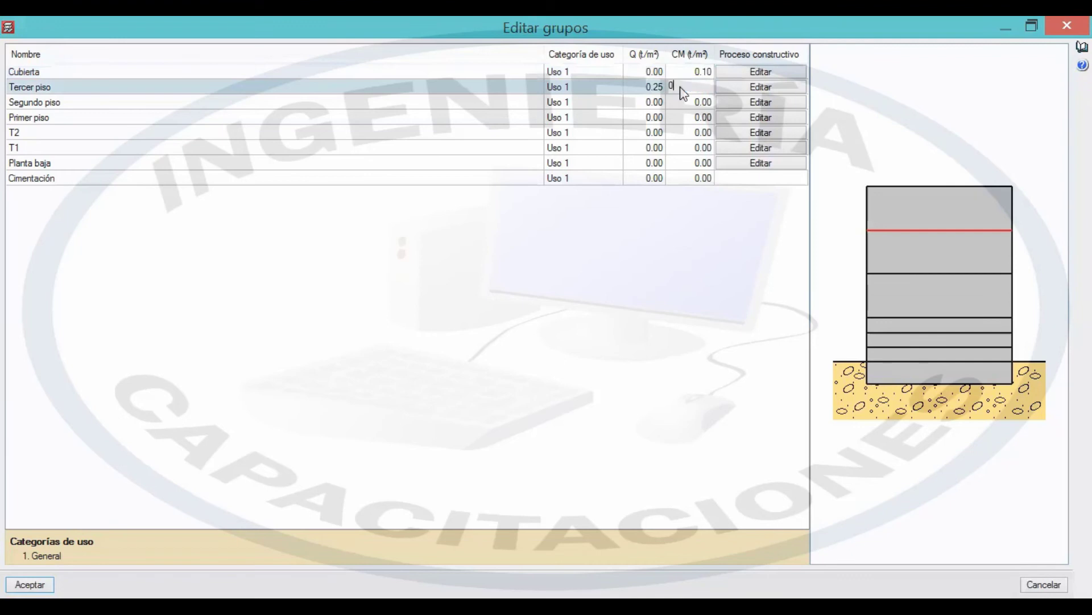
# Step: Set the dead load CM of the Cubierta and Tercer piso groups to 0.15 t/m²
pyautogui.click(691, 70)
pyautogui.write('0.15')
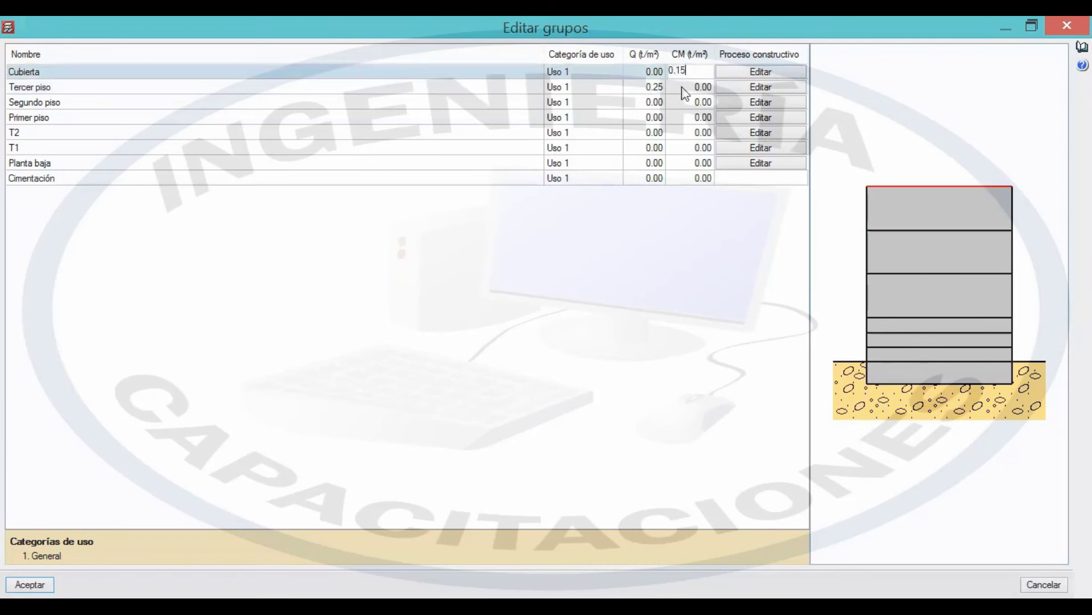
pyautogui.click(682, 85)
pyautogui.write('0.15')
pyautogui.press('Return')
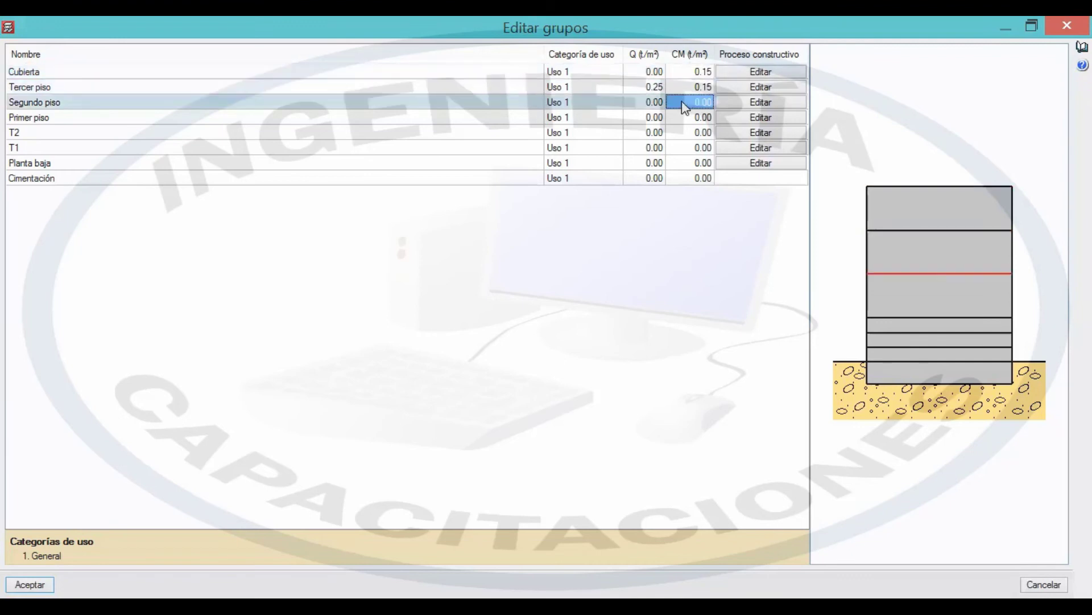
# Step: Set the dead load CM of Segundo piso, Primer piso, T2 and T1 to 0.15 t/m² each
pyautogui.write('0.15')
pyautogui.press('Return')
pyautogui.write('0.15')
pyautogui.press('Return')
pyautogui.write('0.')
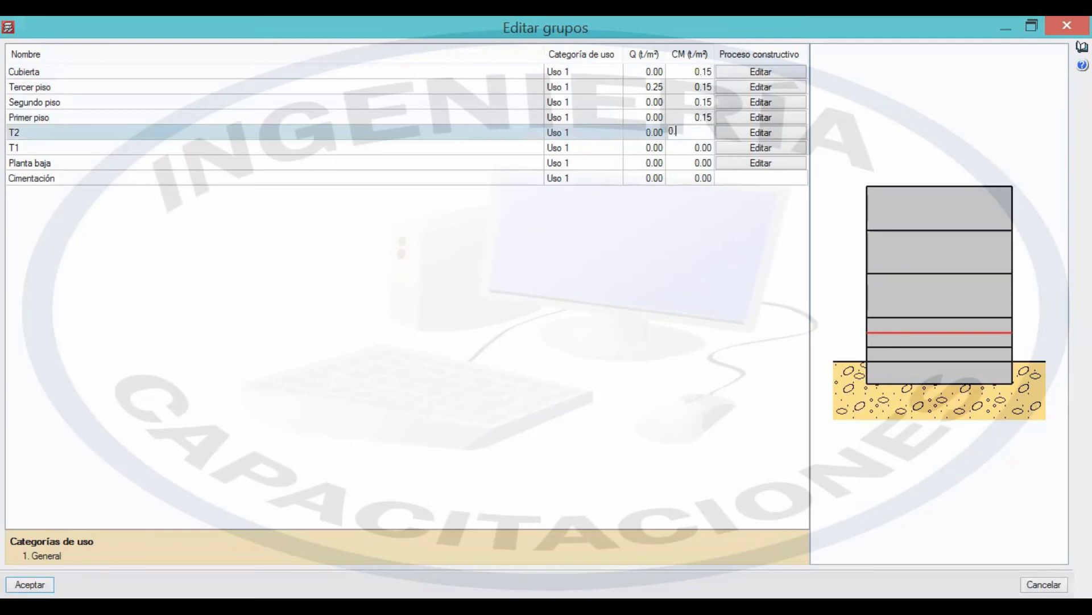
pyautogui.write('15')
pyautogui.press('Return')
pyautogui.write('0.15')
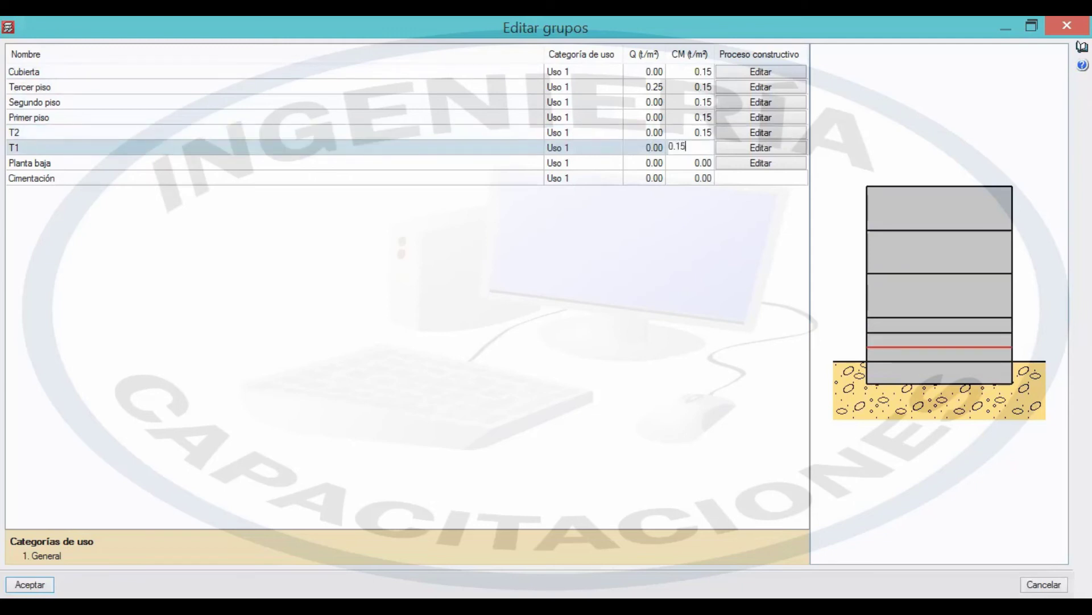
pyautogui.press('Return')
pyautogui.press('Up')
pyautogui.write('0.1')
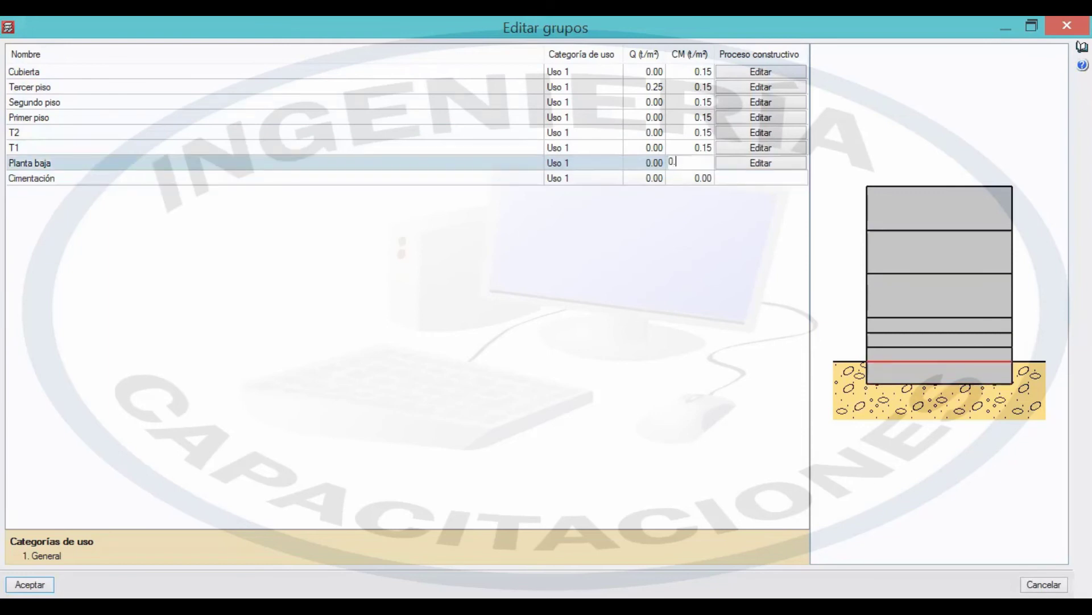
pyautogui.press('Up')
pyautogui.press('Down')
pyautogui.write('0')
pyautogui.press('Up')
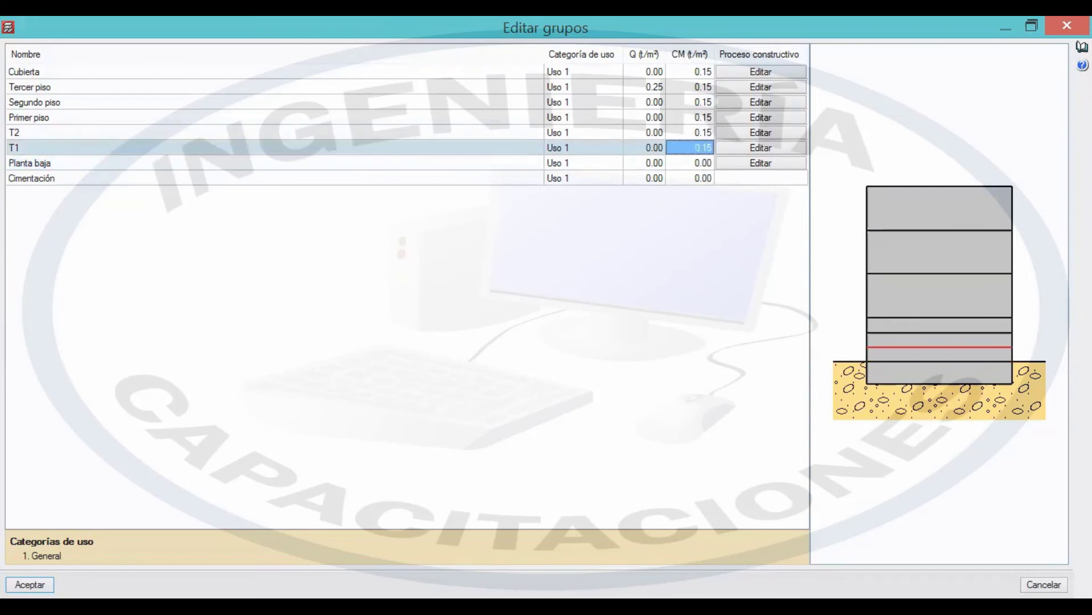
# Step: Set the live load Q of Segundo piso, Primer piso and T2 to 0.25 t/m² each
pyautogui.click(648, 85)
pyautogui.click(646, 100)
pyautogui.write('0.25')
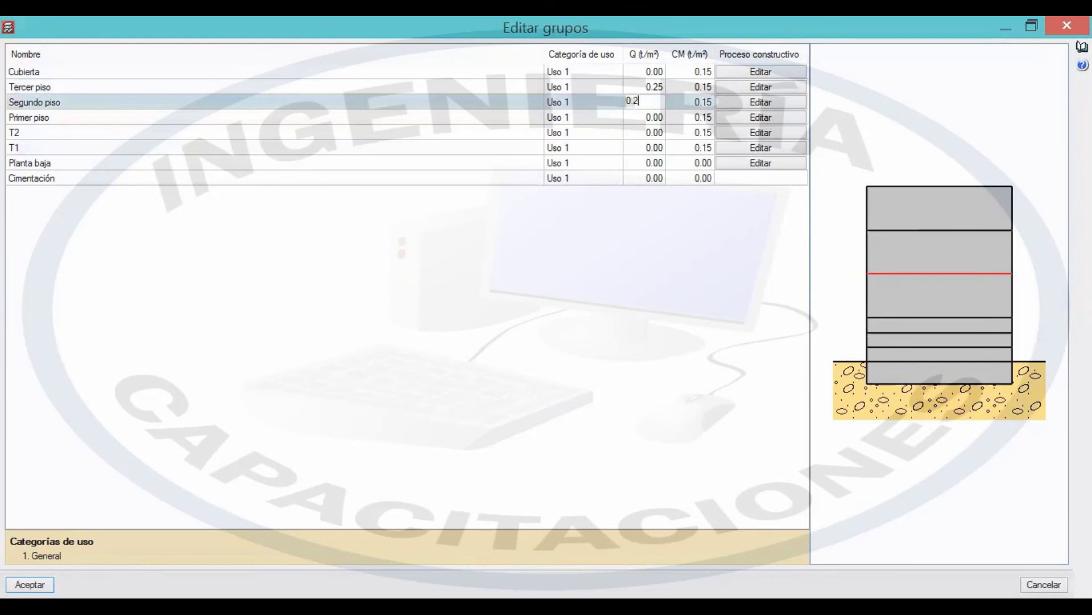
pyautogui.press('Down')
pyautogui.write('0.25')
pyautogui.press('Down')
pyautogui.write('0.25')
pyautogui.press('Down')
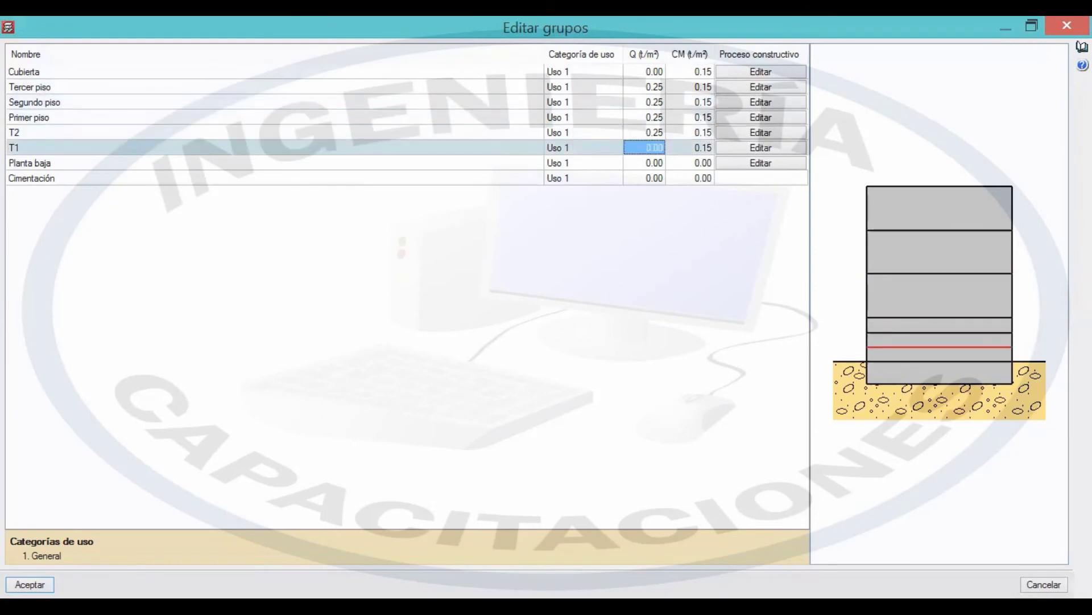
pyautogui.write('0')
pyautogui.press('Up')
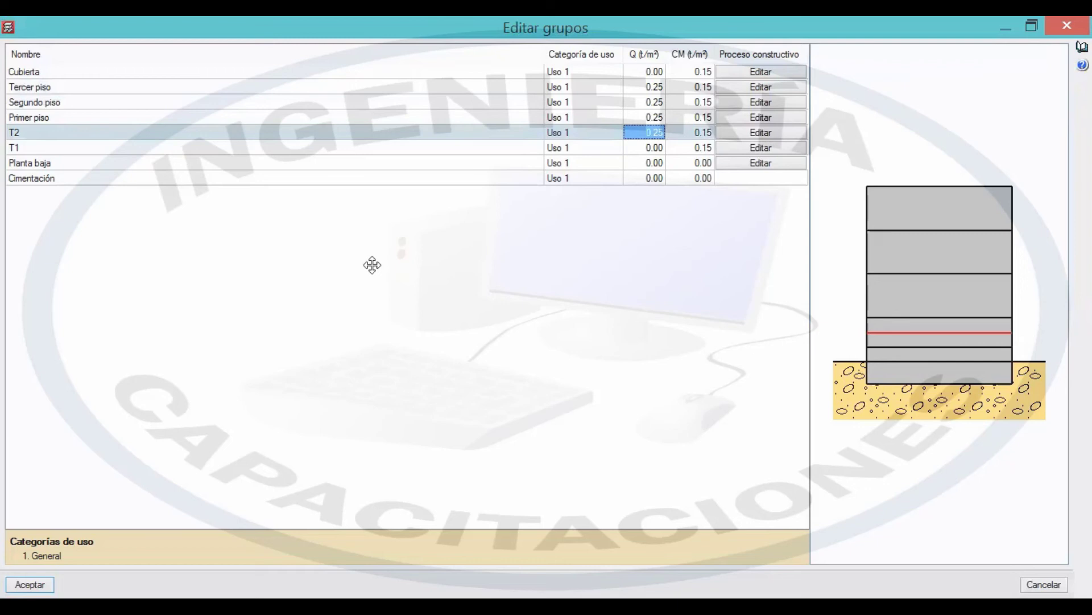
pyautogui.click(649, 148)
pyautogui.click(652, 132)
pyautogui.click(649, 164)
pyautogui.click(652, 134)
pyautogui.click(647, 163)
pyautogui.click(652, 135)
pyautogui.click(649, 148)
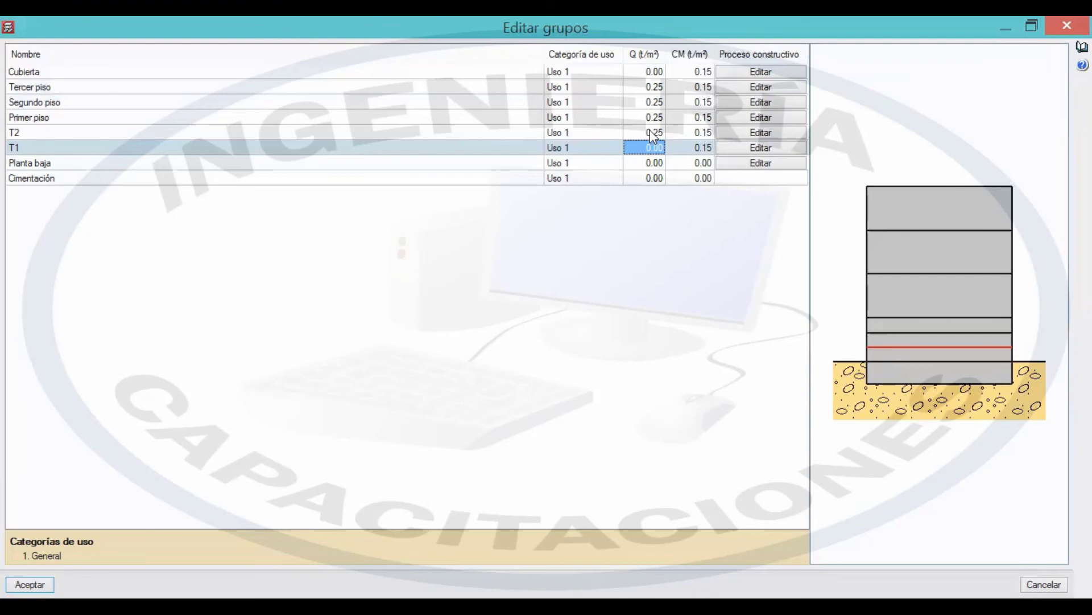
pyautogui.click(650, 134)
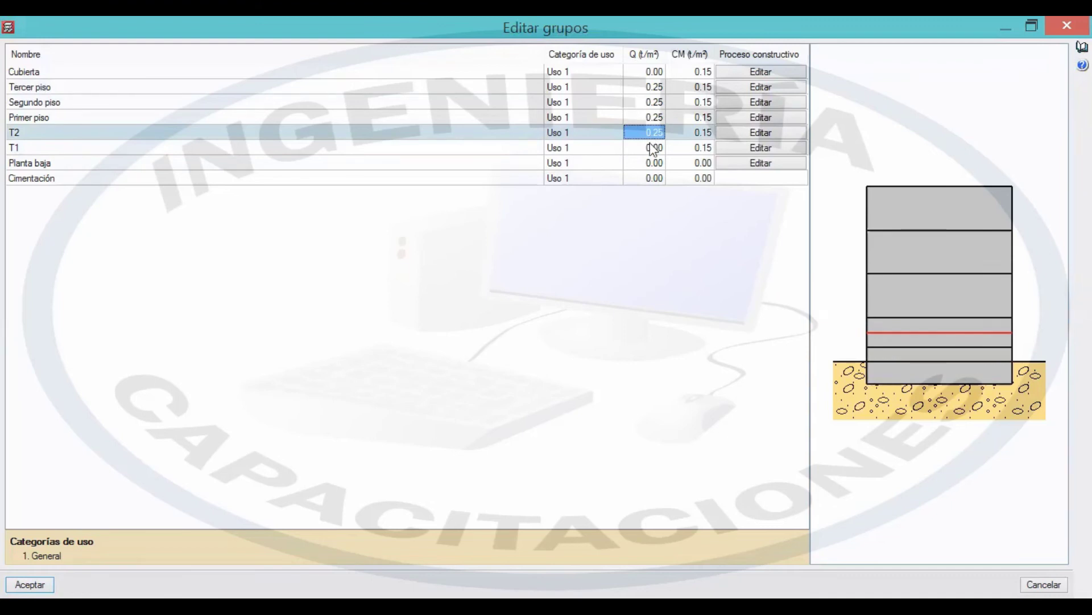
# Step: Set the live load Q of the T1 group to 0.25 t/m²
pyautogui.click(650, 149)
pyautogui.write('0.25')
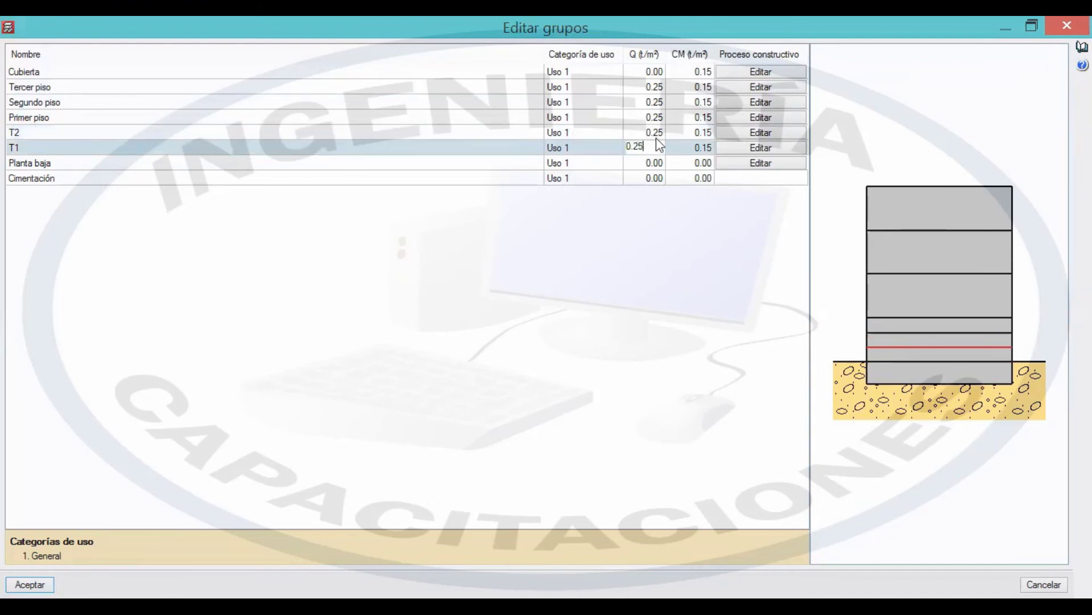
pyautogui.click(657, 135)
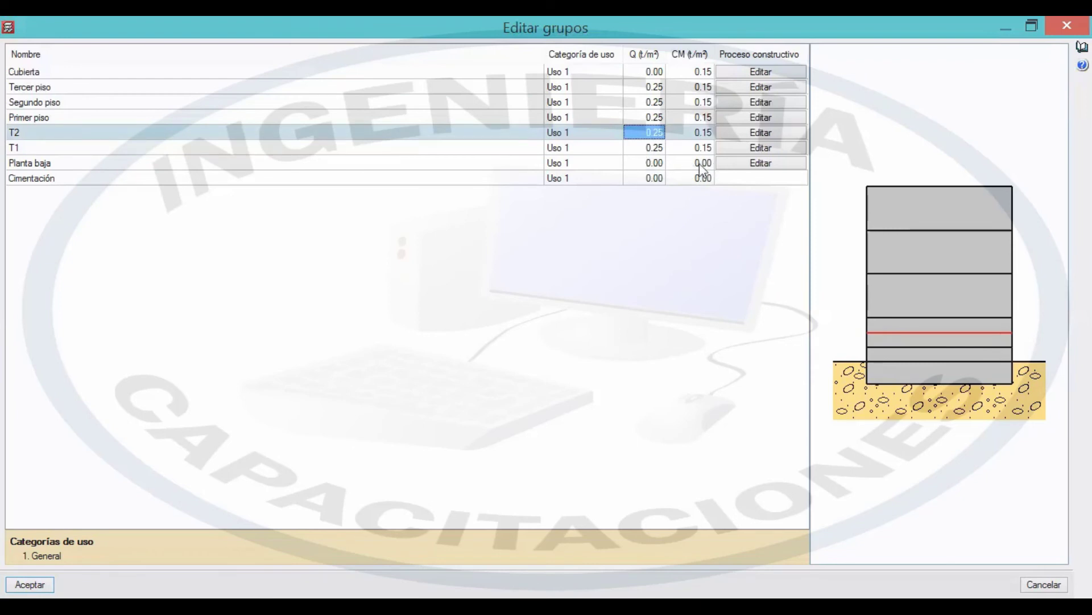
# Step: Set the live load Q of the Cubierta group to 0.10 t/m²
pyautogui.click(646, 164)
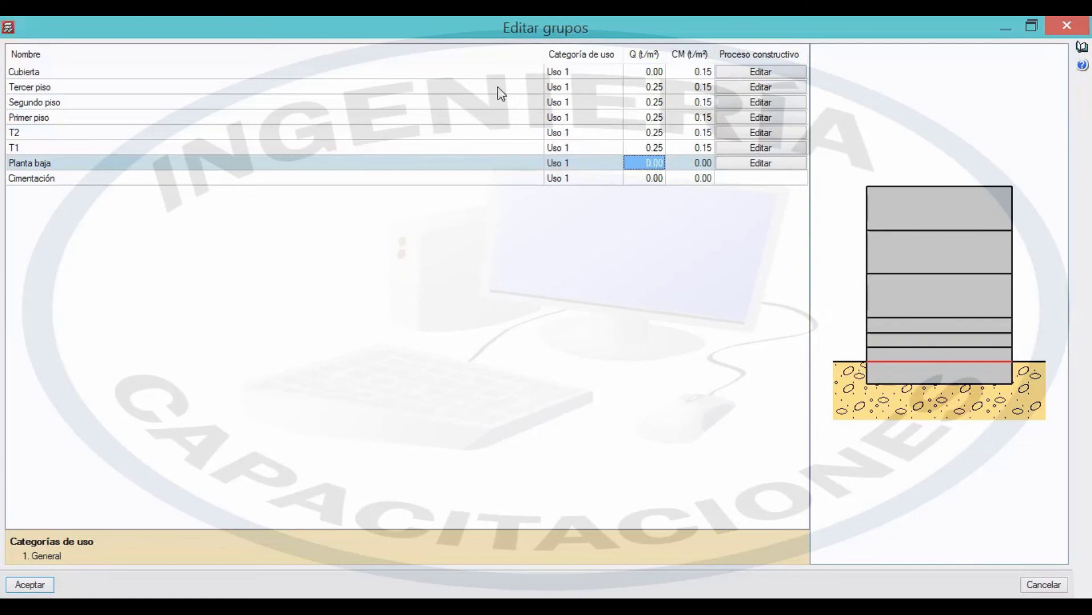
pyautogui.click(654, 73)
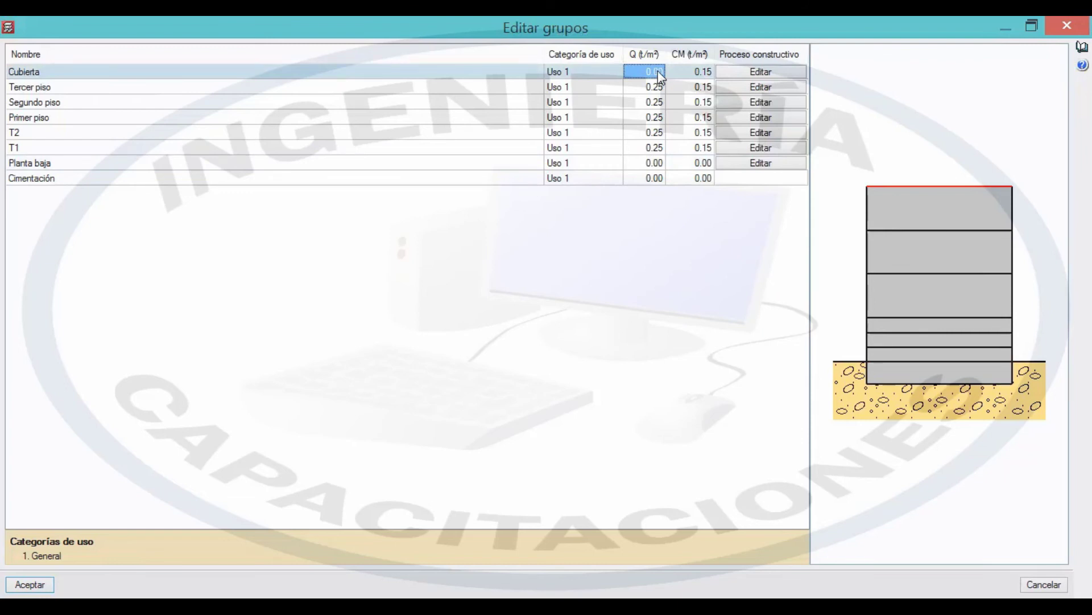
pyautogui.write('0.1')
pyautogui.press('Tab')
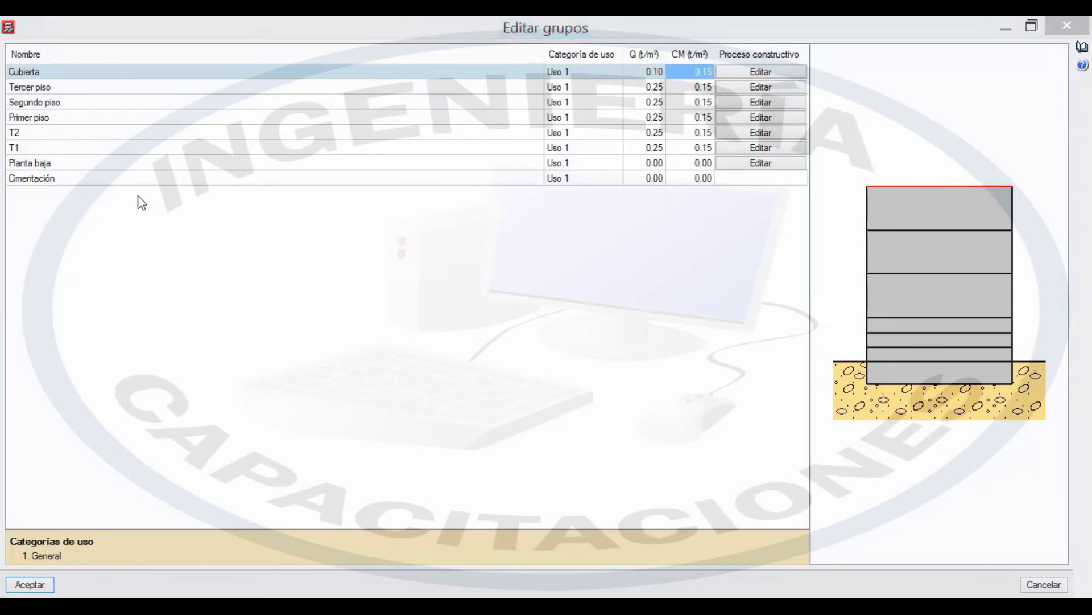
pyautogui.moveTo(632, 172)
pyautogui.mouseDown()
pyautogui.moveTo(654, 187)
pyautogui.moveTo(716, 181)
pyautogui.moveTo(649, 170)
pyautogui.moveTo(618, 181)
pyautogui.moveTo(632, 174)
pyautogui.moveTo(551, 306)
pyautogui.moveTo(550, 297)
pyautogui.mouseUp()
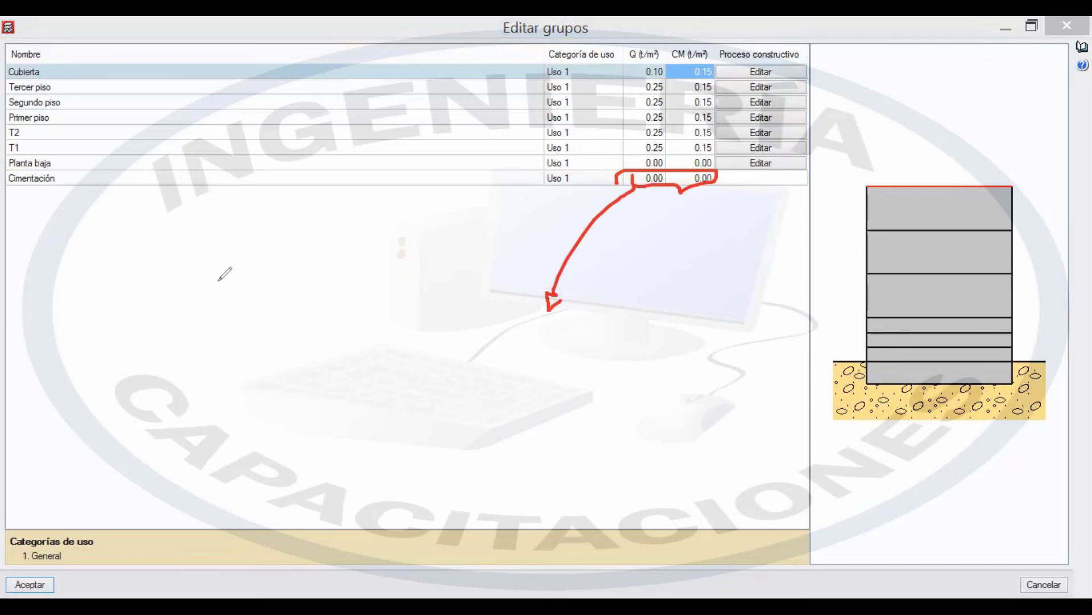
pyautogui.moveTo(90, 187); pyautogui.dragTo(256, 150)
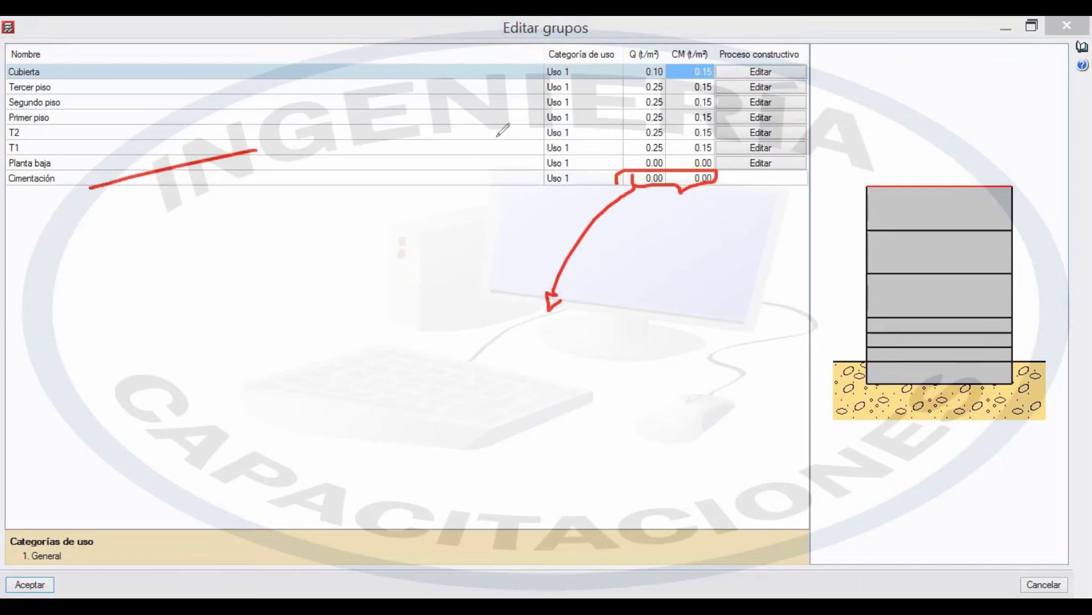
pyautogui.press('e')
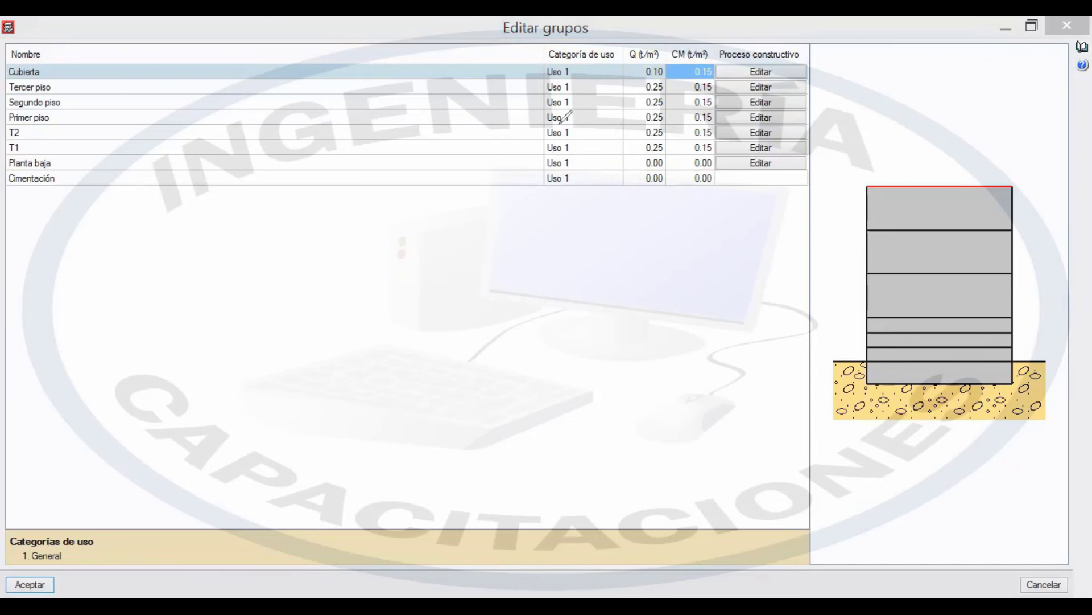
pyautogui.moveTo(268, 332)
pyautogui.mouseDown()
pyautogui.moveTo(267, 364)
pyautogui.moveTo(305, 427)
pyautogui.moveTo(302, 330)
pyautogui.mouseUp()
pyautogui.moveTo(219, 433); pyautogui.dragTo(377, 420)
pyautogui.moveTo(215, 435)
pyautogui.mouseDown()
pyautogui.moveTo(282, 477)
pyautogui.moveTo(385, 415)
pyautogui.mouseUp()
pyautogui.moveTo(268, 329); pyautogui.dragTo(302, 324)
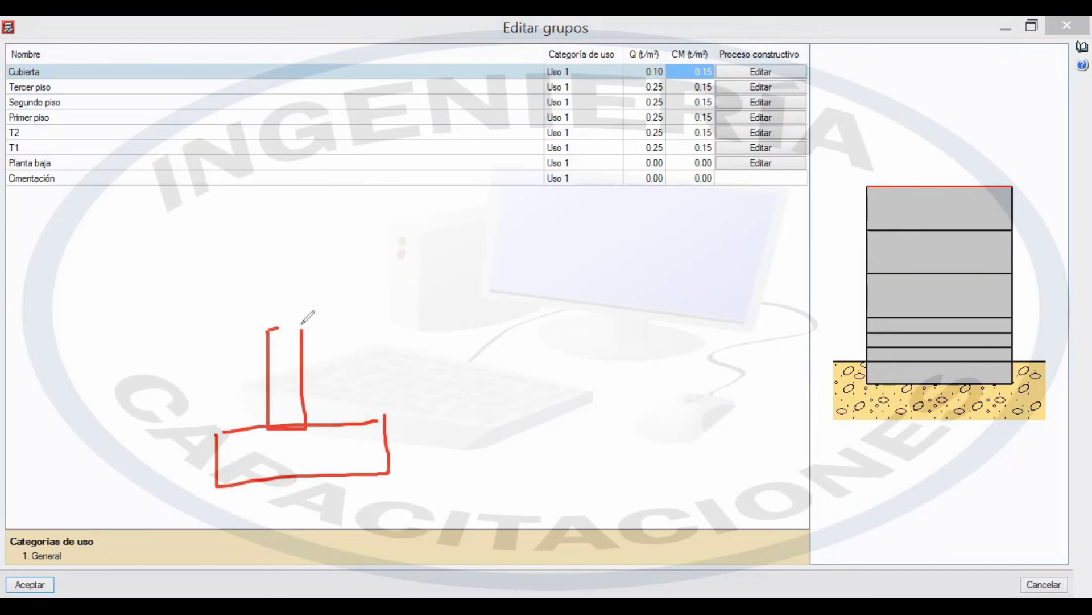
pyautogui.moveTo(381, 317); pyautogui.dragTo(385, 414)
pyautogui.moveTo(326, 317)
pyautogui.mouseDown()
pyautogui.moveTo(296, 356)
pyautogui.moveTo(312, 358)
pyautogui.moveTo(317, 391)
pyautogui.moveTo(339, 403)
pyautogui.moveTo(371, 396)
pyautogui.mouseUp()
pyautogui.moveTo(242, 331)
pyautogui.mouseDown()
pyautogui.moveTo(216, 361)
pyautogui.moveTo(216, 382)
pyautogui.mouseUp()
pyautogui.moveTo(244, 377)
pyautogui.mouseDown()
pyautogui.moveTo(225, 392)
pyautogui.moveTo(234, 405)
pyautogui.mouseUp()
pyautogui.moveTo(238, 406); pyautogui.dragTo(239, 411)
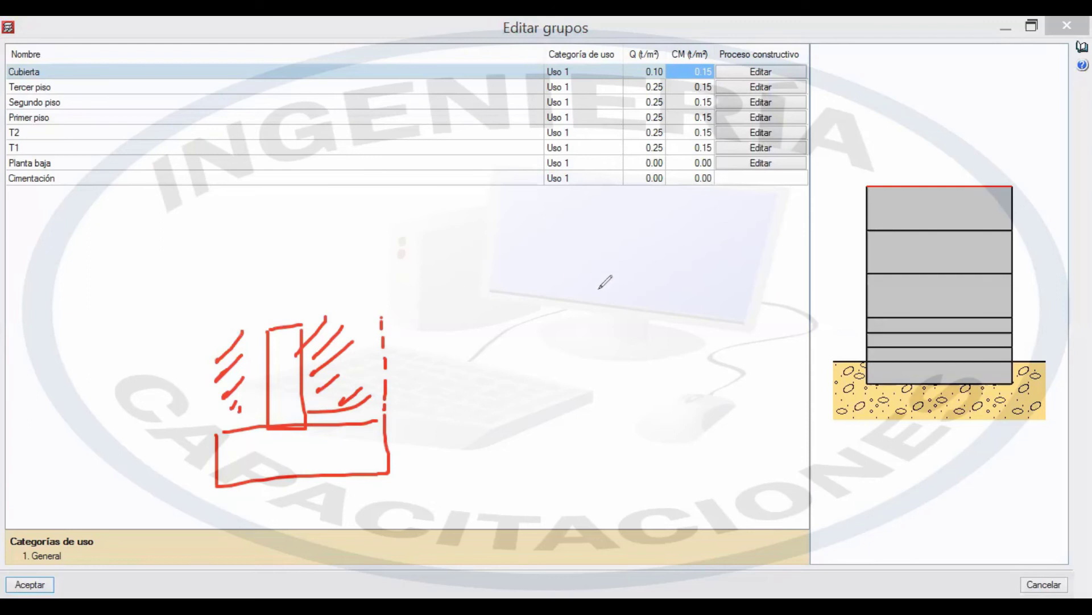
pyautogui.moveTo(452, 352)
pyautogui.mouseDown()
pyautogui.moveTo(466, 366)
pyautogui.moveTo(479, 356)
pyautogui.mouseUp()
pyautogui.moveTo(479, 340); pyautogui.dragTo(481, 359)
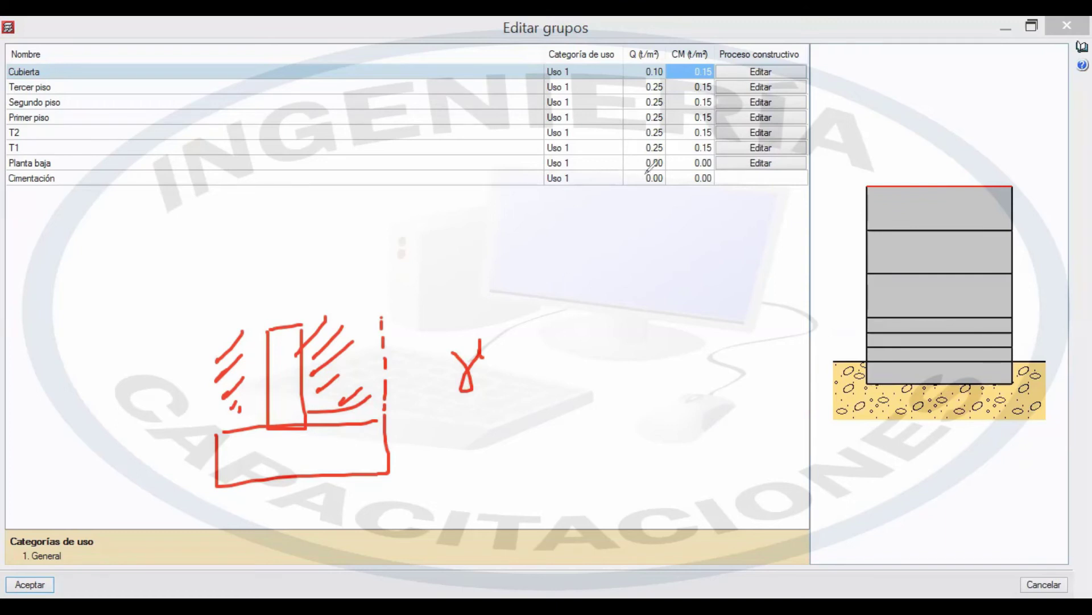
pyautogui.moveTo(719, 167)
pyautogui.mouseDown()
pyautogui.moveTo(630, 173)
pyautogui.moveTo(720, 180)
pyautogui.mouseUp()
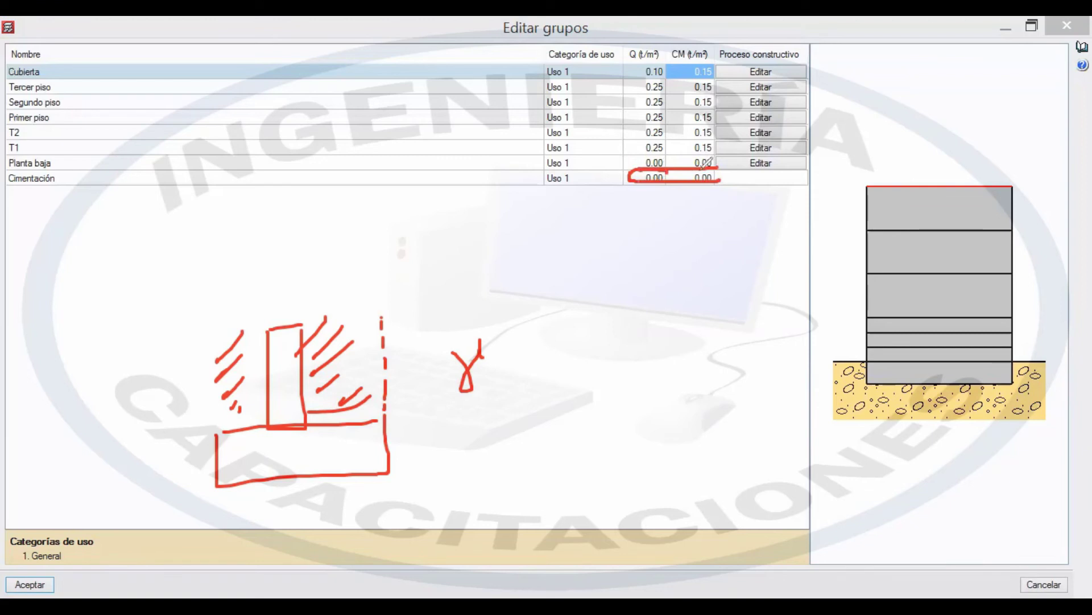
pyautogui.moveTo(682, 168)
pyautogui.mouseDown()
pyautogui.moveTo(716, 171)
pyautogui.moveTo(680, 175)
pyautogui.mouseUp()
pyautogui.press('e')
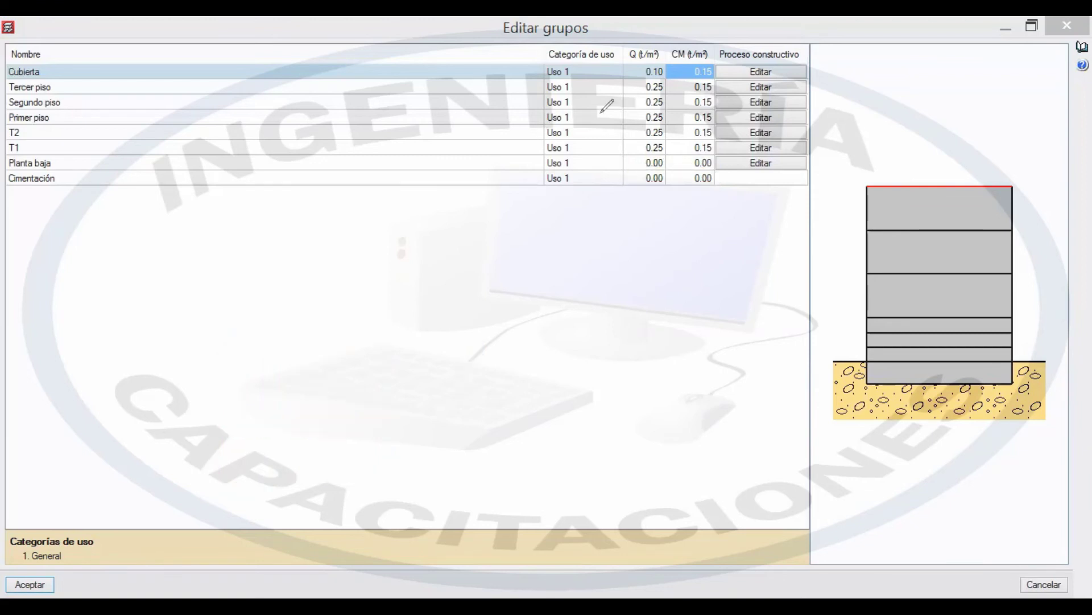
pyautogui.click(694, 181)
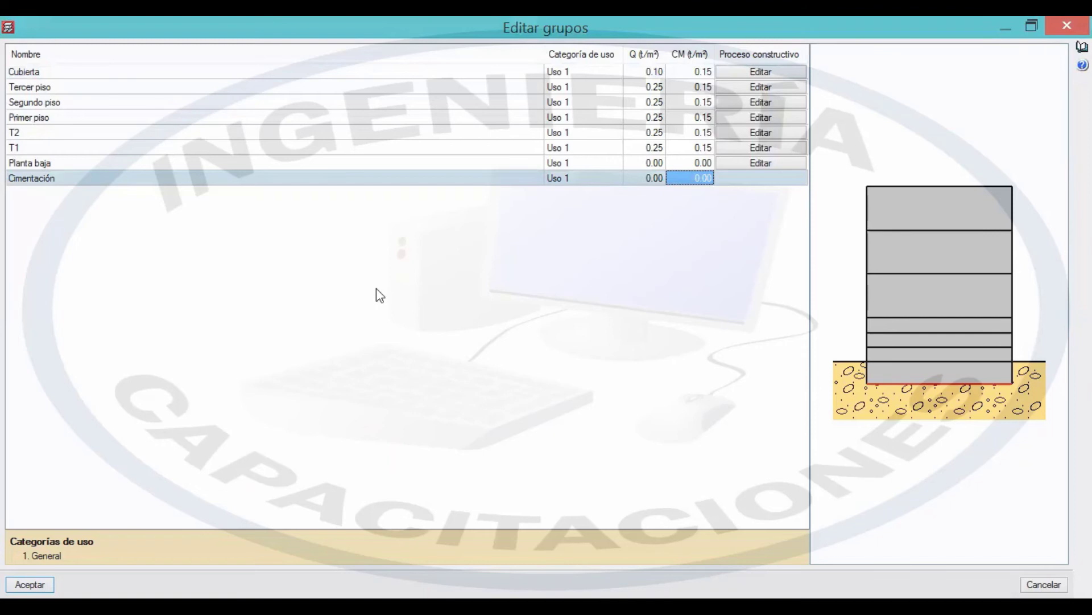
pyautogui.hotkey('ctrl', 'shift', 'd')
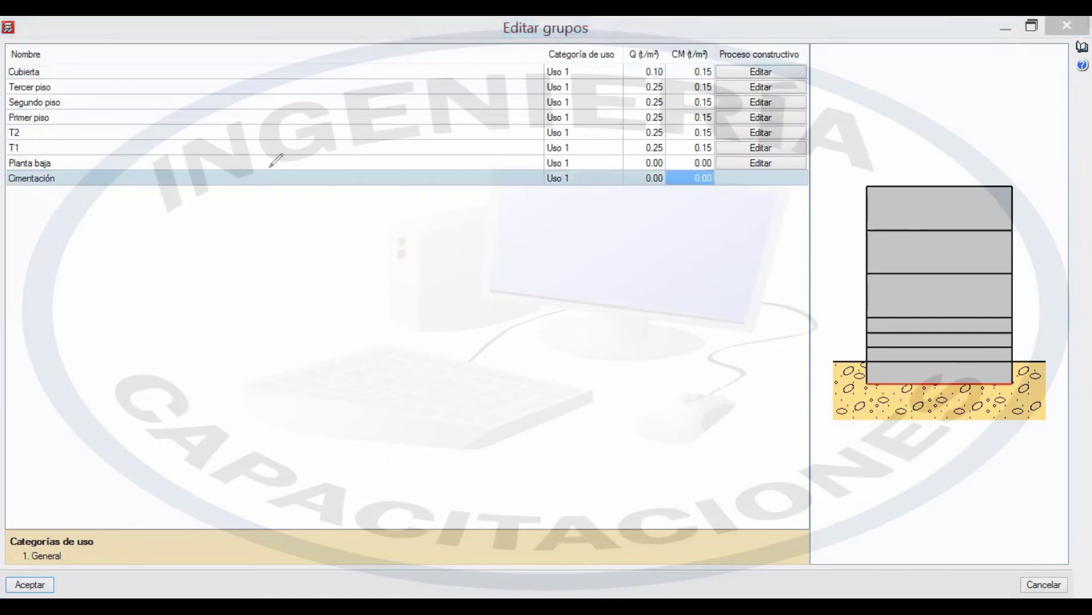
pyautogui.moveTo(219, 444)
pyautogui.mouseDown()
pyautogui.moveTo(370, 395)
pyautogui.moveTo(260, 438)
pyautogui.moveTo(189, 442)
pyautogui.mouseUp()
pyautogui.moveTo(274, 395)
pyautogui.mouseDown()
pyautogui.moveTo(287, 291)
pyautogui.moveTo(310, 353)
pyautogui.moveTo(308, 407)
pyautogui.mouseUp()
pyautogui.moveTo(393, 286)
pyautogui.mouseDown()
pyautogui.moveTo(441, 283)
pyautogui.moveTo(431, 398)
pyautogui.mouseUp()
pyautogui.moveTo(424, 292); pyautogui.dragTo(442, 281)
pyautogui.moveTo(464, 311)
pyautogui.mouseDown()
pyautogui.moveTo(468, 336)
pyautogui.moveTo(480, 313)
pyautogui.moveTo(489, 323)
pyautogui.mouseUp()
pyautogui.click(315, 290)
pyautogui.moveTo(331, 286)
pyautogui.mouseDown()
pyautogui.moveTo(370, 288)
pyautogui.moveTo(377, 395)
pyautogui.mouseUp()
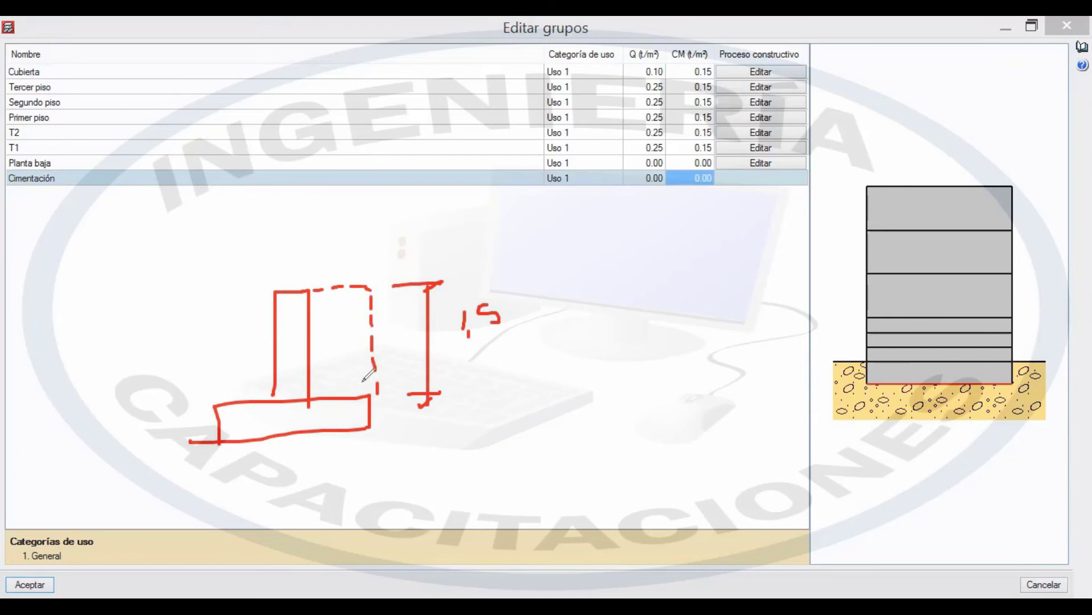
pyautogui.moveTo(344, 384)
pyautogui.mouseDown()
pyautogui.moveTo(415, 453)
pyautogui.moveTo(472, 472)
pyautogui.moveTo(483, 447)
pyautogui.moveTo(487, 470)
pyautogui.moveTo(519, 462)
pyautogui.mouseUp()
pyautogui.moveTo(537, 421)
pyautogui.mouseDown()
pyautogui.moveTo(542, 461)
pyautogui.moveTo(541, 446)
pyautogui.moveTo(580, 451)
pyautogui.mouseUp()
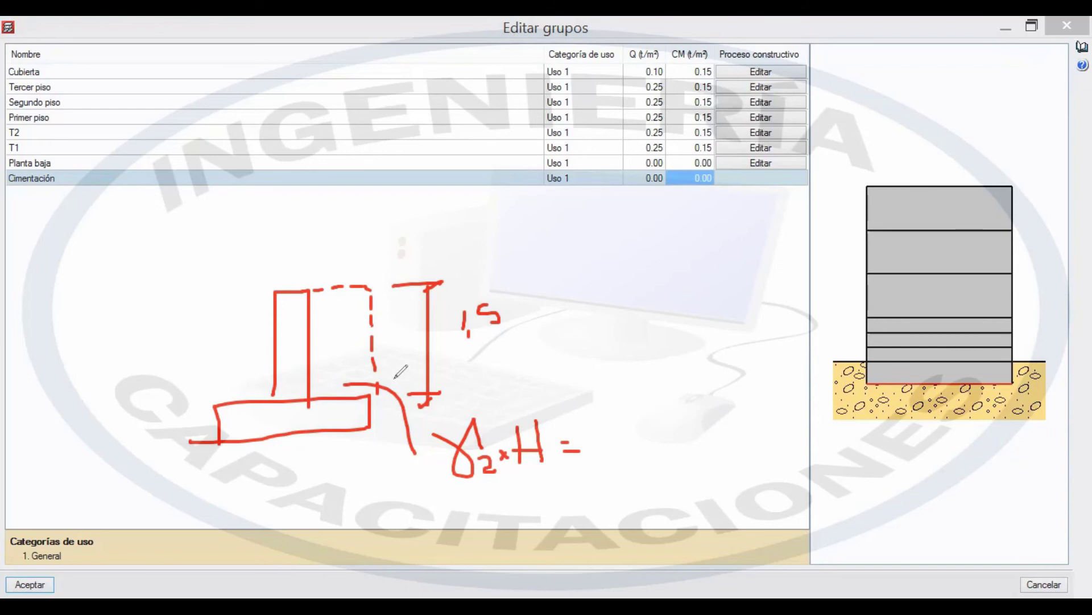
pyautogui.moveTo(630, 173)
pyautogui.mouseDown()
pyautogui.moveTo(711, 178)
pyautogui.moveTo(631, 172)
pyautogui.mouseUp()
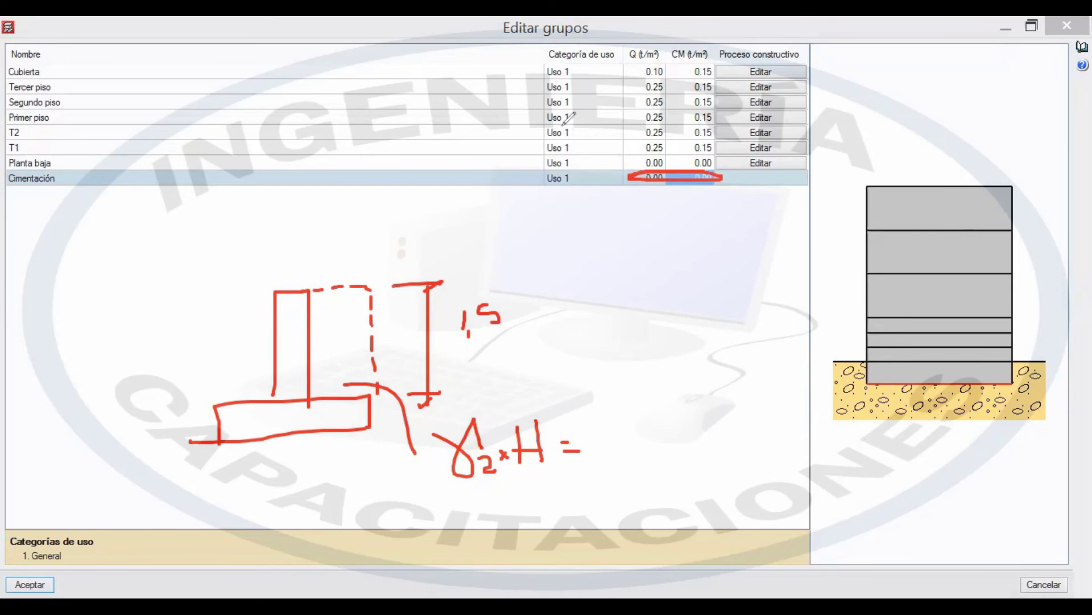
pyautogui.press('e')
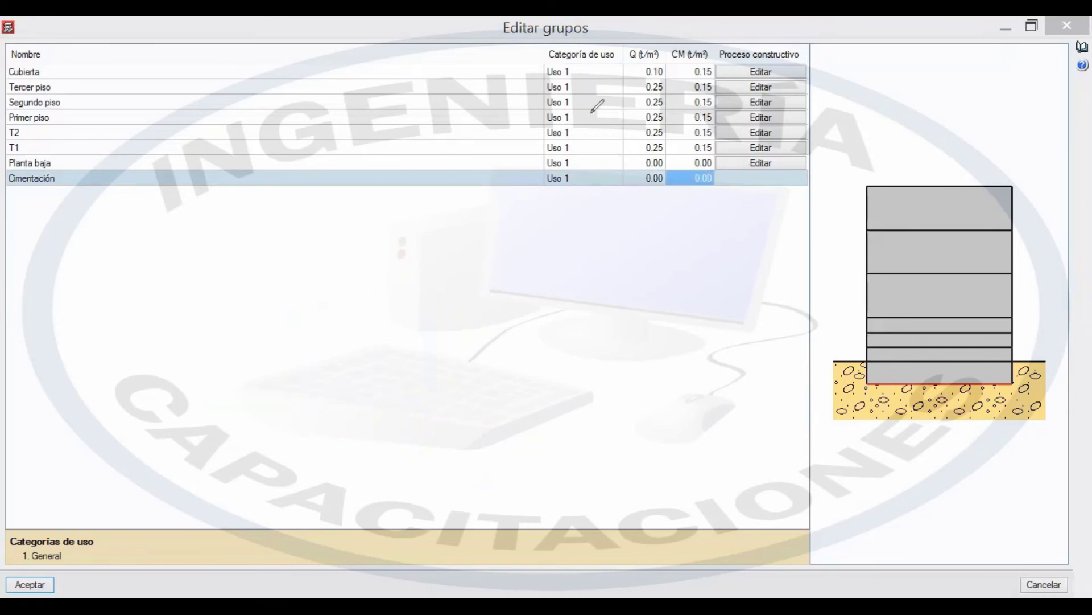
pyautogui.moveTo(371, 329)
pyautogui.mouseDown()
pyautogui.moveTo(401, 311)
pyautogui.moveTo(405, 331)
pyautogui.mouseUp()
pyautogui.moveTo(408, 343); pyautogui.dragTo(434, 345)
pyautogui.moveTo(442, 304)
pyautogui.mouseDown()
pyautogui.moveTo(445, 341)
pyautogui.moveTo(466, 310)
pyautogui.moveTo(551, 323)
pyautogui.moveTo(540, 373)
pyautogui.moveTo(577, 362)
pyautogui.moveTo(581, 377)
pyautogui.mouseUp()
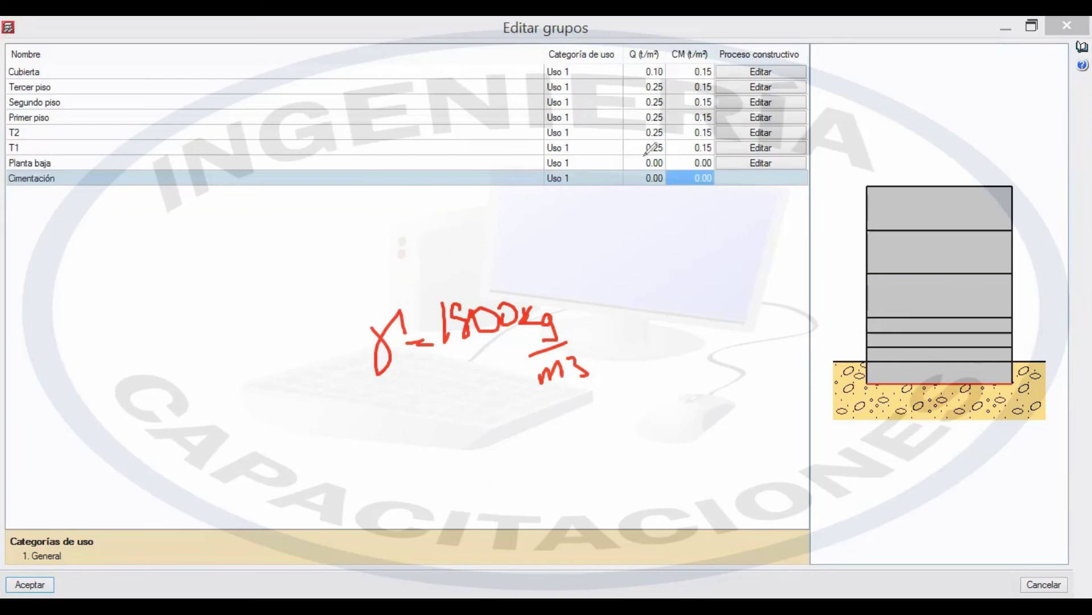
pyautogui.moveTo(699, 169)
pyautogui.mouseDown()
pyautogui.moveTo(740, 183)
pyautogui.moveTo(705, 166)
pyautogui.mouseUp()
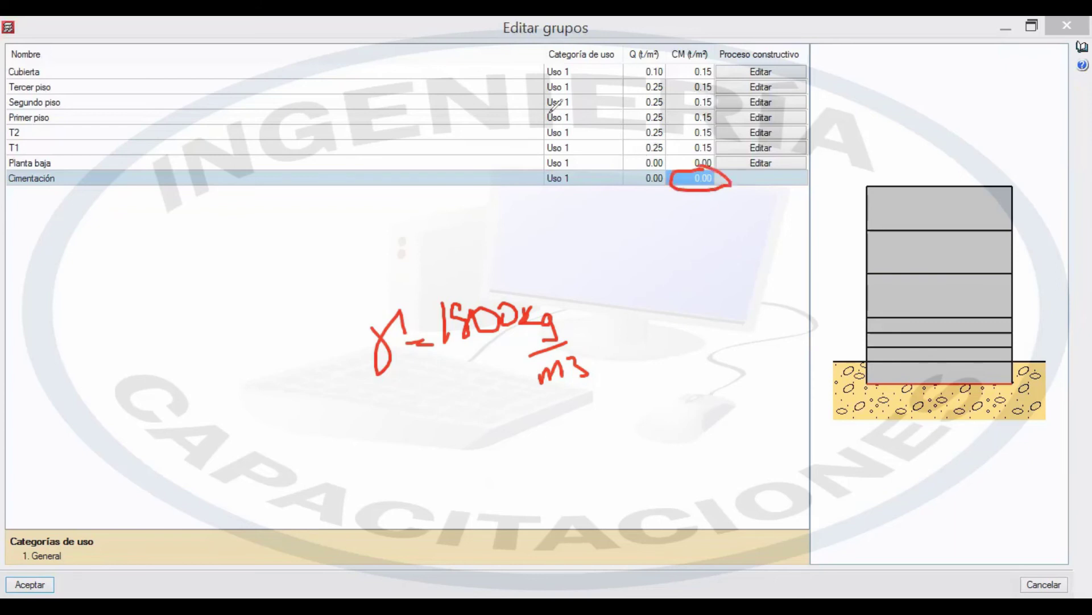
pyautogui.press('e')
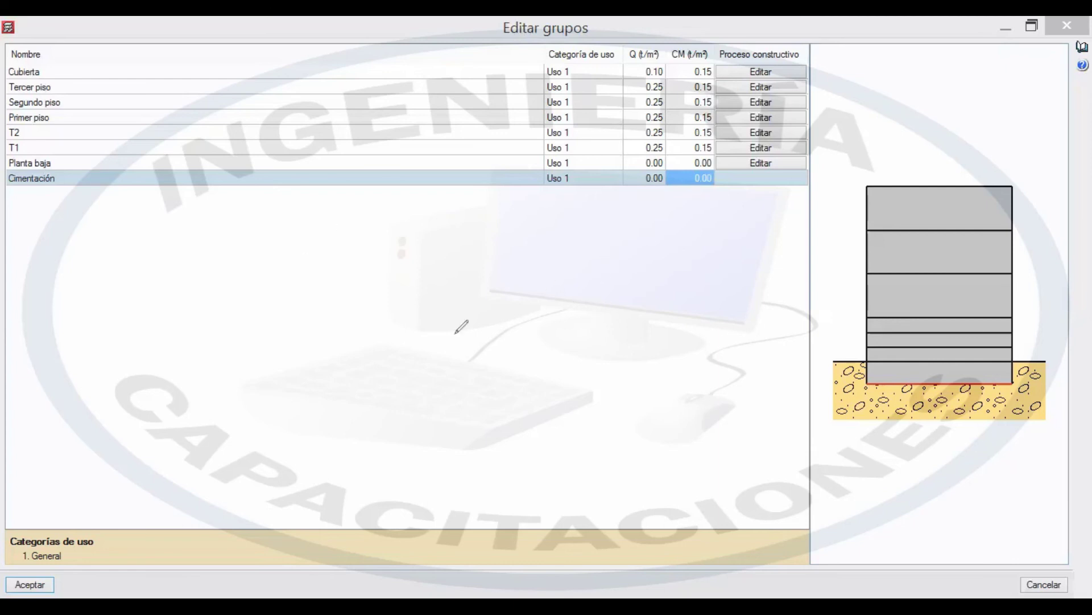
pyautogui.moveTo(203, 263); pyautogui.dragTo(185, 398)
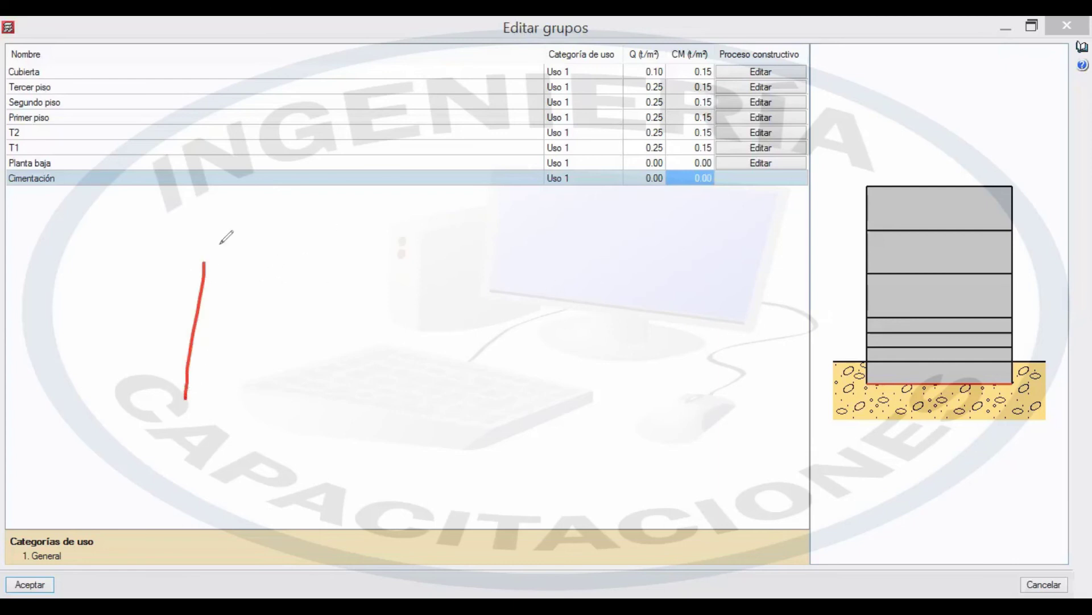
pyautogui.moveTo(250, 229)
pyautogui.mouseDown()
pyautogui.moveTo(227, 264)
pyautogui.moveTo(244, 259)
pyautogui.mouseUp()
pyautogui.press('e')
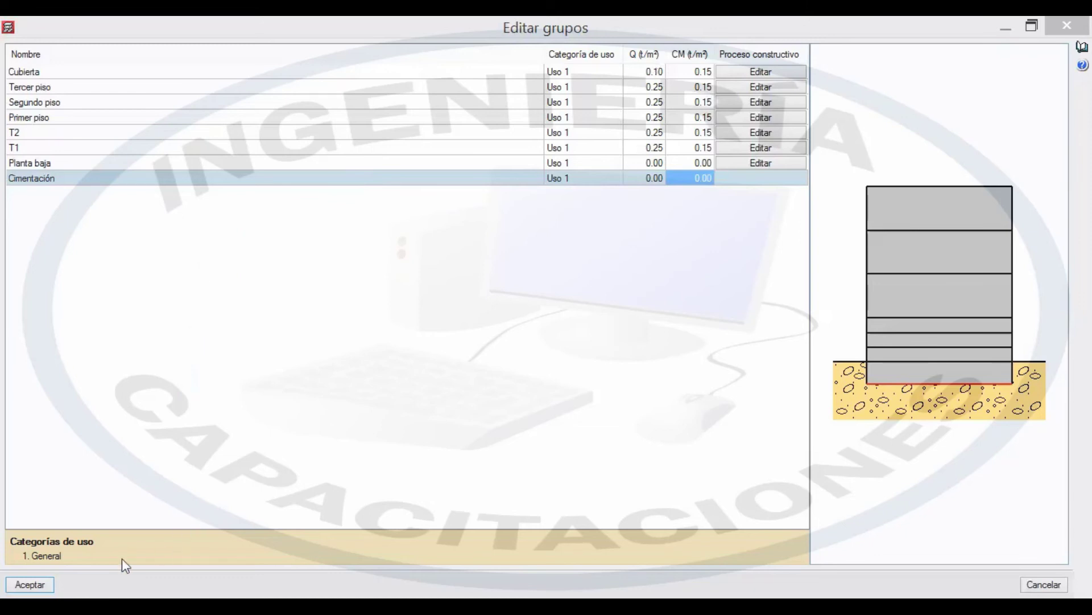
# Step: Confirm the loads entered for the floor groups and return to the plan
pyautogui.press('Escape')
pyautogui.press('Return')
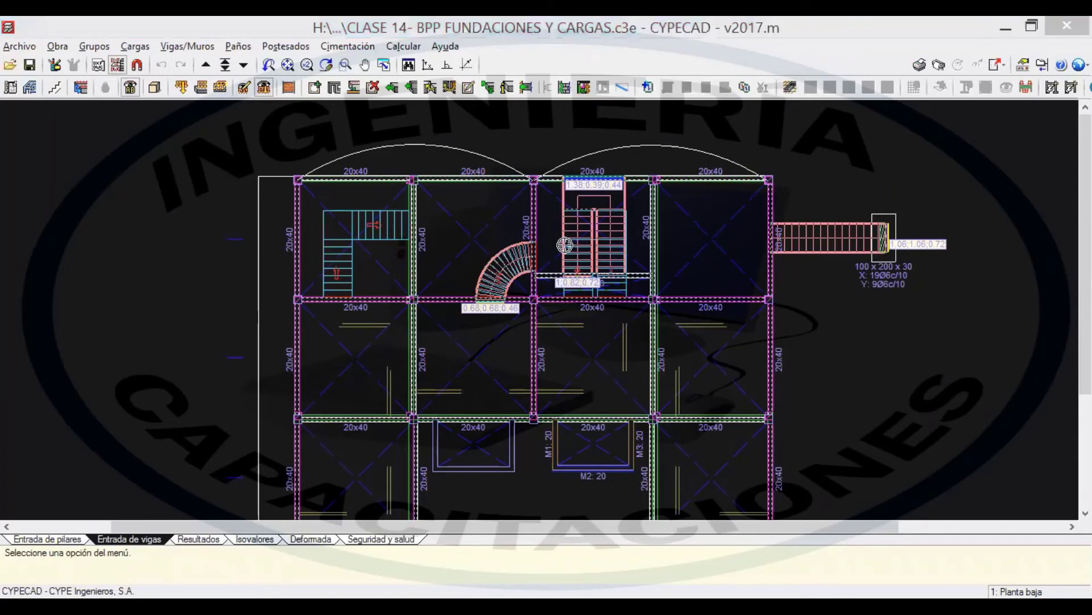
pyautogui.scroll(-2, 524, 250)
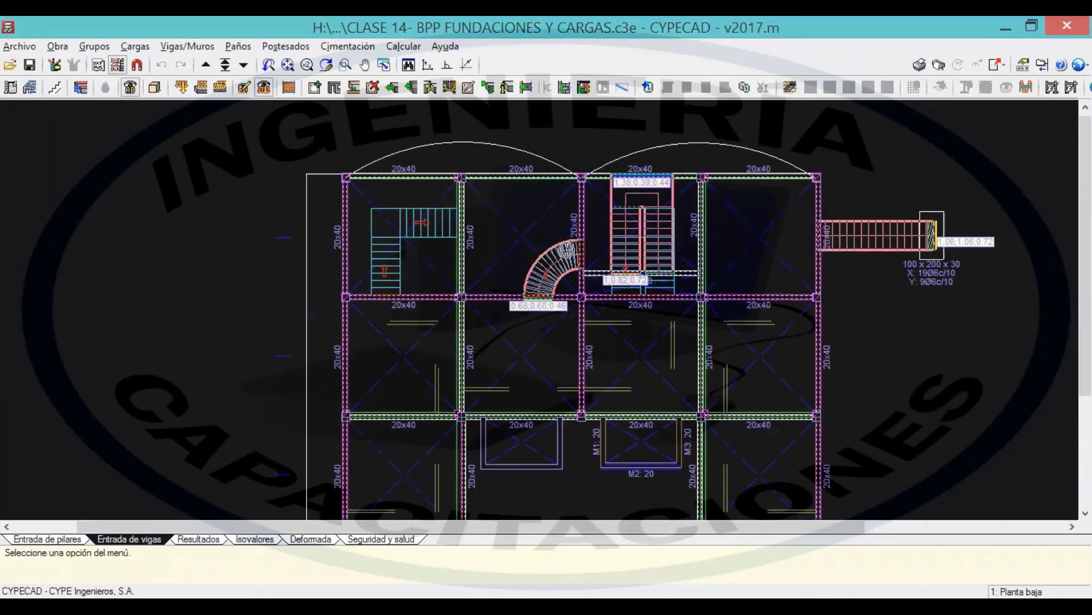
pyautogui.click(135, 46)
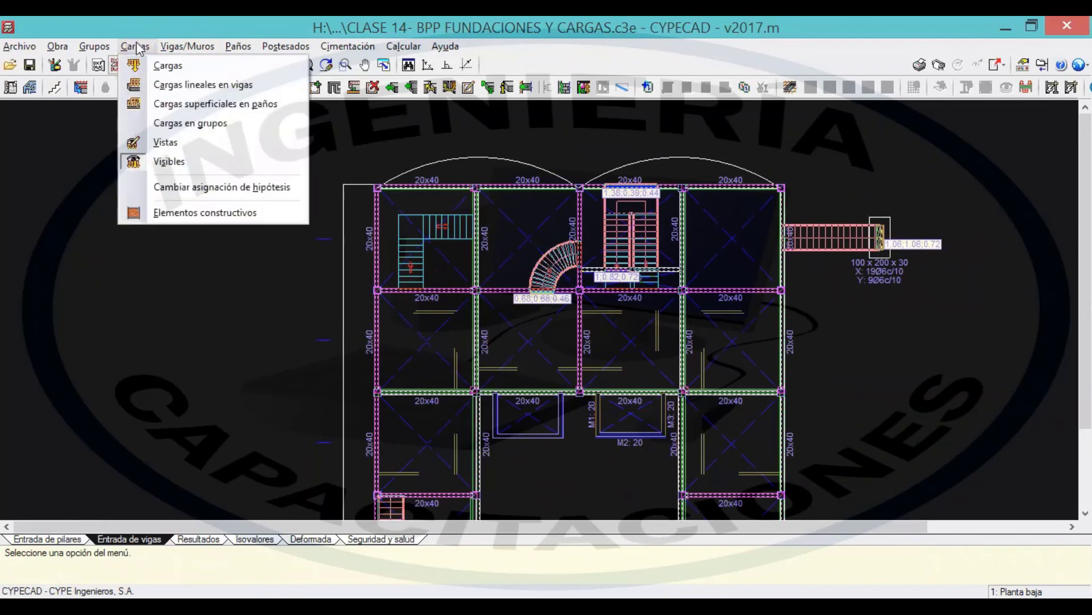
pyautogui.click(142, 49)
pyautogui.click(142, 49)
pyautogui.moveTo(187, 46)
pyautogui.press('Left')
pyautogui.press('Up')
pyautogui.press('Up')
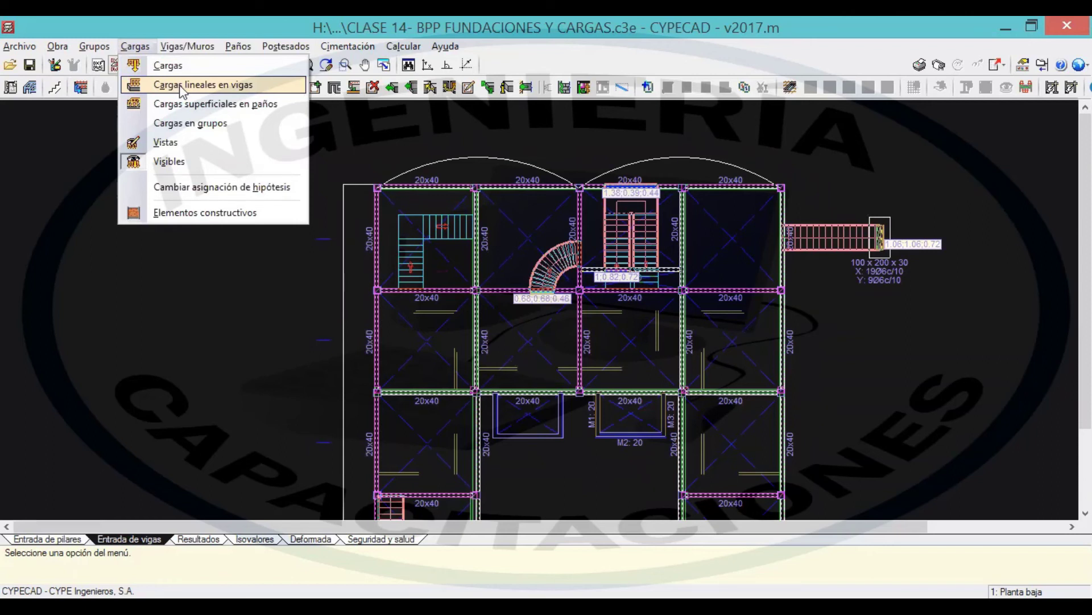
pyautogui.click(296, 338)
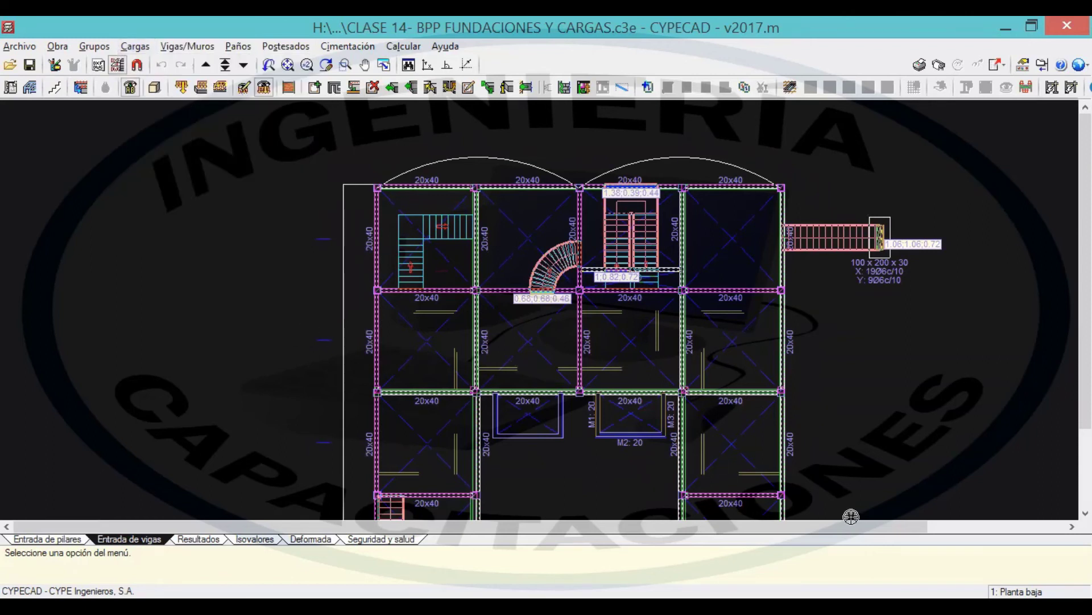
# Step: Examine the beams and stairs in the upper row of bays on the Planta baja plan
pyautogui.scroll(3, 592, 393)
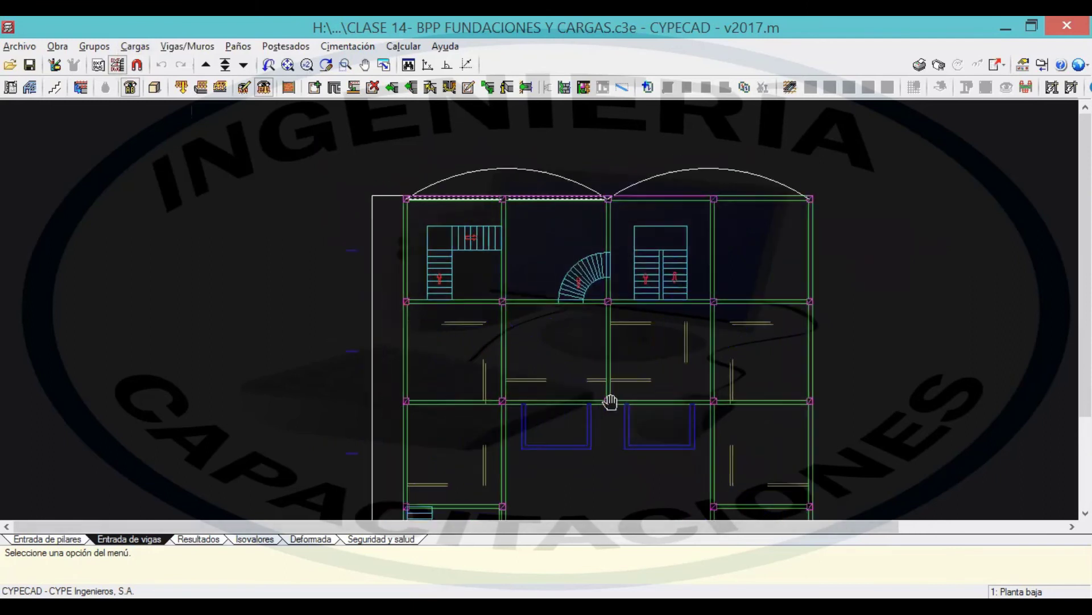
pyautogui.scroll(1, 503, 290)
pyautogui.moveTo(502, 304); pyautogui.dragTo(506, 351, button='middle')
pyautogui.moveTo(476, 289); pyautogui.dragTo(473, 309, button='middle')
pyautogui.scroll(2, 436, 288)
pyautogui.moveTo(414, 273); pyautogui.dragTo(359, 242, button='middle')
pyautogui.scroll(-1, 638, 250)
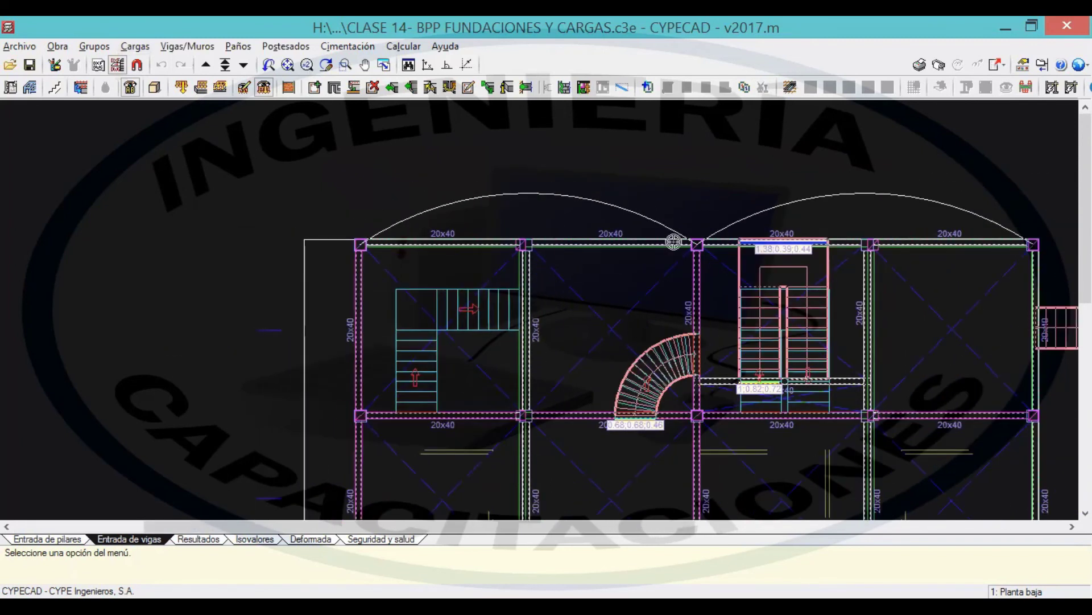
pyautogui.moveTo(790, 344); pyautogui.dragTo(839, 297, button='middle')
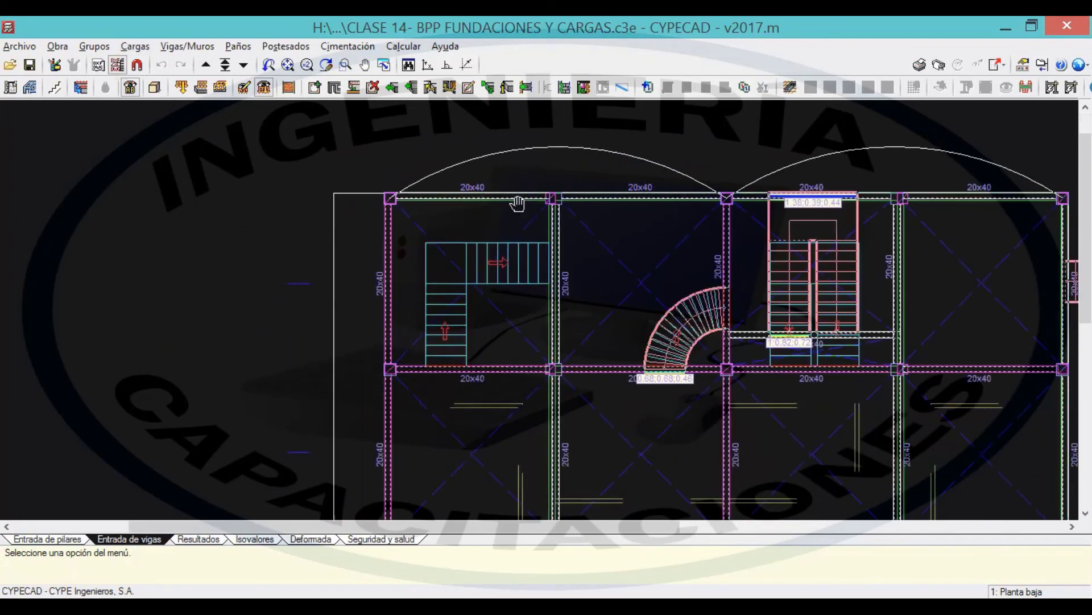
pyautogui.click(135, 46)
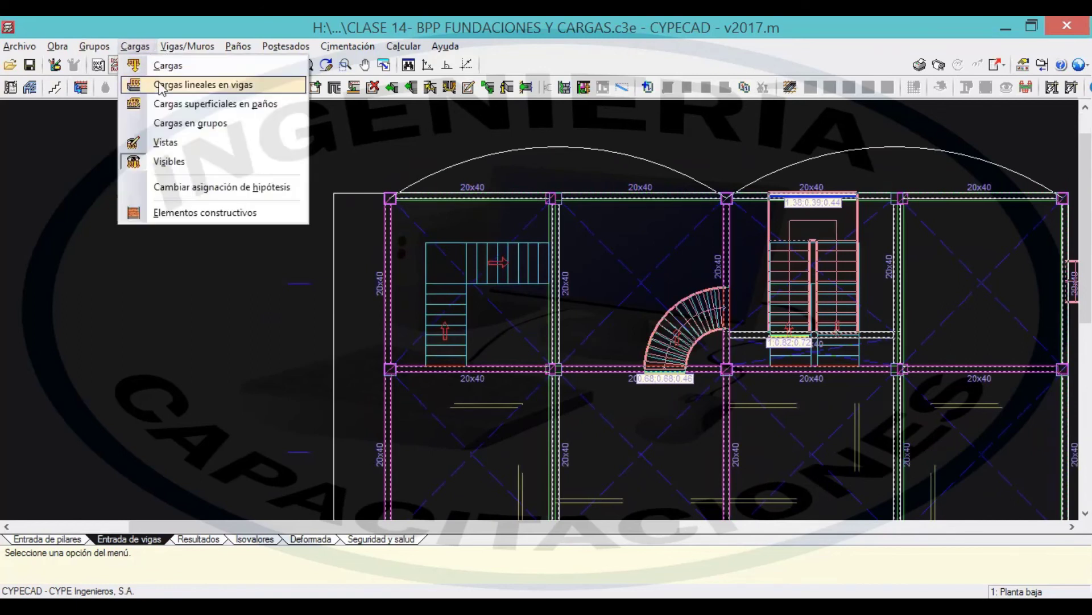
pyautogui.click(160, 87)
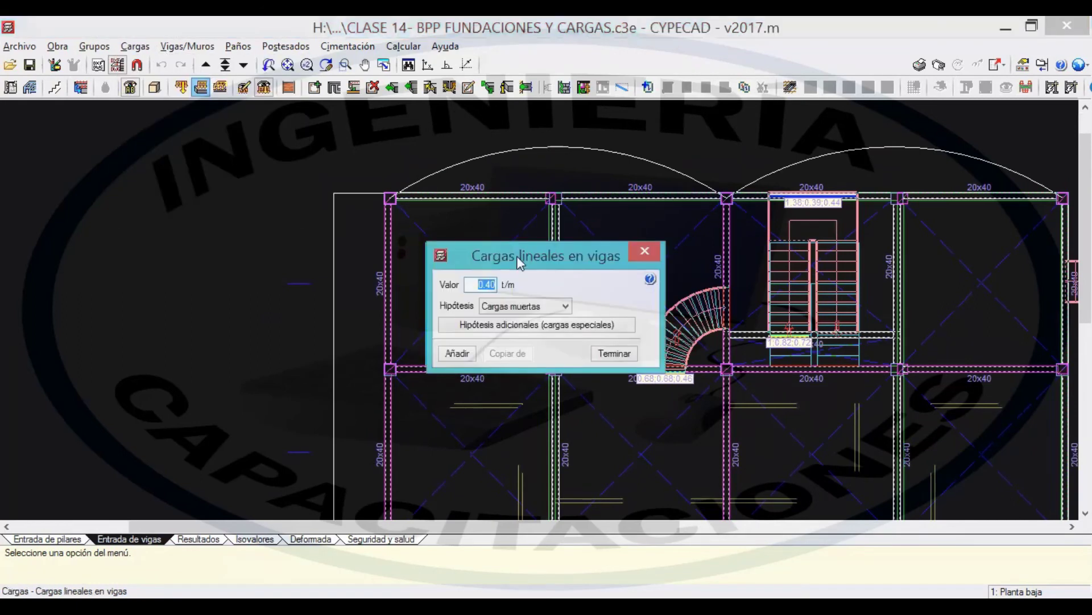
pyautogui.moveTo(522, 252); pyautogui.dragTo(236, 208)
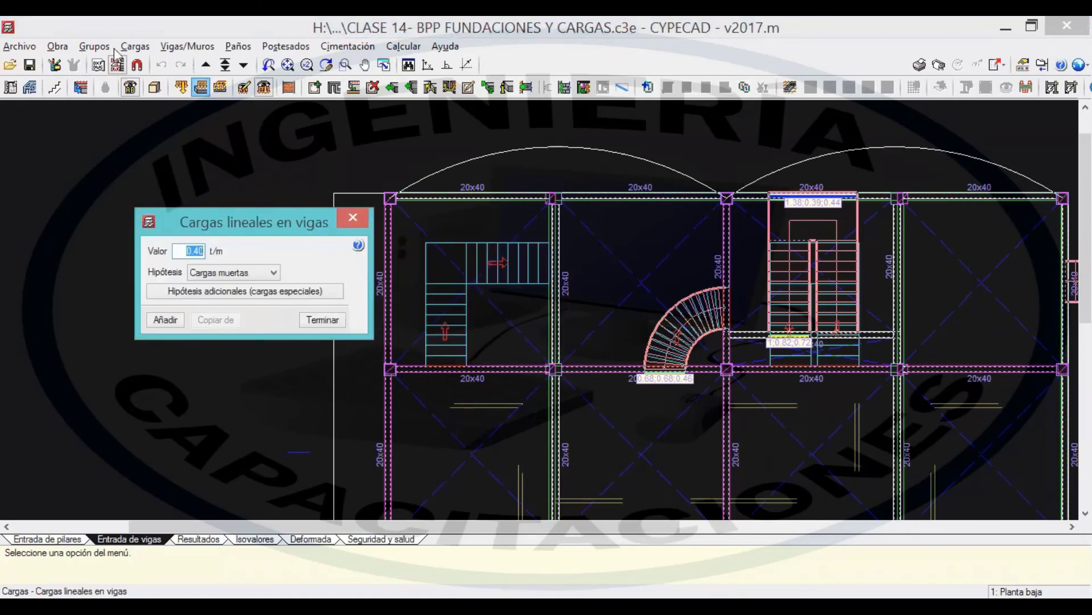
# Step: Hide the DXF template drawing behind the Planta baja plan
pyautogui.click(121, 68)
pyautogui.click(116, 64)
pyautogui.click(114, 64)
pyautogui.click(140, 177)
pyautogui.click(124, 263)
pyautogui.moveTo(249, 211); pyautogui.dragTo(194, 234, button='middle')
# Step: Start Cargas lineales en vigas and choose Cargas muertas as the load hypothesis
pyautogui.click(137, 46)
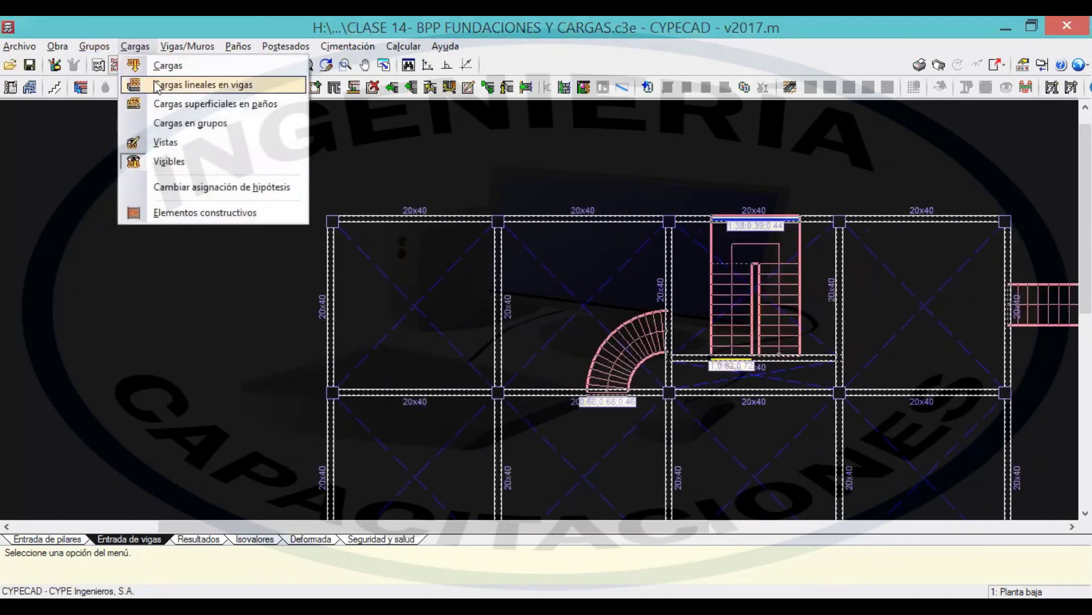
pyautogui.click(162, 84)
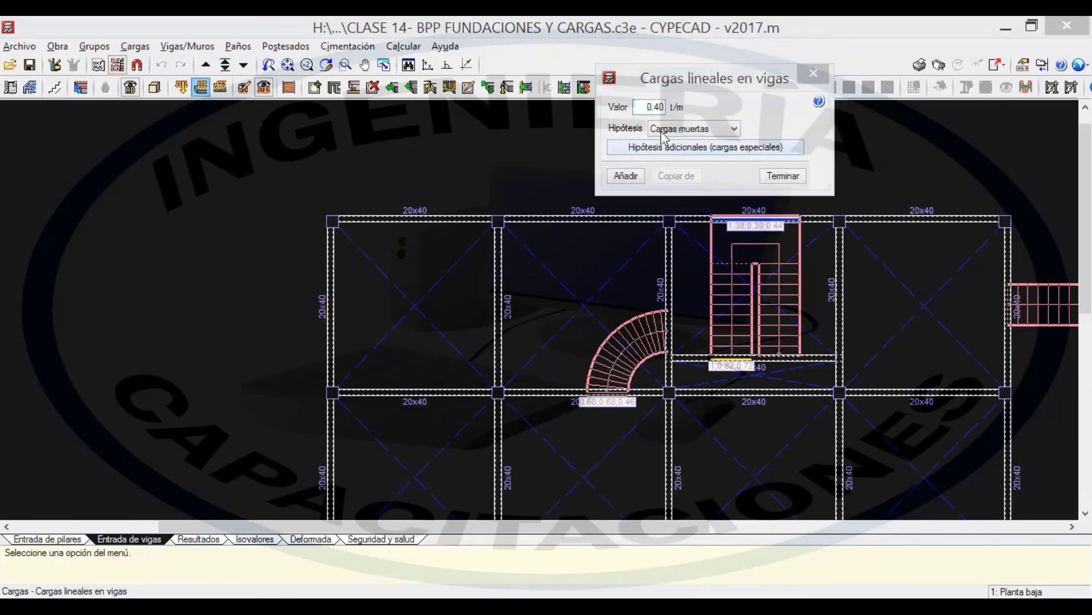
pyautogui.click(706, 130)
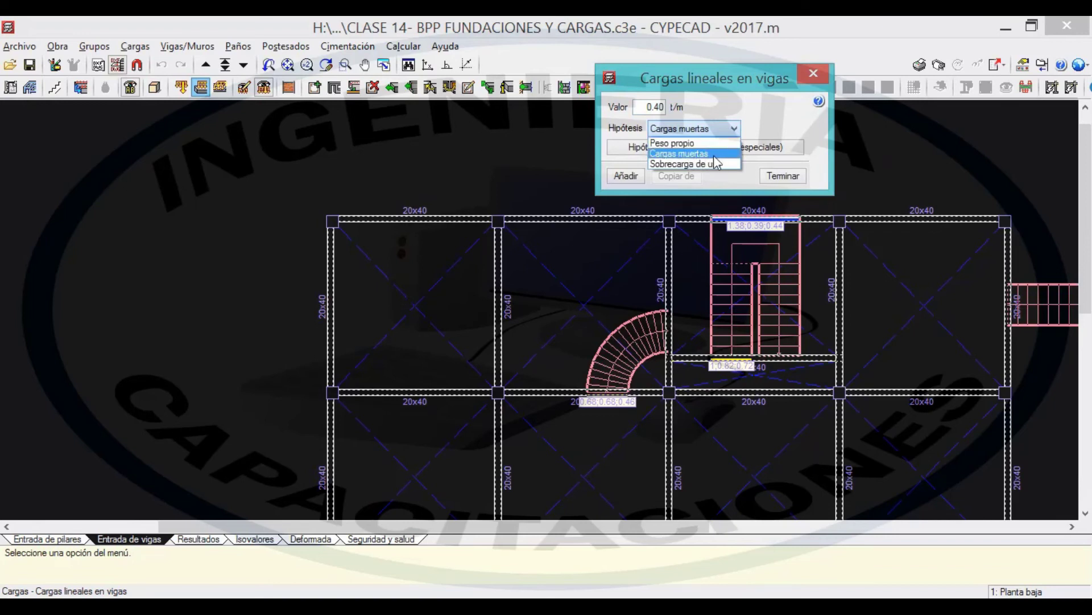
pyautogui.click(675, 154)
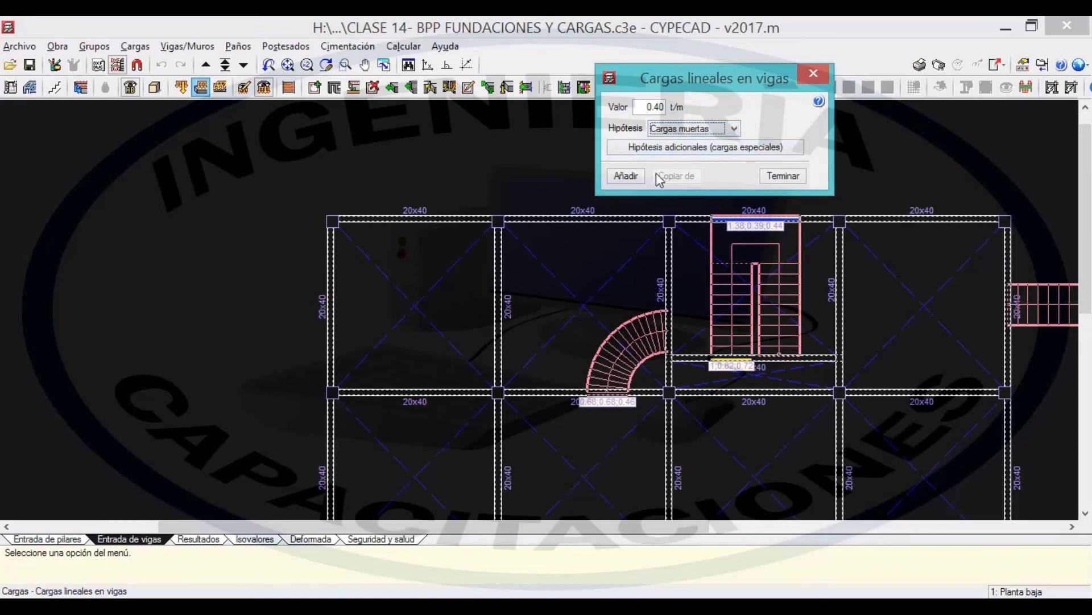
pyautogui.doubleClick(650, 108)
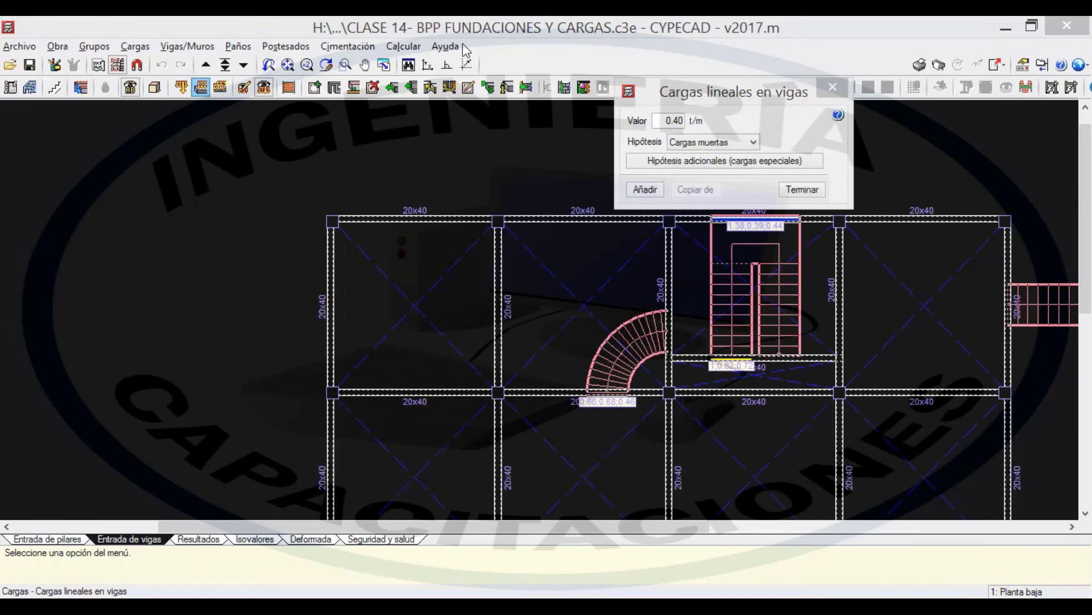
pyautogui.click(668, 116)
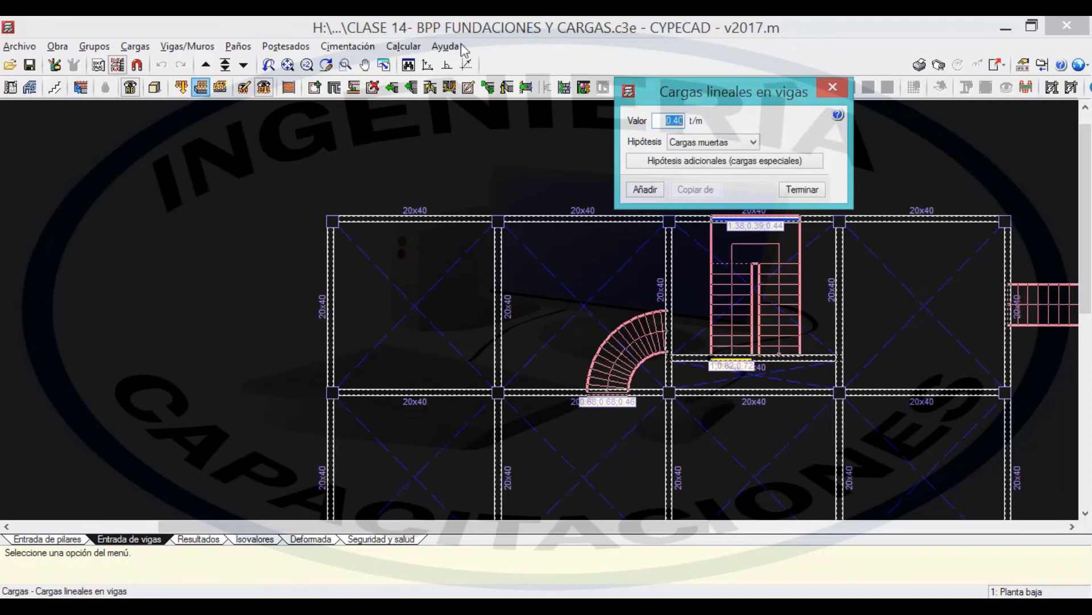
pyautogui.click(396, 88)
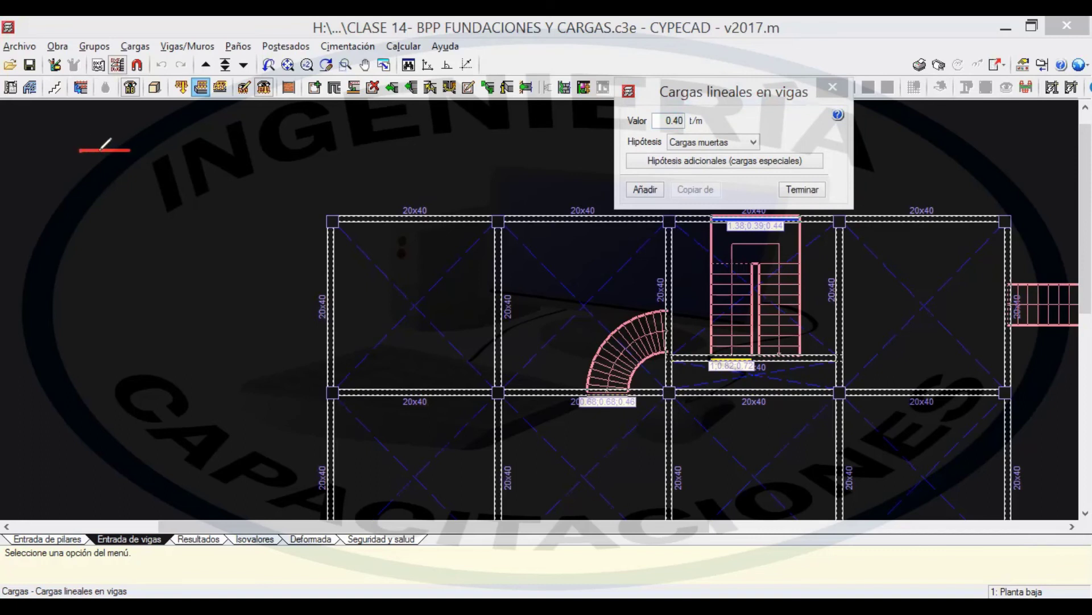
pyautogui.moveTo(69, 189)
pyautogui.mouseDown()
pyautogui.moveTo(287, 193)
pyautogui.moveTo(188, 213)
pyautogui.moveTo(69, 212)
pyautogui.moveTo(90, 366)
pyautogui.moveTo(283, 366)
pyautogui.moveTo(279, 225)
pyautogui.mouseUp()
pyautogui.moveTo(82, 370)
pyautogui.mouseDown()
pyautogui.moveTo(143, 407)
pyautogui.moveTo(281, 408)
pyautogui.moveTo(281, 374)
pyautogui.mouseUp()
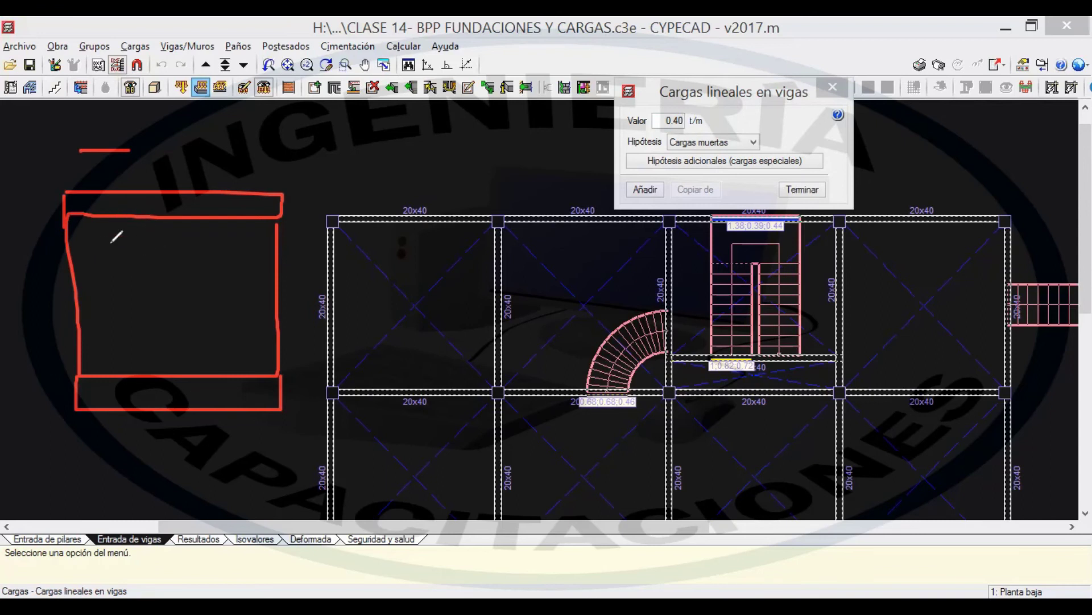
pyautogui.moveTo(25, 191)
pyautogui.mouseDown()
pyautogui.moveTo(43, 192)
pyautogui.moveTo(15, 373)
pyautogui.moveTo(33, 368)
pyautogui.mouseUp()
pyautogui.moveTo(26, 195)
pyautogui.mouseDown()
pyautogui.moveTo(49, 193)
pyautogui.moveTo(37, 203)
pyautogui.mouseUp()
pyautogui.moveTo(33, 265); pyautogui.dragTo(33, 286)
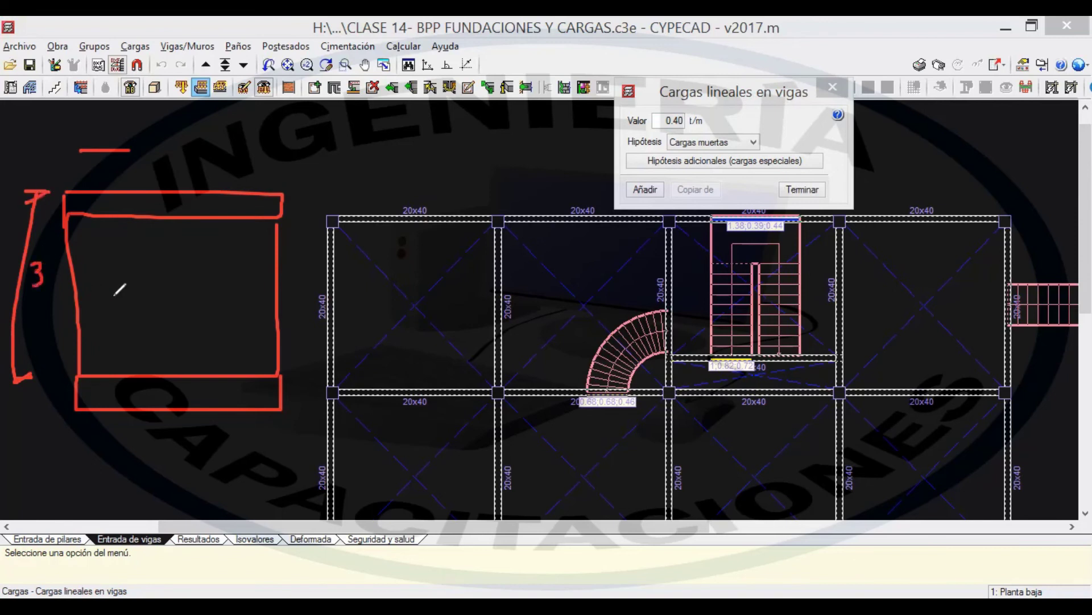
pyautogui.moveTo(94, 196)
pyautogui.mouseDown()
pyautogui.moveTo(73, 212)
pyautogui.moveTo(114, 214)
pyautogui.mouseUp()
pyautogui.moveTo(149, 200)
pyautogui.mouseDown()
pyautogui.moveTo(136, 215)
pyautogui.moveTo(168, 207)
pyautogui.moveTo(229, 216)
pyautogui.mouseUp()
pyautogui.moveTo(282, 204); pyautogui.dragTo(267, 217)
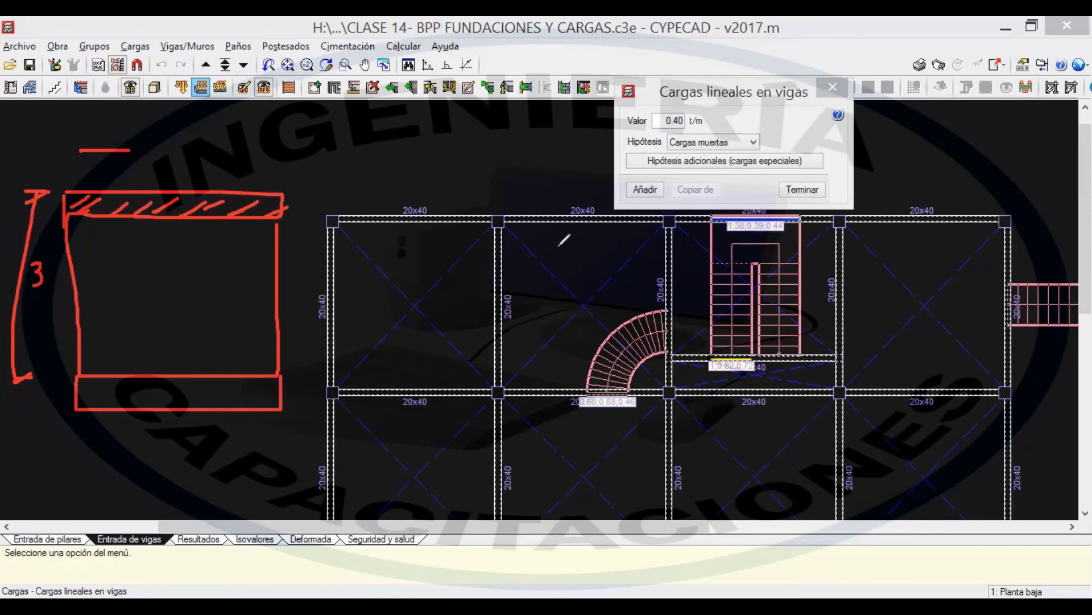
pyautogui.moveTo(409, 231); pyautogui.dragTo(409, 312)
pyautogui.moveTo(414, 243)
pyautogui.mouseDown()
pyautogui.moveTo(413, 310)
pyautogui.moveTo(467, 313)
pyautogui.mouseUp()
pyautogui.moveTo(364, 317); pyautogui.dragTo(399, 320)
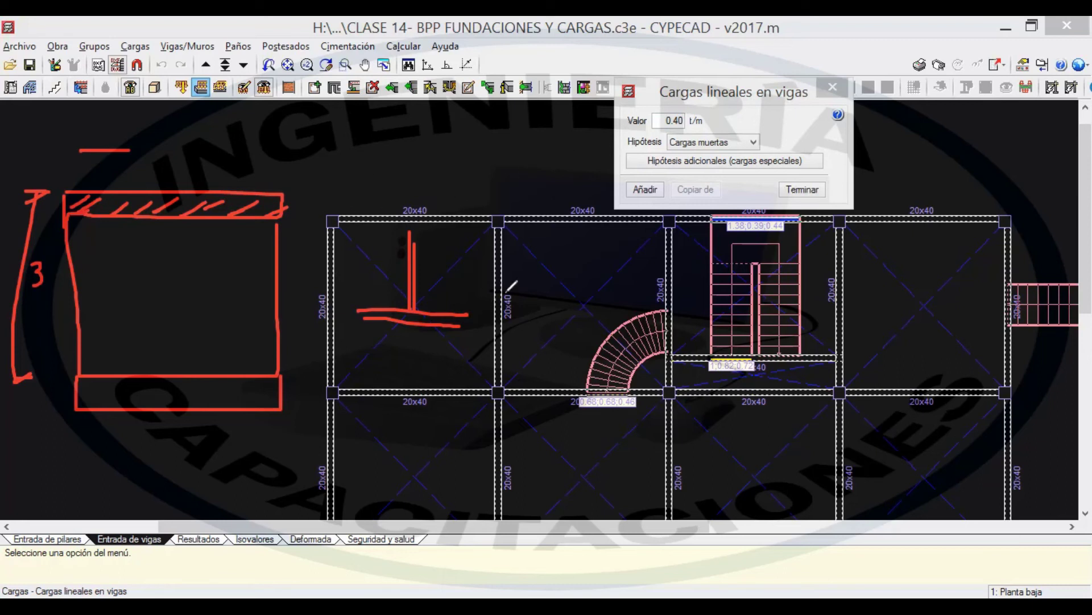
pyautogui.moveTo(90, 196)
pyautogui.mouseDown()
pyautogui.moveTo(174, 192)
pyautogui.moveTo(266, 206)
pyautogui.mouseUp()
pyautogui.moveTo(146, 188)
pyautogui.mouseDown()
pyautogui.moveTo(207, 198)
pyautogui.moveTo(183, 190)
pyautogui.moveTo(171, 202)
pyautogui.mouseUp()
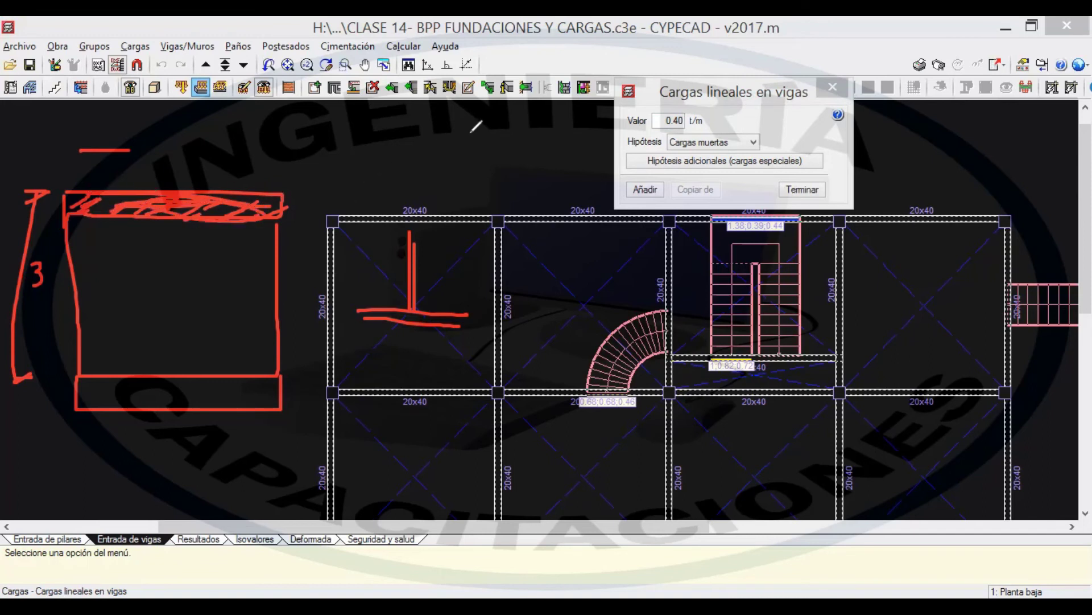
pyautogui.moveTo(289, 195)
pyautogui.mouseDown()
pyautogui.moveTo(303, 194)
pyautogui.moveTo(283, 221)
pyautogui.moveTo(300, 220)
pyautogui.mouseUp()
pyautogui.moveTo(77, 205)
pyautogui.mouseDown()
pyautogui.moveTo(130, 197)
pyautogui.moveTo(97, 197)
pyautogui.moveTo(110, 188)
pyautogui.moveTo(142, 194)
pyautogui.mouseUp()
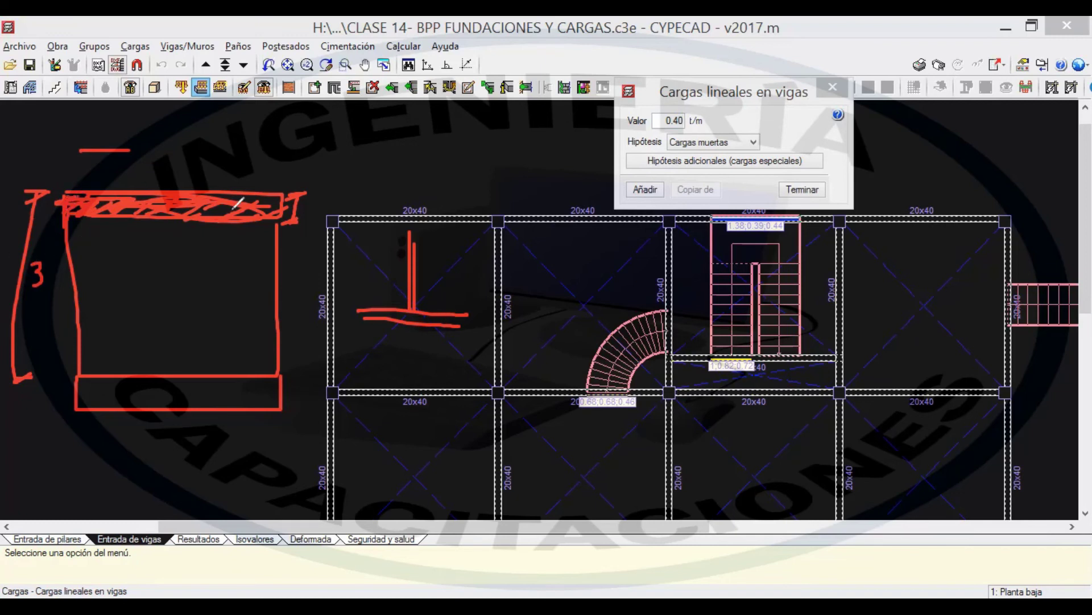
pyautogui.moveTo(300, 205)
pyautogui.mouseDown()
pyautogui.moveTo(341, 181)
pyautogui.moveTo(346, 165)
pyautogui.mouseUp()
pyautogui.moveTo(359, 166)
pyautogui.mouseDown()
pyautogui.moveTo(360, 179)
pyautogui.moveTo(378, 181)
pyautogui.moveTo(404, 166)
pyautogui.mouseUp()
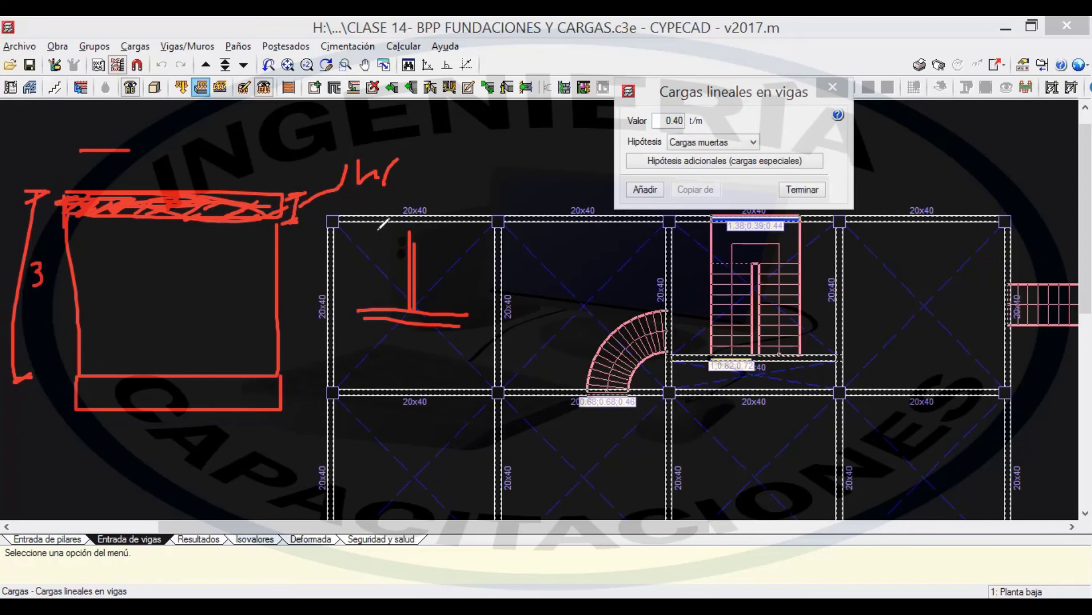
pyautogui.moveTo(293, 193); pyautogui.dragTo(291, 221)
pyautogui.press('Escape')
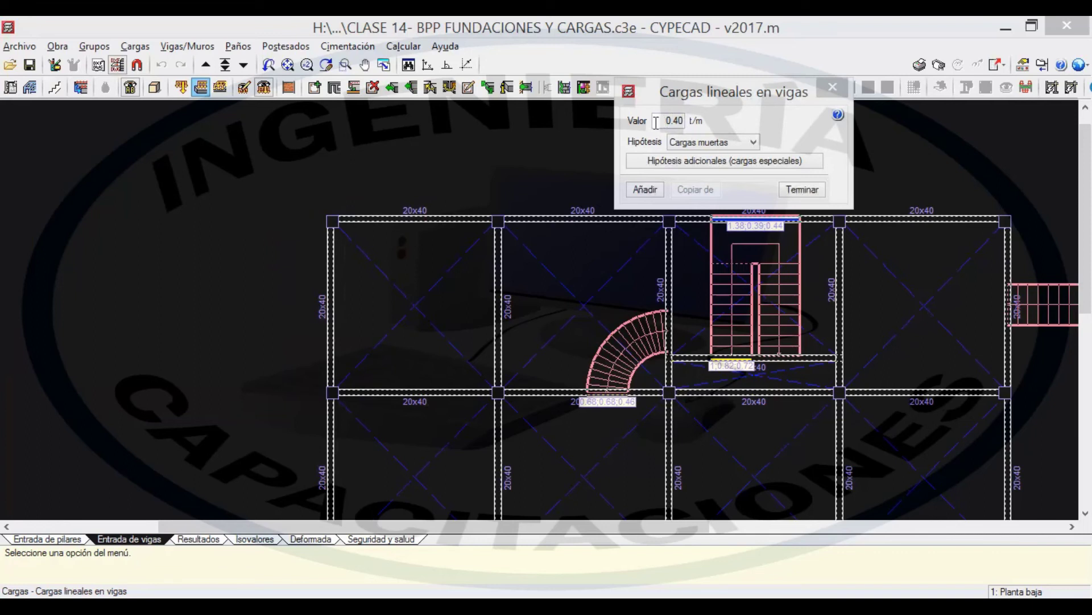
# Step: Set the linear beam load to 0.60 t/m with the Cargas muertas hypothesis
pyautogui.click(728, 131)
pyautogui.write('0.')
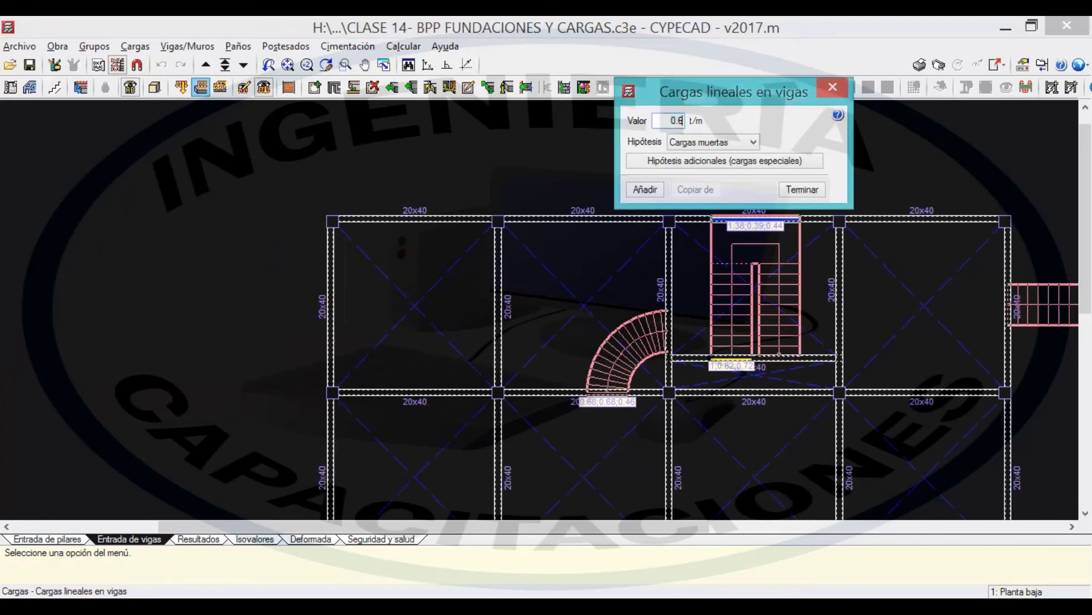
pyautogui.click(735, 144)
pyautogui.click(733, 151)
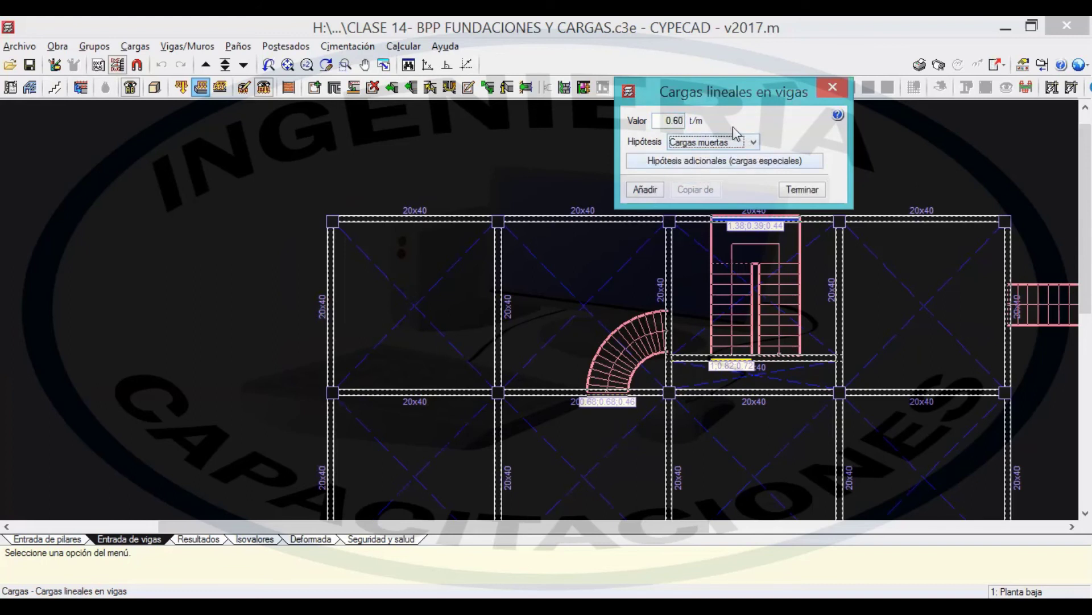
# Step: Add the 0.60 t/m linear dead load to the four beams along the upper edge of the Planta baja plan
pyautogui.click(646, 190)
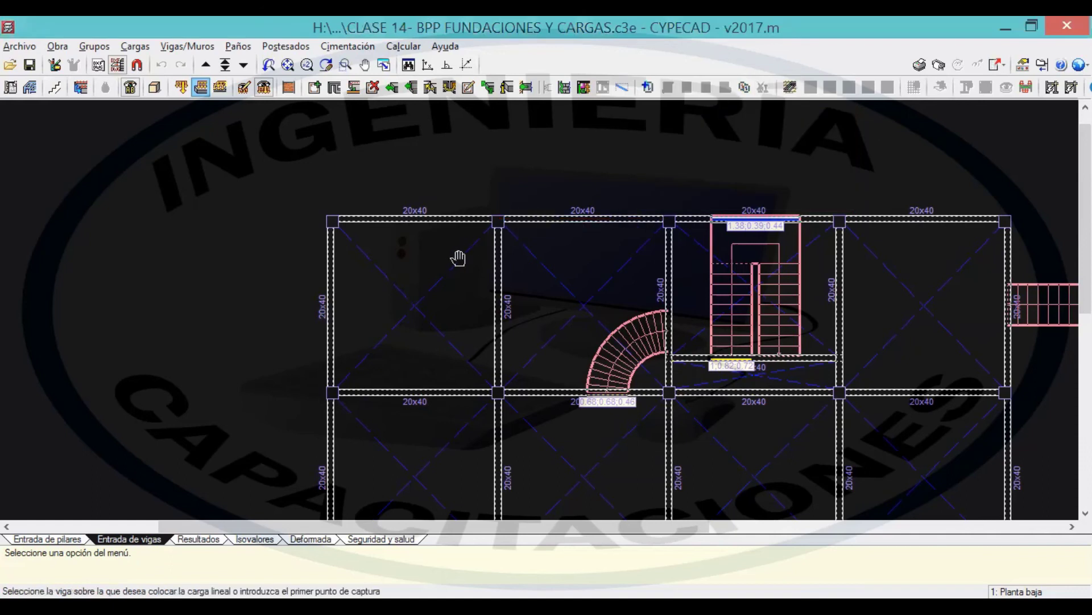
pyautogui.scroll(5, 439, 234)
pyautogui.scroll(-3, 398, 221)
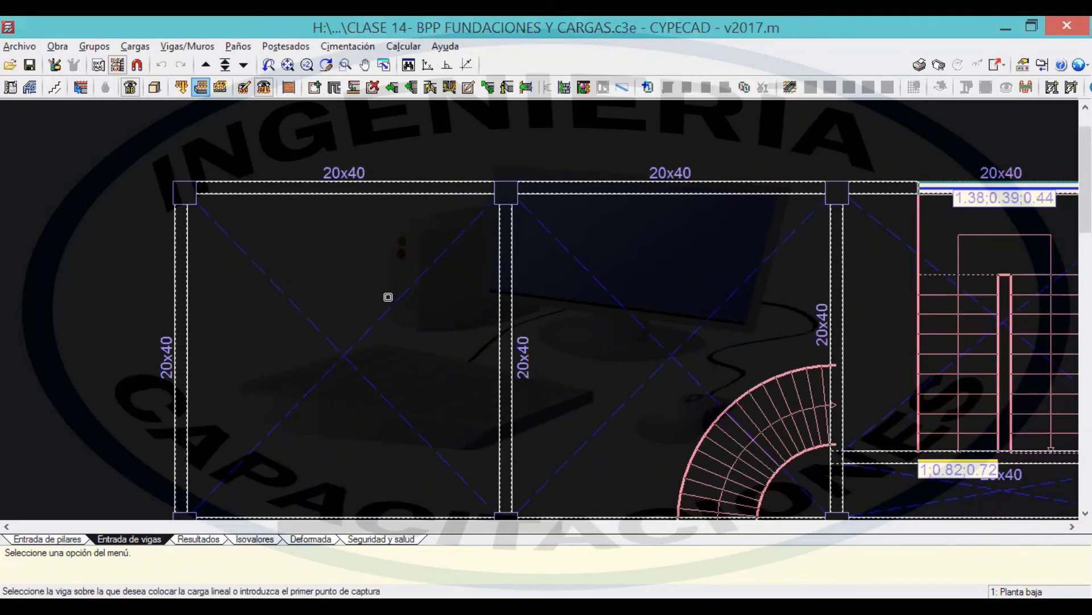
pyautogui.click(365, 197)
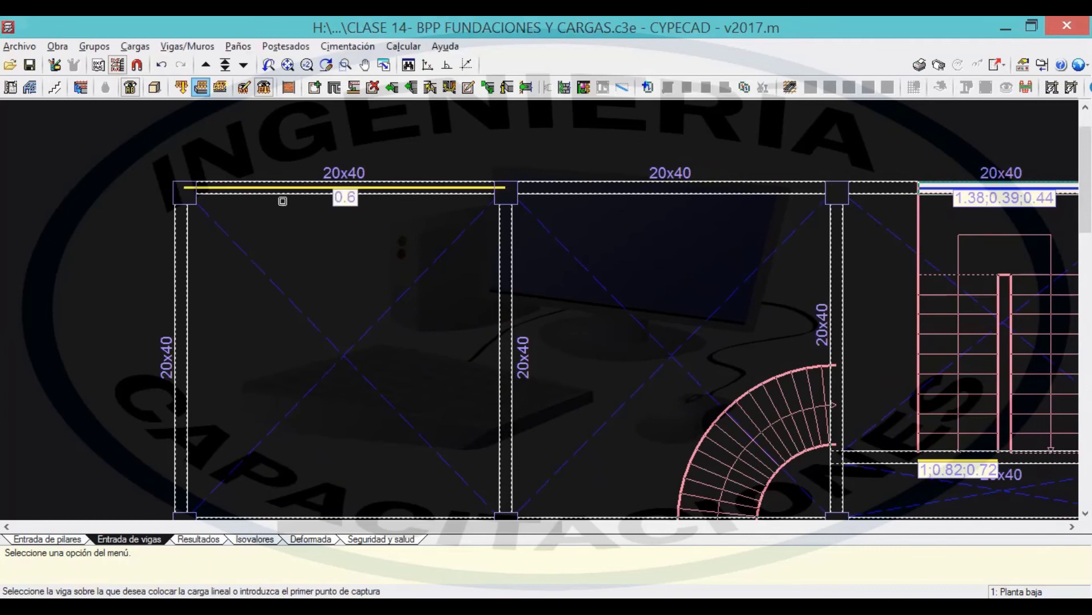
pyautogui.scroll(2, 353, 229)
pyautogui.scroll(1, 356, 210)
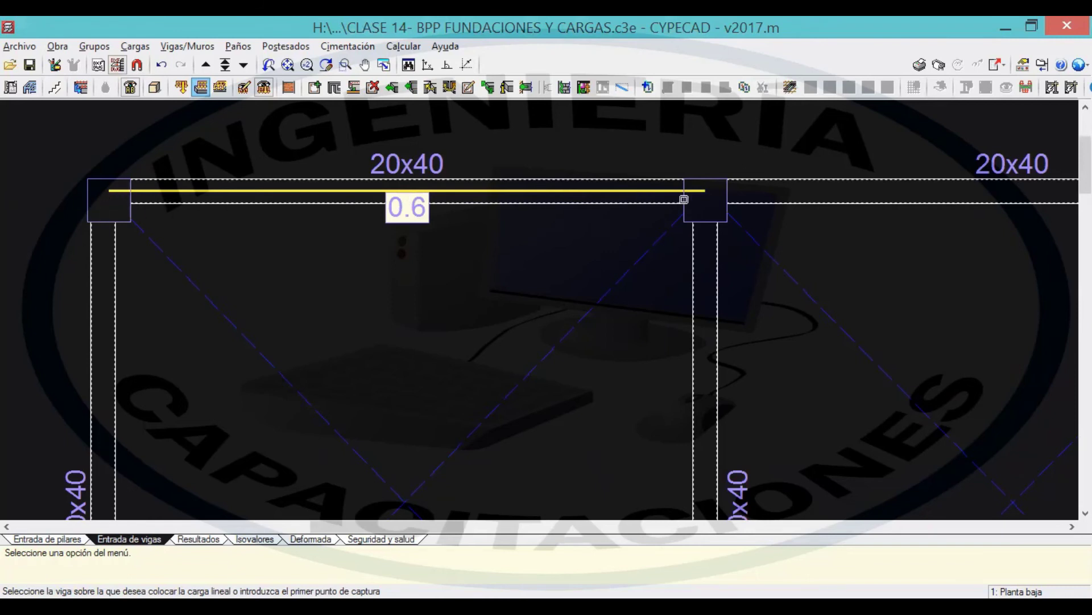
pyautogui.scroll(-5, 227, 214)
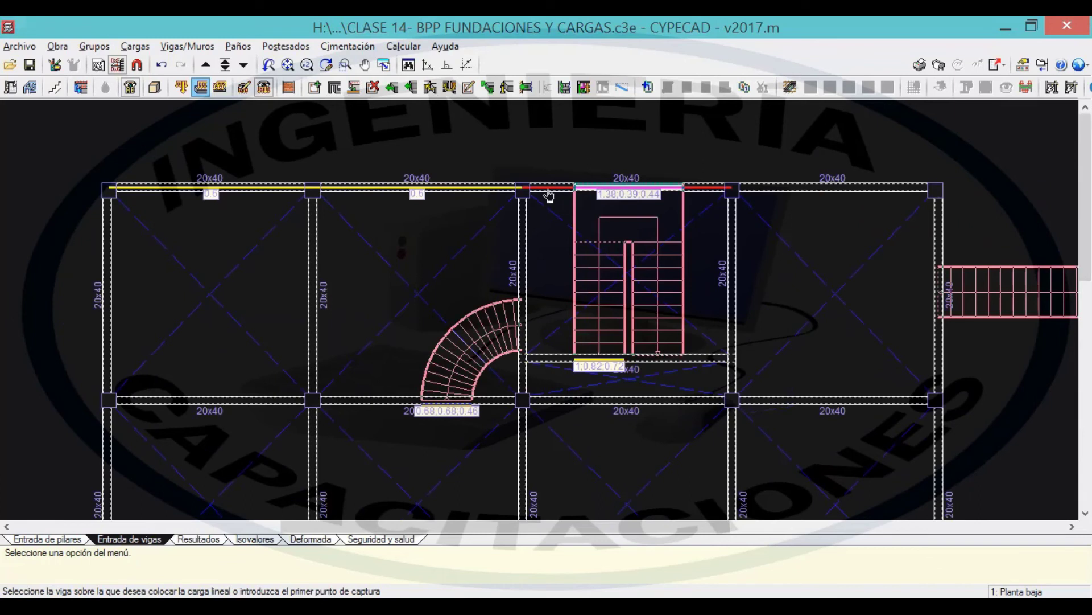
pyautogui.click(566, 188)
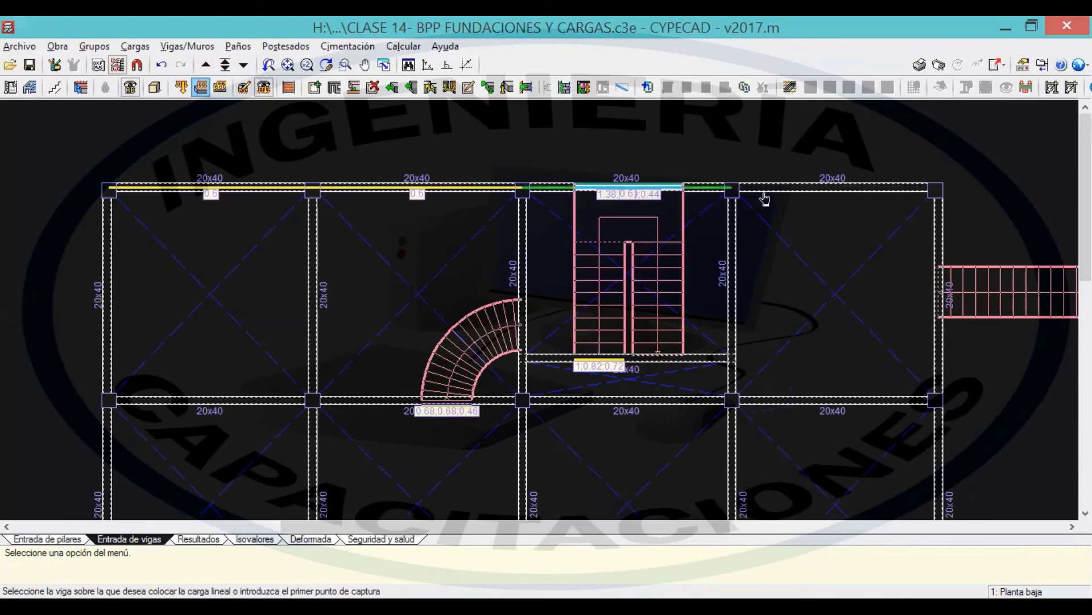
pyautogui.click(818, 199)
# Step: Add the same 0.60 t/m load to the two uppermost beams on the left edge of the Planta baja plan
pyautogui.click(109, 289)
pyautogui.moveTo(79, 451); pyautogui.dragTo(237, 273, button='middle')
pyautogui.click(259, 295)
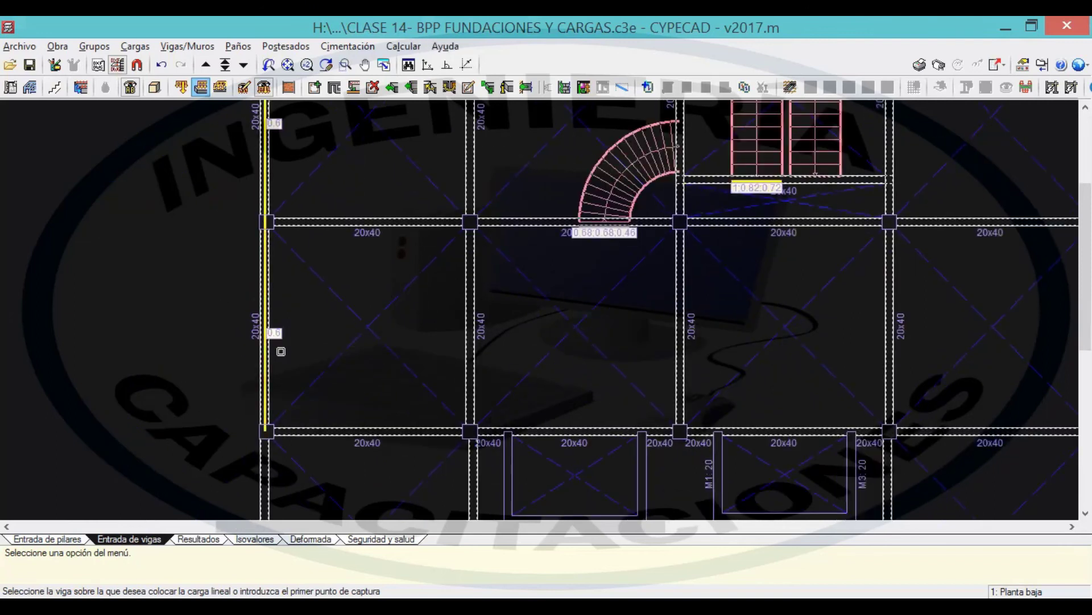
# Step: Add the 0.60 t/m linear dead load to the two lowest beams on the left edge of the Planta baja plan
pyautogui.moveTo(274, 460); pyautogui.dragTo(310, 261, button='middle')
pyautogui.click(309, 334)
pyautogui.moveTo(336, 401); pyautogui.dragTo(354, 197, button='middle')
pyautogui.moveTo(301, 494); pyautogui.dragTo(325, 305, button='middle')
pyautogui.click(325, 306)
# Step: Add the 0.60 t/m load to the left wing's bottom beam and the two beams along its inner side
pyautogui.click(410, 453)
pyautogui.click(535, 340)
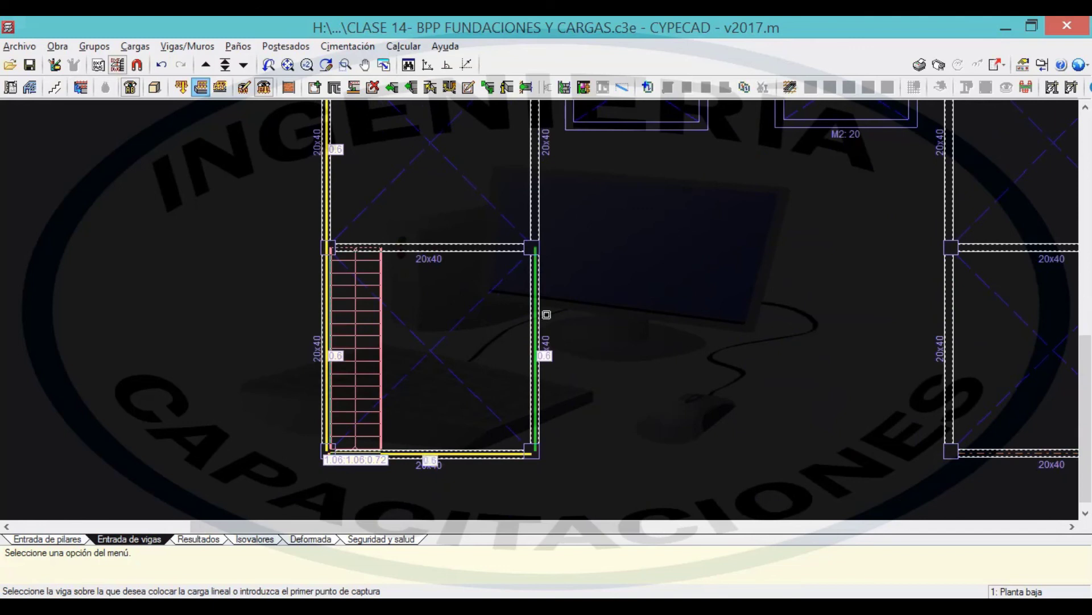
pyautogui.moveTo(565, 260); pyautogui.dragTo(484, 470, button='middle')
pyautogui.click(445, 378)
pyautogui.click(453, 366)
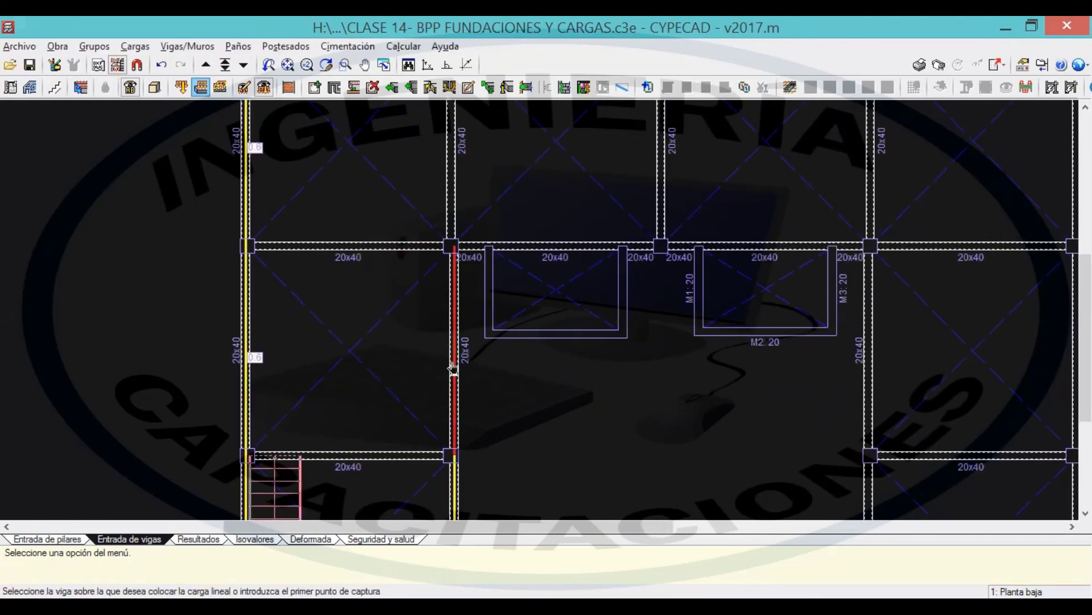
pyautogui.click(455, 373)
# Step: Add the 0.60 t/m linear load to the four beams along the right edge of the Planta baja plan
pyautogui.moveTo(615, 228); pyautogui.dragTo(533, 396, button='middle')
pyautogui.scroll(-1, 564, 390)
pyautogui.moveTo(739, 304); pyautogui.dragTo(481, 397, button='middle')
pyautogui.click(681, 291)
pyautogui.moveTo(654, 405); pyautogui.dragTo(710, 264, button='middle')
pyautogui.moveTo(761, 232); pyautogui.dragTo(831, 258, button='middle')
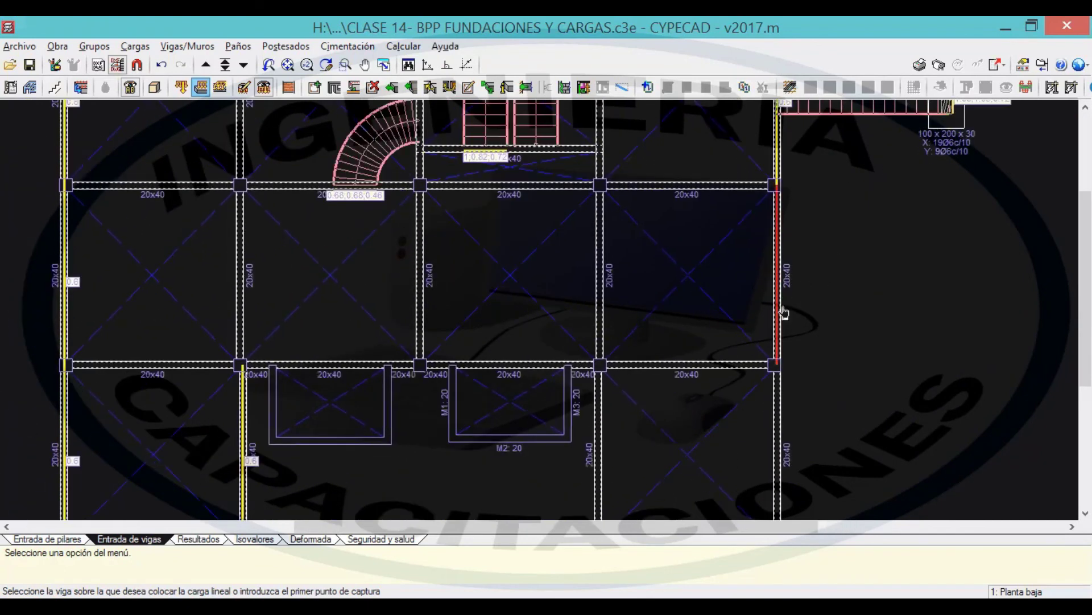
pyautogui.moveTo(802, 346); pyautogui.dragTo(888, 130, button='middle')
pyautogui.click(865, 254)
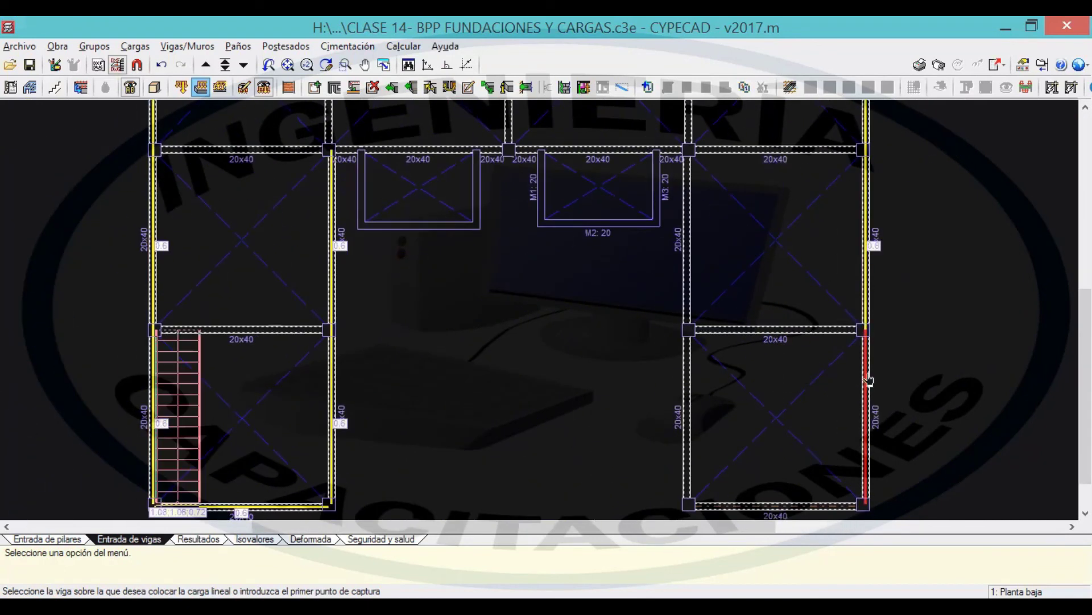
pyautogui.moveTo(864, 320); pyautogui.dragTo(858, 260, button='middle')
pyautogui.click(866, 331)
# Step: Add the 0.60 t/m load to the two beams along the right wing's inner side
pyautogui.click(681, 355)
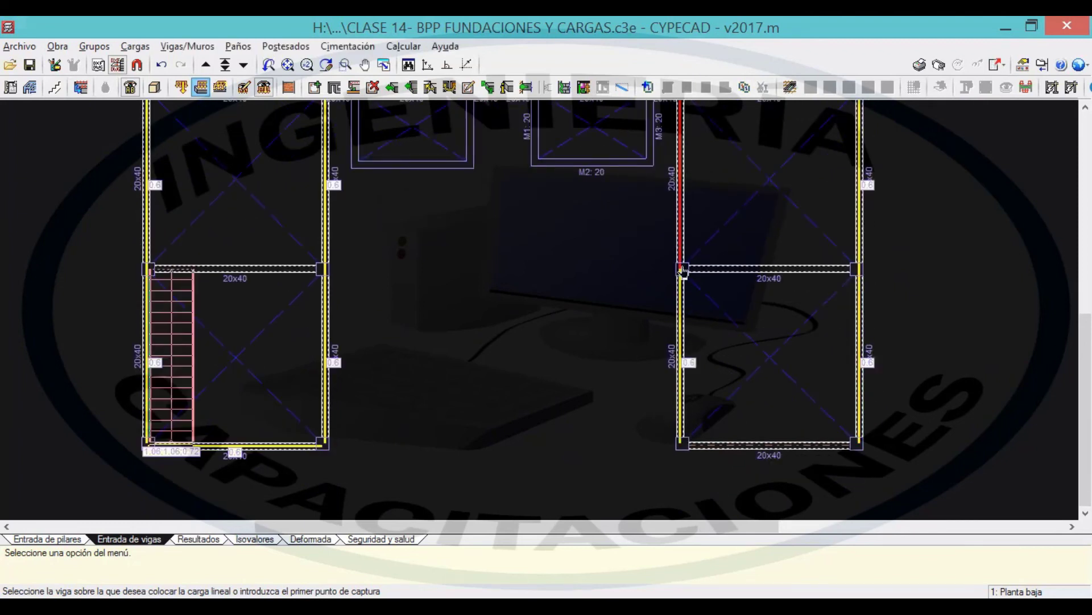
pyautogui.moveTo(673, 280); pyautogui.dragTo(651, 380, button='middle')
pyautogui.click(659, 296)
# Step: Add the 0.60 t/m load to the beam segments between the two wings, except the one above wall M2
pyautogui.moveTo(645, 225); pyautogui.dragTo(674, 348, button='middle')
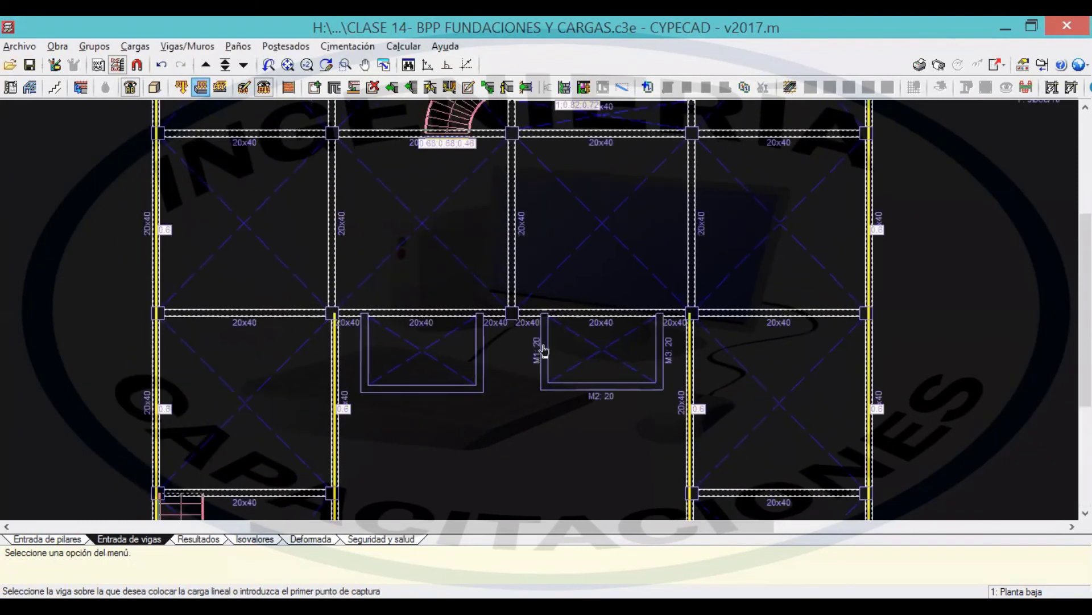
pyautogui.click(533, 314)
pyautogui.click(453, 314)
pyautogui.click(493, 314)
pyautogui.click(357, 314)
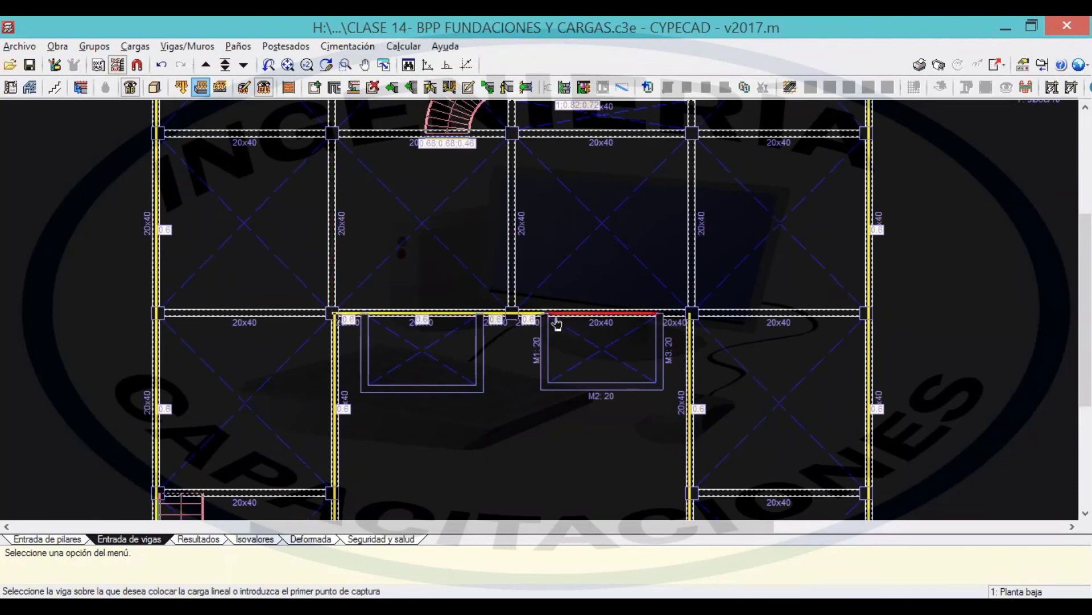
pyautogui.click(678, 319)
# Step: Finish adding linear beam loads on Planta baja and exit Cargas lineales en vigas
pyautogui.moveTo(500, 349); pyautogui.dragTo(538, 366, button='middle')
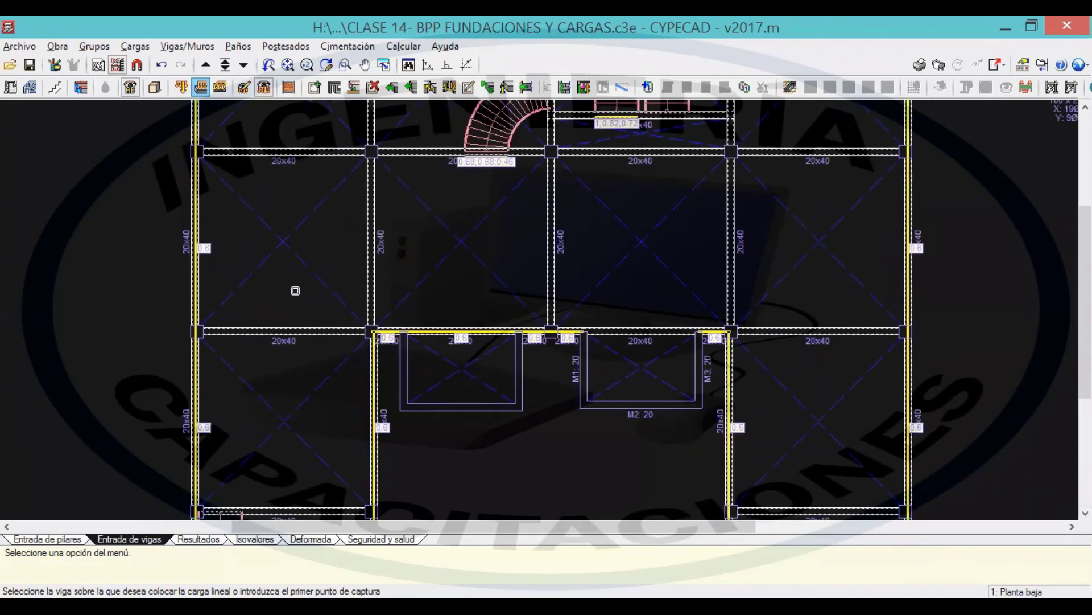
pyautogui.scroll(-1, 299, 293)
pyautogui.scroll(-2, 296, 335)
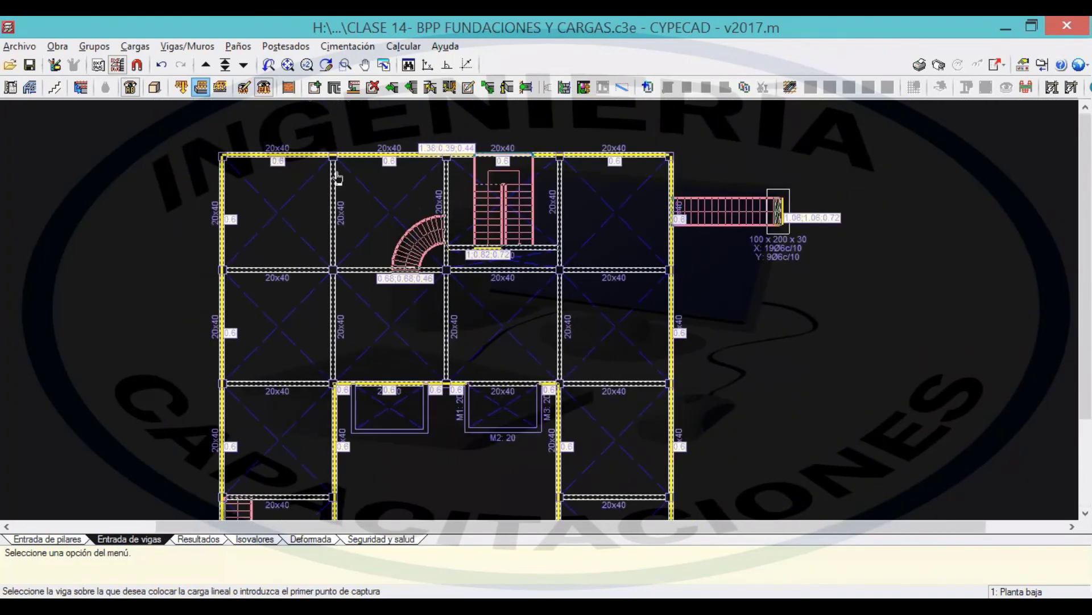
pyautogui.moveTo(602, 406); pyautogui.dragTo(683, 344, button='middle')
pyautogui.moveTo(429, 314); pyautogui.dragTo(360, 412, button='middle')
pyautogui.scroll(2, 374, 284)
pyautogui.moveTo(377, 250); pyautogui.dragTo(389, 287, button='middle')
pyautogui.rightClick(387, 235)
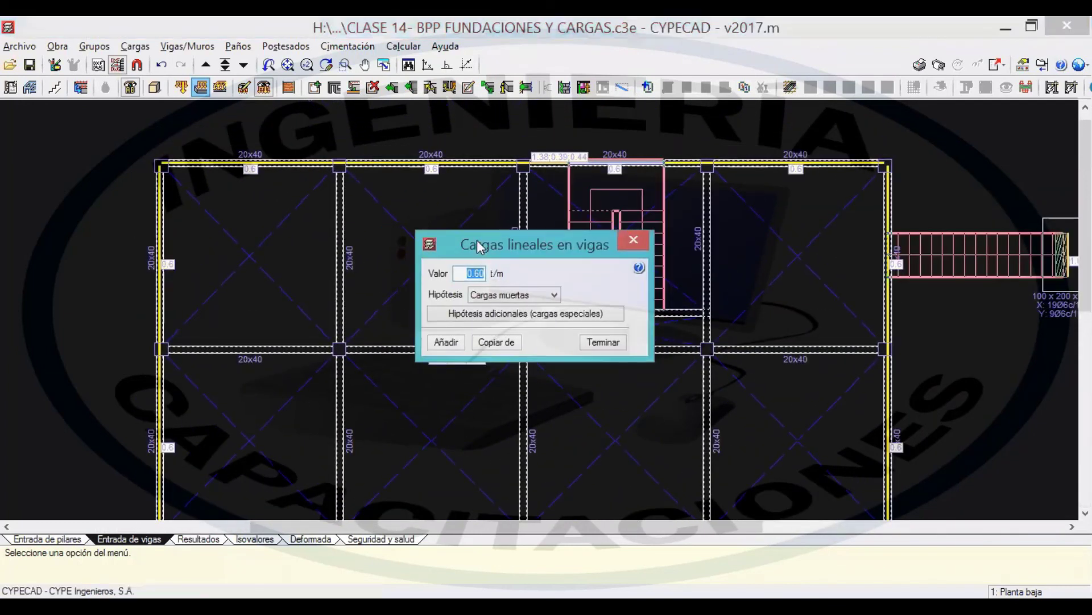
pyautogui.moveTo(478, 243); pyautogui.dragTo(528, 186)
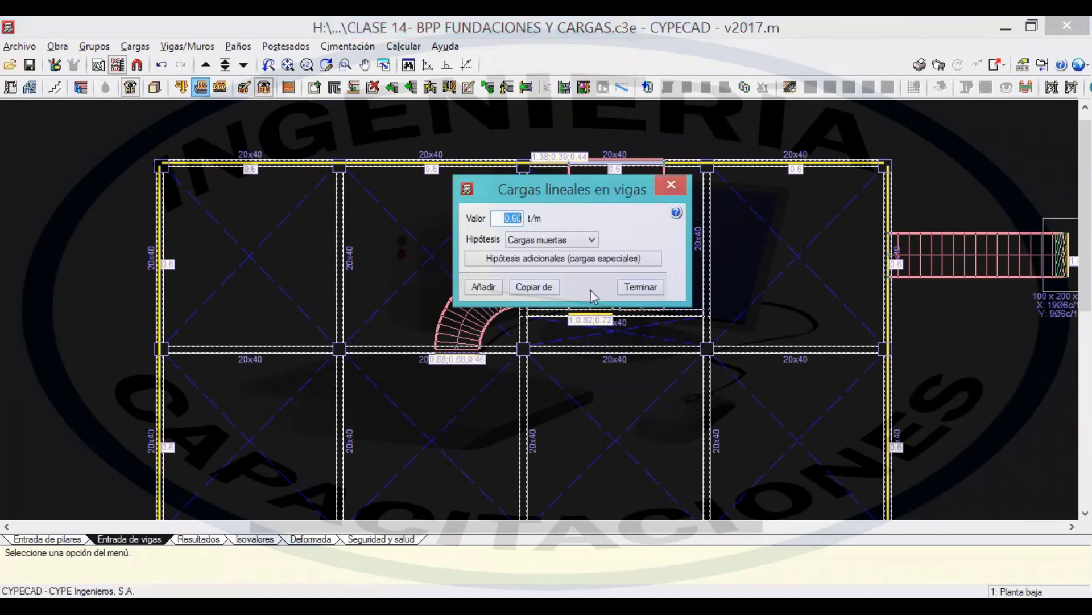
pyautogui.click(637, 288)
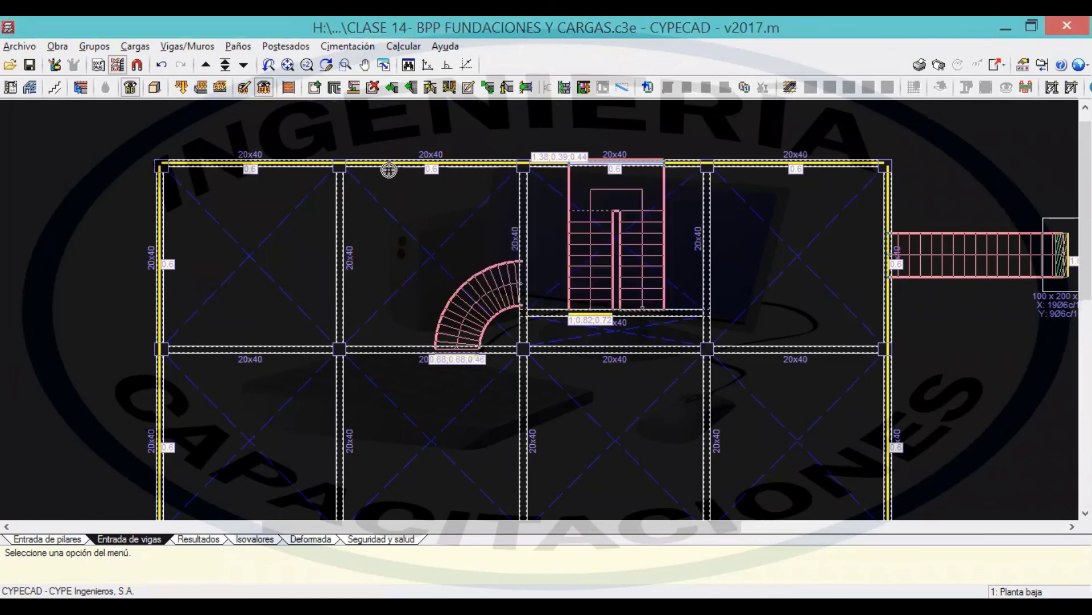
# Step: Examine the linear loads on the beam segments above the two wall-enclosed boxes between the wings
pyautogui.scroll(3, 393, 174)
pyautogui.scroll(-3, 430, 185)
pyautogui.moveTo(433, 309); pyautogui.dragTo(452, 181, button='middle')
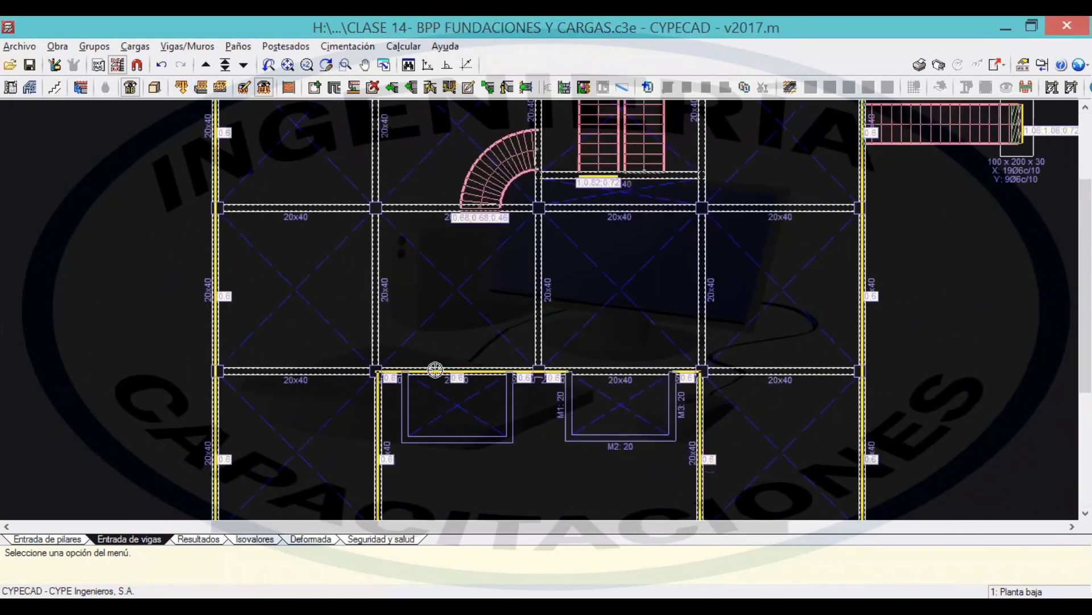
pyautogui.scroll(5, 435, 373)
pyautogui.moveTo(434, 345); pyautogui.dragTo(422, 219, button='middle')
pyautogui.moveTo(447, 274); pyautogui.dragTo(446, 272, button='middle')
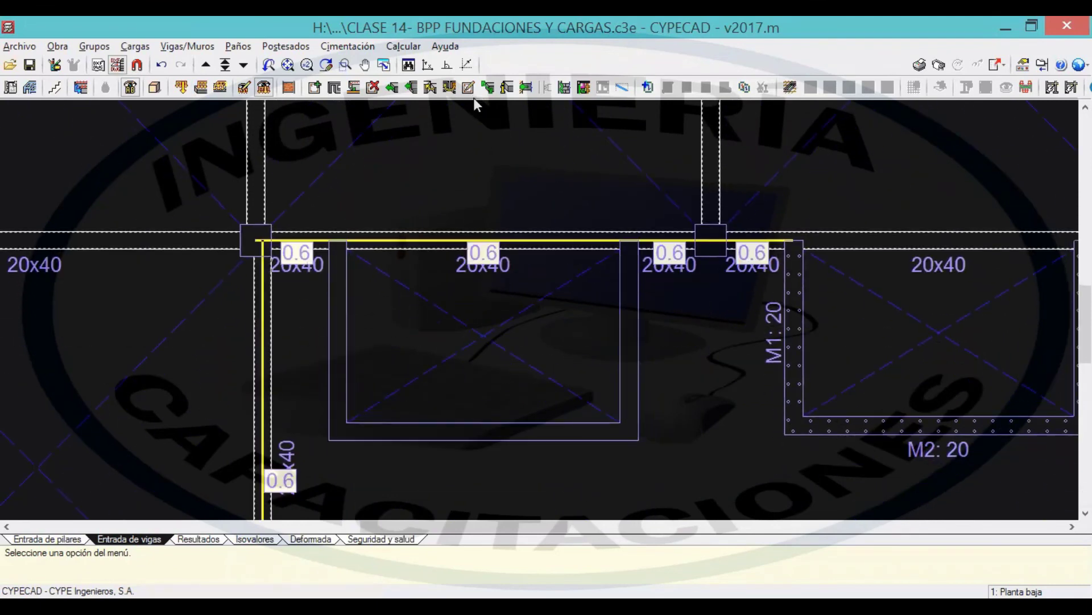
pyautogui.moveTo(402, 231); pyautogui.dragTo(528, 262)
pyautogui.moveTo(455, 266); pyautogui.dragTo(583, 201)
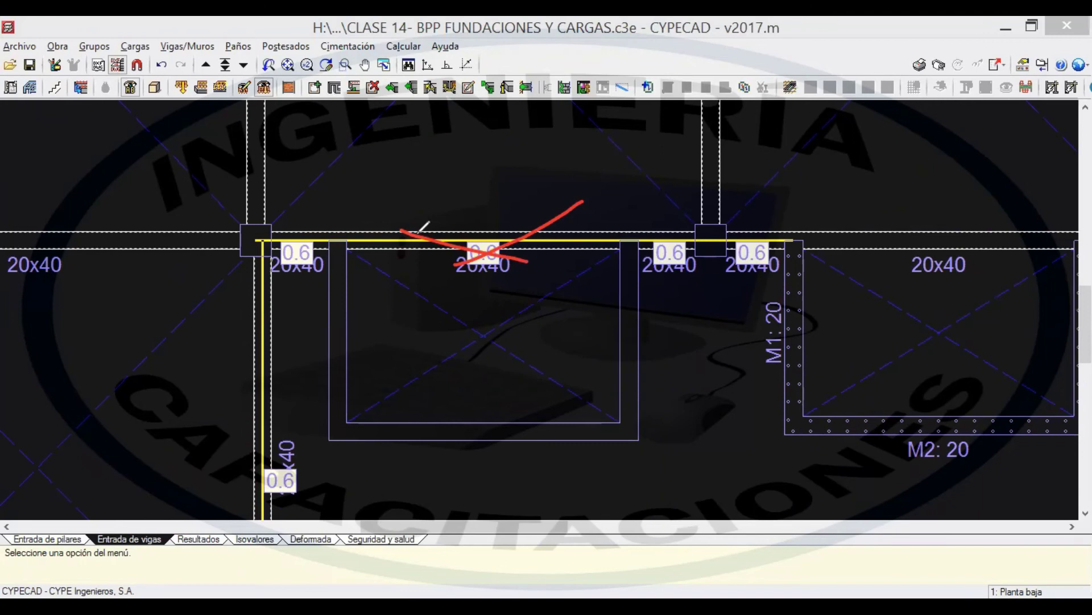
pyautogui.moveTo(367, 234)
pyautogui.mouseDown()
pyautogui.moveTo(610, 259)
pyautogui.moveTo(370, 254)
pyautogui.moveTo(549, 254)
pyautogui.mouseUp()
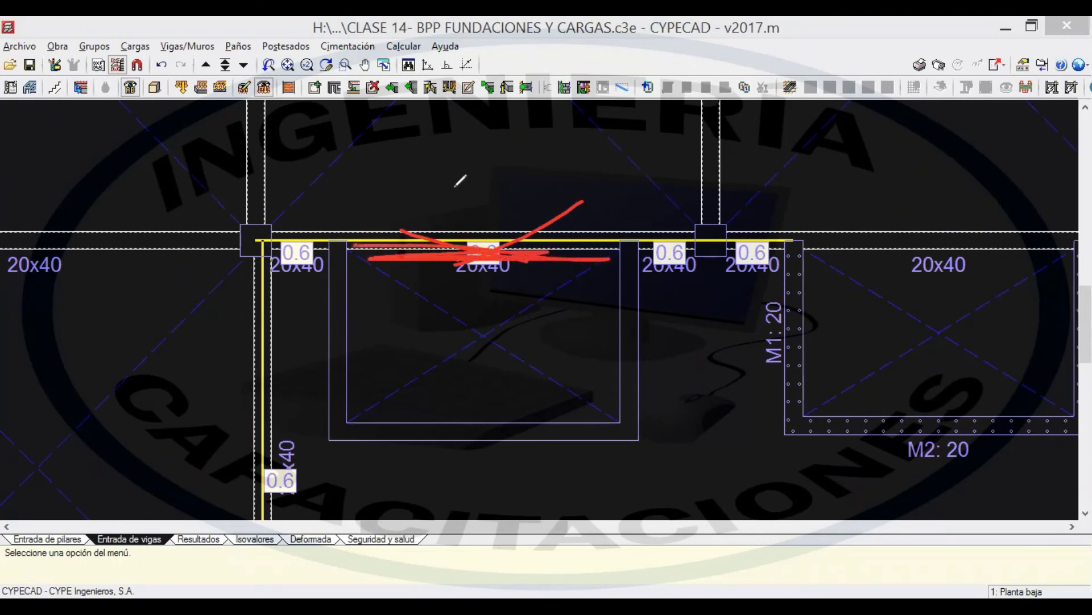
pyautogui.press('Escape')
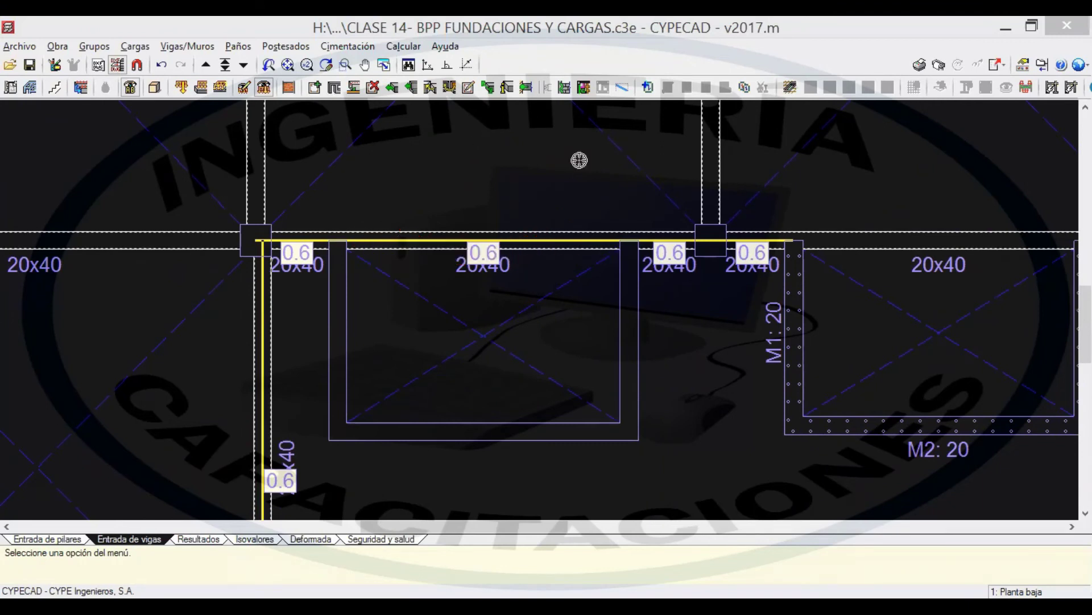
pyautogui.scroll(-2, 450, 273)
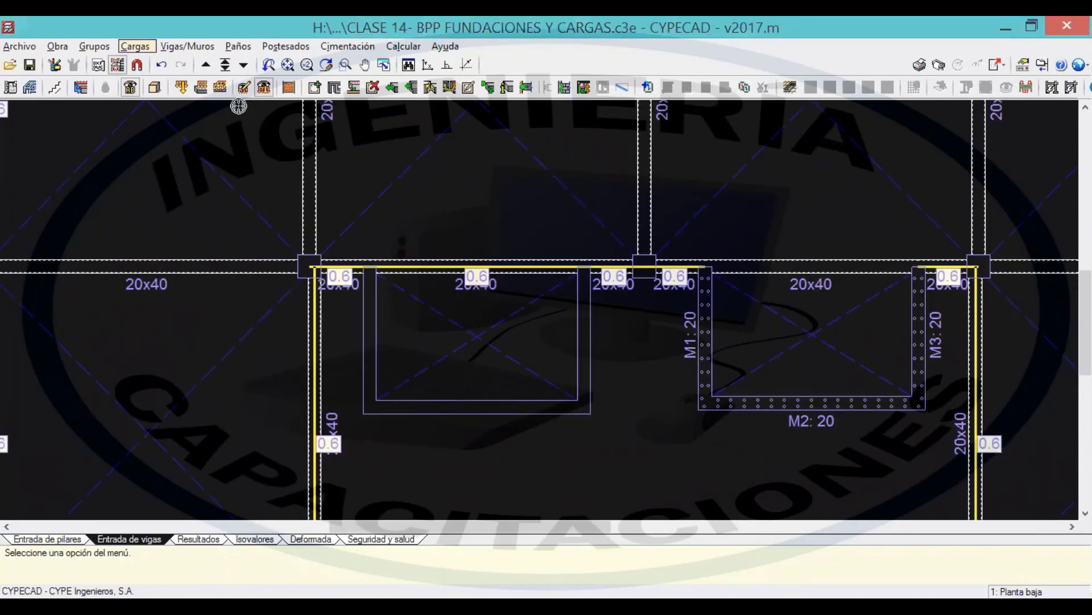
pyautogui.press('Down')
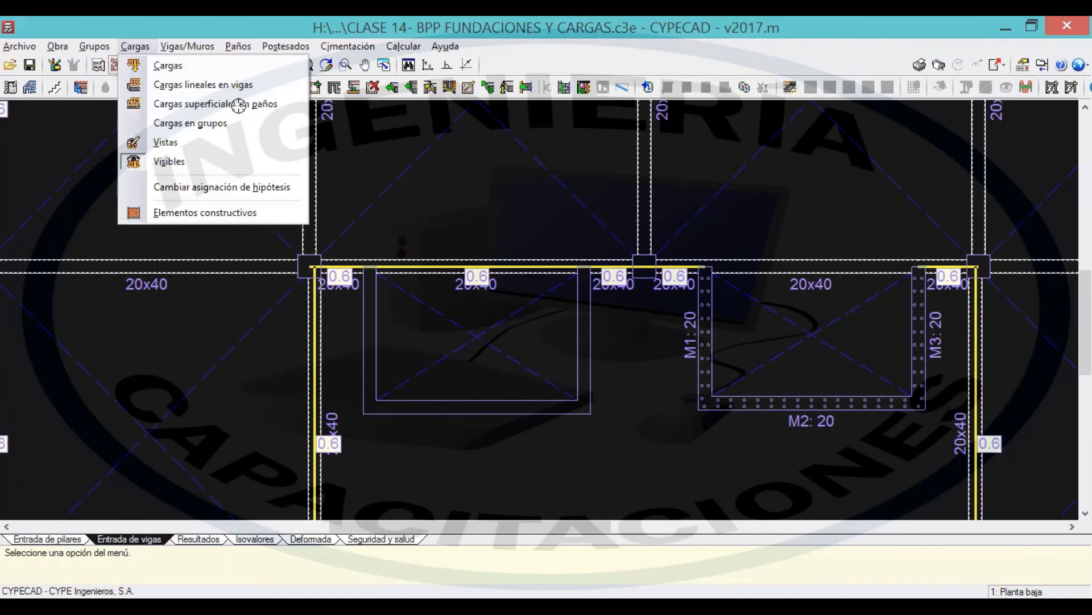
pyautogui.click(180, 90)
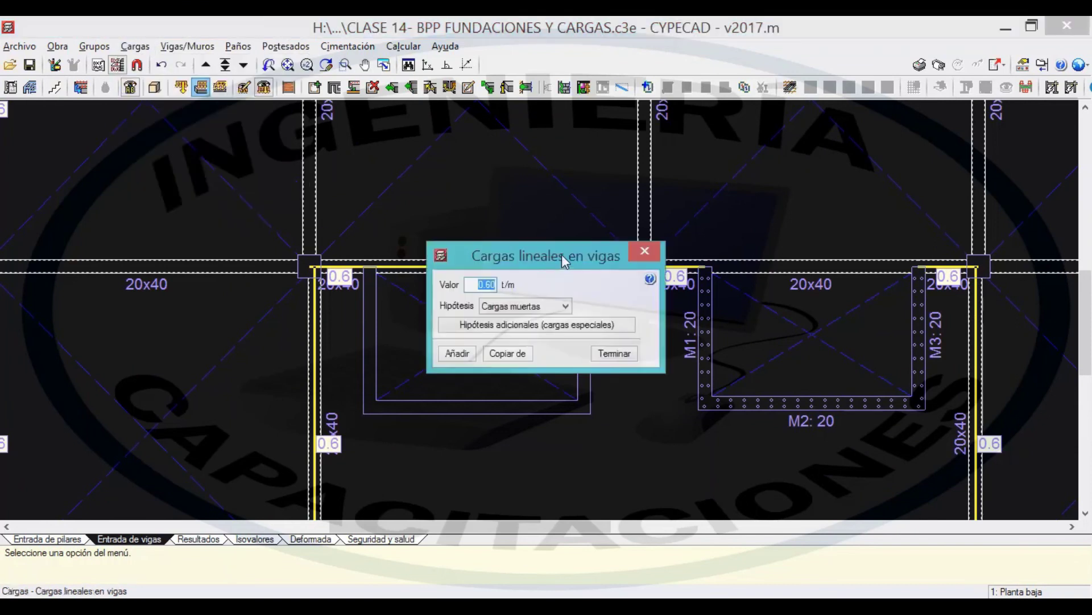
pyautogui.moveTo(563, 256); pyautogui.dragTo(651, 171)
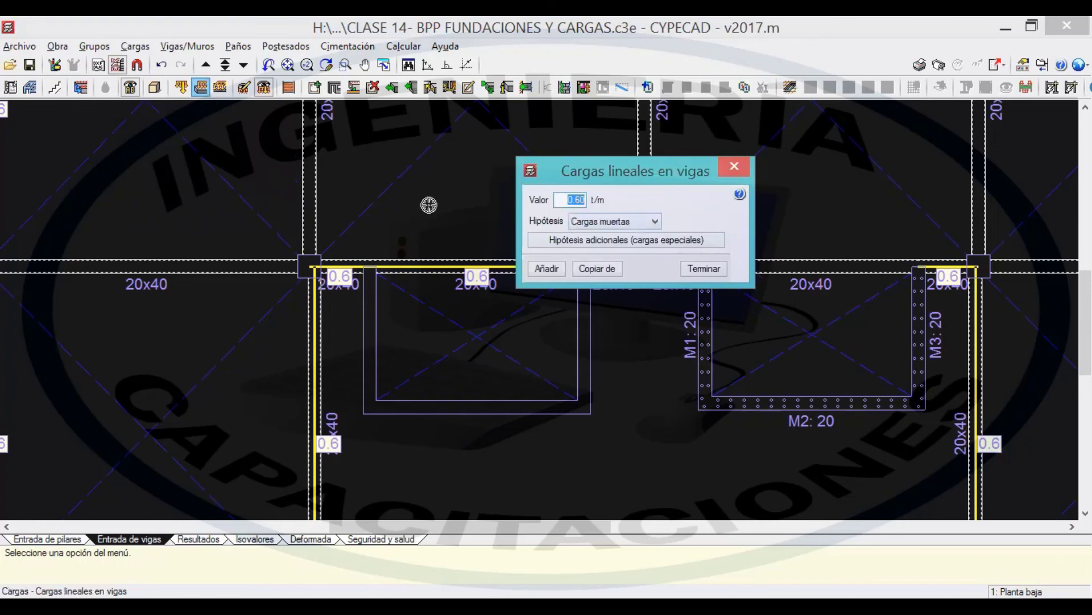
pyautogui.press('Escape')
# Step: Delete the uniform linear dead load from the beam segment above the left wall box using Cargas
pyautogui.click(135, 46)
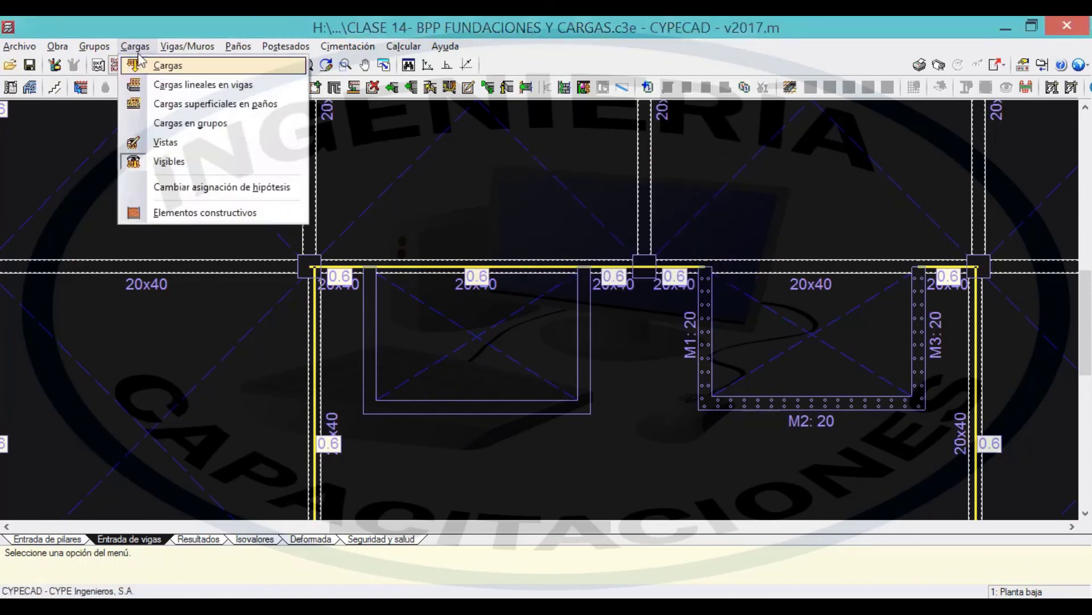
pyautogui.click(163, 66)
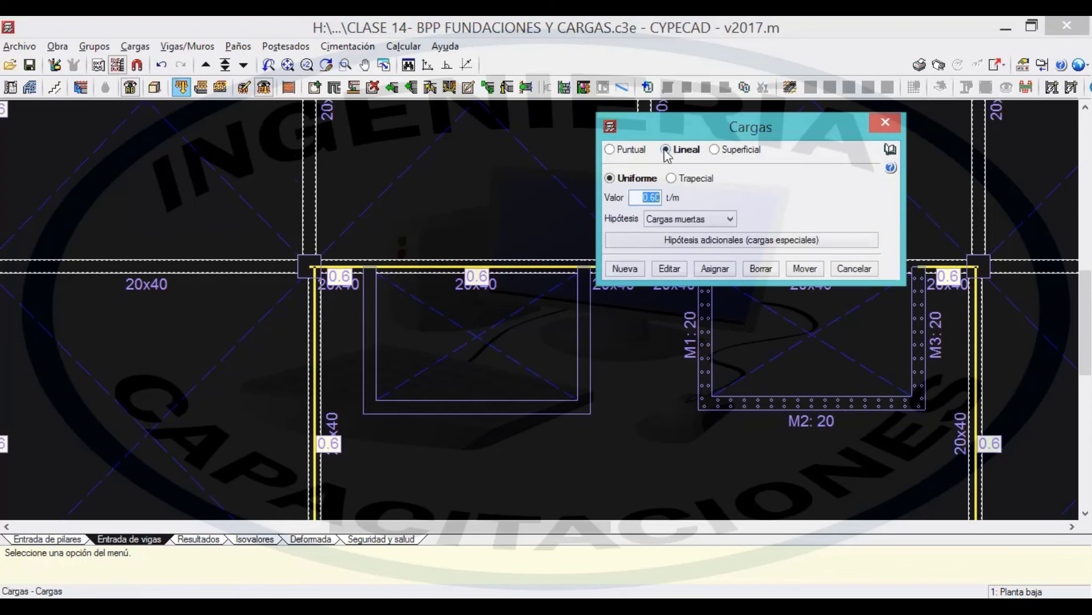
pyautogui.click(765, 269)
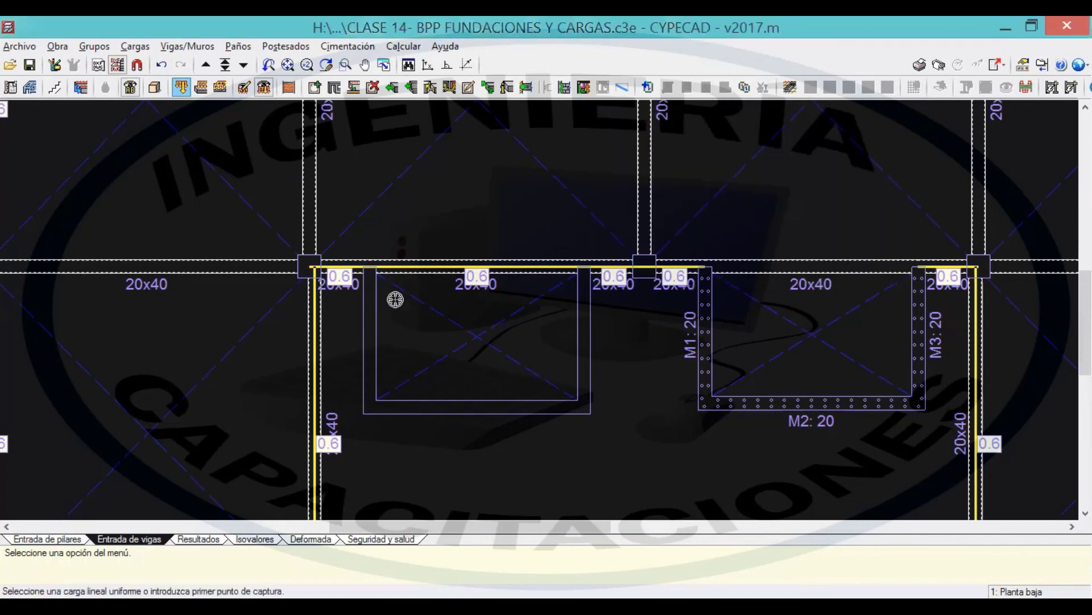
pyautogui.click(443, 263)
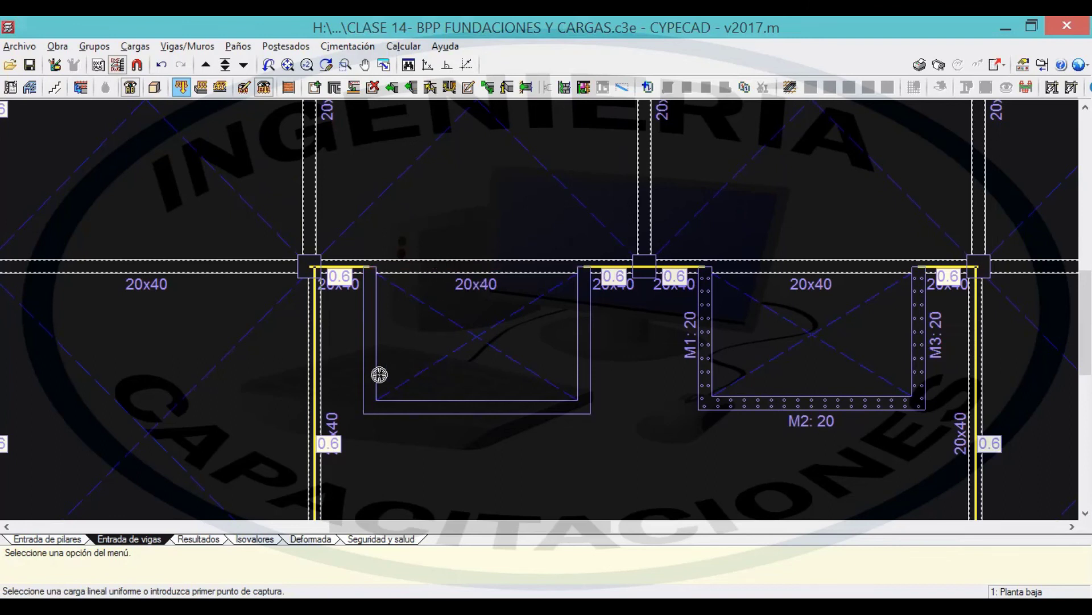
pyautogui.scroll(1, 411, 334)
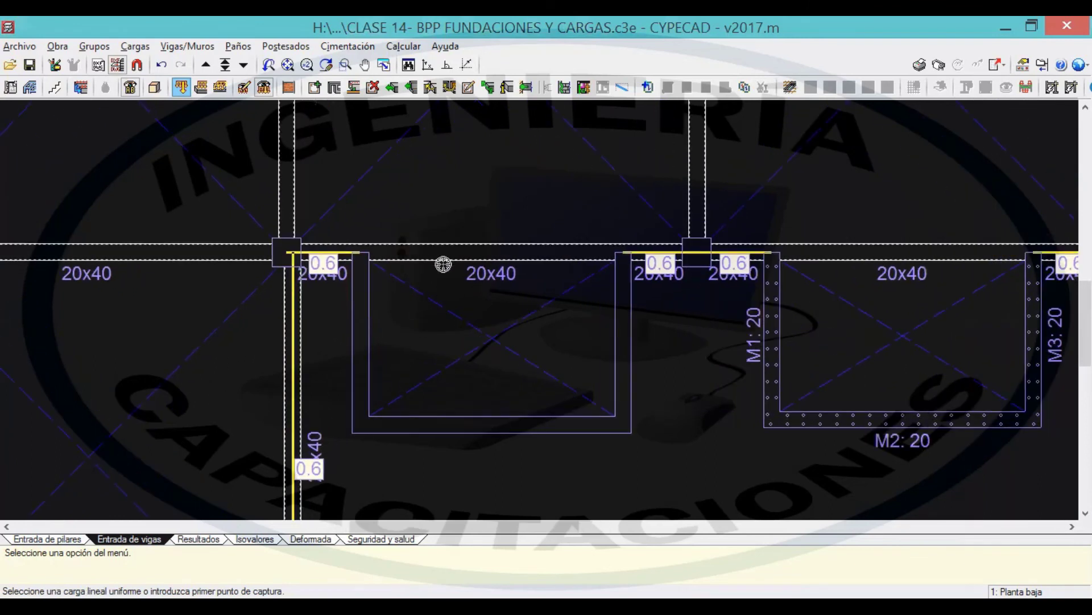
# Step: Delete the linear load from the upper beam on the right wing's inner side and exit the Cargas command
pyautogui.scroll(-3, 441, 261)
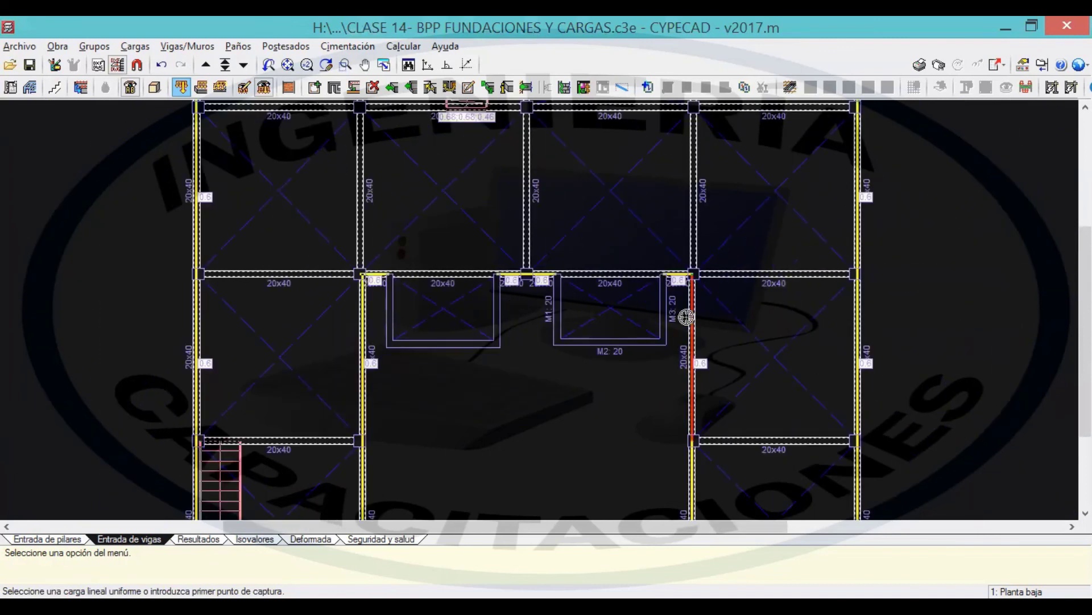
pyautogui.scroll(-3, 751, 417)
pyautogui.click(818, 456)
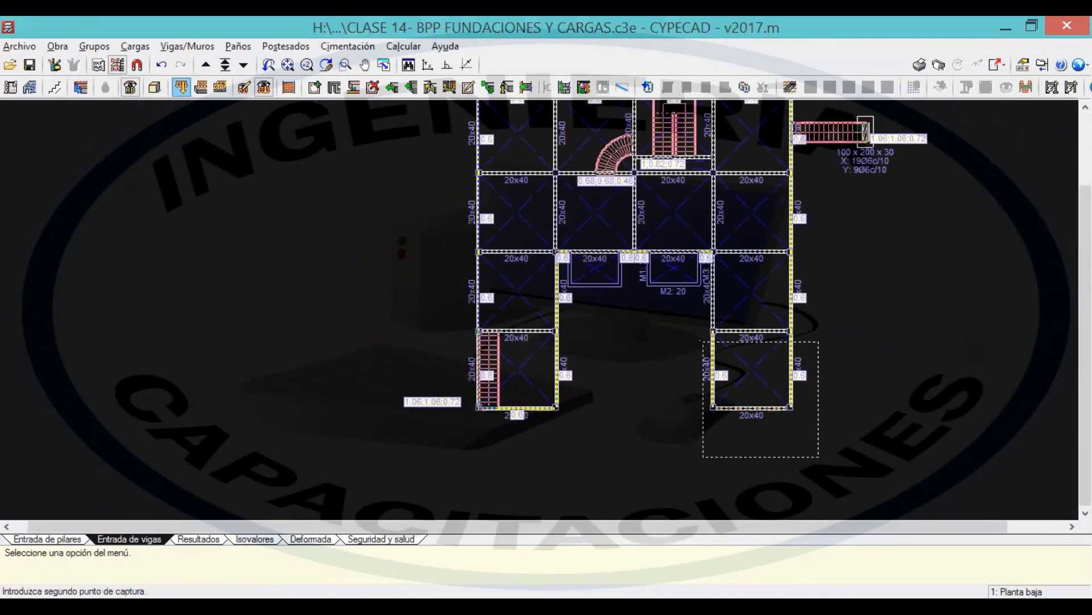
pyautogui.click(564, 331)
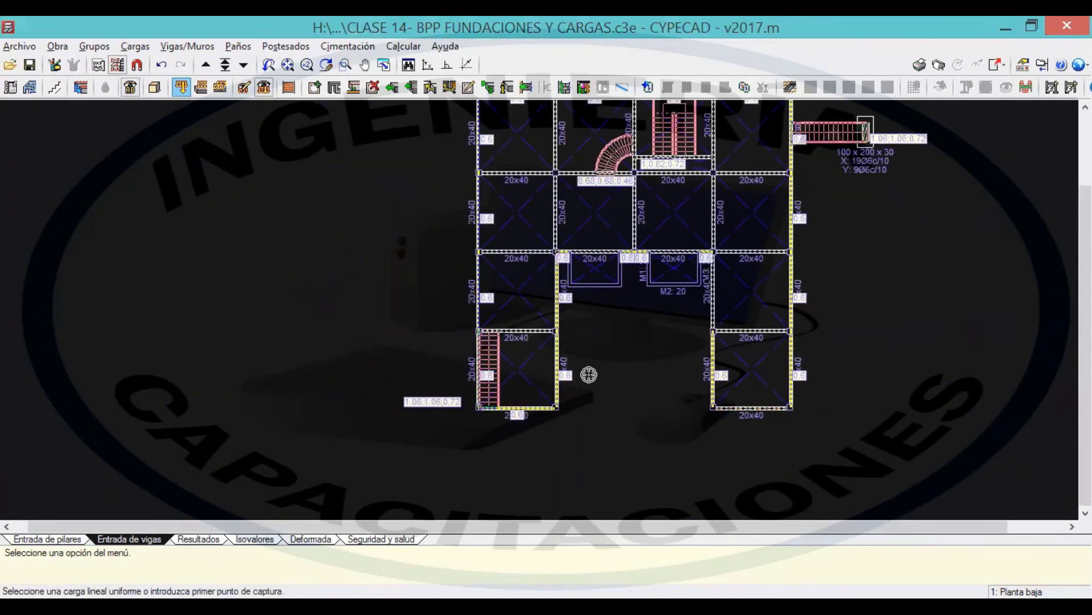
pyautogui.rightClick(218, 128)
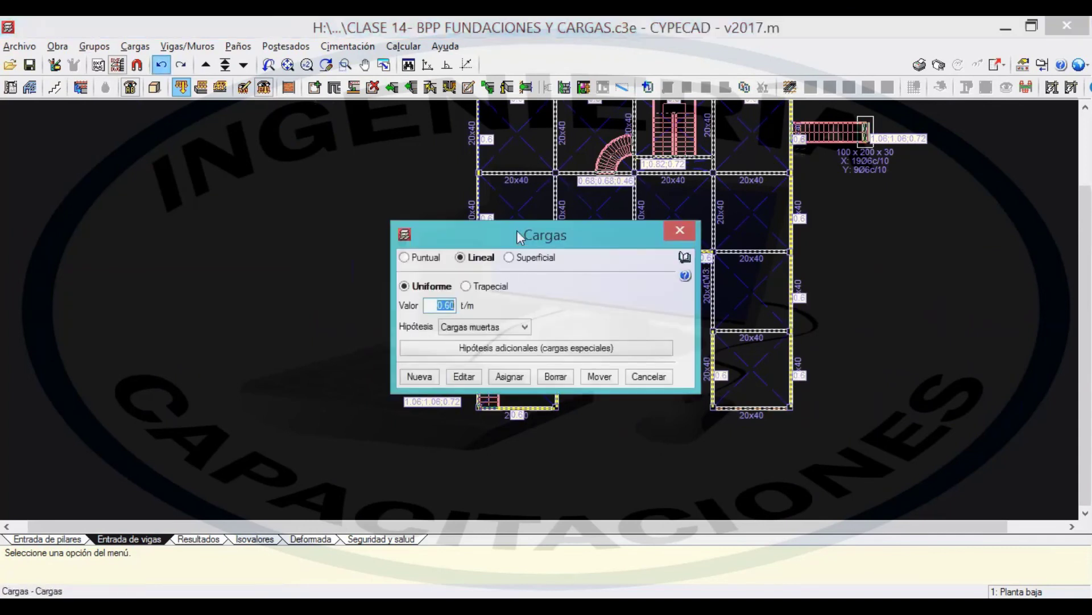
pyautogui.moveTo(516, 235); pyautogui.dragTo(349, 230)
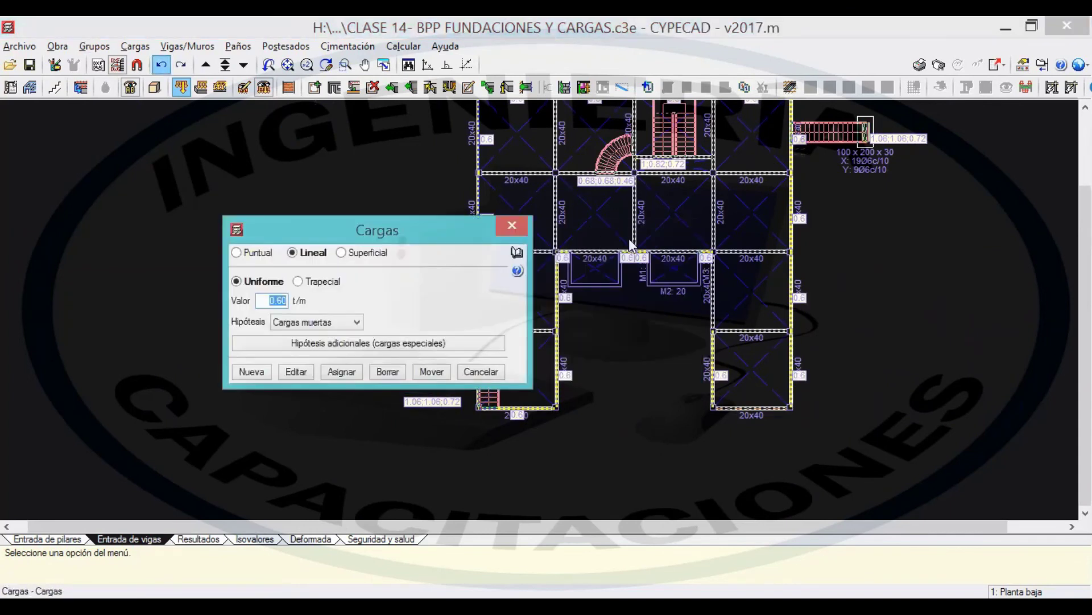
pyautogui.click(481, 371)
pyautogui.scroll(4, 549, 254)
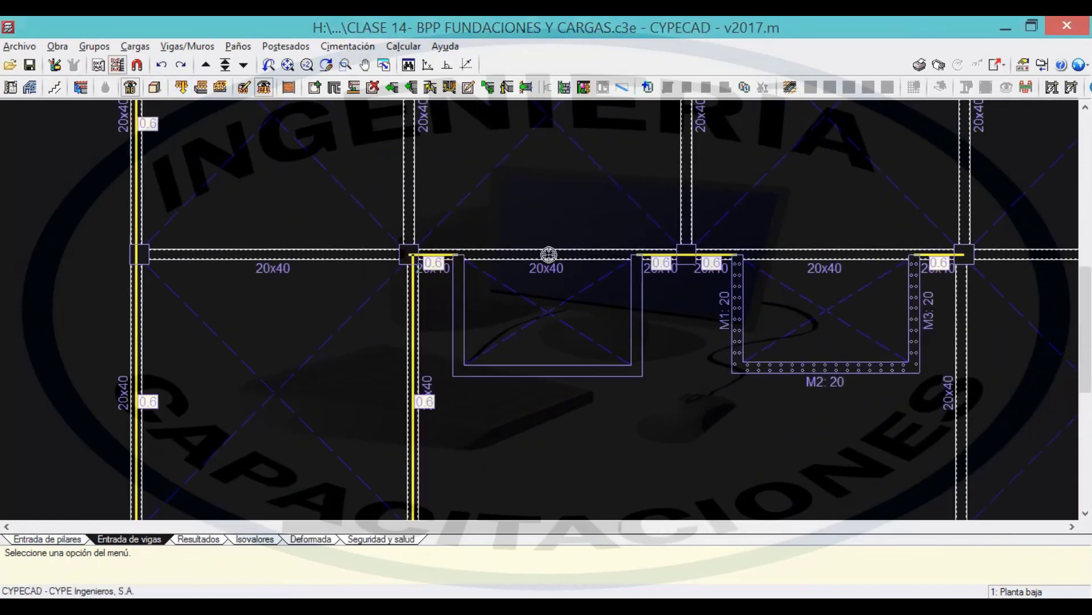
pyautogui.scroll(-4, 549, 254)
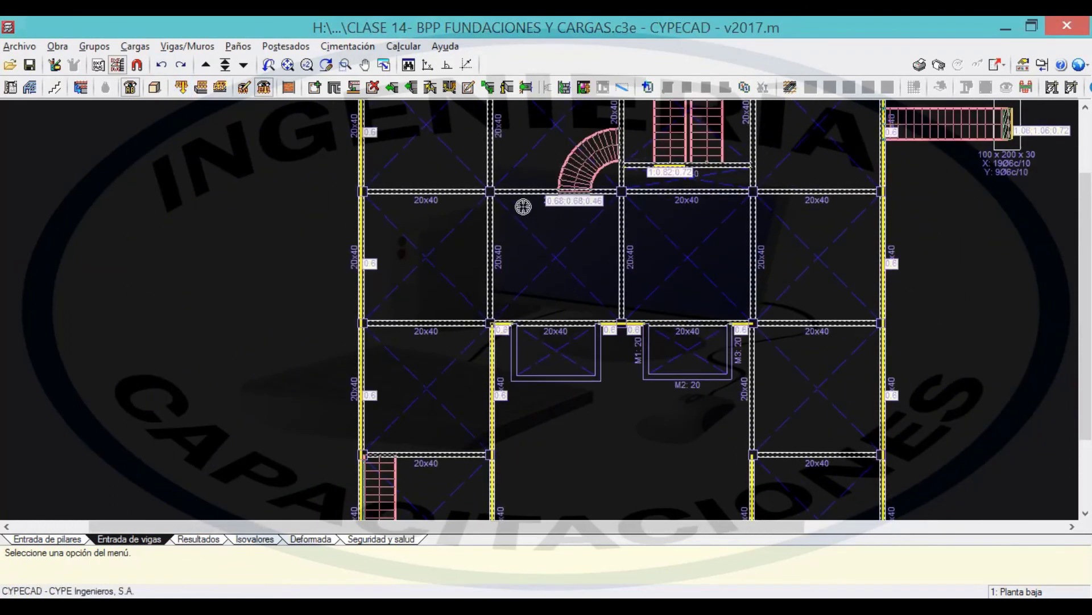
pyautogui.moveTo(519, 227); pyautogui.dragTo(517, 254, button='middle')
pyautogui.click(136, 47)
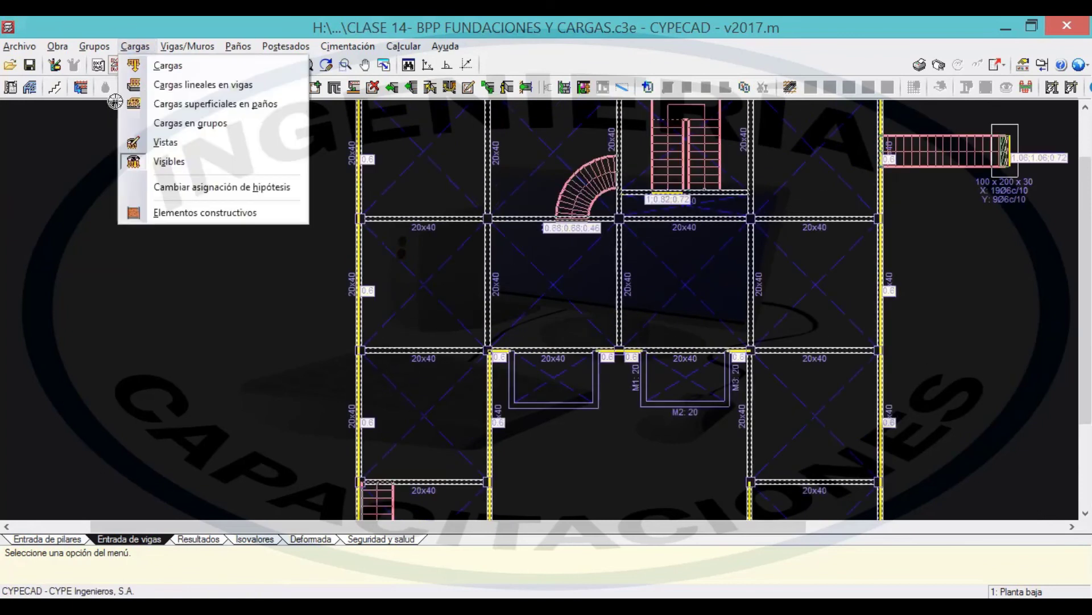
pyautogui.click(186, 105)
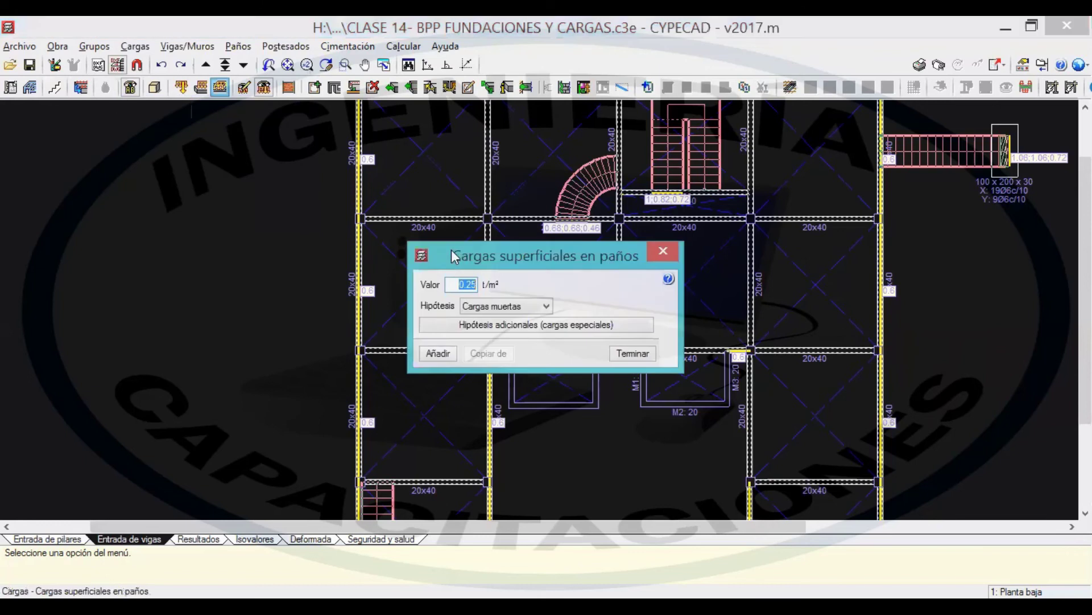
pyautogui.moveTo(452, 251); pyautogui.dragTo(158, 166)
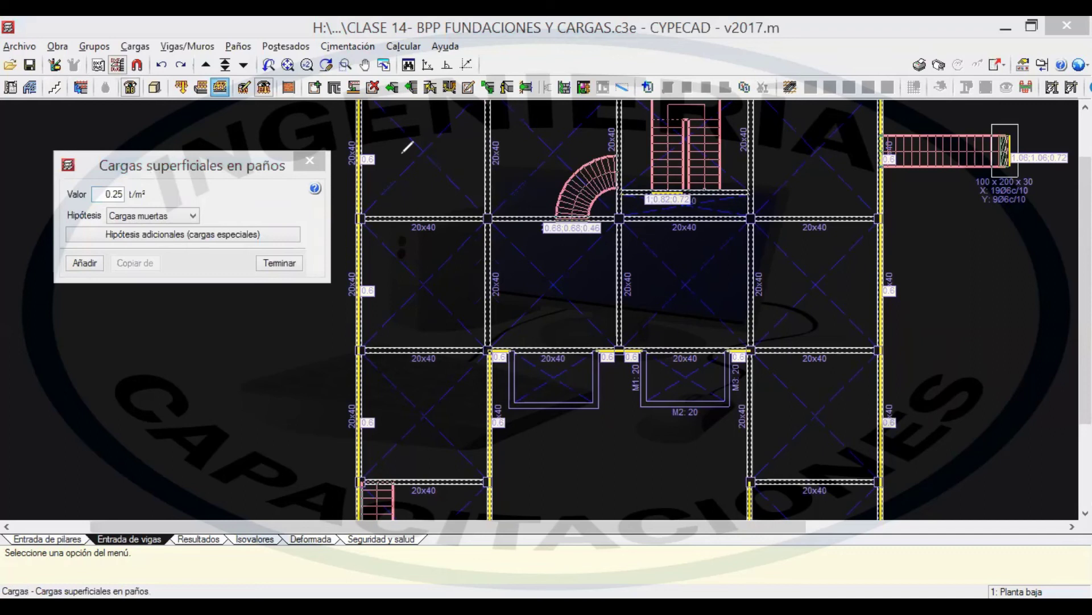
pyautogui.click(302, 168)
# Step: Go up to floor group T1 and locate the slab panel enclosed by 20x40 beams
pyautogui.press('pageup')
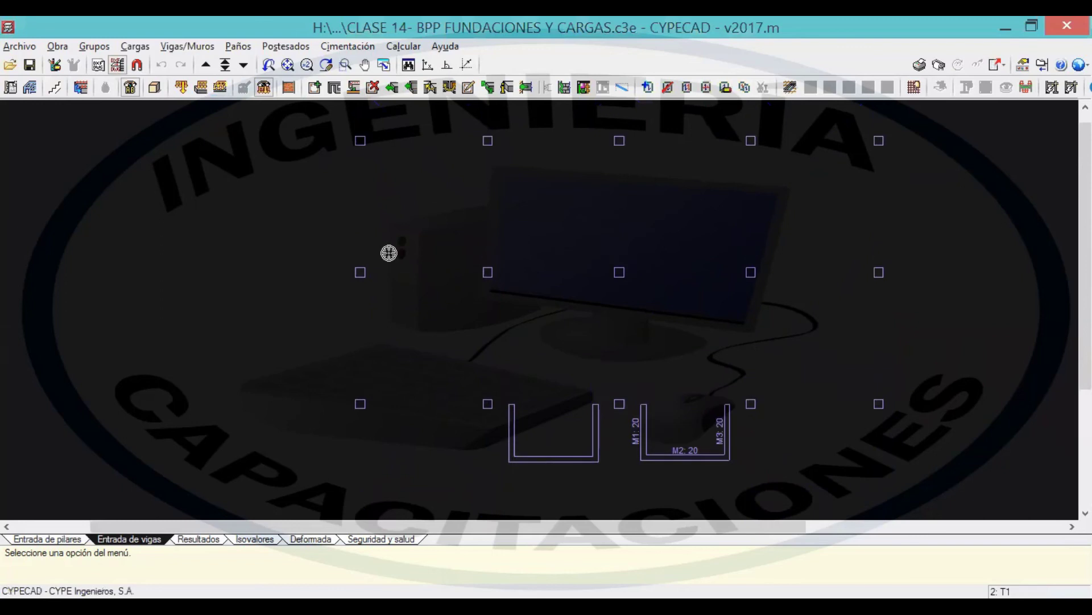
pyautogui.scroll(-2, 389, 252)
pyautogui.moveTo(465, 402); pyautogui.dragTo(402, 304, button='middle')
pyautogui.scroll(1, 625, 395)
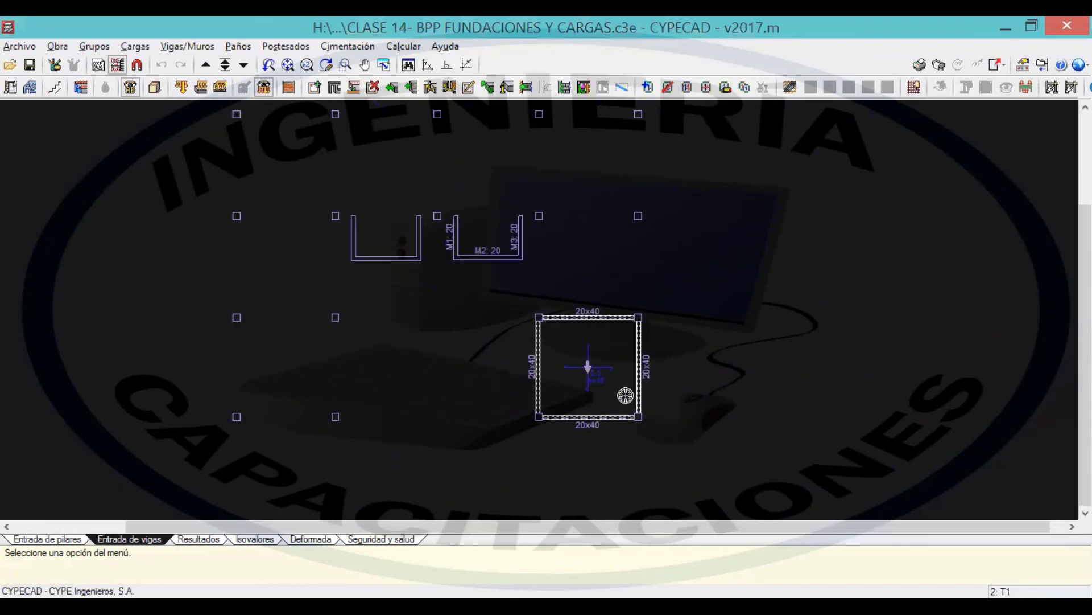
pyautogui.scroll(3, 625, 396)
pyautogui.moveTo(559, 369); pyautogui.dragTo(595, 370, button='middle')
pyautogui.scroll(-2, 585, 319)
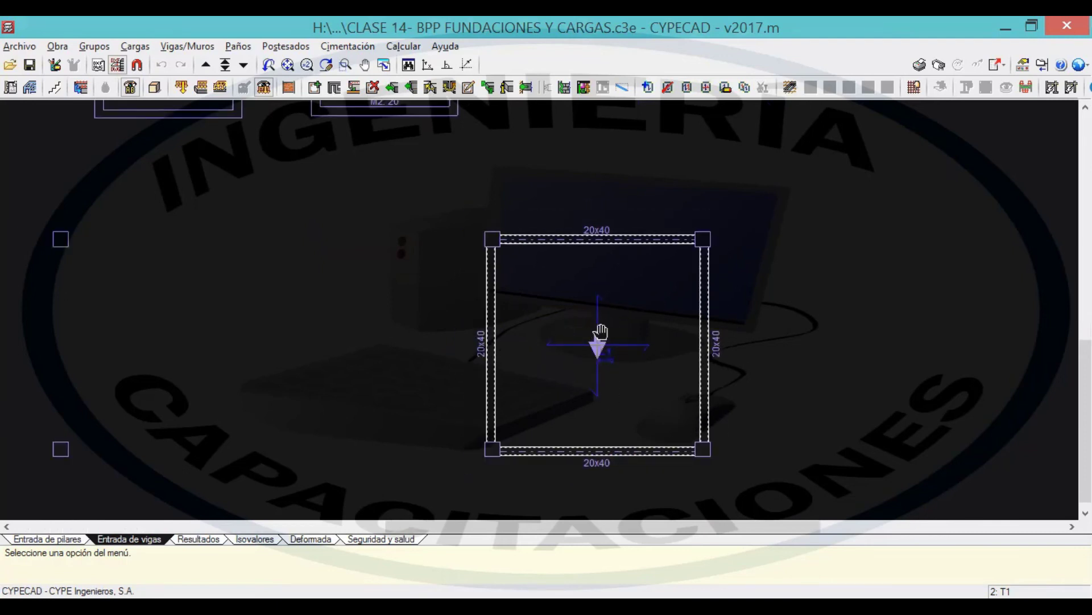
pyautogui.moveTo(601, 332); pyautogui.dragTo(608, 330, button='middle')
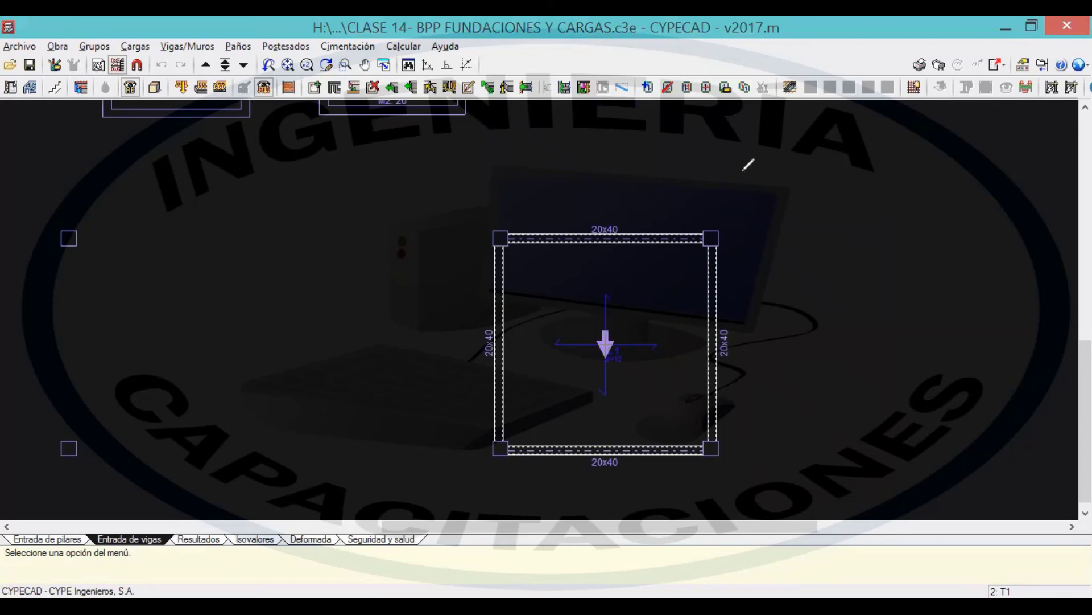
pyautogui.moveTo(777, 218)
pyautogui.mouseDown()
pyautogui.moveTo(853, 312)
pyautogui.moveTo(795, 432)
pyautogui.mouseUp()
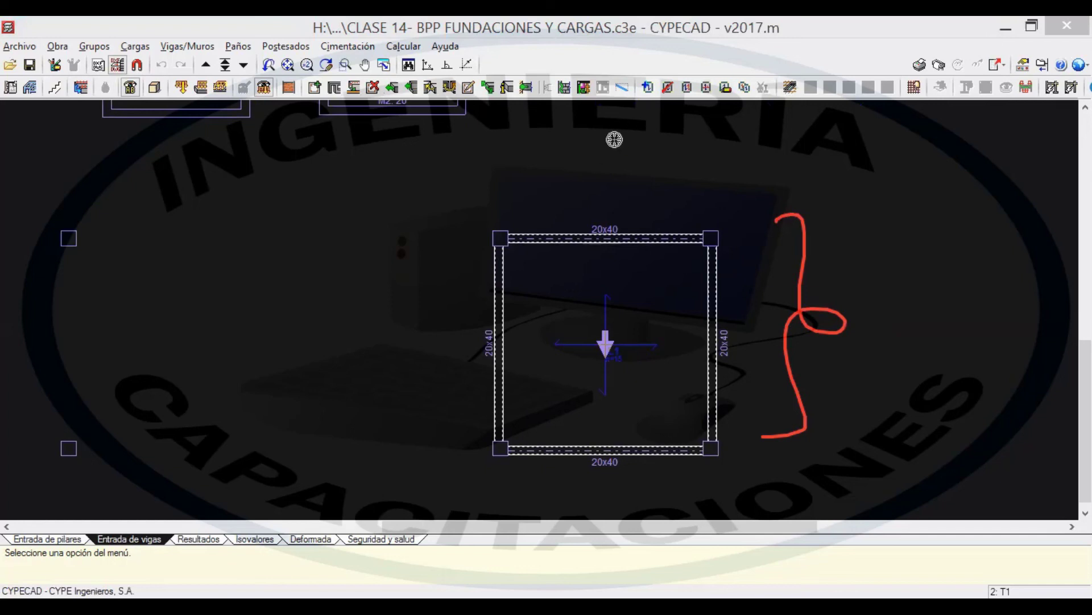
pyautogui.moveTo(491, 208); pyautogui.dragTo(500, 210, button='middle')
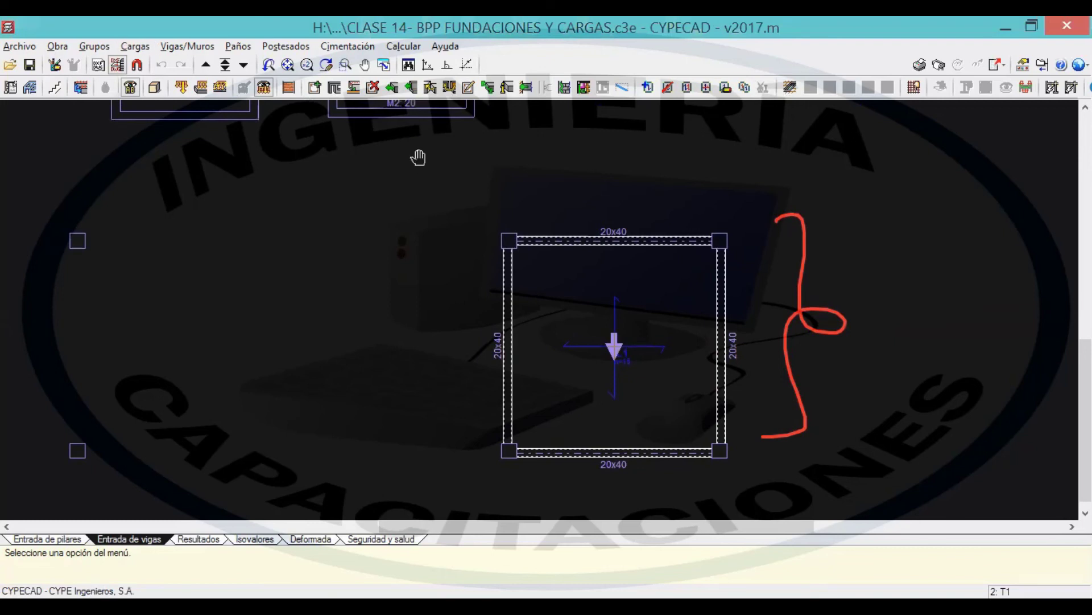
pyautogui.scroll(-4, 419, 160)
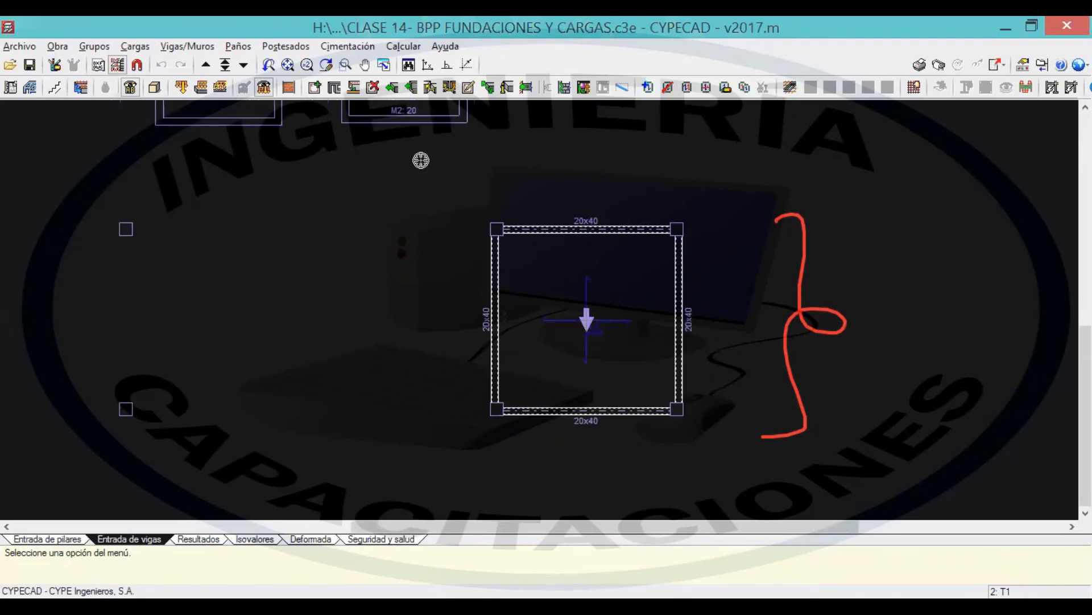
pyautogui.scroll(1, 398, 183)
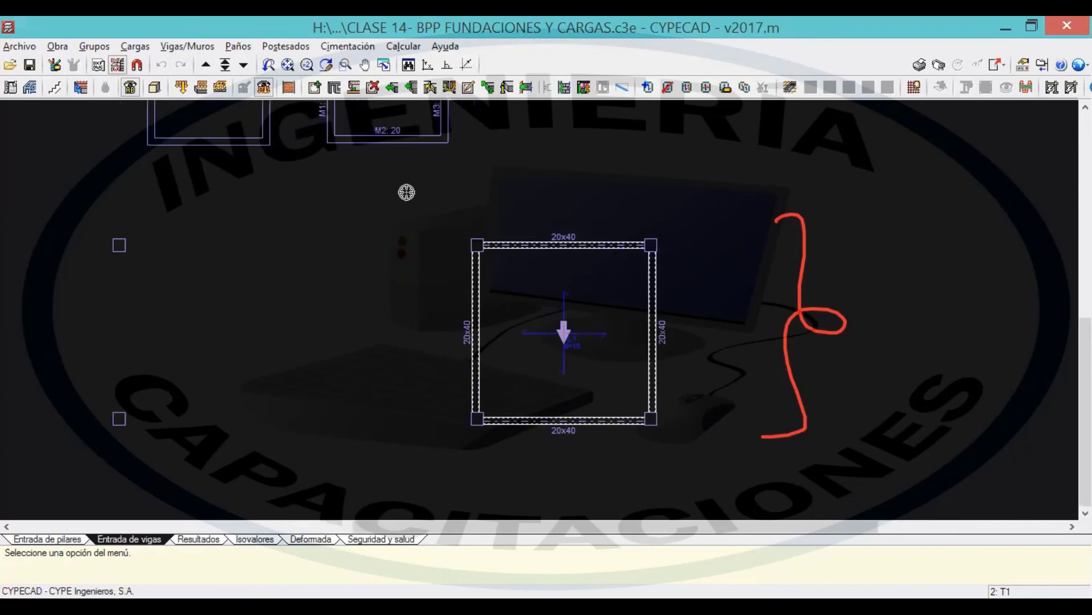
pyautogui.moveTo(402, 240); pyautogui.dragTo(353, 202, button='middle')
pyautogui.scroll(1, 456, 271)
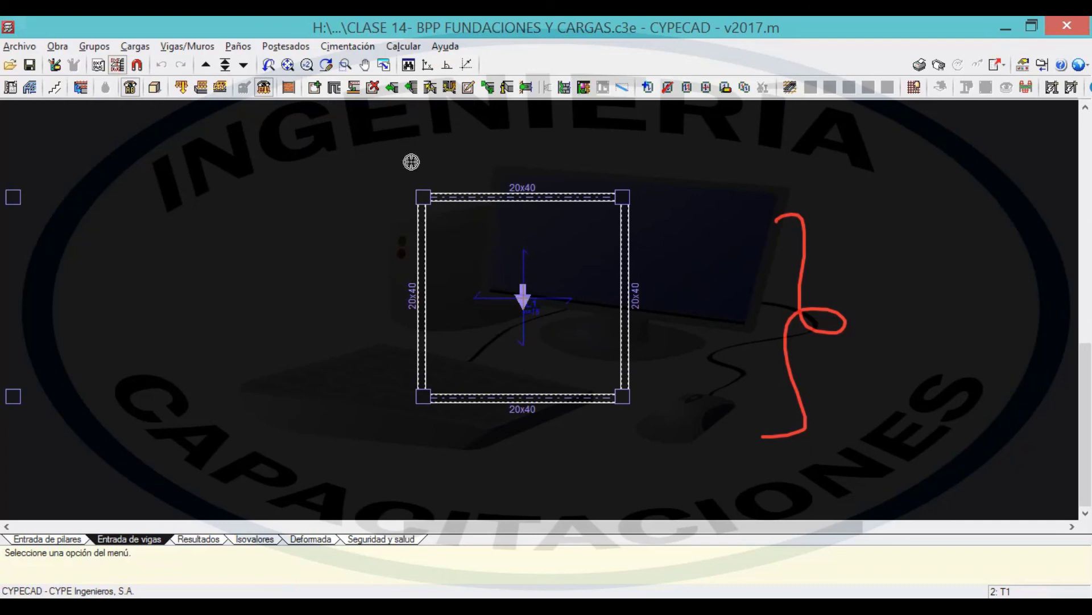
pyautogui.scroll(-1, 444, 187)
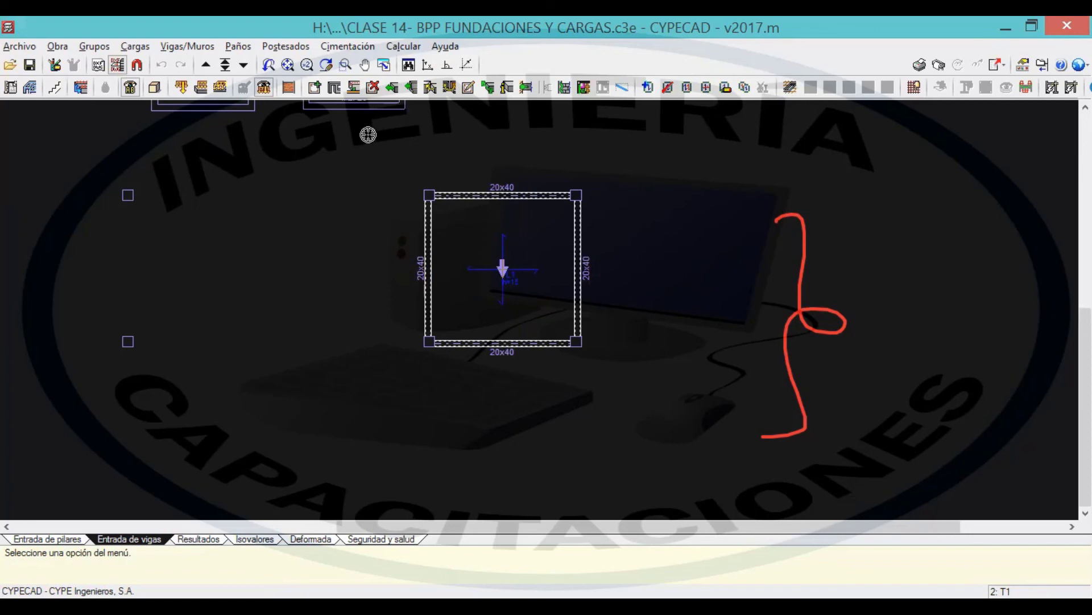
pyautogui.moveTo(396, 213); pyautogui.dragTo(449, 276, button='middle')
# Step: Add a 0.15 t/m² surface load to the T1 slab panel under the Cargas muertas hypothesis using Cargas superficiales en paños
pyautogui.click(135, 46)
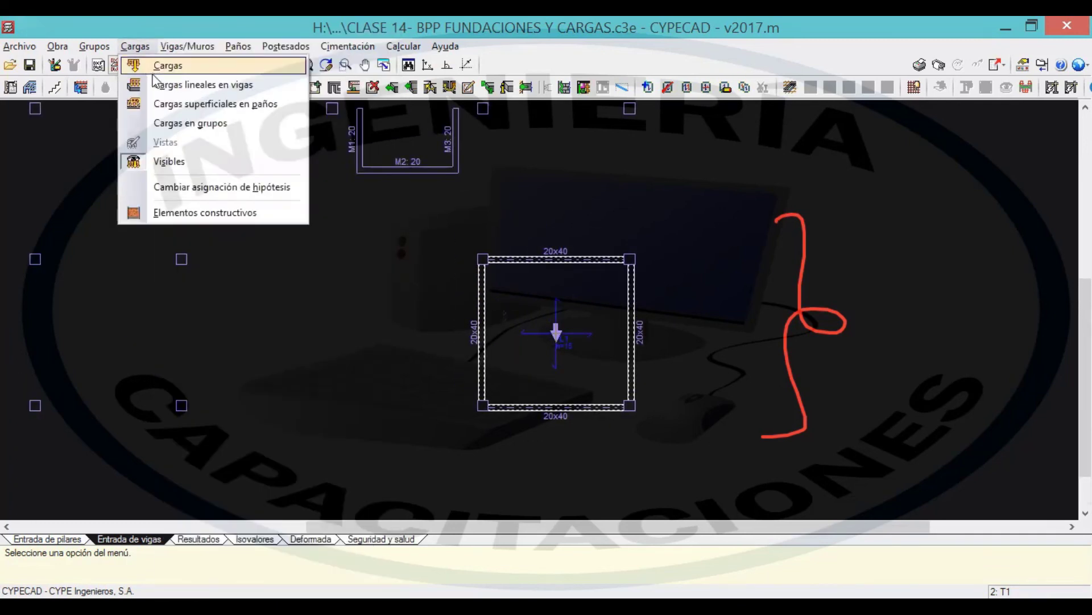
pyautogui.click(187, 103)
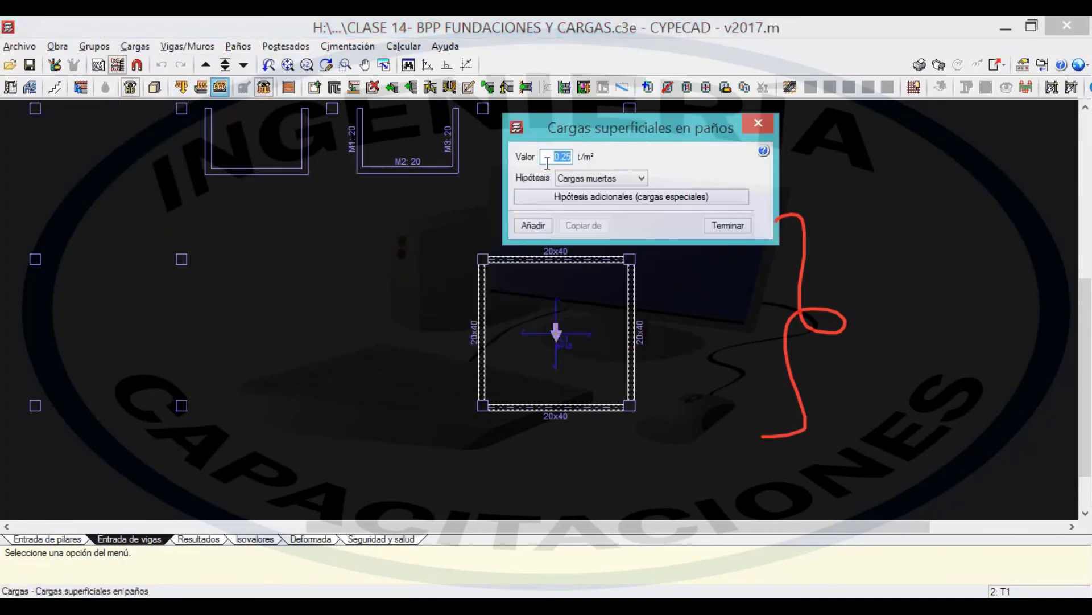
pyautogui.click(597, 178)
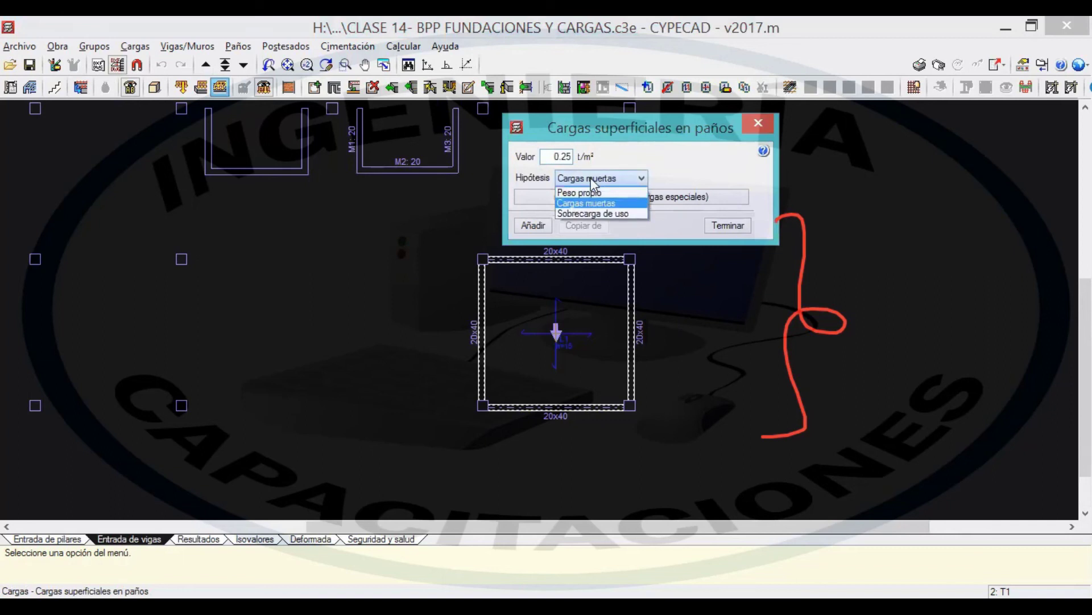
pyautogui.click(594, 179)
pyautogui.click(593, 179)
pyautogui.click(599, 203)
pyautogui.hotkey('shift', 'Tab')
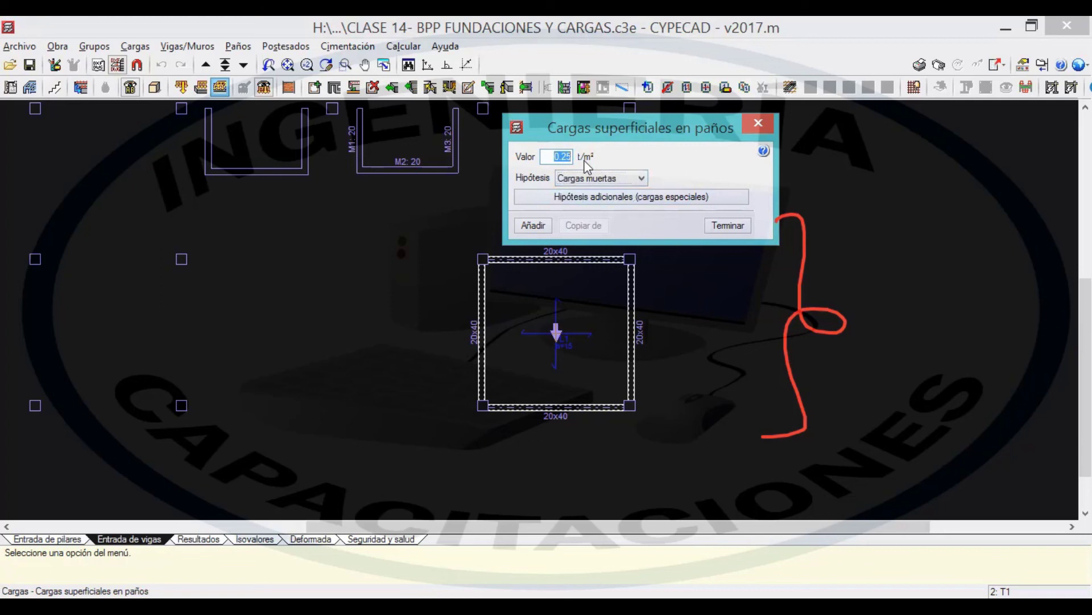
pyautogui.write('0.15')
pyautogui.click(535, 225)
pyautogui.click(556, 327)
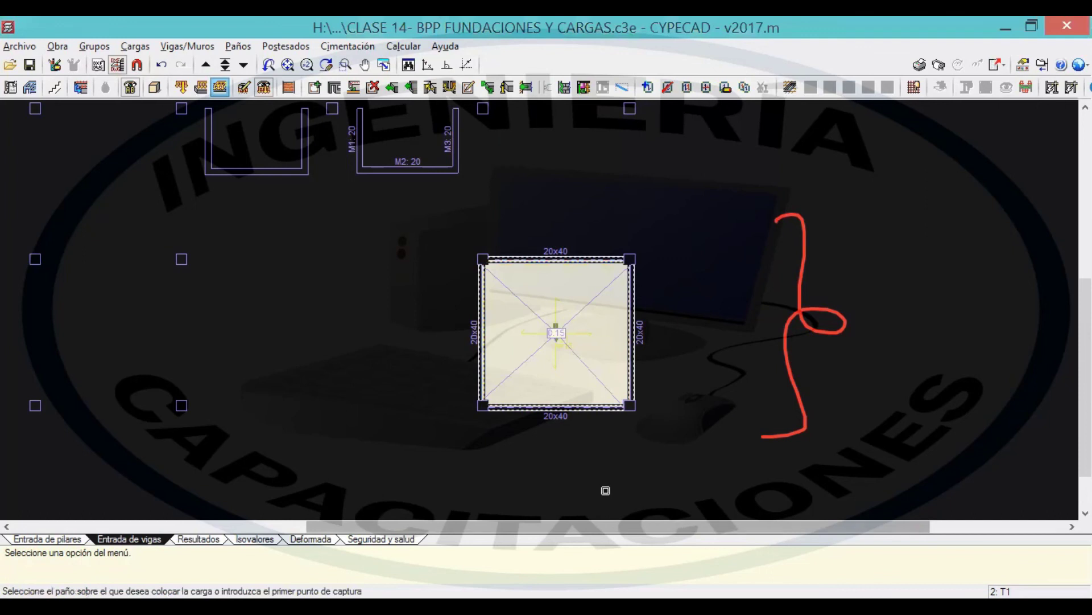
pyautogui.scroll(2, 549, 375)
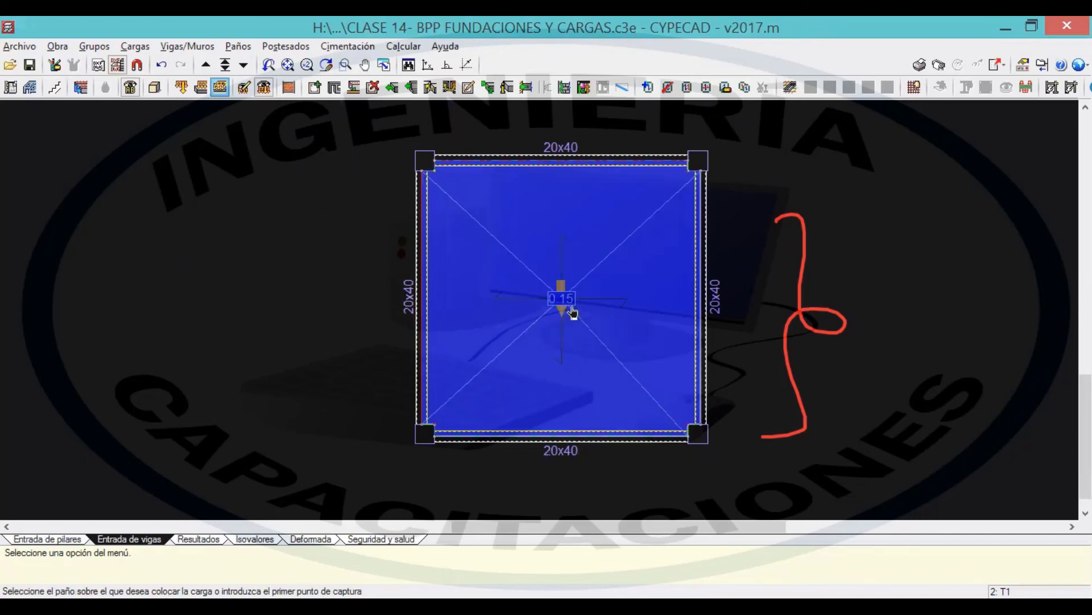
pyautogui.scroll(1, 566, 310)
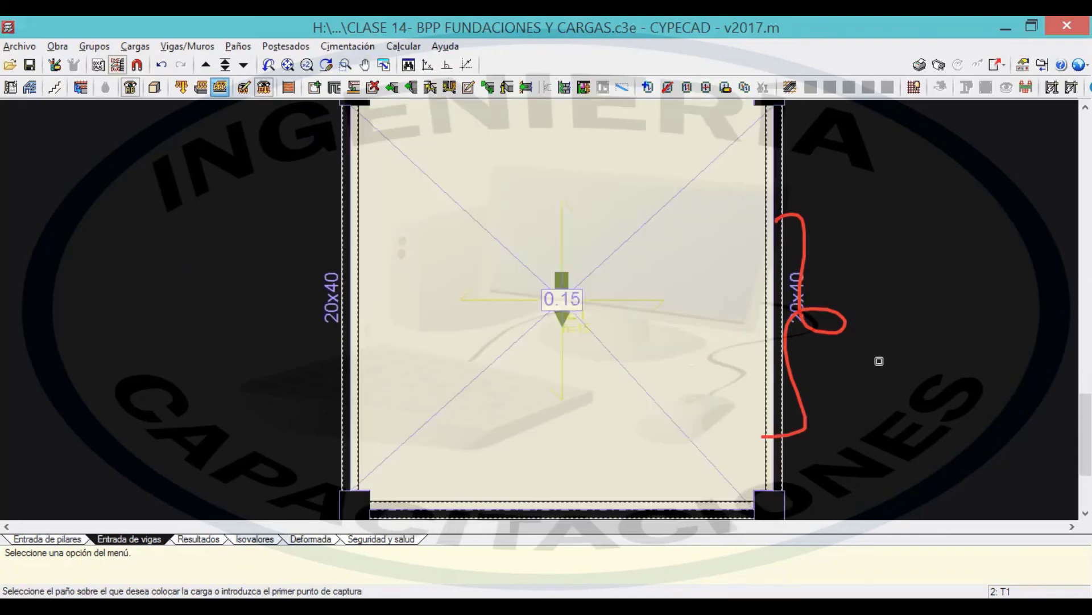
pyautogui.scroll(-3, 560, 309)
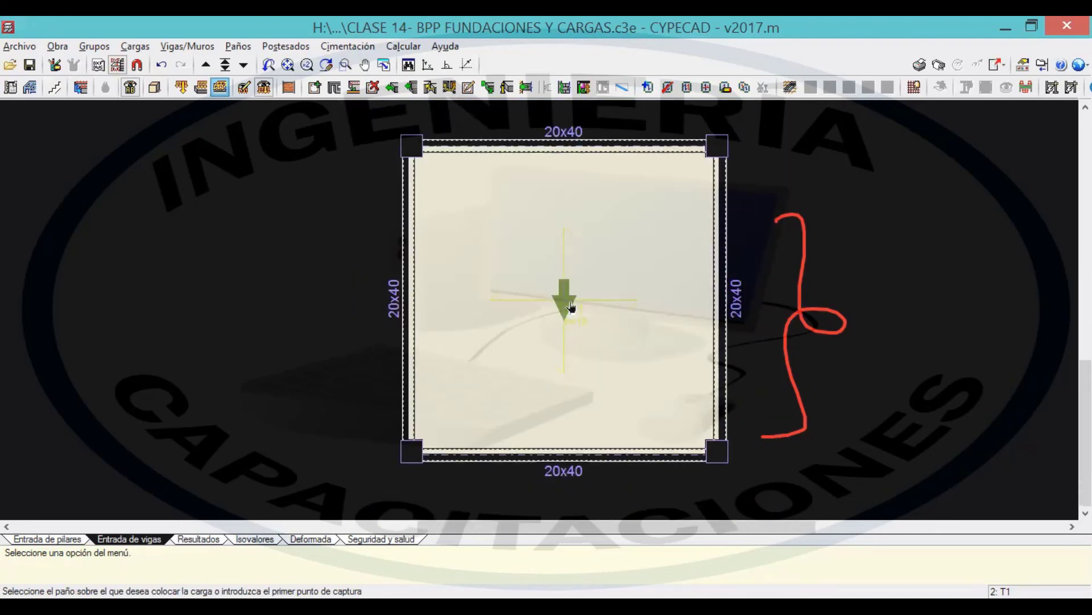
pyautogui.rightClick(380, 225)
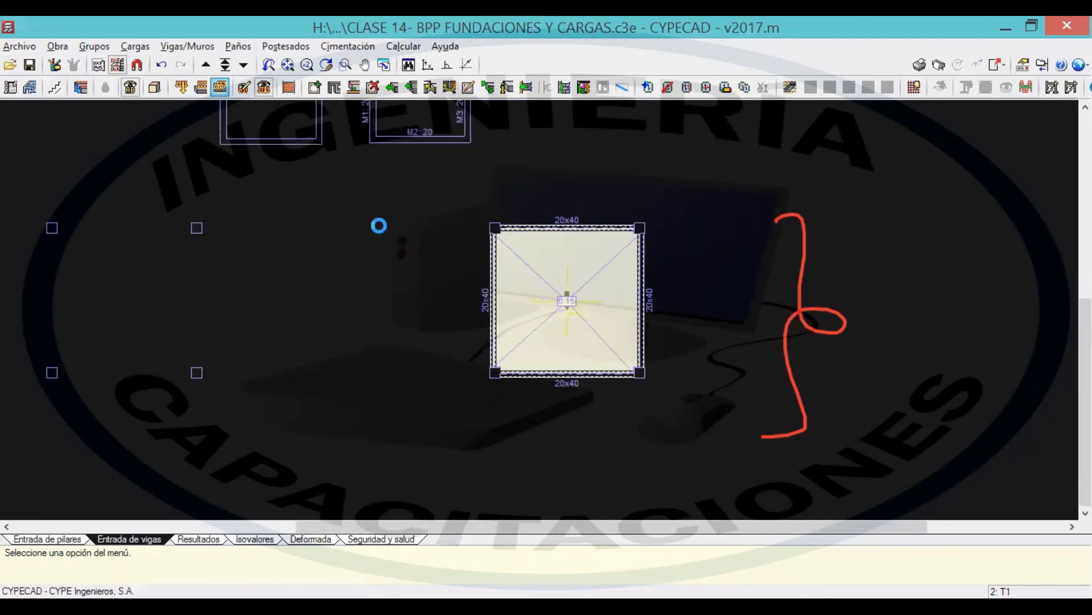
# Step: Add a 0.50 t/m² Sobrecarga de uso surface load to the same T1 slab panel and exit Cargas superficiales en paños
pyautogui.moveTo(488, 255); pyautogui.dragTo(263, 196)
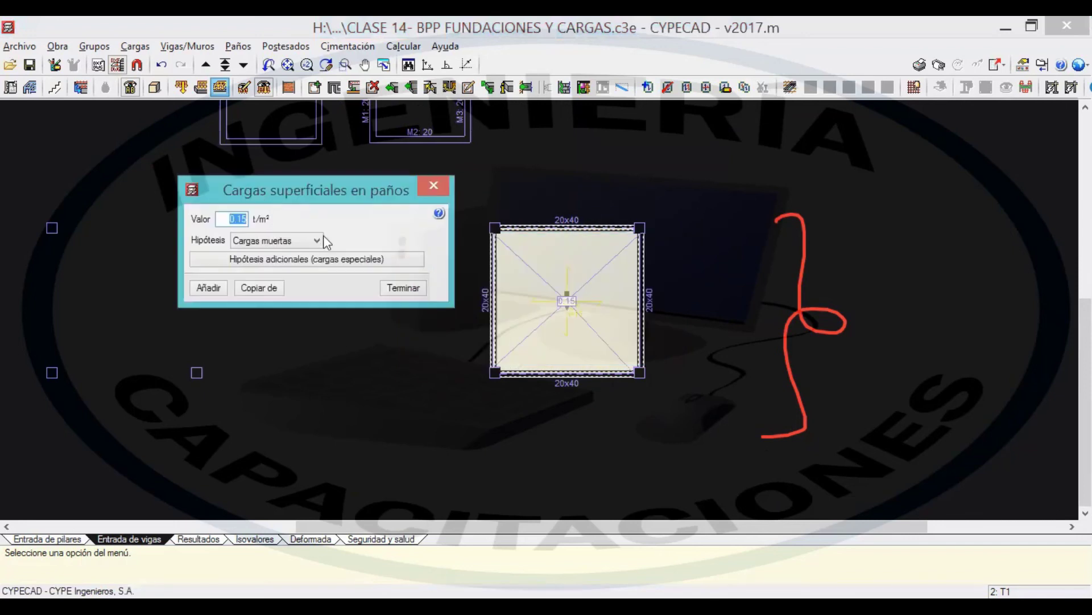
pyautogui.click(307, 241)
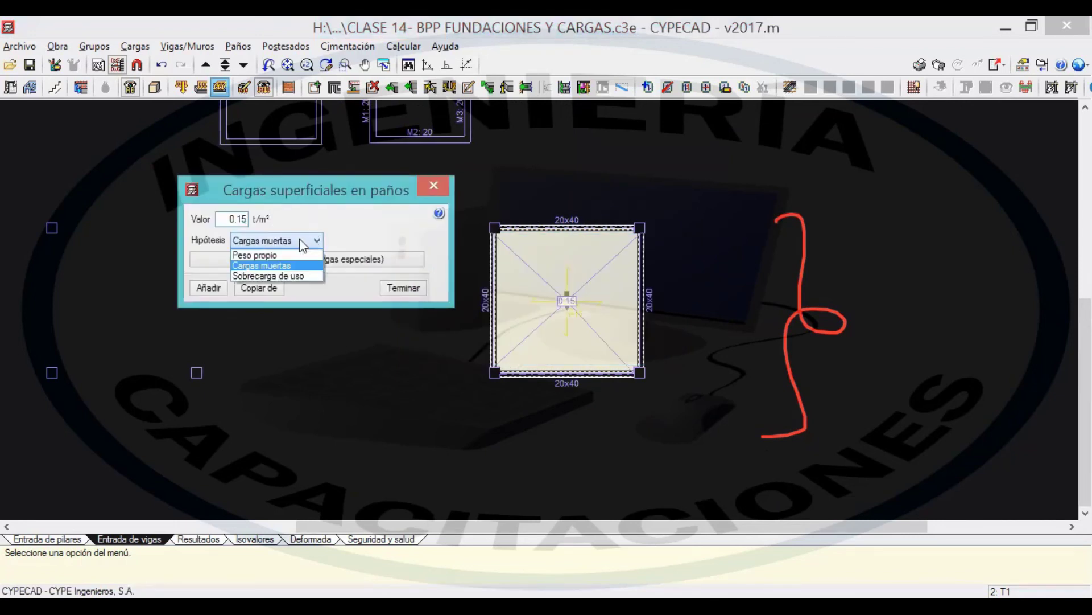
pyautogui.click(289, 276)
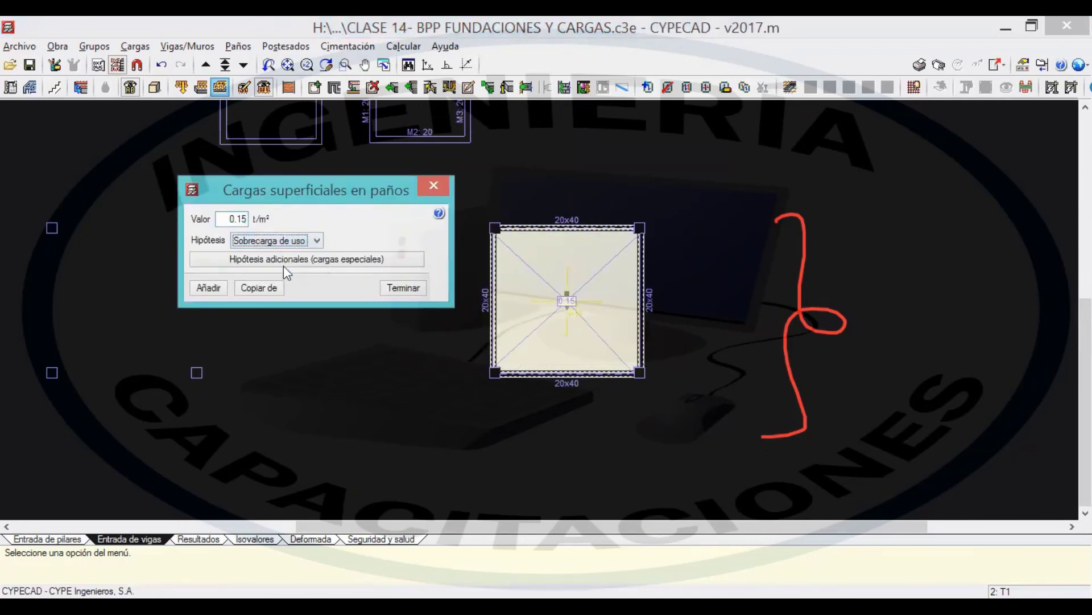
pyautogui.click(222, 219)
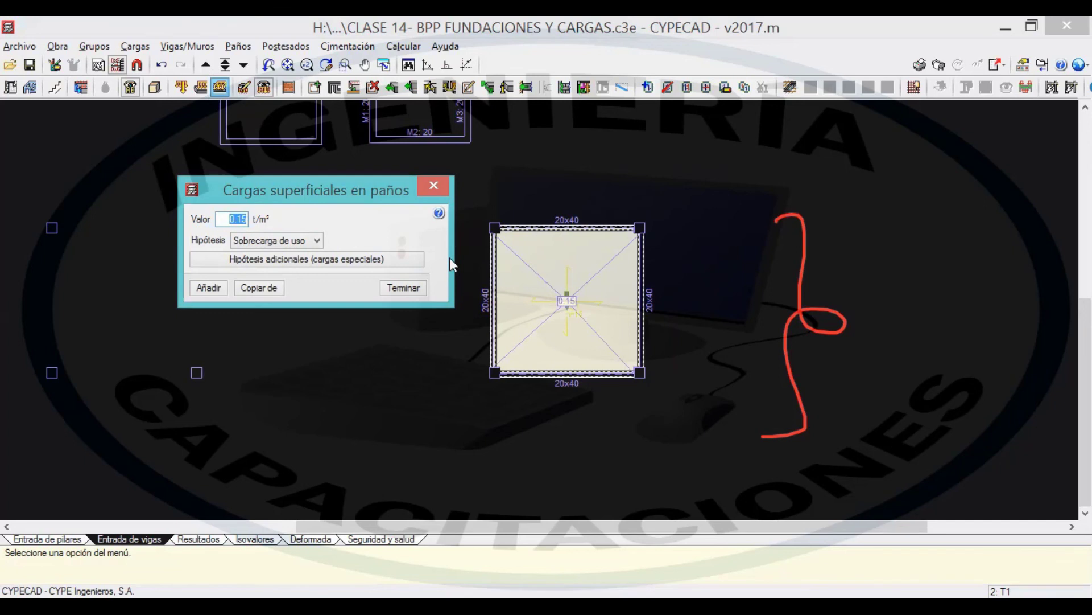
pyautogui.write('0.500')
pyautogui.click(194, 289)
pyautogui.click(579, 346)
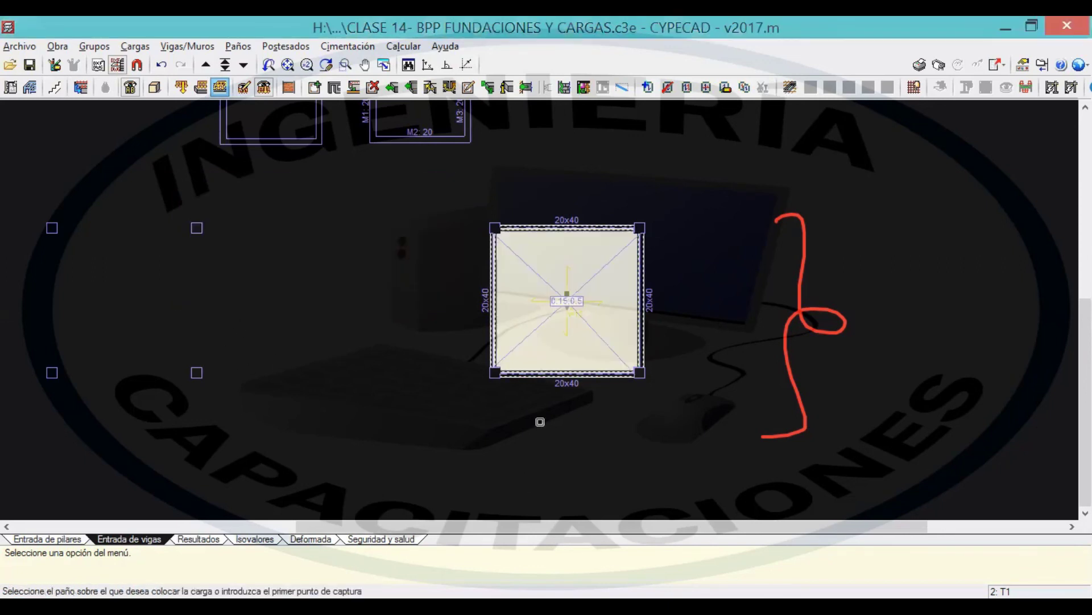
pyautogui.rightClick(447, 299)
pyautogui.moveTo(507, 263); pyautogui.dragTo(270, 246)
pyautogui.click(401, 336)
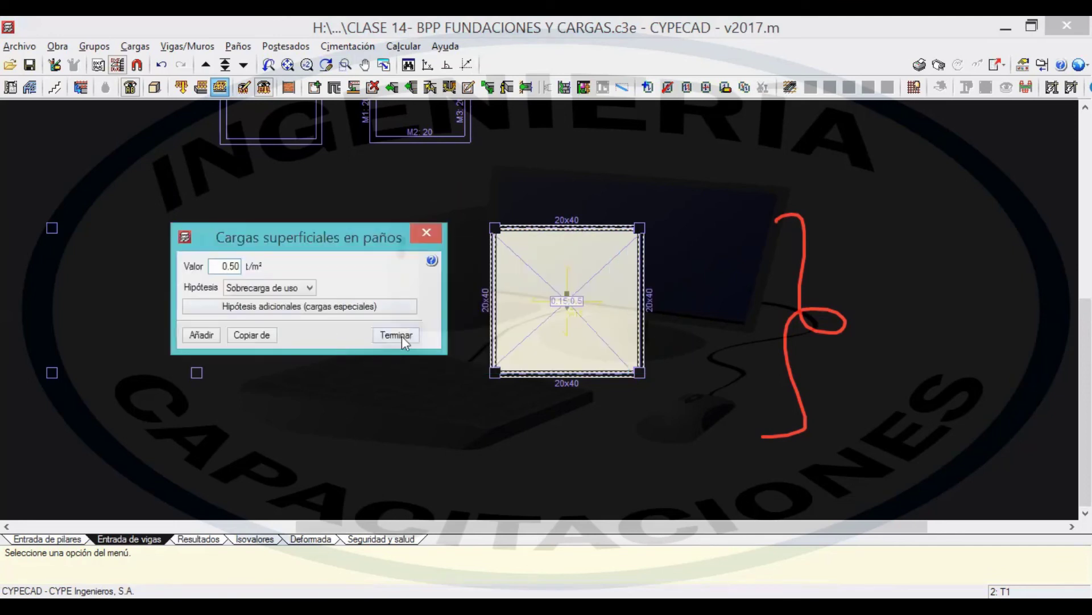
# Step: Examine the surface load label and slab thickness on the T1 slab panel
pyautogui.scroll(4, 572, 304)
pyautogui.scroll(2, 574, 308)
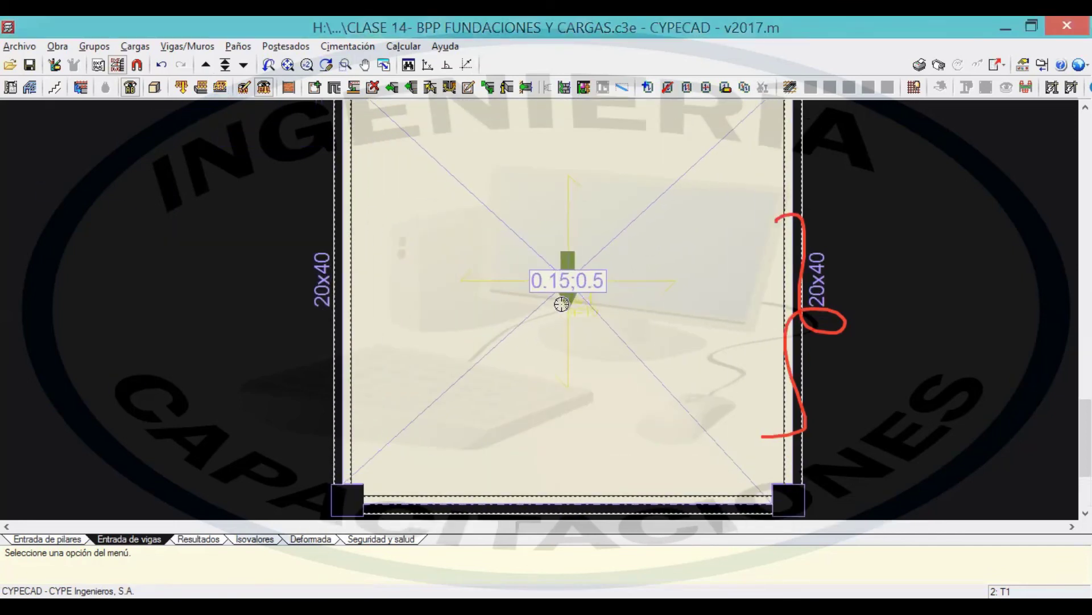
pyautogui.scroll(-2, 560, 299)
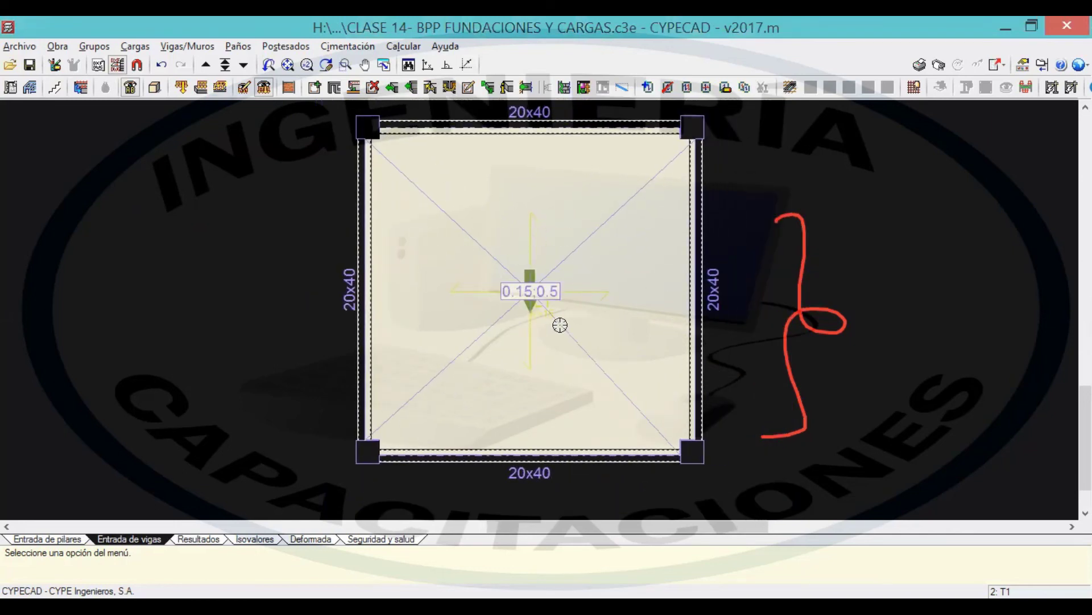
pyautogui.scroll(1, 555, 286)
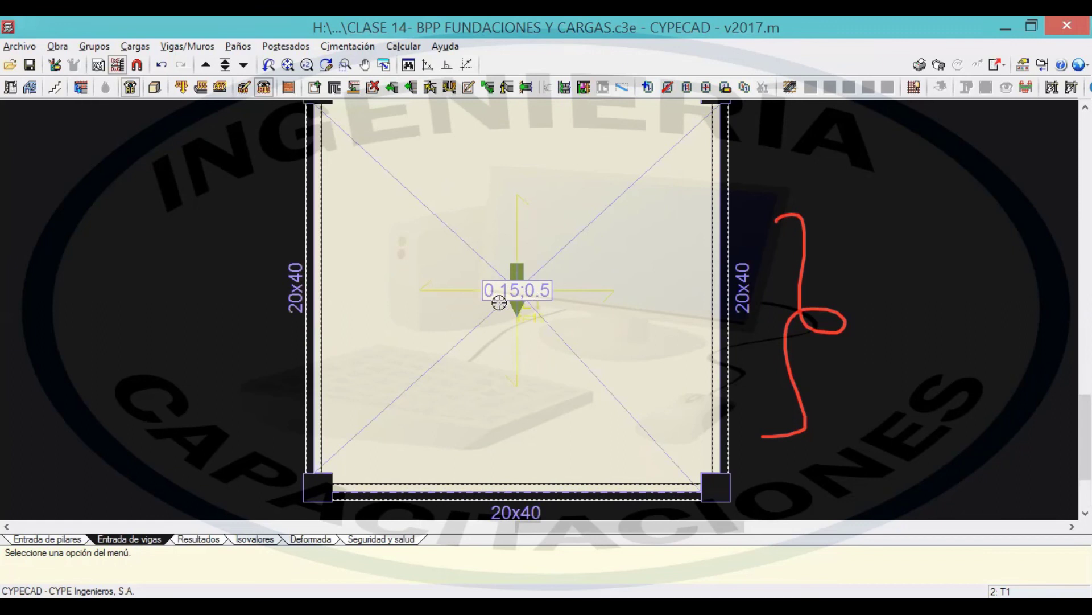
pyautogui.scroll(1, 488, 298)
pyautogui.scroll(1, 489, 298)
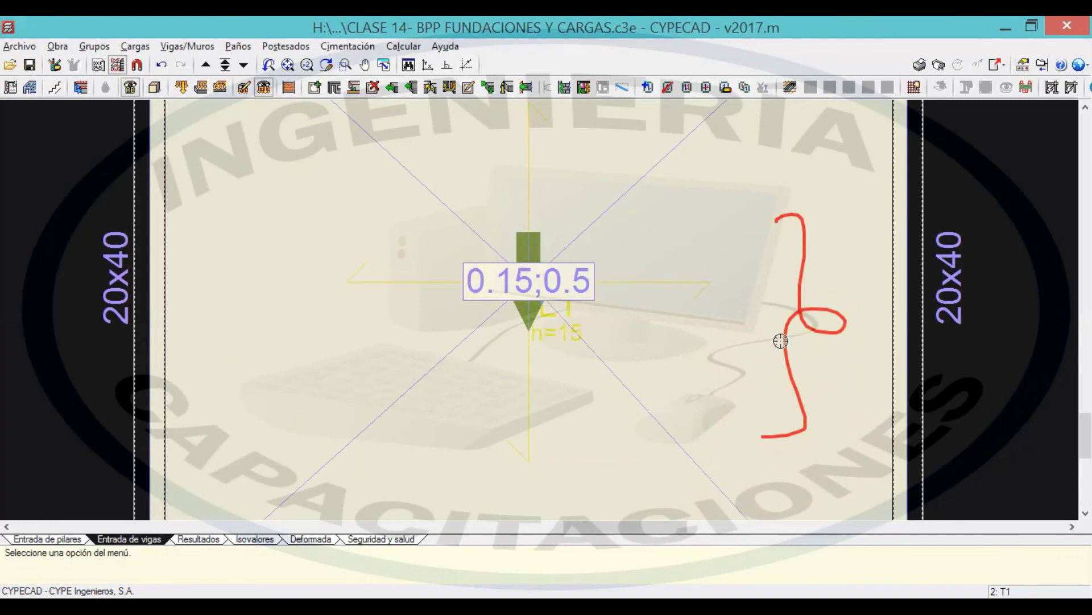
pyautogui.scroll(-2, 752, 356)
pyautogui.scroll(2, 626, 301)
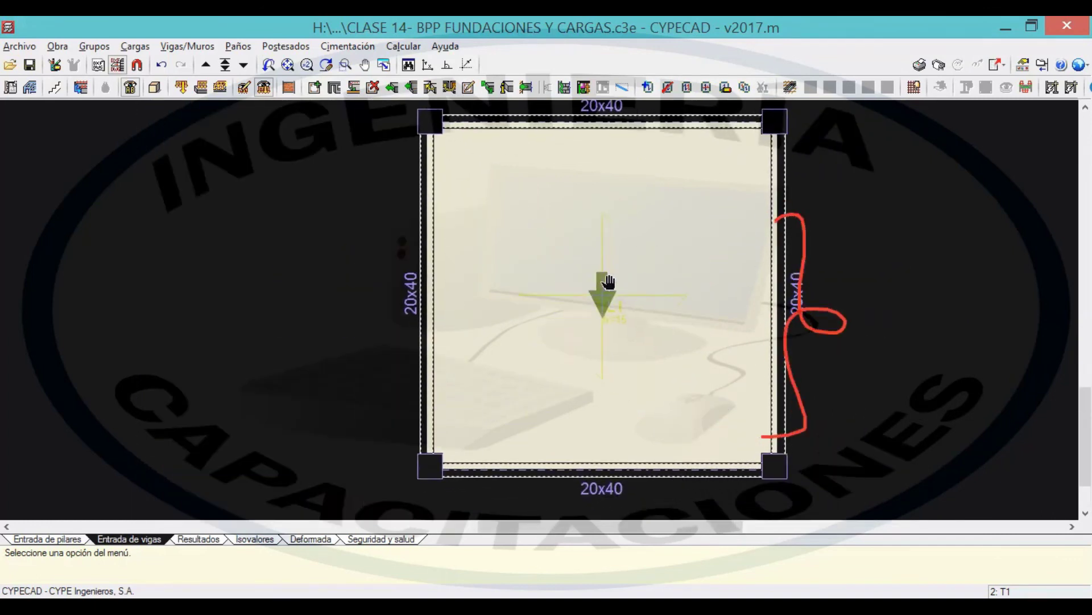
# Step: Filter the visible loads through Vistas so the T1 slab panel shows only the Cargas muertas hypothesis
pyautogui.scroll(-2, 602, 307)
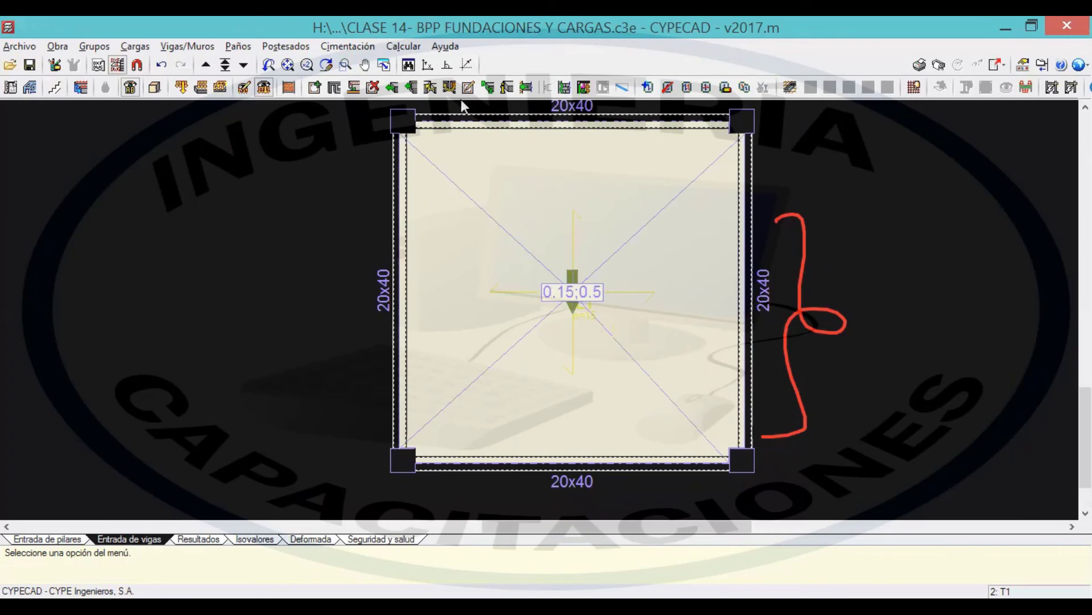
pyautogui.click(572, 276)
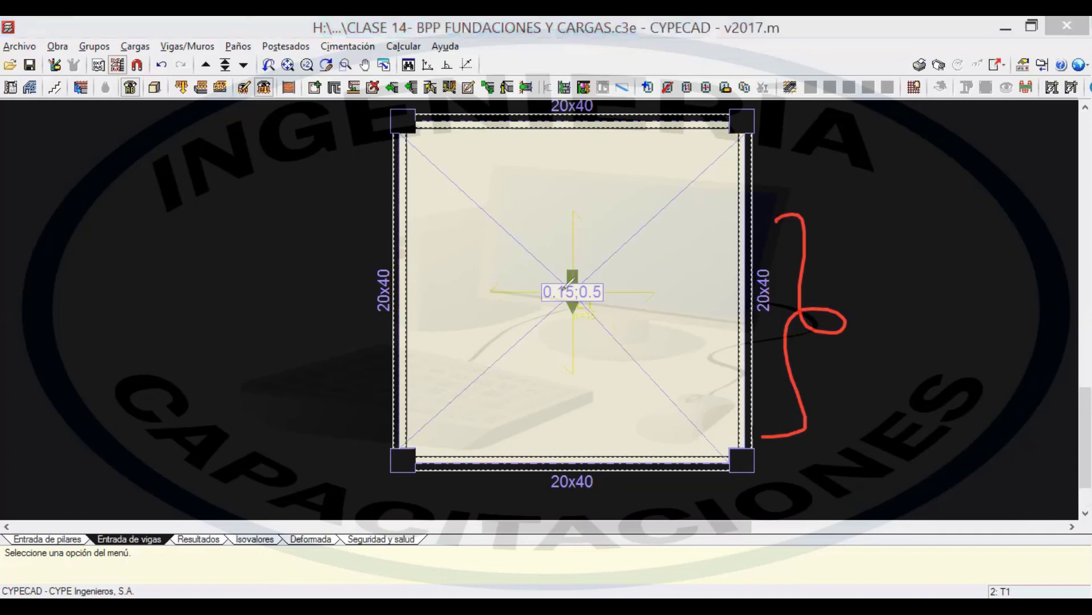
pyautogui.moveTo(544, 311); pyautogui.dragTo(584, 308)
pyautogui.scroll(3, 590, 230)
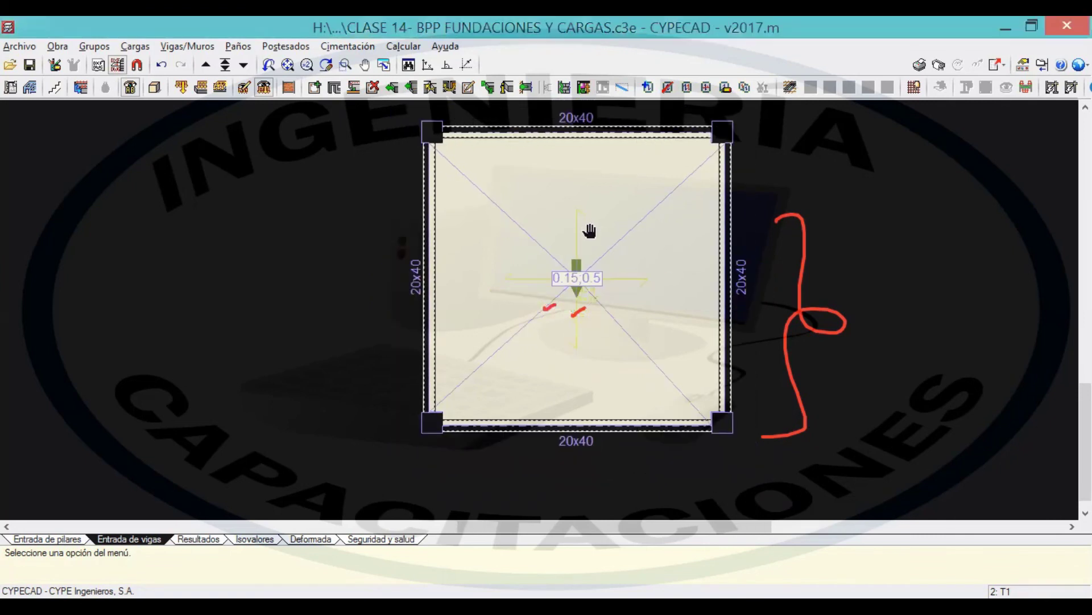
pyautogui.scroll(2, 579, 251)
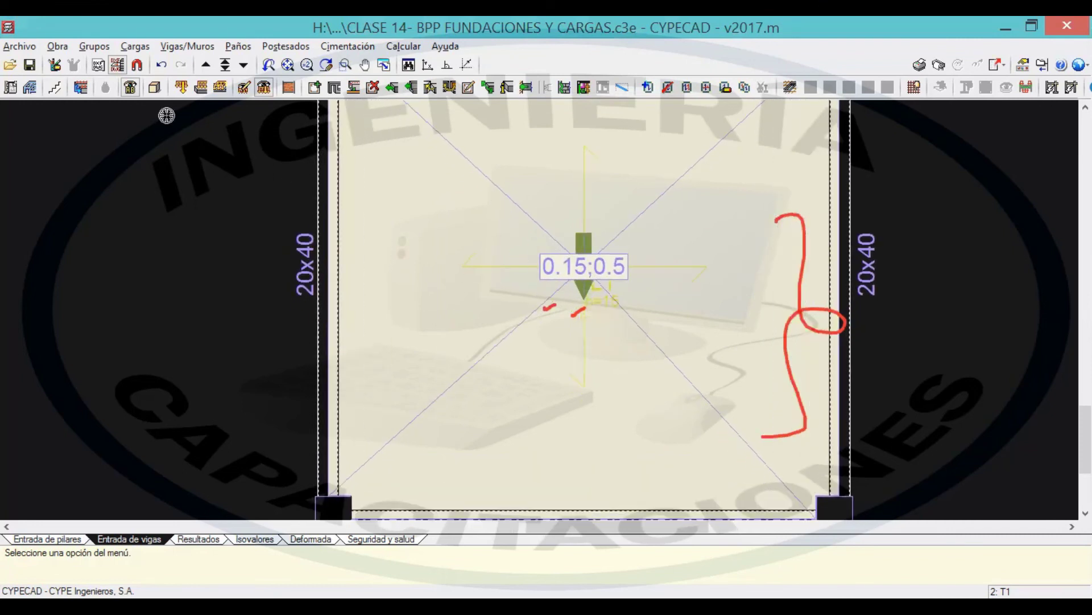
pyautogui.press('Down')
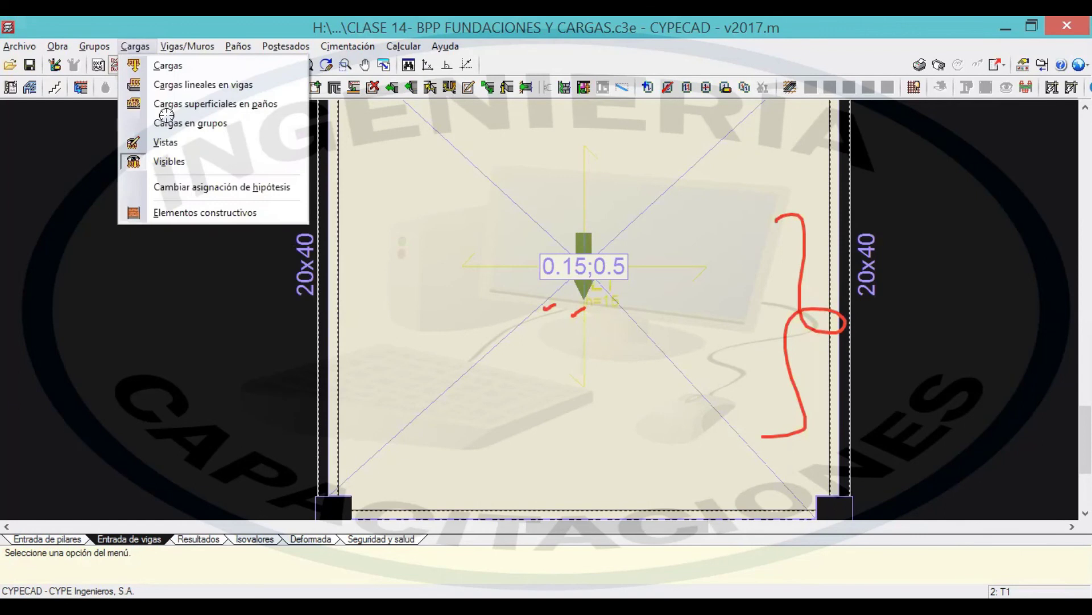
pyautogui.click(171, 144)
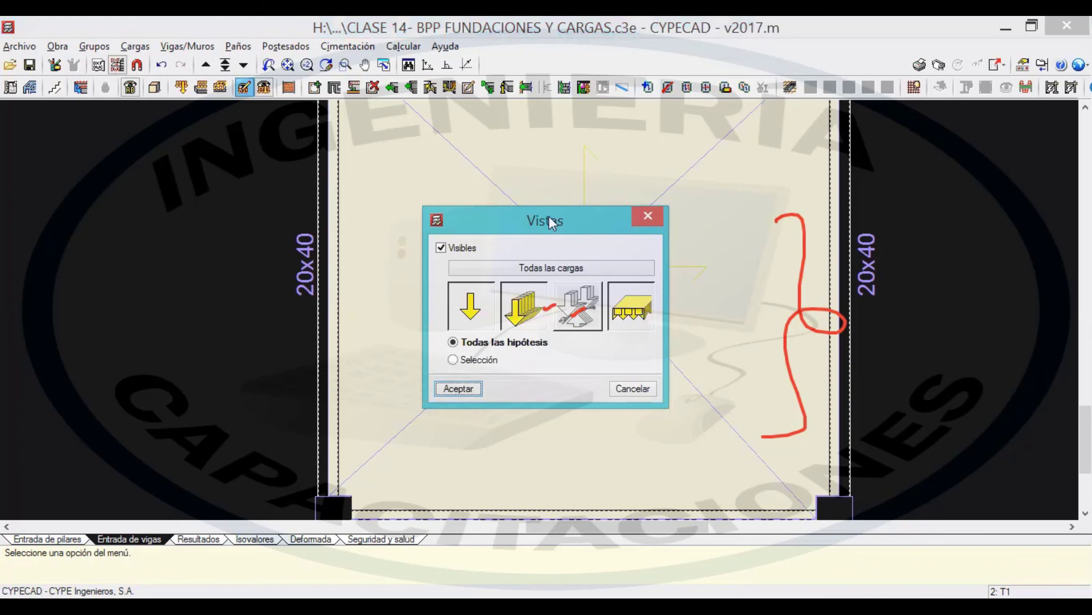
pyautogui.moveTo(549, 217); pyautogui.dragTo(324, 127)
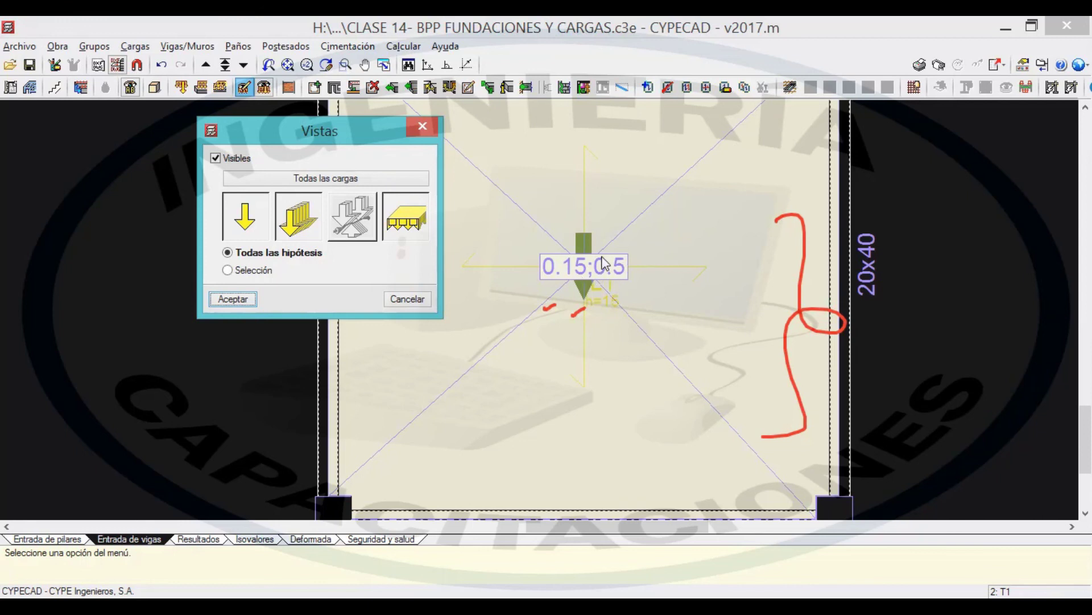
pyautogui.click(253, 270)
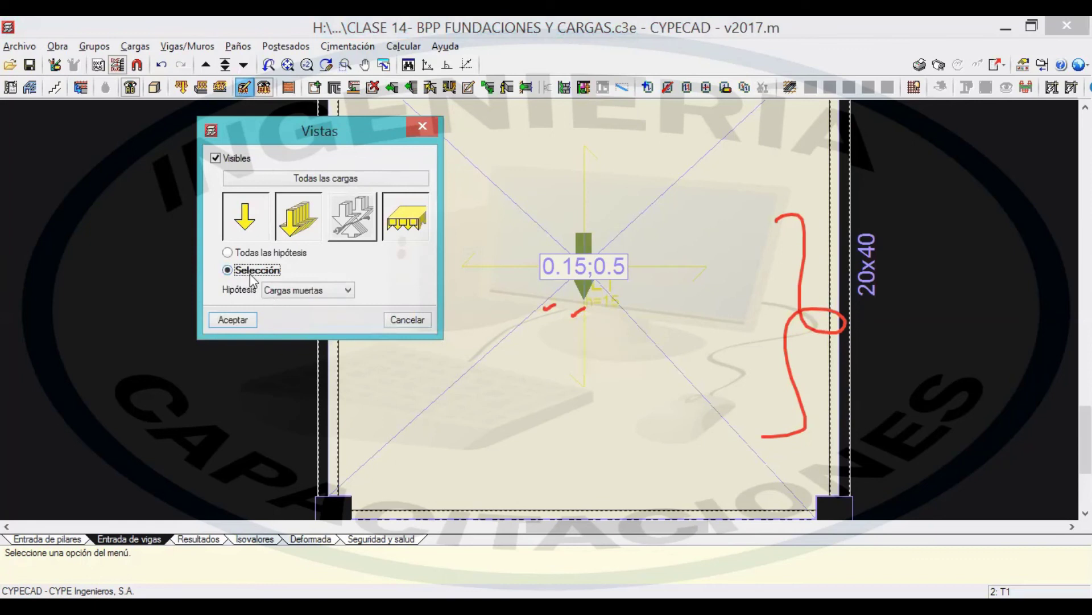
pyautogui.click(290, 291)
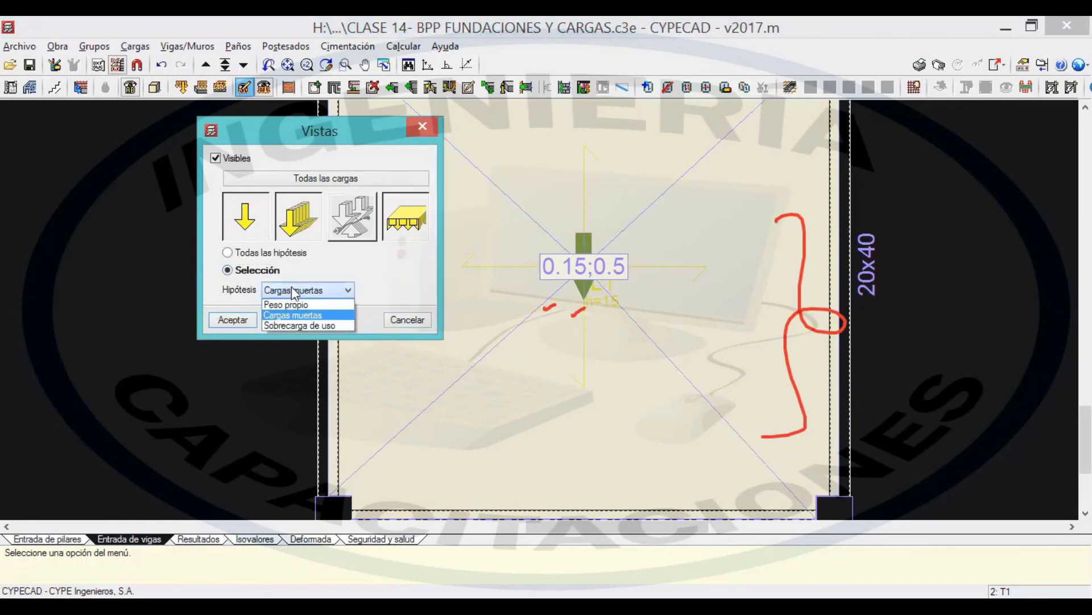
pyautogui.click(307, 316)
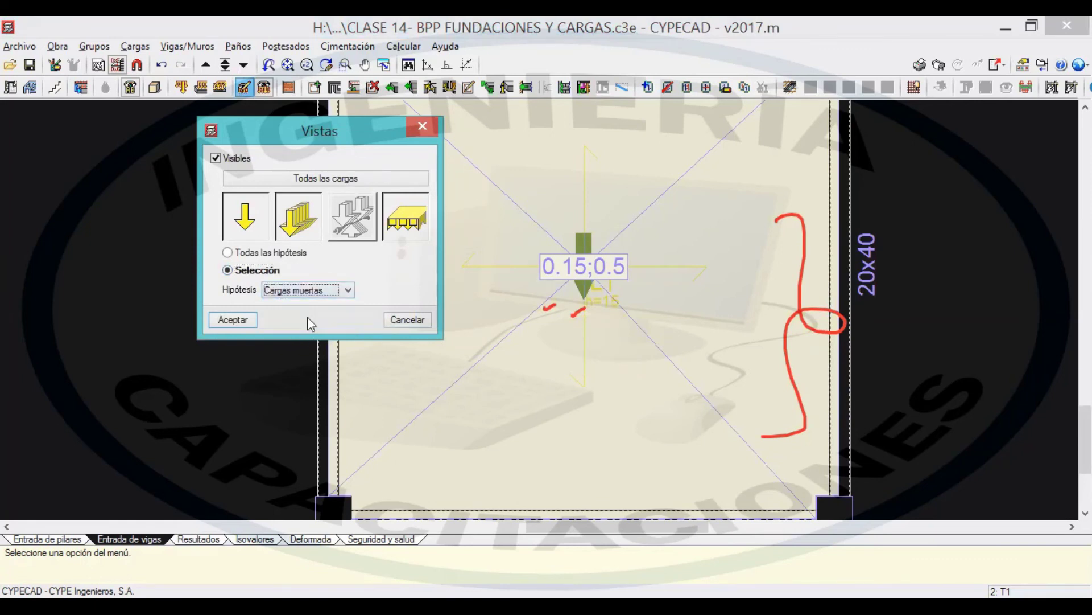
pyautogui.click(236, 319)
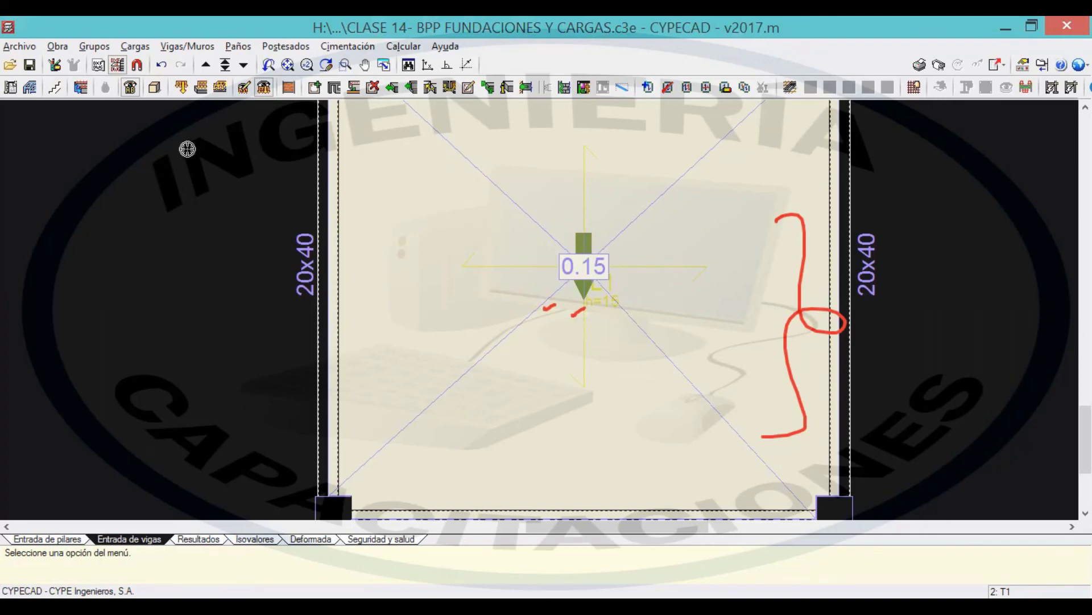
# Step: Switch the Vistas load filter to the Sobrecarga de uso hypothesis and inspect the T1 panel's surface load
pyautogui.click(135, 46)
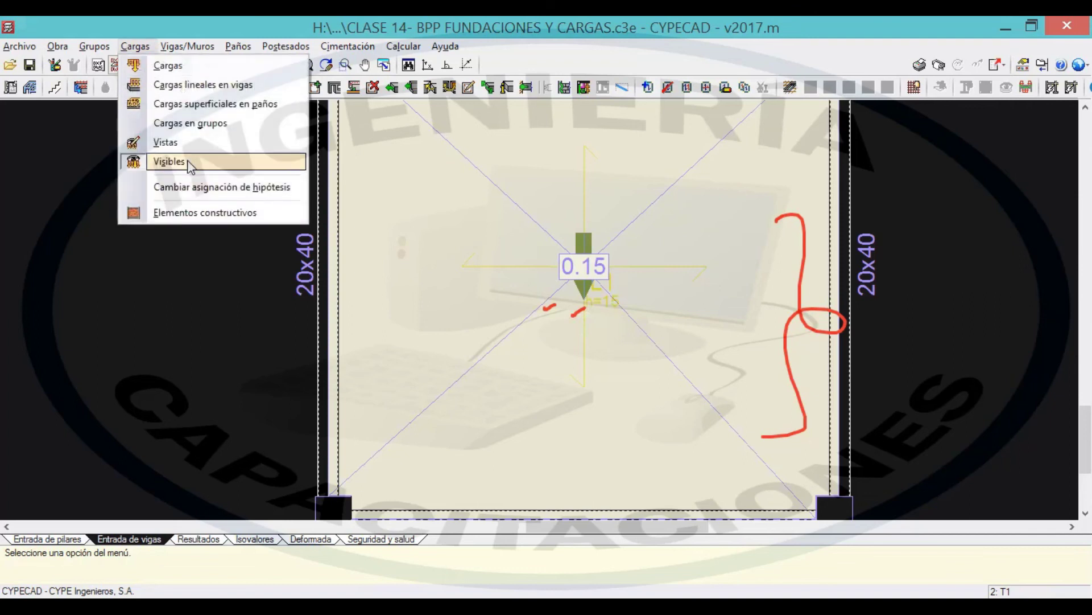
pyautogui.click(185, 142)
pyautogui.click(501, 368)
pyautogui.click(509, 400)
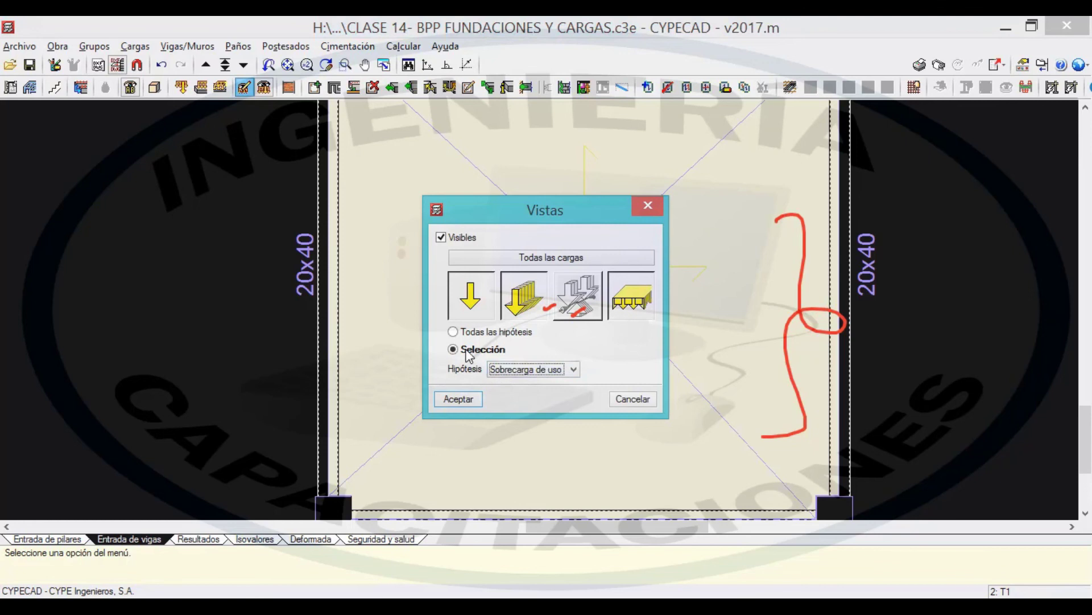
pyautogui.click(459, 398)
pyautogui.scroll(-1, 520, 331)
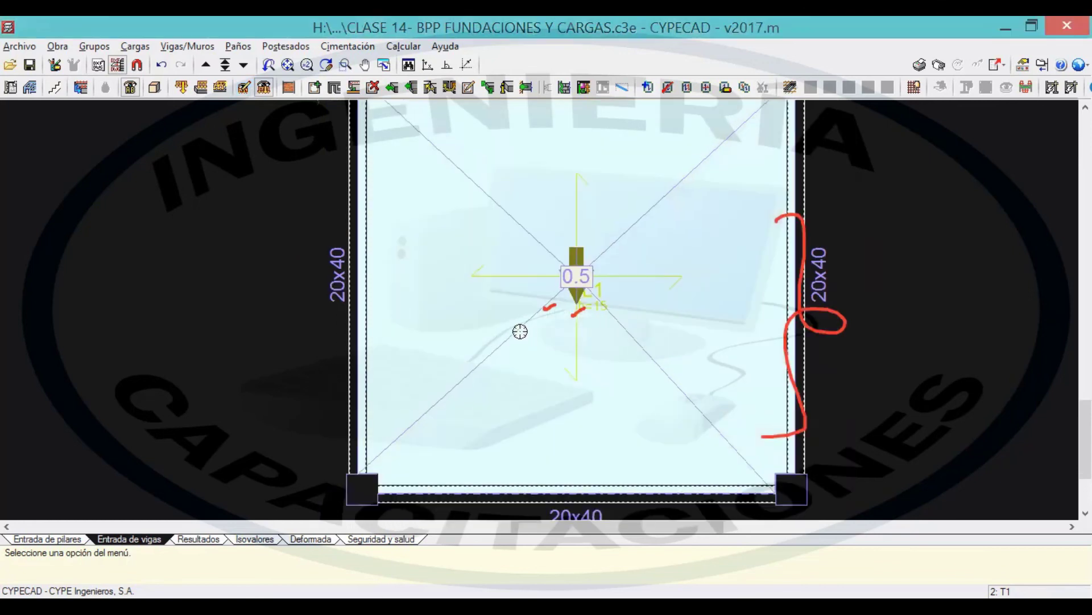
pyautogui.scroll(-1, 455, 310)
pyautogui.scroll(-1, 476, 193)
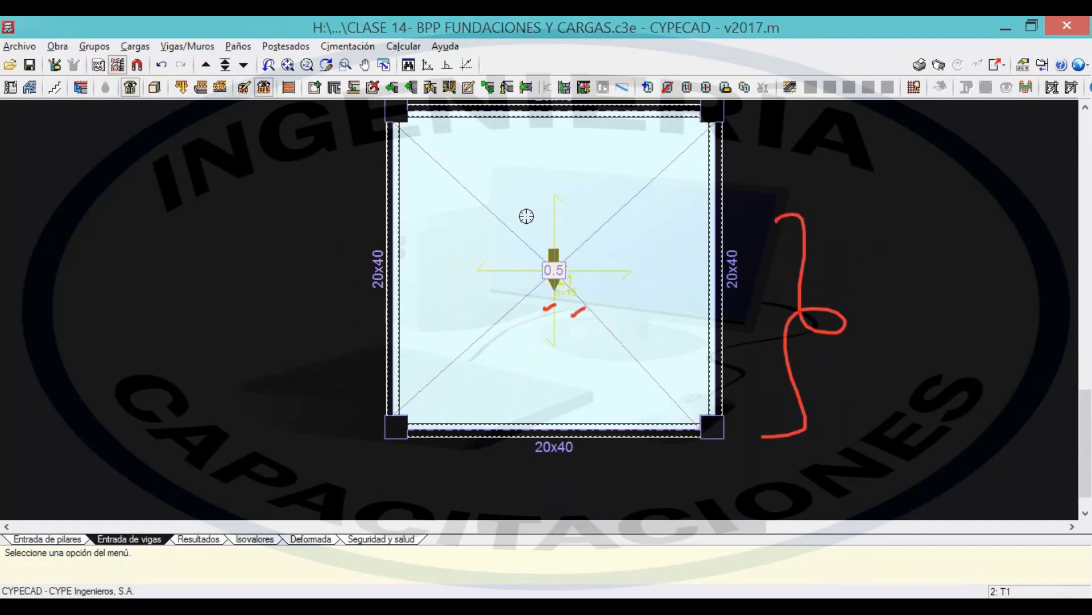
pyautogui.scroll(3, 552, 266)
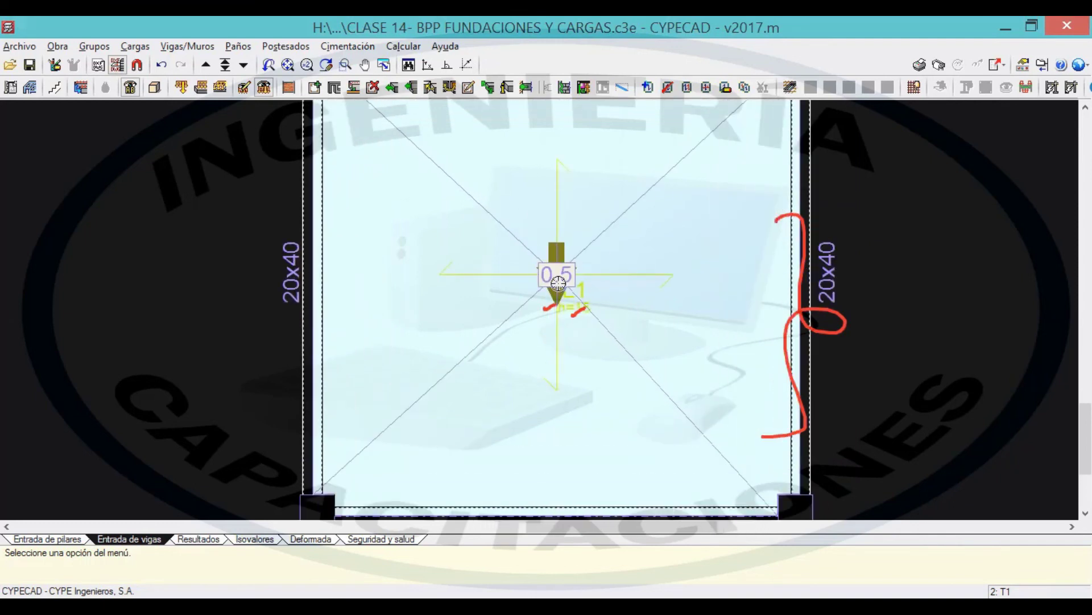
pyautogui.scroll(-1, 583, 262)
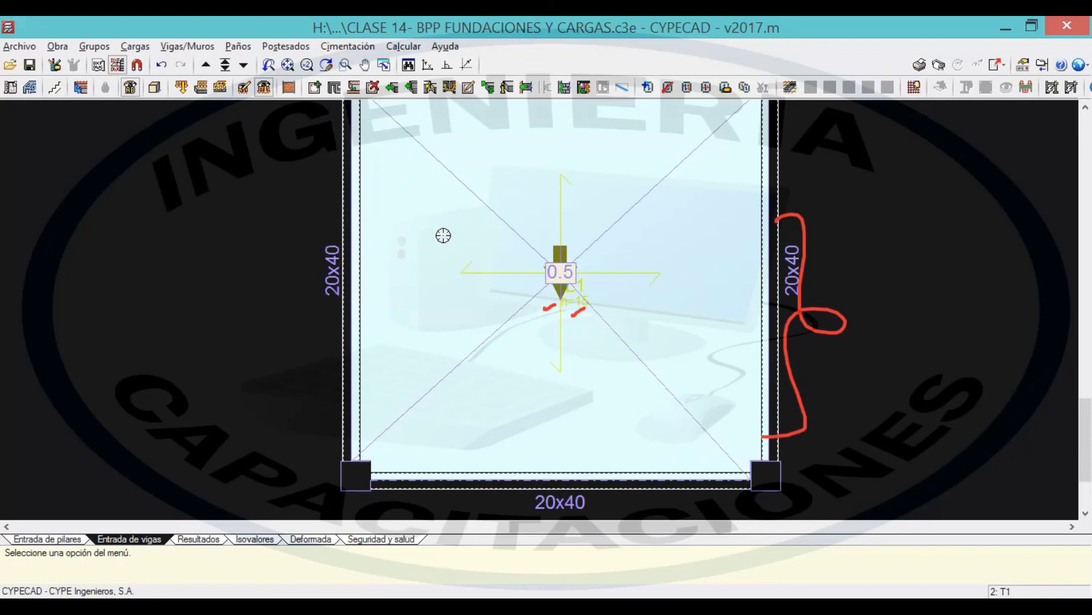
pyautogui.scroll(-1, 438, 236)
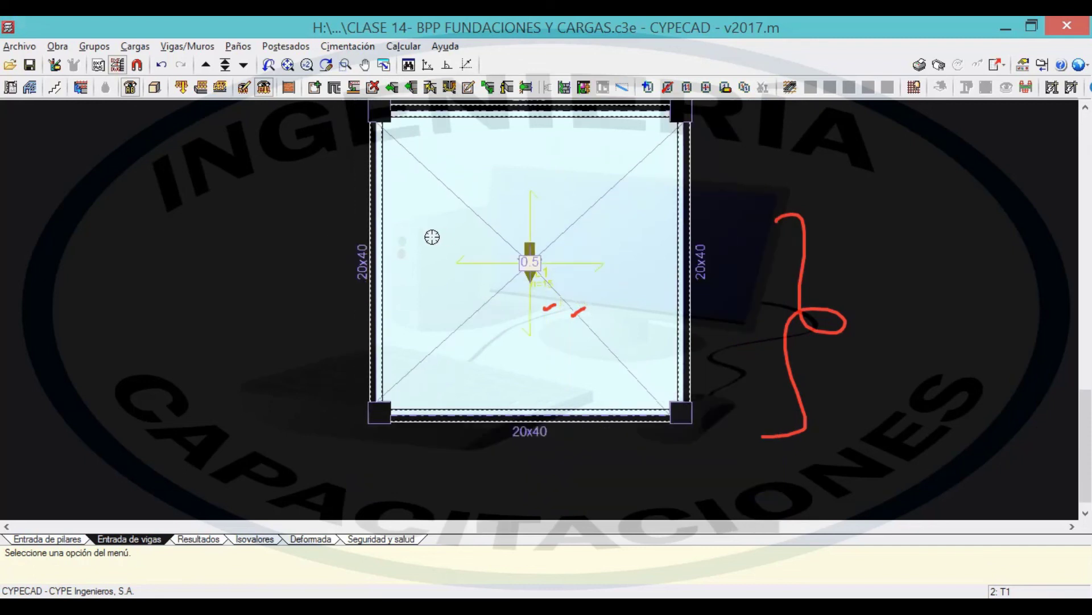
pyautogui.scroll(1, 306, 207)
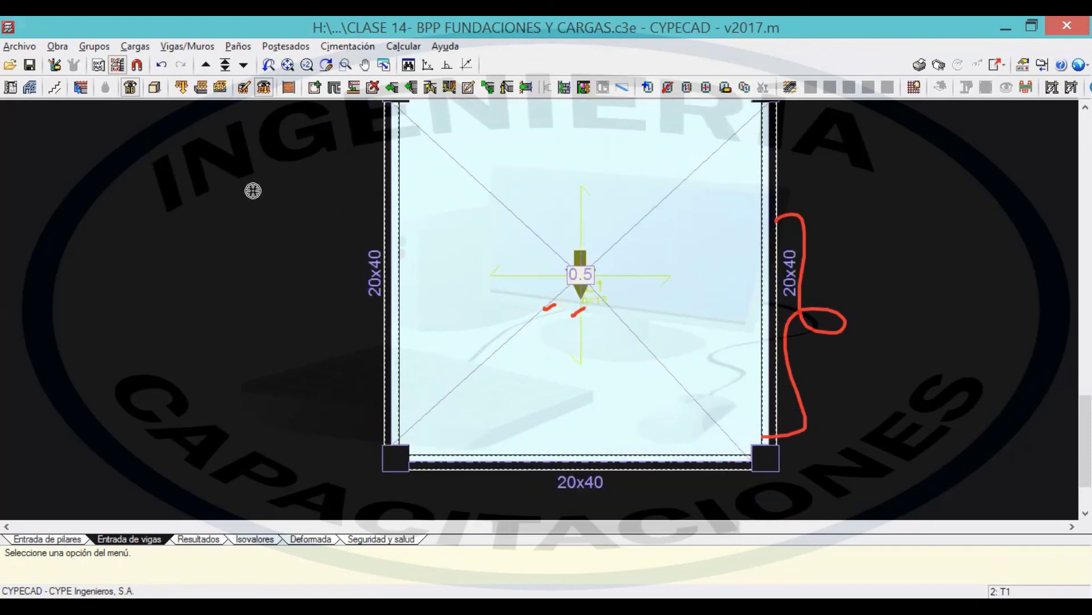
pyautogui.click(135, 46)
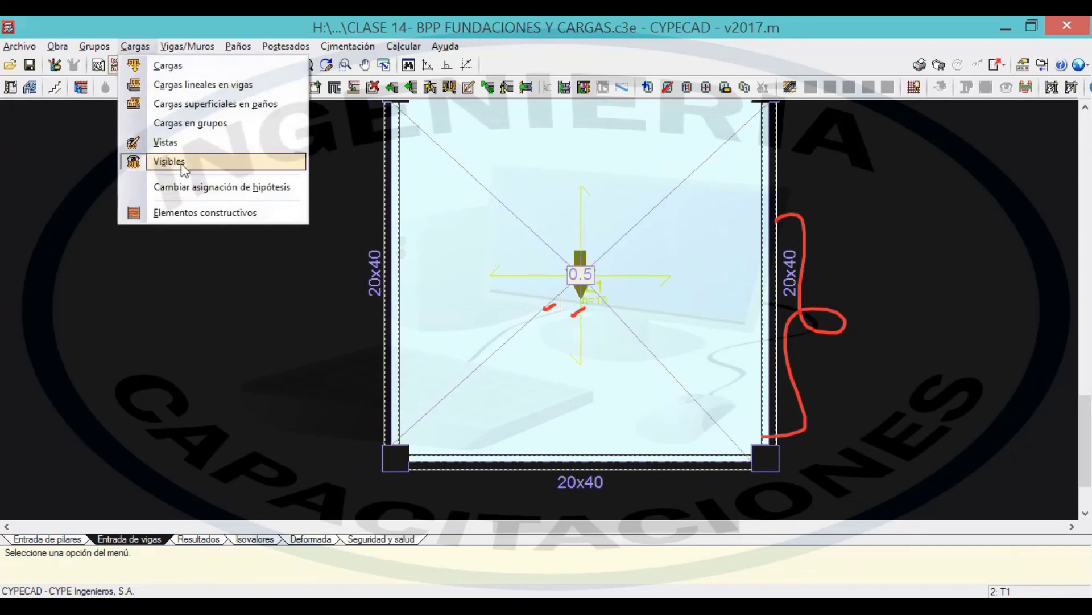
pyautogui.click(456, 332)
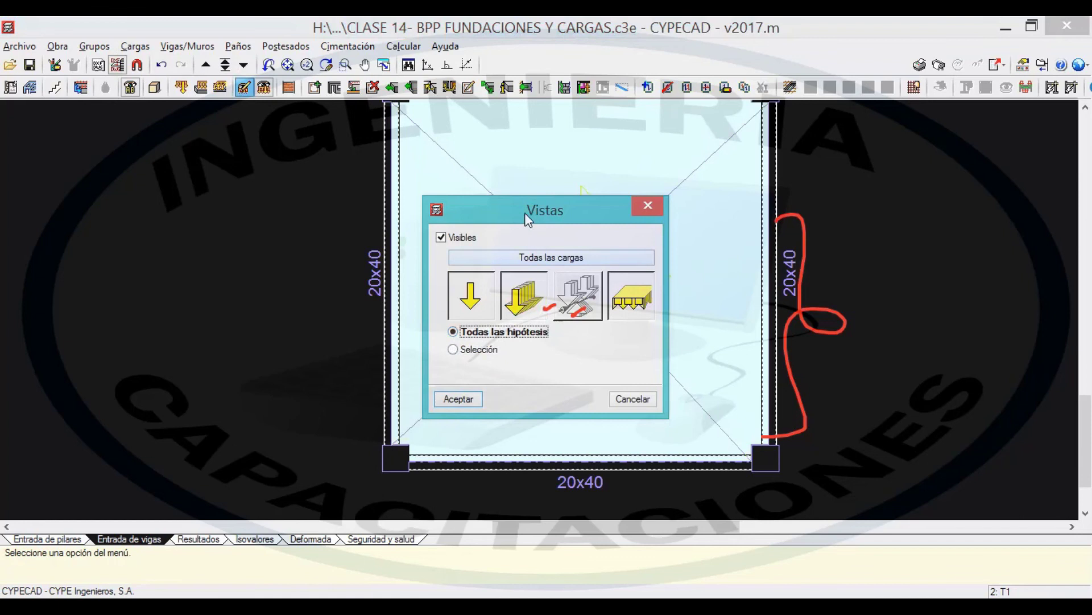
pyautogui.moveTo(530, 218); pyautogui.dragTo(370, 186)
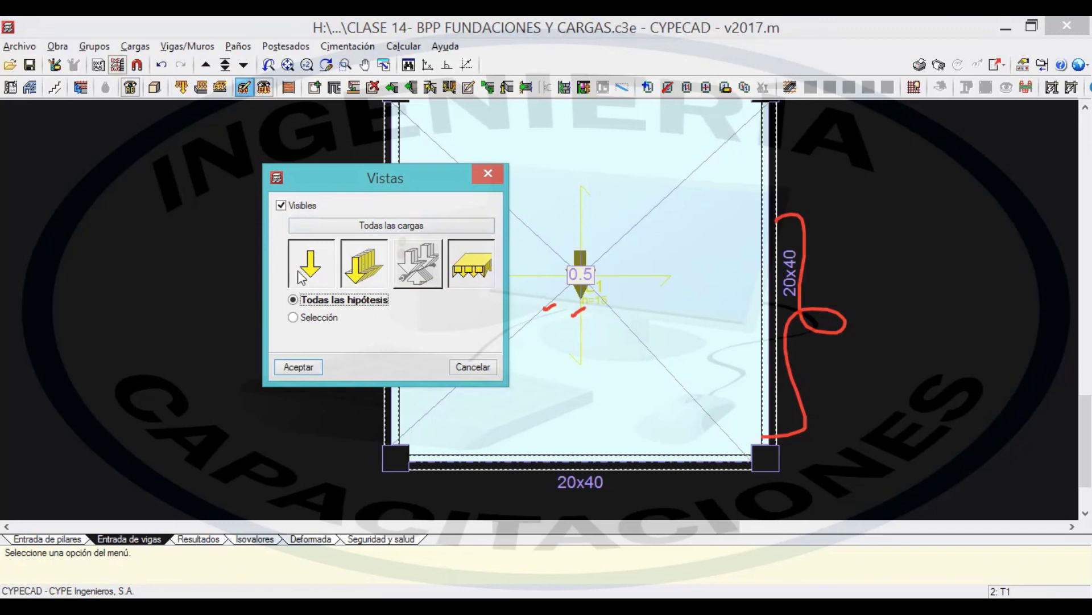
pyautogui.moveTo(385, 178); pyautogui.dragTo(328, 161)
pyautogui.click(361, 267)
pyautogui.click(361, 267)
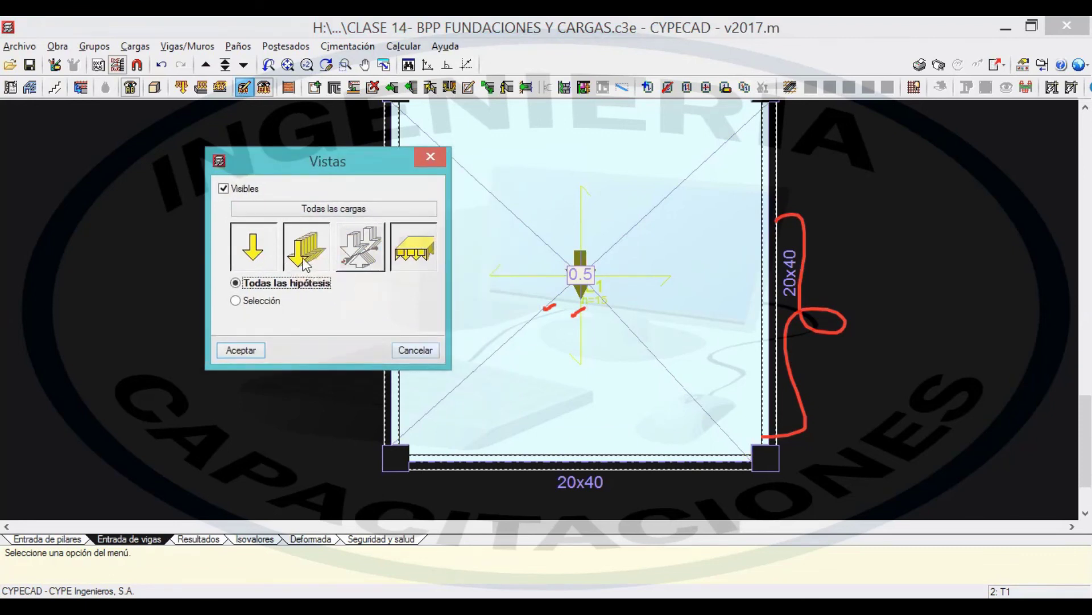
pyautogui.click(413, 350)
# Step: Go down from floor group T1 to floor group Planta baja
pyautogui.scroll(-4, 452, 324)
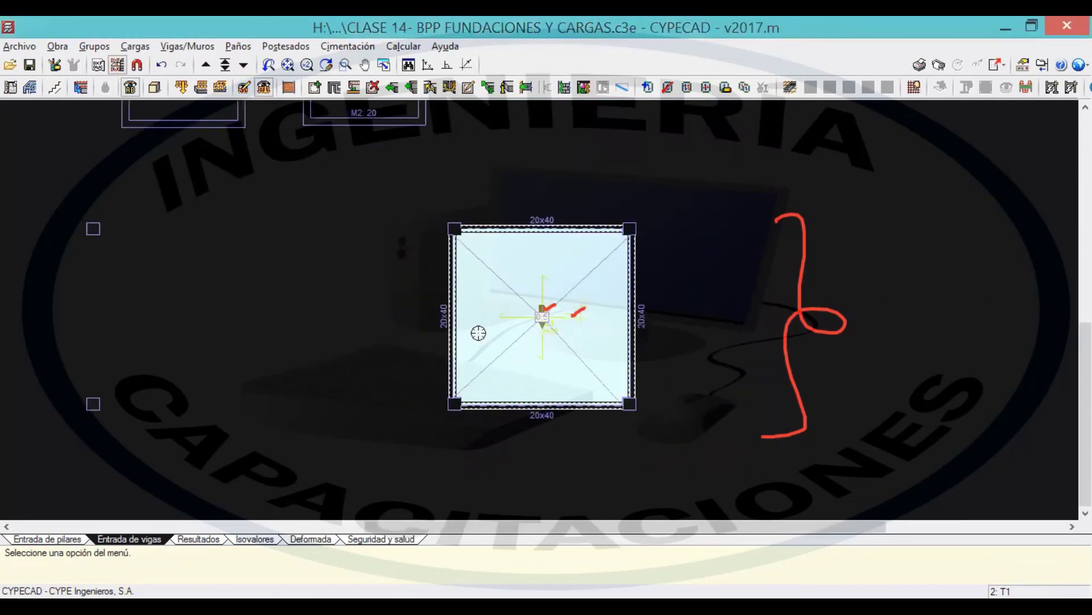
pyautogui.scroll(1, 510, 336)
pyautogui.scroll(2, 539, 344)
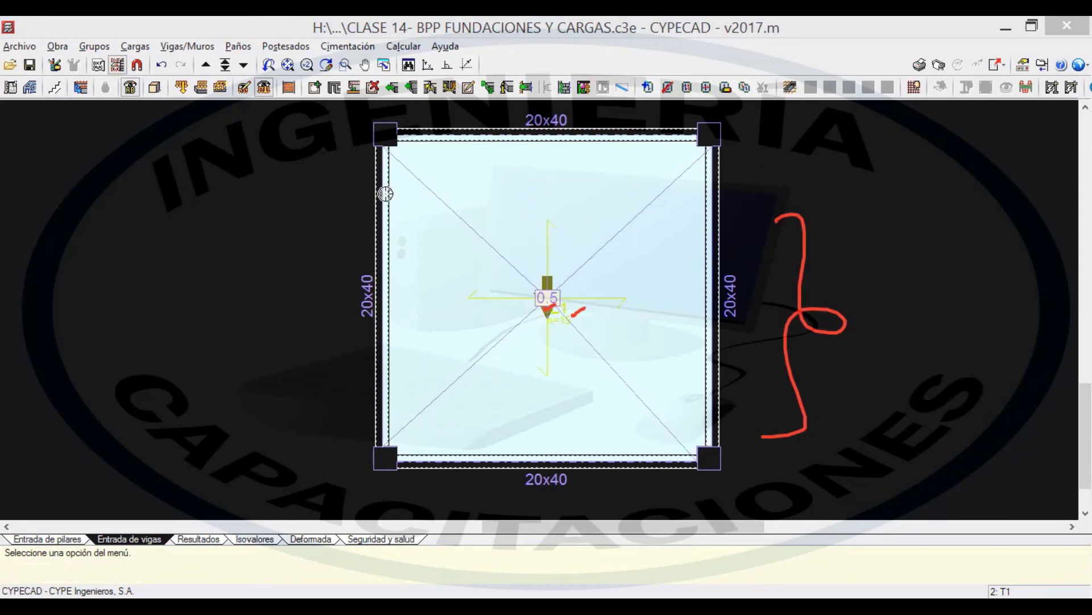
pyautogui.click(364, 188)
pyautogui.scroll(-4, 366, 188)
pyautogui.moveTo(387, 197); pyautogui.dragTo(500, 271, button='middle')
pyautogui.scroll(-1, 520, 279)
pyautogui.click(243, 64)
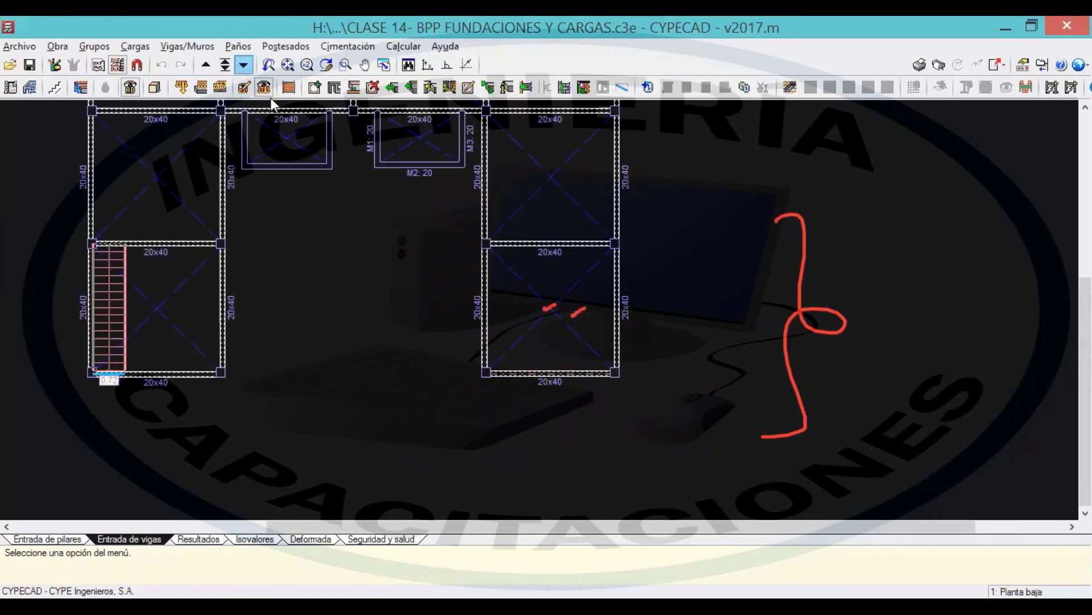
# Step: Examine the Planta baja plan around the walled openings, the 20x40 beams and the stairs for displayed loads
pyautogui.moveTo(343, 266); pyautogui.dragTo(485, 393, button='middle')
pyautogui.scroll(1, 483, 390)
pyautogui.scroll(2, 337, 226)
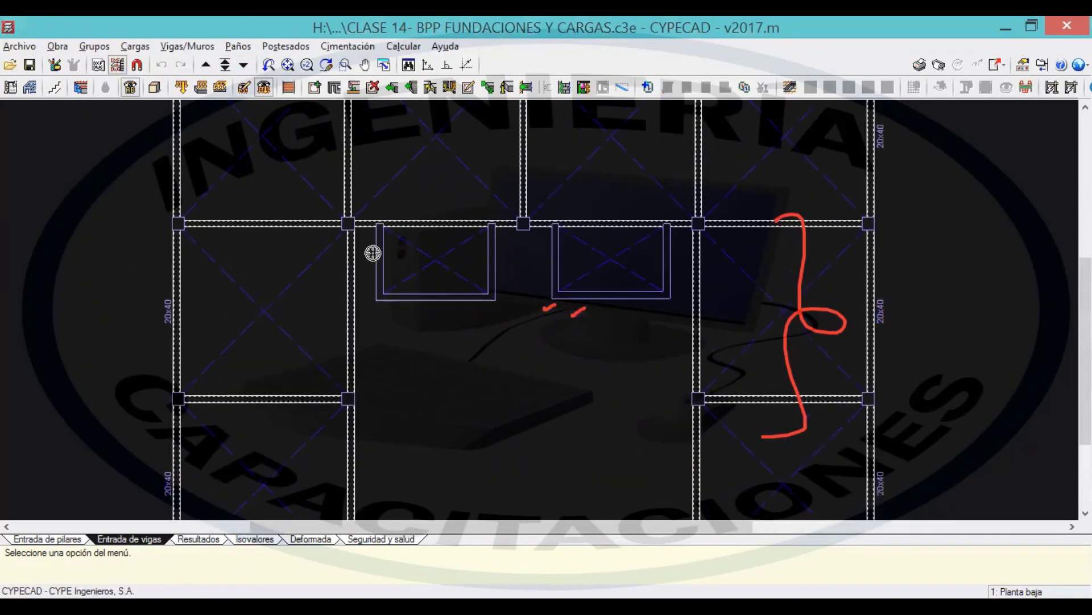
pyautogui.moveTo(380, 224); pyautogui.dragTo(363, 317, button='middle')
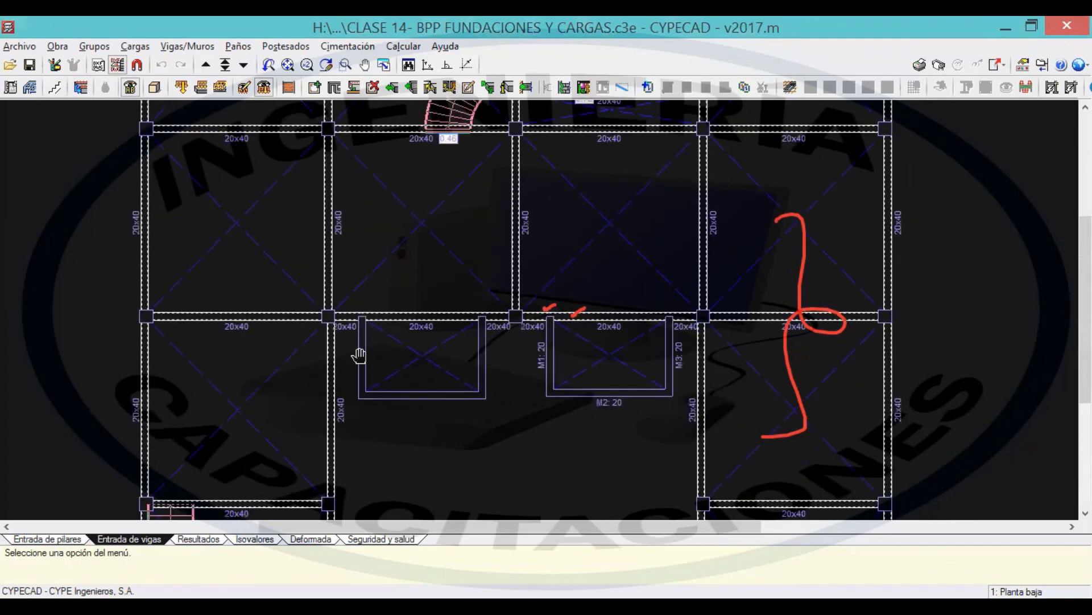
pyautogui.moveTo(356, 354); pyautogui.dragTo(354, 408, button='middle')
pyautogui.scroll(-1, 361, 348)
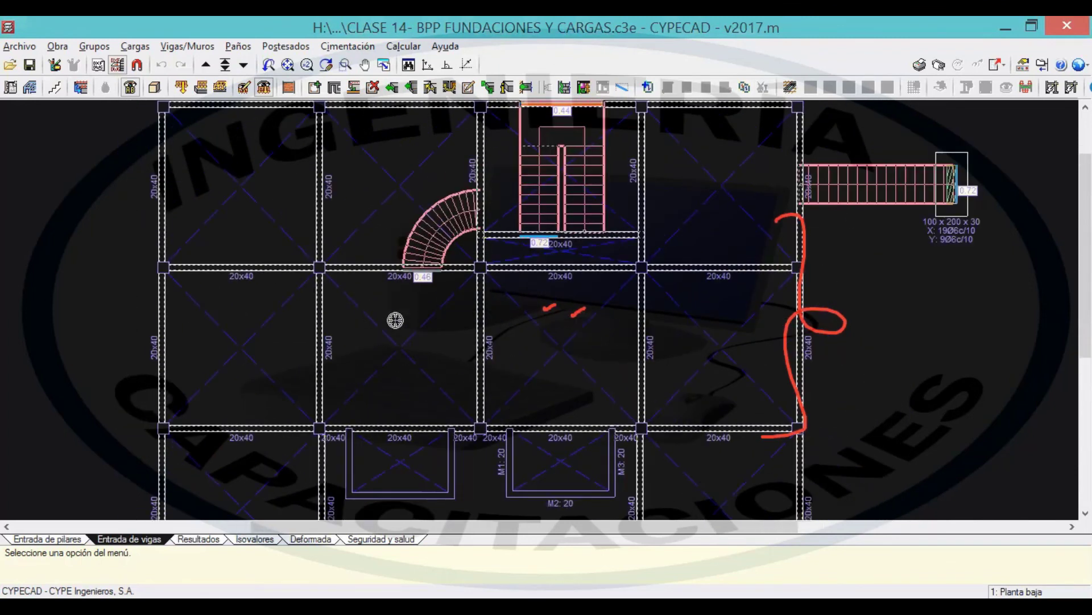
pyautogui.scroll(1, 395, 319)
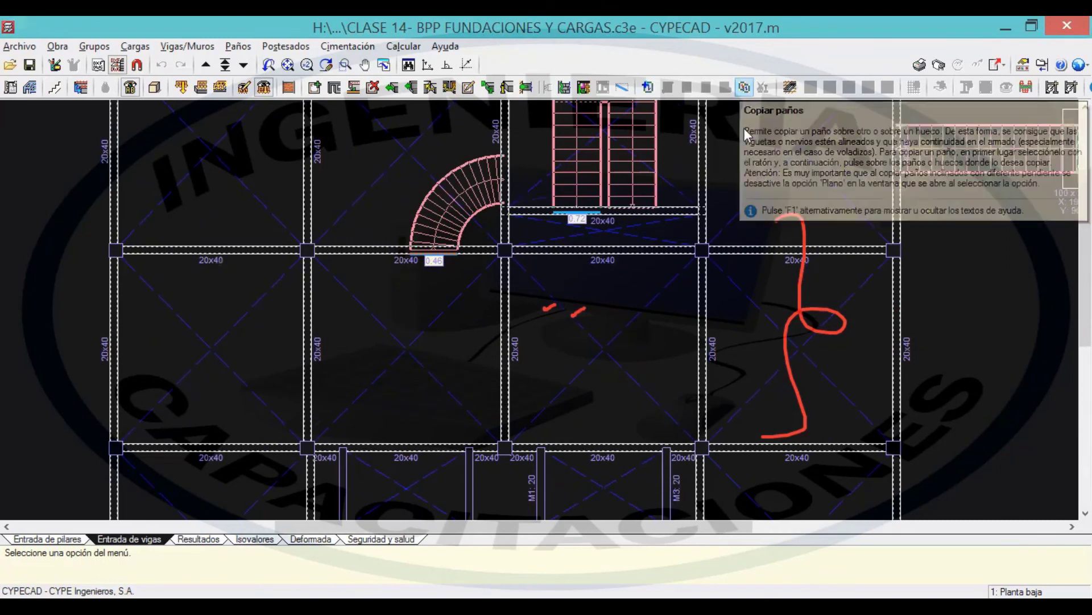
pyautogui.hotkey('ctrl', 'shift', '3')
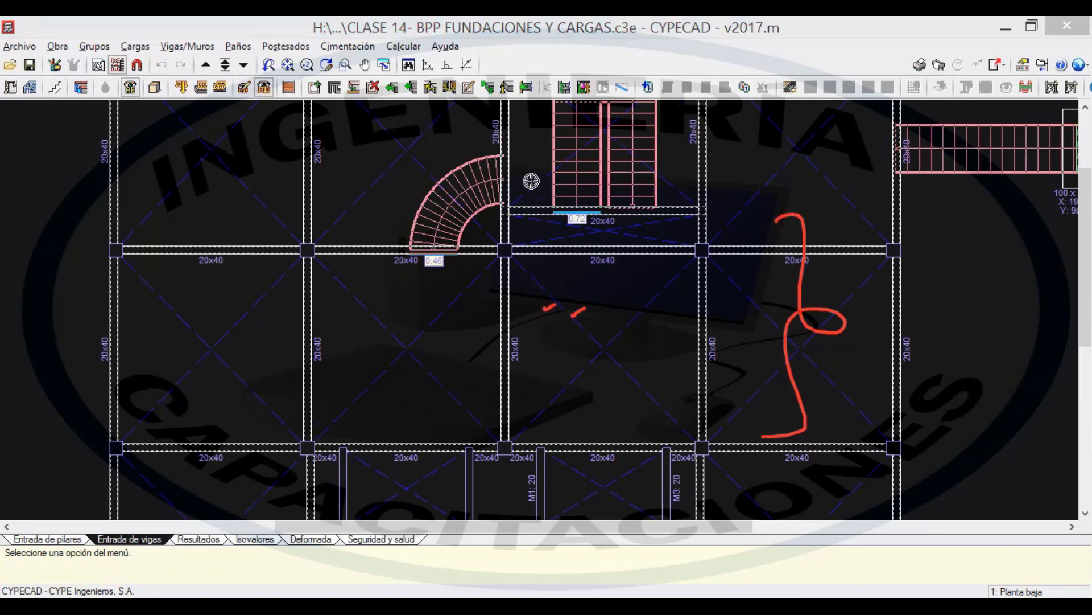
pyautogui.moveTo(530, 203); pyautogui.dragTo(531, 251, button='middle')
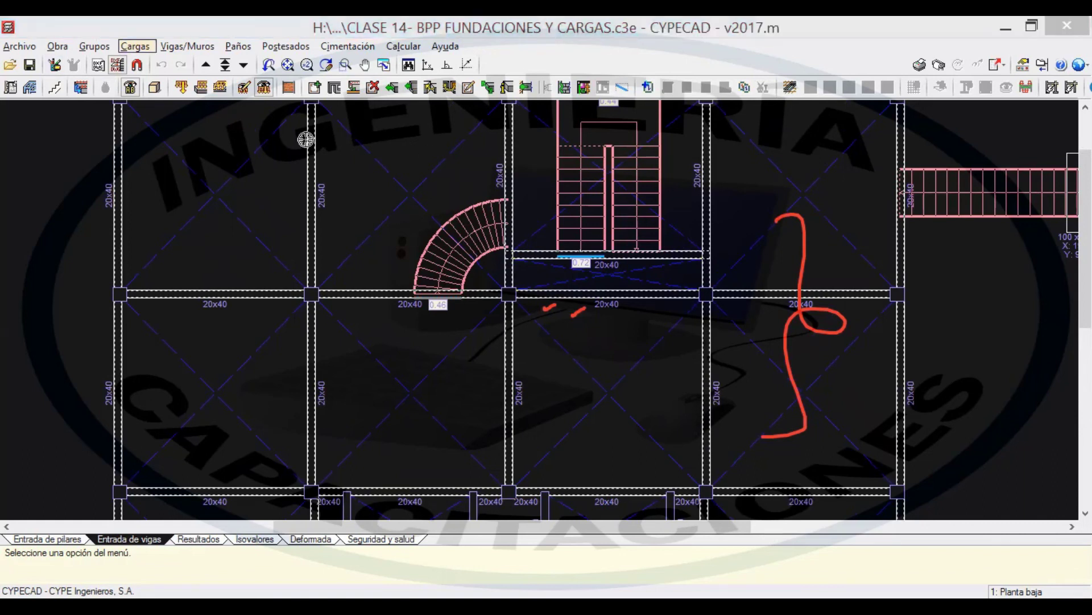
# Step: Set the Vistas load display to Todas las hipótesis on Planta baja and accept it
pyautogui.click(135, 46)
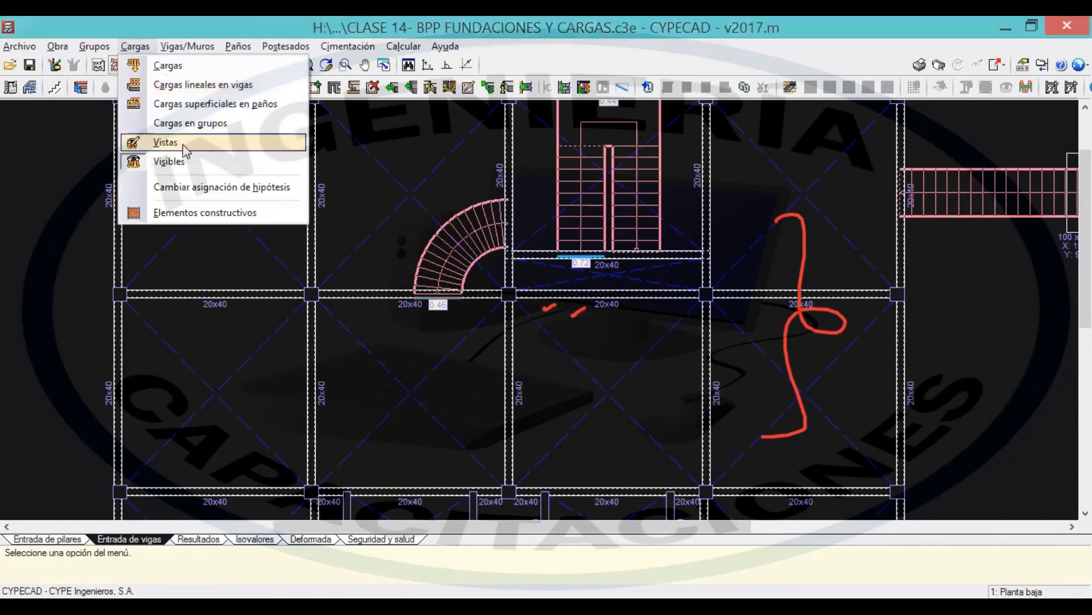
pyautogui.click(185, 146)
pyautogui.click(453, 332)
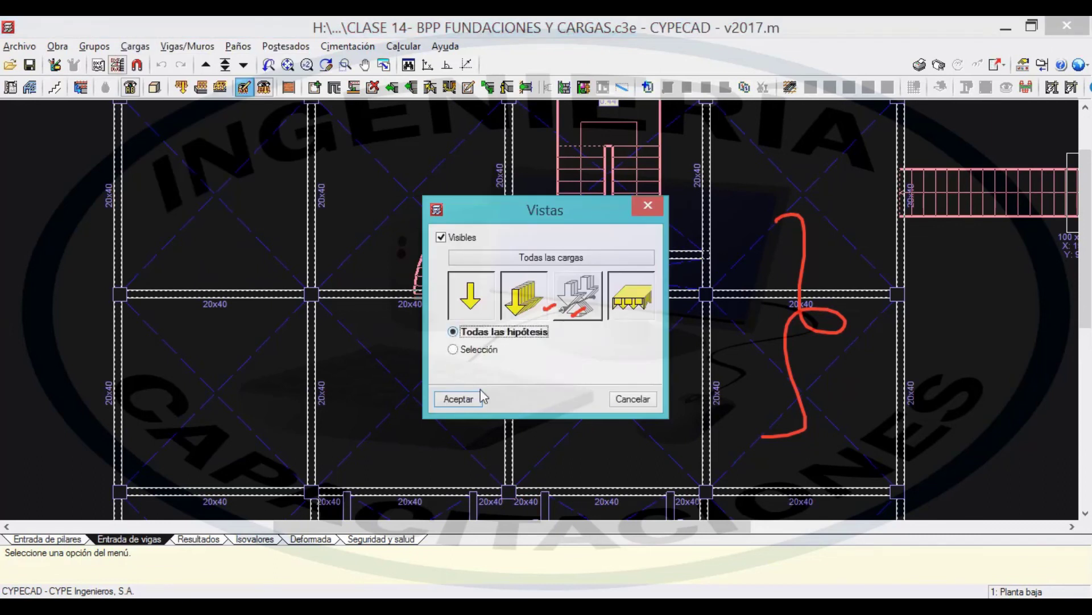
pyautogui.click(468, 402)
pyautogui.scroll(-3, 437, 383)
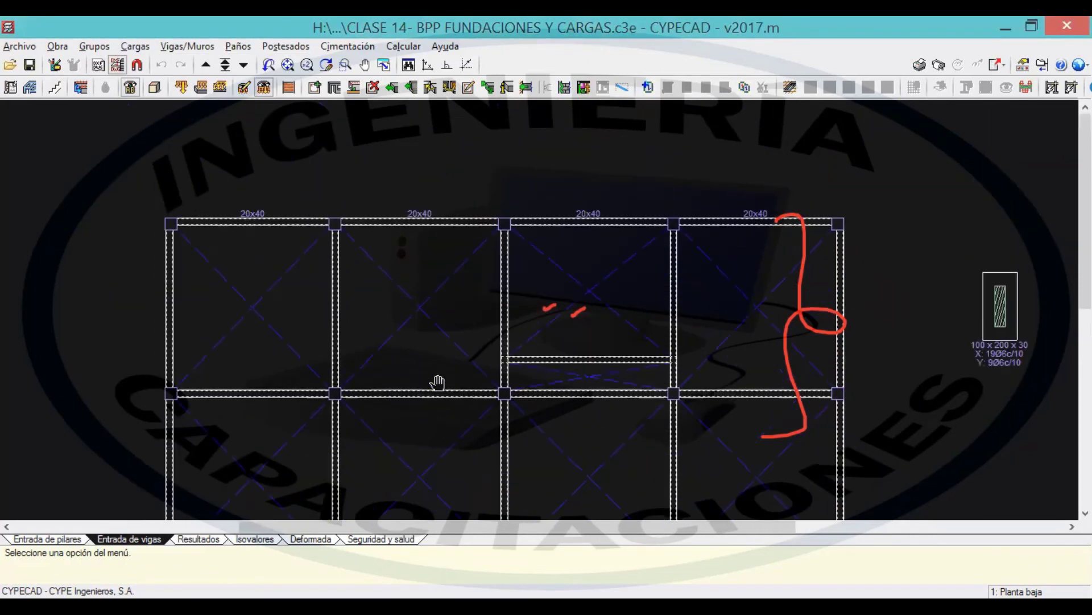
# Step: Open the Cargas dialog for linear loads on Planta baja, keeping the loaded upper perimeter beams in view
pyautogui.scroll(5, 397, 310)
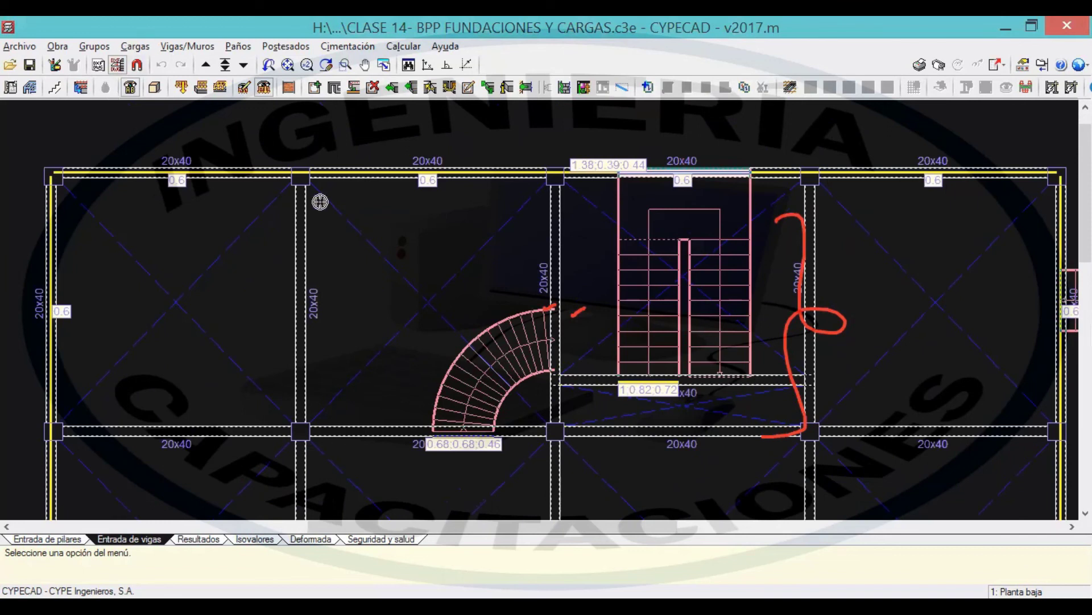
pyautogui.scroll(1, 425, 176)
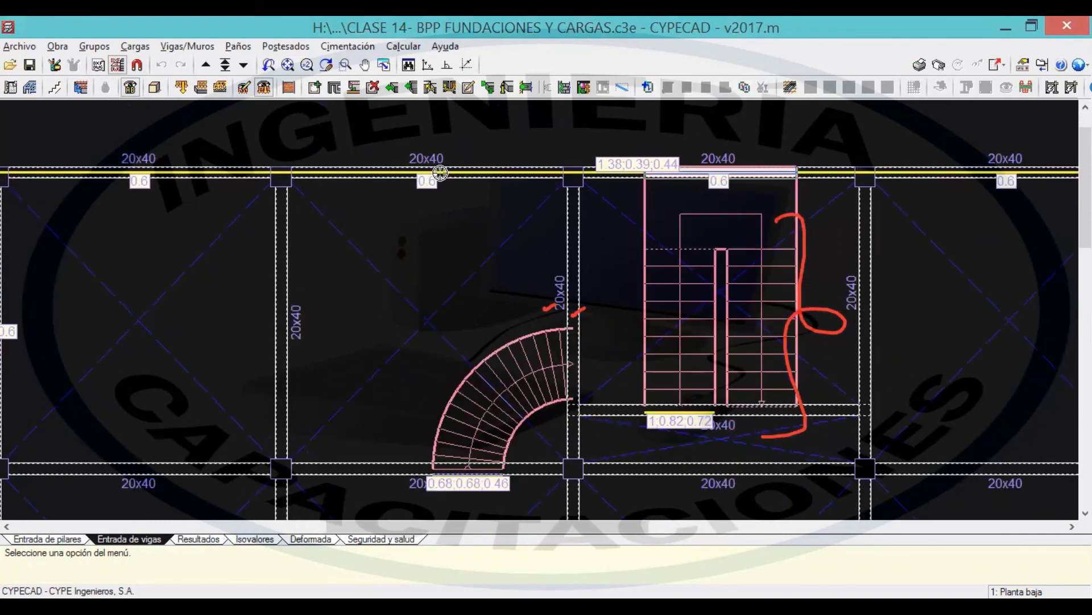
pyautogui.scroll(-1, 430, 174)
pyautogui.moveTo(459, 291)
pyautogui.mouseDown(button='middle')
pyautogui.moveTo(468, 277)
pyautogui.moveTo(458, 279)
pyautogui.mouseUp(button='middle')
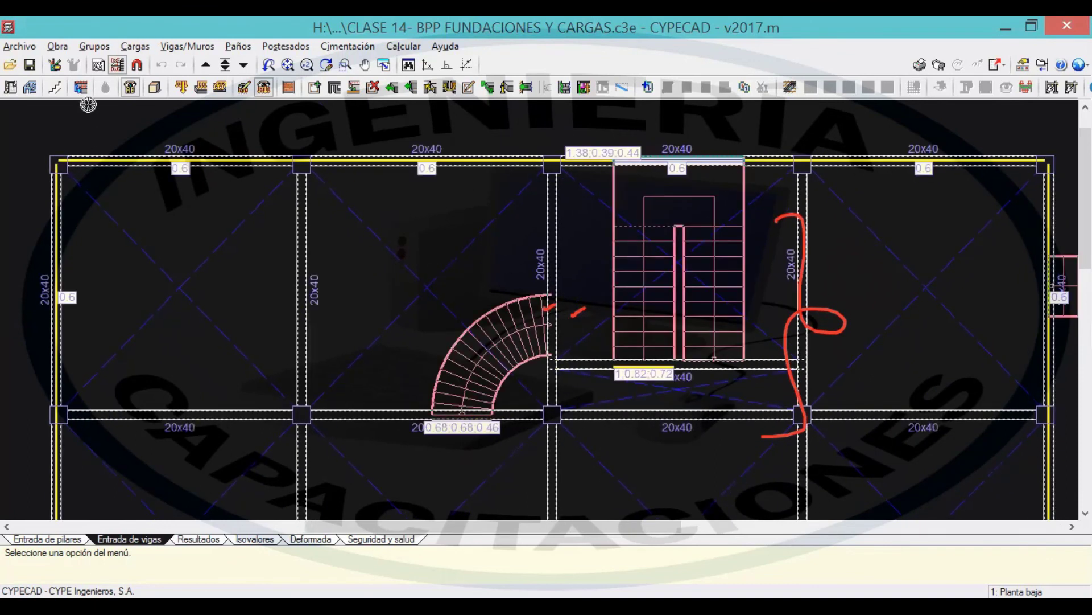
pyautogui.click(135, 46)
pyautogui.click(165, 66)
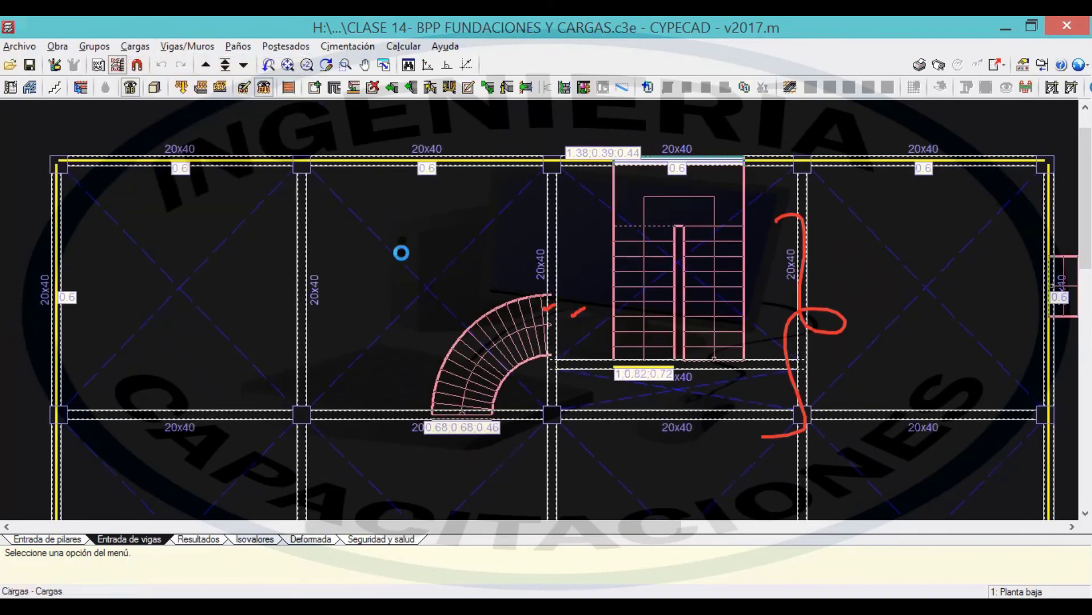
pyautogui.moveTo(481, 232); pyautogui.dragTo(370, 136)
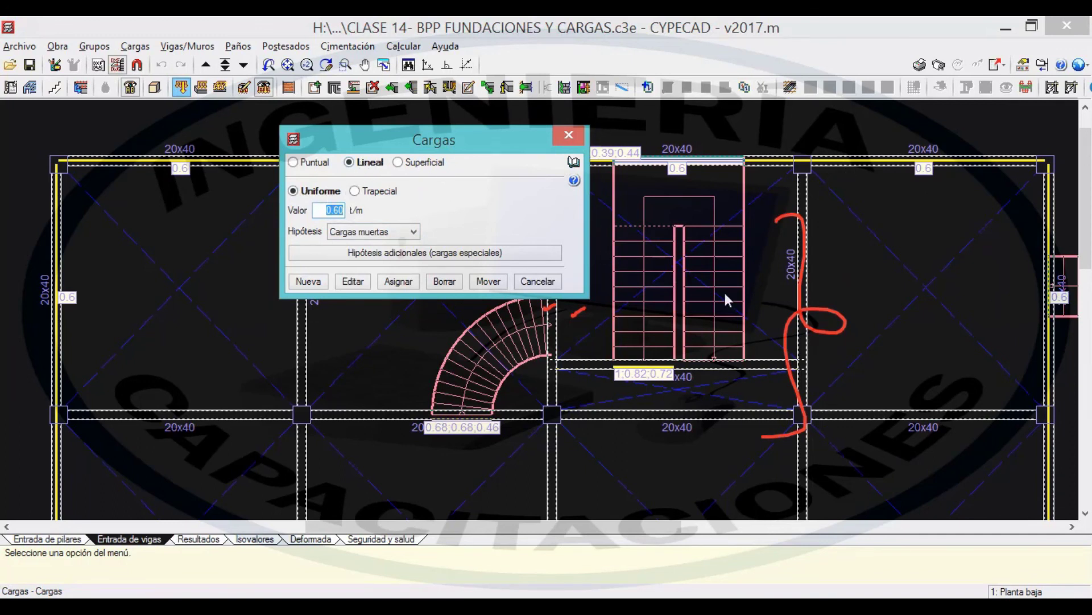
# Step: Check the Trapecial option's initial and final value fields for linear loads and return to Uniforme
pyautogui.click(364, 191)
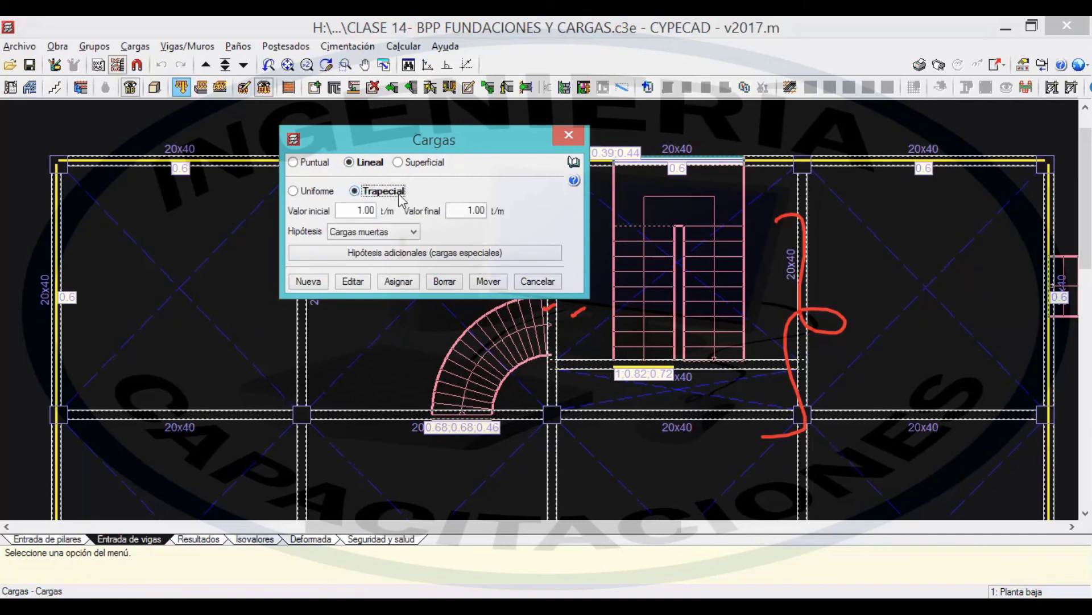
pyautogui.click(368, 209)
pyautogui.moveTo(350, 209); pyautogui.dragTo(388, 208)
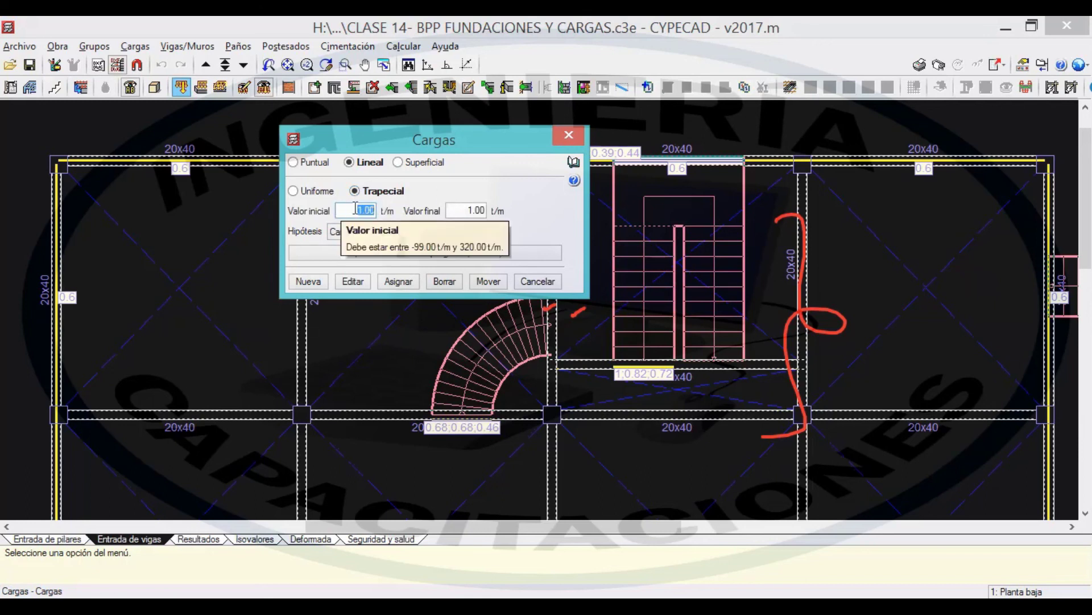
pyautogui.click(314, 192)
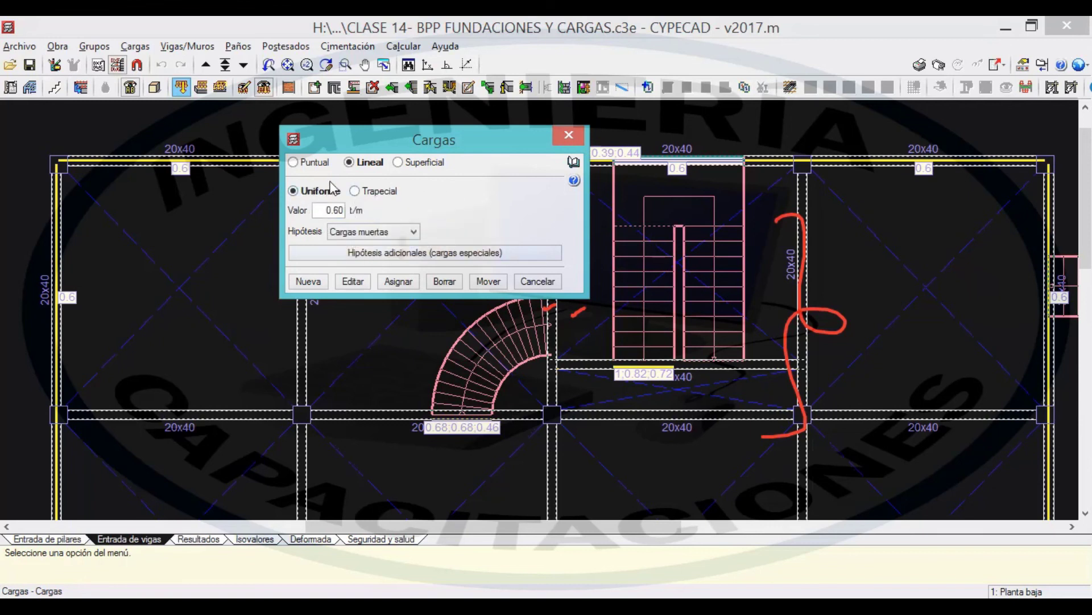
# Step: Edit the uniform linear load on the first span of Planta baja's upper perimeter beam to 0.50 t/m under Cargas muertas
pyautogui.click(352, 281)
pyautogui.scroll(3, 405, 178)
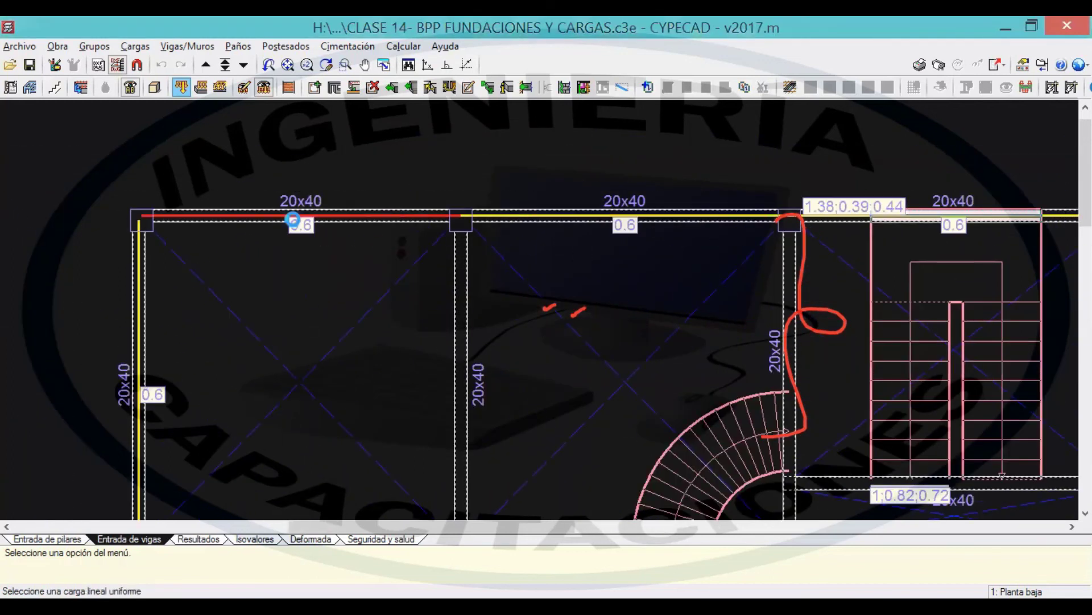
pyautogui.click(336, 267)
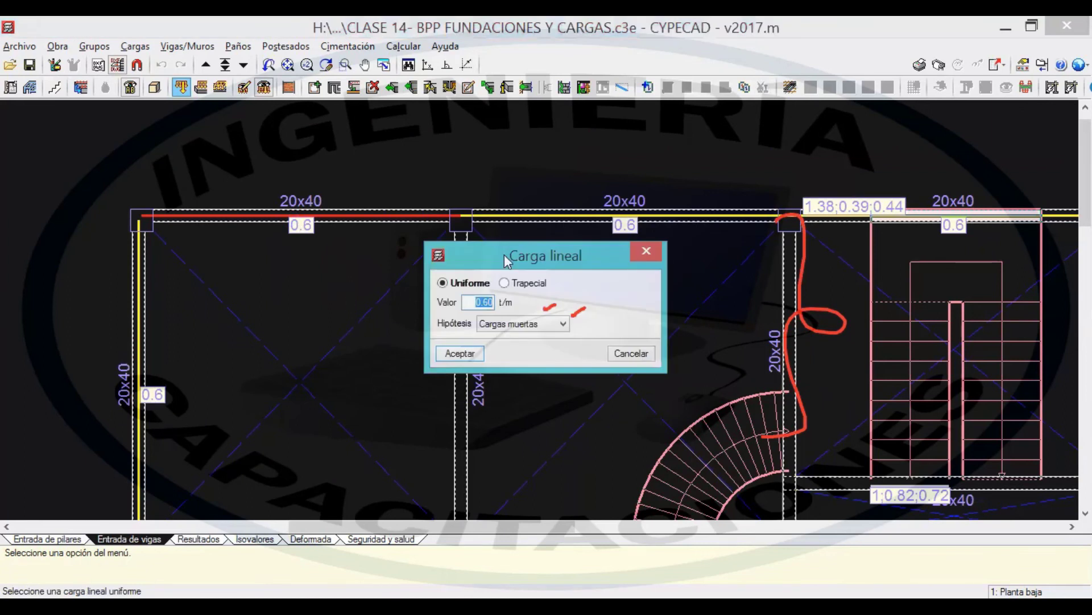
pyautogui.moveTo(504, 255); pyautogui.dragTo(516, 236)
pyautogui.click(505, 286)
pyautogui.doubleClick(505, 286)
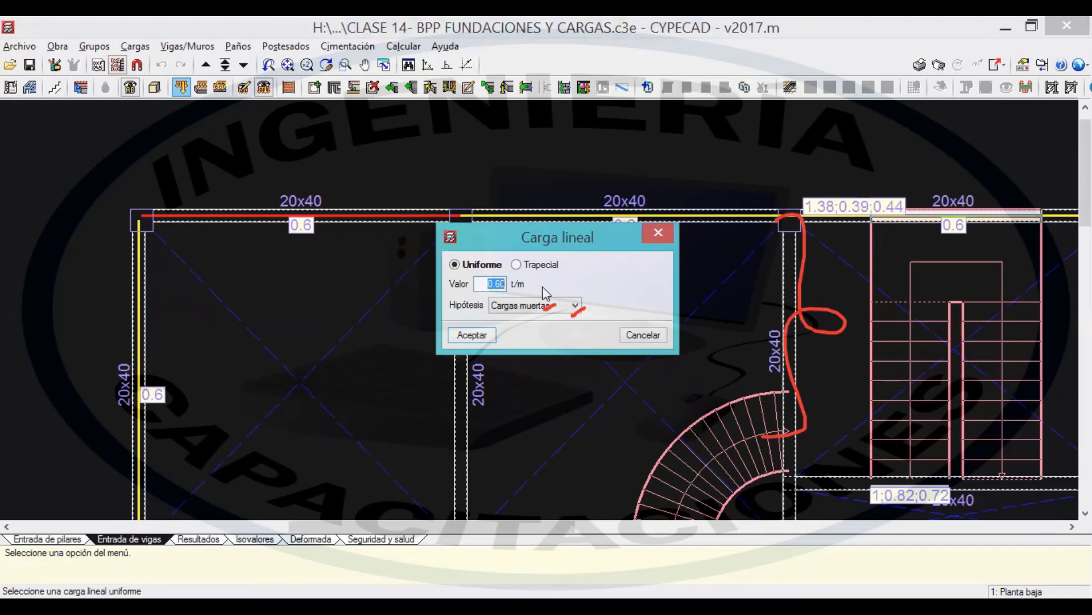
pyautogui.write('0')
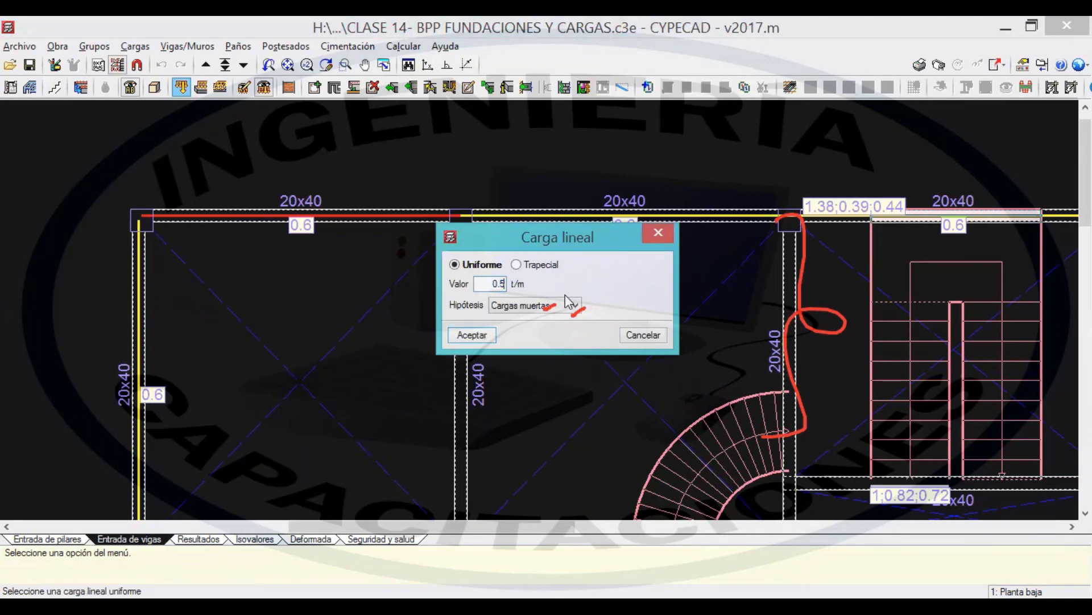
pyautogui.click(479, 339)
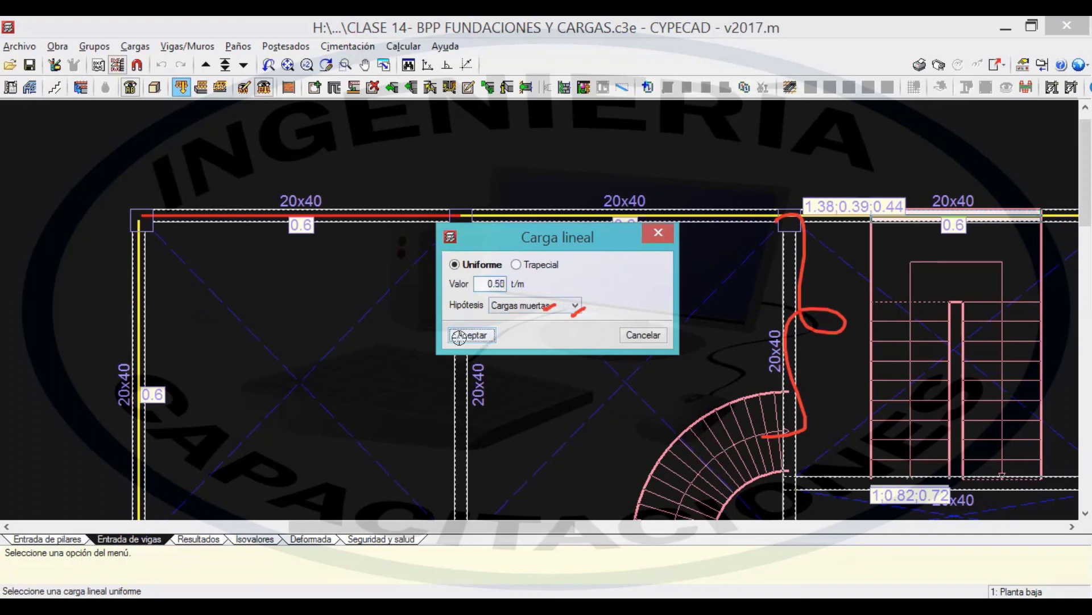
# Step: Set the linear load on the second span of the upper perimeter beam to 0.5 t/m as Cargas muertas
pyautogui.scroll(3, 317, 253)
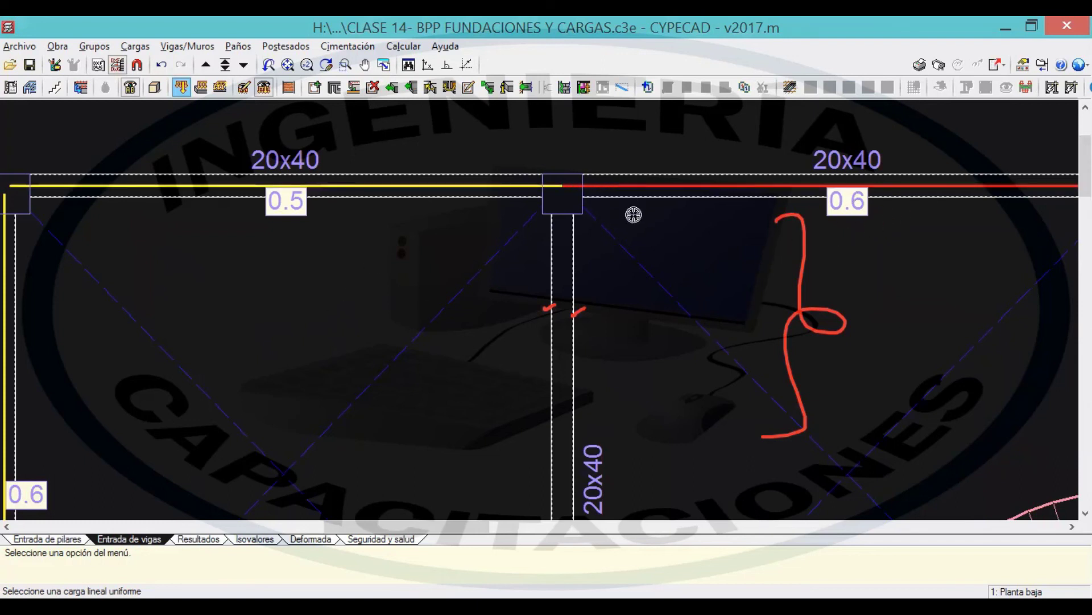
pyautogui.moveTo(633, 215); pyautogui.dragTo(565, 222, button='middle')
pyautogui.click(619, 200)
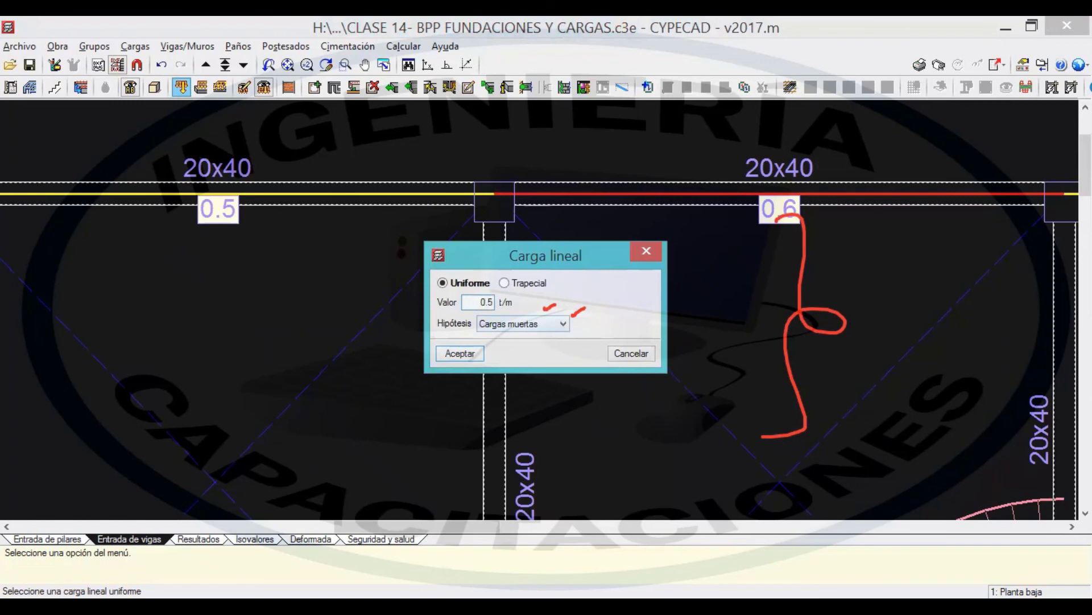
pyautogui.click(462, 354)
pyautogui.scroll(-1, 531, 338)
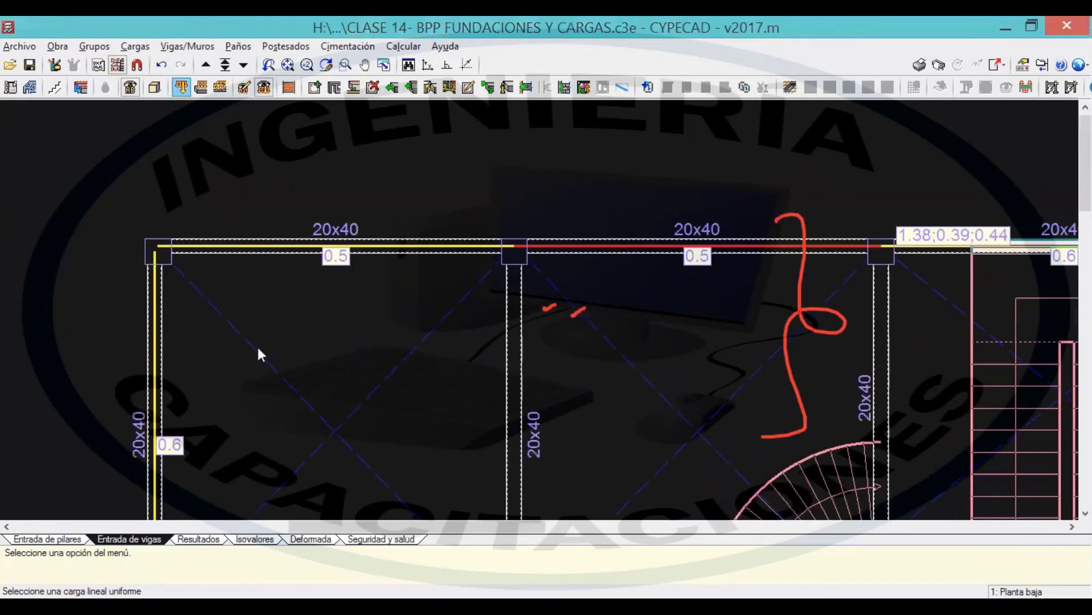
# Step: Inspect the hypothesis choices for the linear load on the vertical 20x40 perimeter beam at the upper-left corner, and cancel the edit
pyautogui.moveTo(413, 320); pyautogui.dragTo(652, 223, button='middle')
pyautogui.moveTo(561, 248); pyautogui.dragTo(550, 179, button='middle')
pyautogui.click(629, 352)
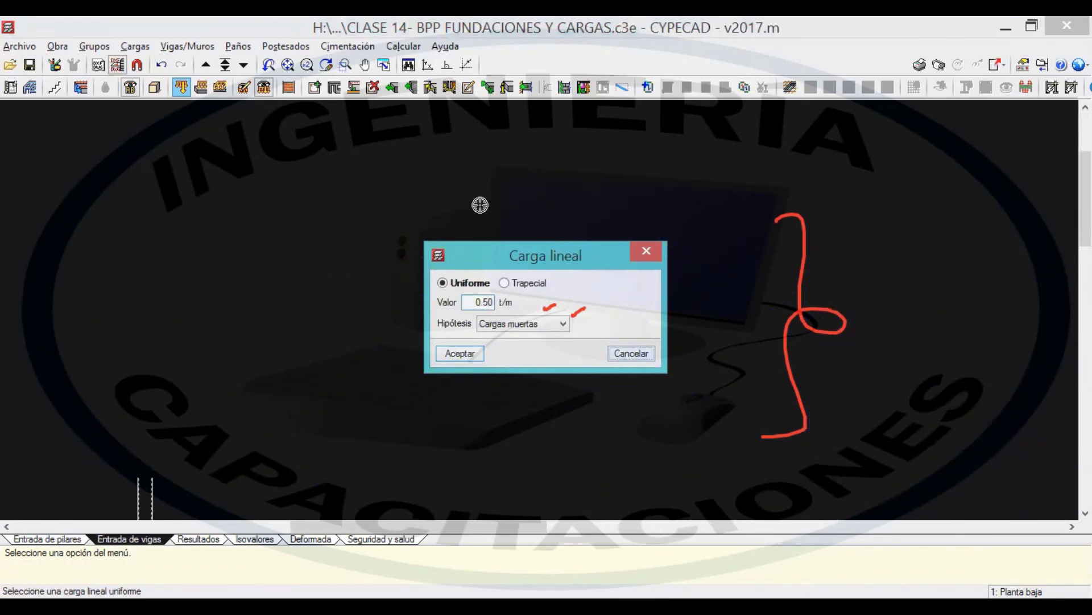
pyautogui.moveTo(511, 275); pyautogui.dragTo(512, 279, button='middle')
pyautogui.moveTo(428, 251); pyautogui.dragTo(480, 241, button='middle')
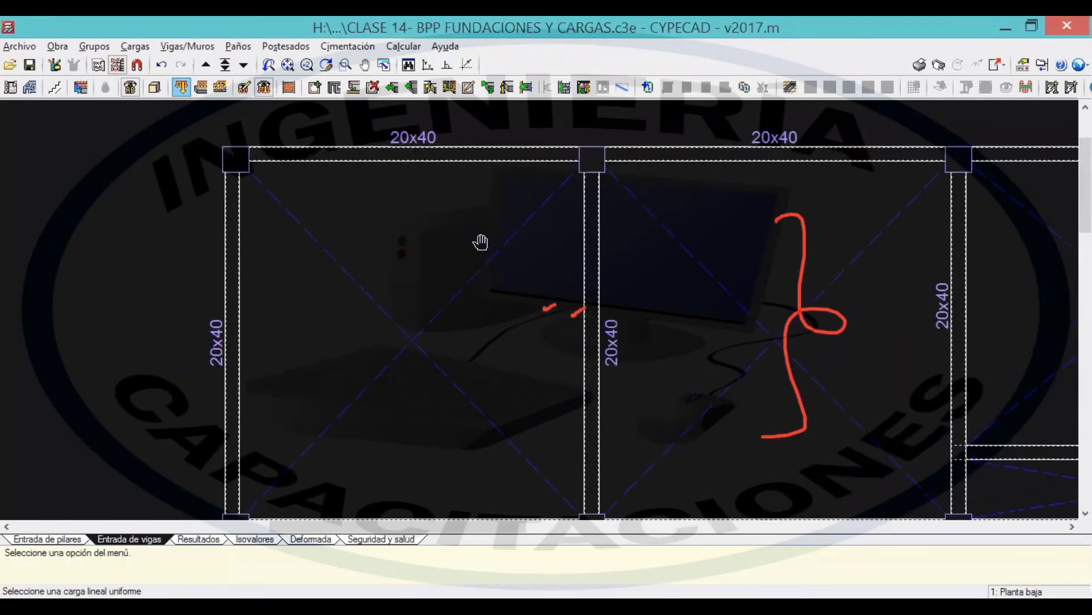
pyautogui.click(246, 276)
pyautogui.click(508, 323)
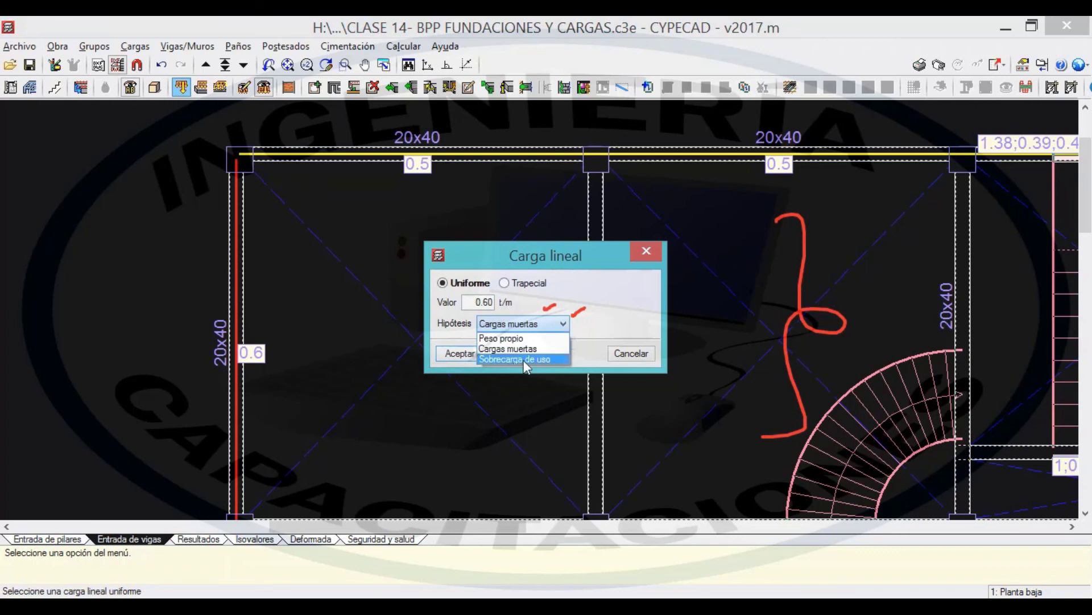
pyautogui.click(627, 317)
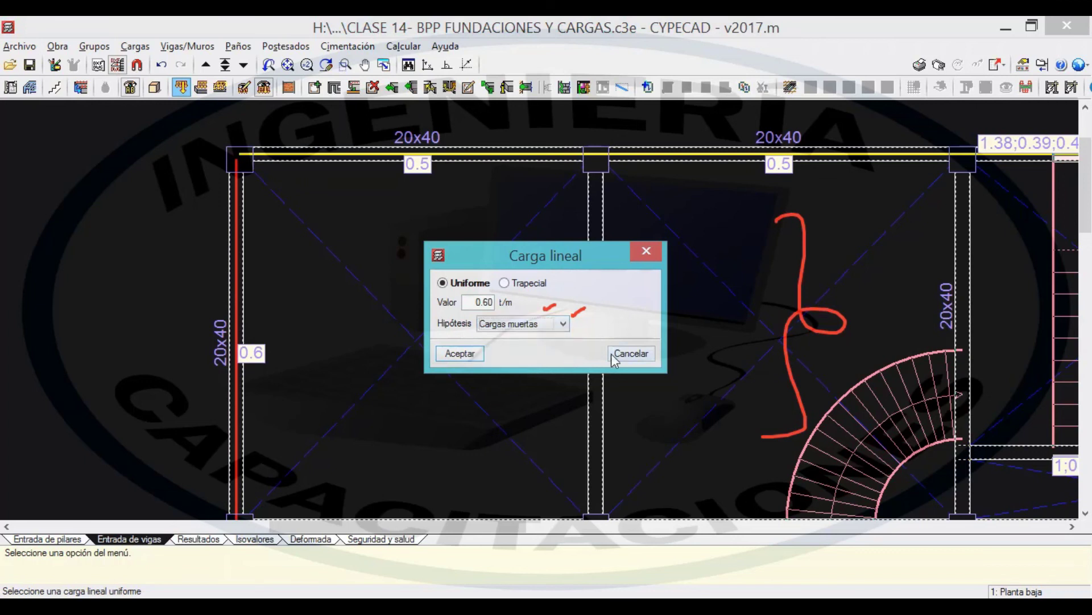
pyautogui.click(615, 356)
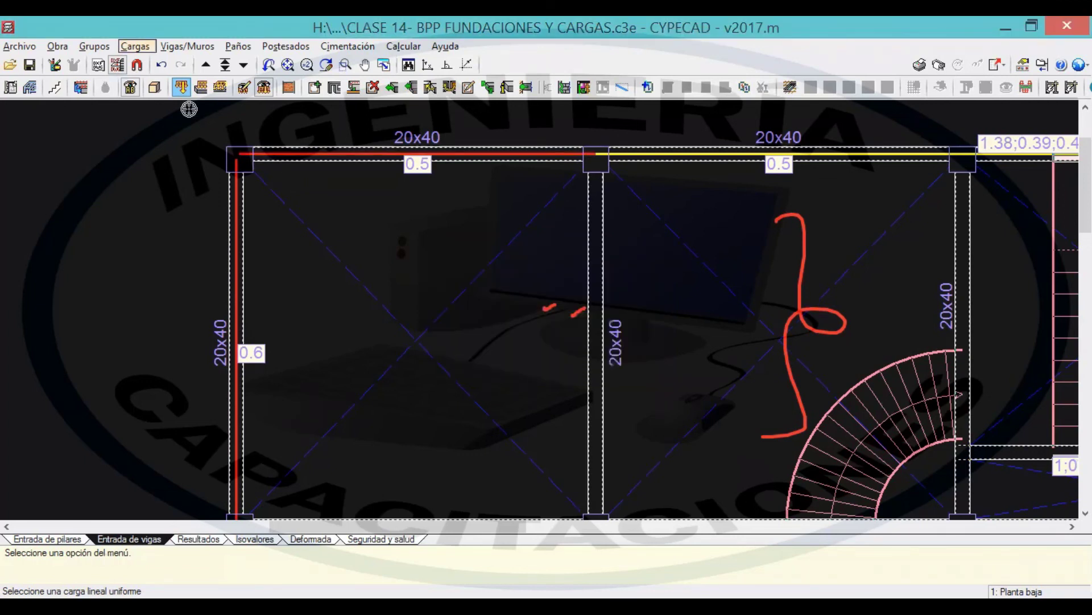
# Step: Review the uniform linear load settings and operations in the Cargas dialog and close it
pyautogui.click(135, 47)
pyautogui.click(178, 65)
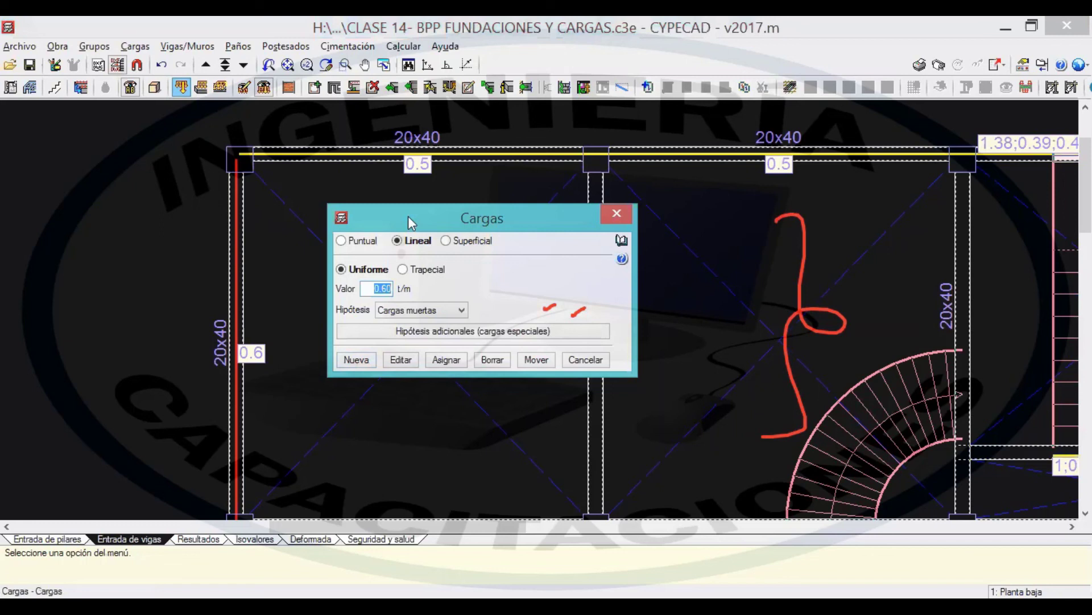
pyautogui.moveTo(408, 216); pyautogui.dragTo(344, 228)
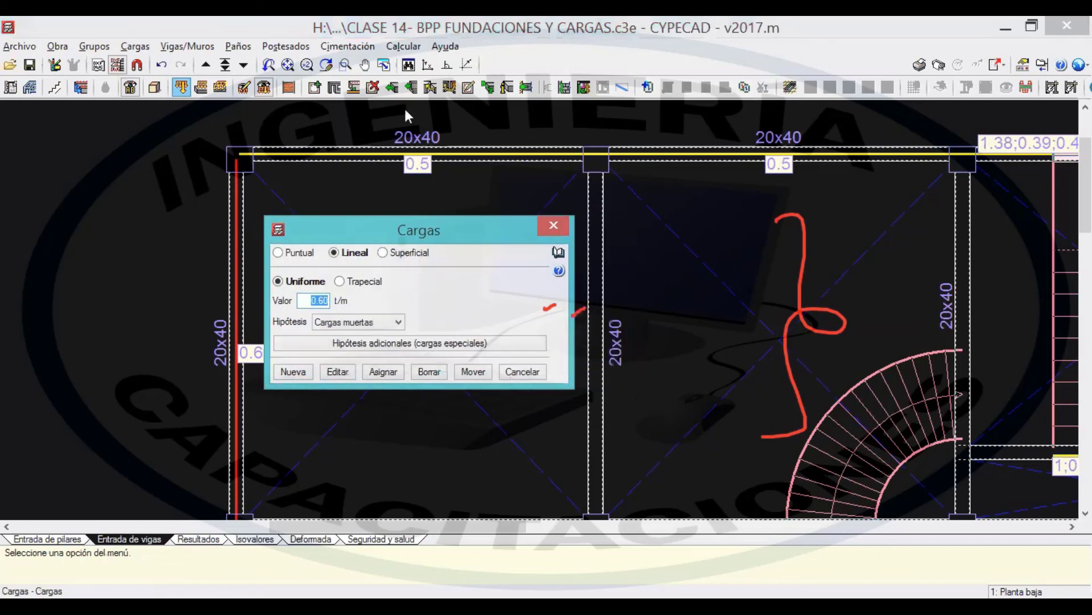
pyautogui.moveTo(616, 172); pyautogui.dragTo(832, 179)
pyautogui.moveTo(902, 176); pyautogui.dragTo(908, 177)
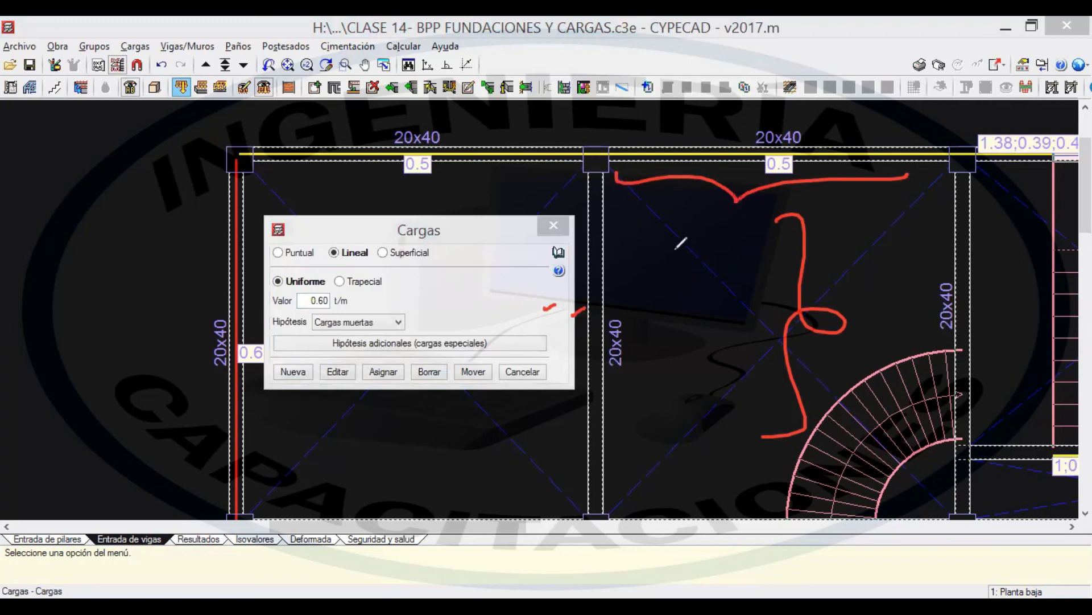
pyautogui.moveTo(676, 271); pyautogui.dragTo(675, 355)
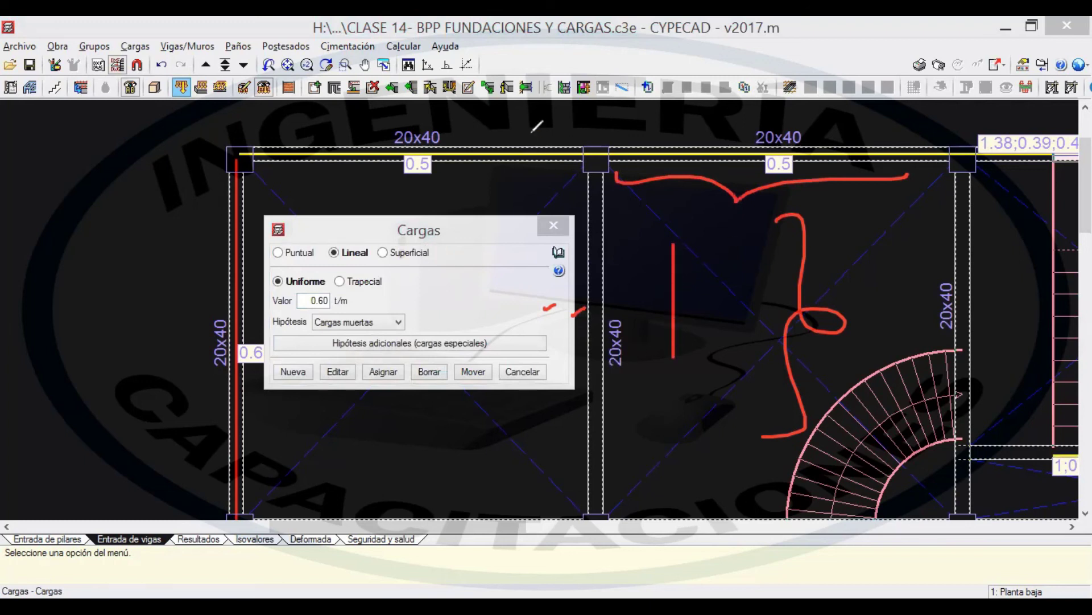
pyautogui.press('e')
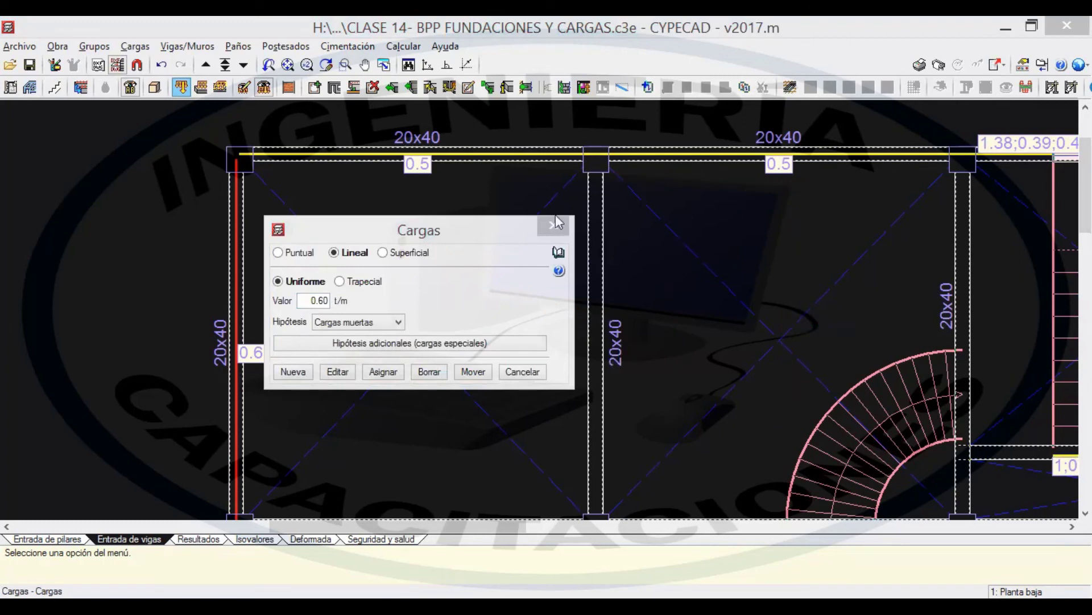
pyautogui.moveTo(460, 234); pyautogui.dragTo(527, 232)
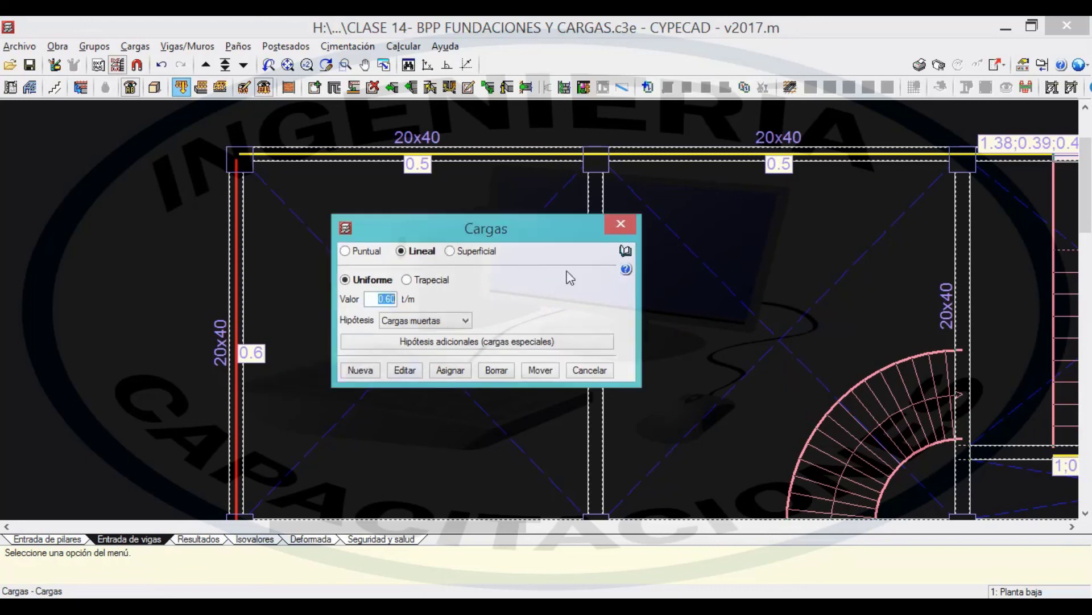
pyautogui.click(621, 224)
# Step: Go up from Planta baja to floor group Primer piso and bring its stairs and beams into view
pyautogui.moveTo(454, 254); pyautogui.dragTo(421, 268, button='middle')
pyautogui.click(205, 64)
pyautogui.click(206, 65)
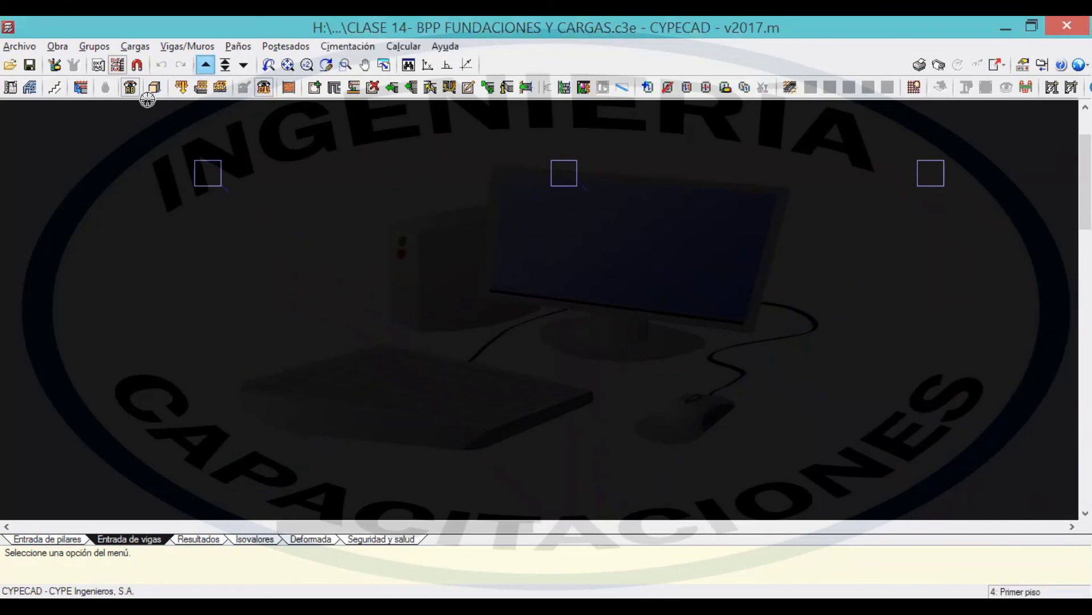
pyautogui.scroll(-5, 416, 291)
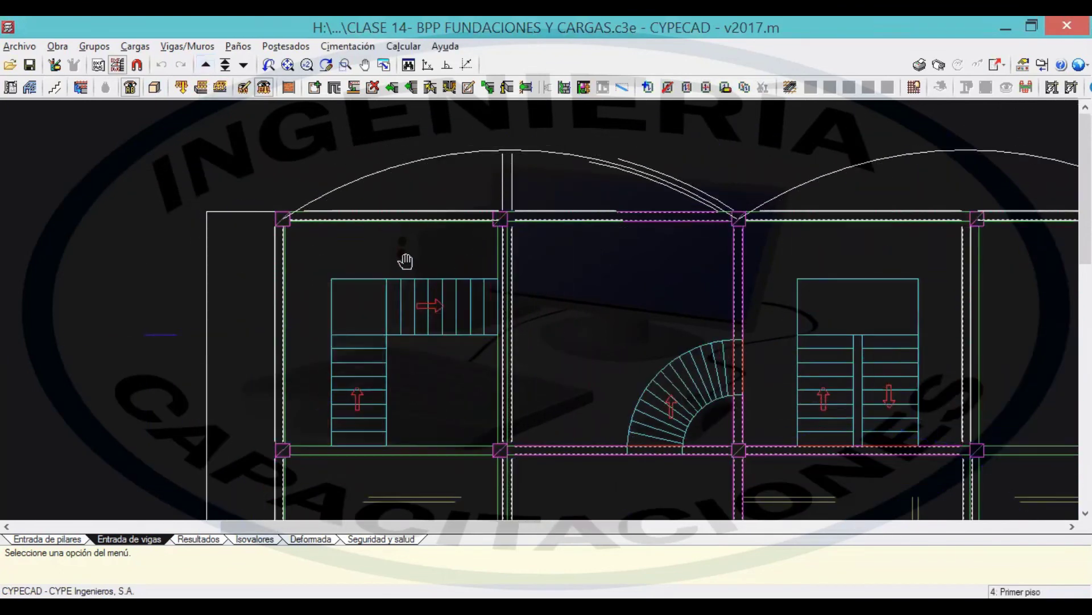
pyautogui.moveTo(416, 254); pyautogui.dragTo(381, 238, button='middle')
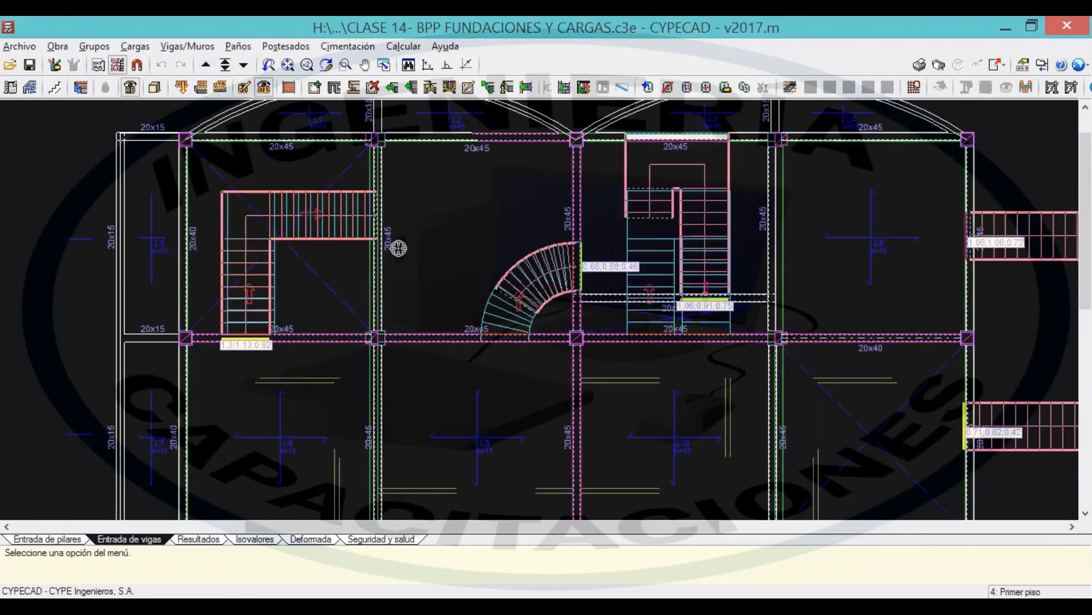
# Step: Examine the wall lines drawn inside slab panels L8, L9 and L10 on the Primer piso plan
pyautogui.moveTo(378, 334); pyautogui.dragTo(406, 213, button='middle')
pyautogui.scroll(2, 370, 258)
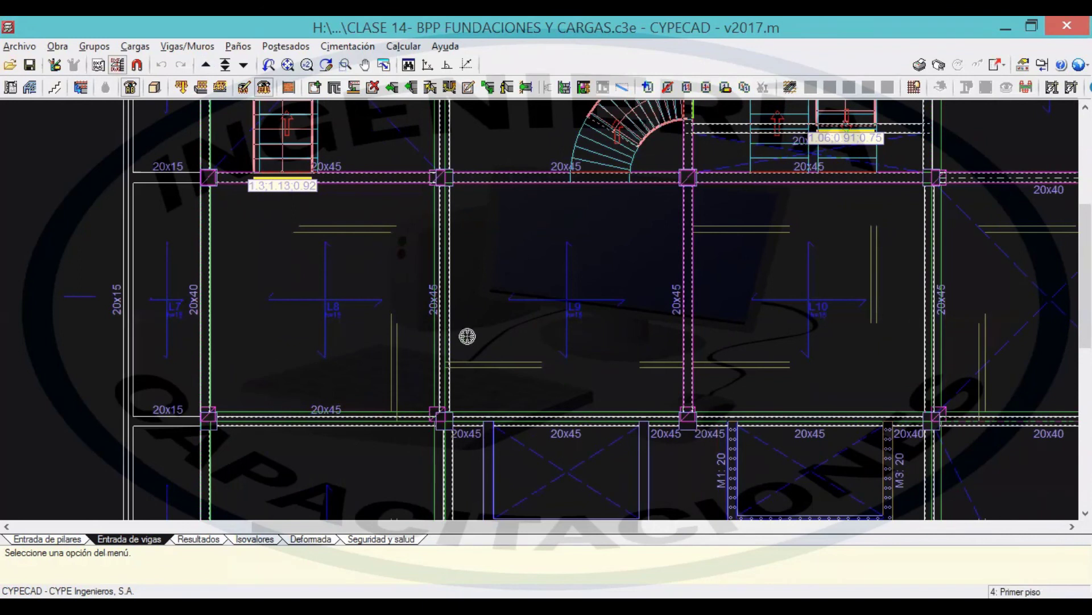
pyautogui.scroll(2, 319, 234)
pyautogui.scroll(1, 321, 234)
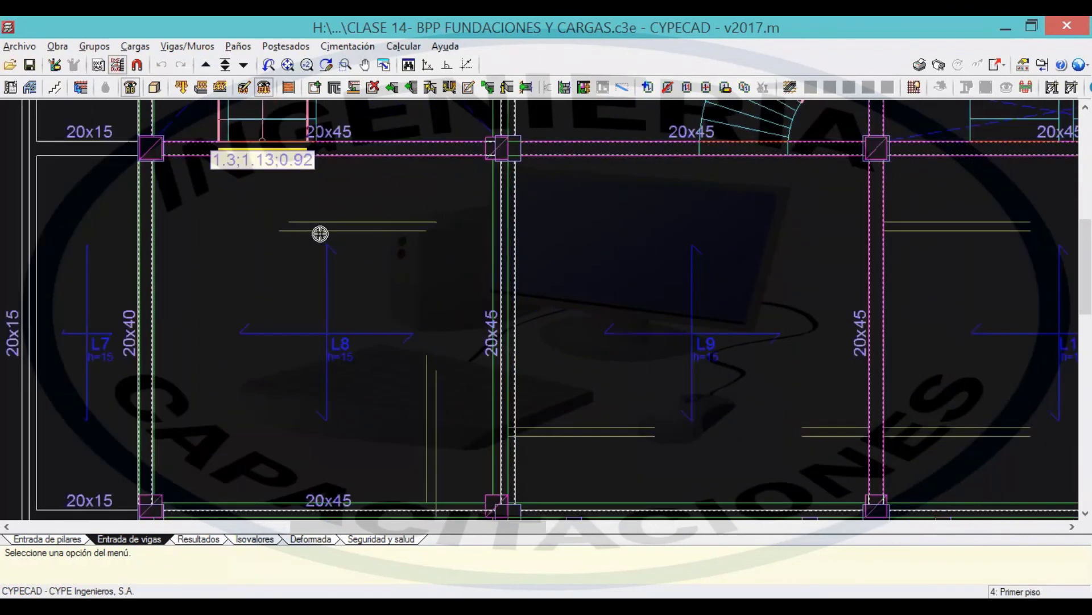
pyautogui.scroll(-1, 462, 351)
pyautogui.moveTo(475, 356); pyautogui.dragTo(487, 183, button='middle')
pyautogui.moveTo(448, 284); pyautogui.dragTo(500, 402, button='middle')
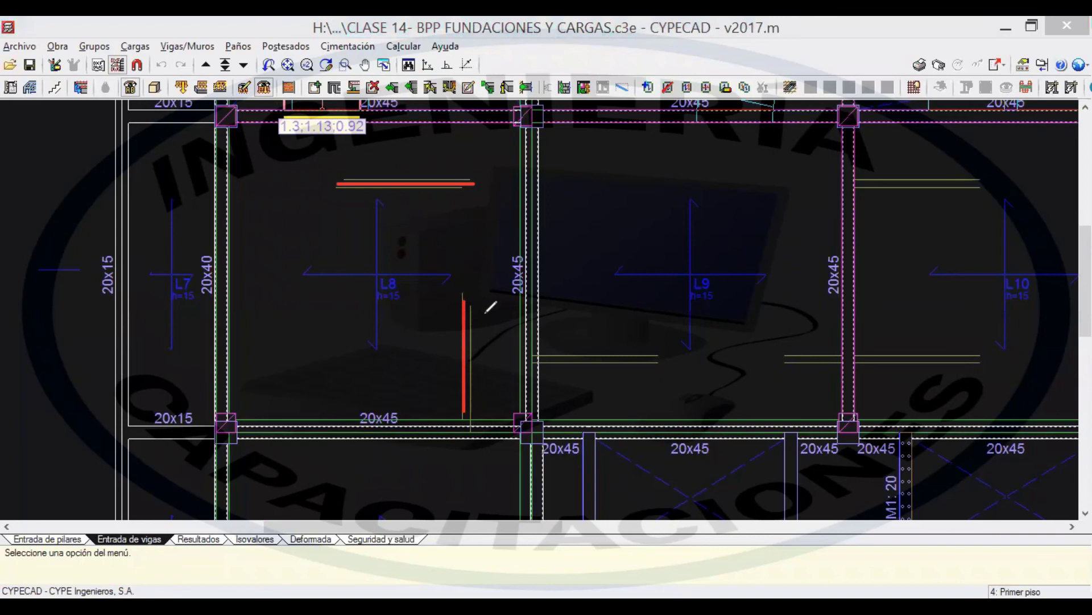
pyautogui.moveTo(539, 361); pyautogui.dragTo(656, 359)
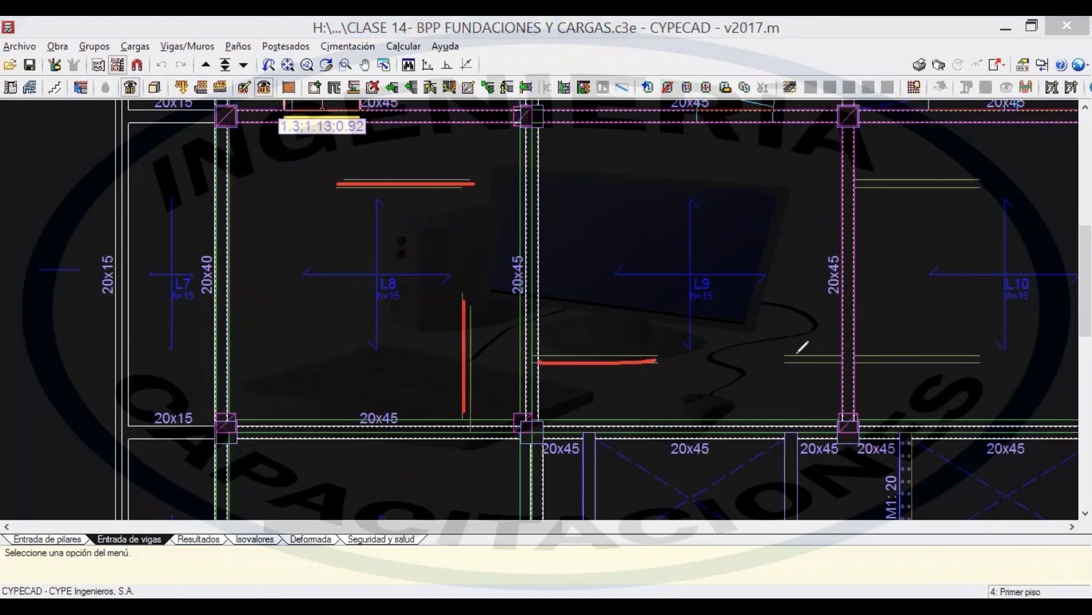
pyautogui.moveTo(779, 360); pyautogui.dragTo(984, 360)
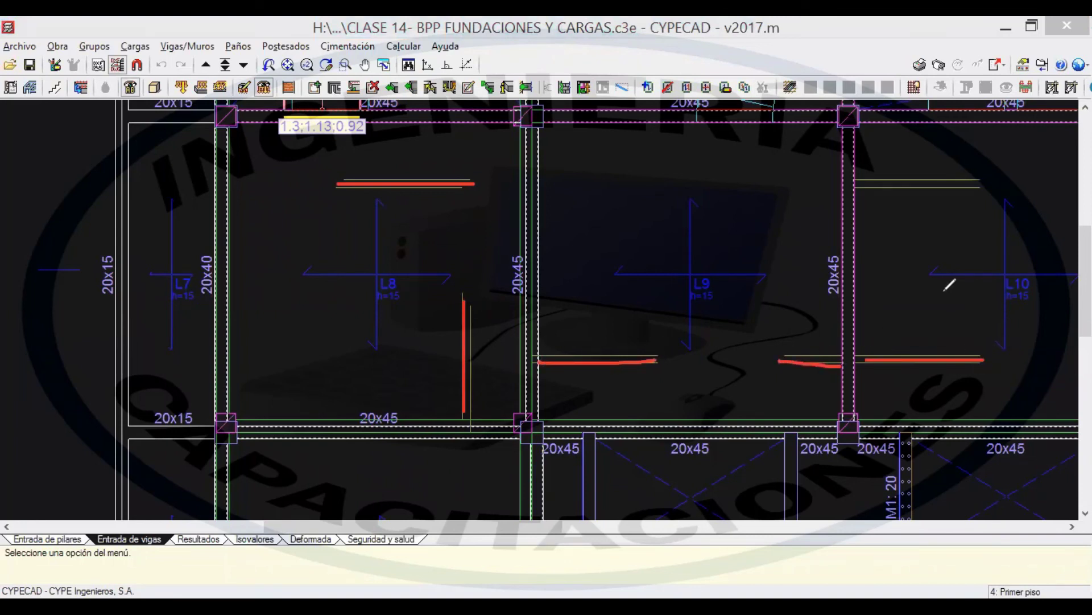
pyautogui.moveTo(856, 185); pyautogui.dragTo(933, 181)
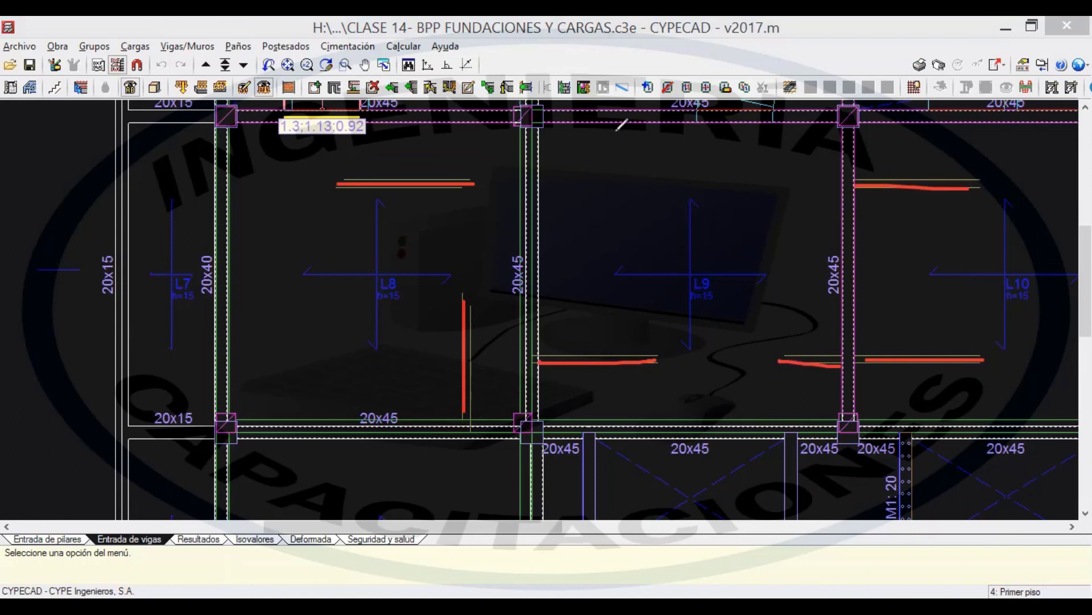
pyautogui.press('Escape')
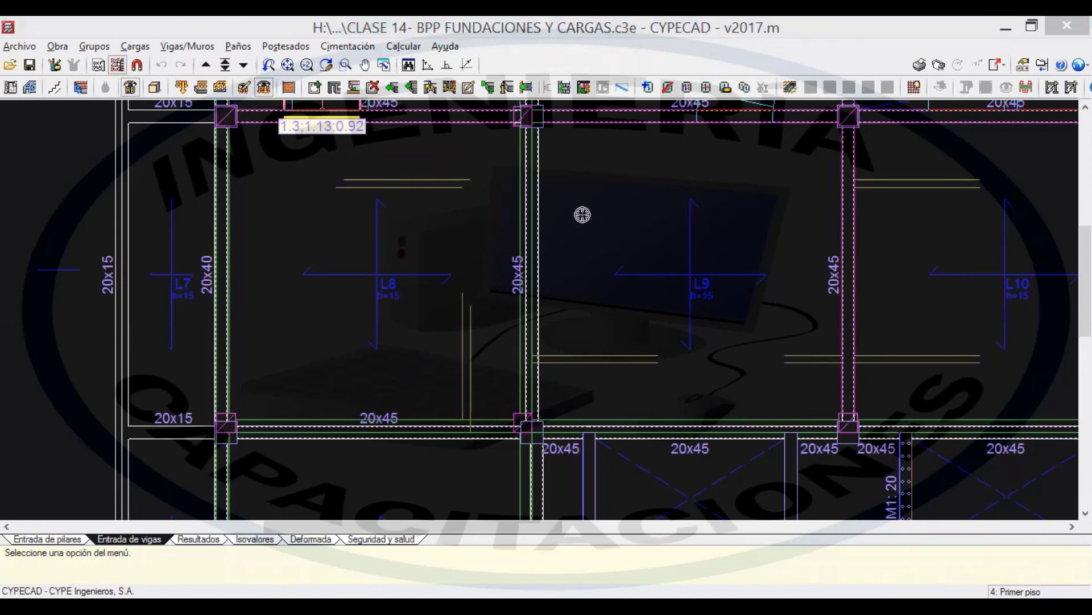
# Step: Set up a new uniform linear load of 0.50 t/m under hypothesis Cargas muertas
pyautogui.moveTo(583, 215); pyautogui.dragTo(560, 345, button='middle')
pyautogui.scroll(-2, 459, 317)
pyautogui.scroll(3, 429, 331)
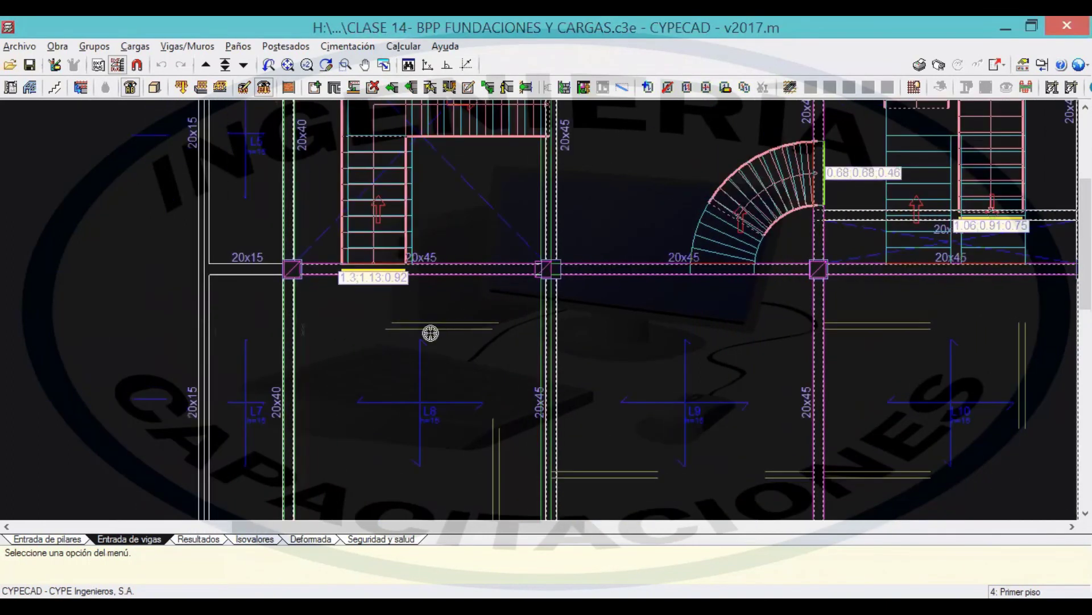
pyautogui.click(187, 46)
pyautogui.click(162, 66)
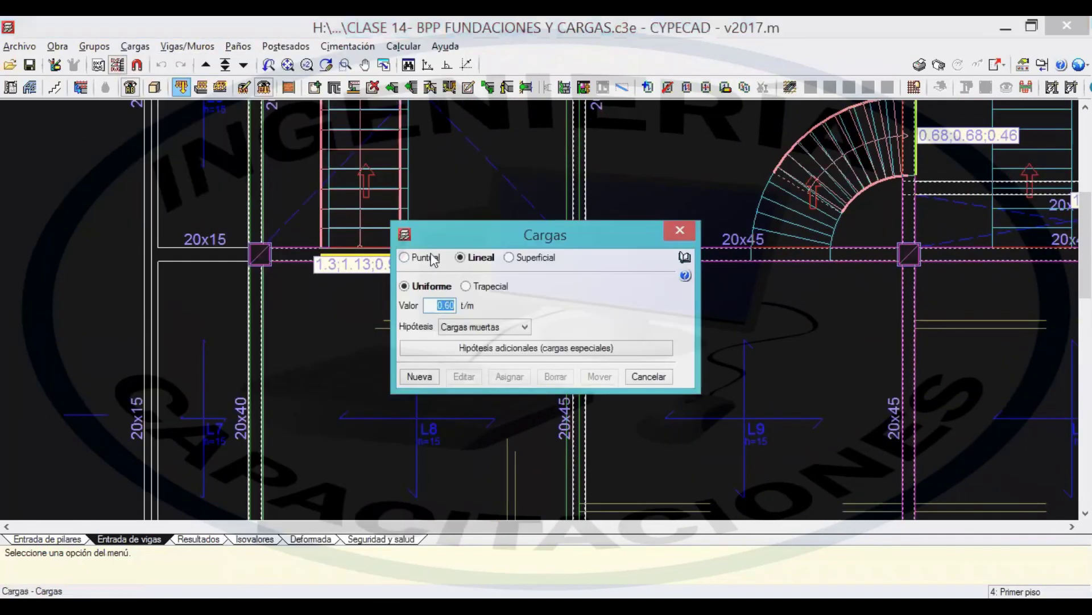
pyautogui.click(419, 377)
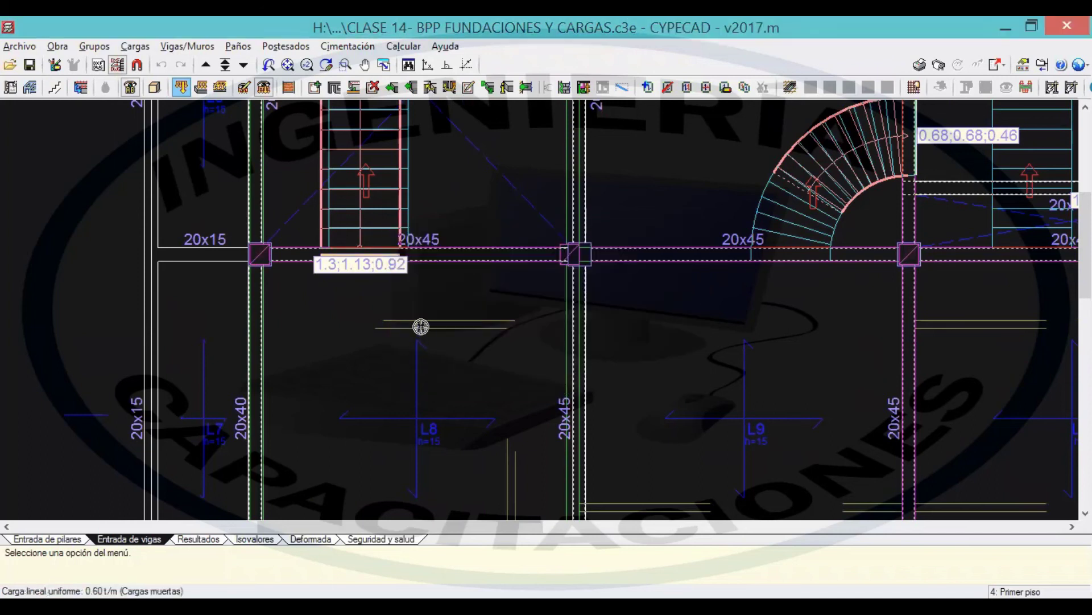
pyautogui.rightClick(433, 282)
pyautogui.click(443, 306)
pyautogui.moveTo(429, 307); pyautogui.dragTo(496, 313)
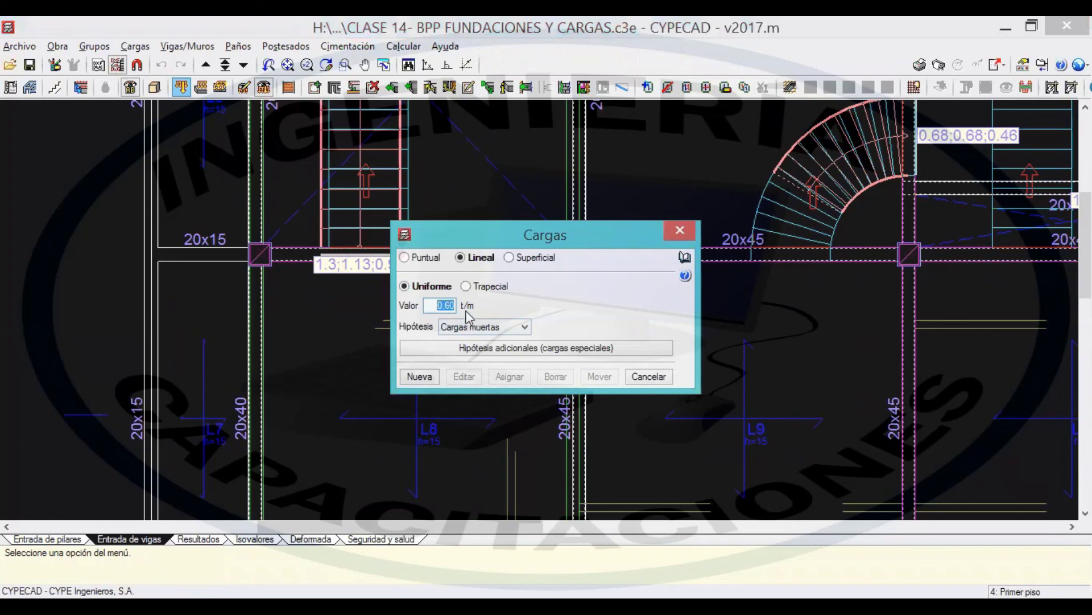
pyautogui.click(435, 306)
pyautogui.hotkey('shift', 'End')
pyautogui.write('0')
pyautogui.click(419, 376)
# Step: Place one slanted 0.50 t/m linear load in slab panel L8 and three across panel L9
pyautogui.scroll(-3, 408, 328)
pyautogui.moveTo(388, 330); pyautogui.dragTo(403, 317, button='middle')
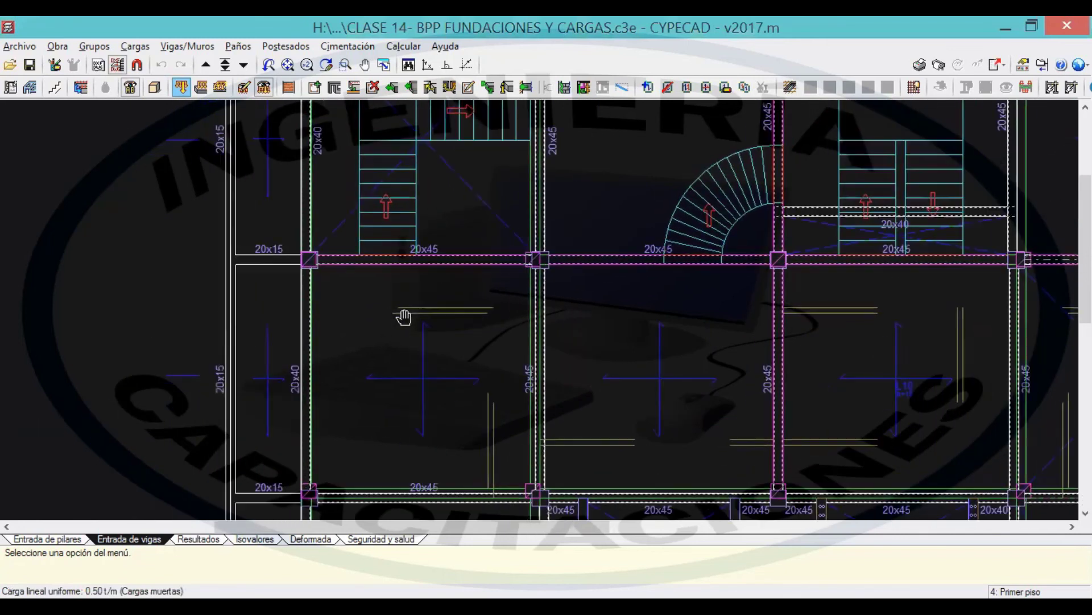
pyautogui.click(347, 338)
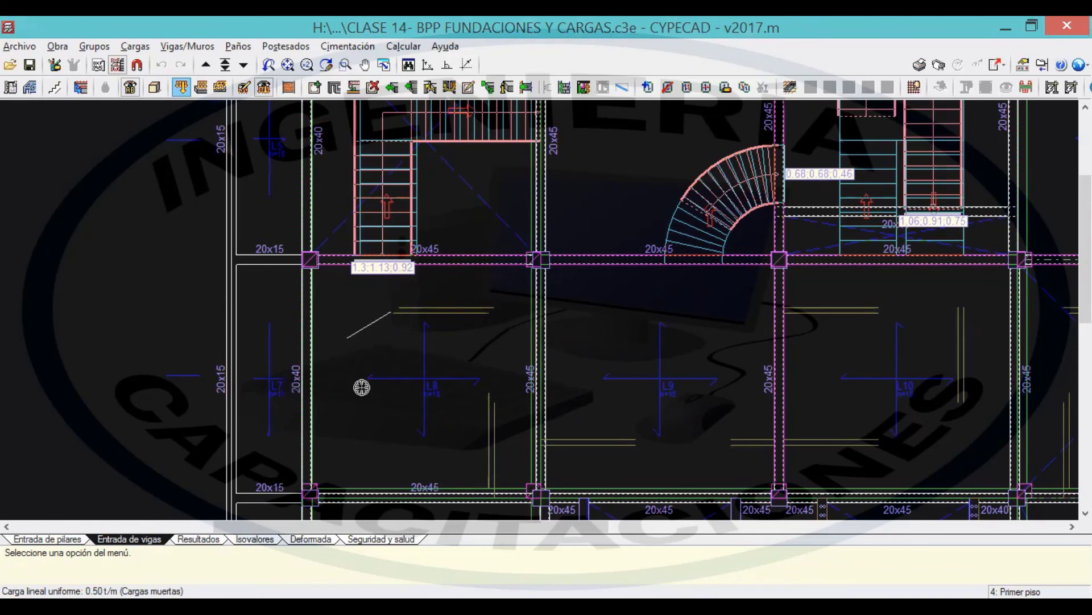
pyautogui.click(483, 360)
pyautogui.click(615, 404)
pyautogui.click(627, 325)
pyautogui.click(715, 348)
pyautogui.click(699, 434)
pyautogui.click(634, 300)
pyautogui.click(708, 296)
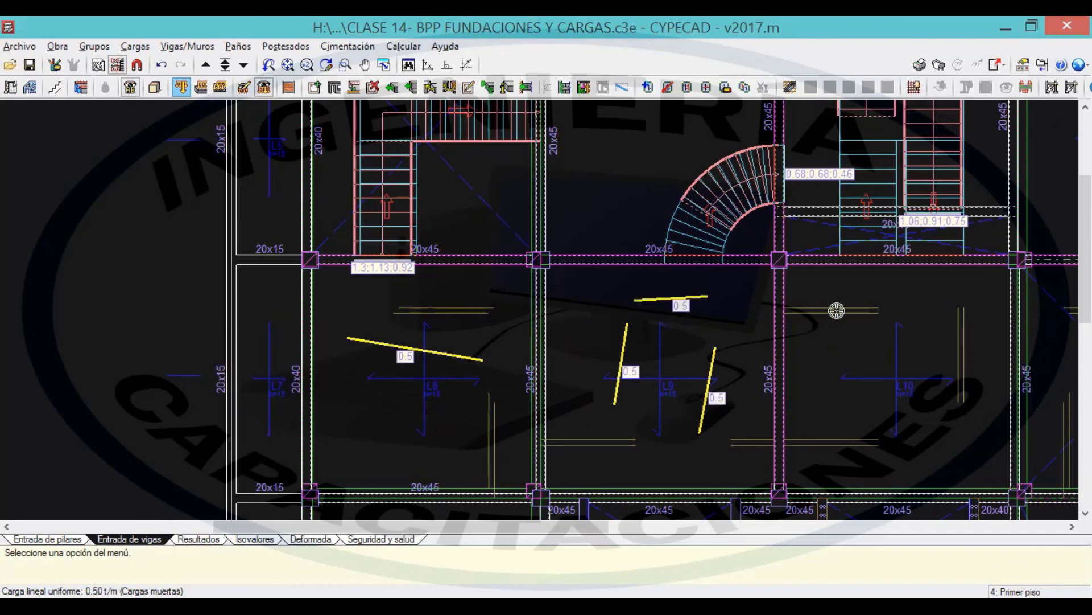
# Step: Place five freehand 0.50 t/m linear loads at different angles across slab panel L10
pyautogui.click(836, 312)
pyautogui.click(895, 406)
pyautogui.click(956, 292)
pyautogui.click(1001, 395)
pyautogui.click(953, 449)
pyautogui.click(807, 385)
pyautogui.click(810, 458)
pyautogui.click(971, 478)
pyautogui.click(949, 367)
pyautogui.click(973, 430)
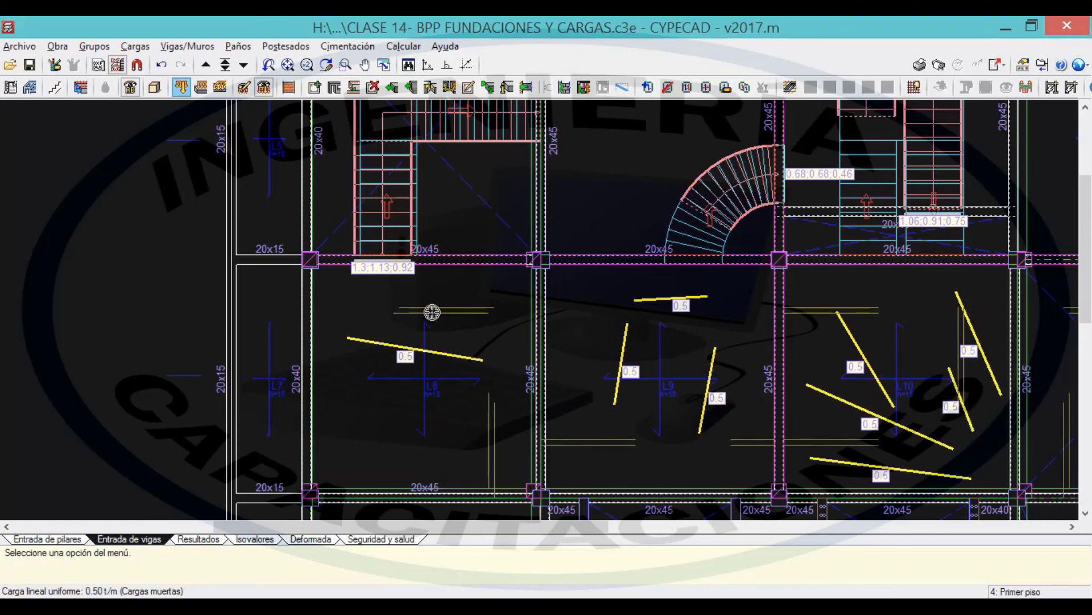
# Step: Place orthogonal 0.50 t/m linear loads along the horizontal and vertical wall lines in L8 and both lower wall lines in L9
pyautogui.scroll(3, 406, 342)
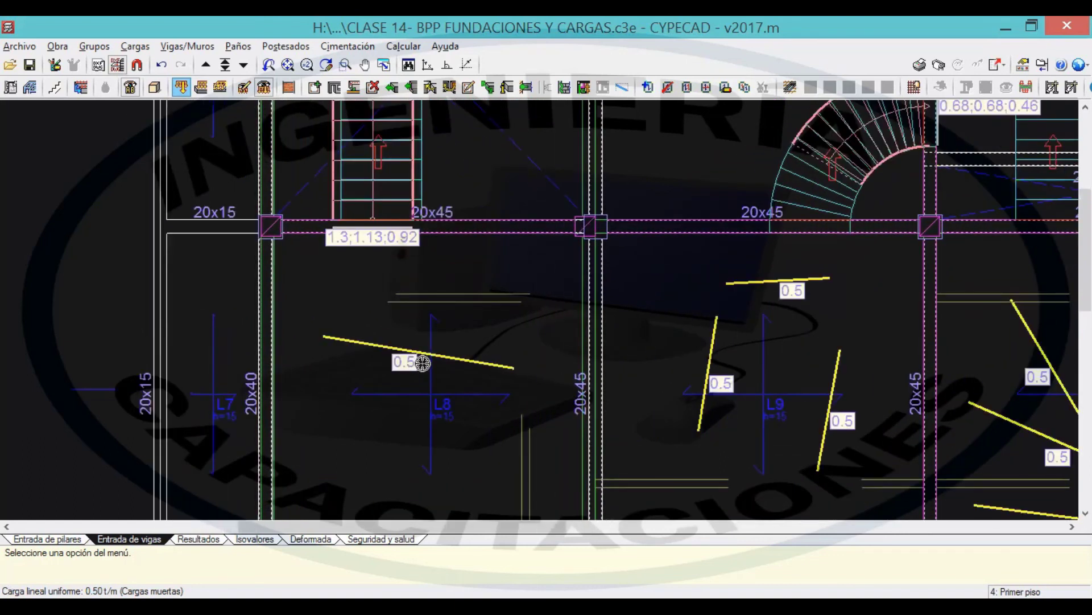
pyautogui.scroll(-1, 422, 363)
pyautogui.moveTo(427, 329); pyautogui.dragTo(381, 295, button='middle')
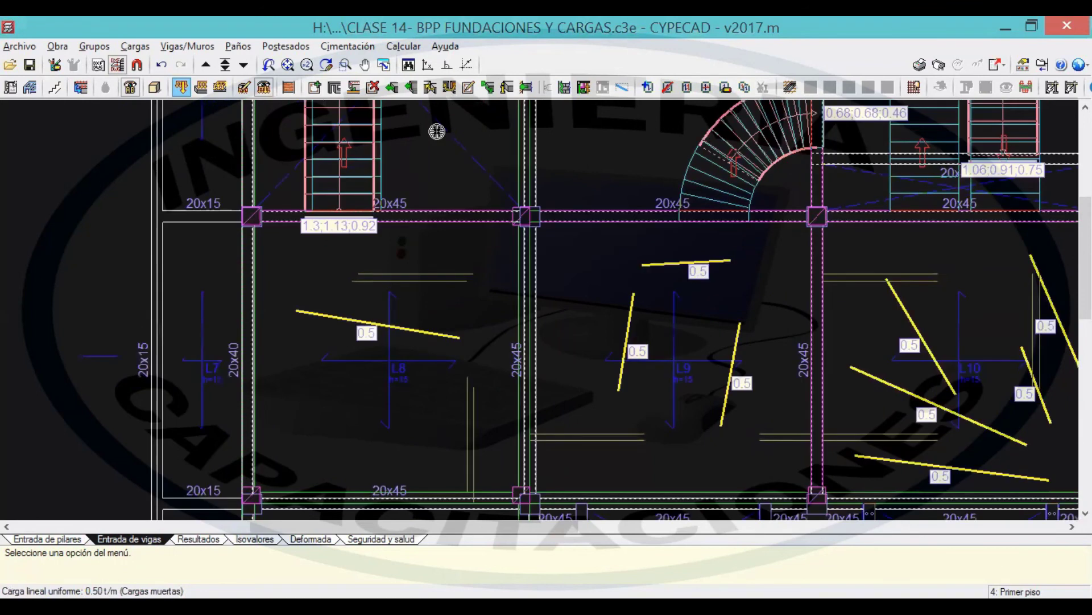
pyautogui.click(349, 274)
pyautogui.click(477, 276)
pyautogui.click(467, 484)
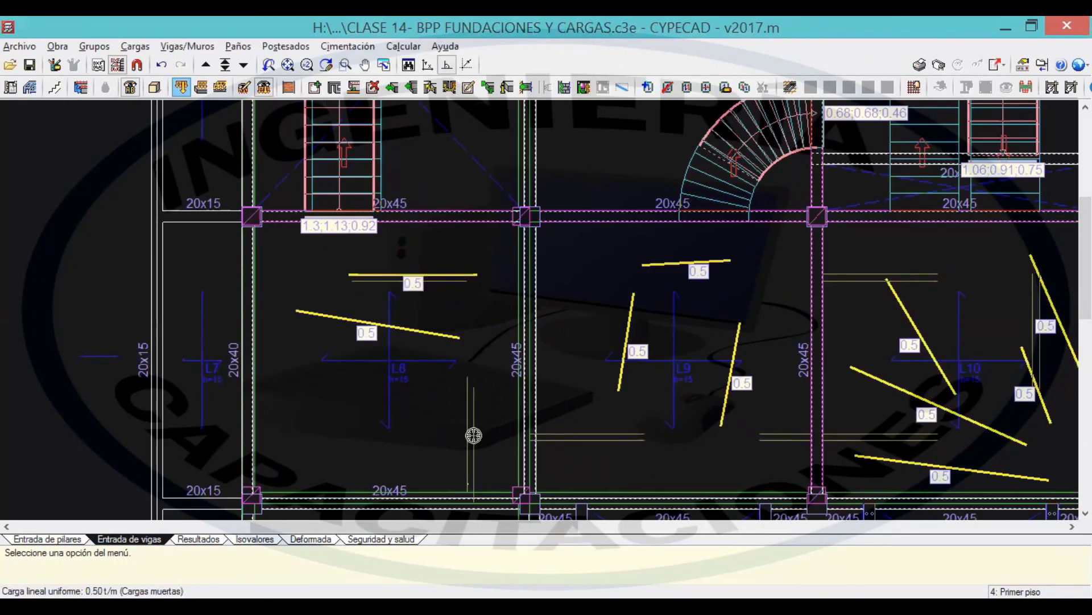
pyautogui.click(468, 371)
pyautogui.click(539, 439)
pyautogui.click(690, 439)
pyautogui.click(801, 437)
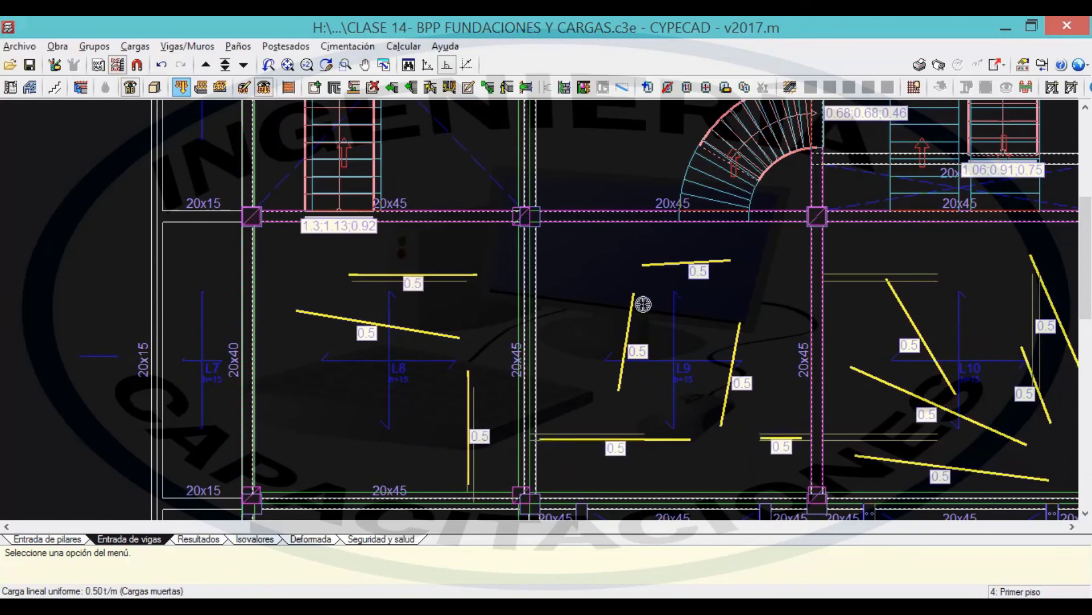
# Step: Set up a new point load of 1.80 t under hypothesis Cargas muertas
pyautogui.moveTo(644, 377); pyautogui.dragTo(589, 381, button='middle')
pyautogui.scroll(-2, 497, 371)
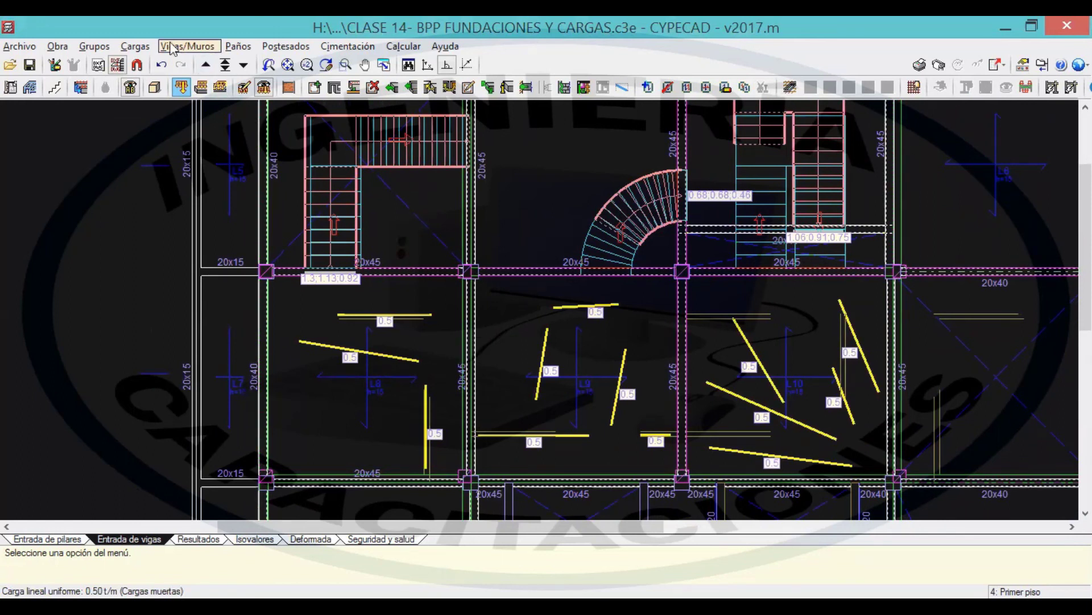
pyautogui.click(135, 46)
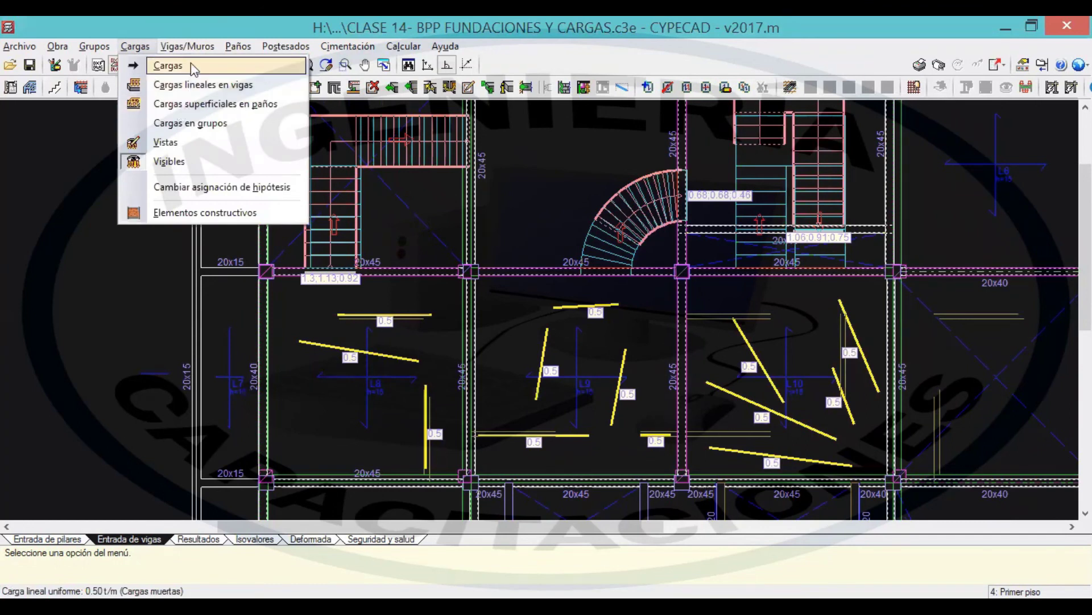
pyautogui.click(168, 65)
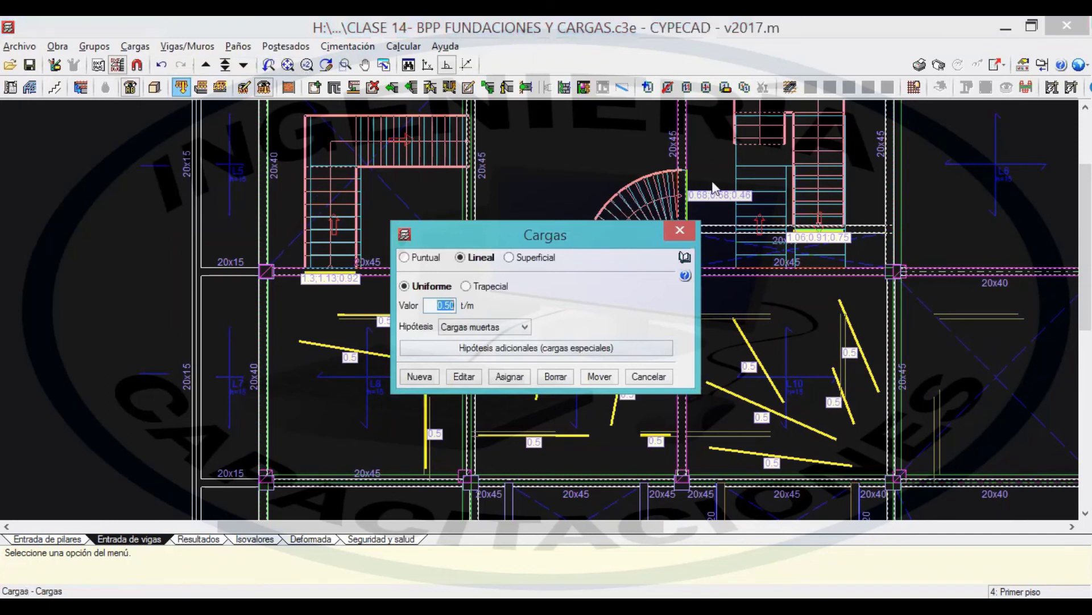
pyautogui.moveTo(573, 238); pyautogui.dragTo(719, 184)
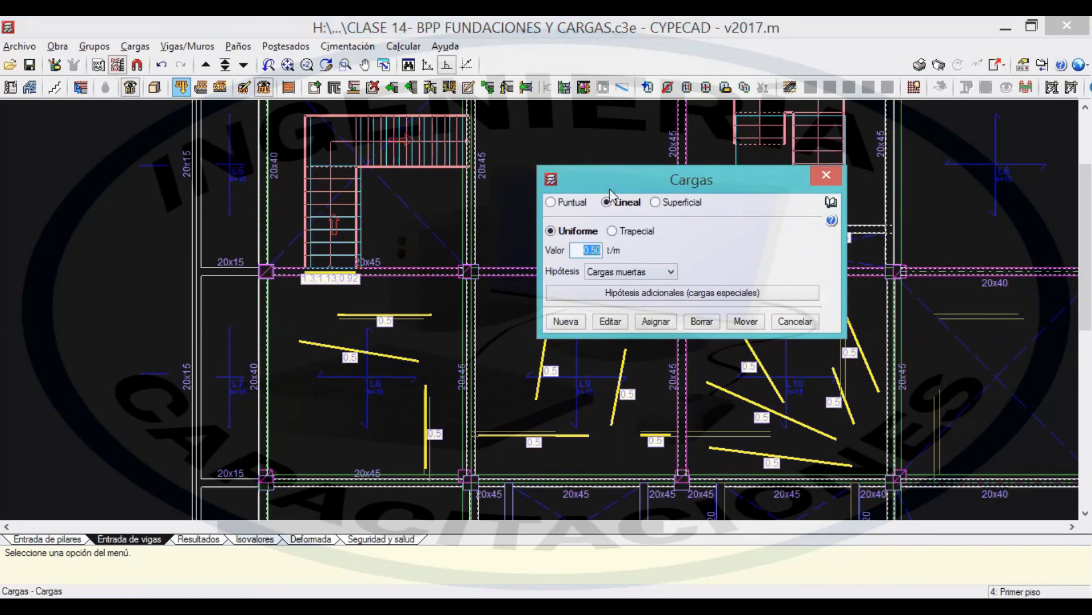
pyautogui.moveTo(610, 190); pyautogui.dragTo(662, 205)
pyautogui.click(584, 176)
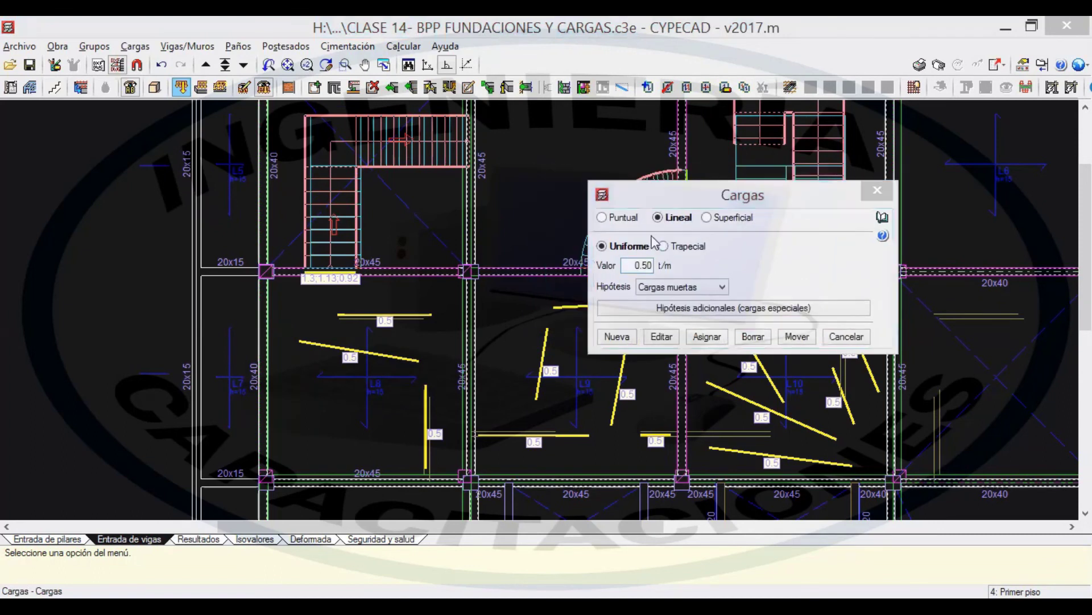
pyautogui.click(633, 221)
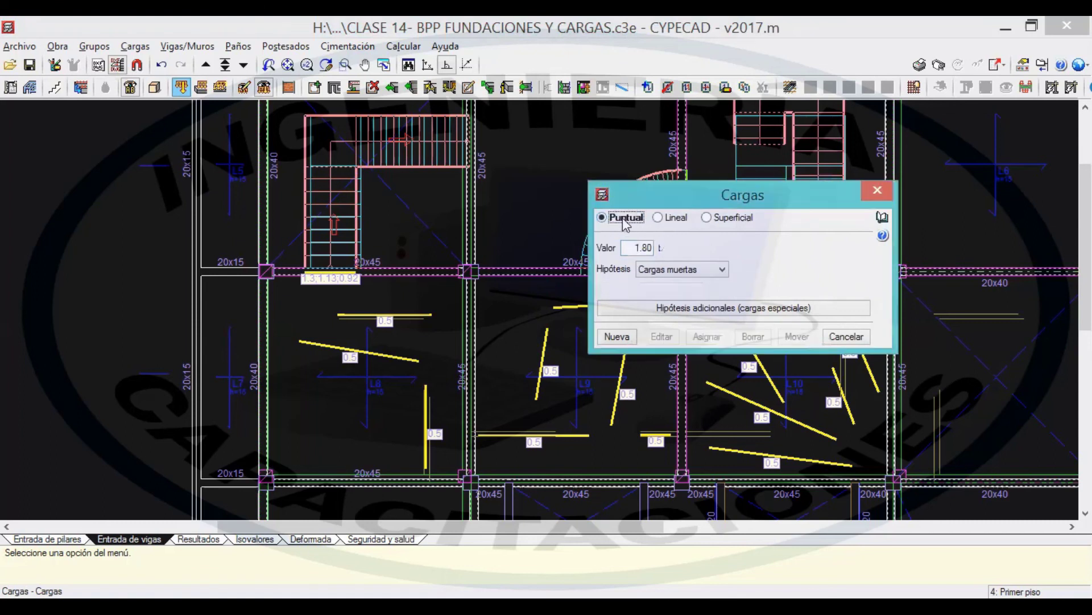
pyautogui.click(523, 162)
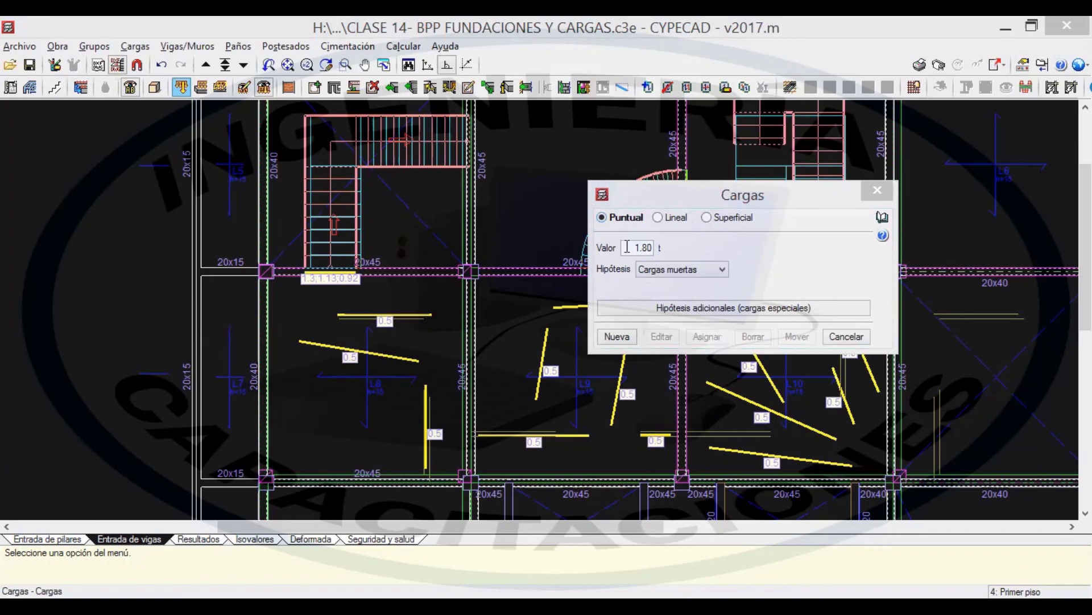
pyautogui.doubleClick(627, 247)
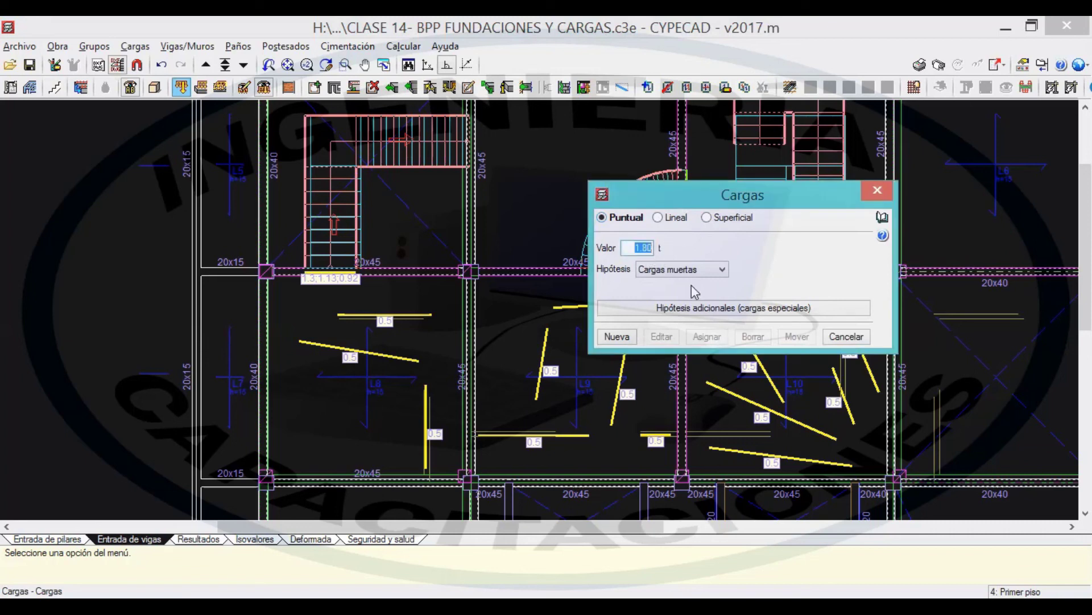
pyautogui.click(682, 270)
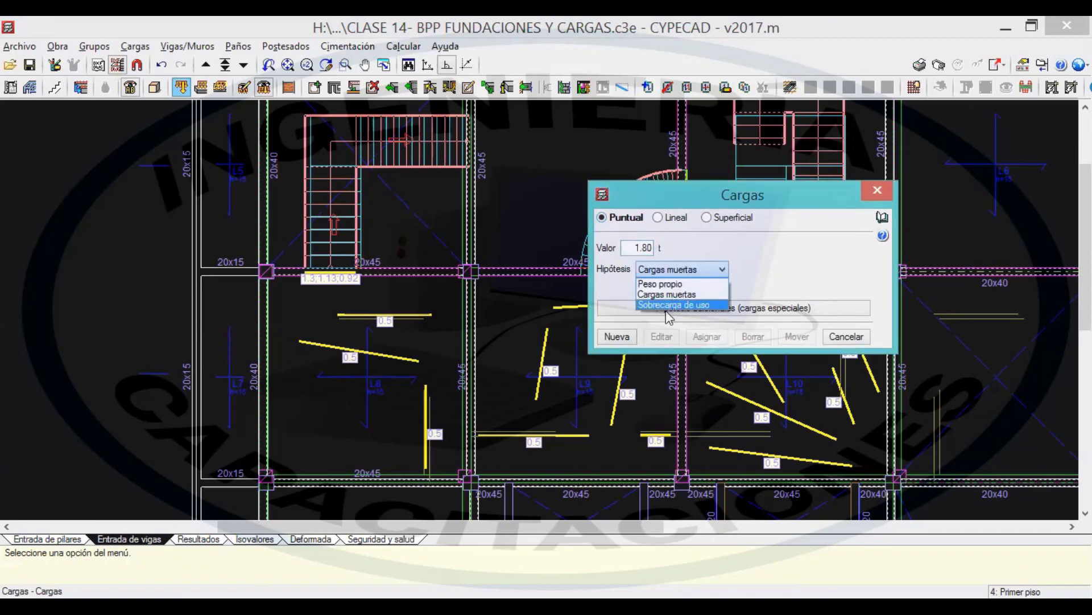
pyautogui.click(672, 294)
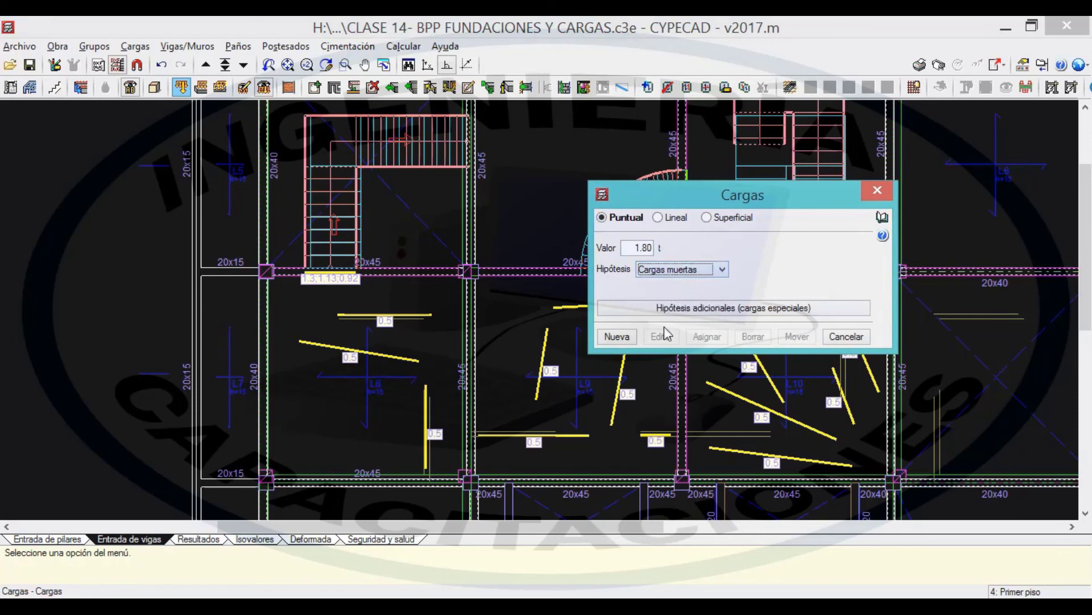
pyautogui.click(623, 337)
# Step: Place 1.80 t point loads in the two stair bays above panels L8 and L9, plus one inside L9
pyautogui.scroll(3, 619, 330)
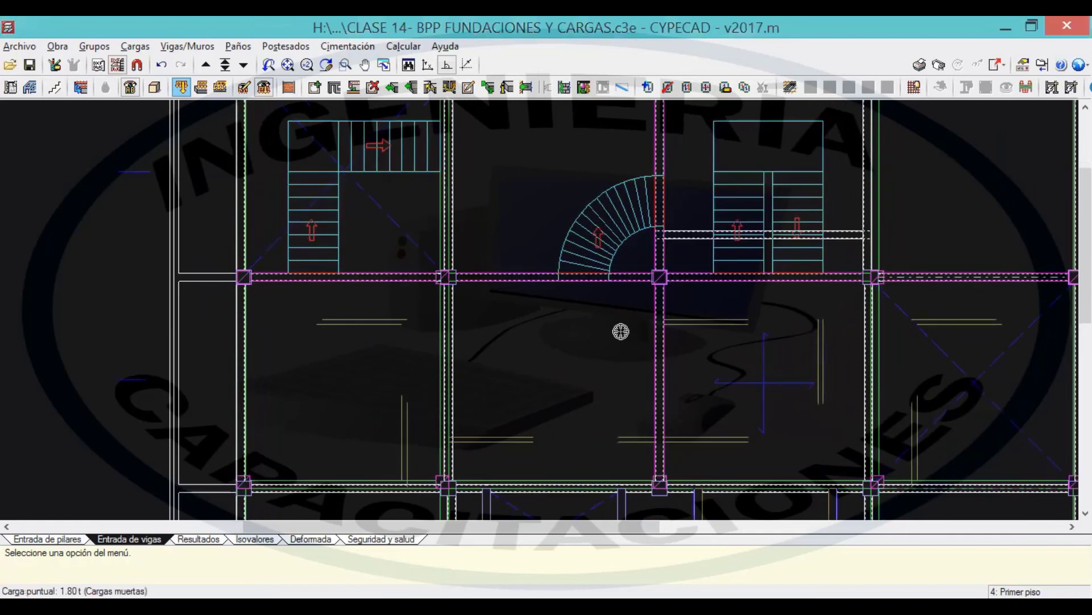
pyautogui.scroll(1, 579, 330)
pyautogui.moveTo(700, 336); pyautogui.dragTo(783, 358, button='middle')
pyautogui.moveTo(563, 279); pyautogui.dragTo(556, 456, button='middle')
pyautogui.moveTo(557, 239)
pyautogui.mouseDown(button='middle')
pyautogui.moveTo(557, 305)
pyautogui.moveTo(544, 340)
pyautogui.mouseUp(button='middle')
pyautogui.click(599, 260)
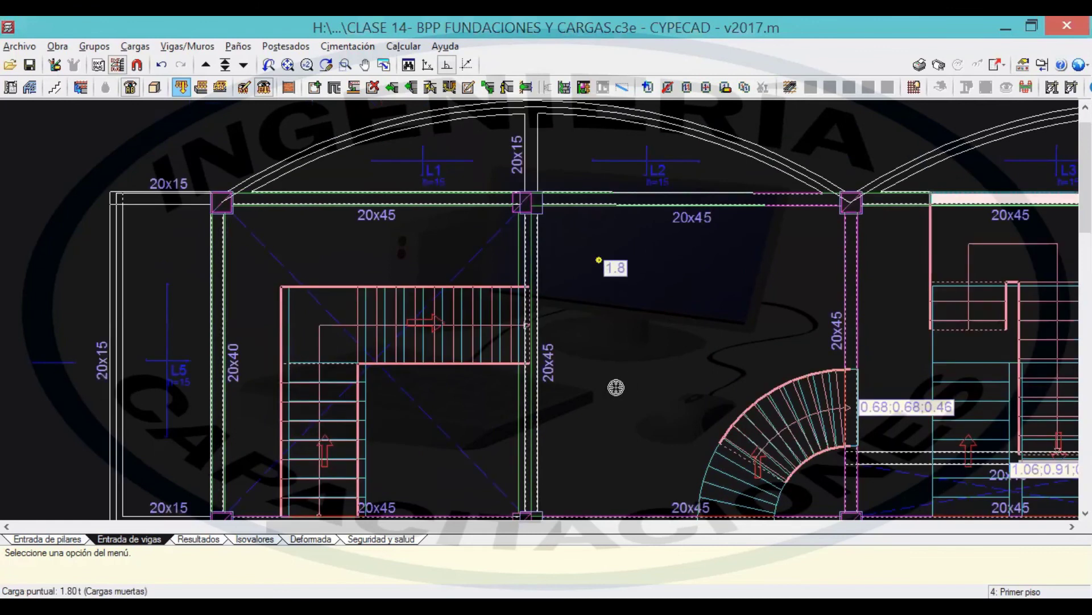
pyautogui.click(801, 293)
pyautogui.click(701, 367)
pyautogui.click(671, 272)
pyautogui.click(355, 219)
pyautogui.moveTo(610, 418); pyautogui.dragTo(560, 279, button='middle')
pyautogui.click(546, 421)
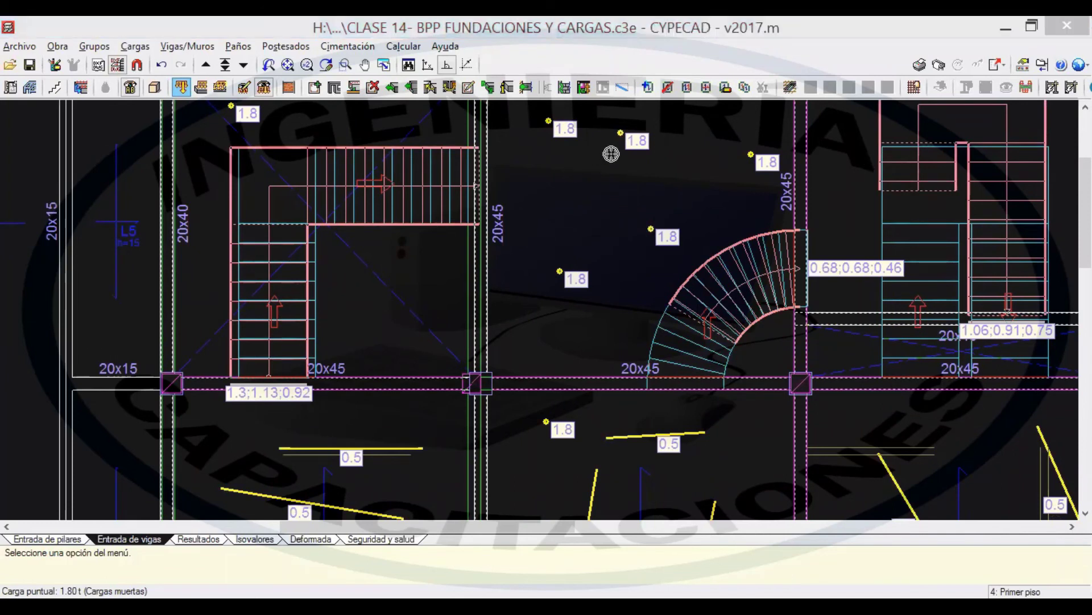
# Step: Examine the 1.80 t point loads in the stair bays and compare those bays with slab panel L6
pyautogui.scroll(1, 568, 151)
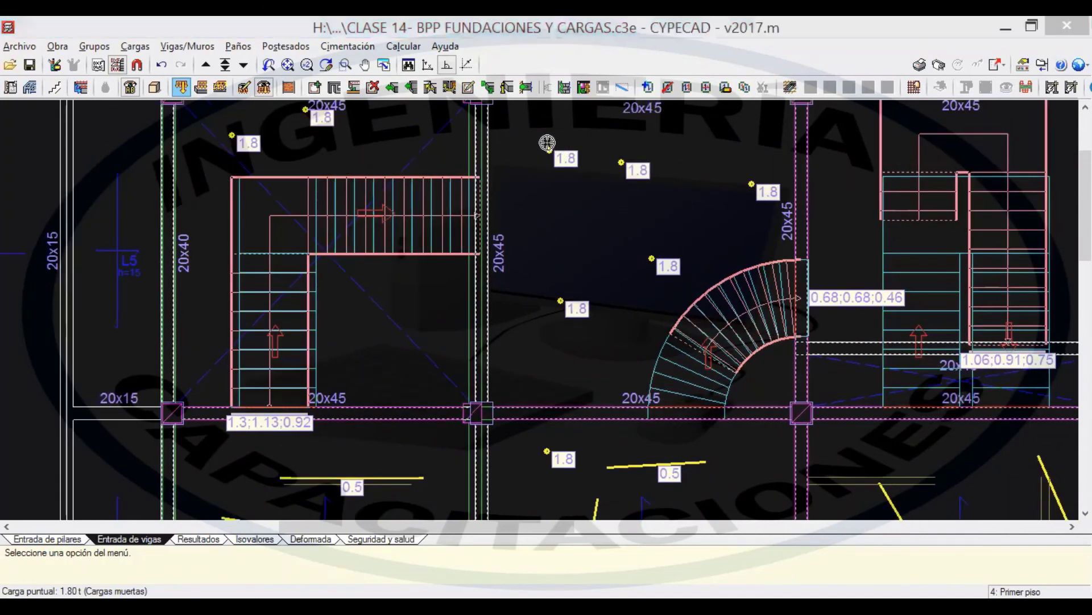
pyautogui.moveTo(541, 138)
pyautogui.mouseDown()
pyautogui.moveTo(541, 175)
pyautogui.moveTo(570, 177)
pyautogui.moveTo(572, 139)
pyautogui.moveTo(551, 154)
pyautogui.moveTo(605, 183)
pyautogui.mouseUp()
pyautogui.moveTo(623, 147); pyautogui.dragTo(625, 178)
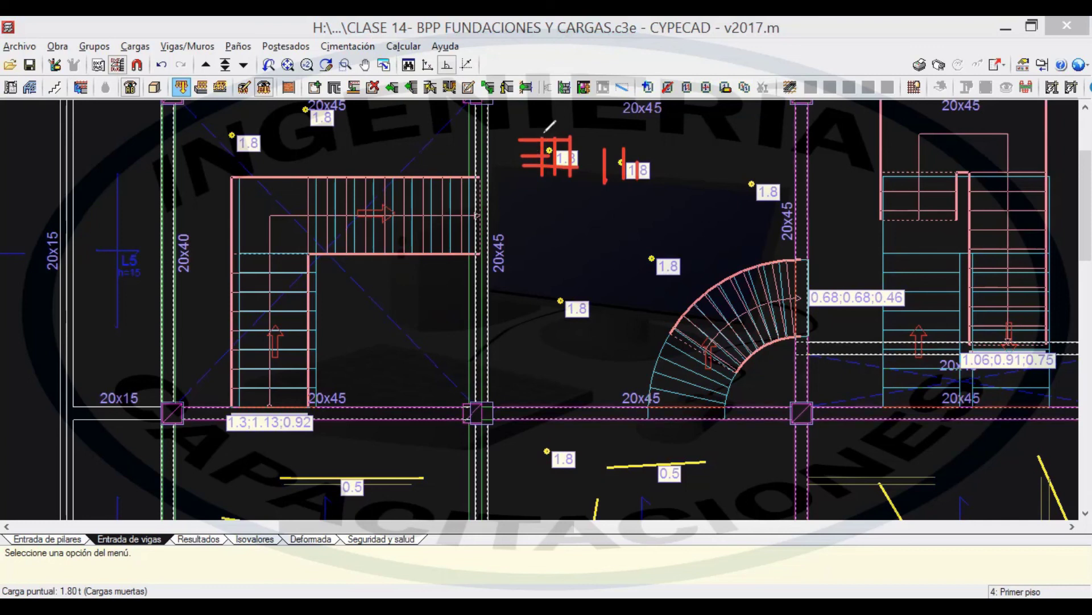
pyautogui.moveTo(567, 223)
pyautogui.mouseDown()
pyautogui.moveTo(486, 227)
pyautogui.moveTo(583, 242)
pyautogui.moveTo(569, 233)
pyautogui.mouseUp()
pyautogui.moveTo(802, 203)
pyautogui.mouseDown()
pyautogui.moveTo(739, 200)
pyautogui.moveTo(840, 273)
pyautogui.mouseUp()
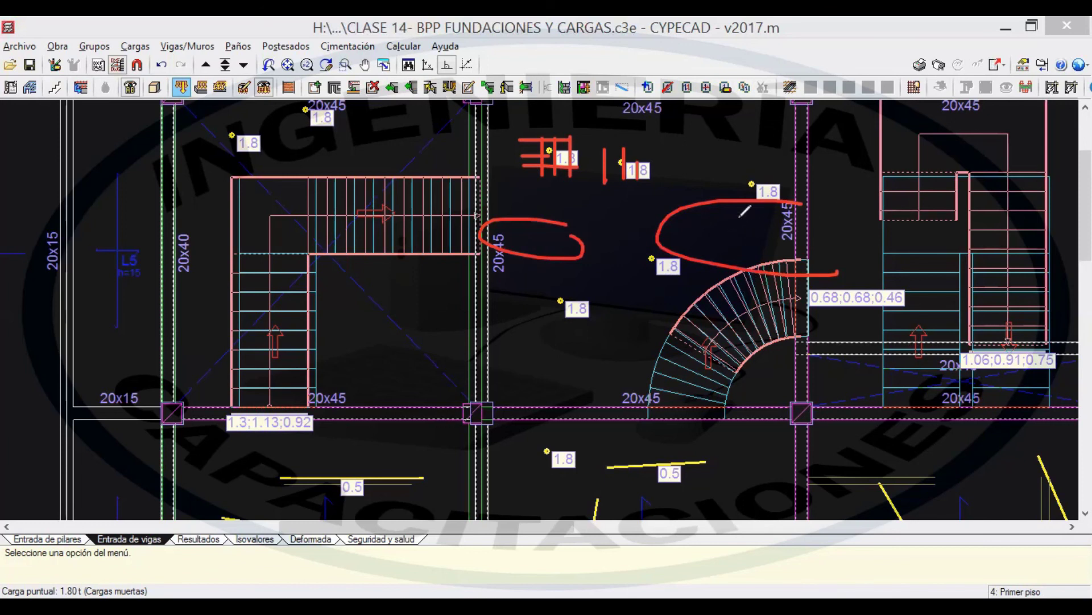
pyautogui.moveTo(765, 169)
pyautogui.mouseDown()
pyautogui.moveTo(722, 181)
pyautogui.moveTo(779, 209)
pyautogui.moveTo(796, 202)
pyautogui.mouseUp()
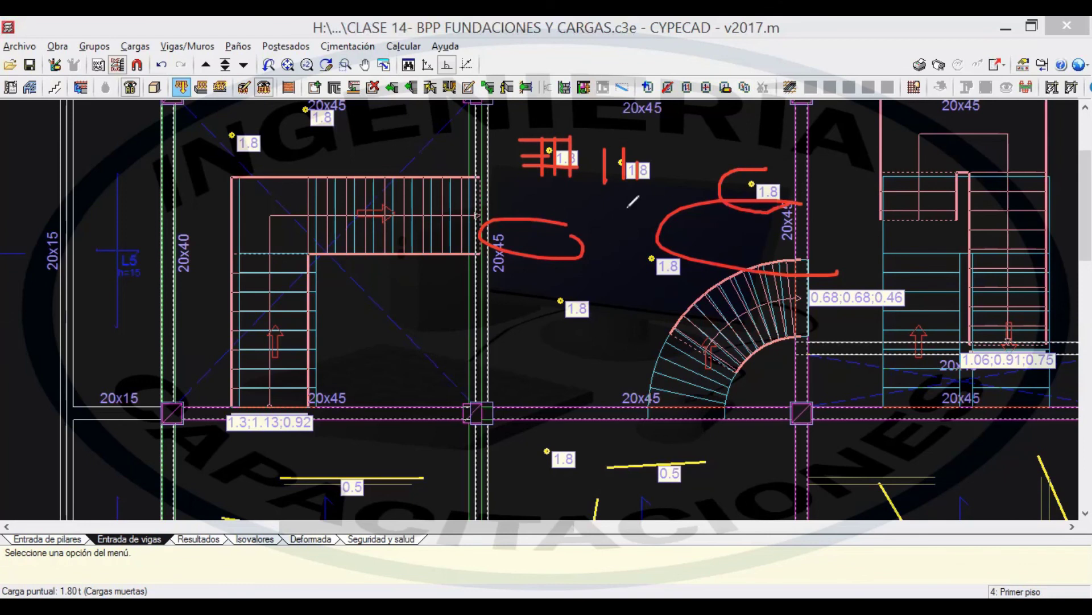
pyautogui.scroll(-3, 654, 216)
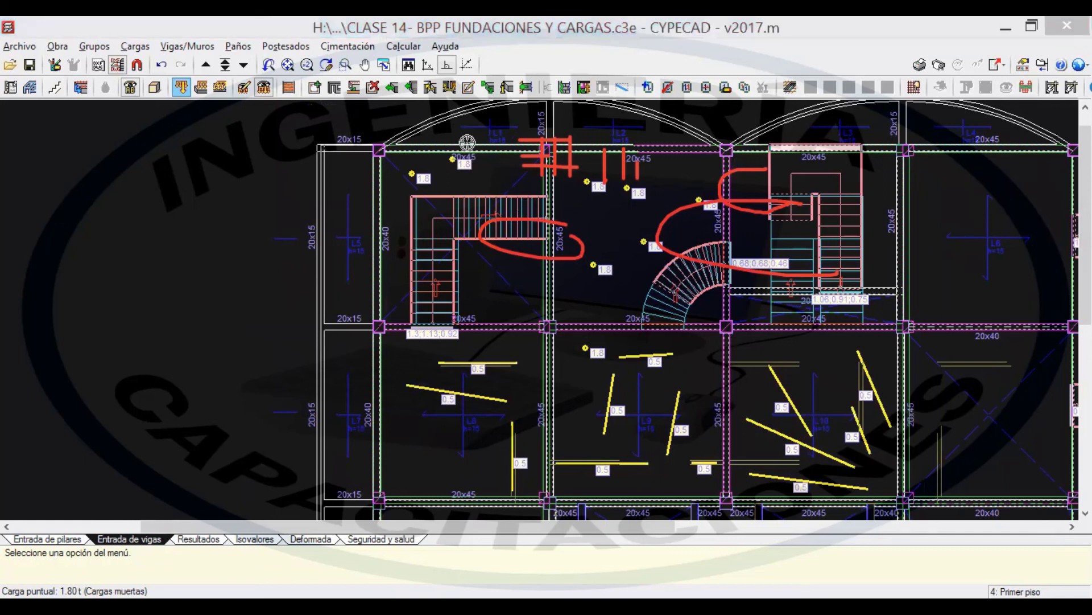
pyautogui.press('Escape')
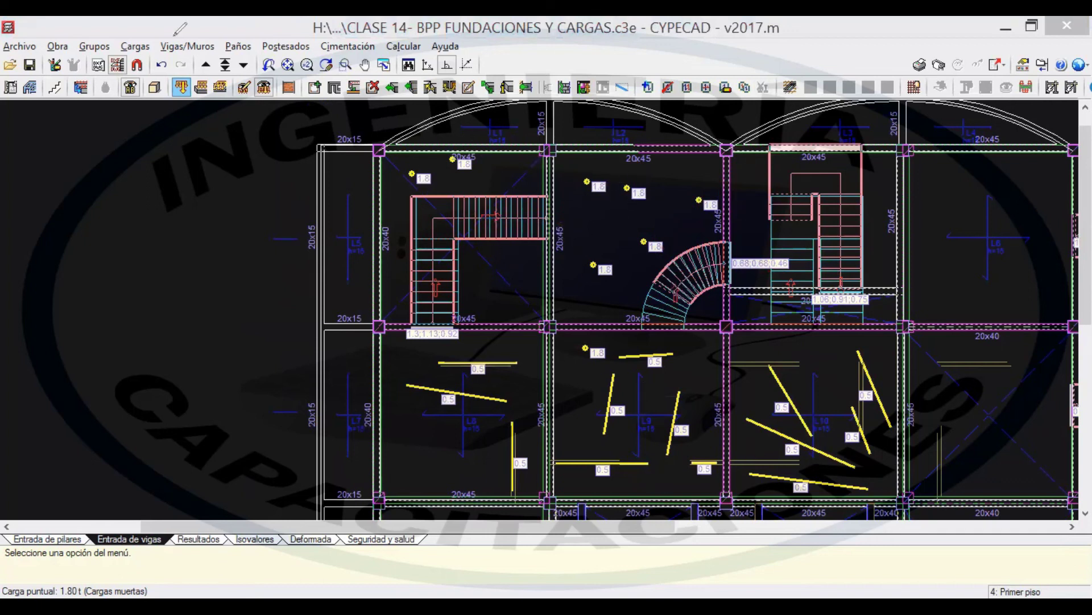
pyautogui.moveTo(1036, 175); pyautogui.dragTo(943, 268)
pyautogui.moveTo(969, 208); pyautogui.dragTo(1050, 285)
pyautogui.moveTo(676, 185); pyautogui.dragTo(589, 266)
pyautogui.moveTo(603, 219); pyautogui.dragTo(640, 252)
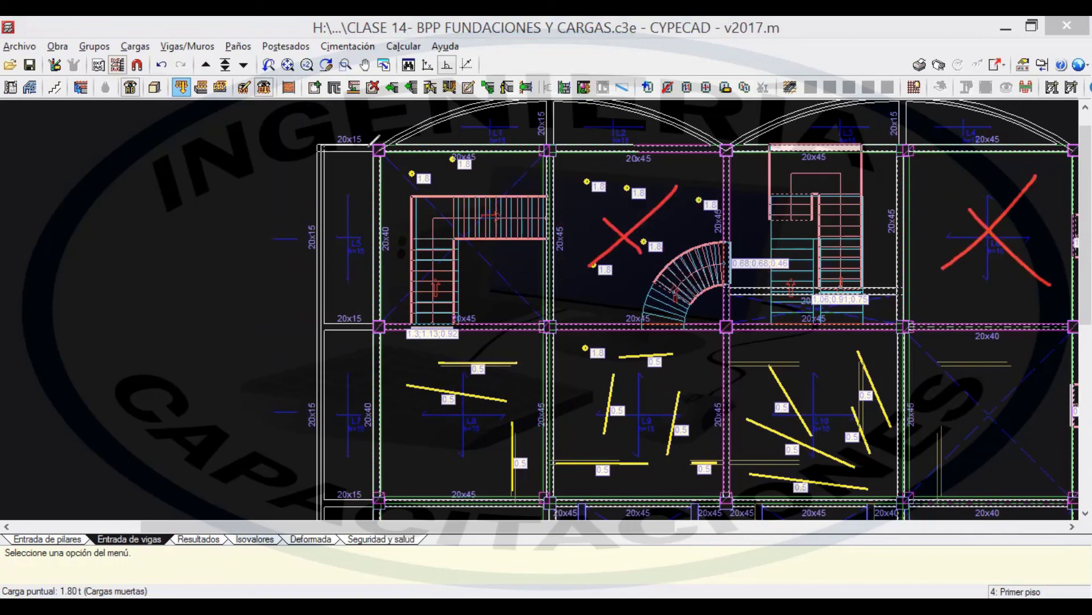
pyautogui.press('Escape')
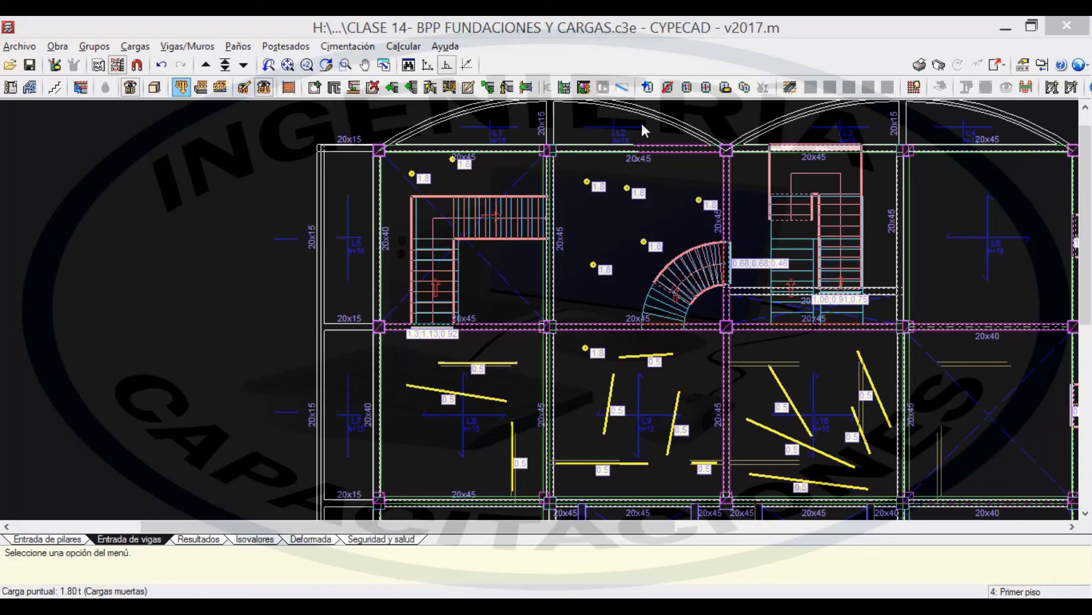
# Step: Delete the five 1.80 t point loads in the curved stair bay above panel L9
pyautogui.hotkey('ctrl', 'shift', 'd')
pyautogui.scroll(-1, 468, 380)
pyautogui.scroll(-1, 458, 330)
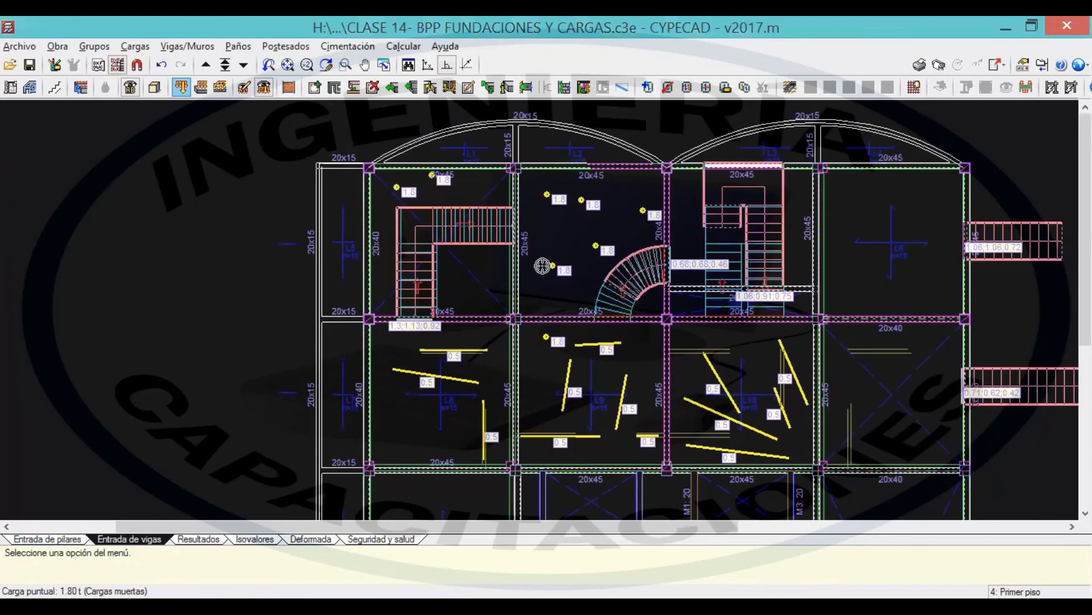
pyautogui.hotkey('alt', 'v')
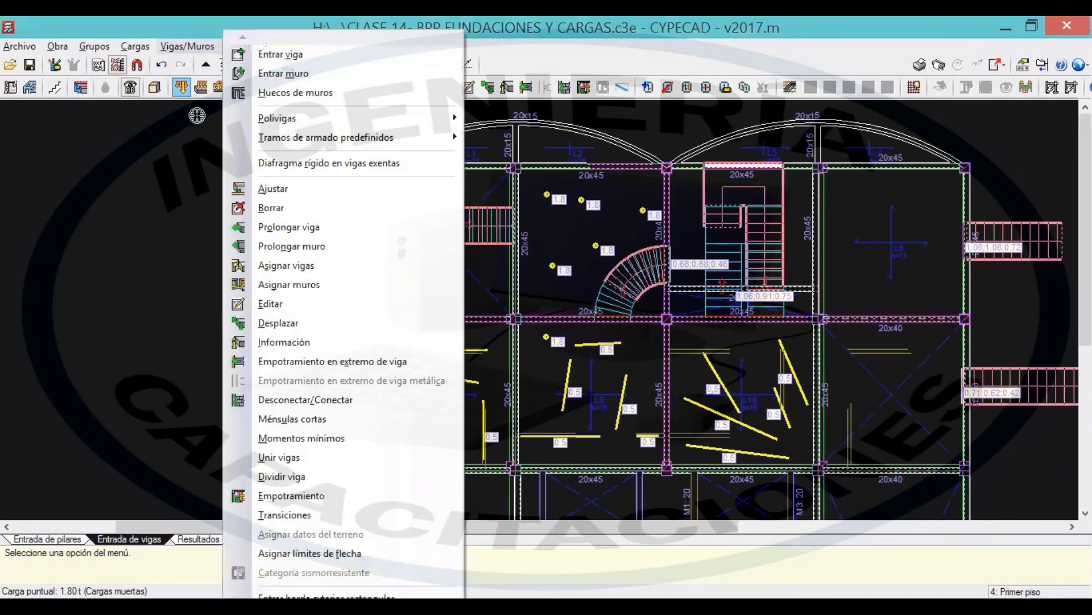
pyautogui.click(134, 46)
pyautogui.click(147, 63)
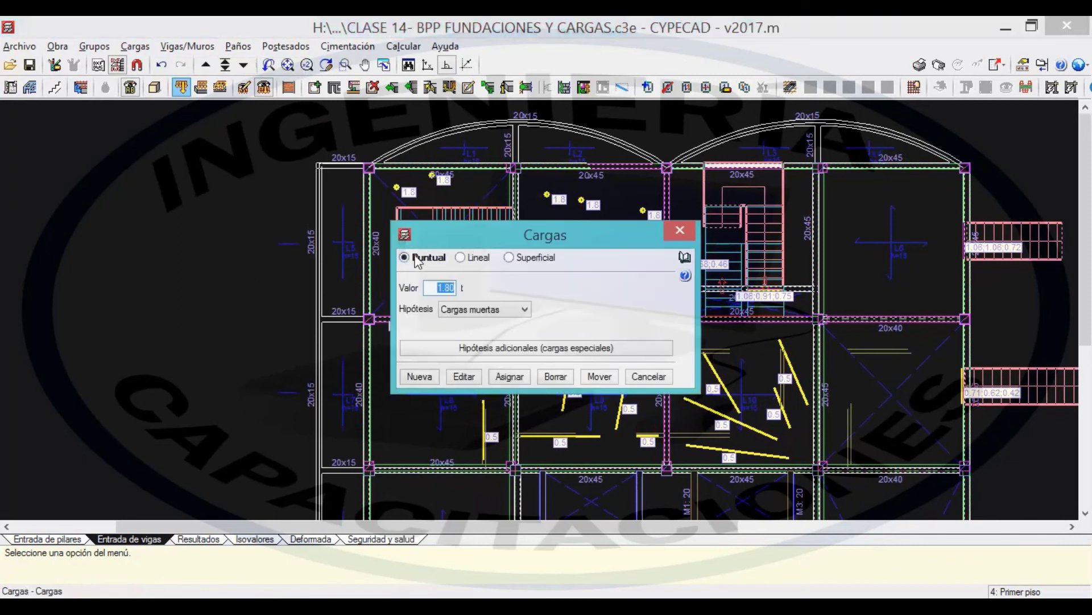
pyautogui.click(555, 376)
pyautogui.click(548, 197)
pyautogui.click(581, 200)
pyautogui.click(553, 265)
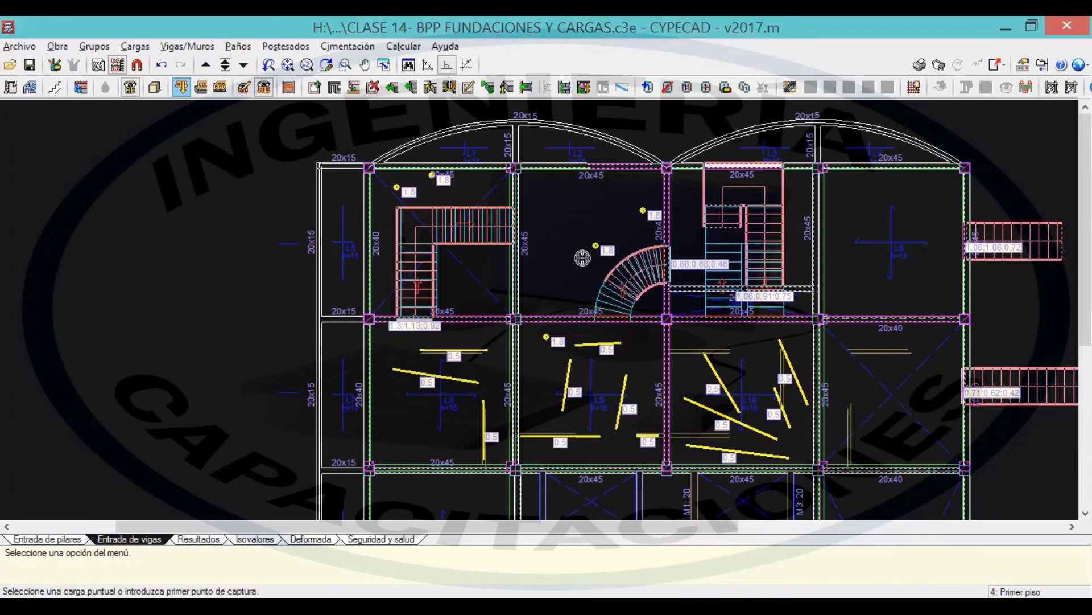
pyautogui.click(597, 246)
pyautogui.click(643, 209)
# Step: Delete the remaining 1.80 t point loads beside the L-shaped stair and inside panel L9
pyautogui.click(407, 189)
pyautogui.click(390, 187)
pyautogui.click(432, 175)
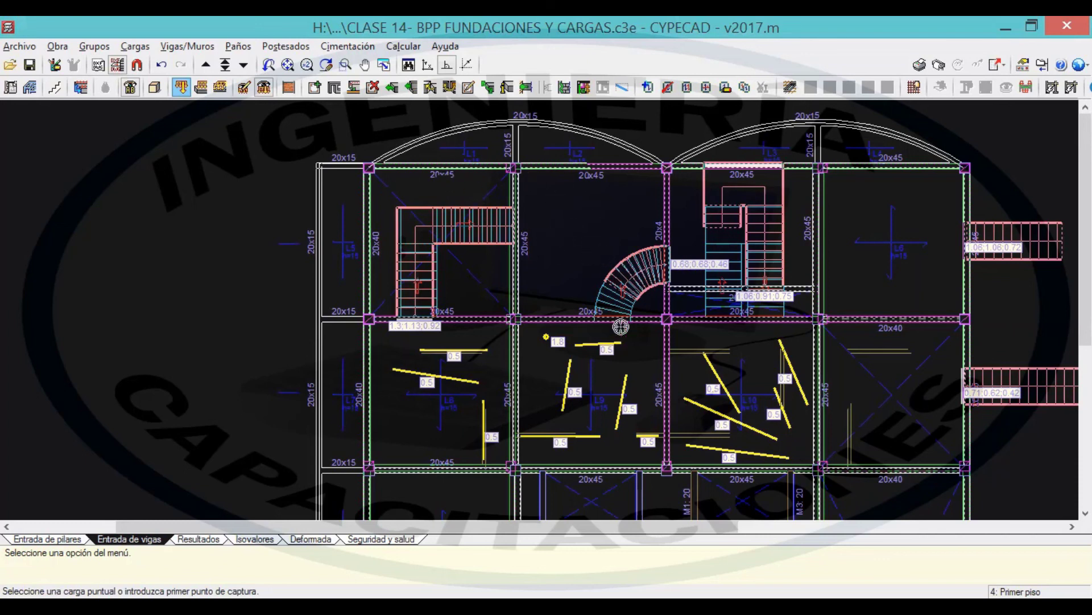
pyautogui.rightClick(548, 340)
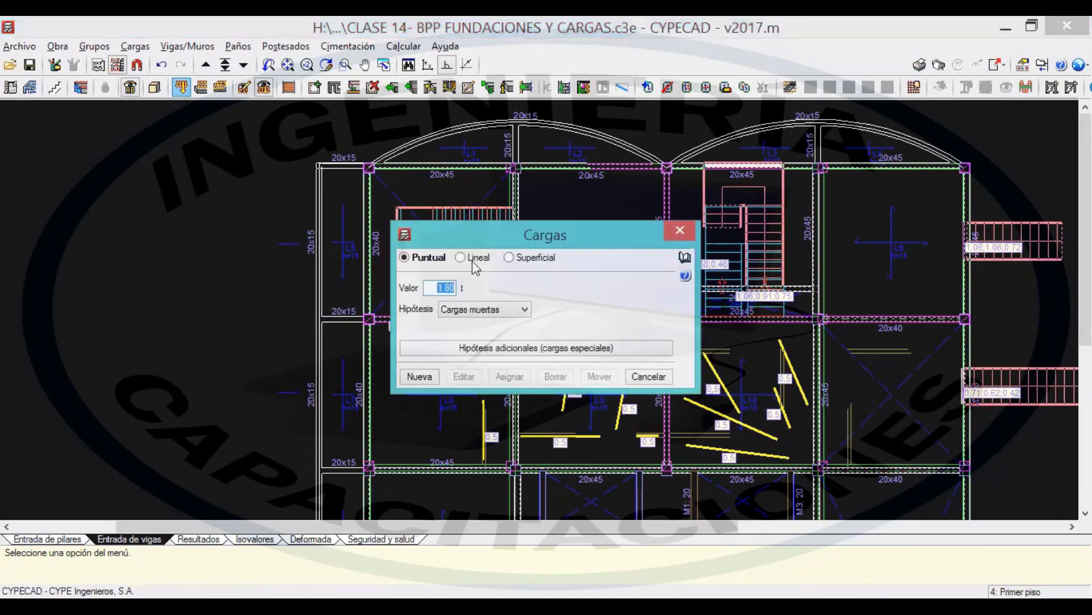
# Step: Delete all 0.50 t/m uniform linear loads across panels L8, L9 and L10 with one capture window
pyautogui.click(477, 257)
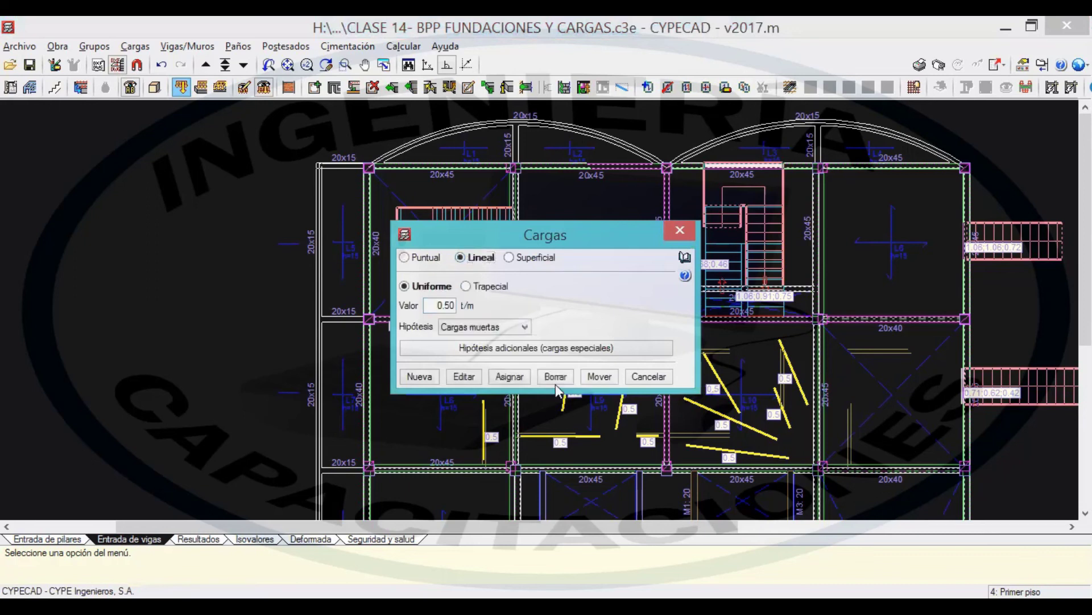
pyautogui.click(555, 376)
pyautogui.click(803, 461)
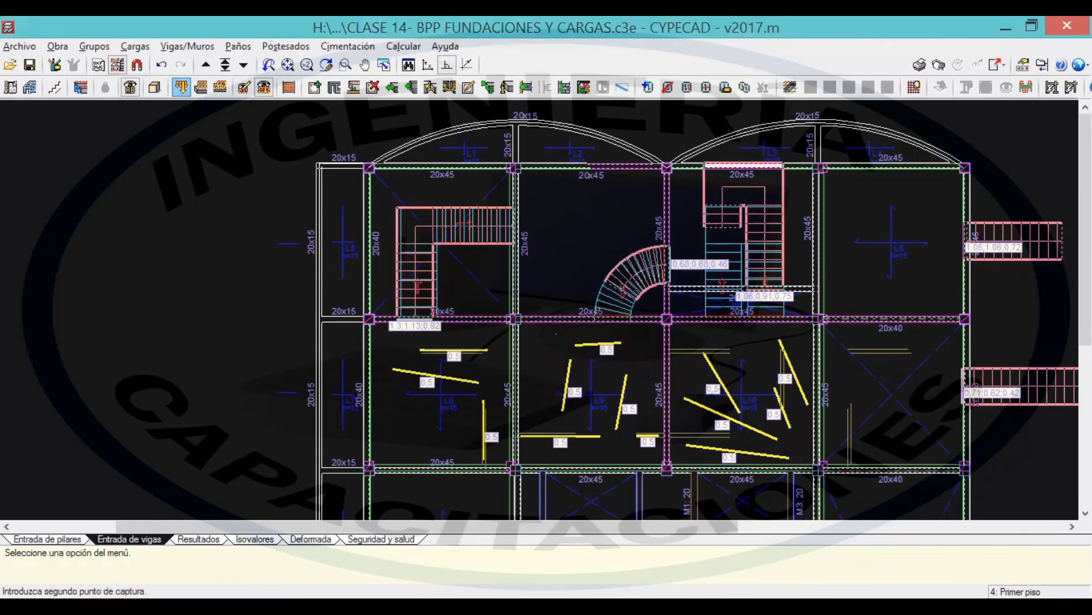
pyautogui.click(384, 328)
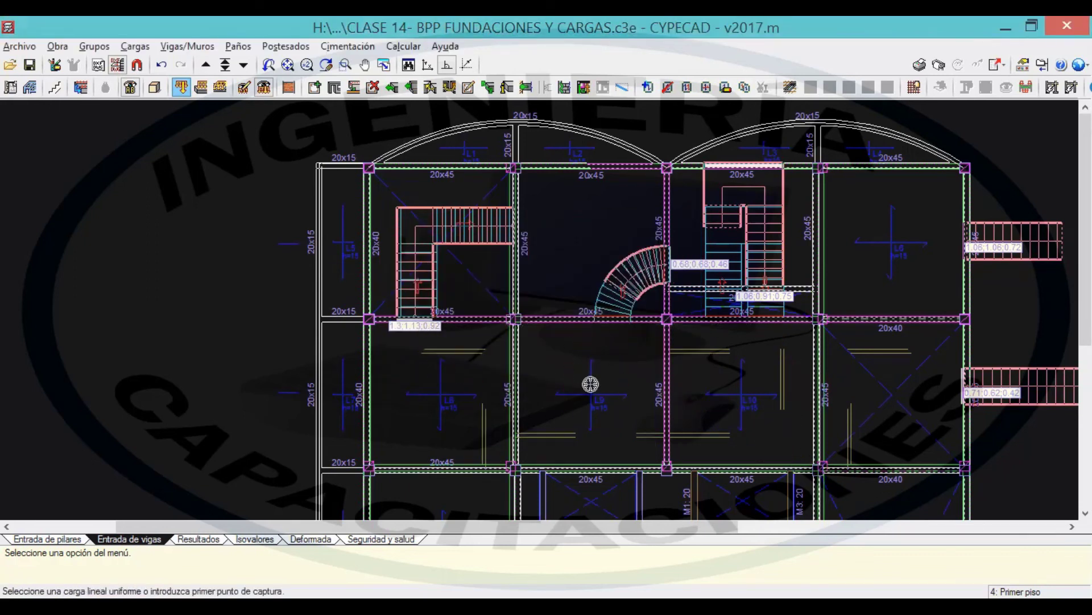
pyautogui.scroll(-1, 556, 401)
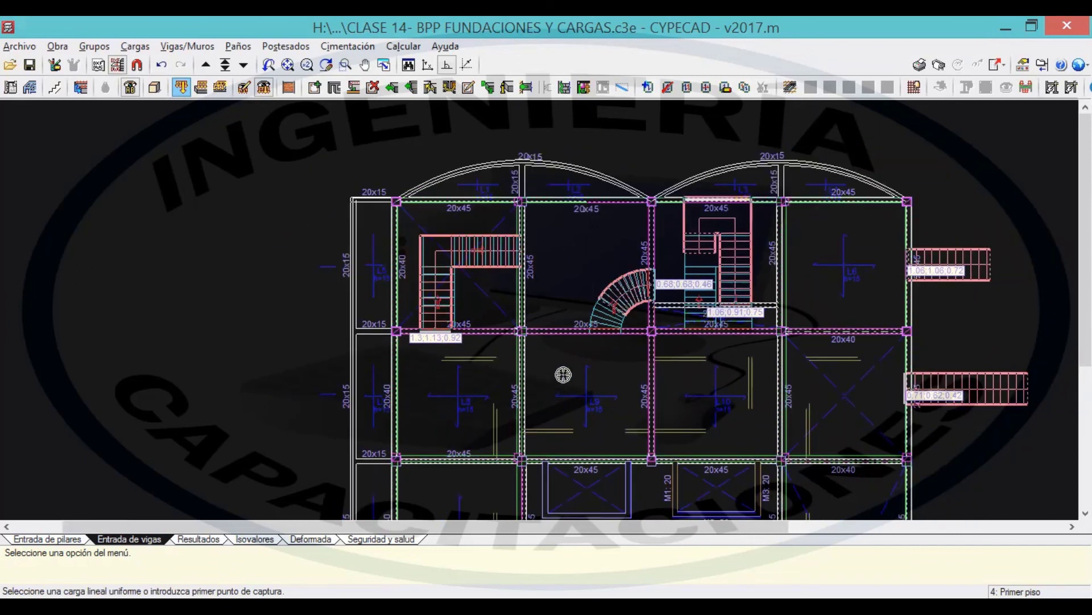
pyautogui.rightClick(470, 206)
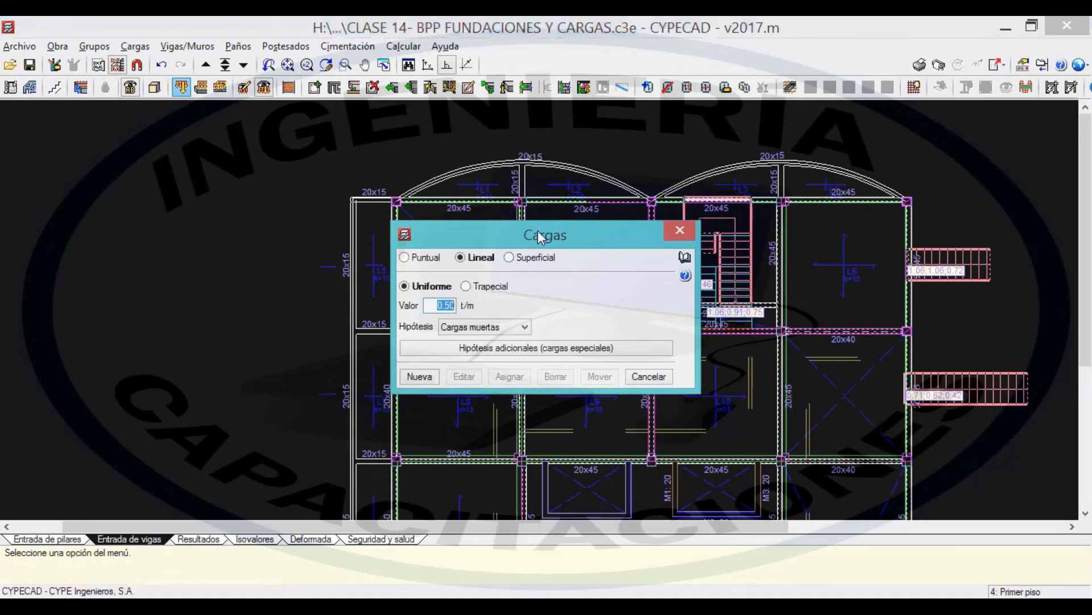
pyautogui.moveTo(538, 230); pyautogui.dragTo(672, 216)
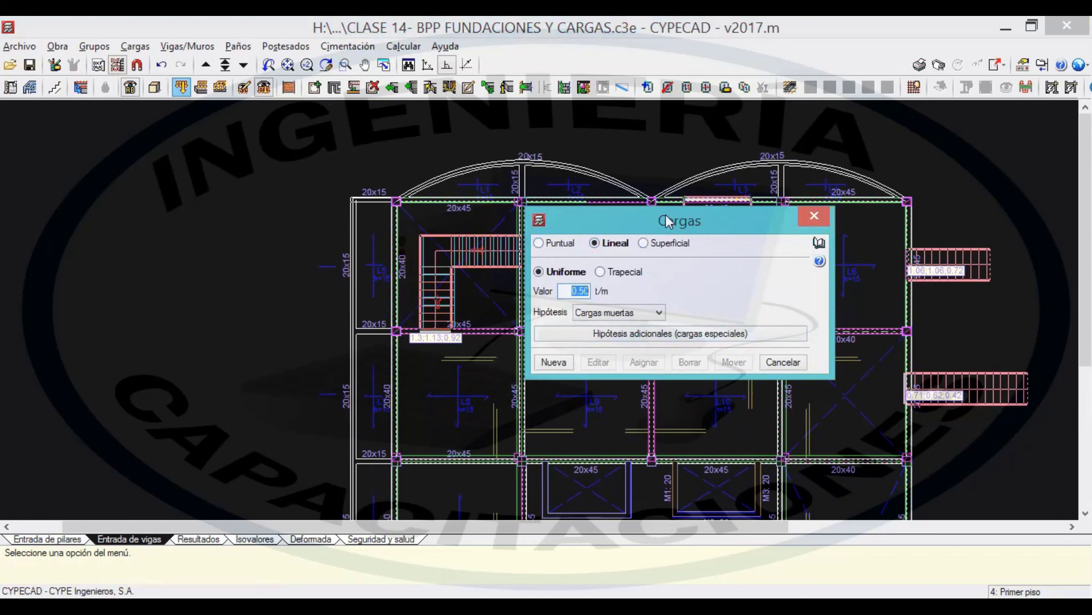
pyautogui.moveTo(667, 216); pyautogui.dragTo(268, 207)
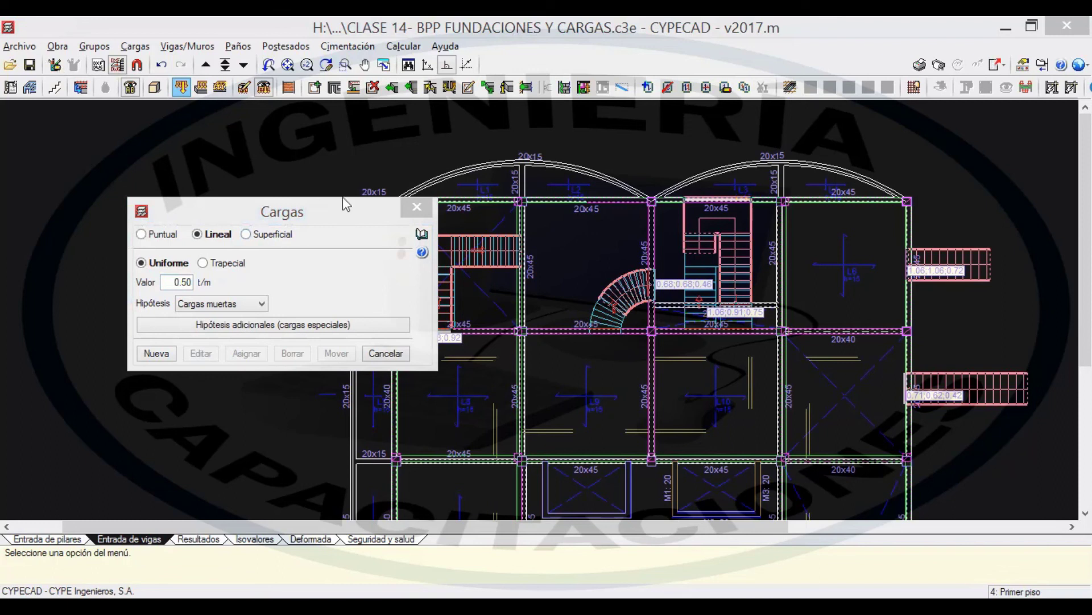
pyautogui.moveTo(342, 209); pyautogui.dragTo(381, 175)
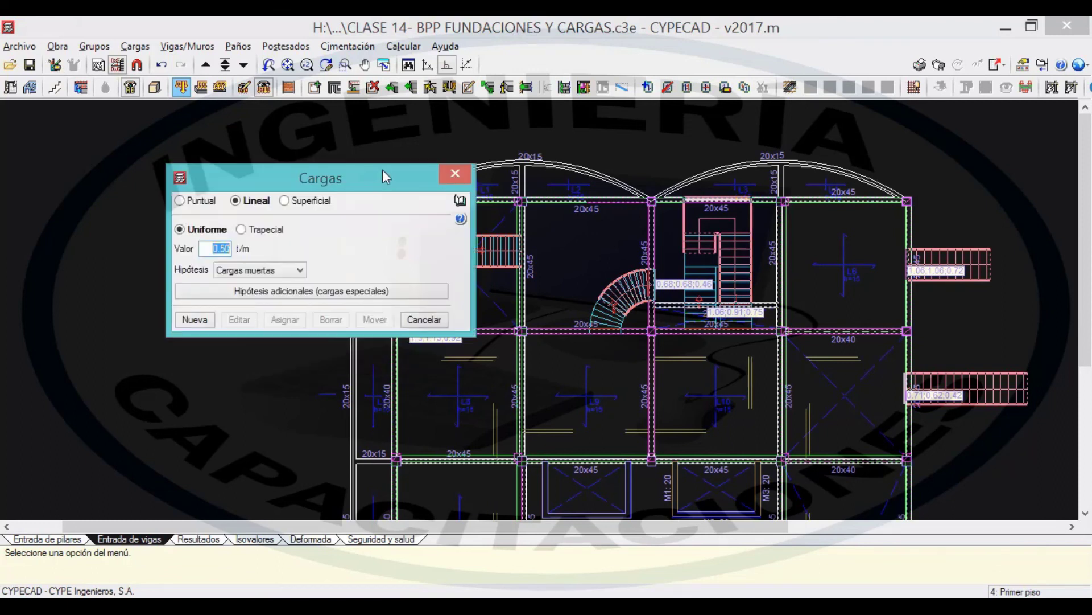
pyautogui.click(456, 175)
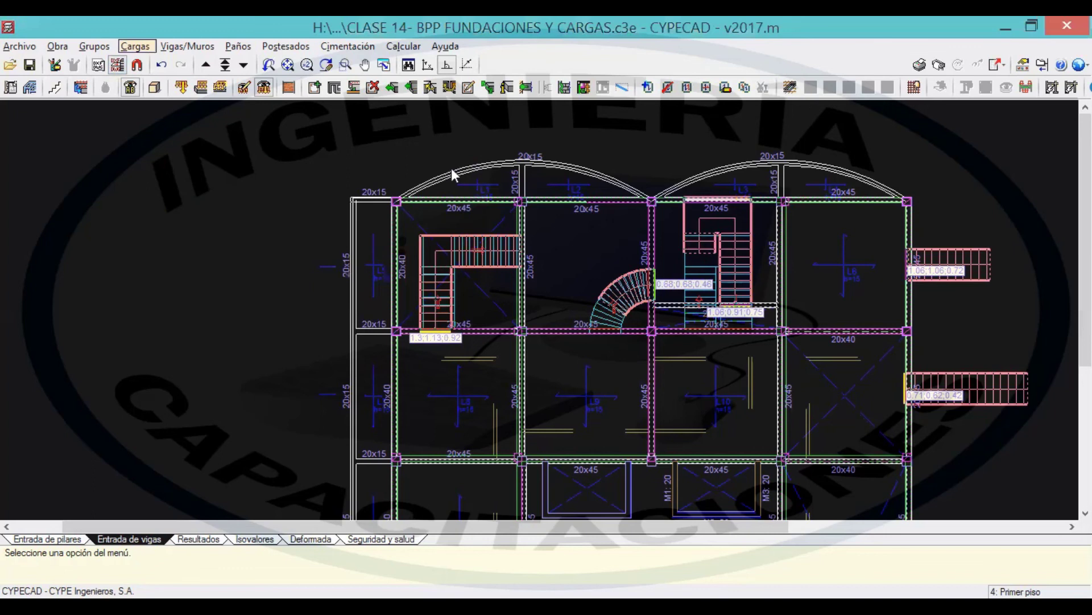
pyautogui.click(135, 46)
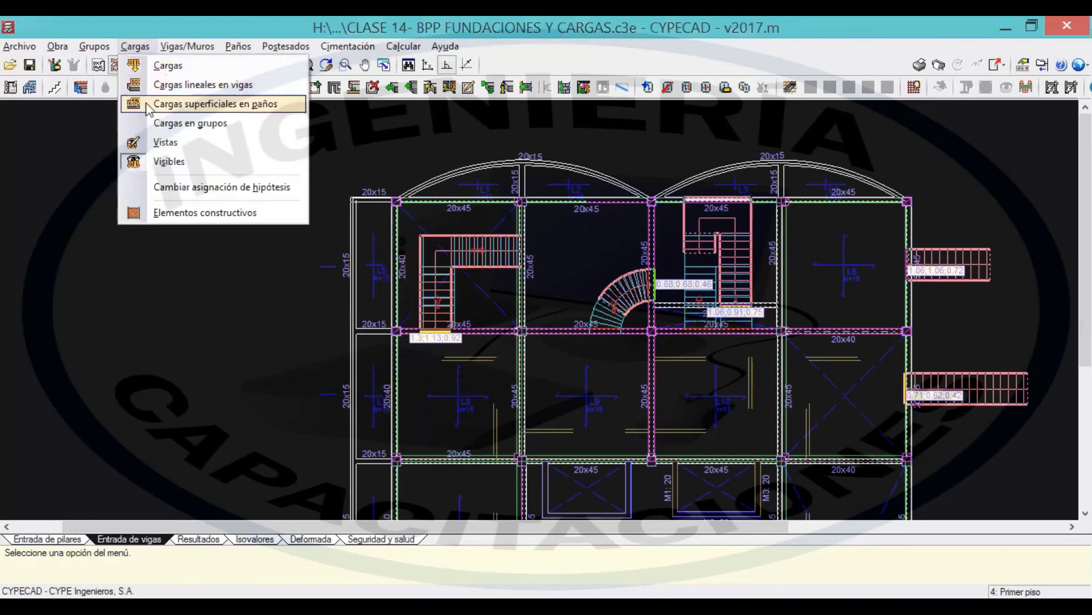
pyautogui.click(149, 107)
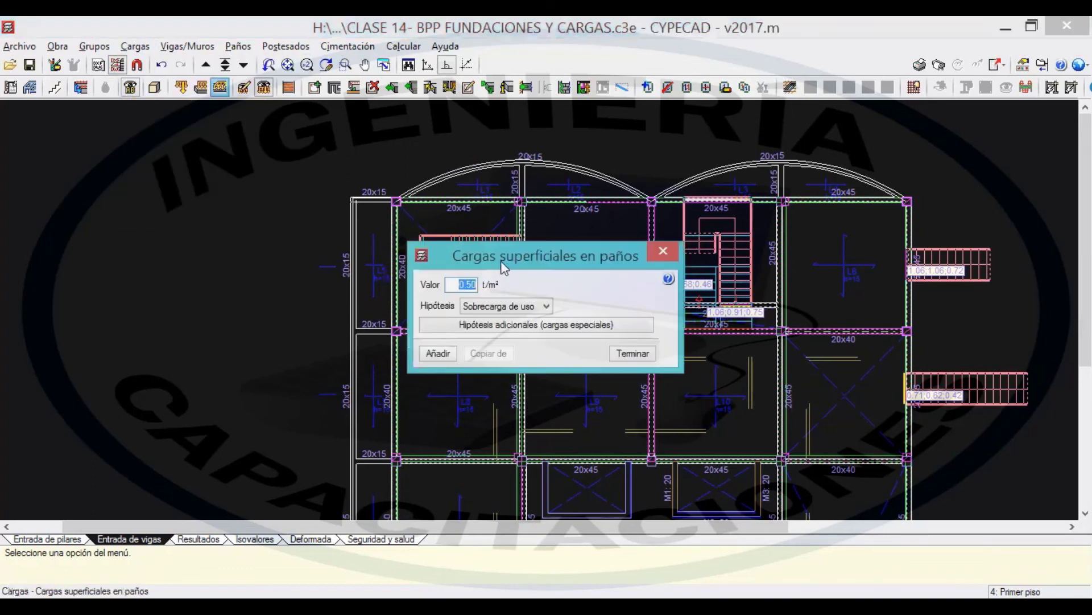
pyautogui.moveTo(501, 261); pyautogui.dragTo(196, 200)
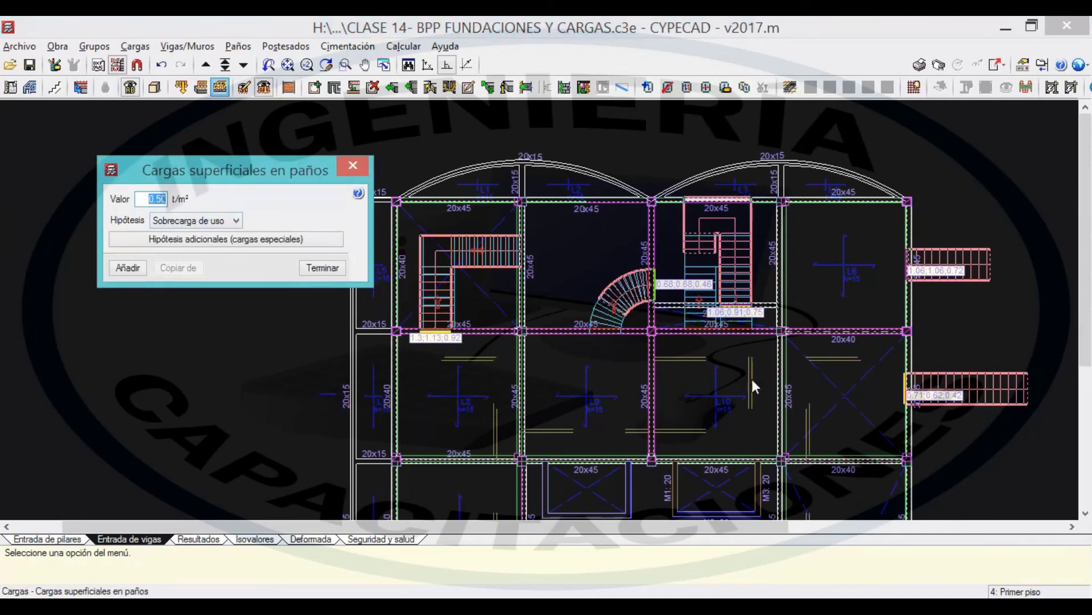
pyautogui.click(338, 163)
# Step: Open the general load definition and choose the Superficial load type
pyautogui.click(134, 46)
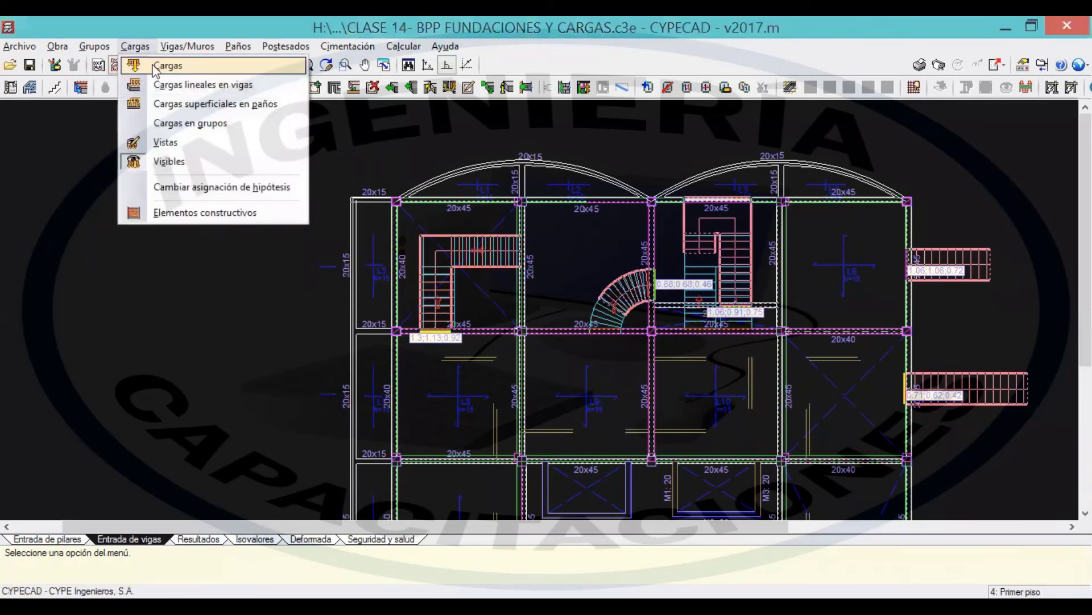
pyautogui.click(153, 65)
pyautogui.click(519, 259)
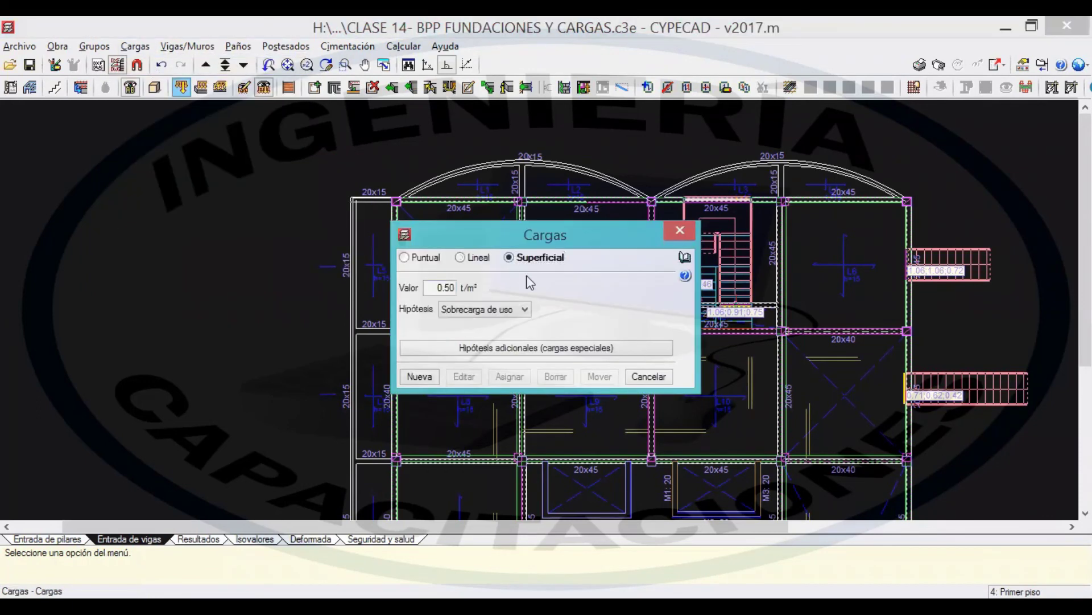
pyautogui.moveTo(544, 234); pyautogui.dragTo(230, 222)
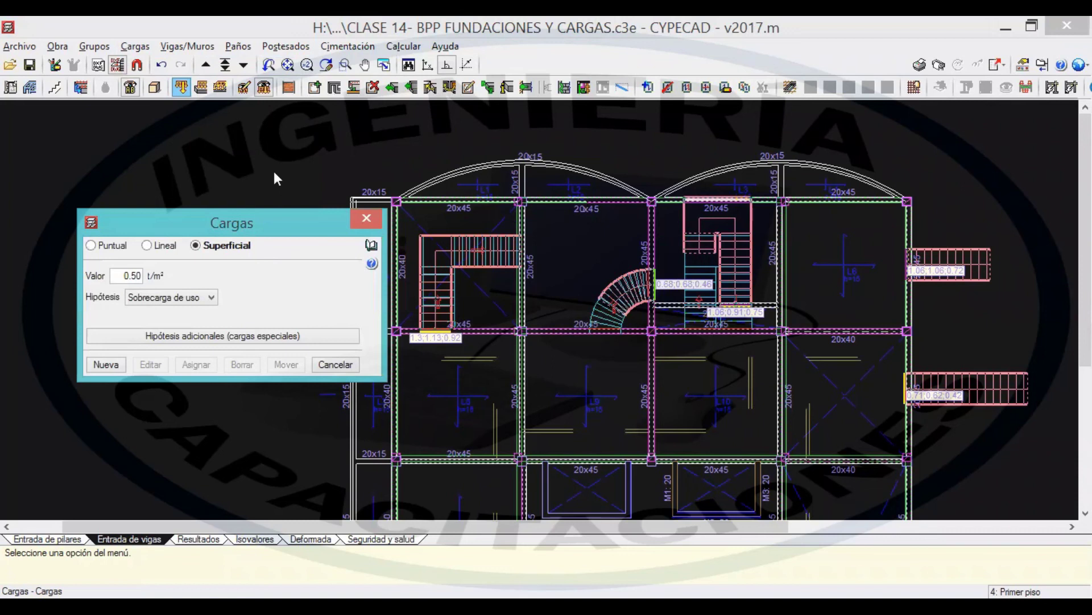
pyautogui.click(703, 362)
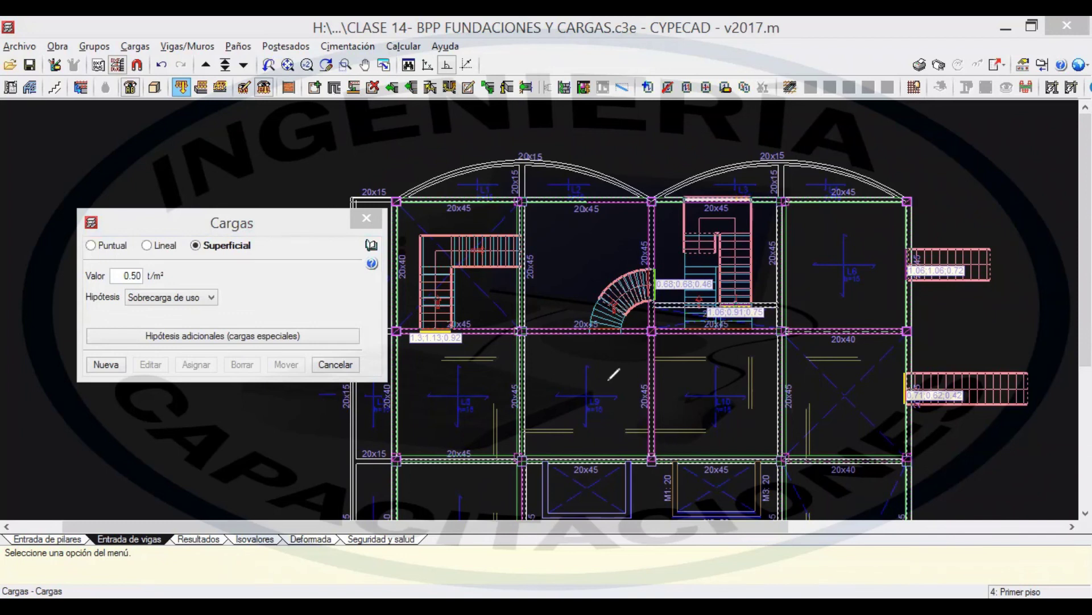
pyautogui.moveTo(579, 338)
pyautogui.mouseDown()
pyautogui.moveTo(572, 376)
pyautogui.moveTo(603, 397)
pyautogui.moveTo(649, 396)
pyautogui.moveTo(581, 359)
pyautogui.moveTo(626, 341)
pyautogui.moveTo(642, 385)
pyautogui.mouseUp()
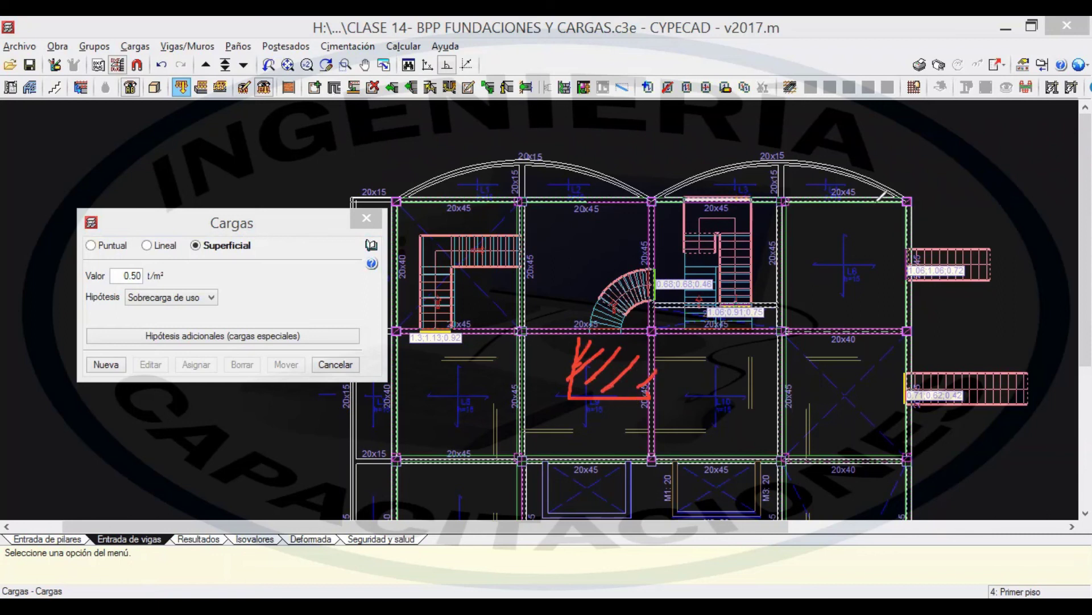
pyautogui.moveTo(797, 265); pyautogui.dragTo(907, 265)
pyautogui.moveTo(829, 213)
pyautogui.mouseDown()
pyautogui.moveTo(791, 245)
pyautogui.moveTo(807, 257)
pyautogui.mouseUp()
pyautogui.moveTo(892, 222)
pyautogui.mouseDown()
pyautogui.moveTo(865, 254)
pyautogui.moveTo(897, 230)
pyautogui.mouseUp()
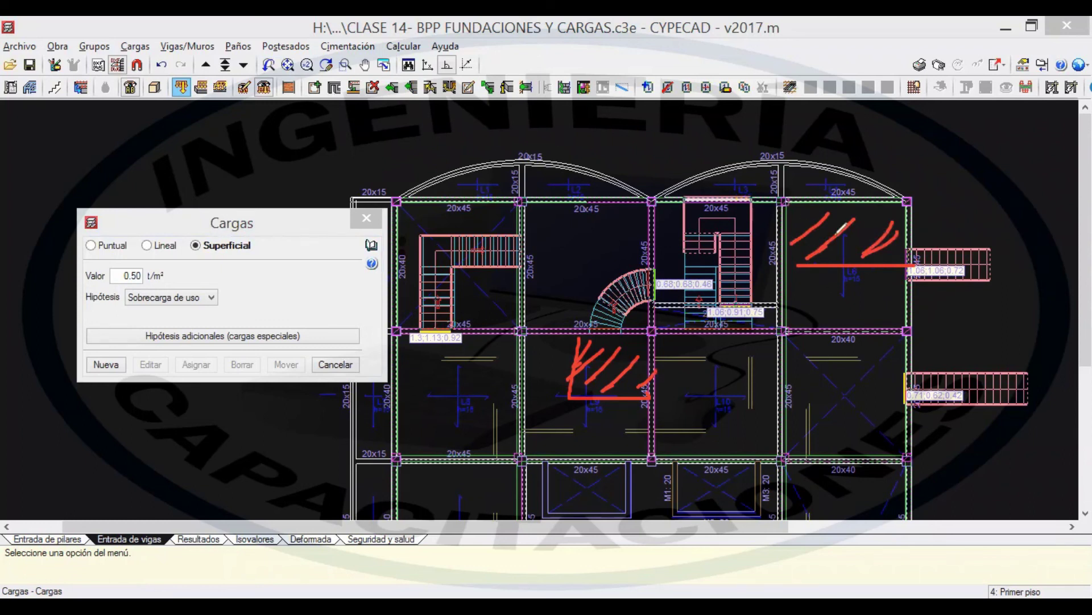
pyautogui.click(783, 209)
pyautogui.click(789, 264)
pyautogui.moveTo(892, 212); pyautogui.dragTo(901, 209)
pyautogui.press('e')
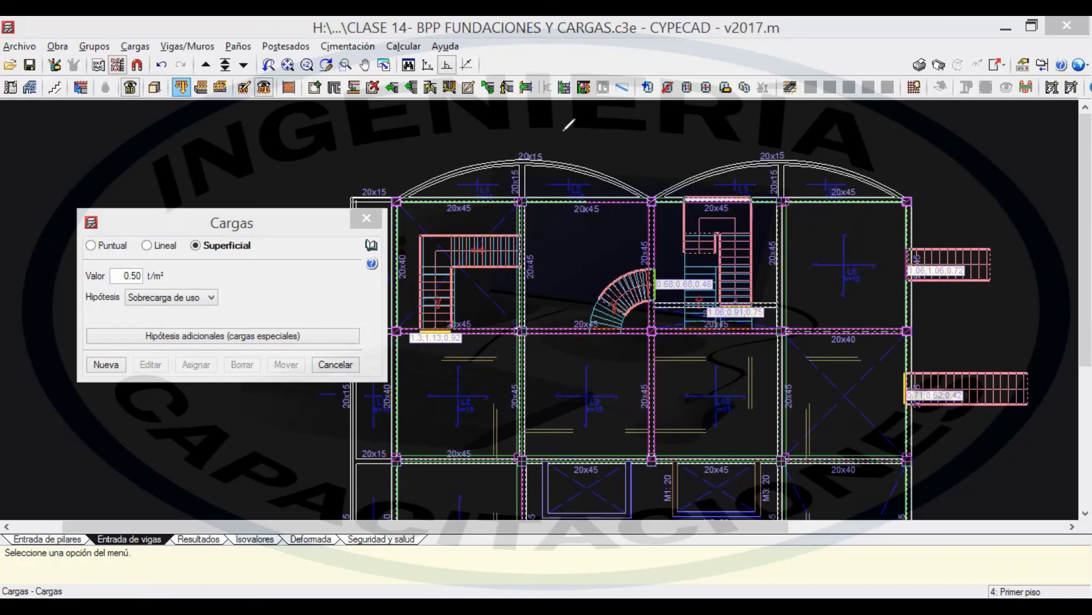
# Step: Create a rectangular 0.50 t/m² surface load with hypothesis Sobrecarga de uso in the upper right corner of panel L6
pyautogui.moveTo(290, 222); pyautogui.dragTo(277, 179)
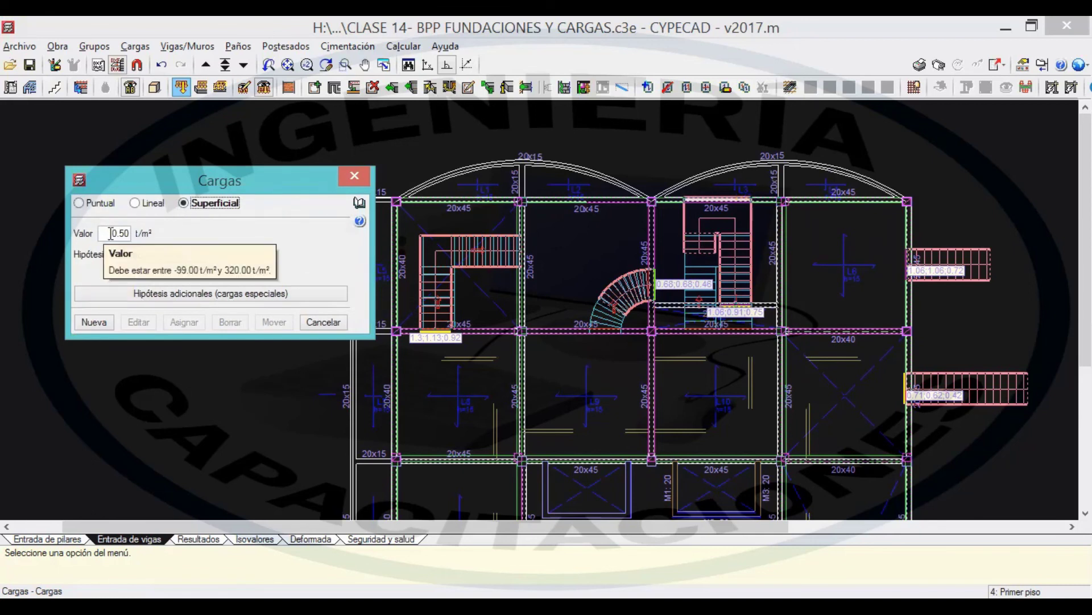
pyautogui.moveTo(224, 188); pyautogui.dragTo(220, 170)
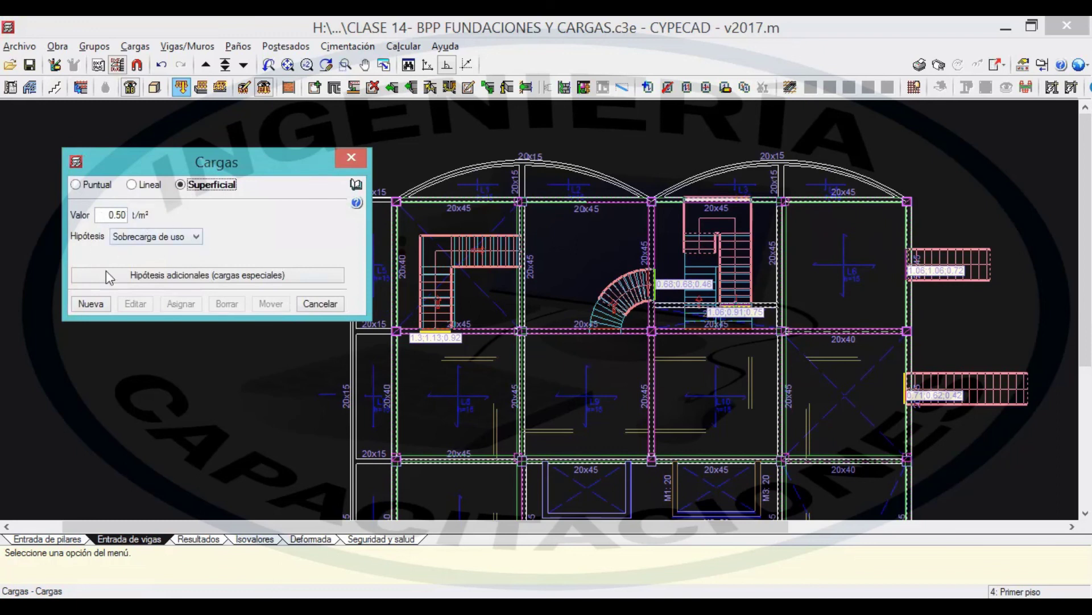
pyautogui.moveTo(152, 166); pyautogui.dragTo(146, 130)
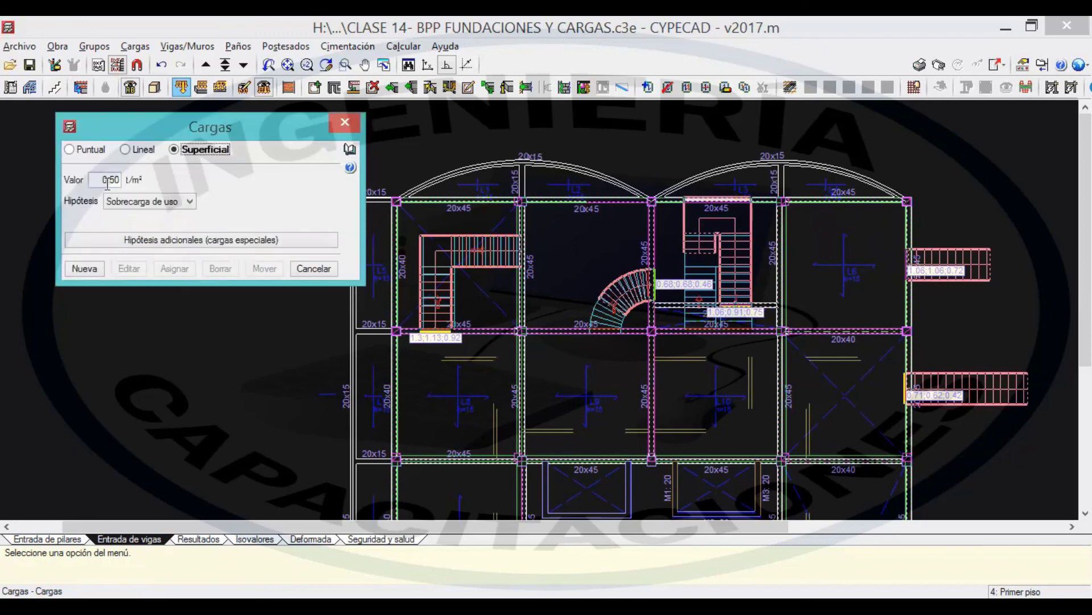
pyautogui.click(84, 268)
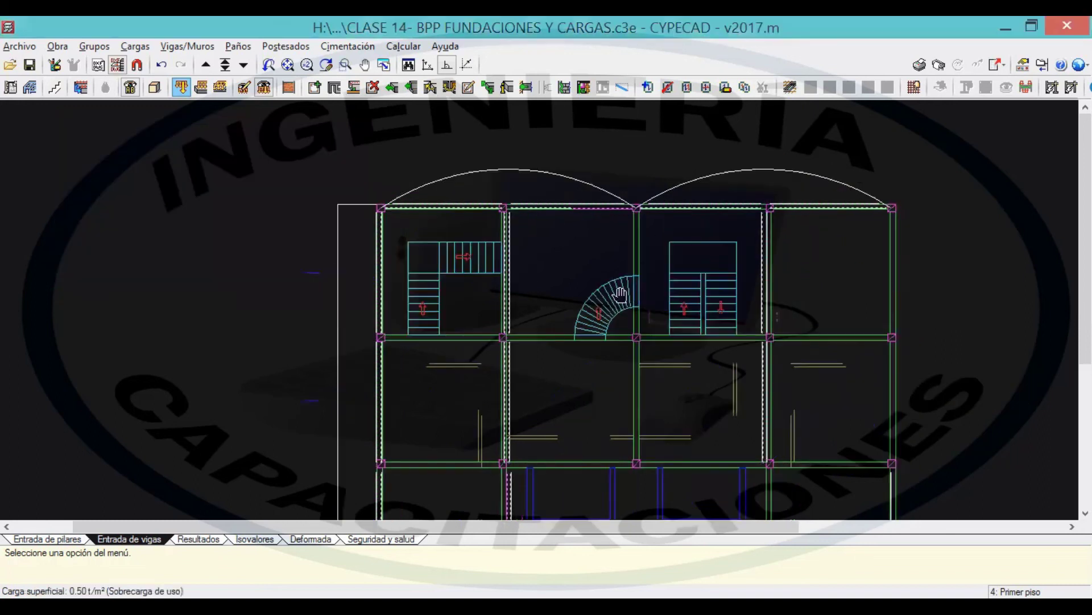
pyautogui.scroll(5, 731, 275)
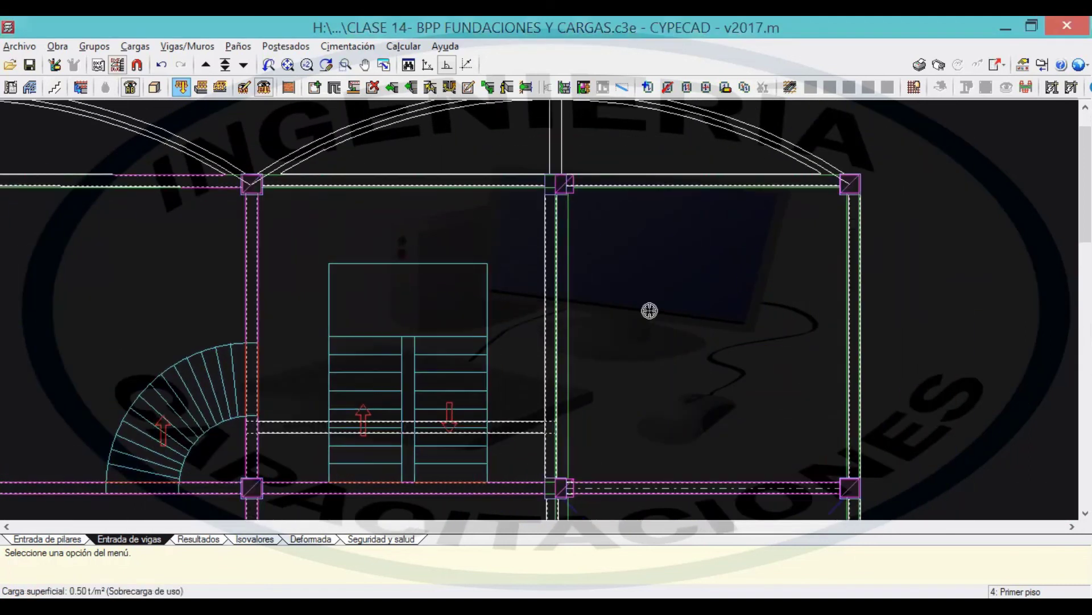
pyautogui.scroll(1, 649, 310)
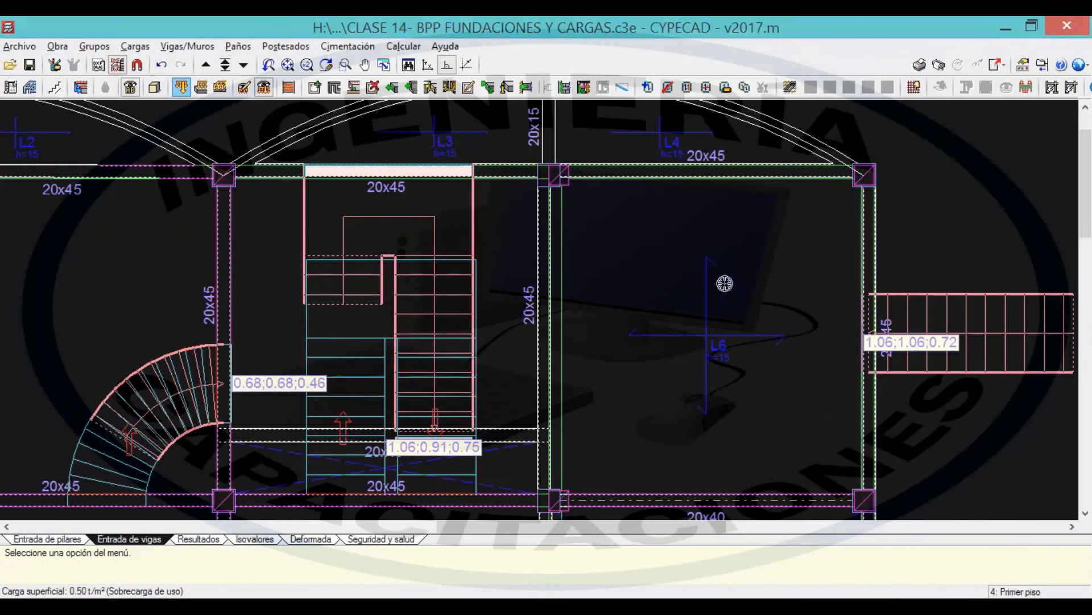
pyautogui.click(693, 184)
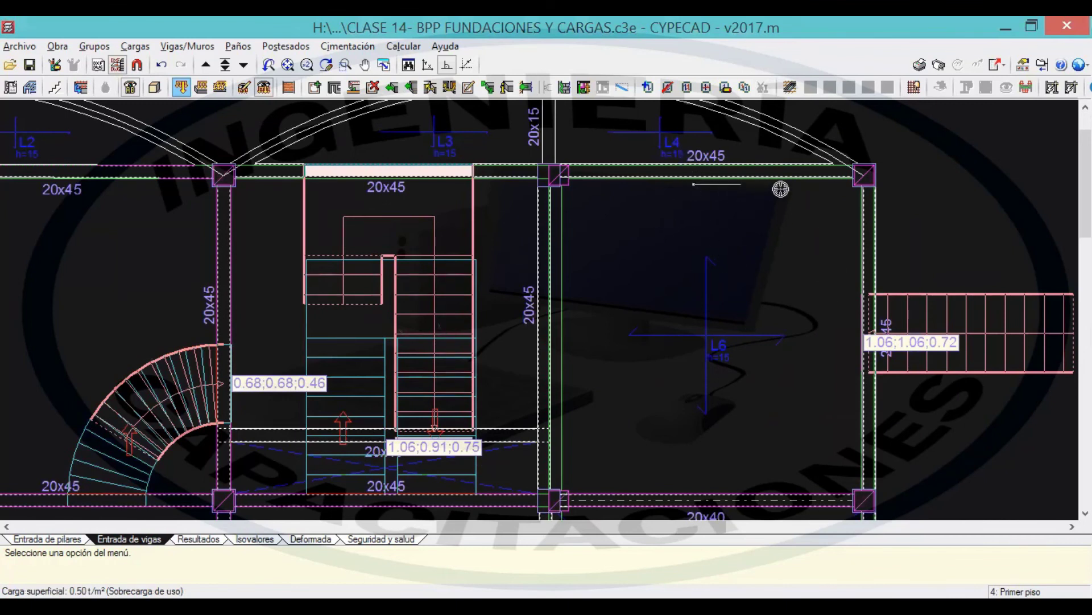
pyautogui.click(849, 184)
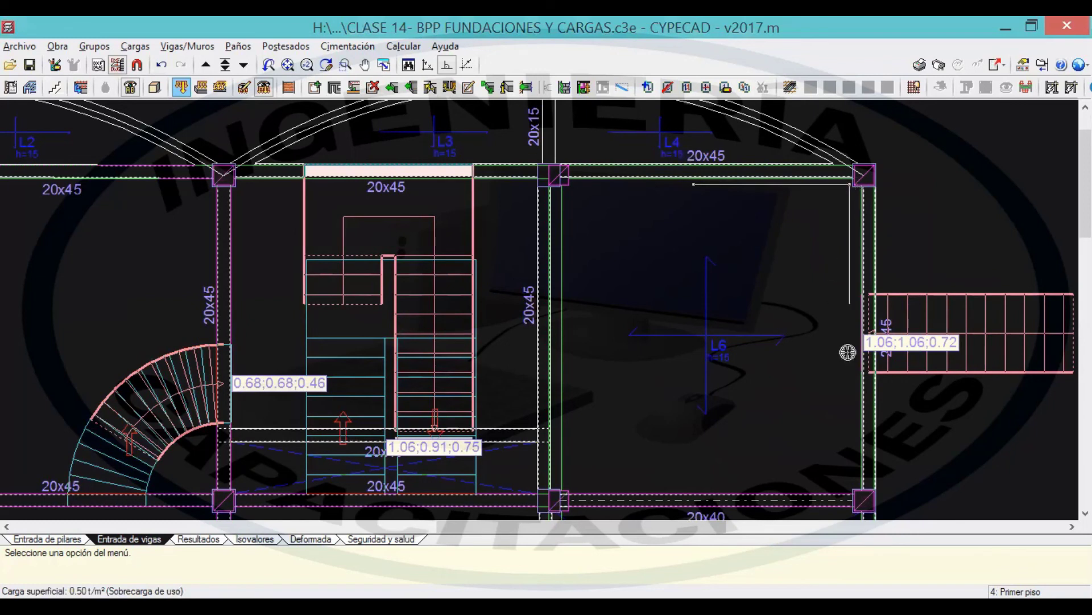
pyautogui.click(849, 316)
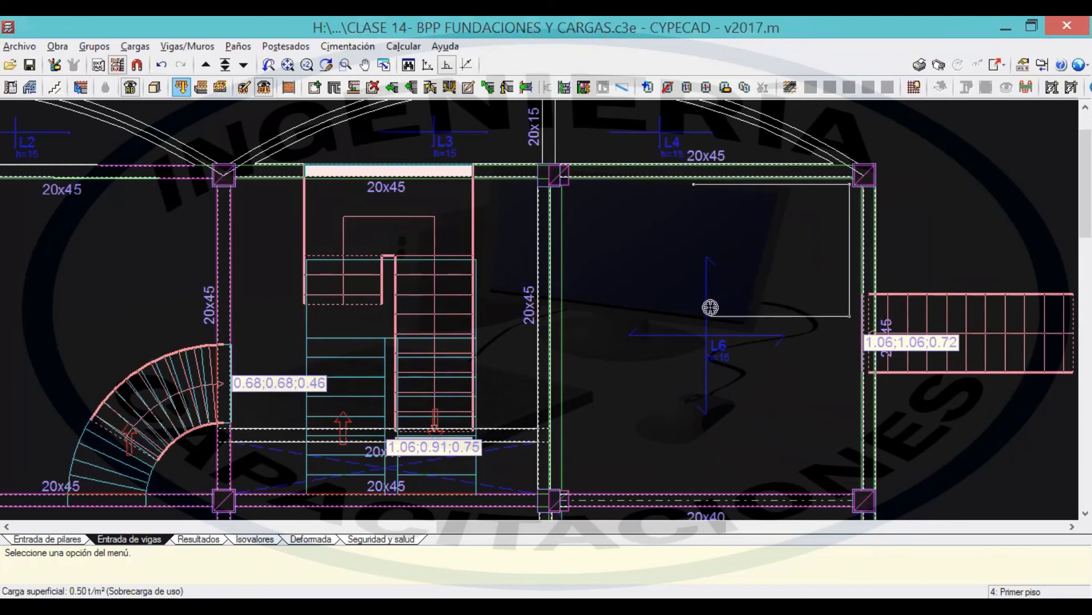
pyautogui.click(690, 316)
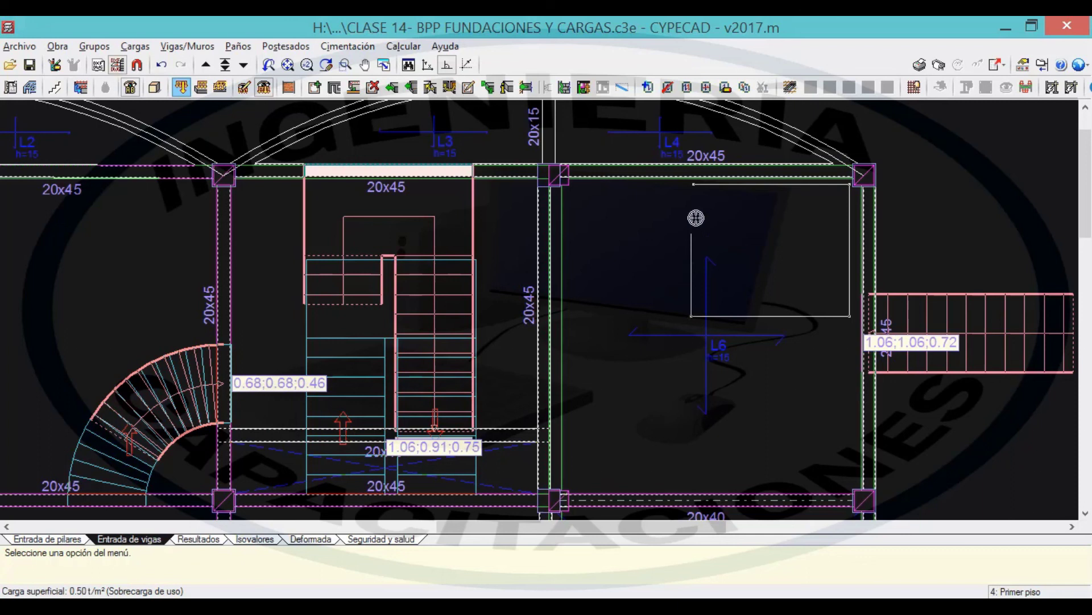
pyautogui.rightClick(717, 268)
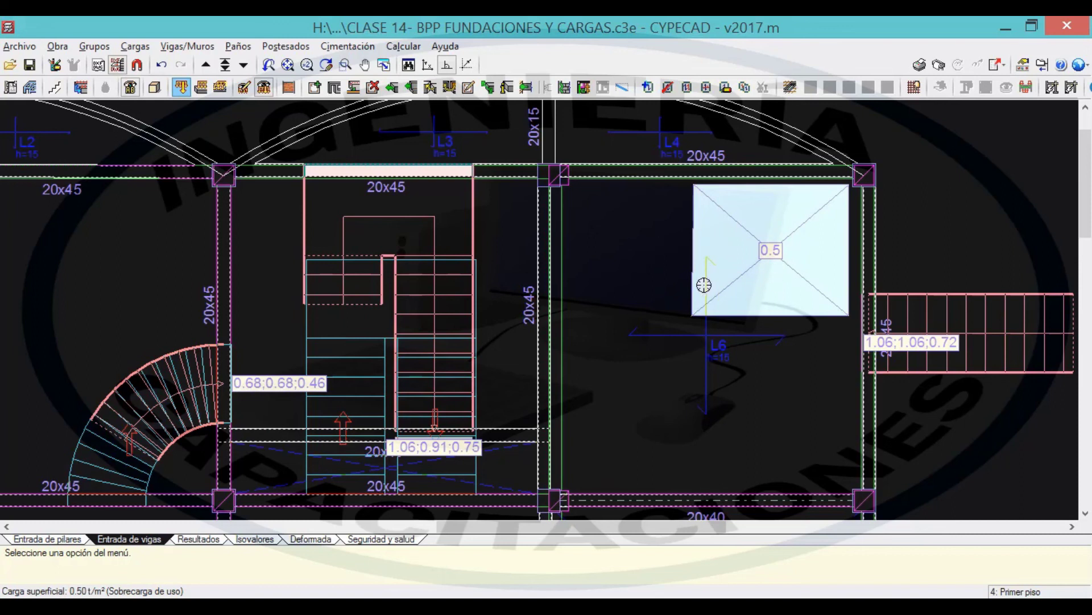
# Step: Add an irregular five-sided 0.50 t/m² surface load in panel L6, between the rectangular load and the 20x40 beam
pyautogui.scroll(2, 740, 246)
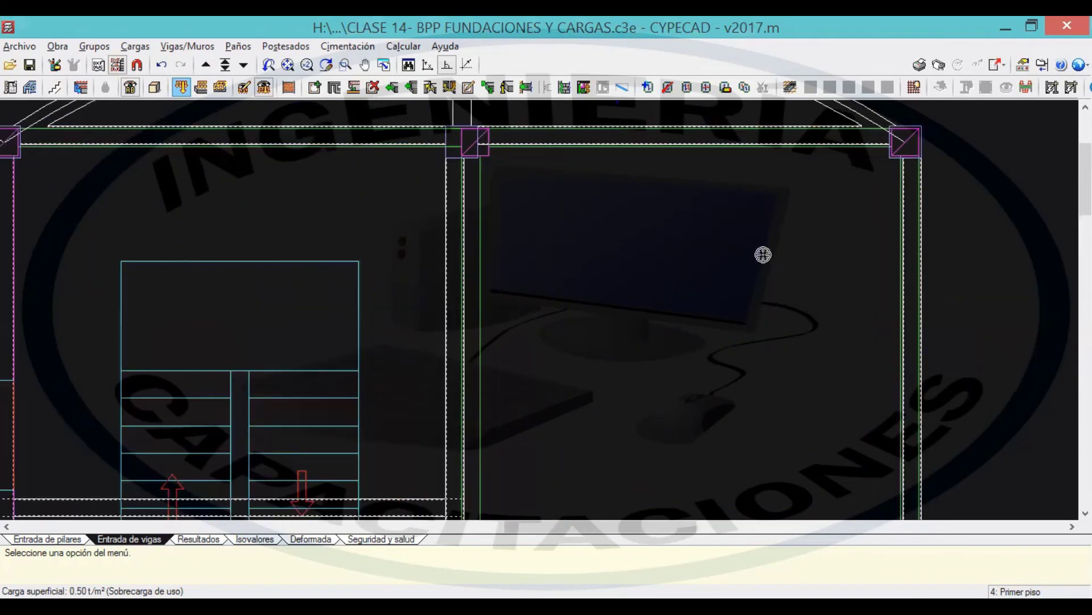
pyautogui.scroll(-2, 749, 242)
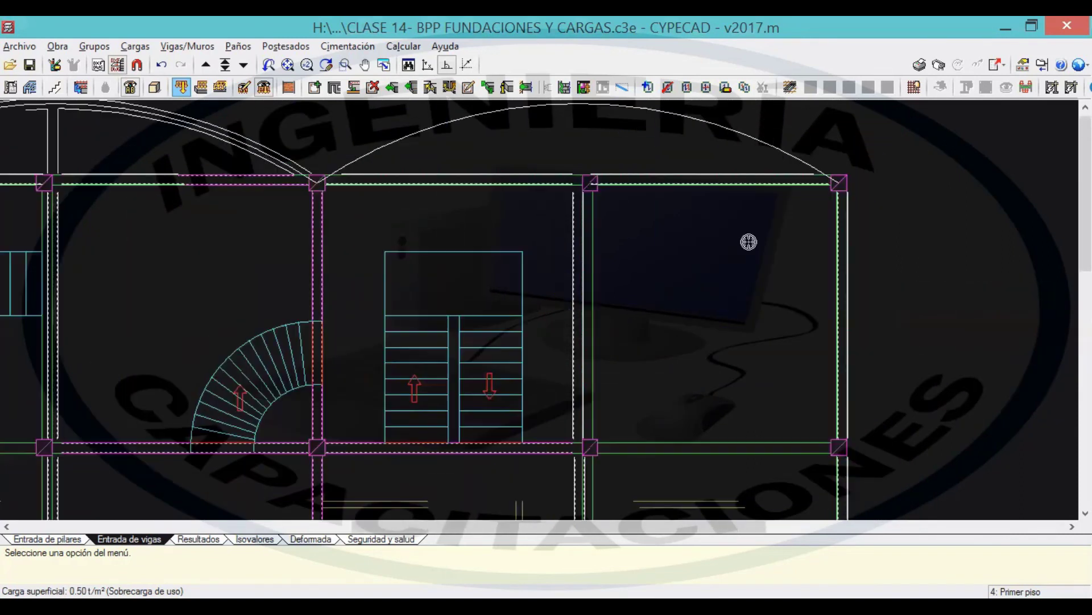
pyautogui.scroll(-1, 749, 242)
pyautogui.moveTo(708, 236); pyautogui.dragTo(714, 200, button='middle')
pyautogui.click(676, 325)
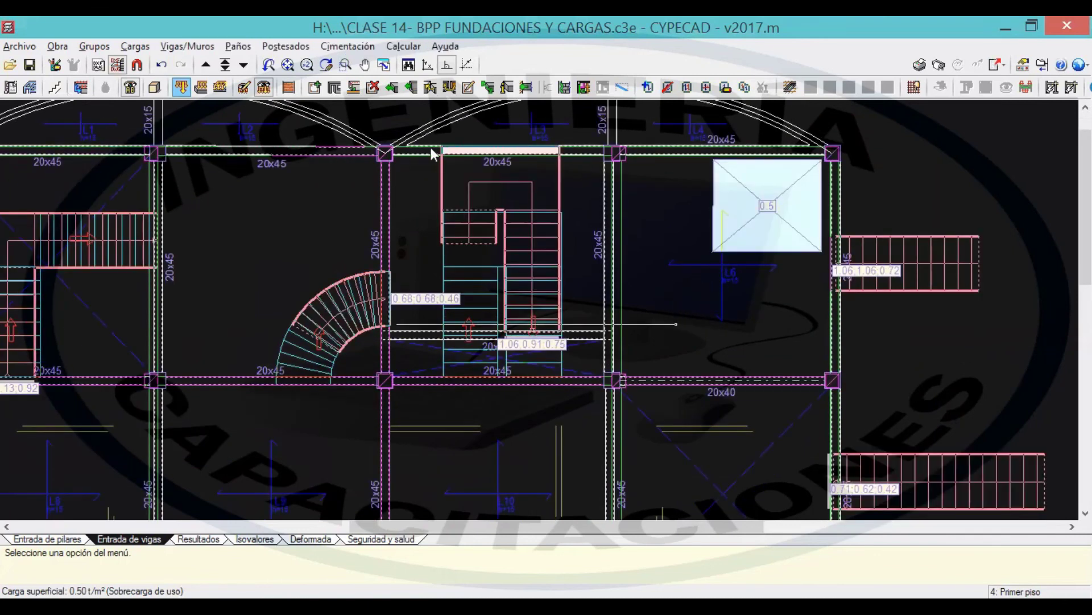
pyautogui.click(735, 274)
pyautogui.click(768, 350)
pyautogui.click(711, 348)
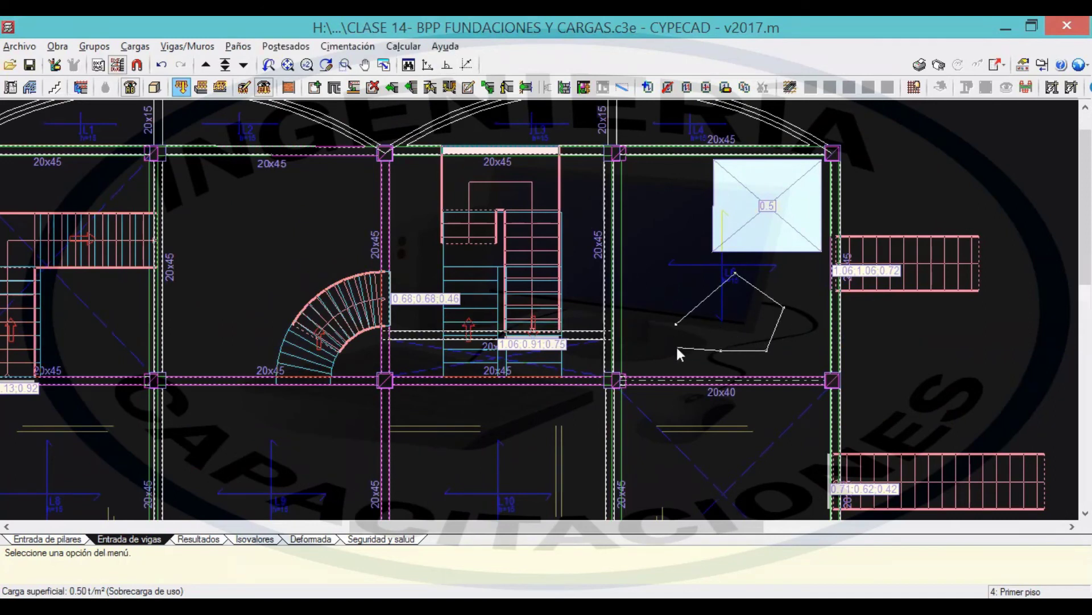
pyautogui.click(675, 324)
pyautogui.scroll(2, 740, 330)
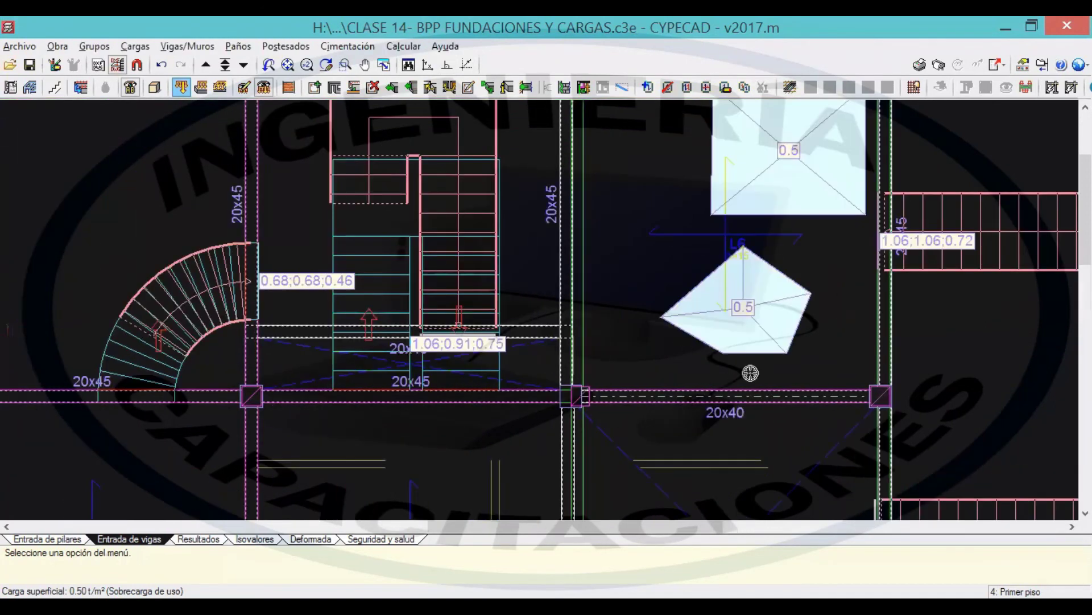
pyautogui.scroll(-2, 705, 319)
pyautogui.scroll(-1, 702, 307)
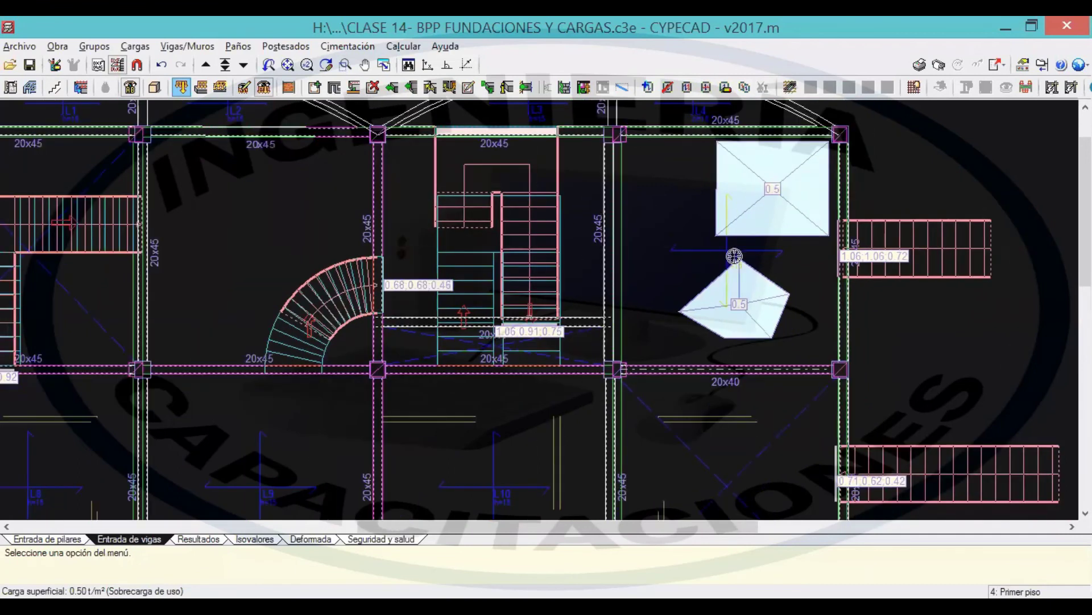
pyautogui.scroll(-2, 701, 301)
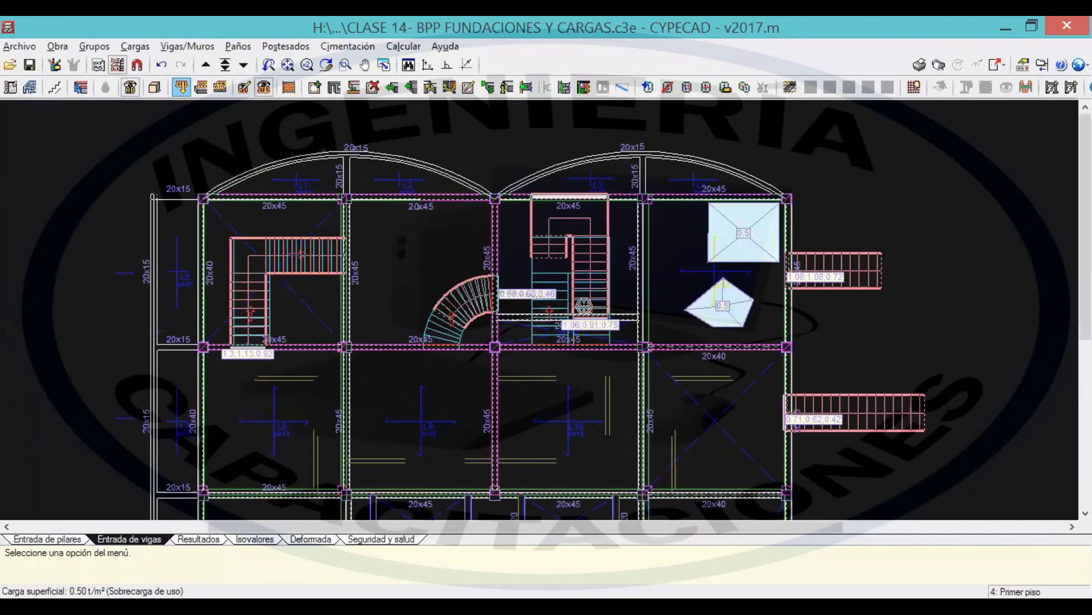
pyautogui.scroll(-1, 449, 240)
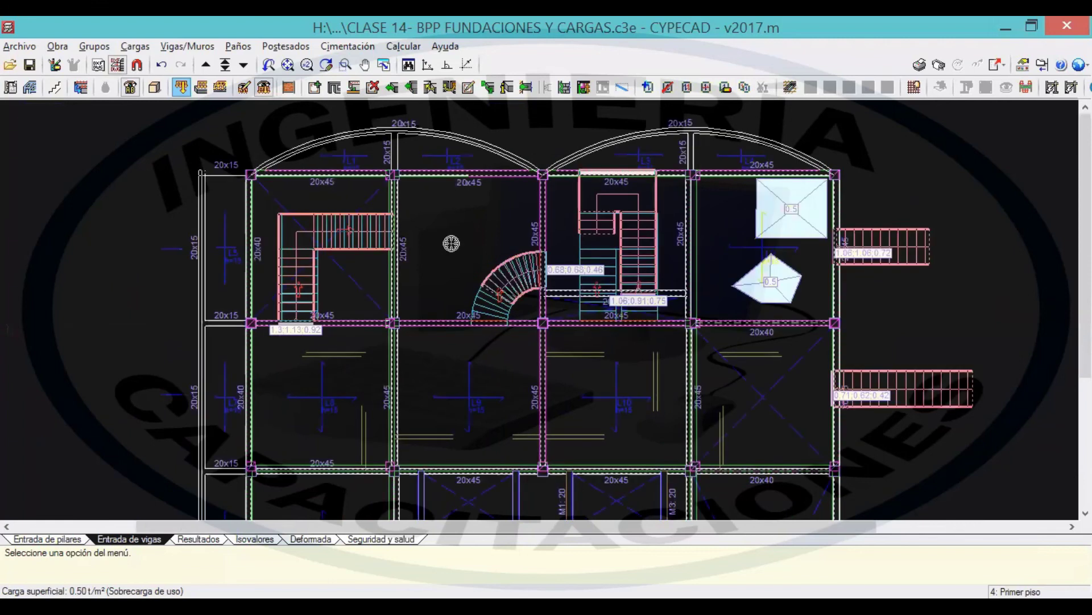
pyautogui.scroll(-1, 452, 245)
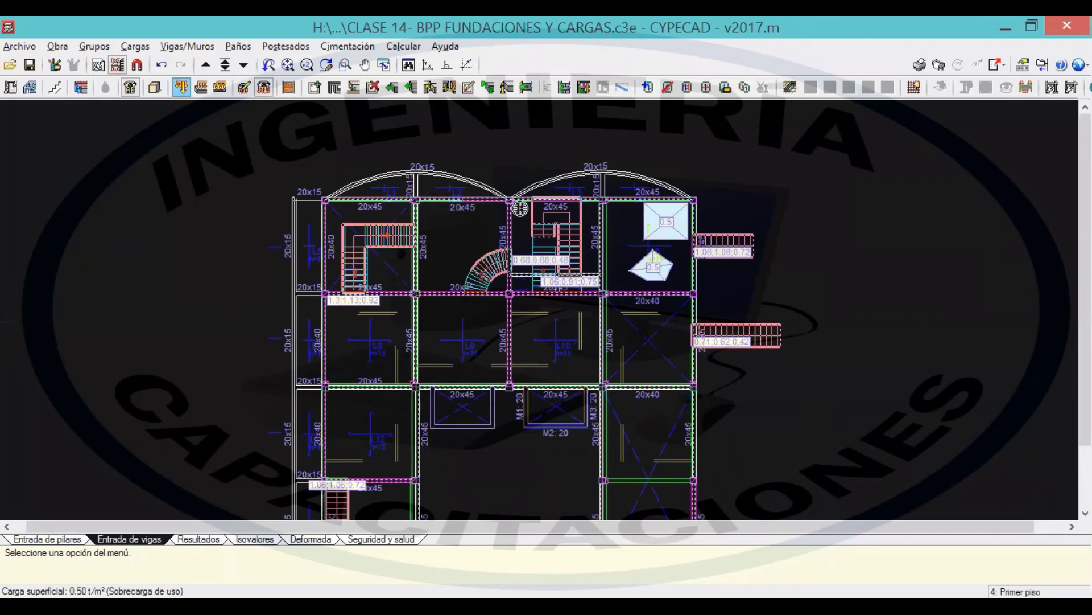
pyautogui.hotkey('ctrl', '2')
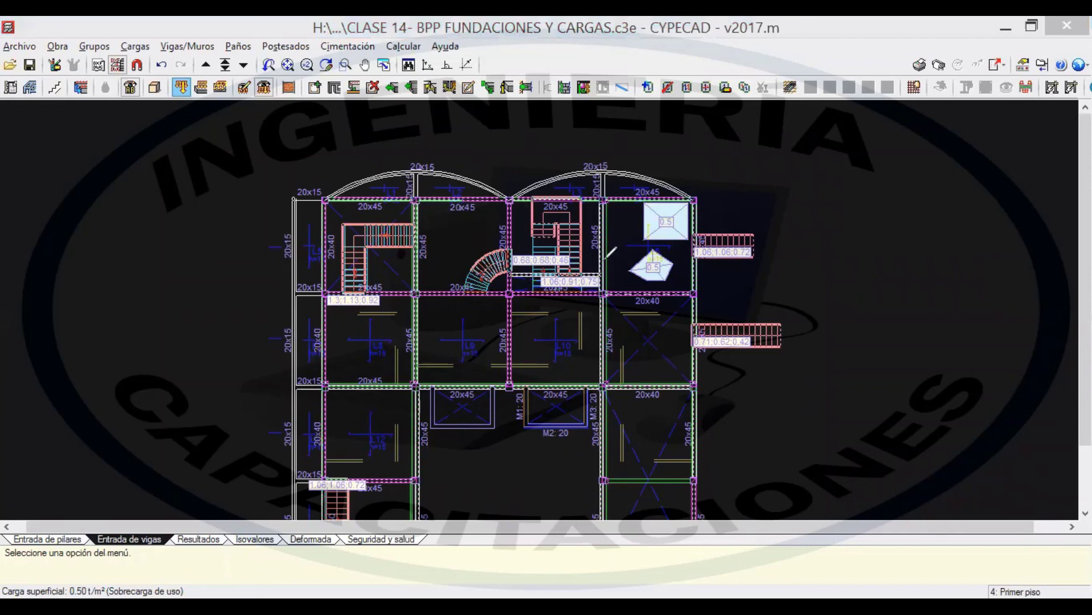
pyautogui.moveTo(774, 215)
pyautogui.mouseDown()
pyautogui.moveTo(738, 246)
pyautogui.moveTo(755, 261)
pyautogui.moveTo(742, 351)
pyautogui.moveTo(778, 344)
pyautogui.mouseUp()
pyautogui.moveTo(354, 485)
pyautogui.mouseDown()
pyautogui.moveTo(323, 513)
pyautogui.moveTo(348, 510)
pyautogui.mouseUp()
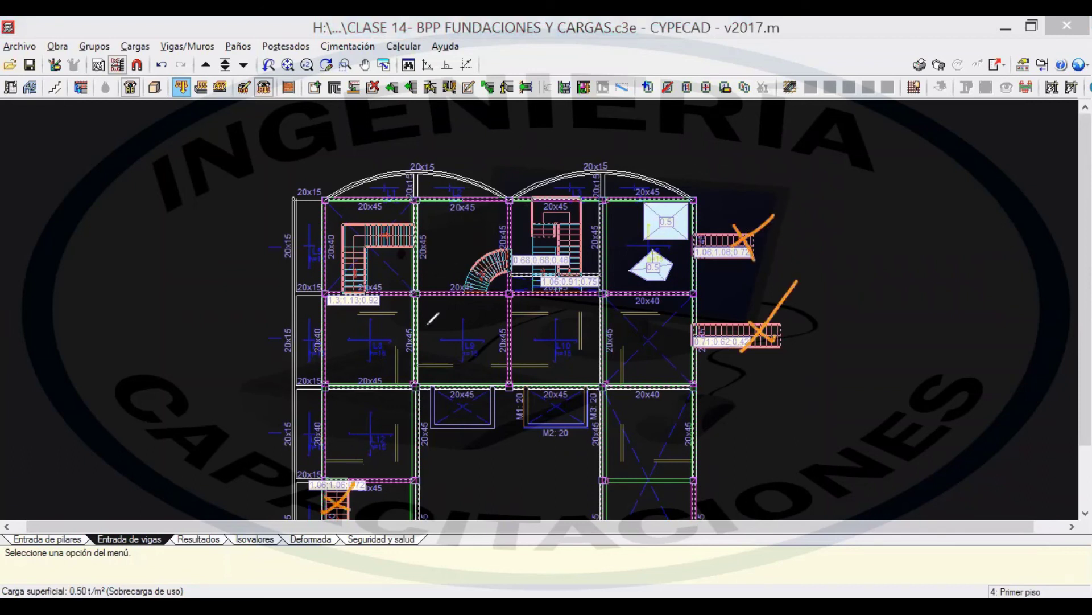
pyautogui.moveTo(381, 217)
pyautogui.mouseDown()
pyautogui.moveTo(350, 219)
pyautogui.moveTo(370, 302)
pyautogui.moveTo(393, 215)
pyautogui.moveTo(332, 282)
pyautogui.mouseUp()
pyautogui.moveTo(589, 206); pyautogui.dragTo(531, 246)
pyautogui.moveTo(537, 221); pyautogui.dragTo(581, 256)
pyautogui.moveTo(448, 272); pyautogui.dragTo(501, 239)
pyautogui.moveTo(477, 250); pyautogui.dragTo(518, 307)
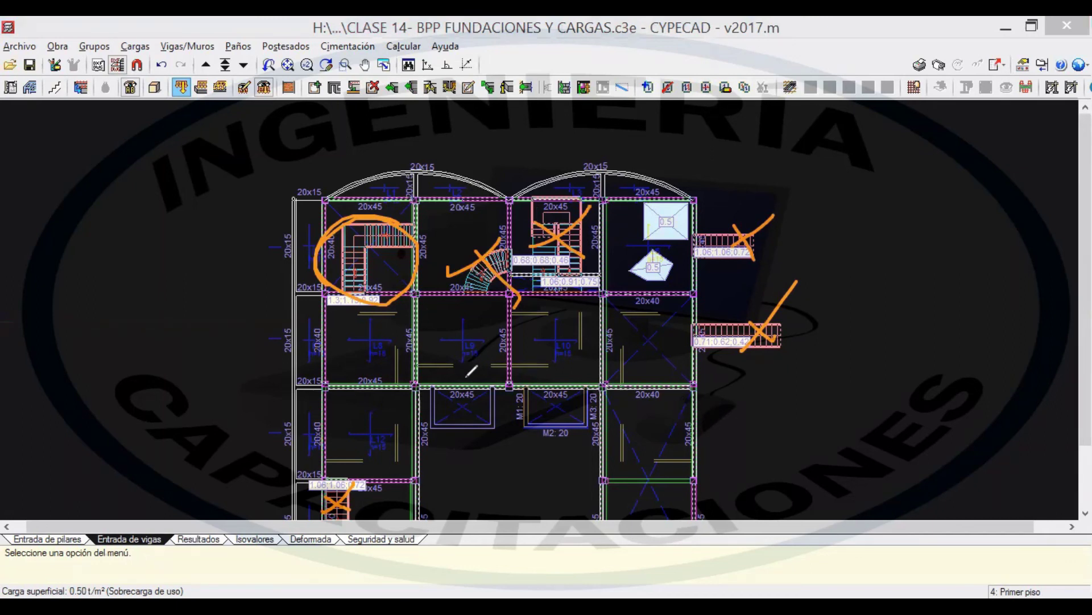
pyautogui.moveTo(510, 367); pyautogui.dragTo(540, 366)
pyautogui.moveTo(515, 313)
pyautogui.mouseDown()
pyautogui.moveTo(552, 313)
pyautogui.moveTo(623, 380)
pyautogui.mouseUp()
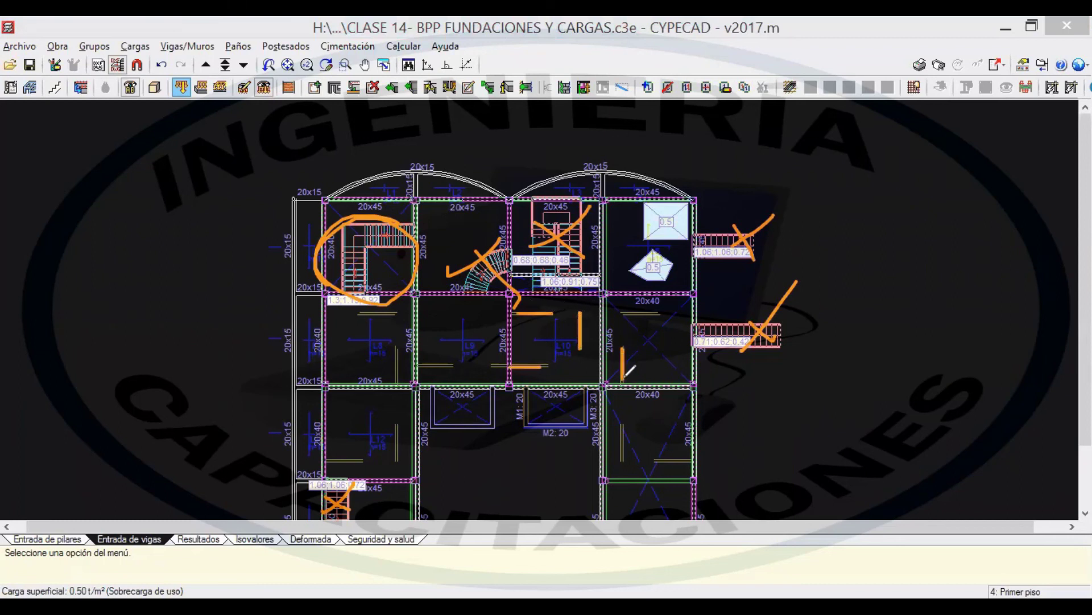
pyautogui.moveTo(624, 312); pyautogui.dragTo(659, 312)
pyautogui.moveTo(650, 461); pyautogui.dragTo(690, 461)
pyautogui.moveTo(621, 424); pyautogui.dragTo(621, 459)
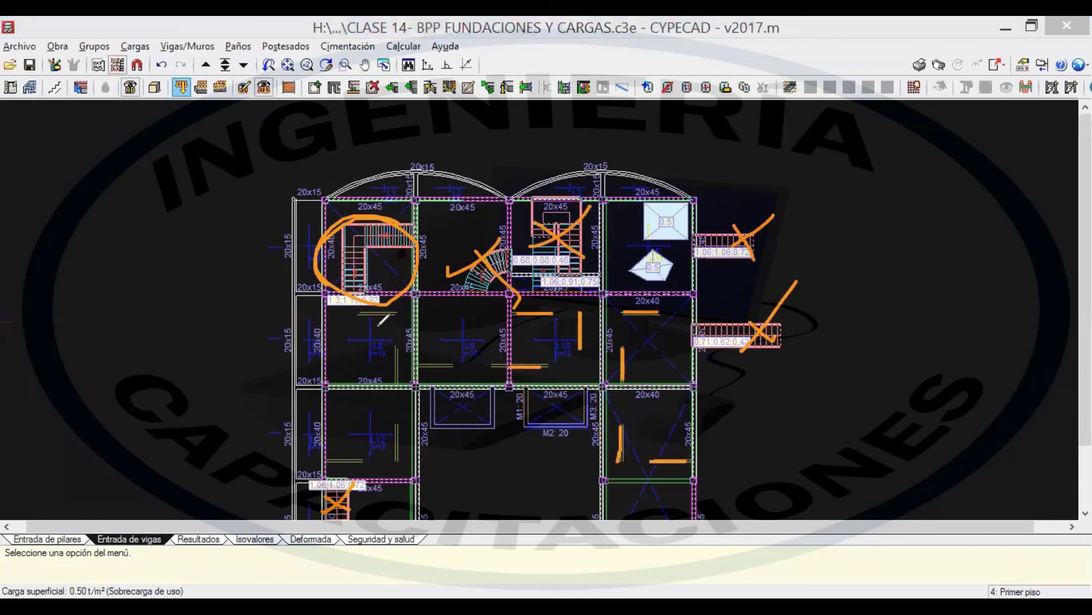
pyautogui.click(518, 452)
pyautogui.moveTo(534, 433)
pyautogui.mouseDown()
pyautogui.moveTo(519, 451)
pyautogui.moveTo(535, 442)
pyautogui.moveTo(539, 455)
pyautogui.mouseUp()
pyautogui.press('e')
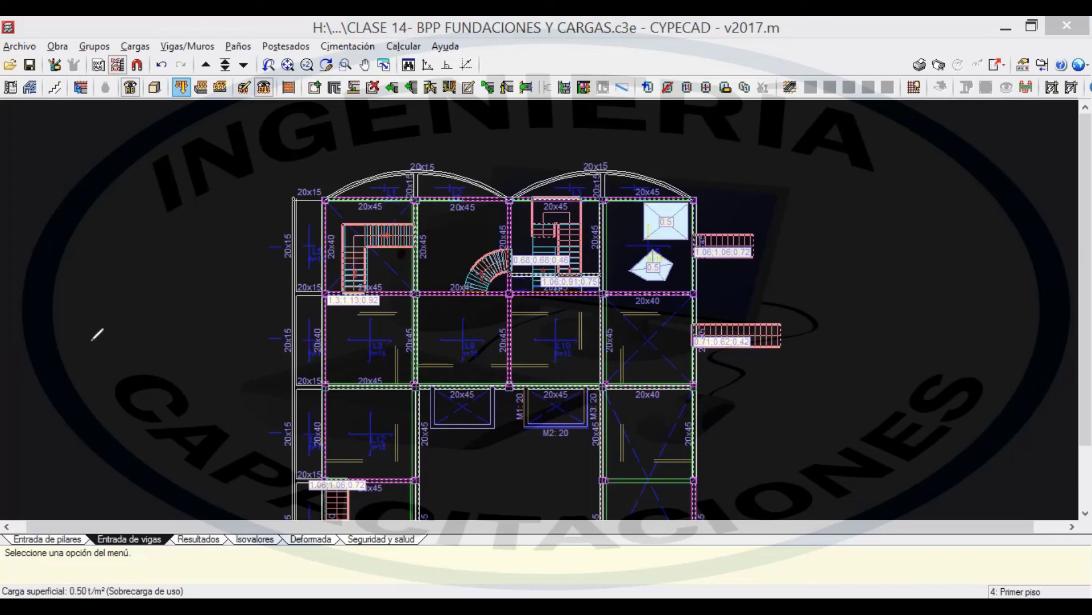
pyautogui.moveTo(107, 329)
pyautogui.mouseDown()
pyautogui.moveTo(121, 330)
pyautogui.moveTo(117, 370)
pyautogui.moveTo(146, 394)
pyautogui.moveTo(139, 406)
pyautogui.mouseUp()
pyautogui.moveTo(245, 314)
pyautogui.mouseDown()
pyautogui.moveTo(182, 302)
pyautogui.moveTo(247, 393)
pyautogui.moveTo(255, 371)
pyautogui.mouseUp()
pyautogui.press('Escape')
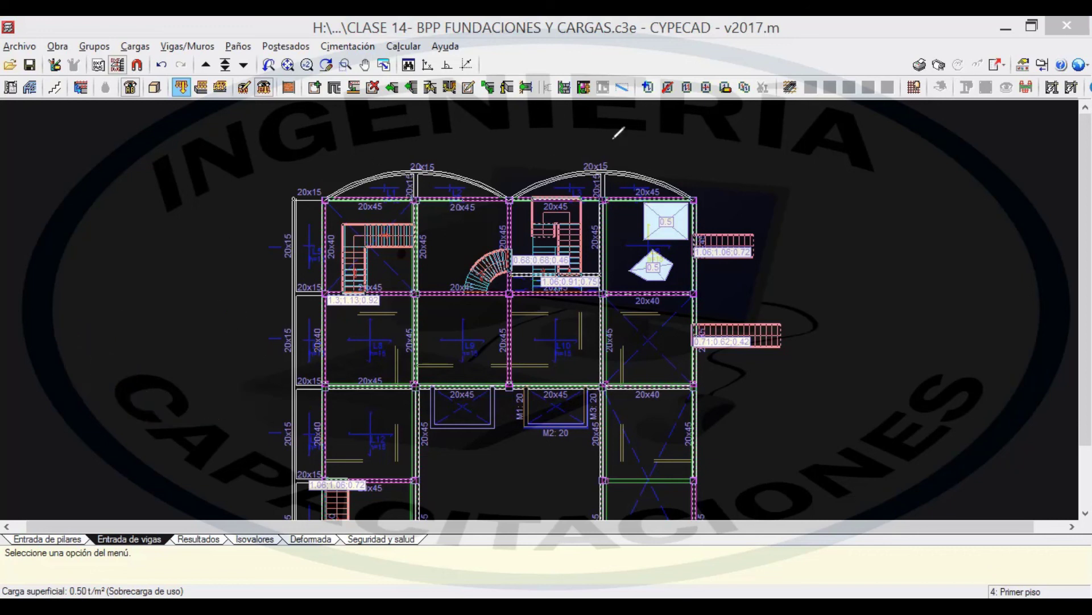